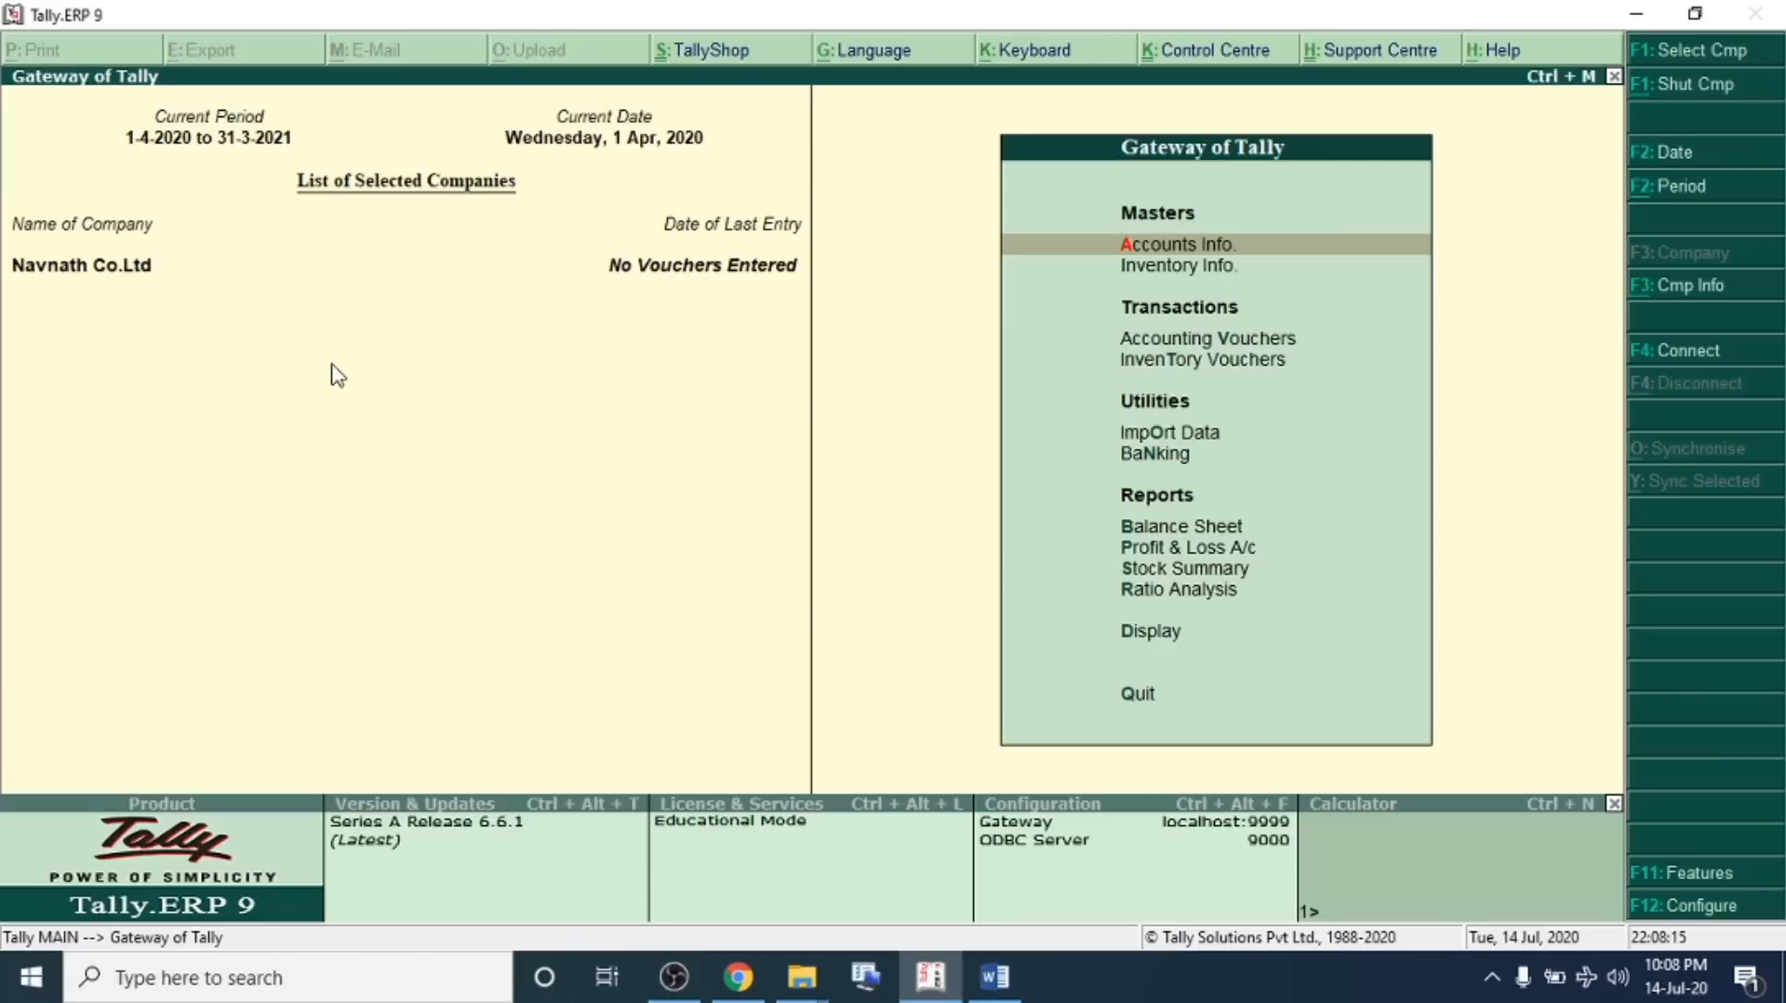
# Open the Balance Sheet report and return to the Gateway of Tally
pyautogui.click(1204, 527)
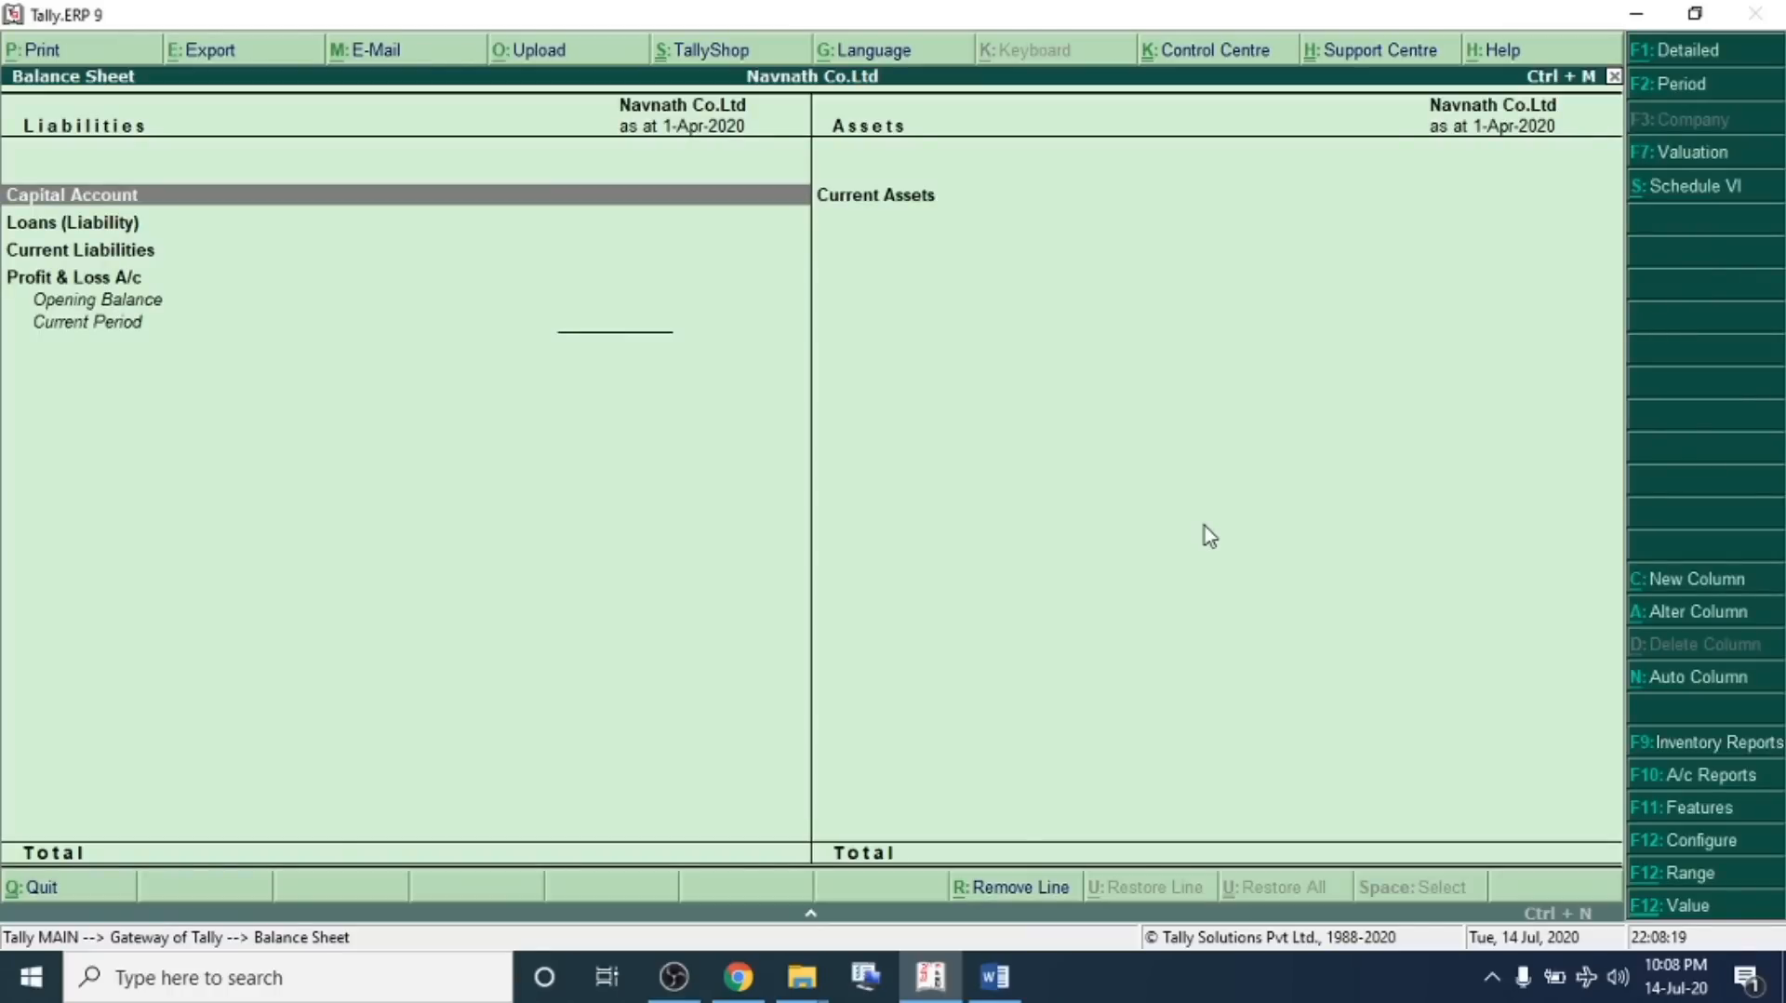
pyautogui.press('Escape')
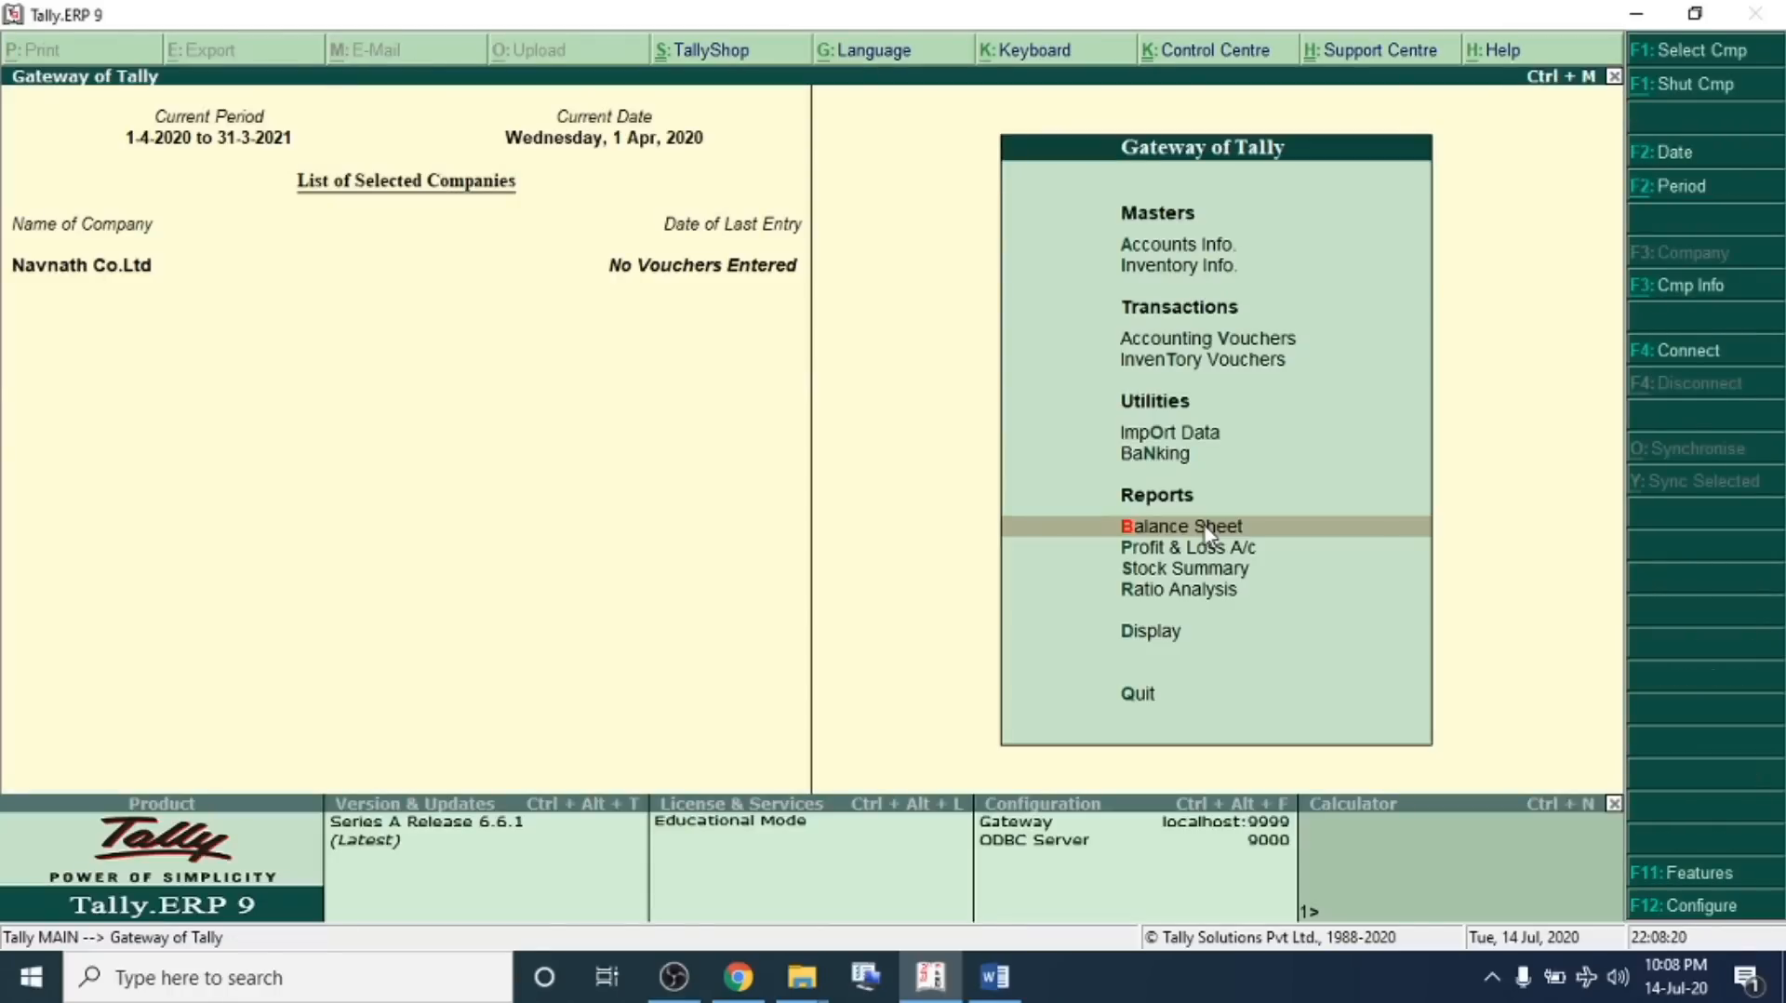
# Review the problem sheet's heading and company name in the Word document
pyautogui.click(995, 975)
pyautogui.hotkey('alt', 'Tab')
pyautogui.press('Up')
pyautogui.press('Up')
pyautogui.press('Up')
pyautogui.press('Up')
pyautogui.press('Up')
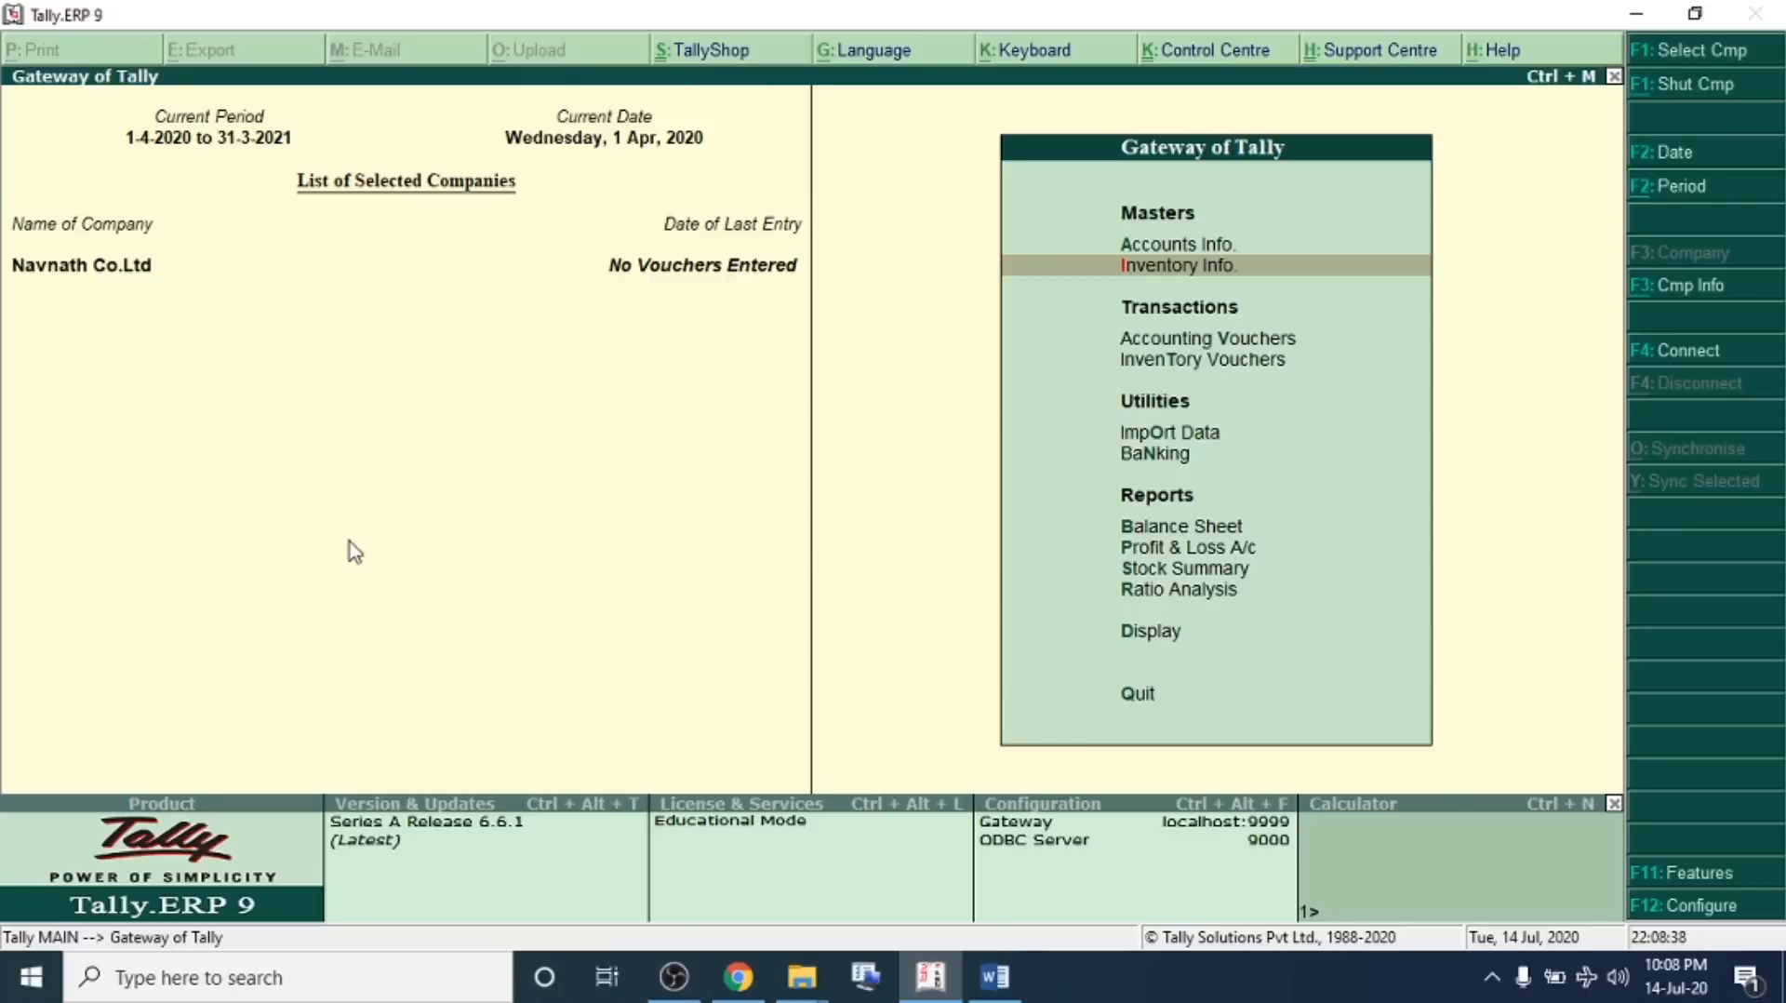
pyautogui.hotkey('alt', 'Tab')
pyautogui.moveTo(712, 181); pyautogui.dragTo(1218, 189)
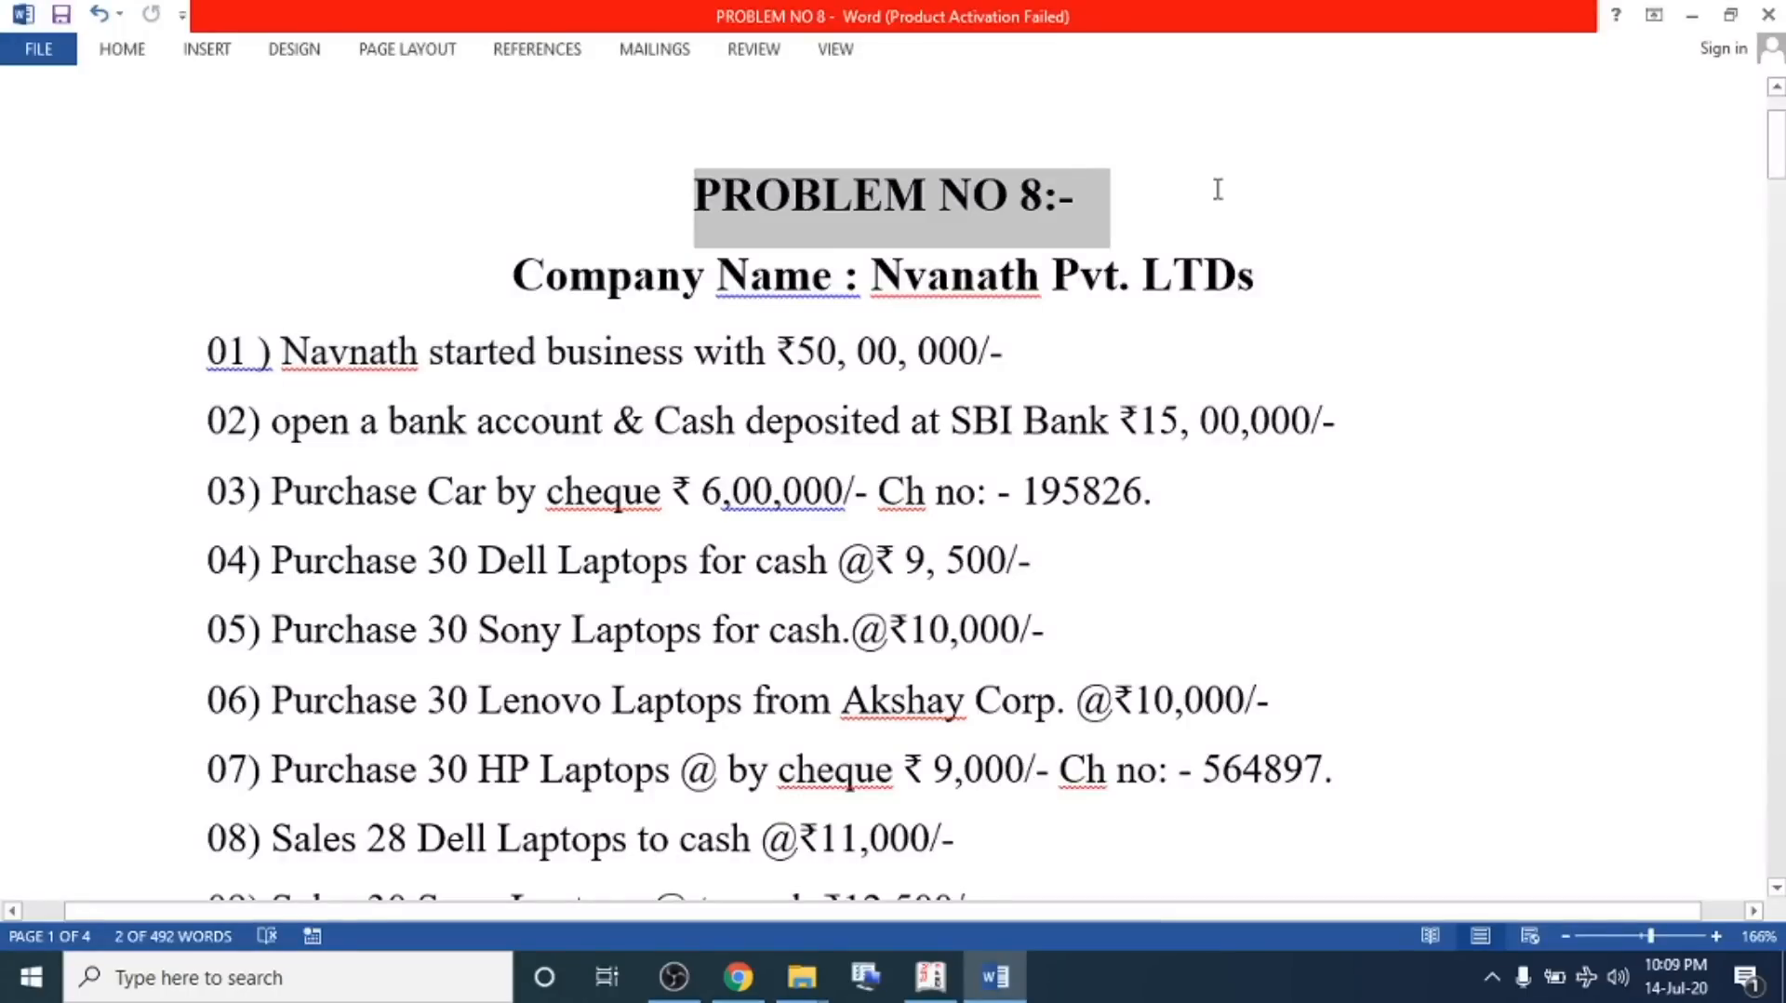
pyautogui.moveTo(523, 272); pyautogui.dragTo(1296, 264)
pyautogui.hotkey('alt', 'Tab')
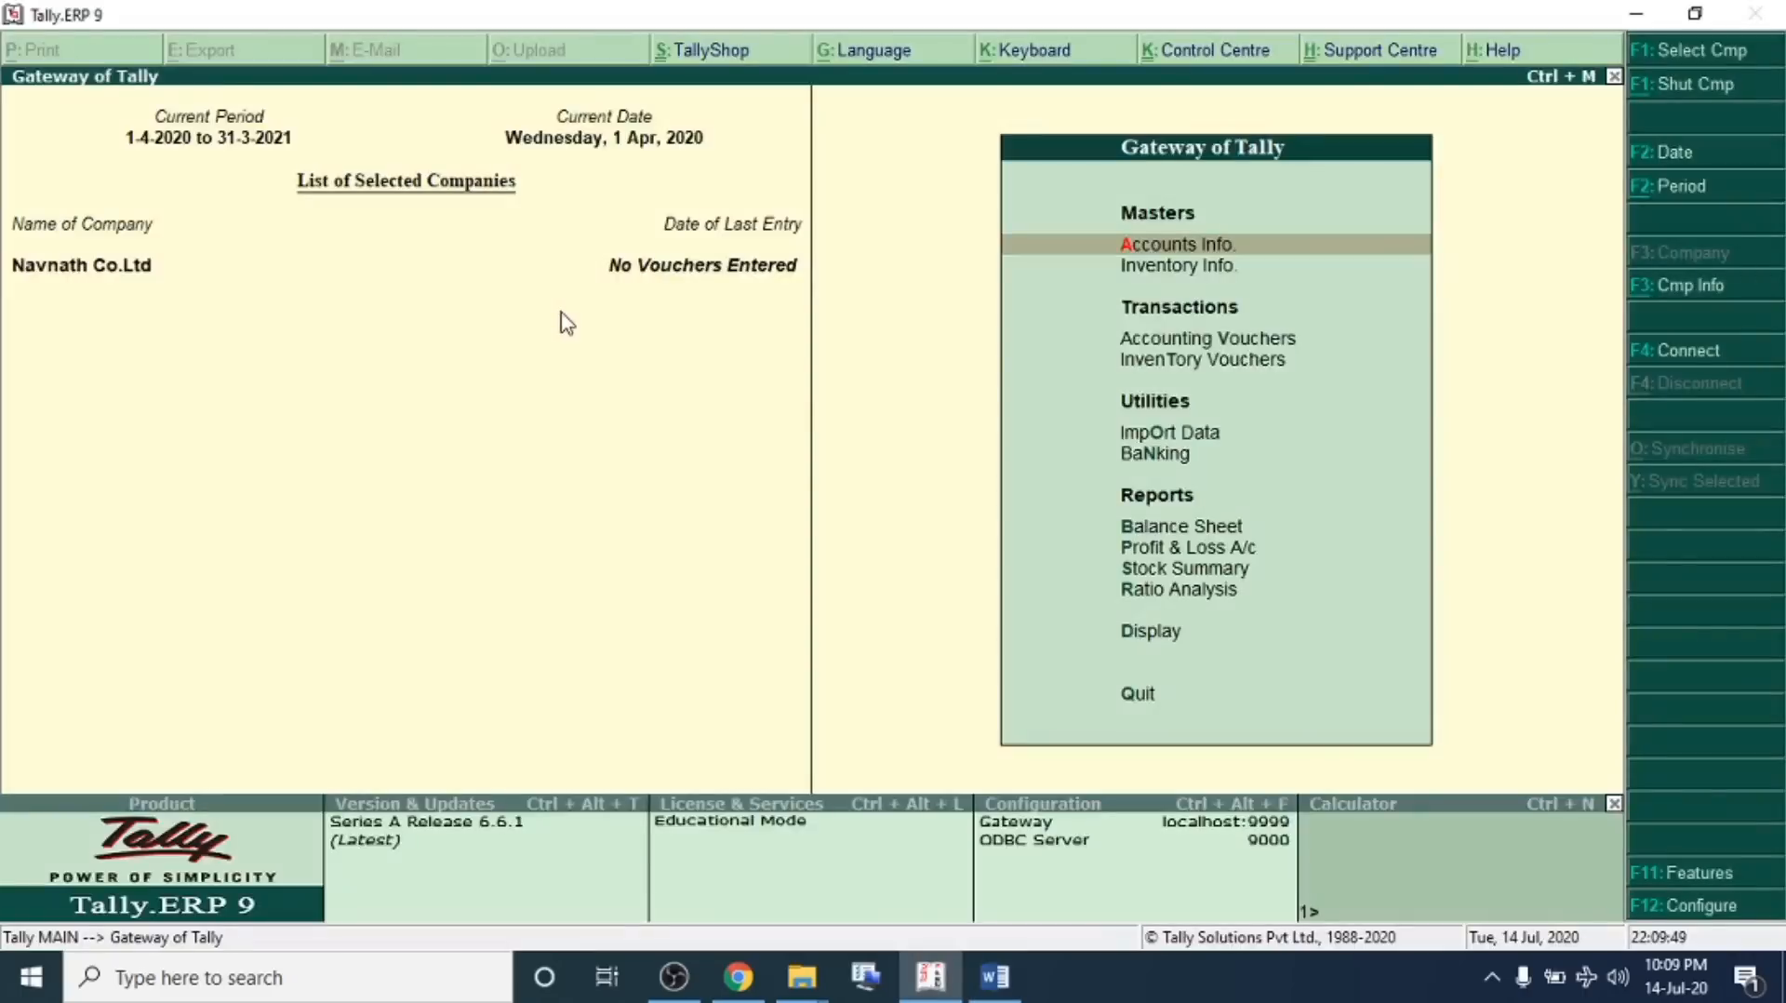
# Insert a blank line below transaction 01 in the problem sheet and review its amount
pyautogui.hotkey('alt', 'Tab')
pyautogui.press('Down')
pyautogui.press('Return')
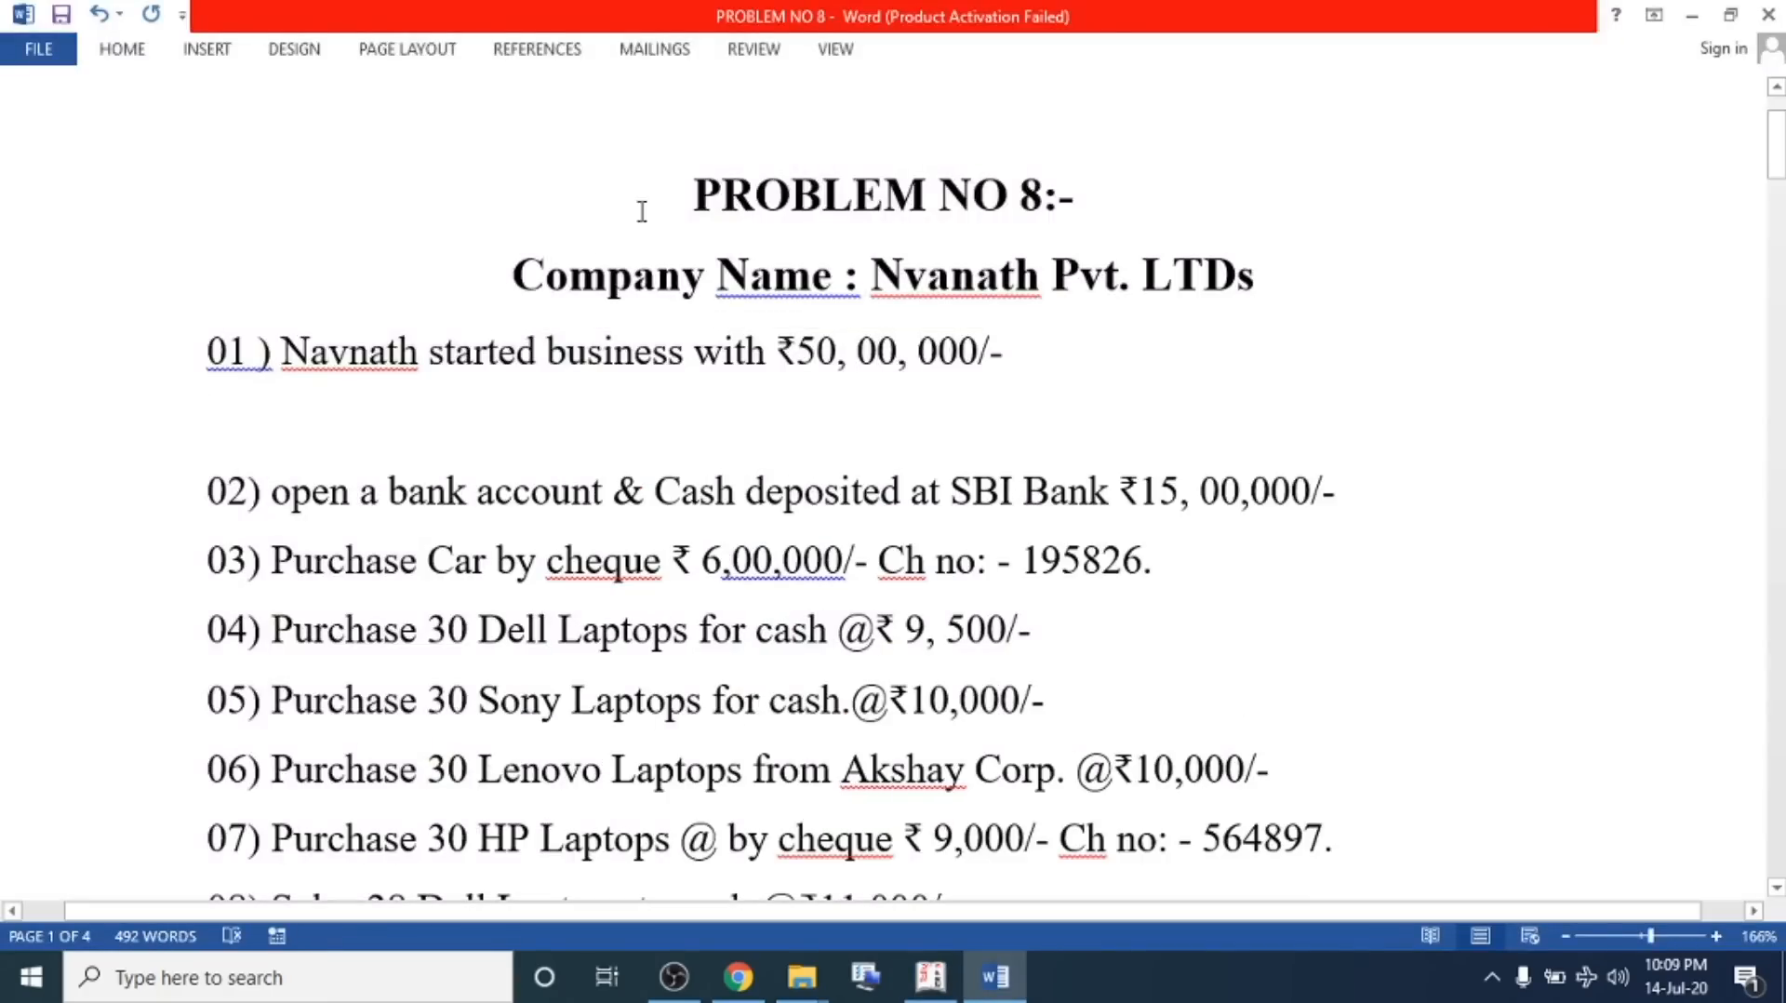
pyautogui.moveTo(436, 357); pyautogui.dragTo(1014, 365)
pyautogui.click(815, 358)
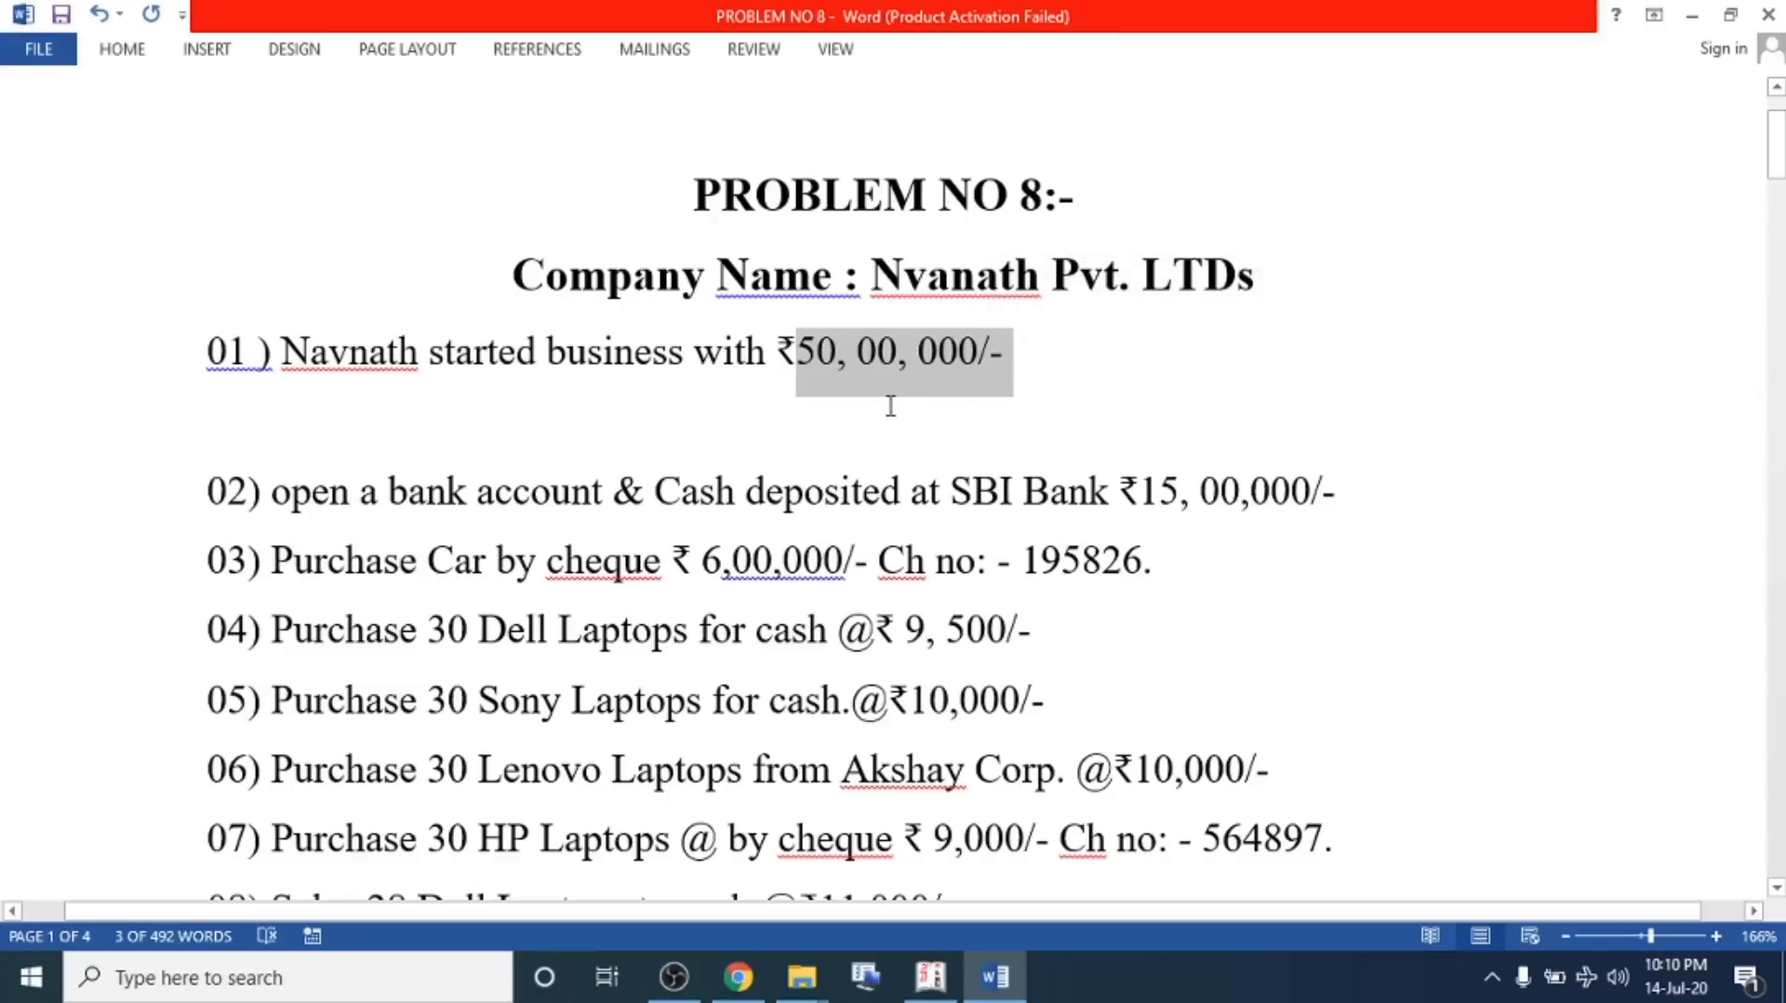
pyautogui.hotkey('alt', 'Tab')
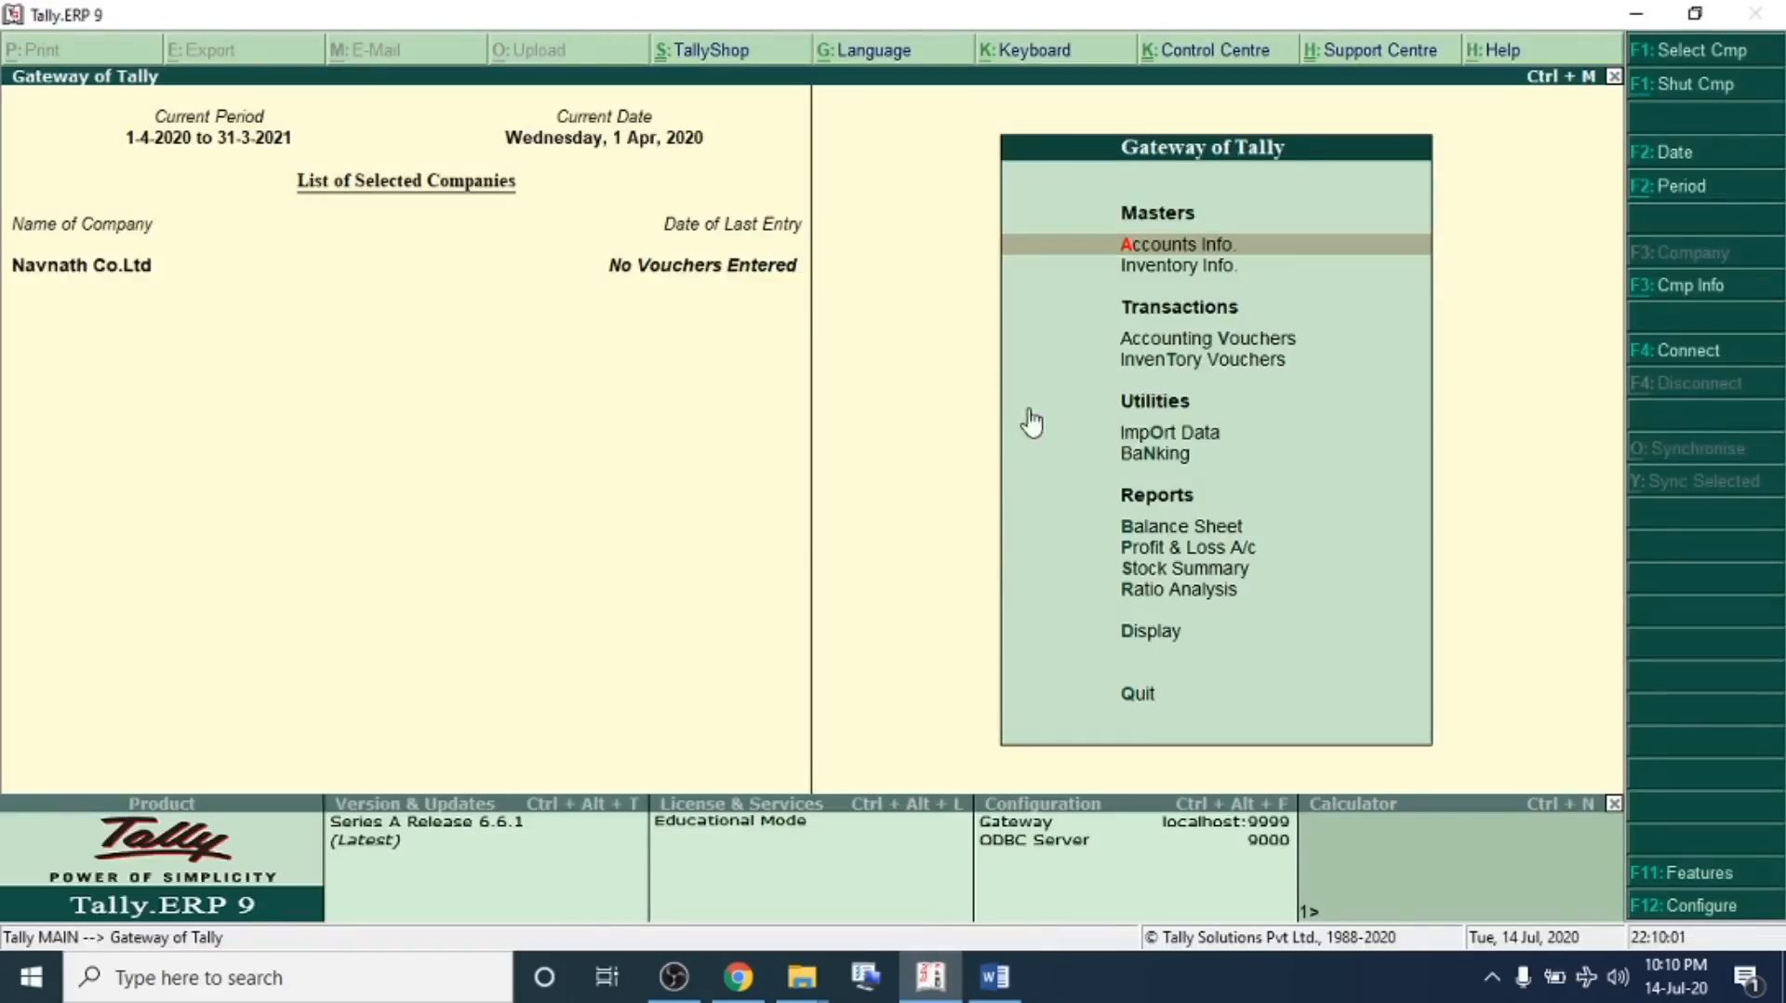
# Start a Receipt voucher and create the credit ledger Navnath Capital under Capital Account
pyautogui.click(1214, 337)
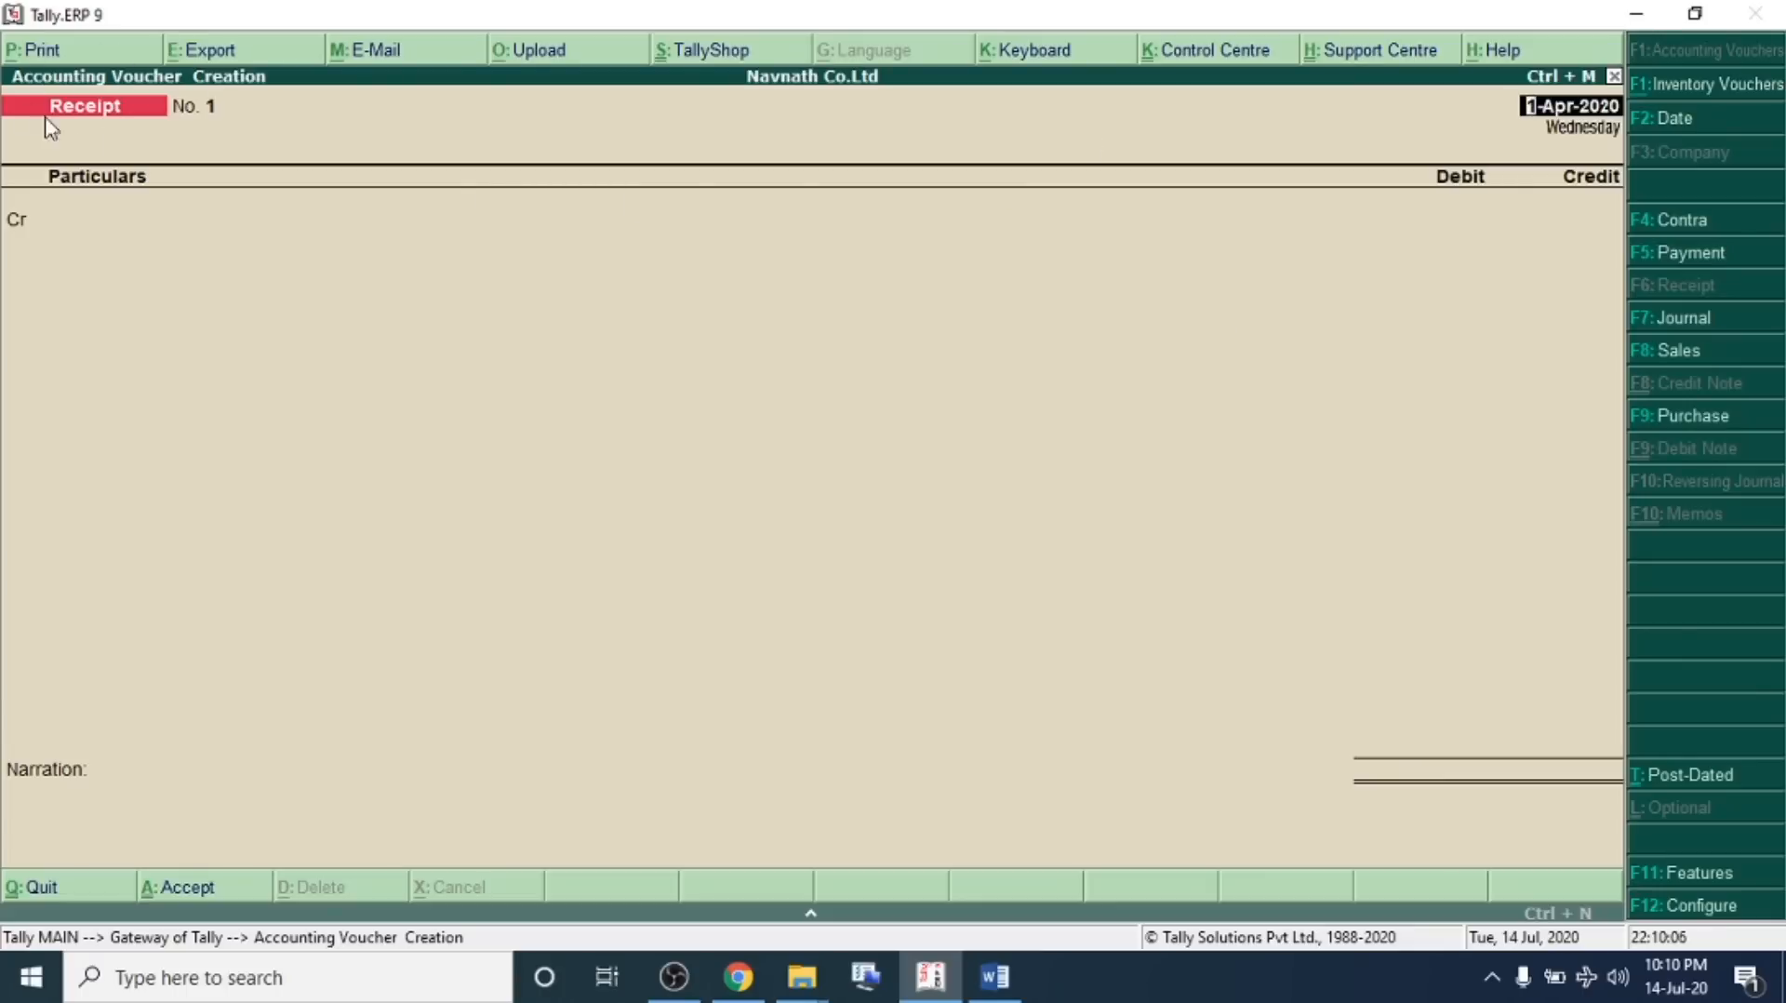
pyautogui.click(107, 222)
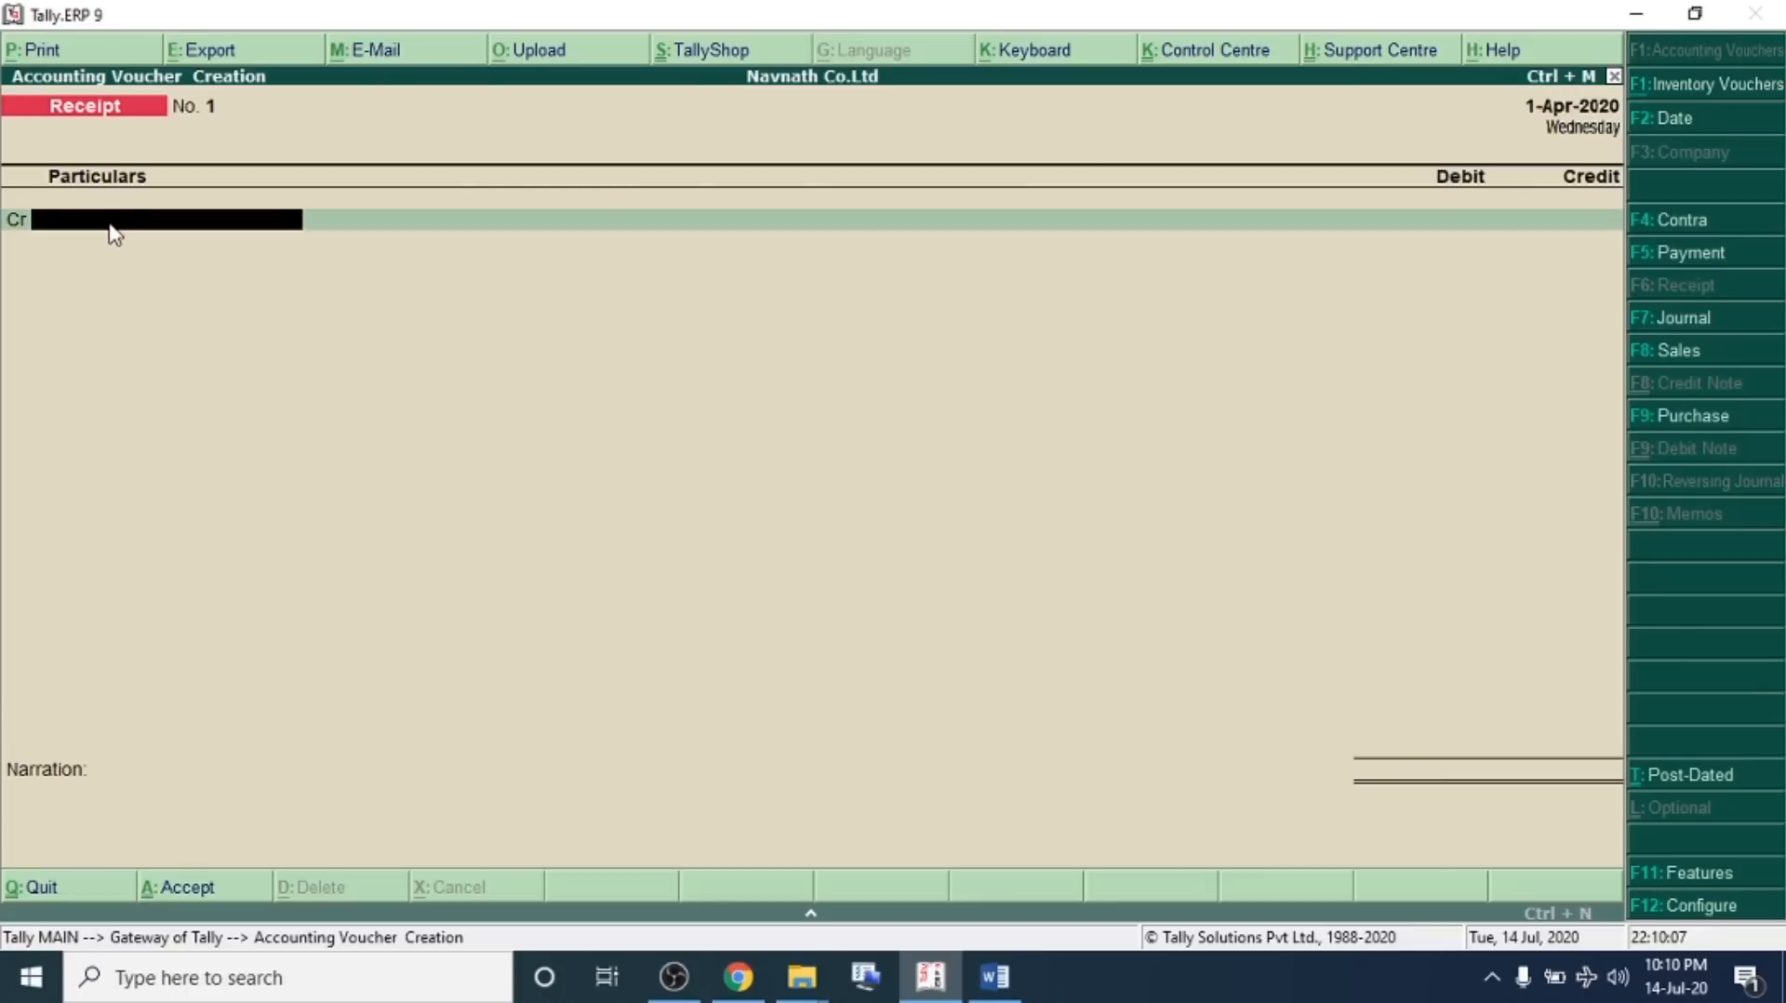
pyautogui.hotkey('alt', 'c')
pyautogui.write('Navnath Ca')
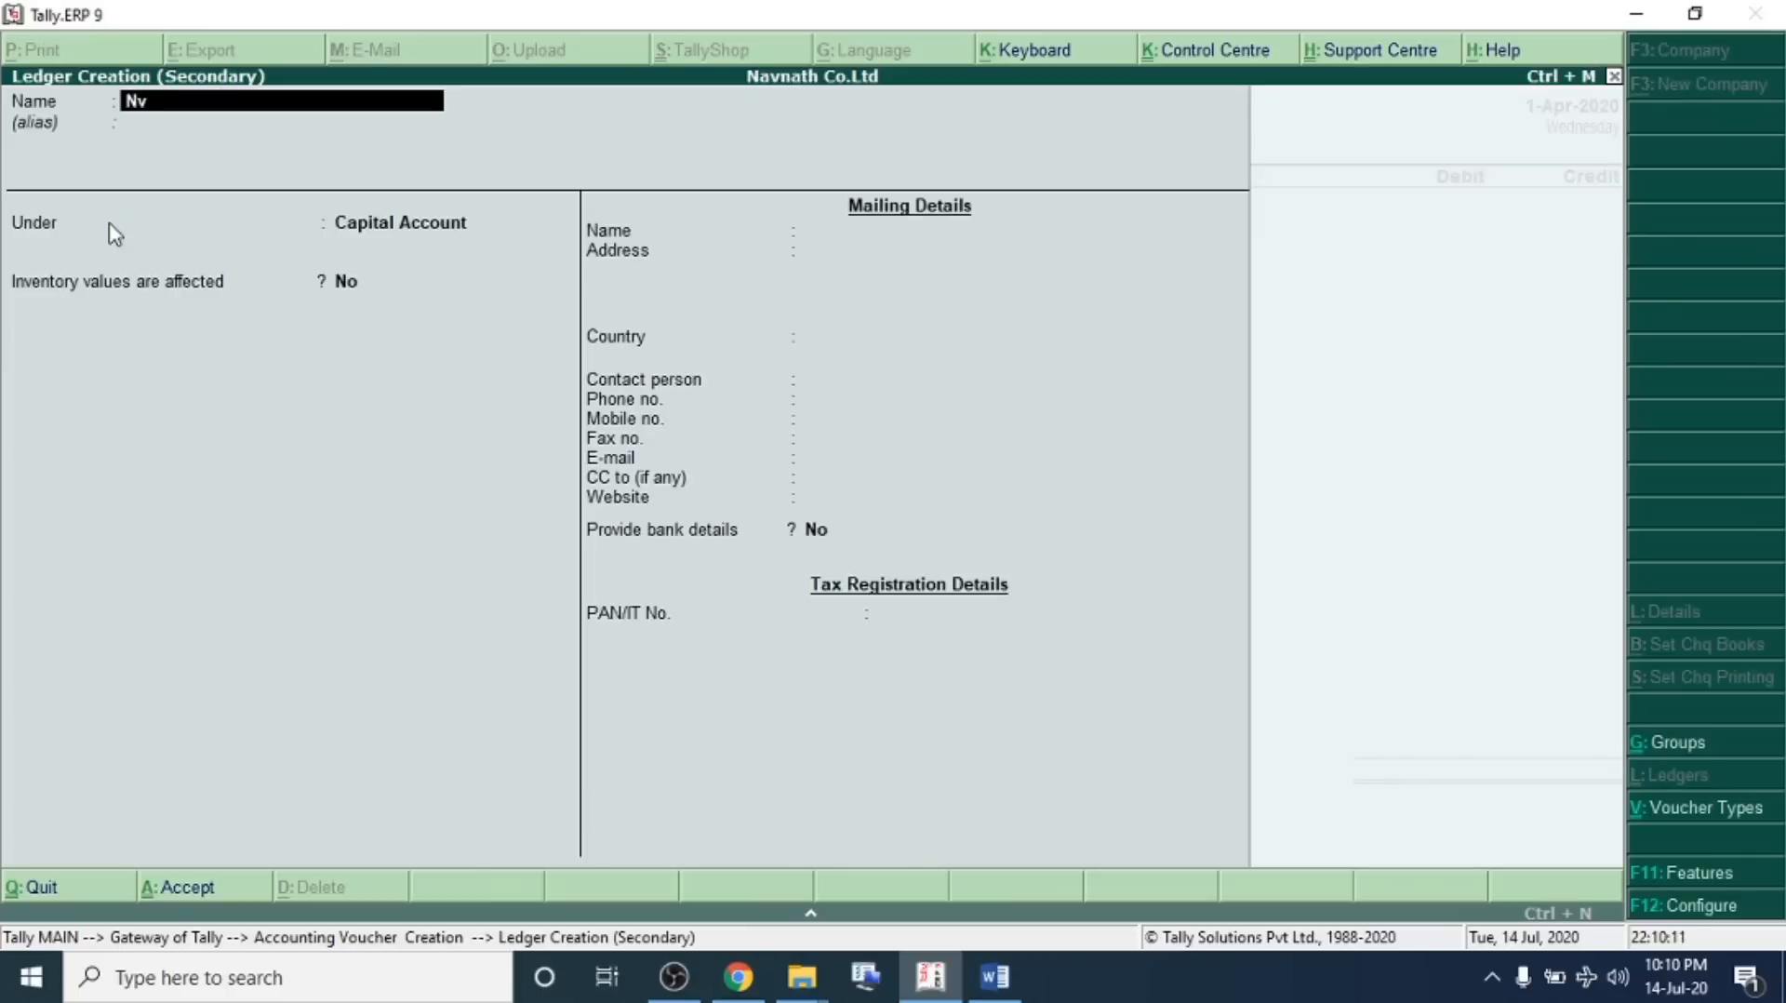
pyautogui.write('pital')
pyautogui.press('Return')
pyautogui.write('Ca')
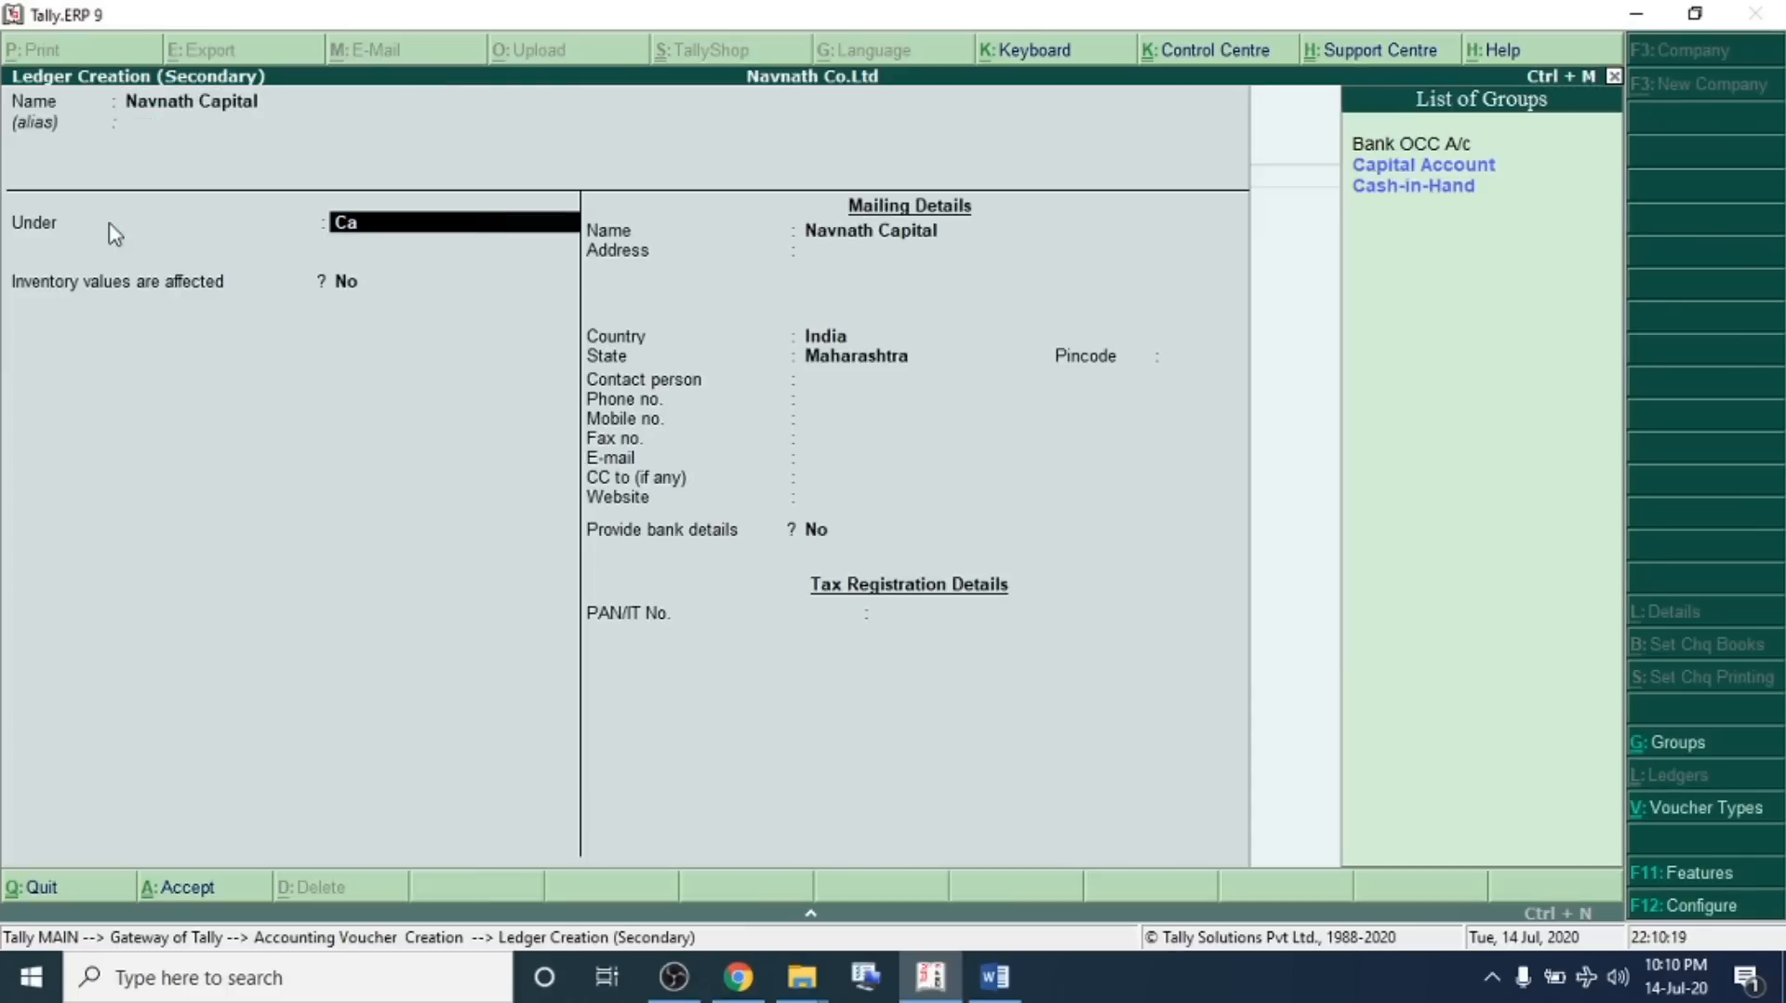
pyautogui.press('Return')
pyautogui.click(112, 228)
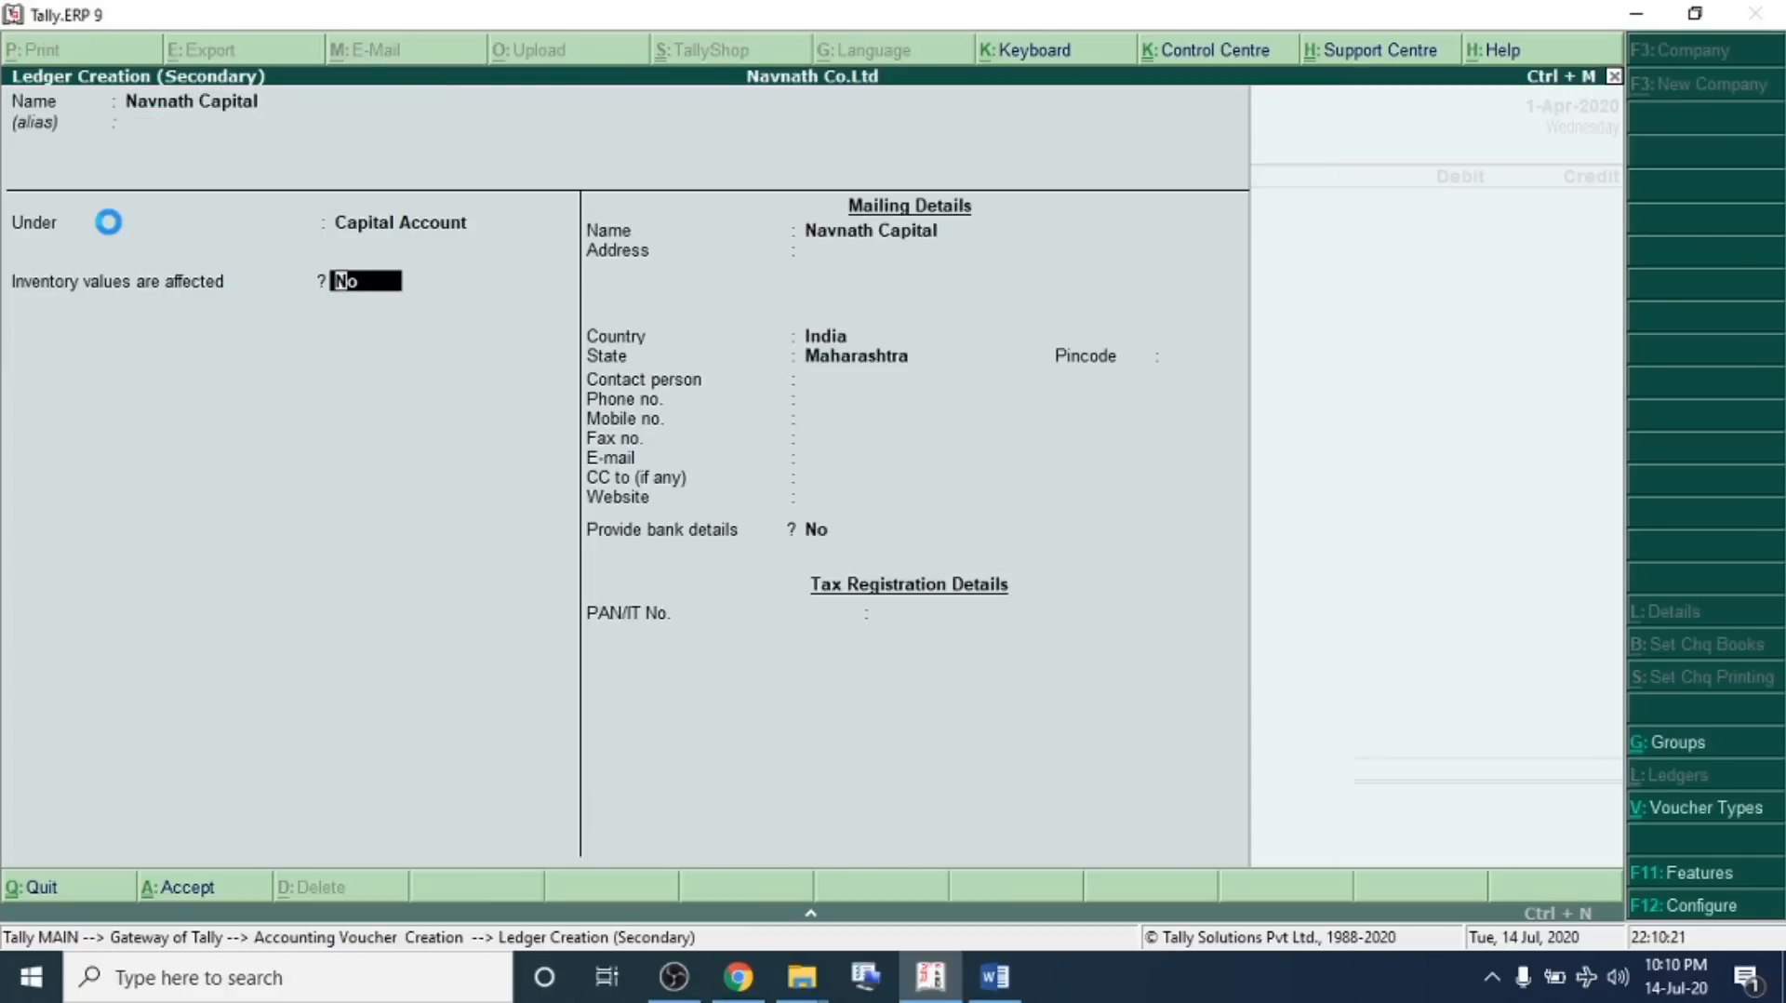
pyautogui.hotkey('ctrl', 'a')
# Credit Navnath Capital with 50,00,000, debit Cash, and save the receipt voucher
pyautogui.write('5000000')
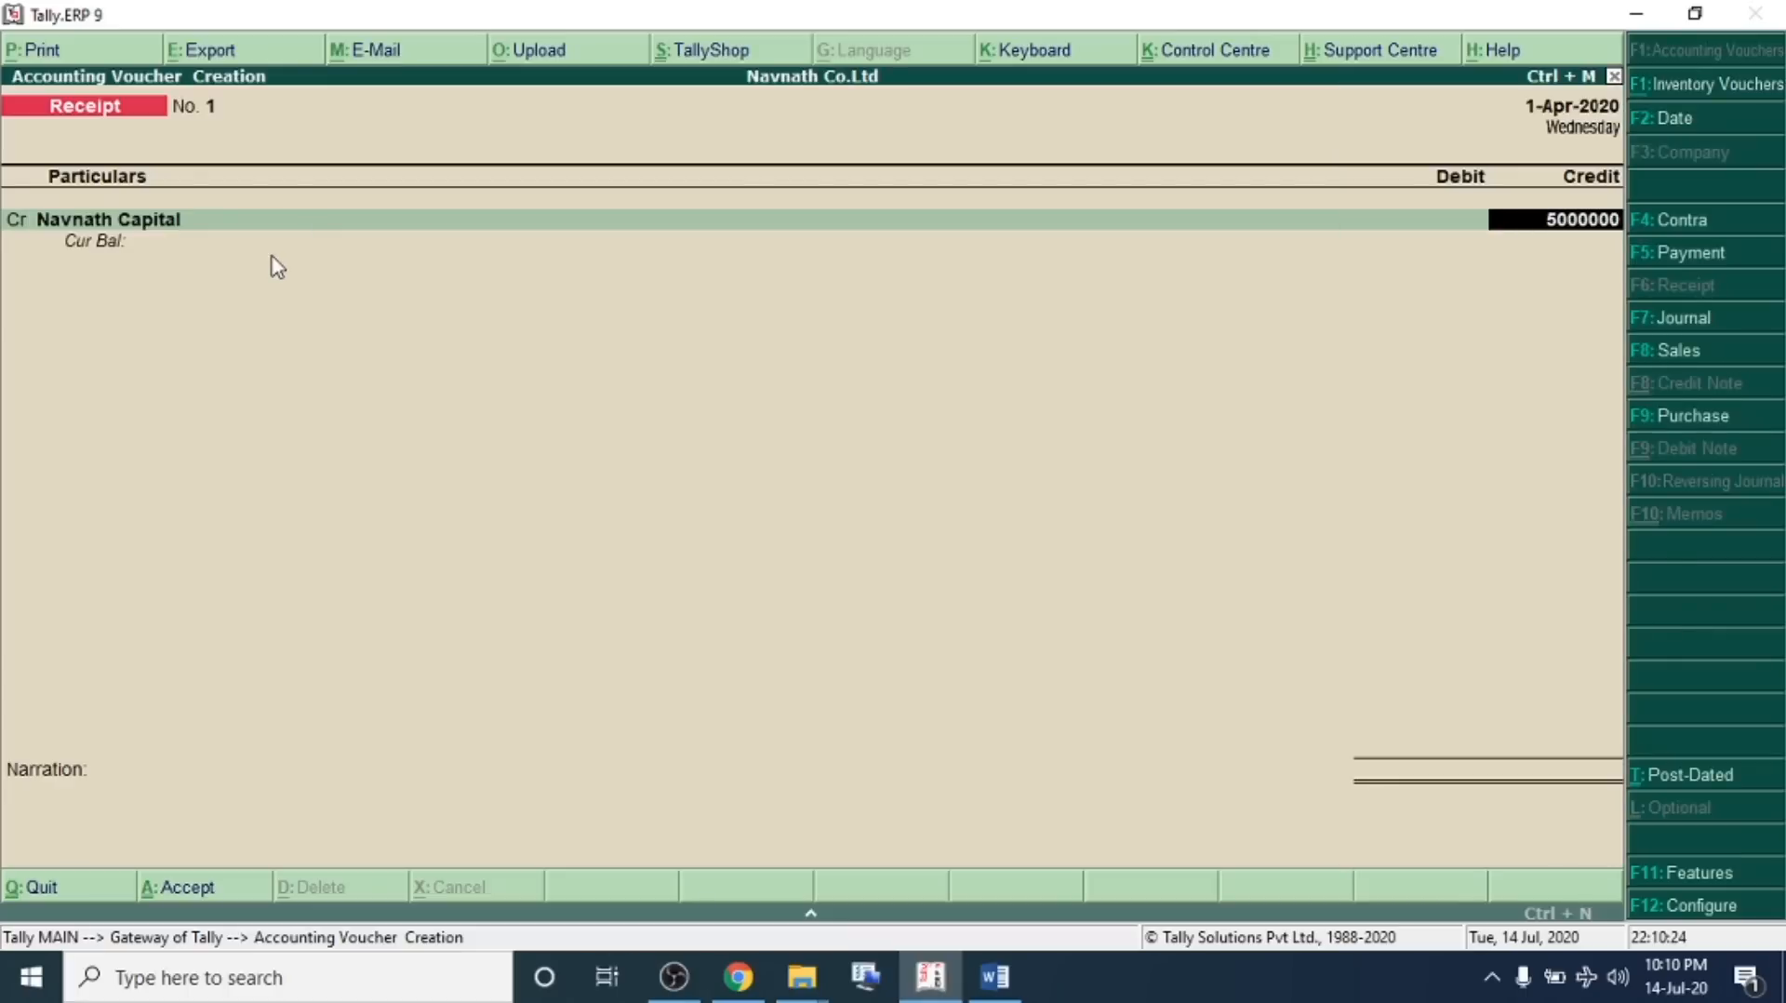
pyautogui.press('Return')
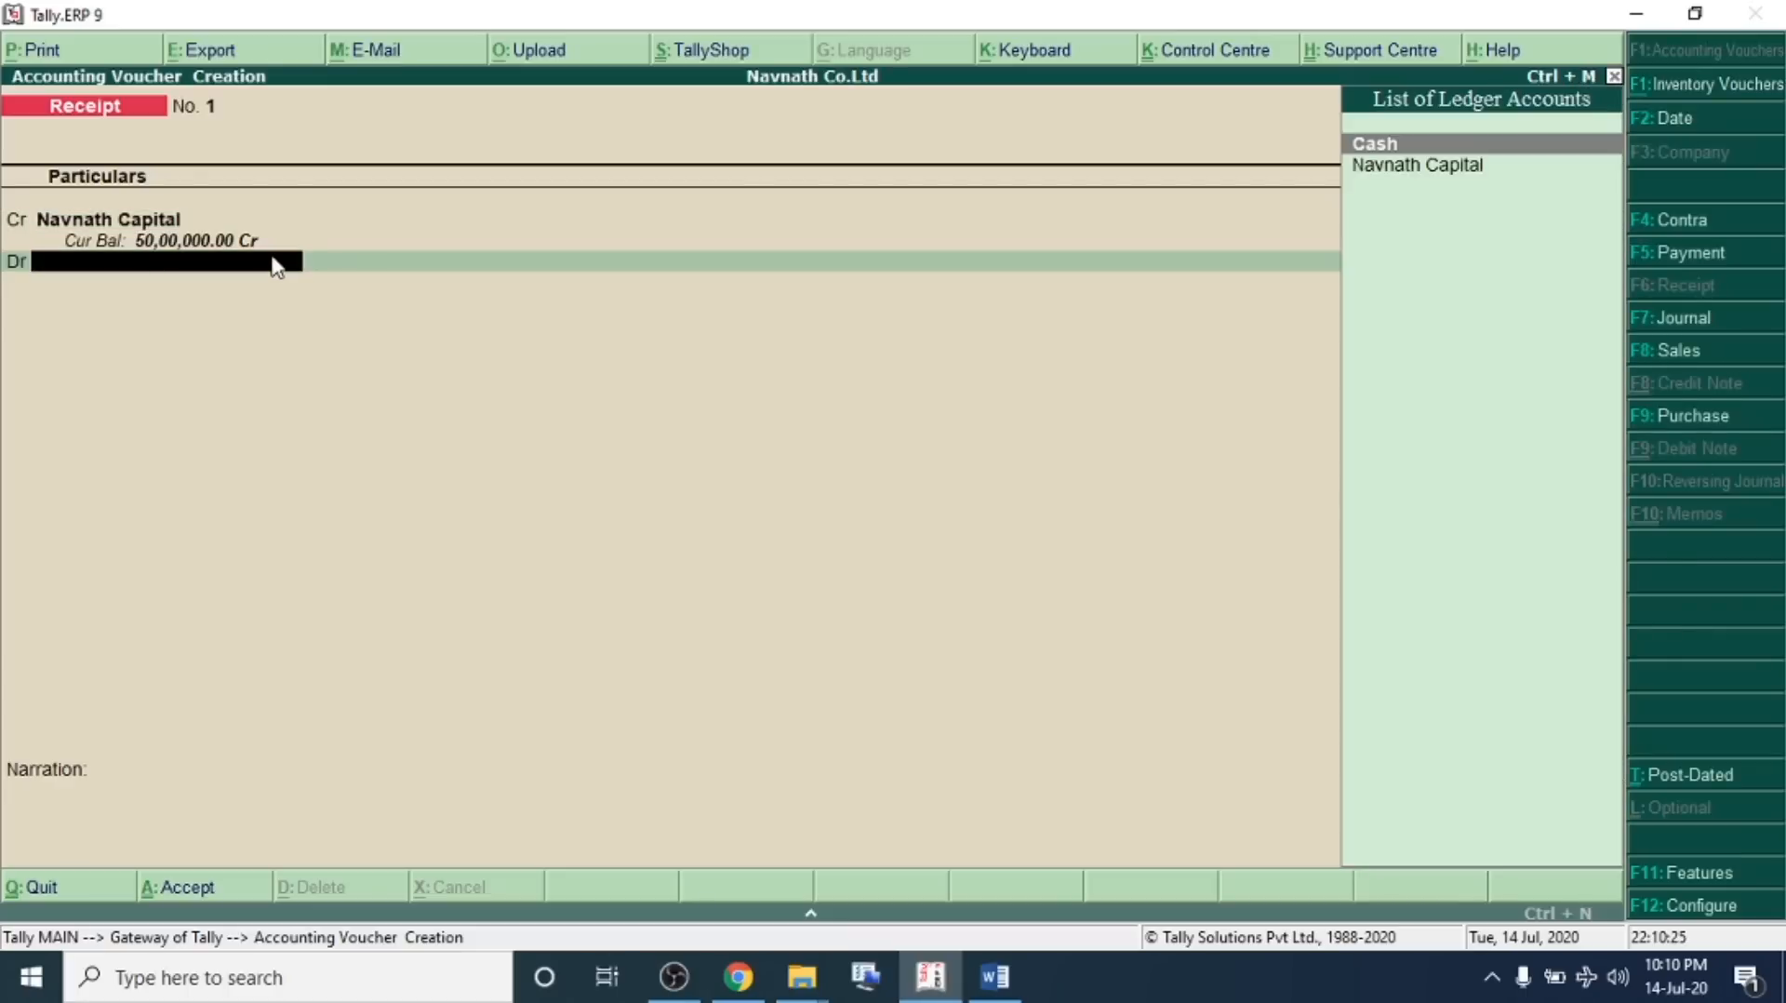
pyautogui.press('Return')
pyautogui.press('Return')
pyautogui.press('Return')
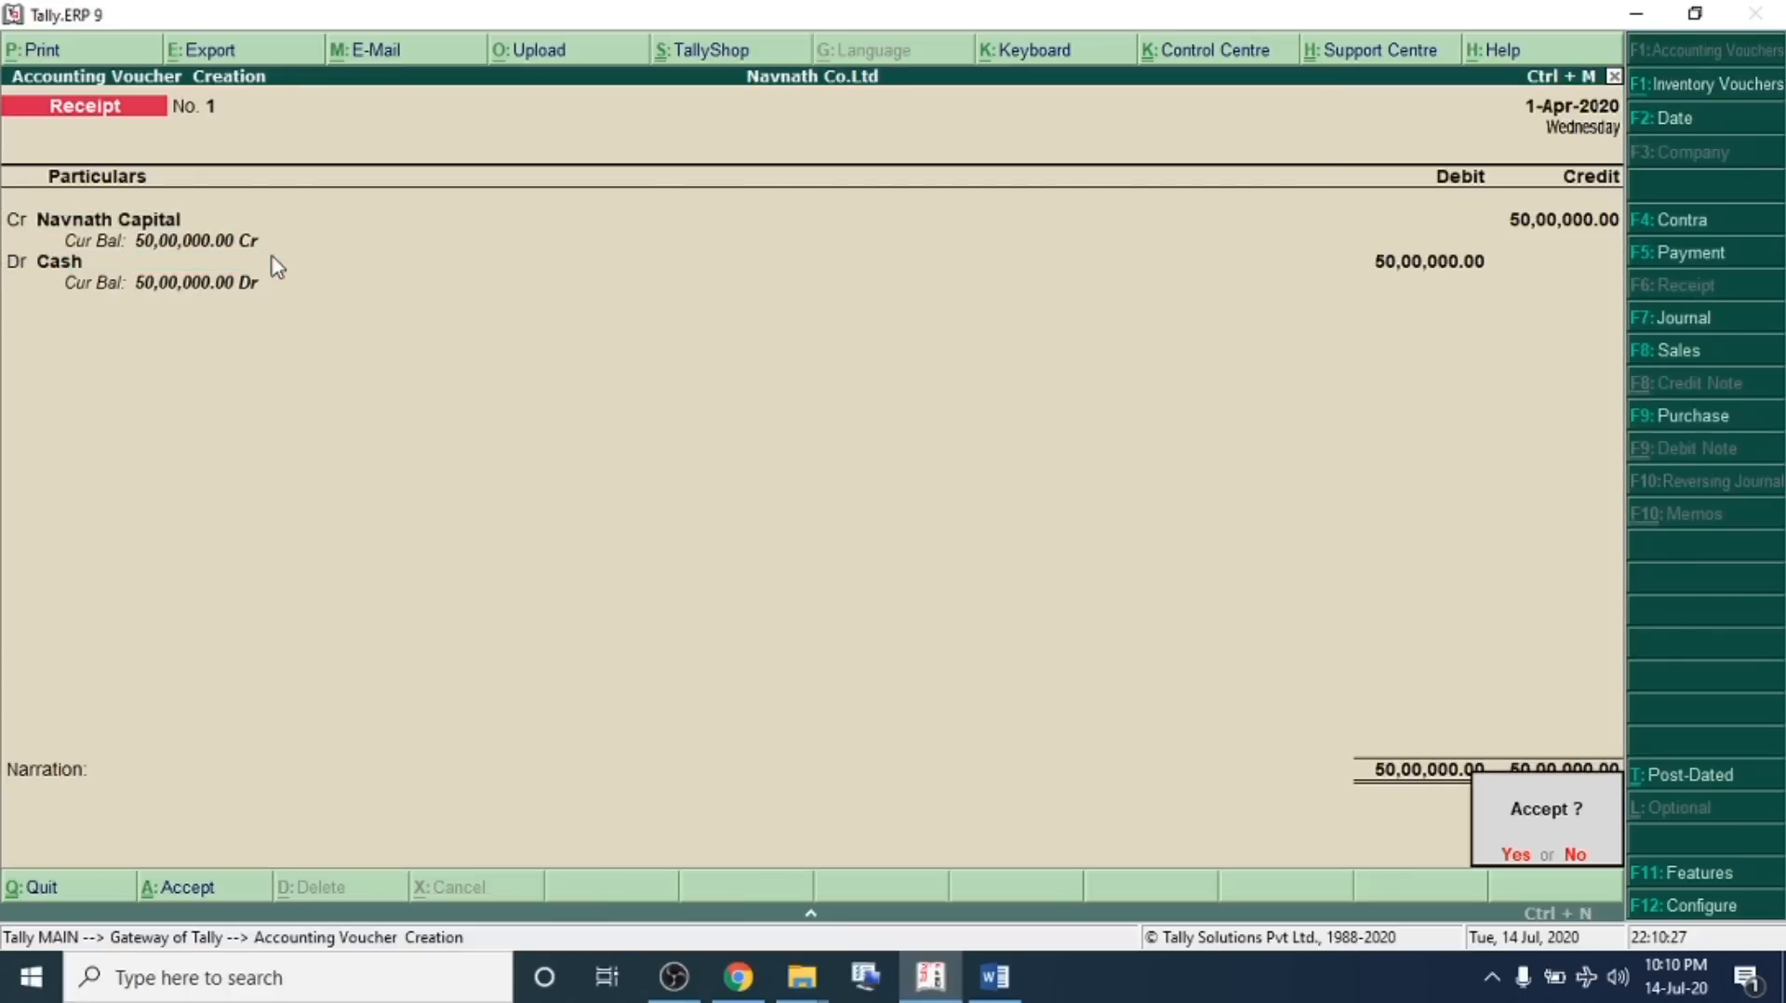
pyautogui.press('Return')
# Move the blank marker line below transaction 02 in the problem sheet and review its bank deposit details
pyautogui.hotkey('alt', 'Tab')
pyautogui.press('BackSpace')
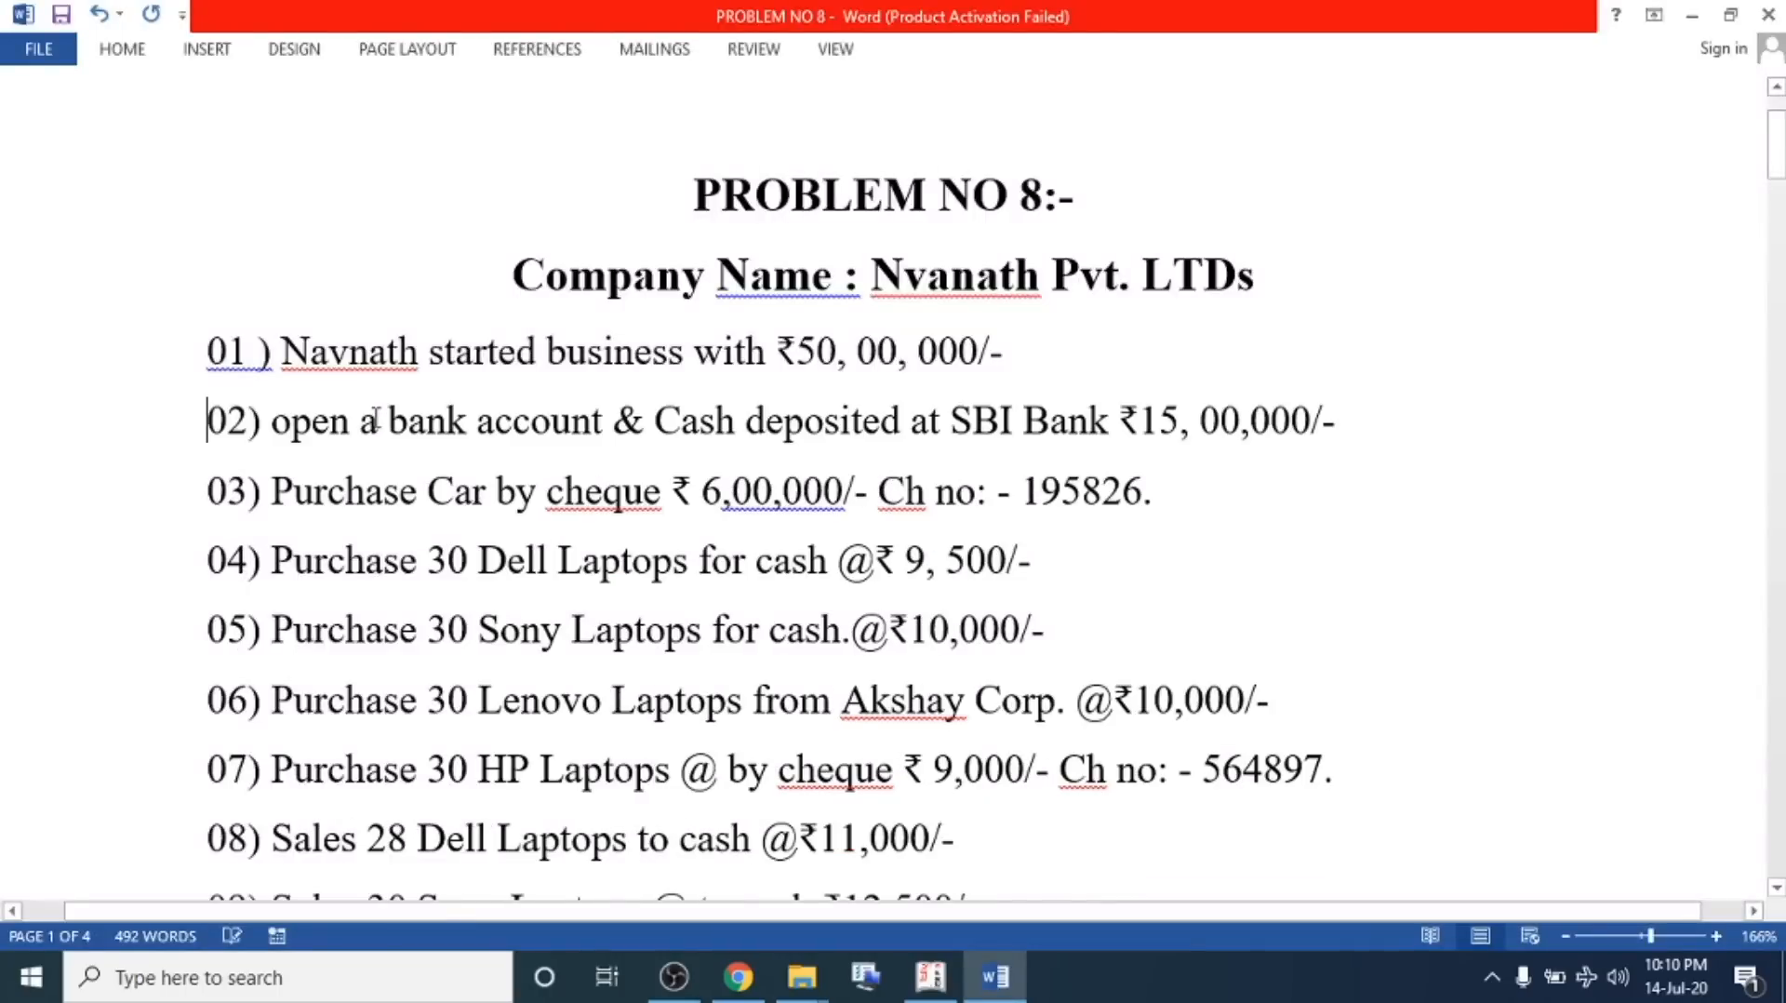
pyautogui.click(1367, 415)
pyautogui.press('Return')
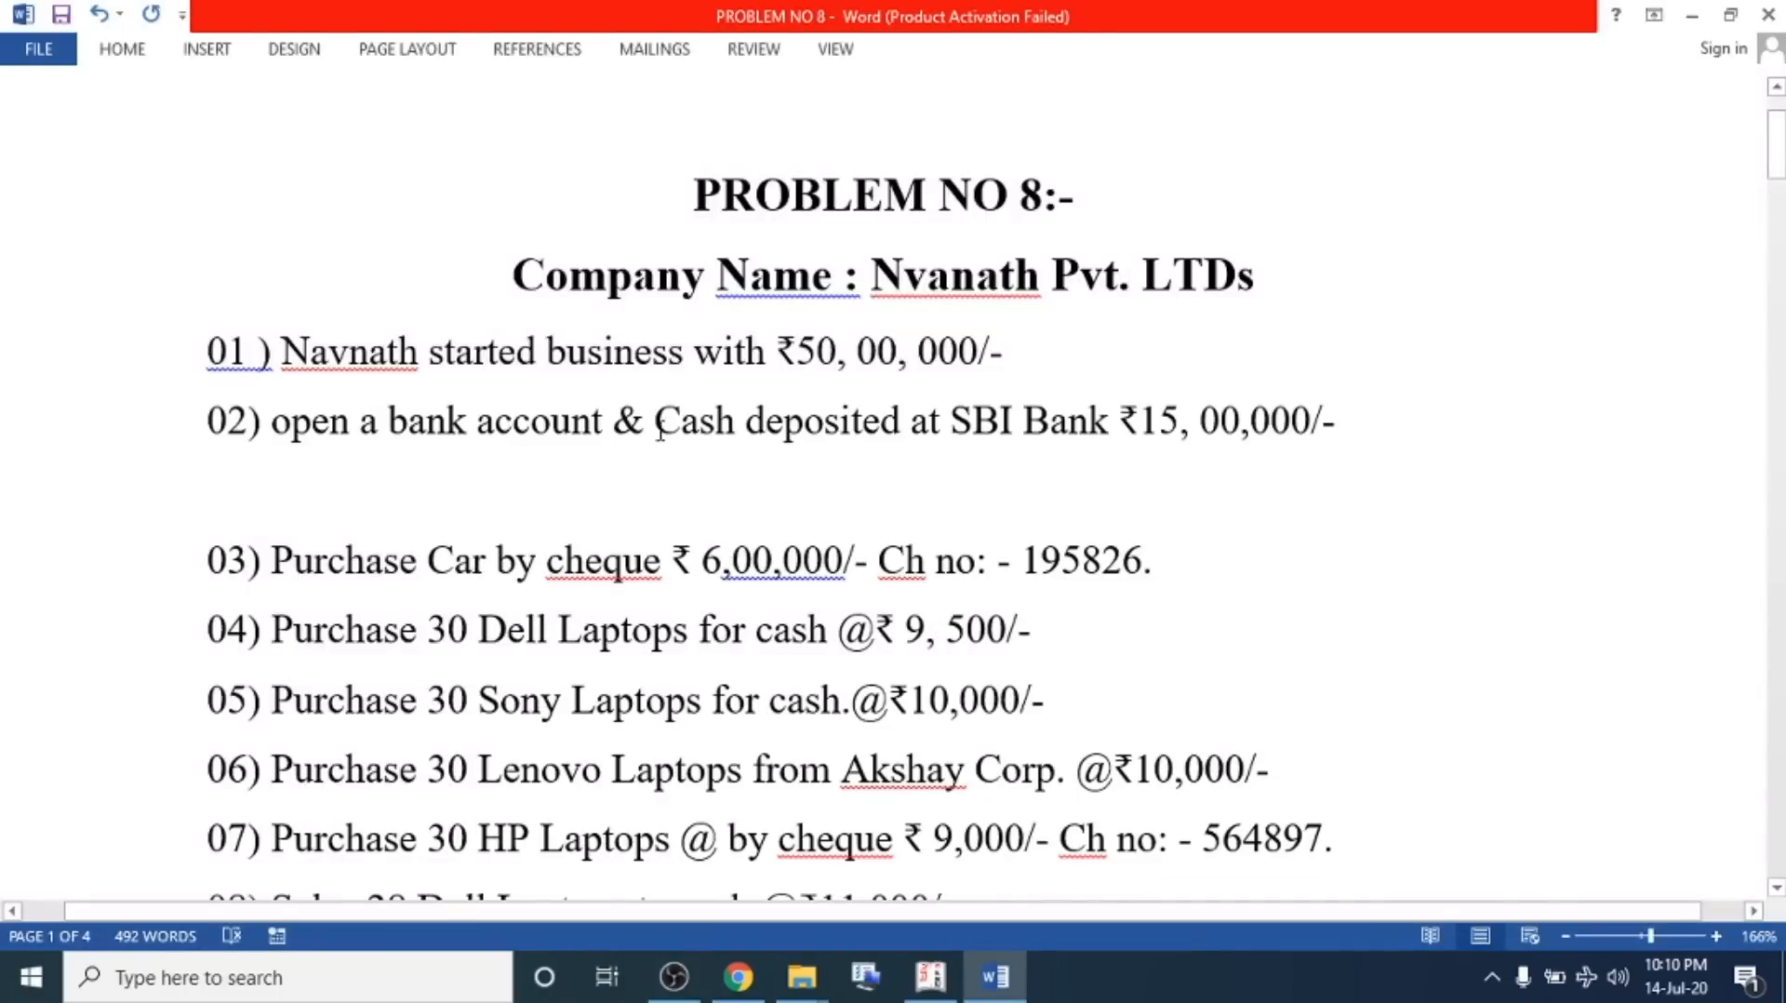
pyautogui.moveTo(654, 421); pyautogui.dragTo(1182, 421)
pyautogui.click(1146, 421)
pyautogui.doubleClick(1158, 420)
pyautogui.moveTo(1177, 420); pyautogui.dragTo(1325, 427)
pyautogui.hotkey('alt', 'Tab')
# Switch to a Contra voucher and credit Cash with 15,00,000
pyautogui.click(133, 237)
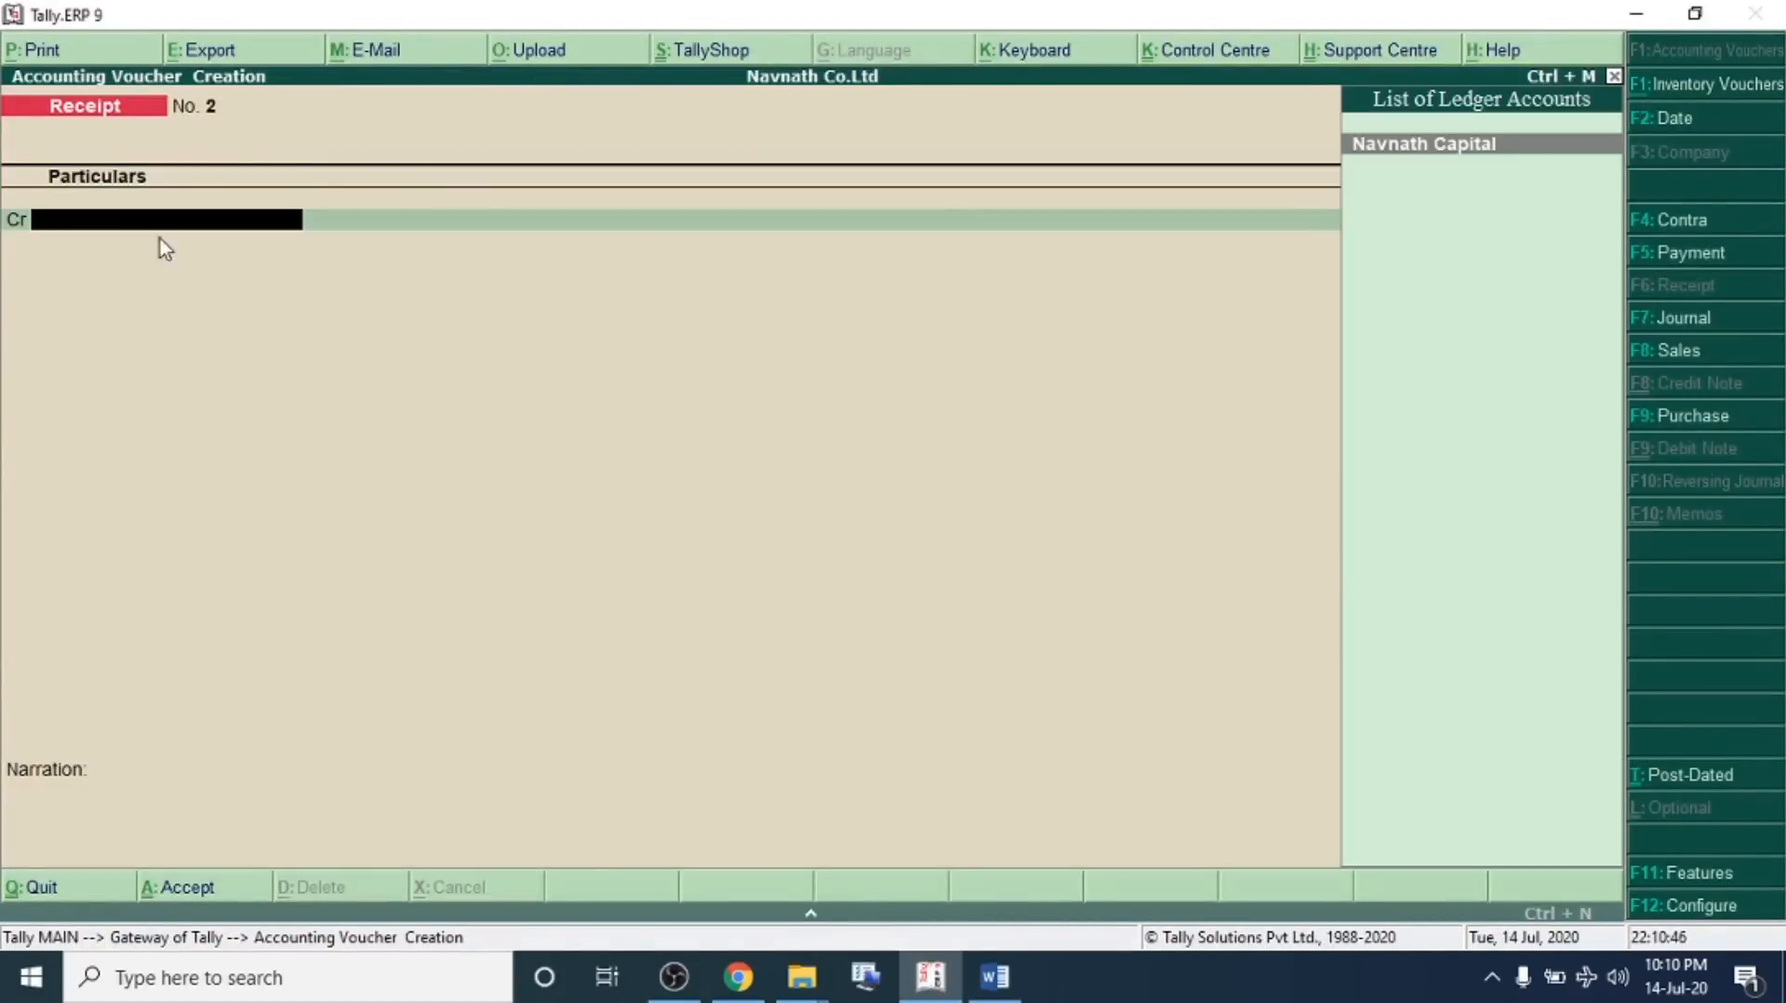
pyautogui.click(1691, 229)
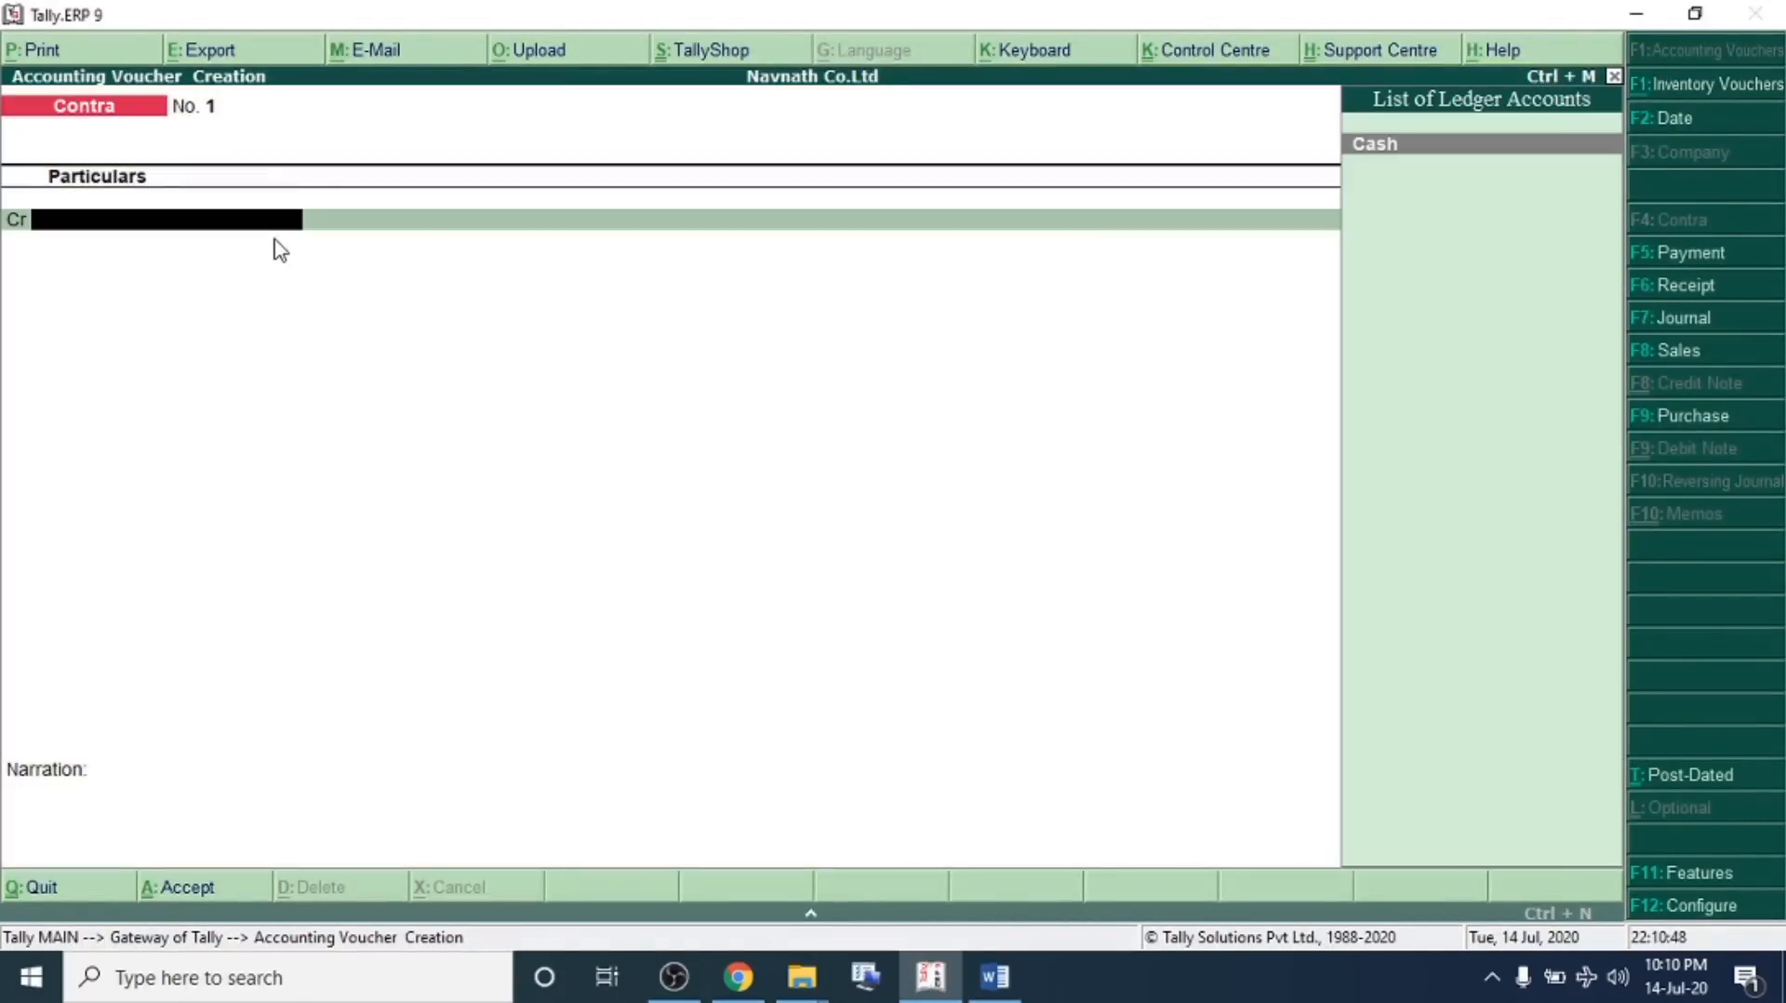
pyautogui.press('Return')
pyautogui.write('15000000')
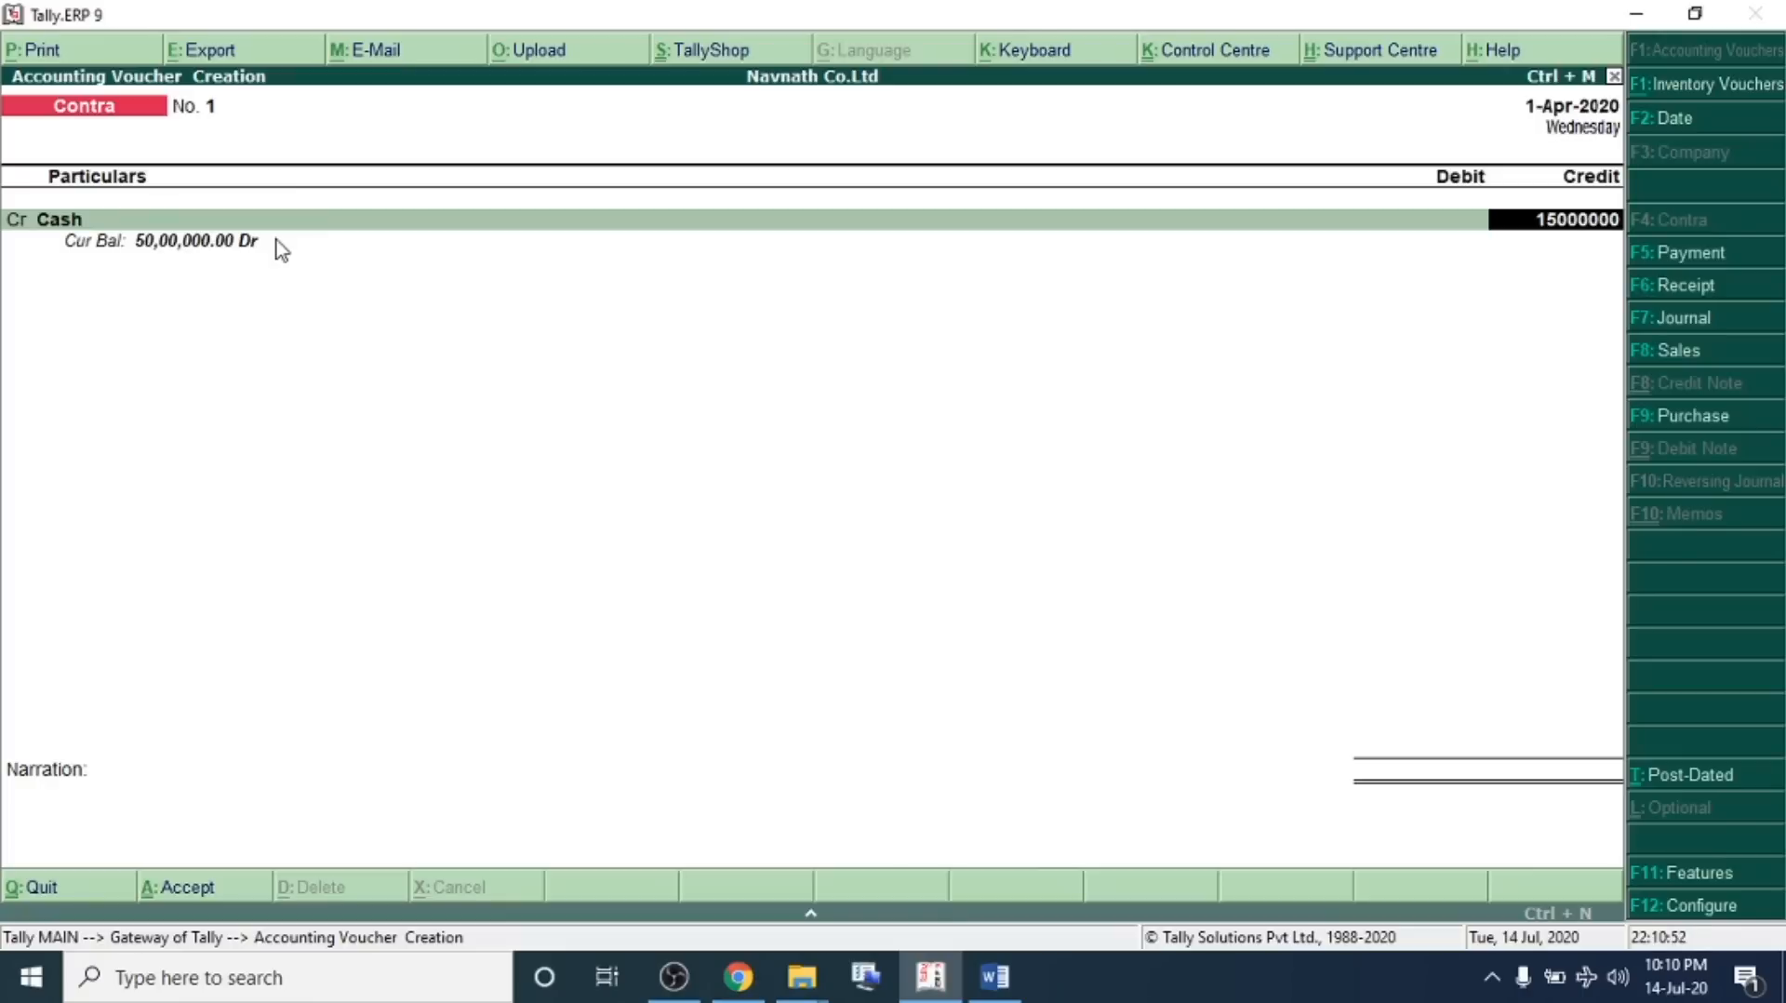
pyautogui.press('Return')
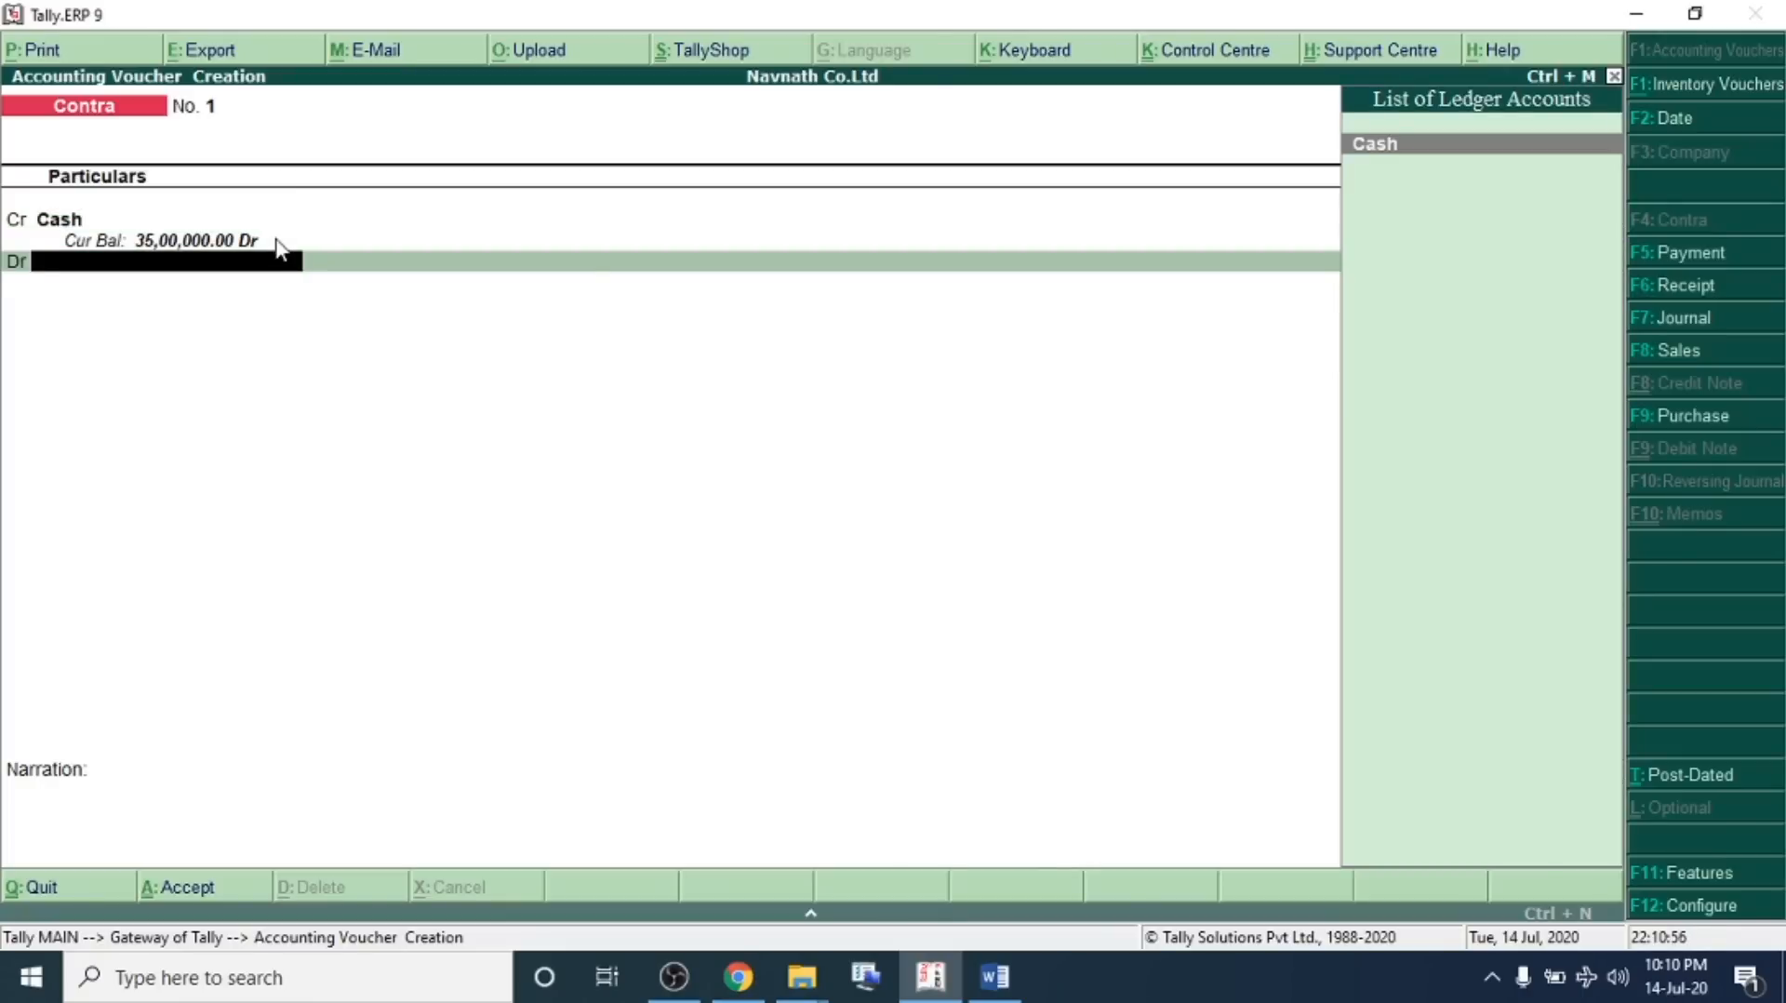
# Create the debit ledger SBI Bank under Bank Accounts from the contra voucher
pyautogui.hotkey('alt', 'c')
pyautogui.write('Sbi')
pyautogui.press('BackSpace')
pyautogui.press('BackSpace')
pyautogui.write('BI Bank')
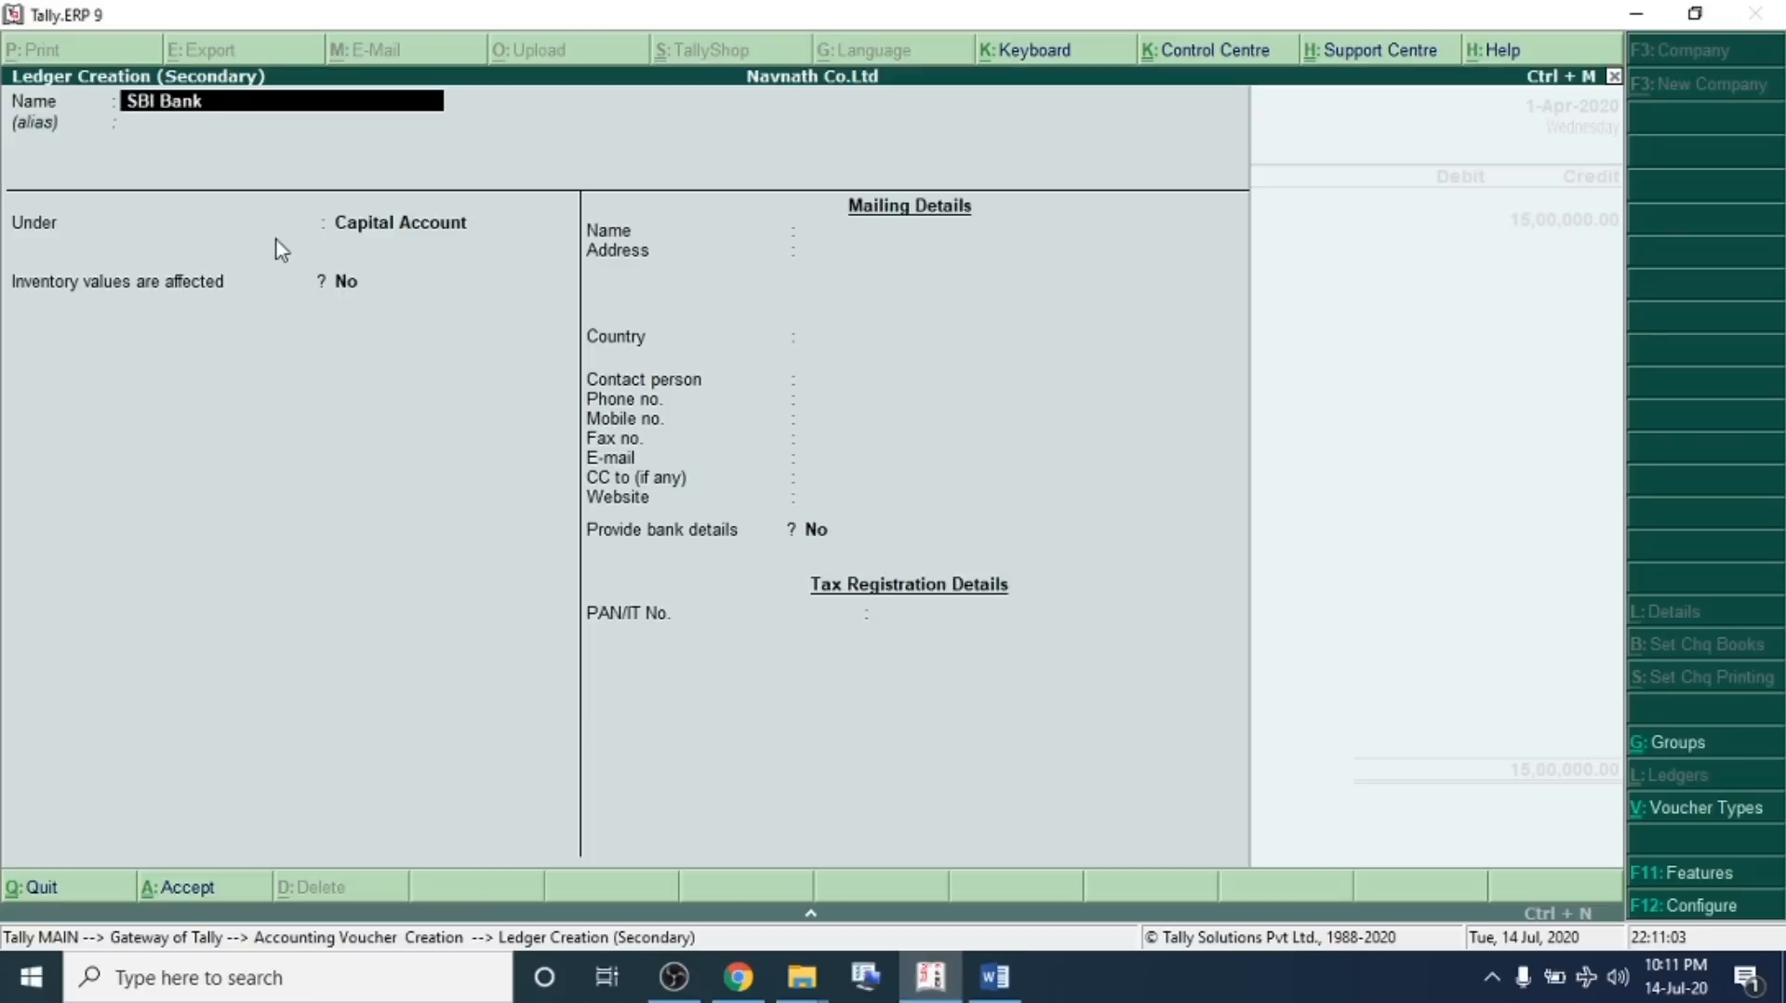
pyautogui.press('Return')
pyautogui.press('Return')
pyautogui.write('Ba')
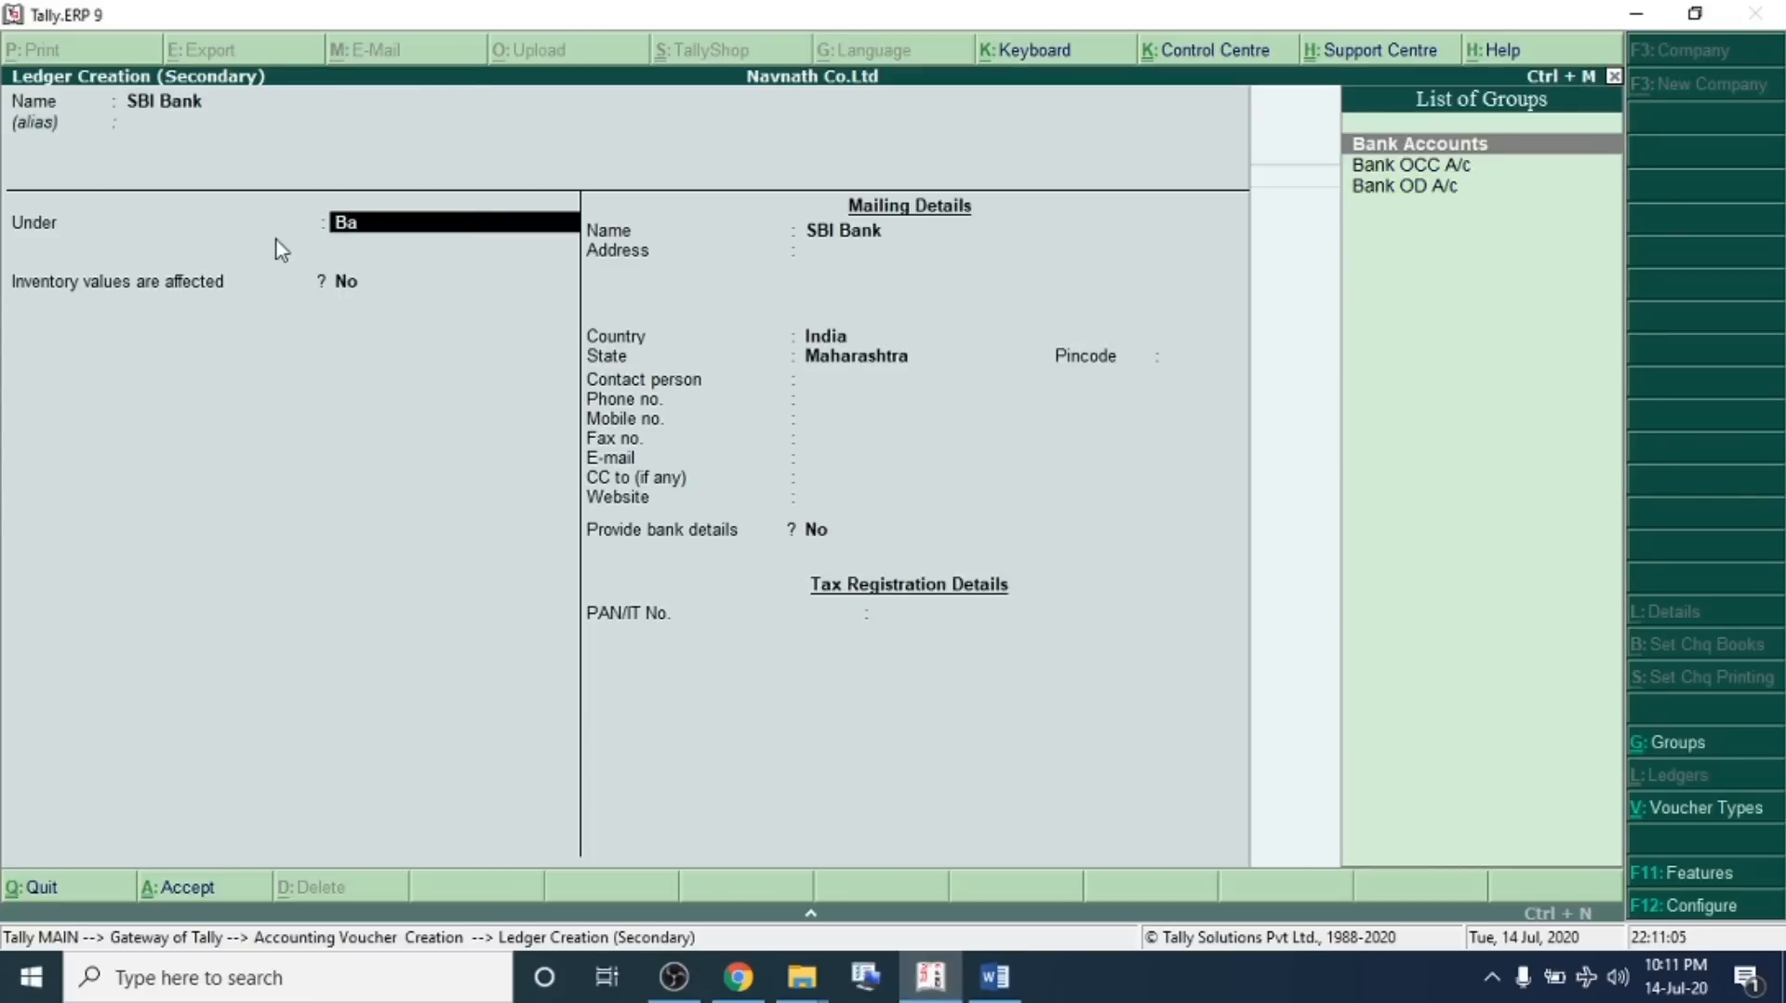
pyautogui.press('Return')
pyautogui.hotkey('ctrl', 'a')
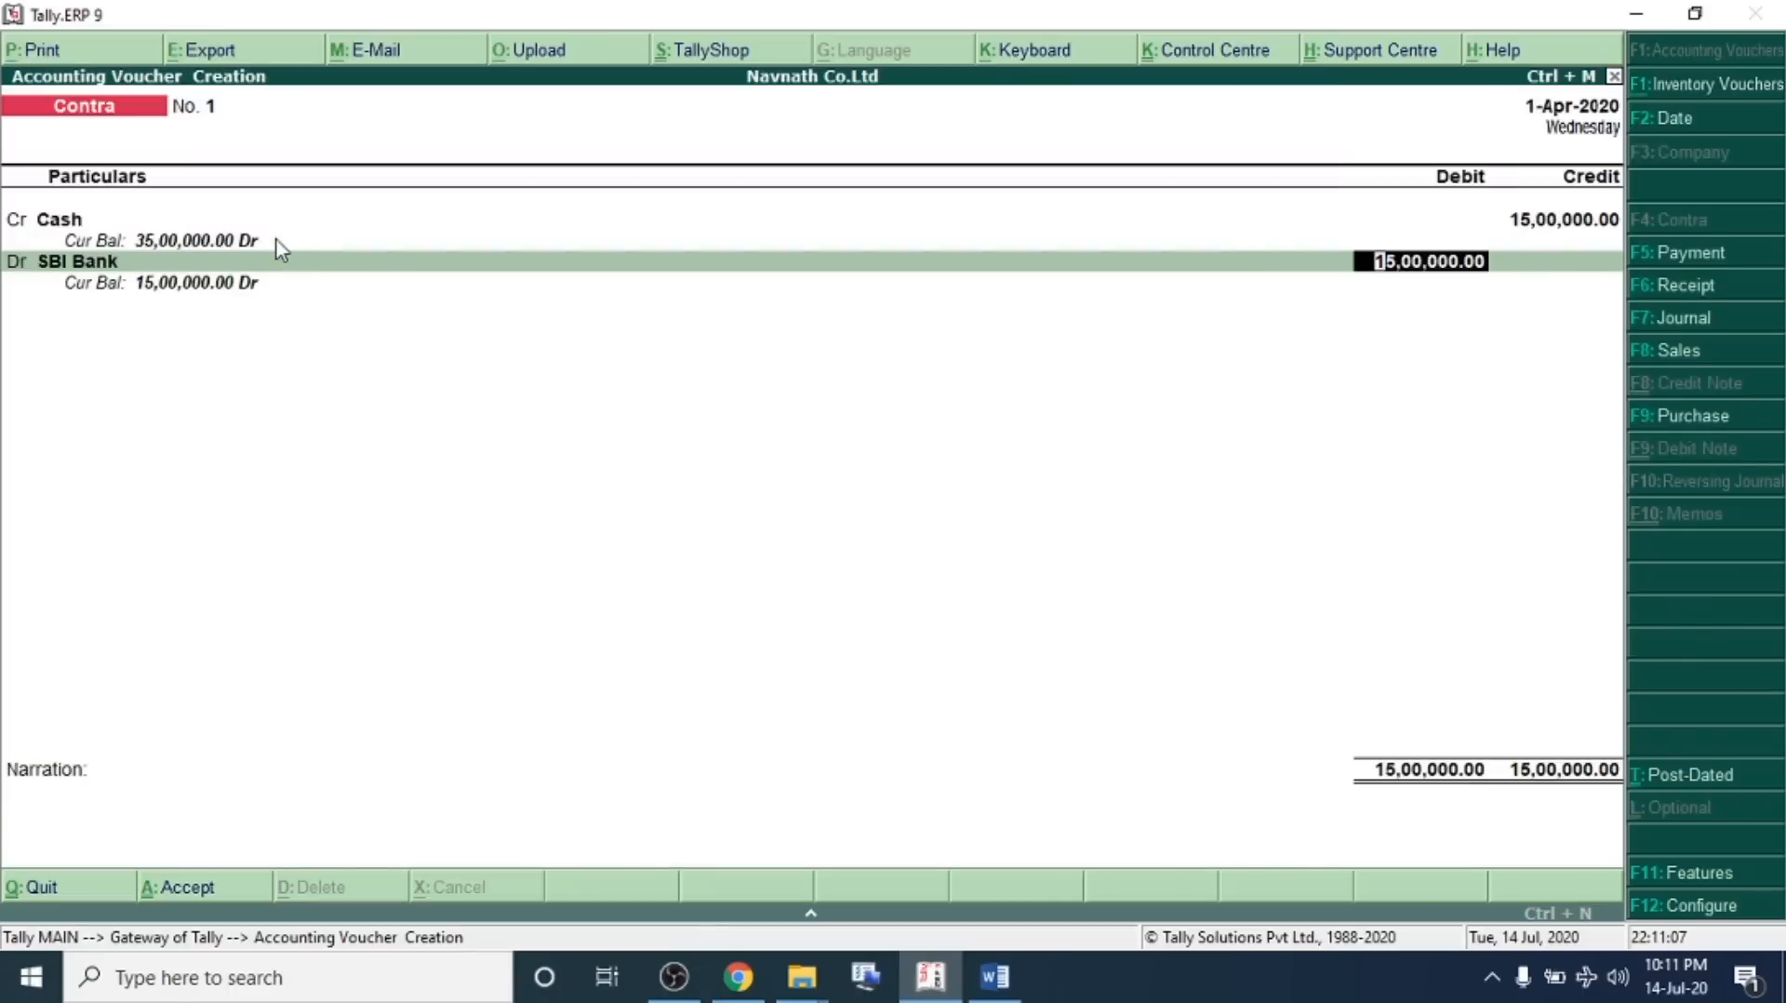
# Debit SBI Bank with 15,00,000, skip the bank allocation and denominations, and save the contra voucher
pyautogui.press('Return')
pyautogui.press('Return')
pyautogui.press('Return')
pyautogui.press('Return')
pyautogui.press('Return')
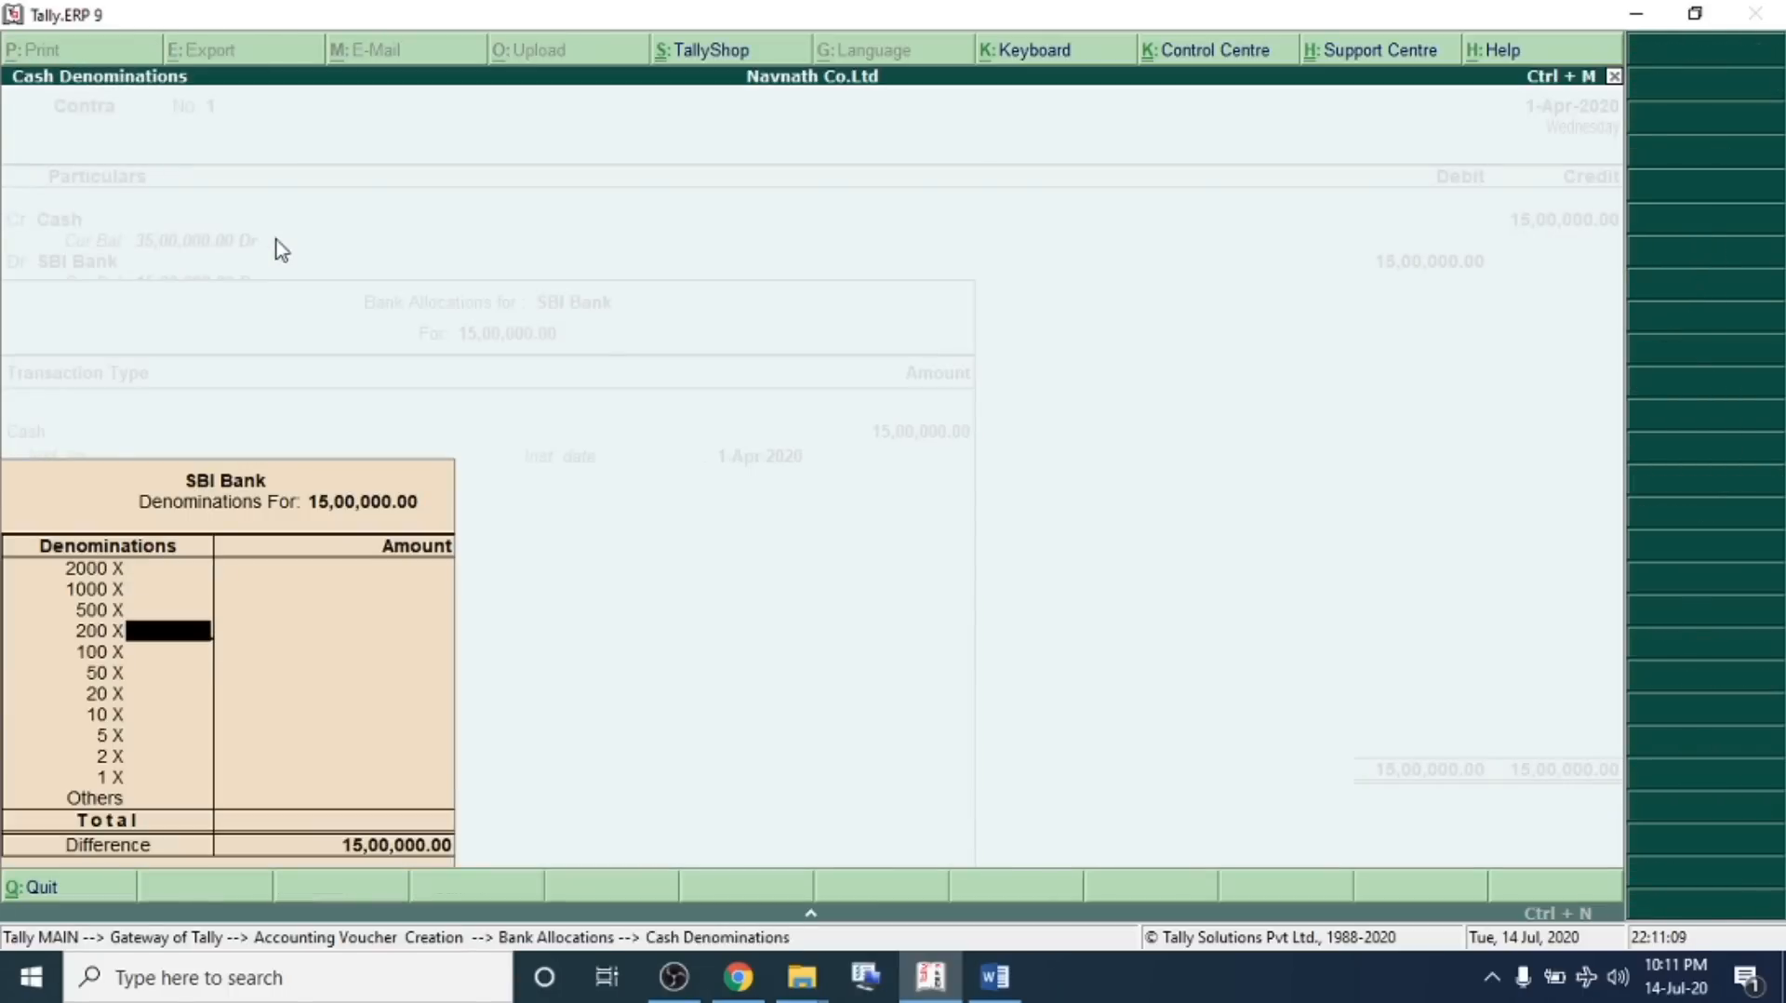
pyautogui.hotkey('ctrl', 'a')
pyautogui.hotkey('ctrl', 'a')
pyautogui.hotkey('ctrl', 'a')
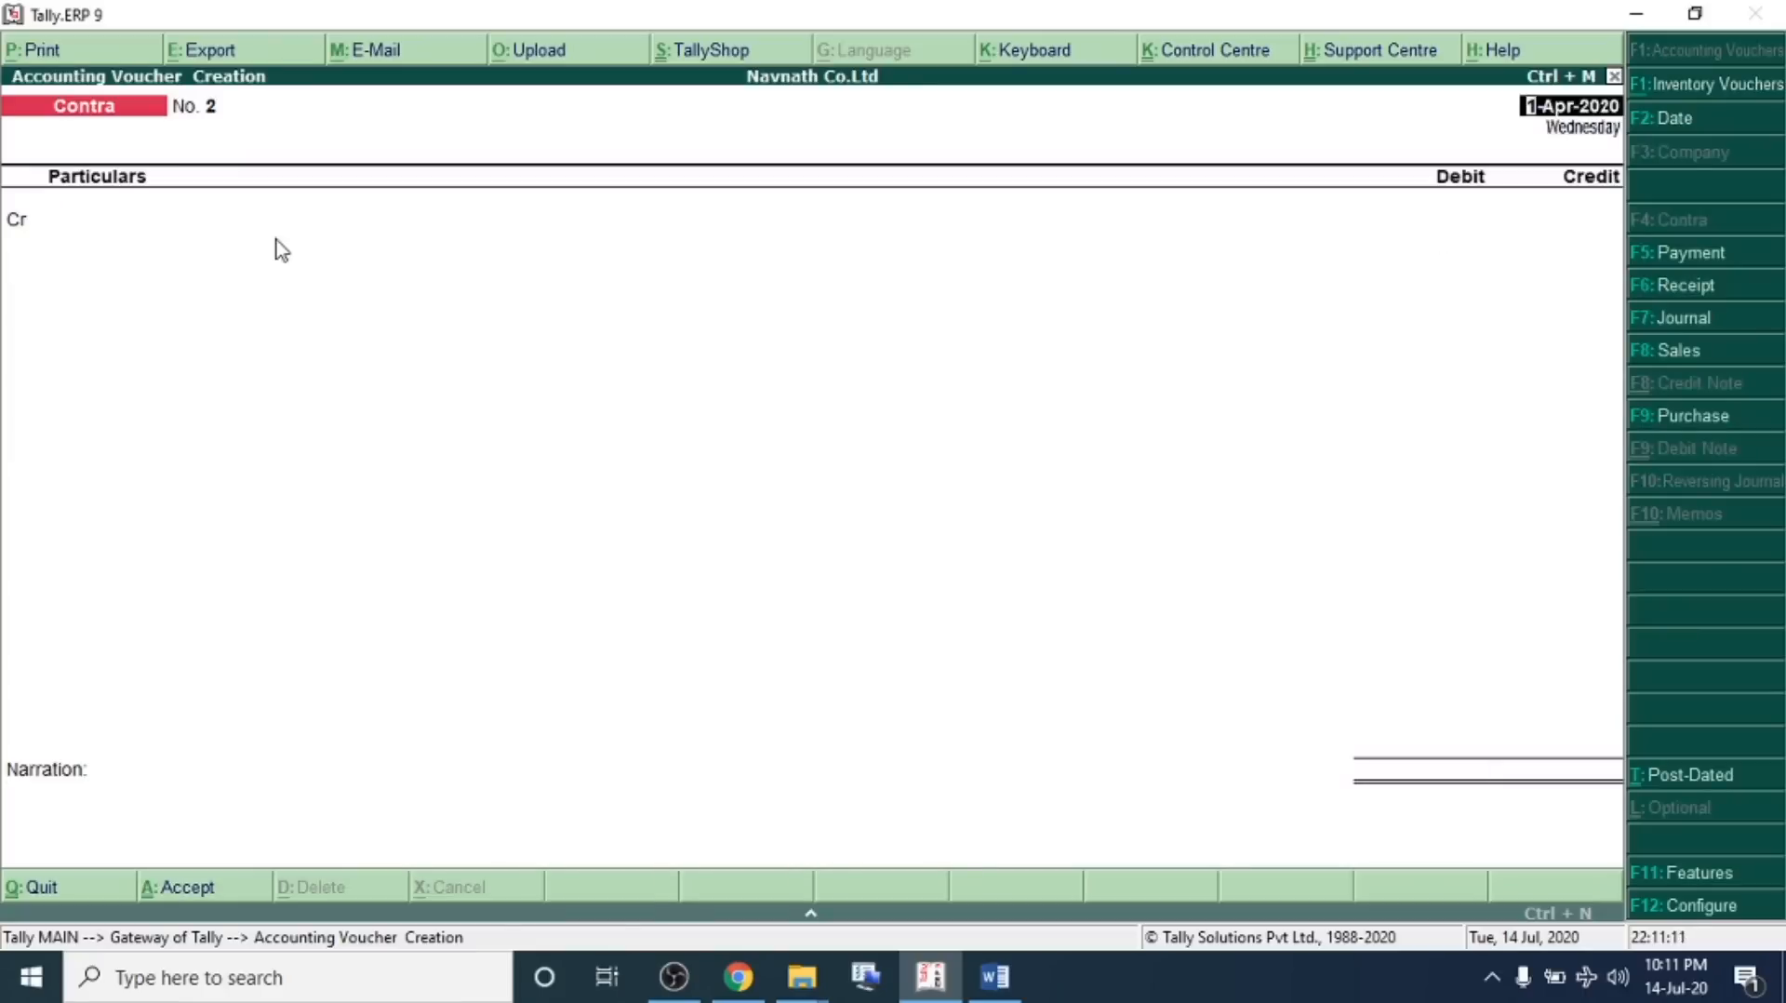
# Review transaction 03, the car purchase by cheque, in the problem sheet
pyautogui.hotkey('alt', 'Tab')
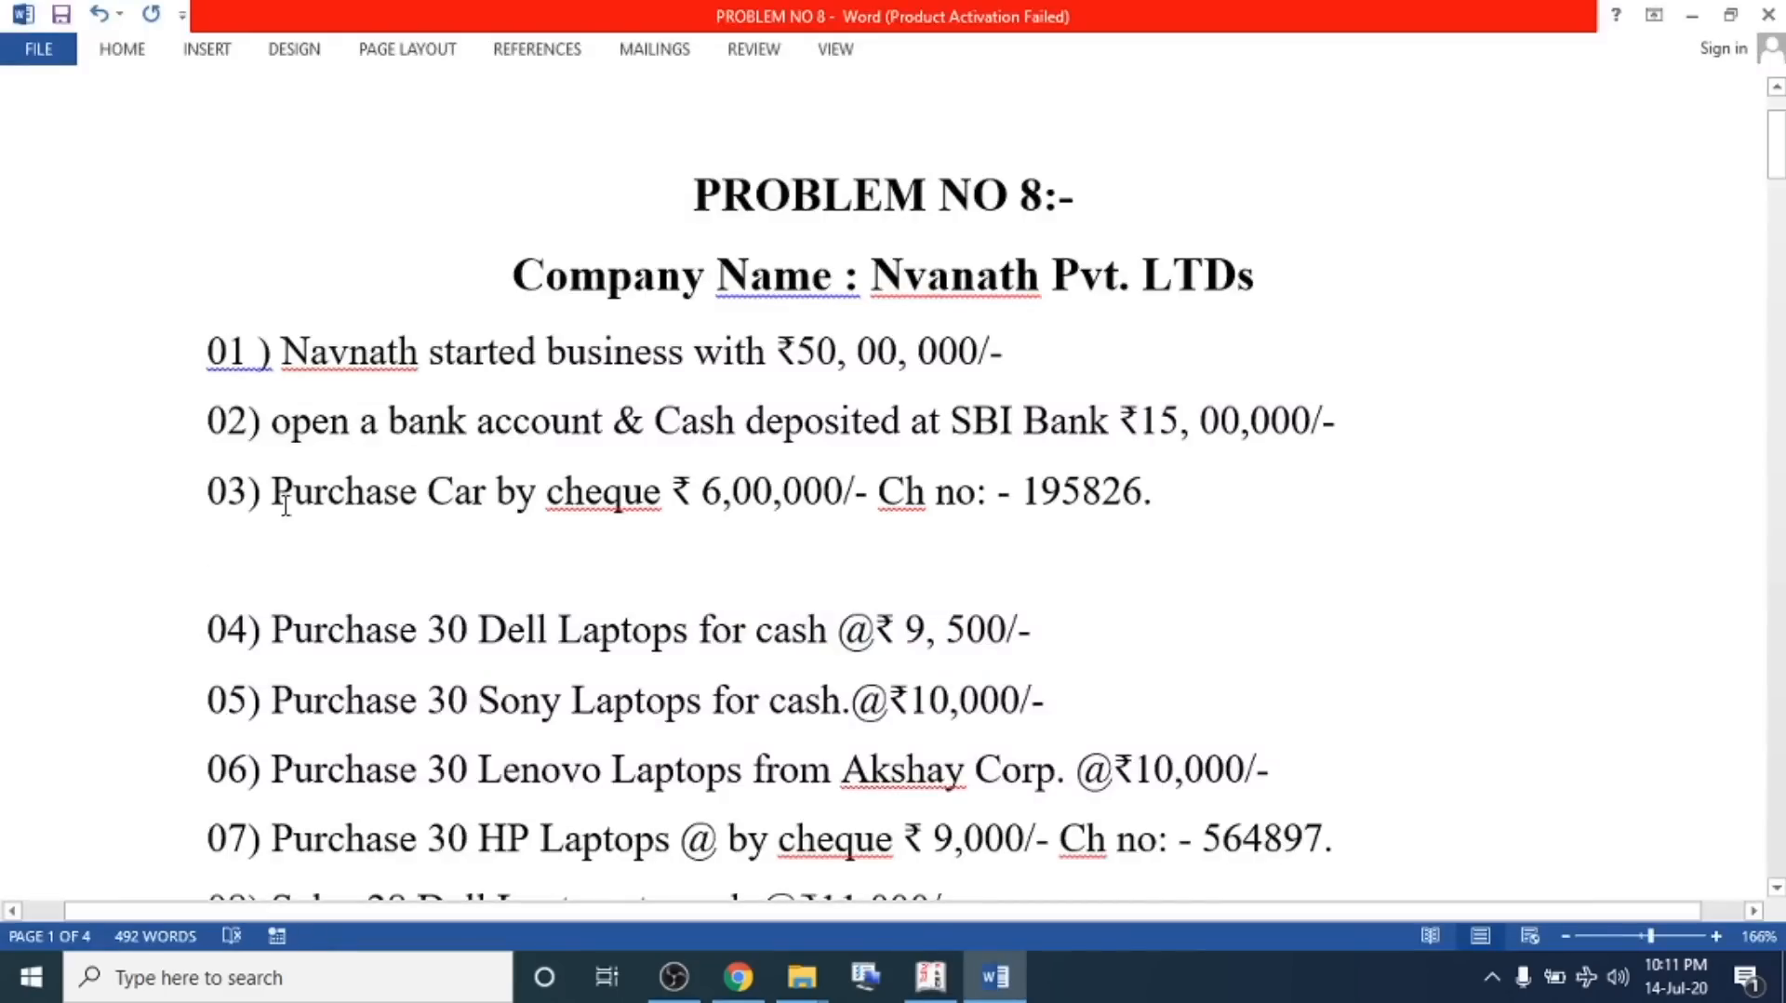
pyautogui.moveTo(699, 490); pyautogui.dragTo(848, 491)
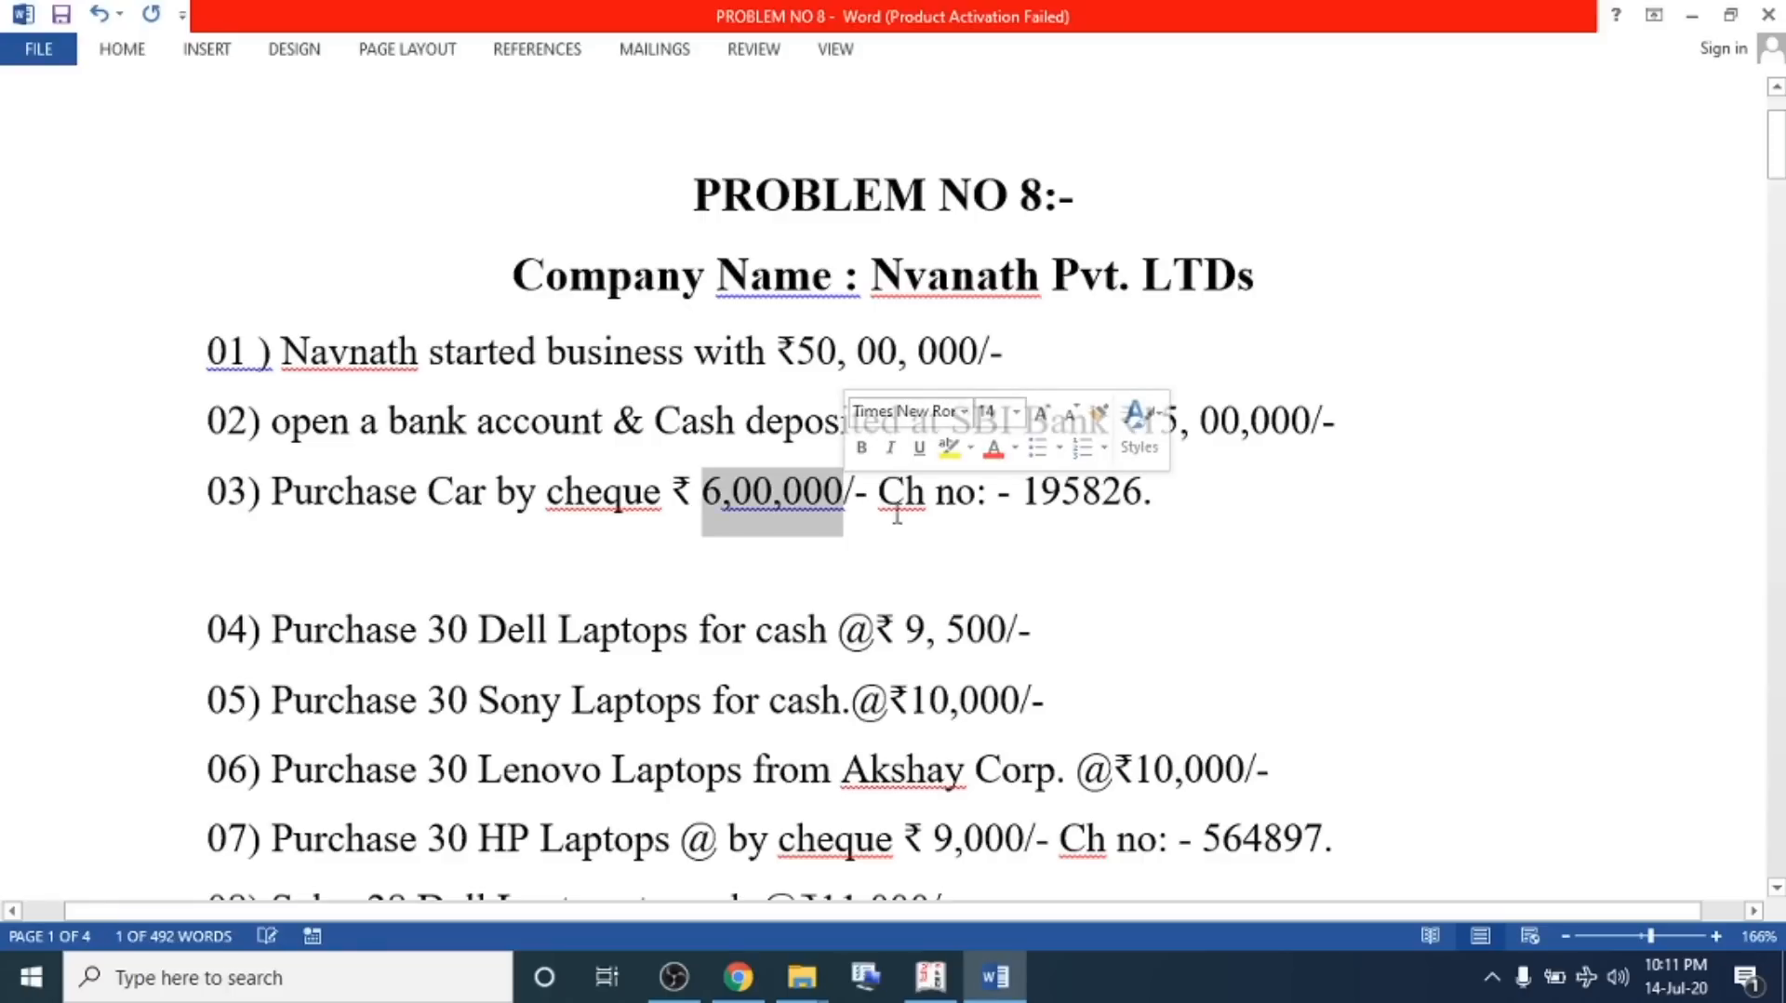
pyautogui.doubleClick(1061, 502)
pyautogui.click(823, 490)
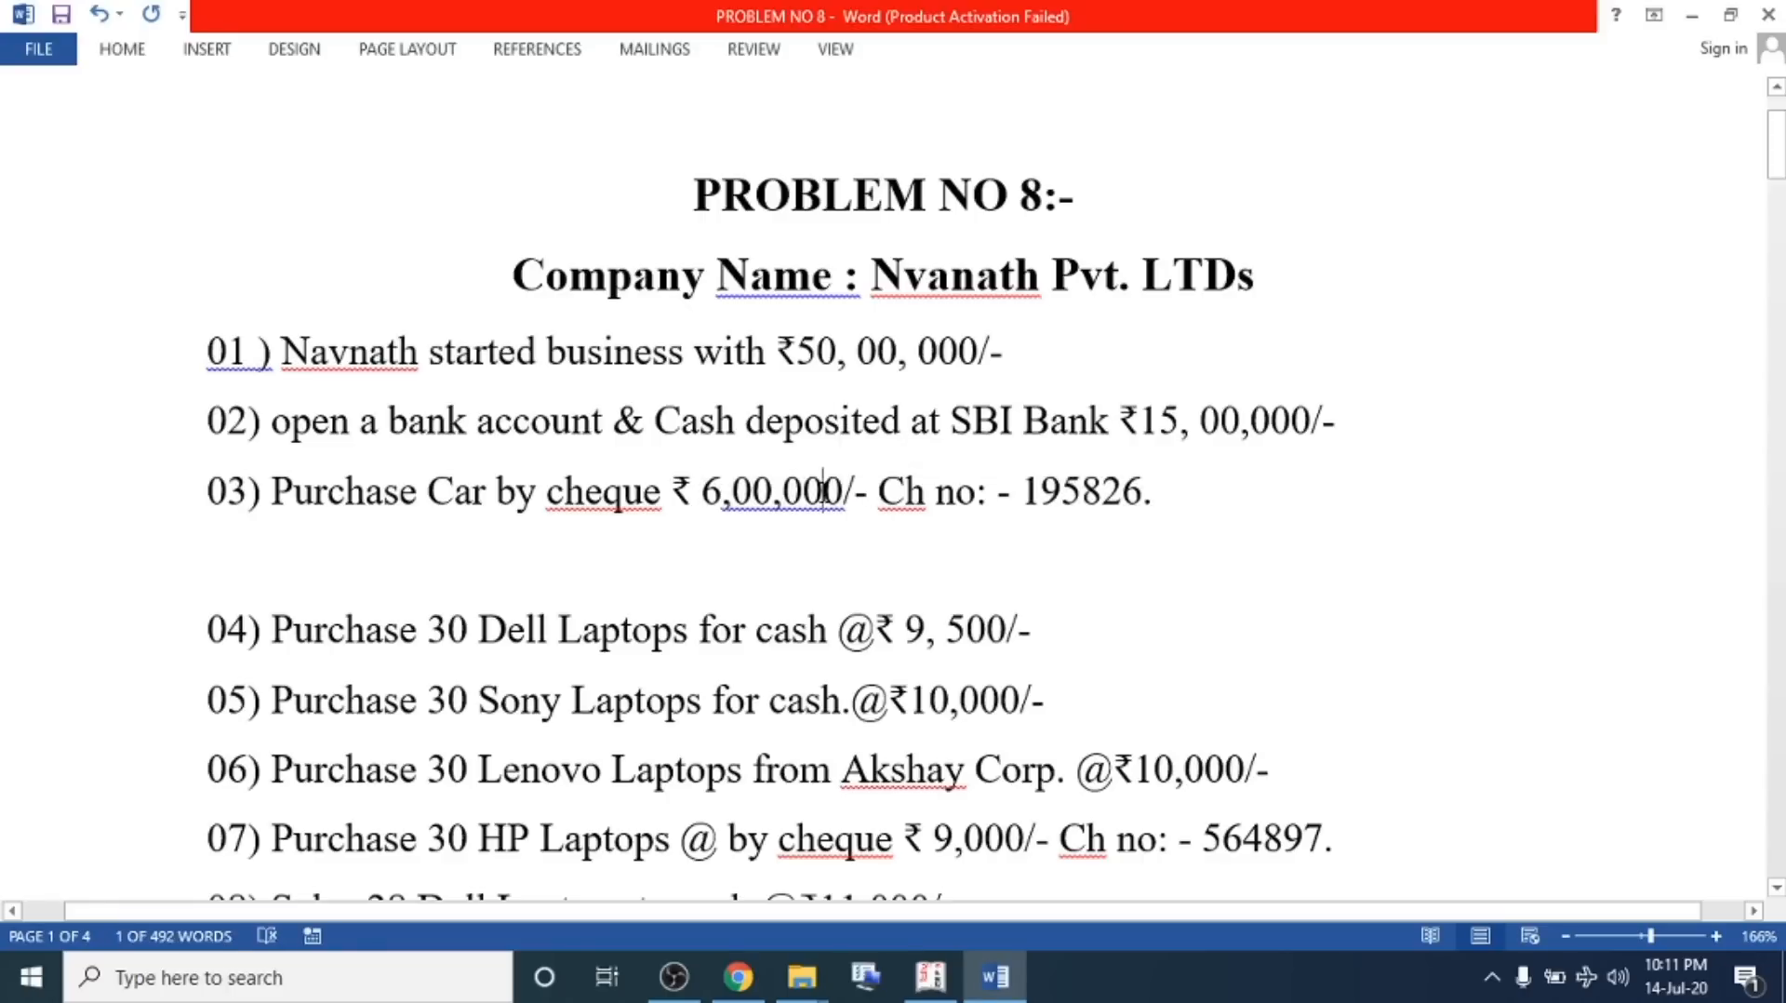
pyautogui.moveTo(249, 491); pyautogui.dragTo(977, 503)
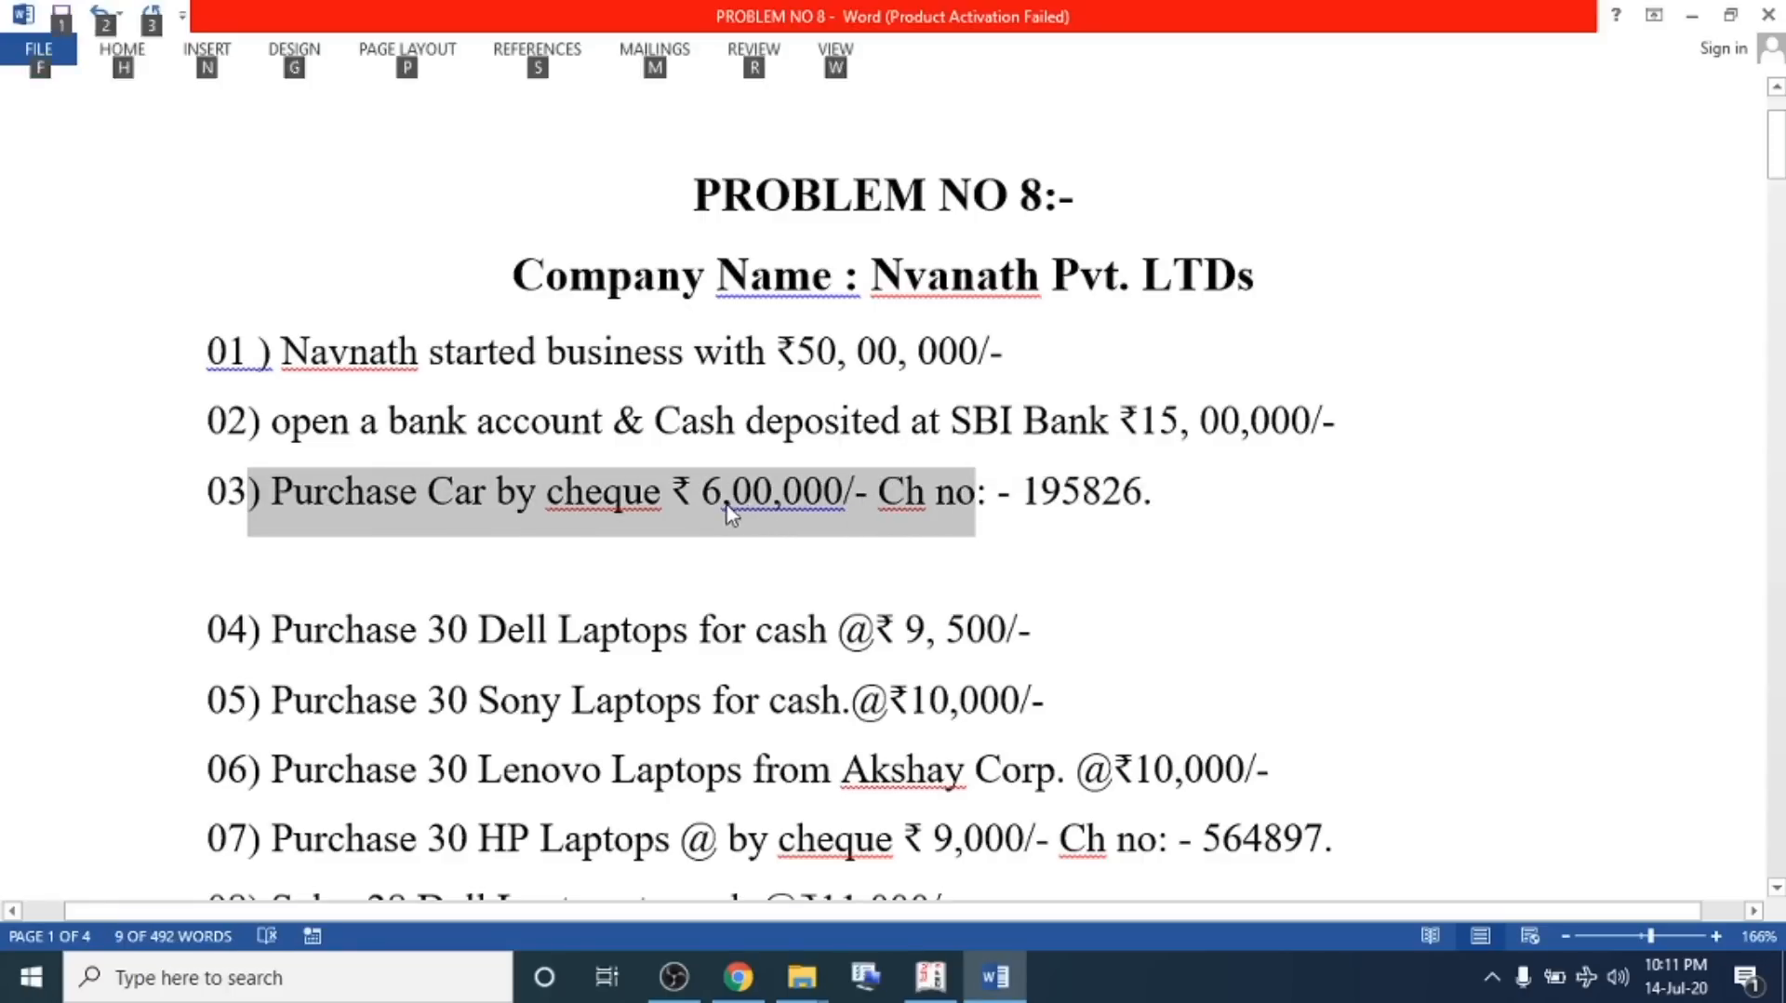
pyautogui.hotkey('alt', 'Tab')
# Switch to a Payment voucher and create the debit ledger Car under Fixed Assets
pyautogui.press('Return')
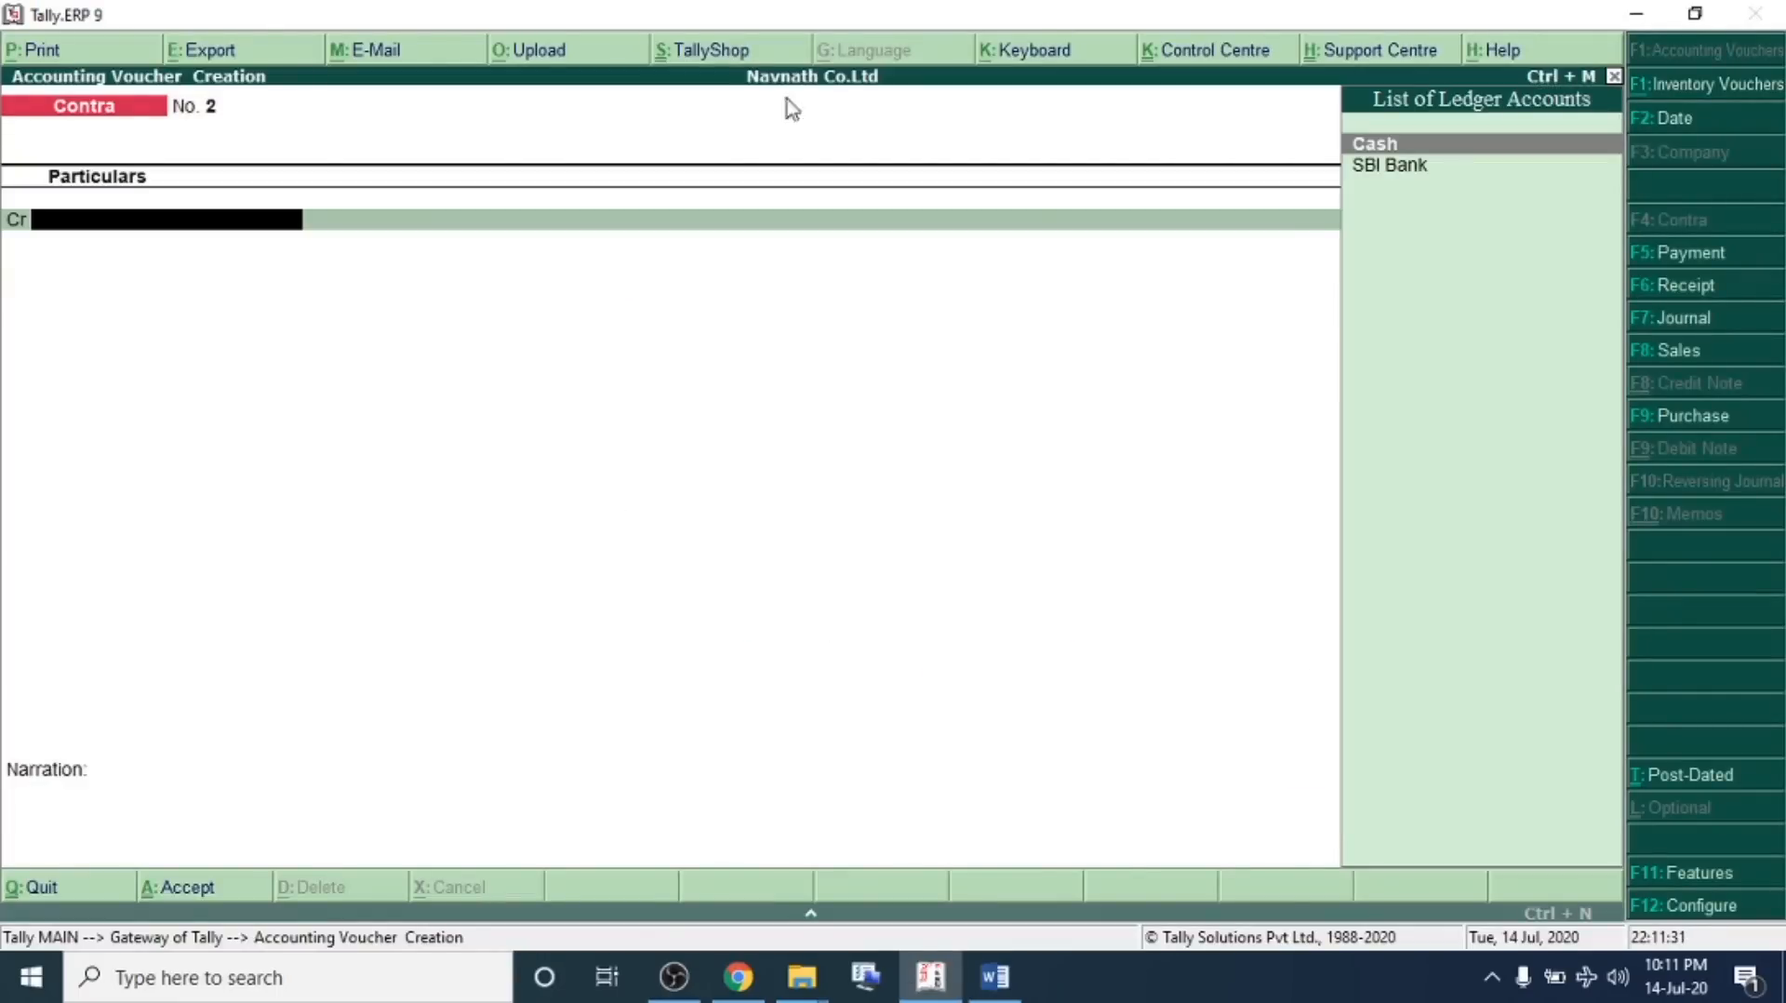
pyautogui.click(1684, 252)
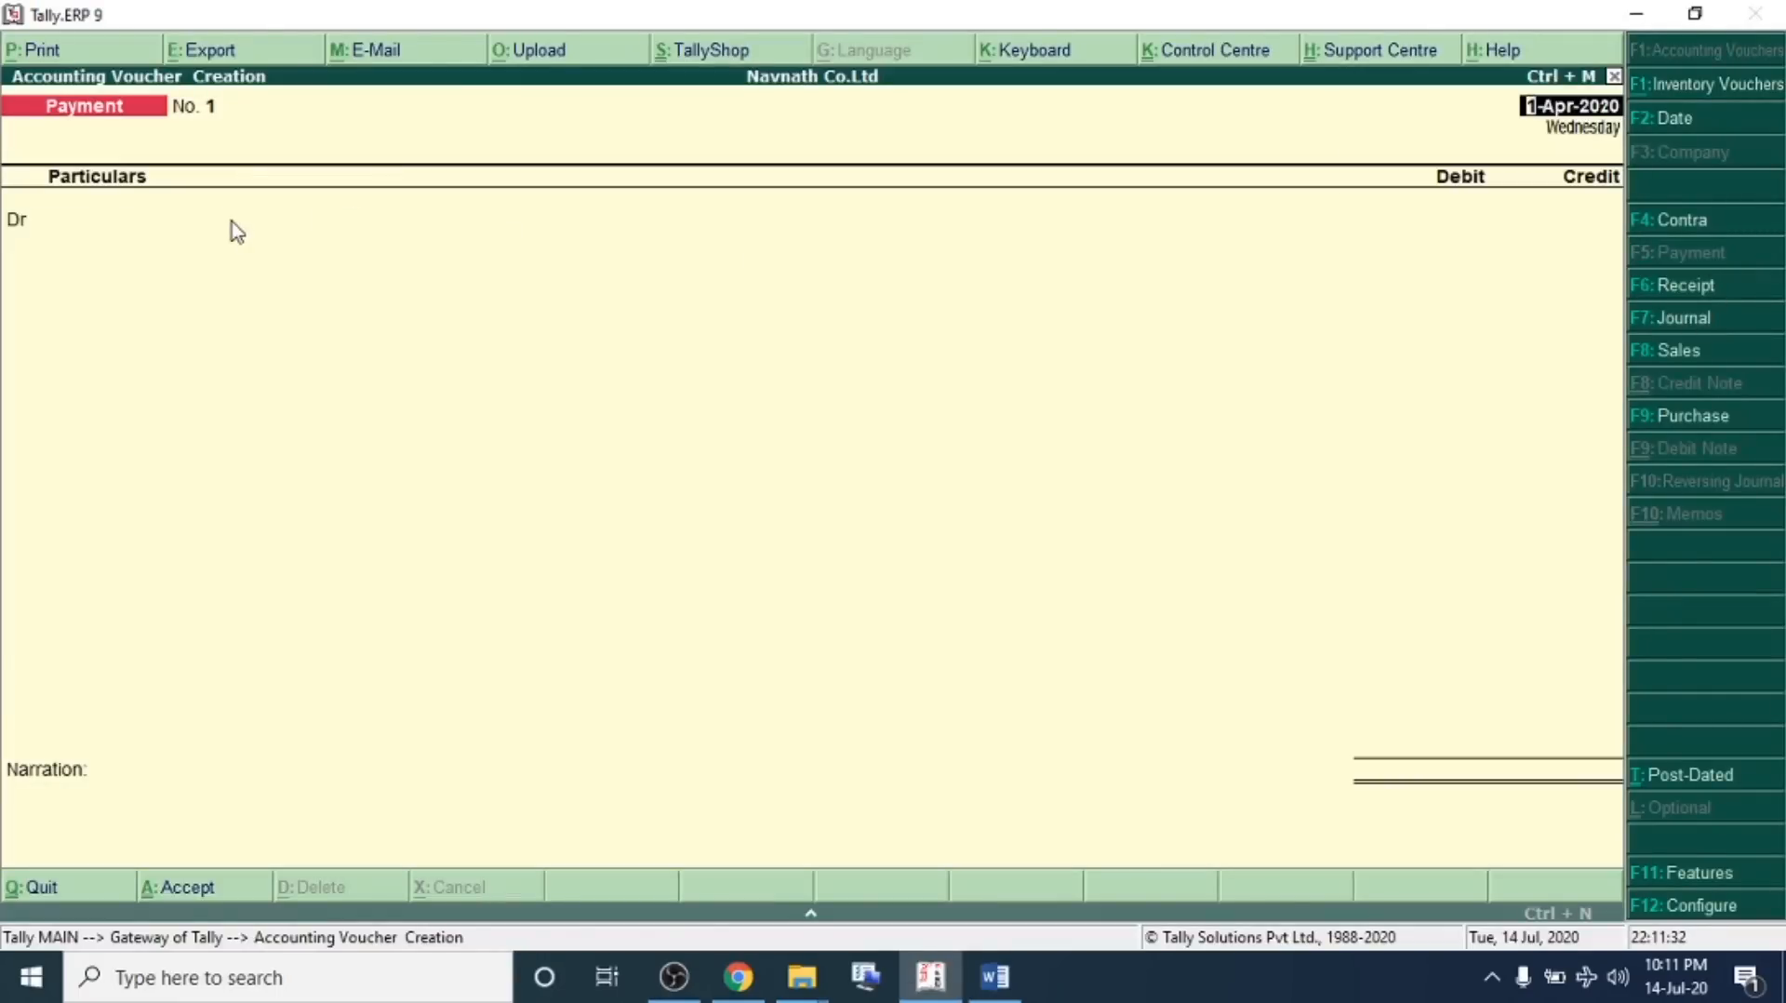
pyautogui.press('Return')
pyautogui.hotkey('alt', 'c')
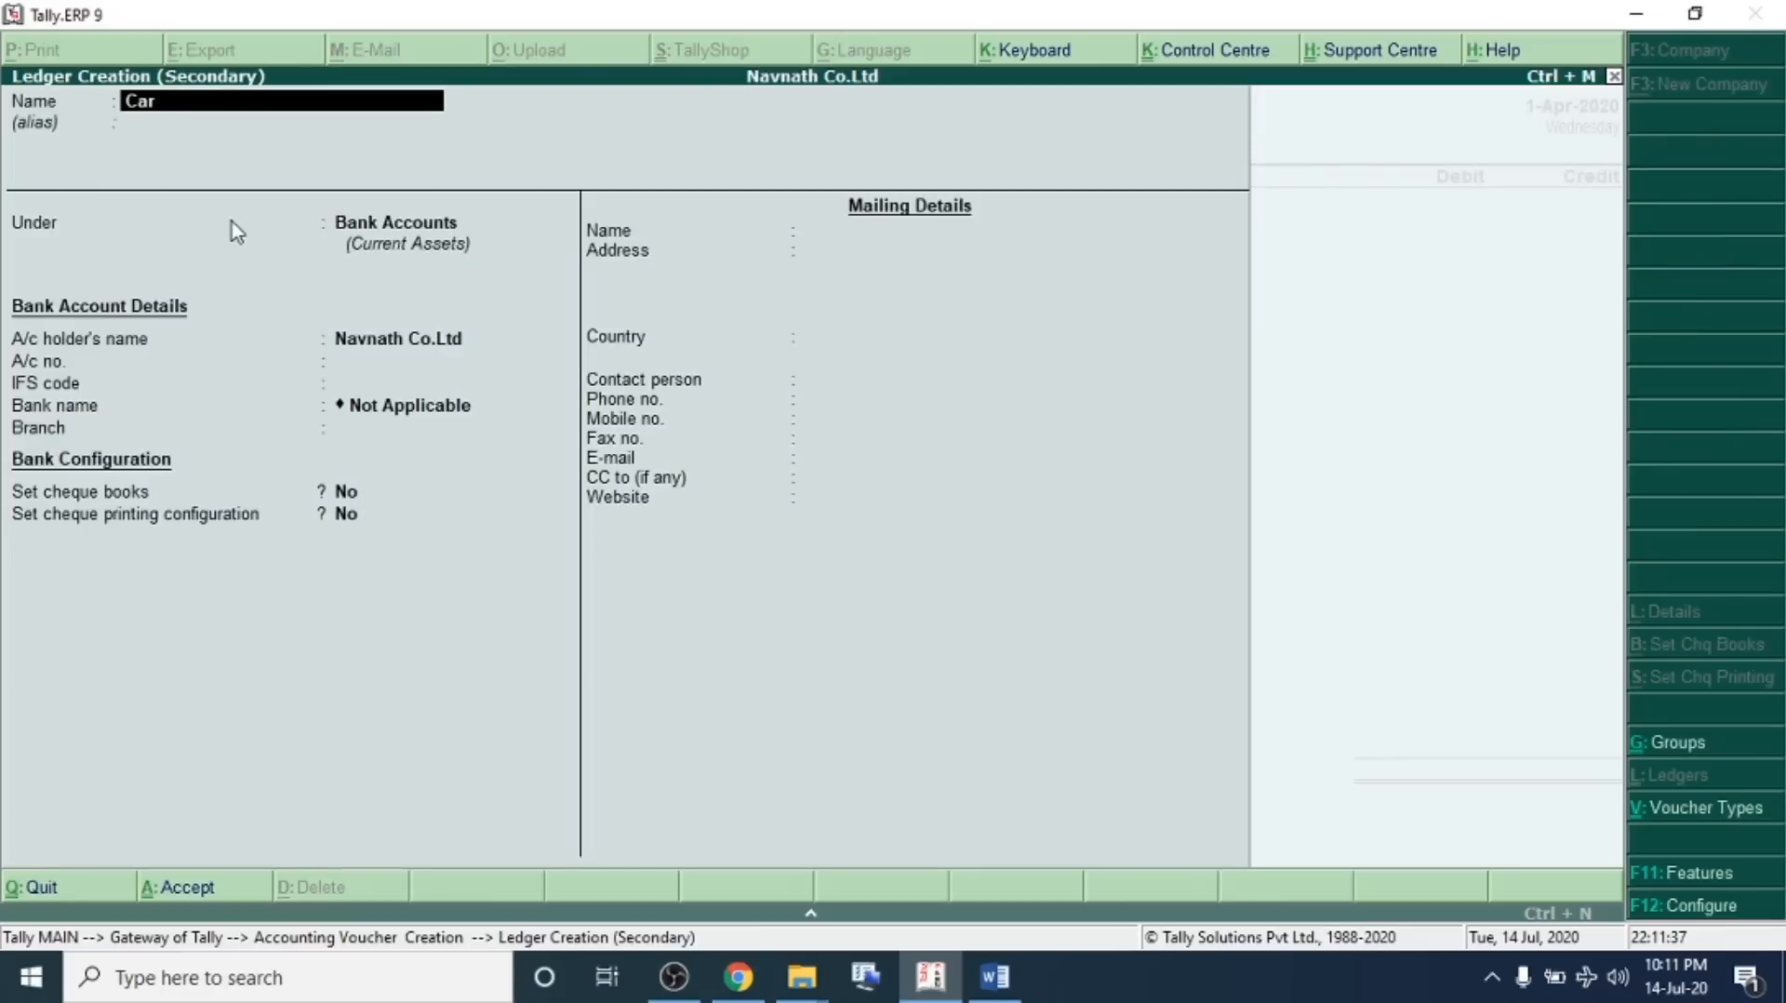
pyautogui.press('Return')
pyautogui.write('Fi')
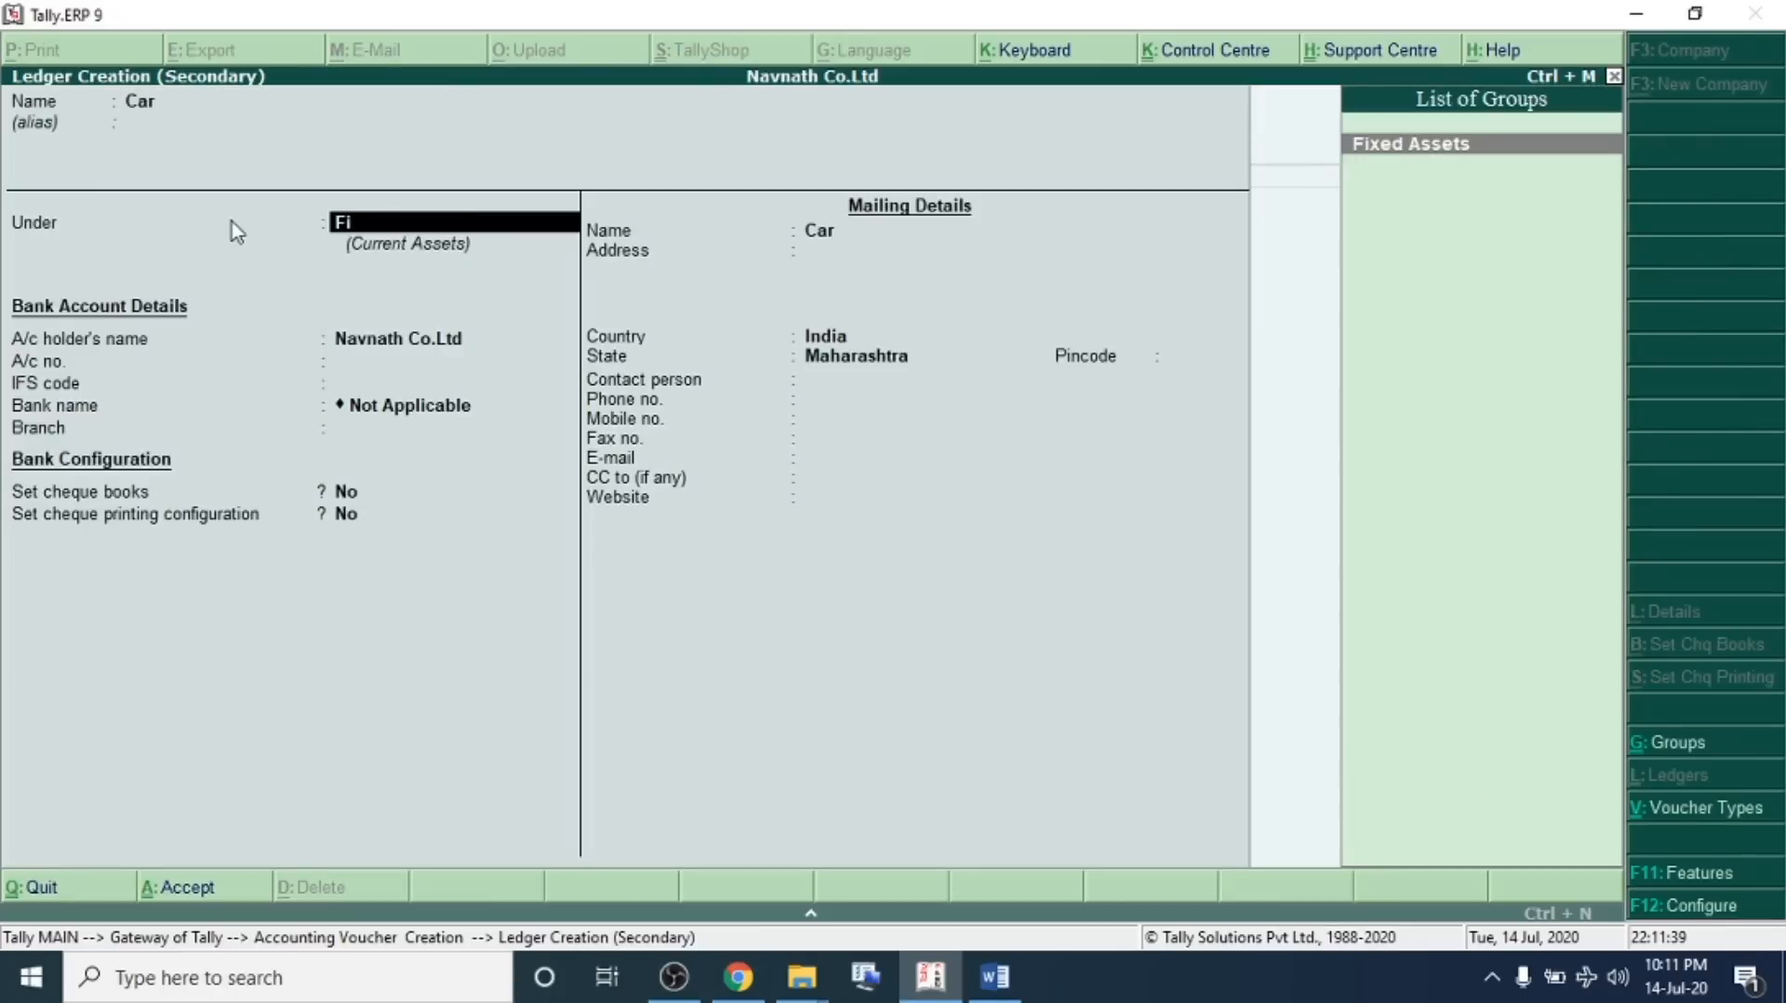
pyautogui.press('Return')
pyautogui.hotkey('ctrl', 'a')
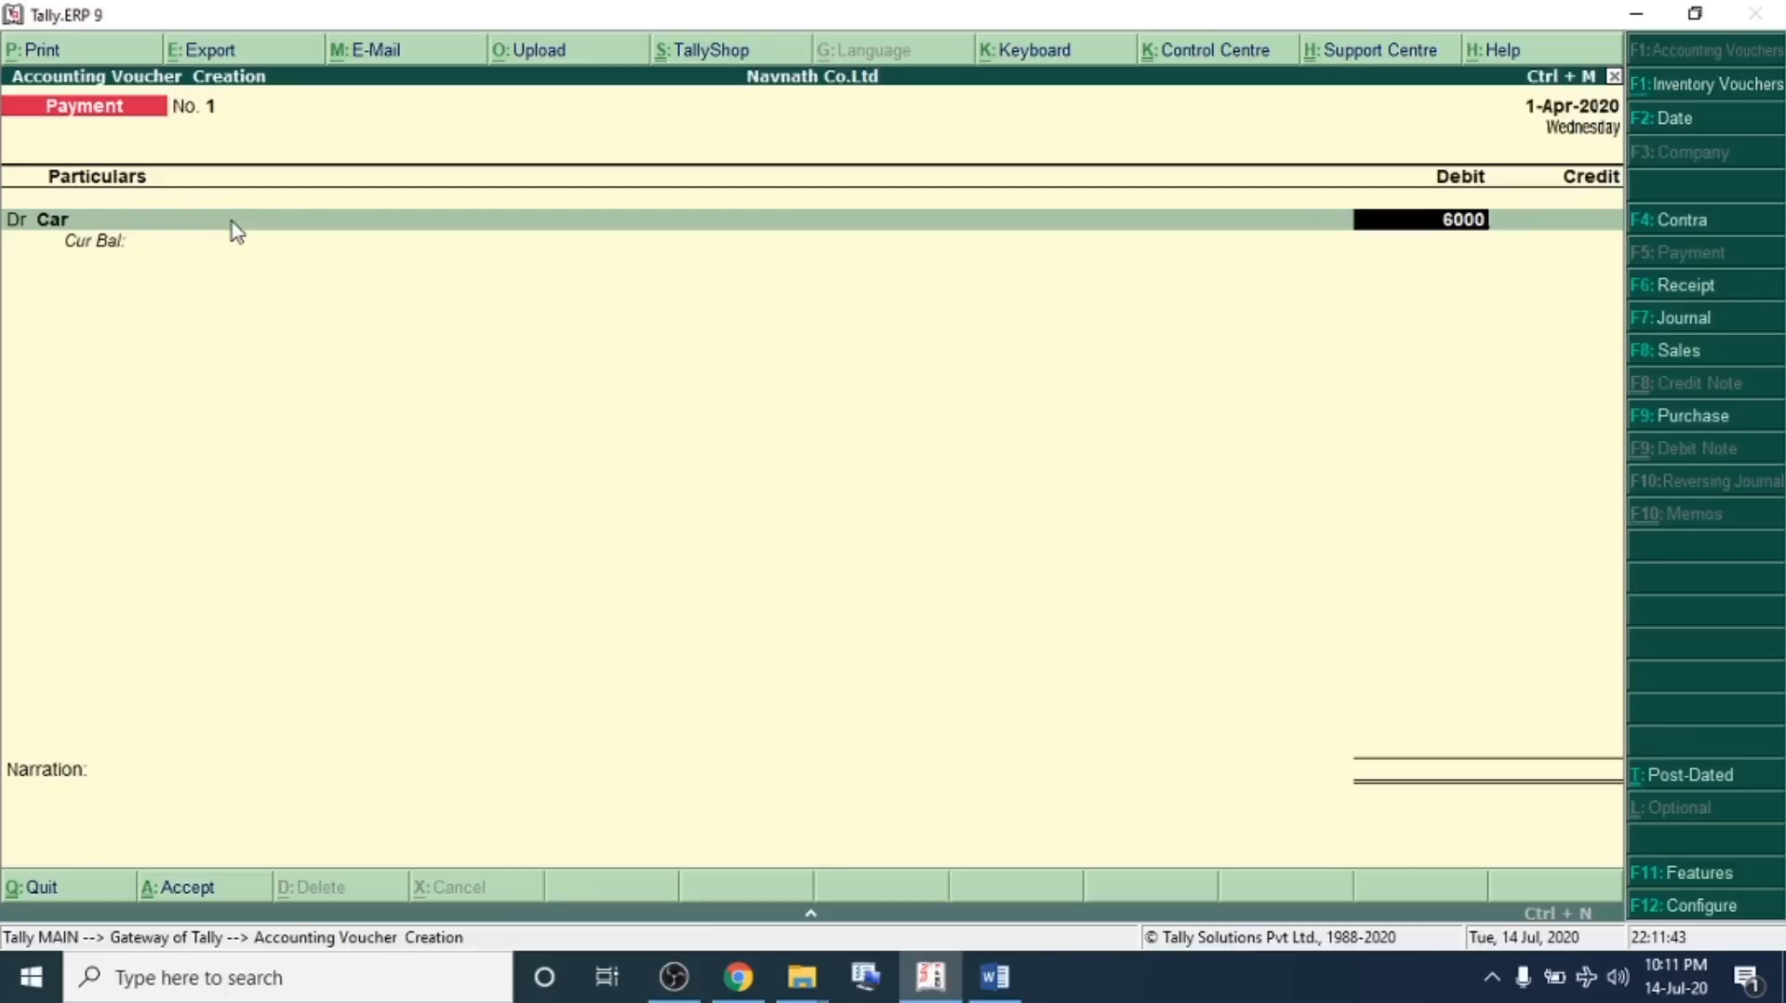
# Debit Car with 6,00,000, credit SBI Bank, skip the bank allocation details, and save the payment voucher
pyautogui.press('Return')
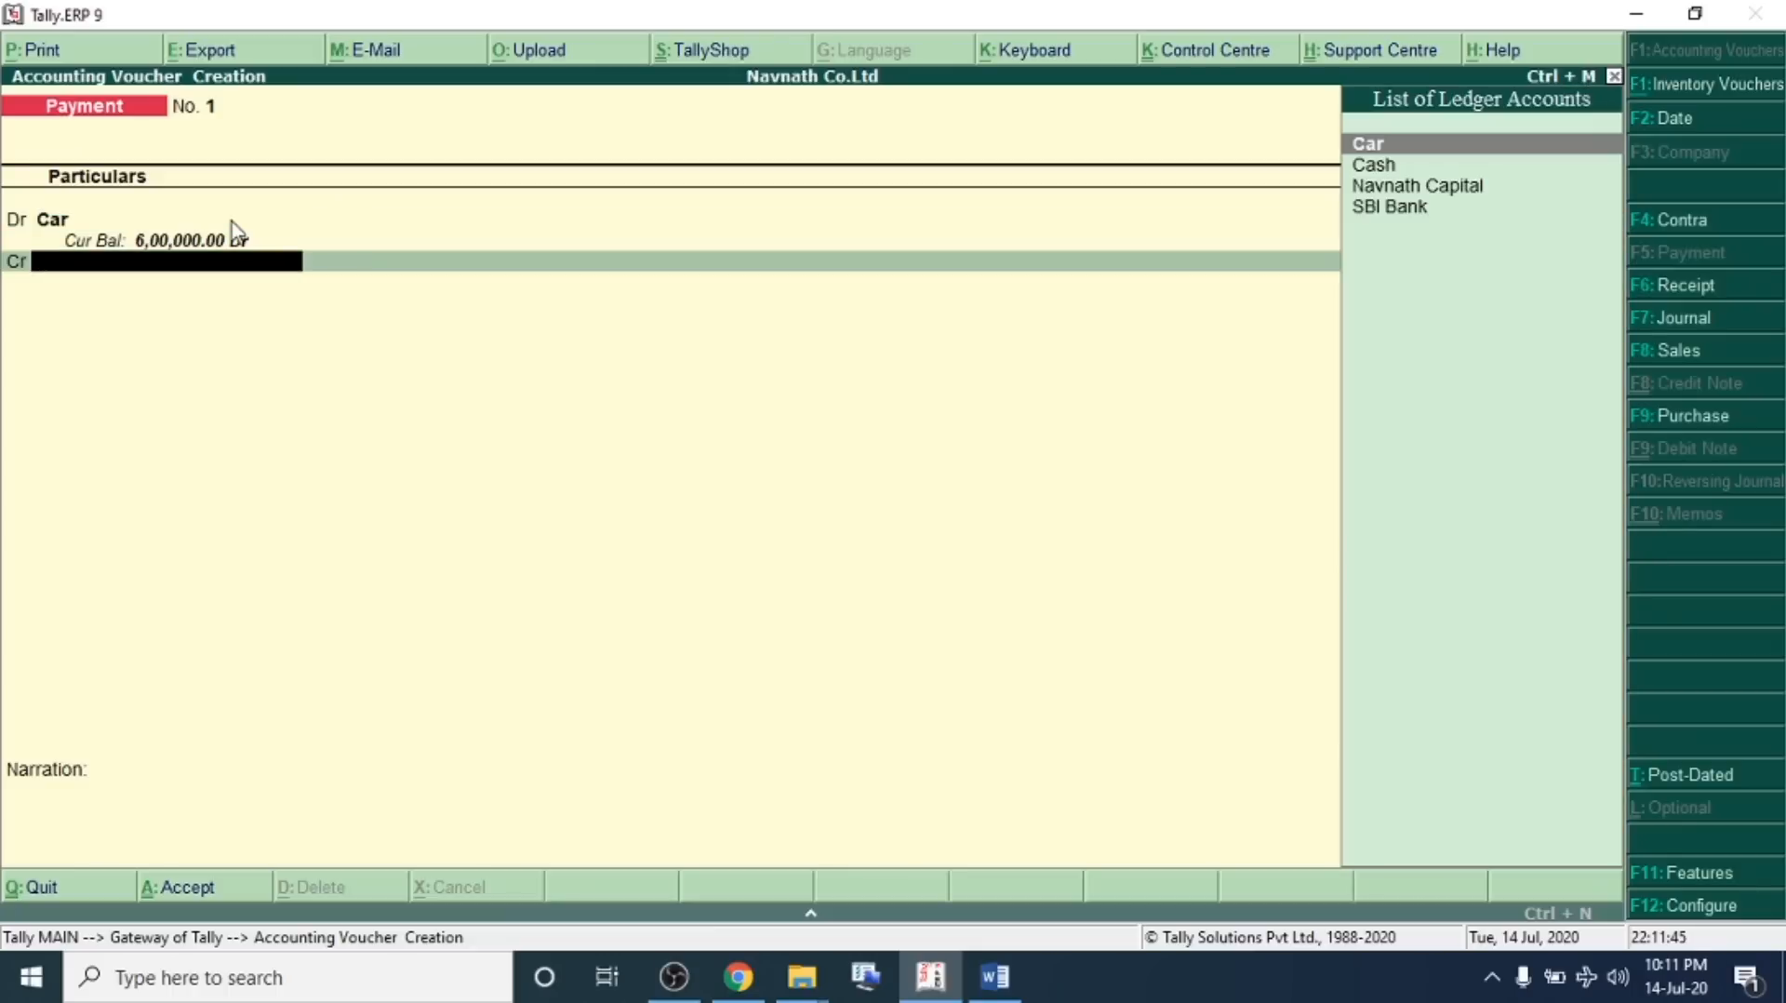
pyautogui.press('Down')
pyautogui.press('Down')
pyautogui.press('Down')
pyautogui.press('Return')
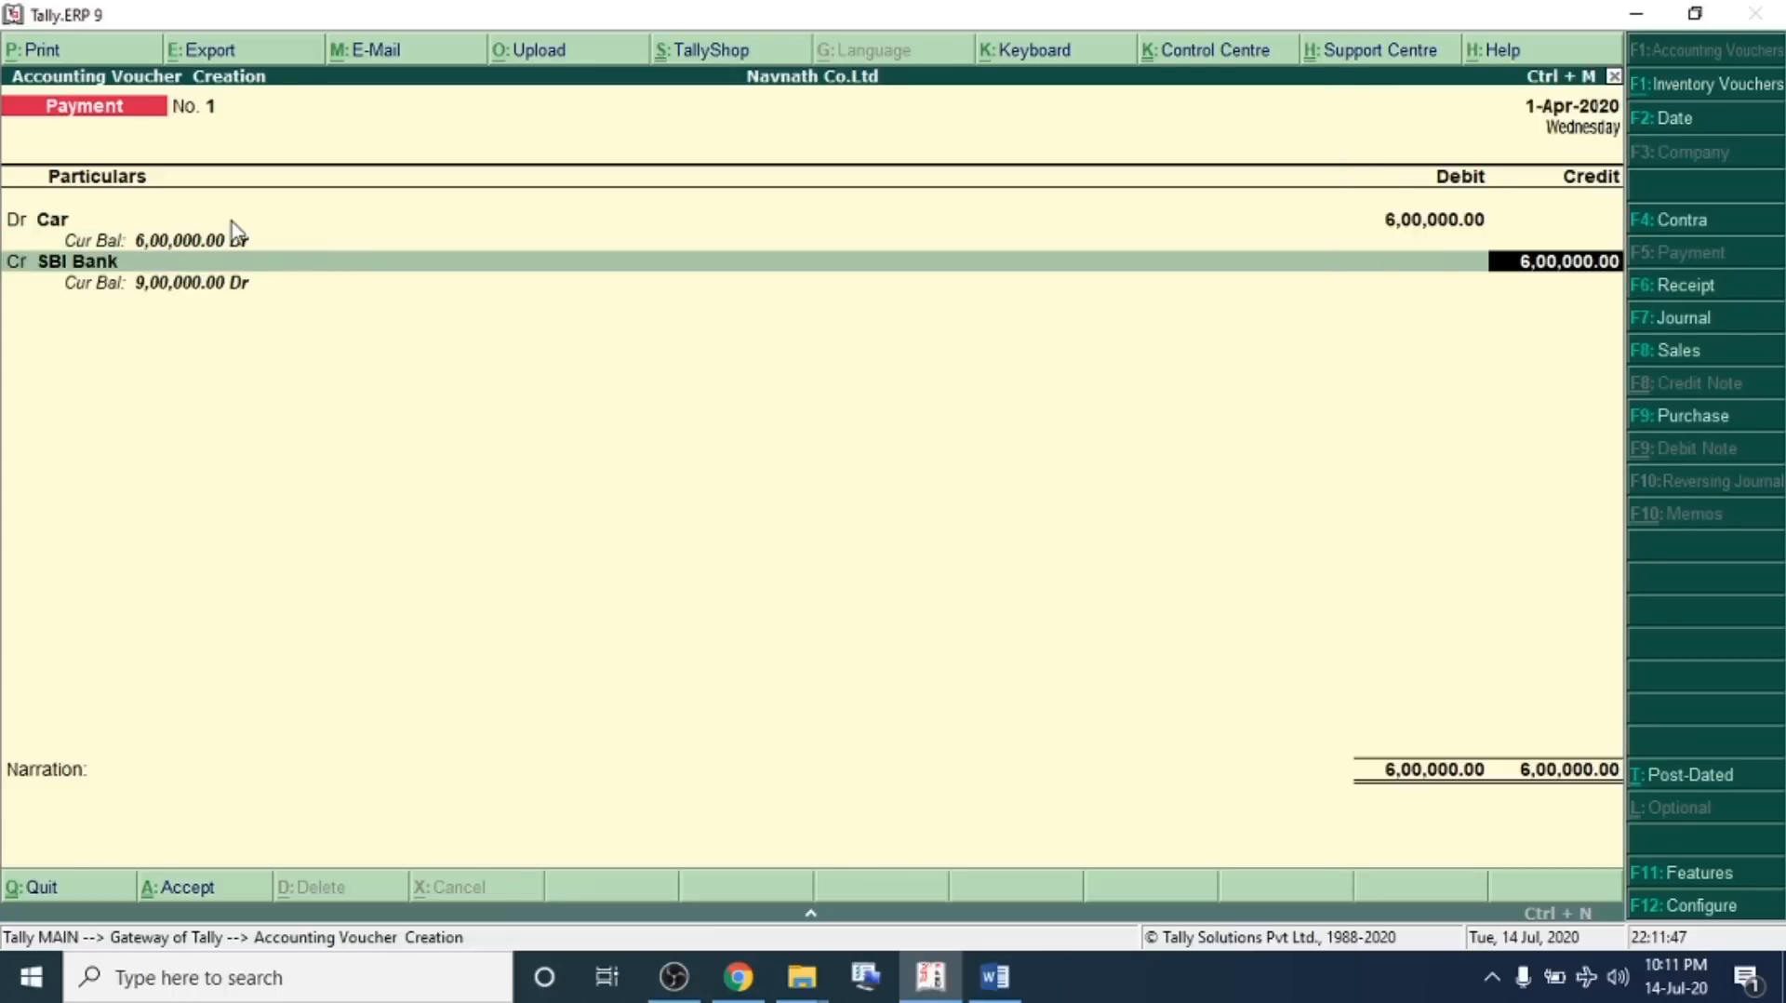
pyautogui.press('Return')
pyautogui.press('Return')
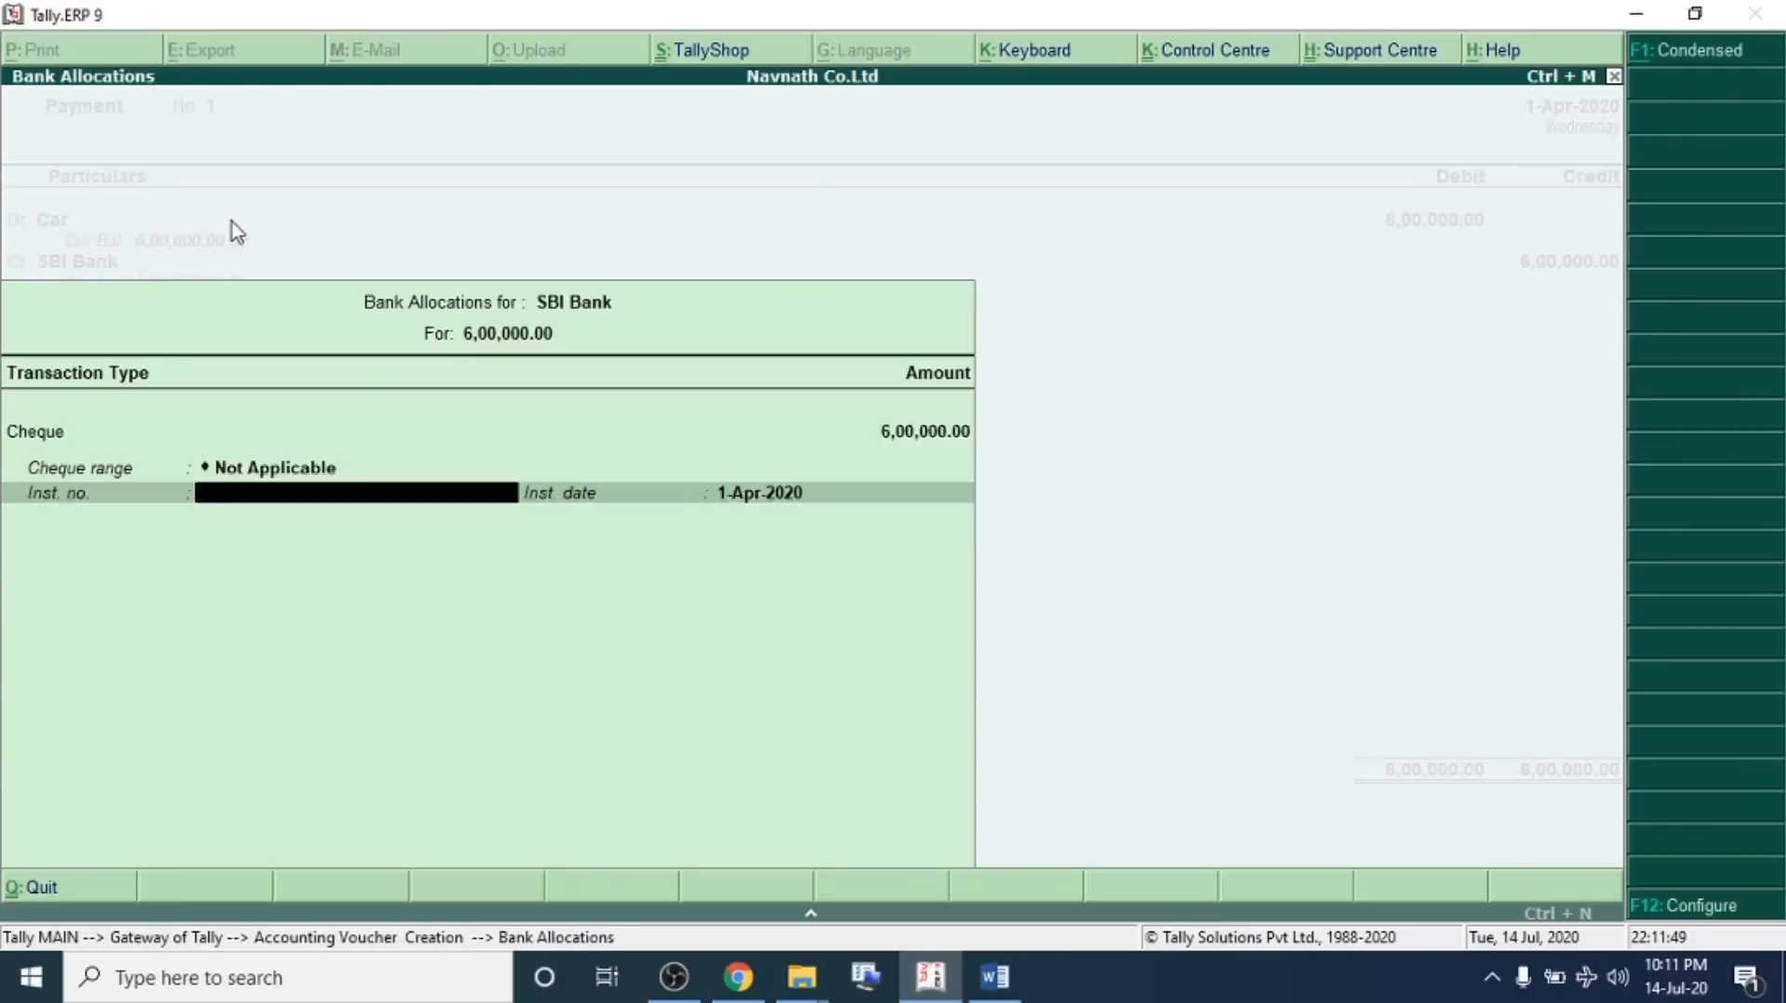
pyautogui.press('Return')
pyautogui.press('Return')
pyautogui.press('Return')
pyautogui.press('Return')
pyautogui.press('Return')
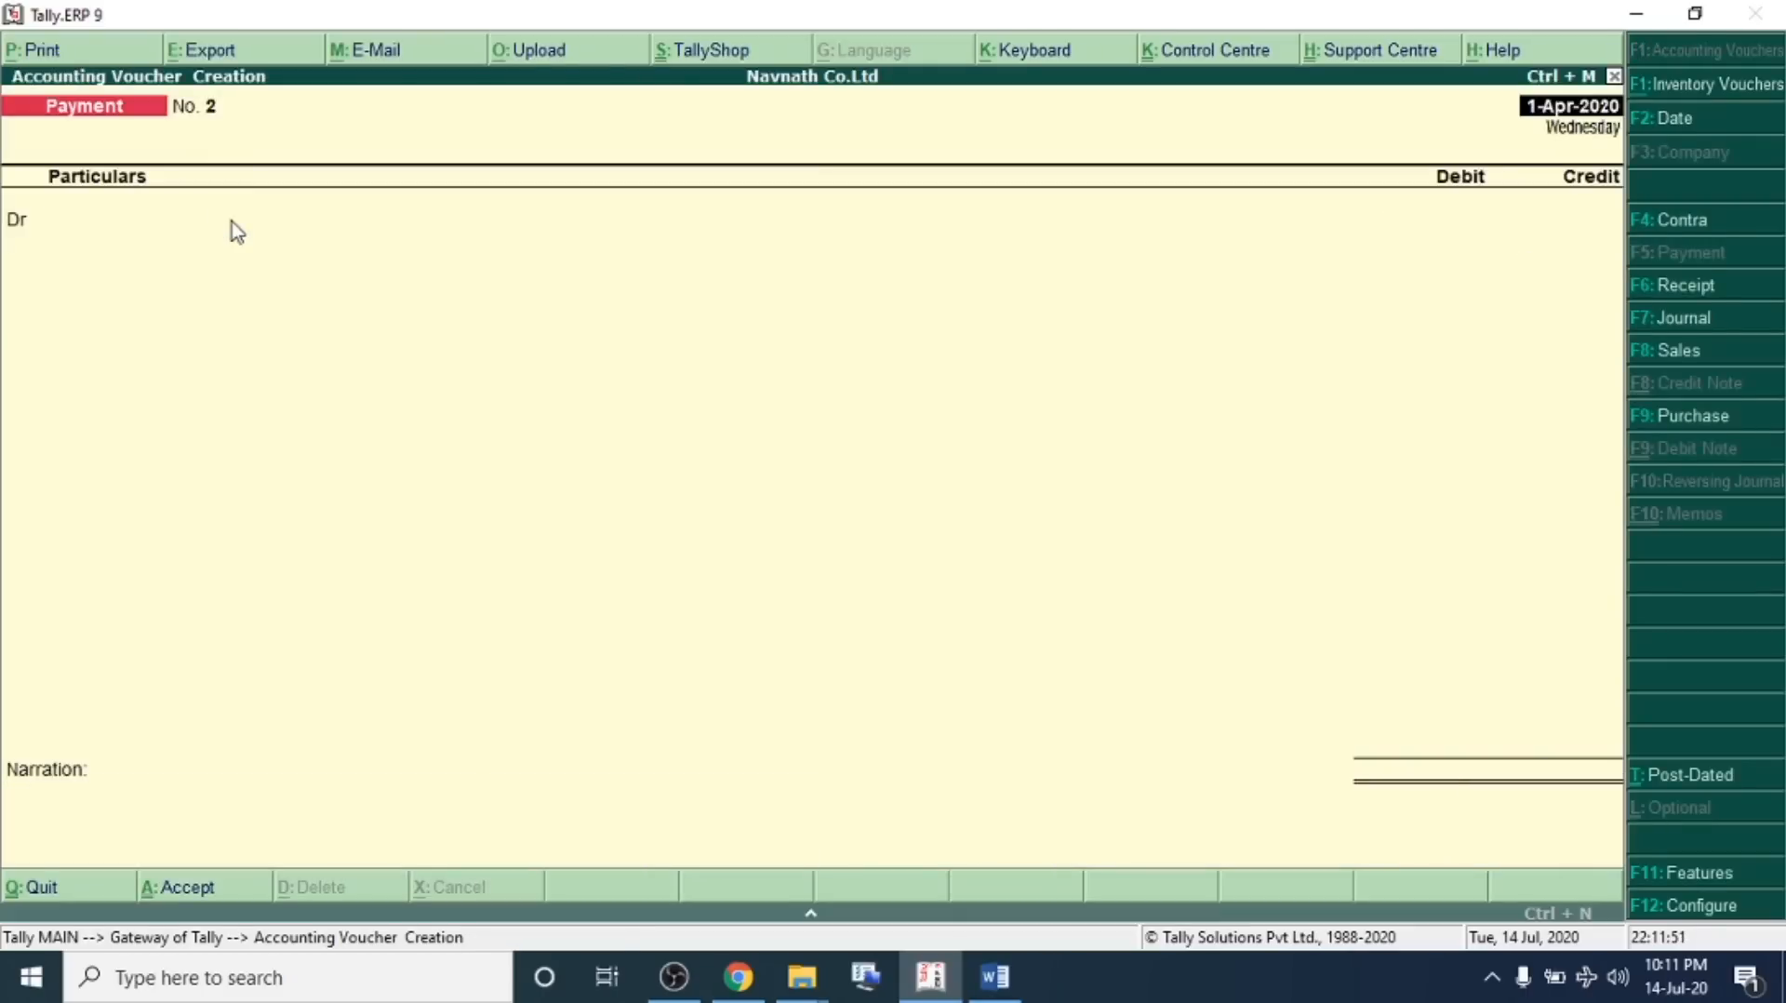
# In the problem sheet, remove the blank line below transaction 03 and insert one below transaction 04
pyautogui.hotkey('alt', 'Tab')
pyautogui.click(354, 554)
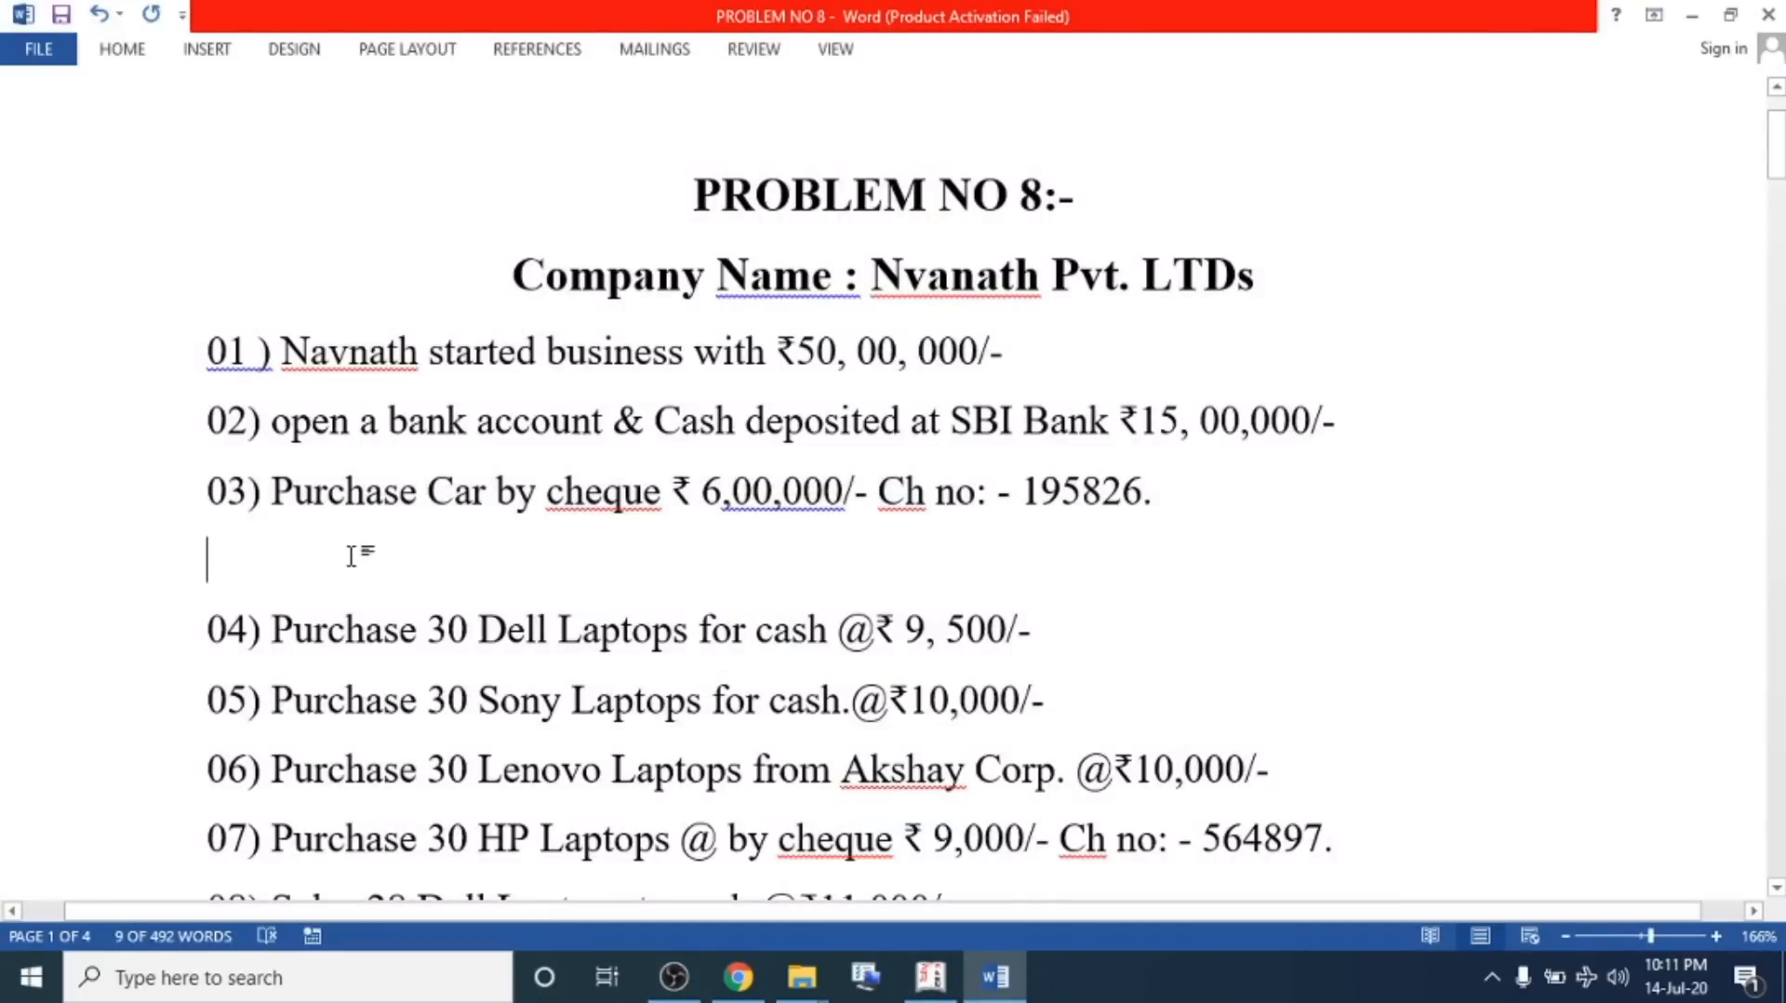
pyautogui.press('Delete')
pyautogui.click(1079, 554)
pyautogui.press('Return')
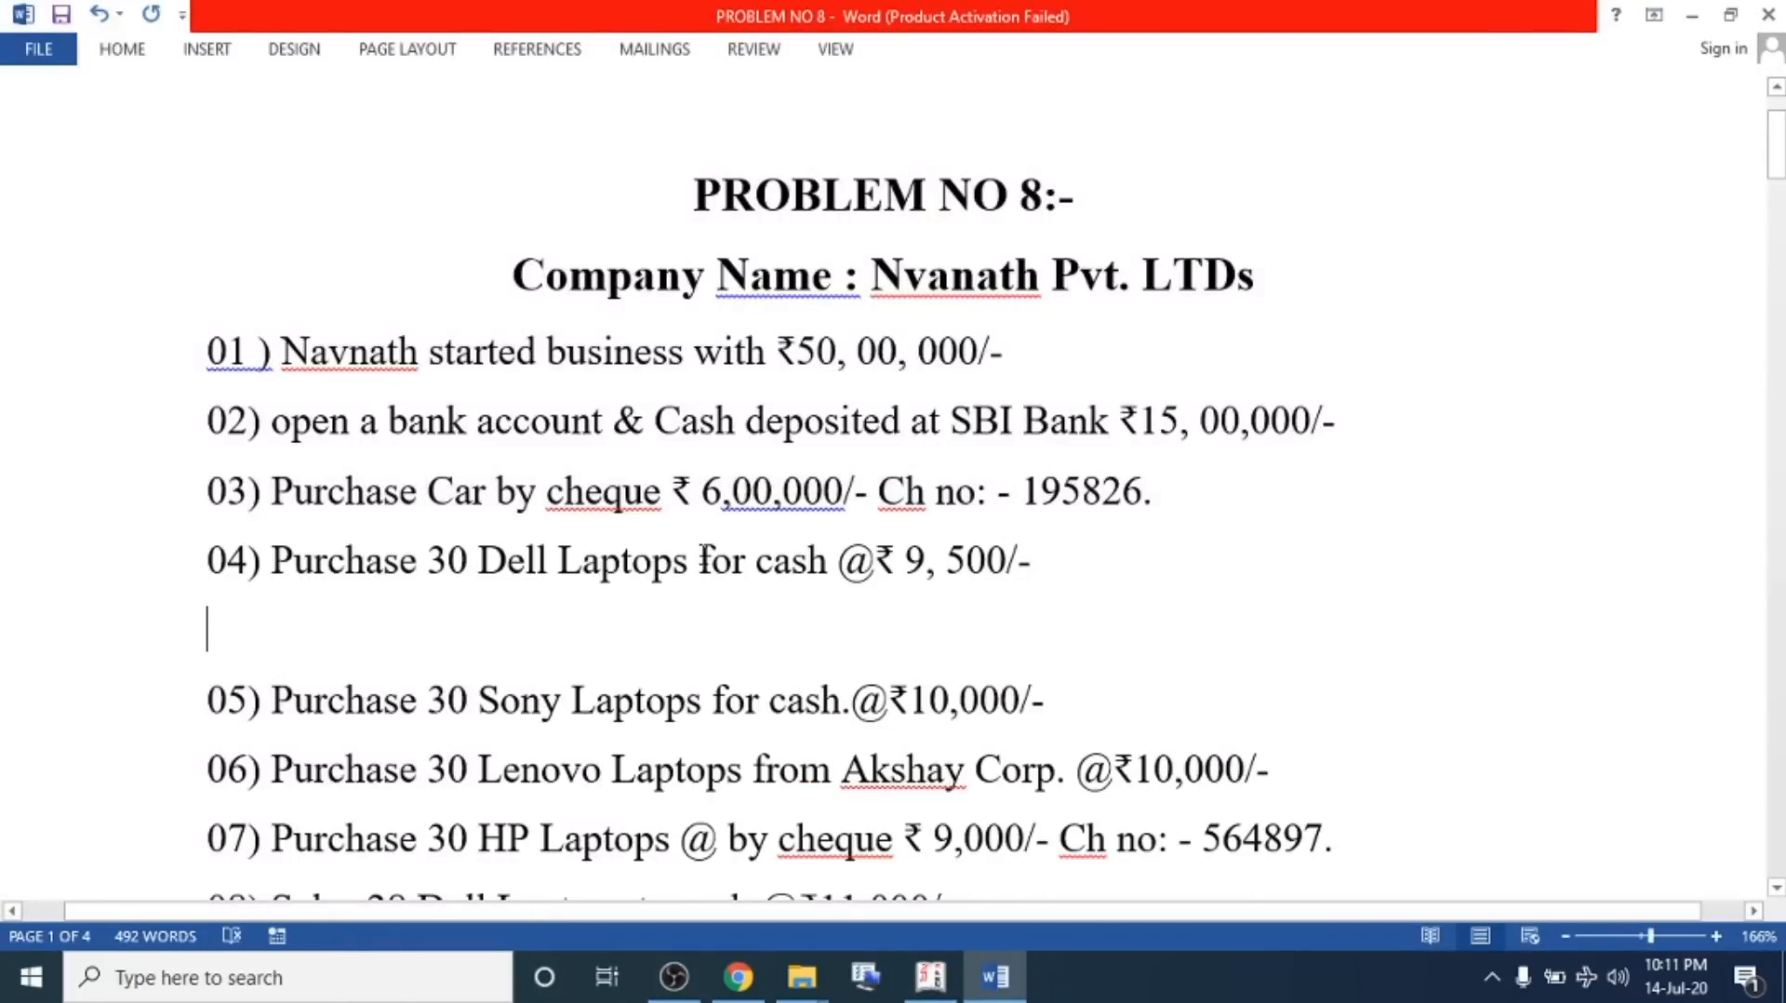
# Review transaction 04, the cash purchase of 30 Dell laptops at 9,500, in the problem sheet
pyautogui.moveTo(1051, 560); pyautogui.dragTo(196, 563)
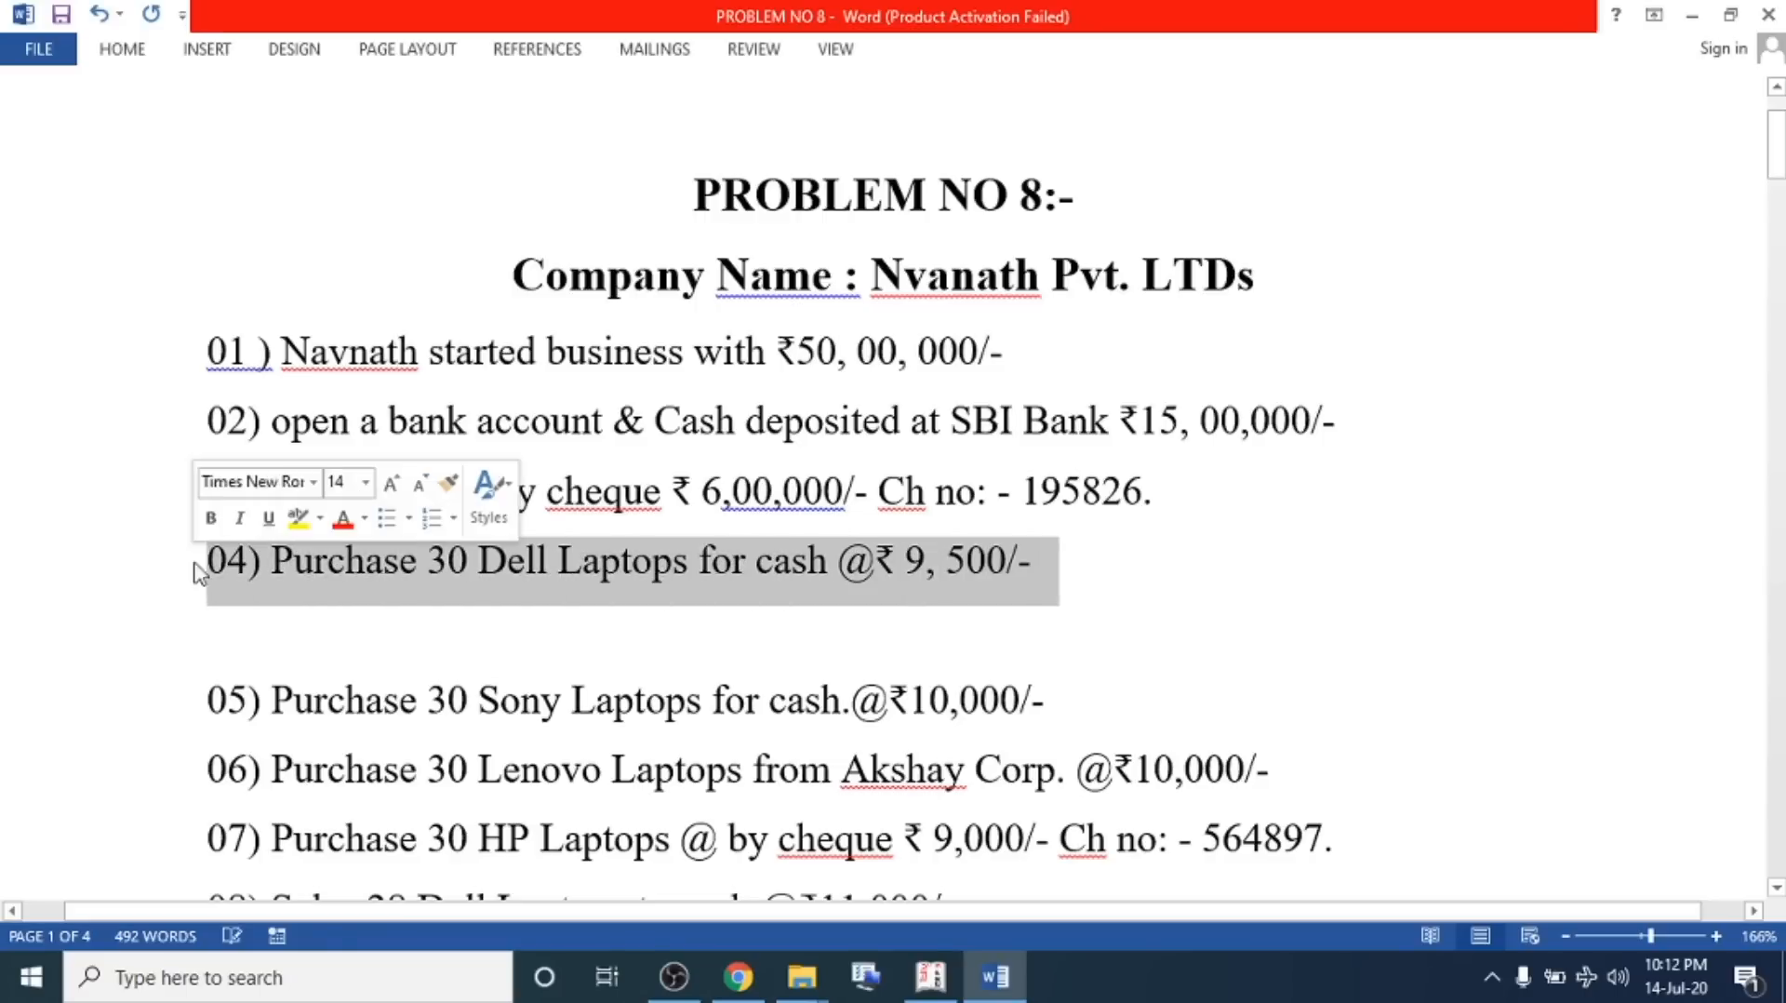
pyautogui.click(296, 564)
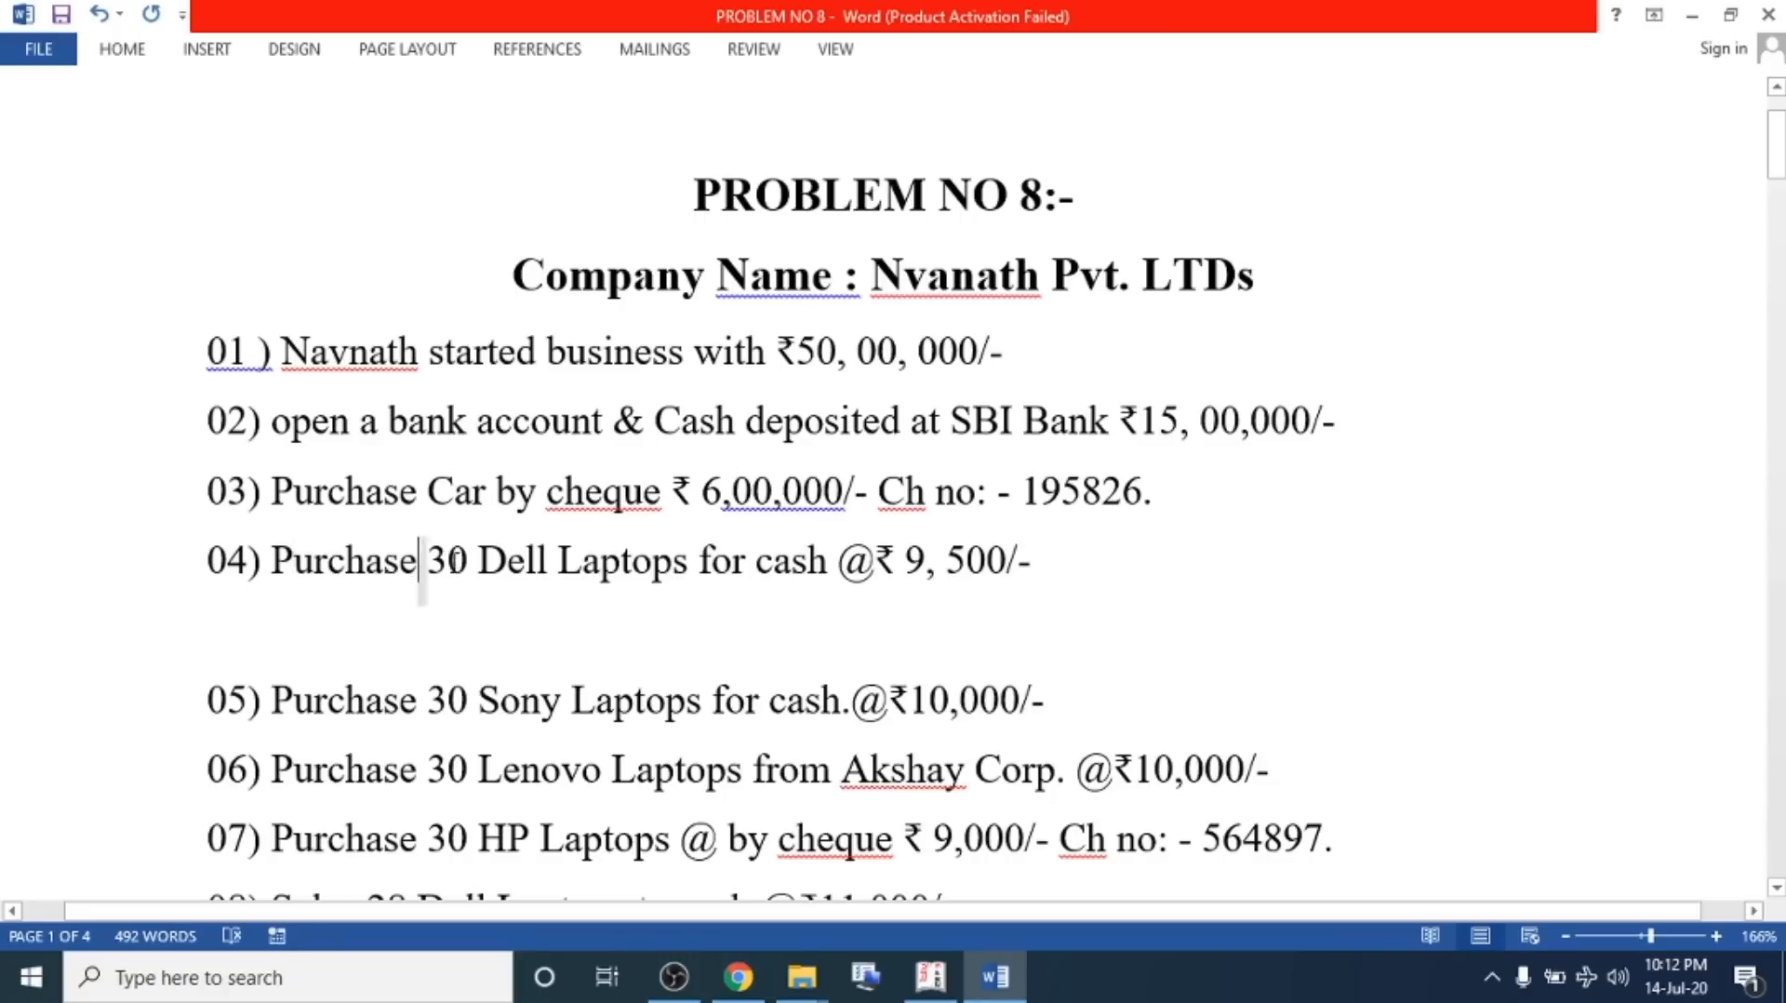
pyautogui.keyDown('shift'); pyautogui.click(486, 560); pyautogui.keyUp('shift')
pyautogui.click(584, 572)
pyautogui.moveTo(904, 564); pyautogui.dragTo(1024, 566)
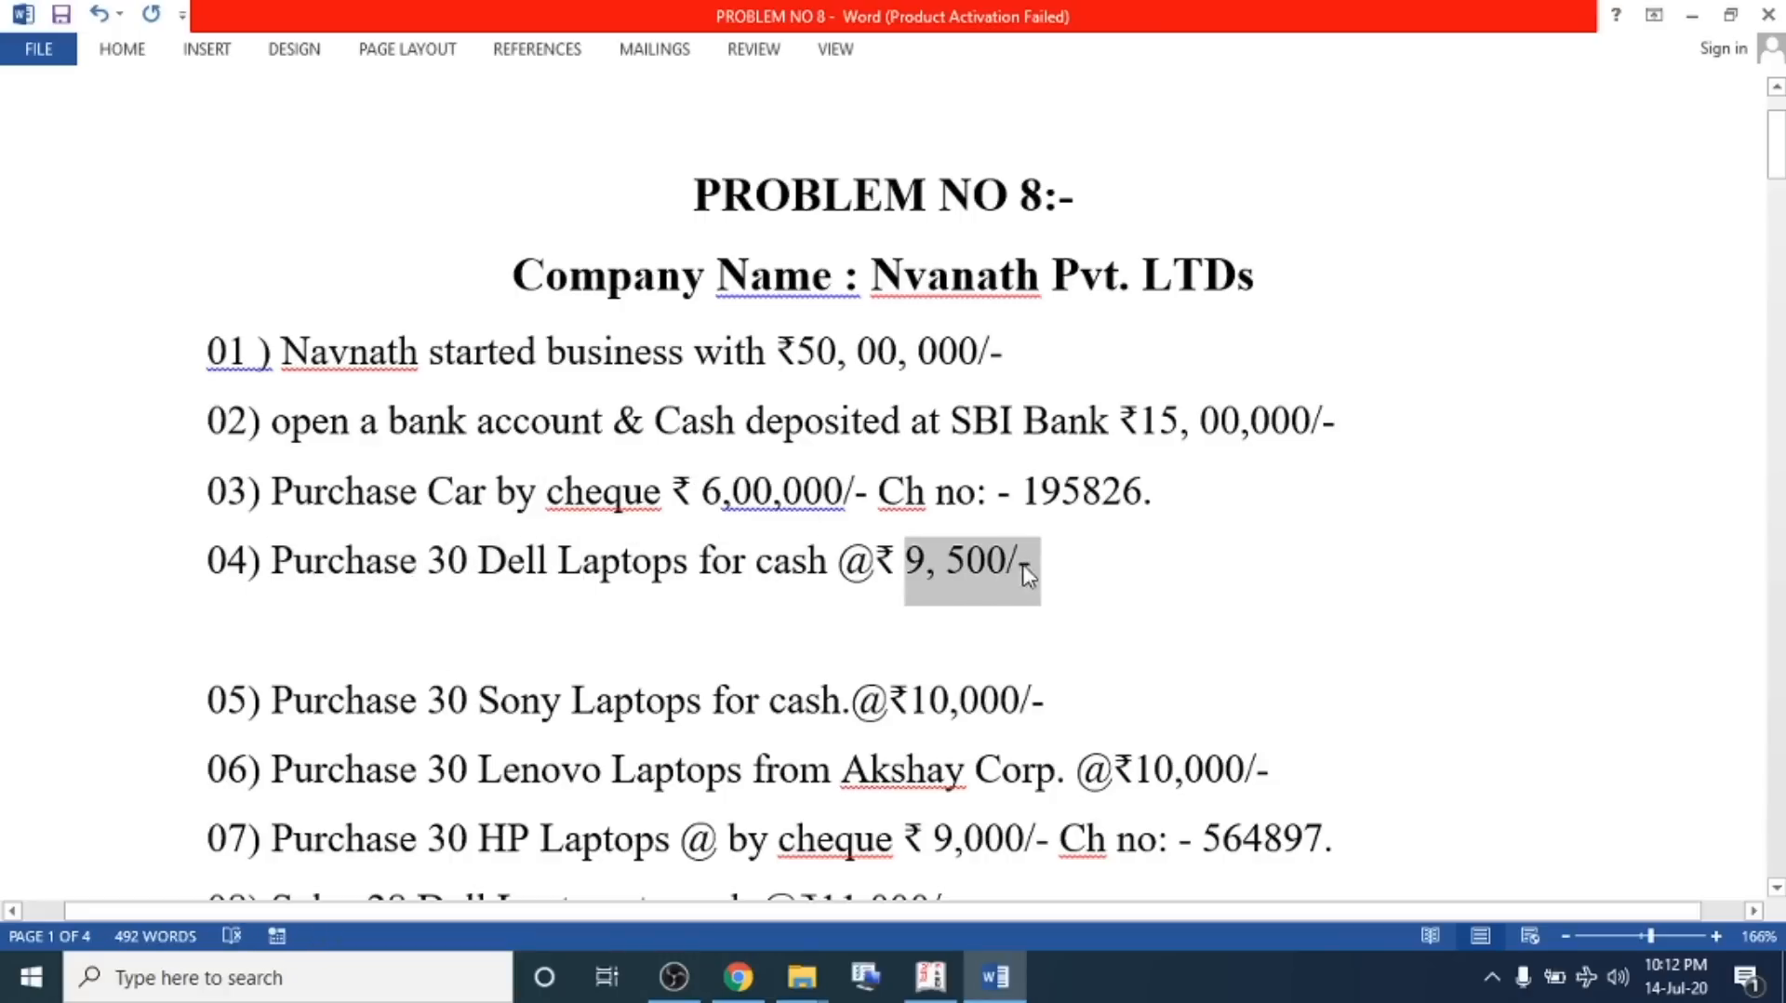
pyautogui.click(1079, 569)
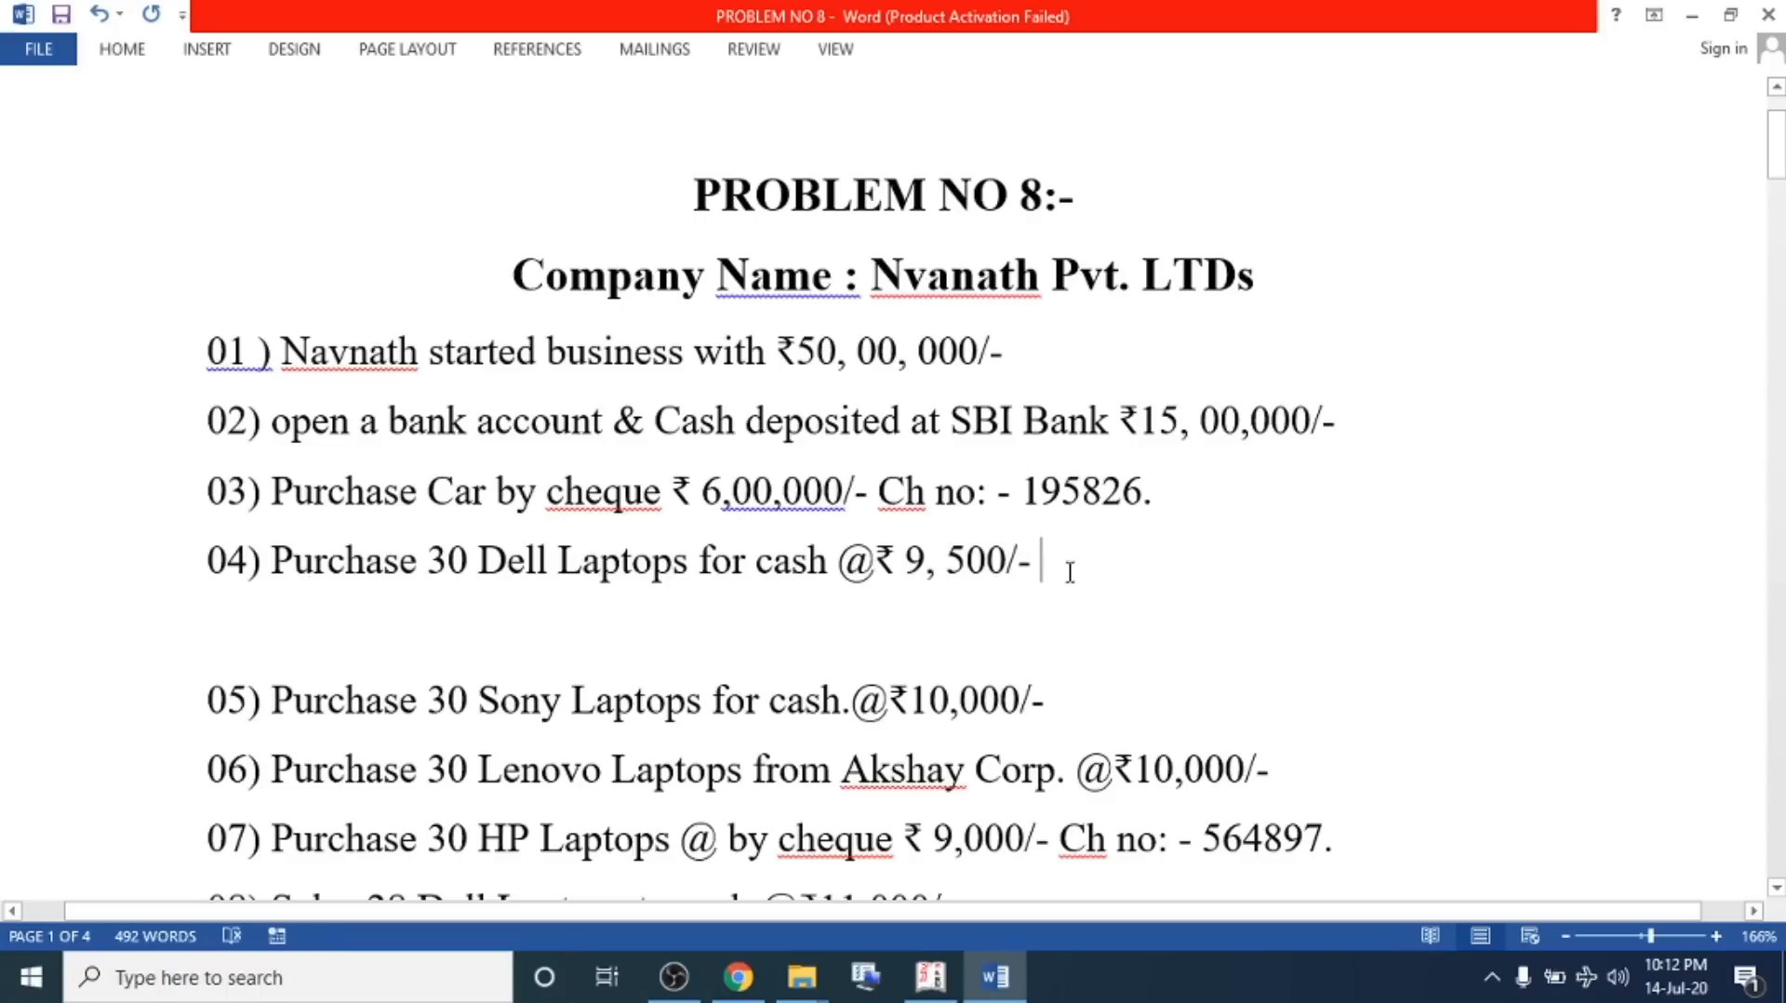
pyautogui.tripleClick(1085, 569)
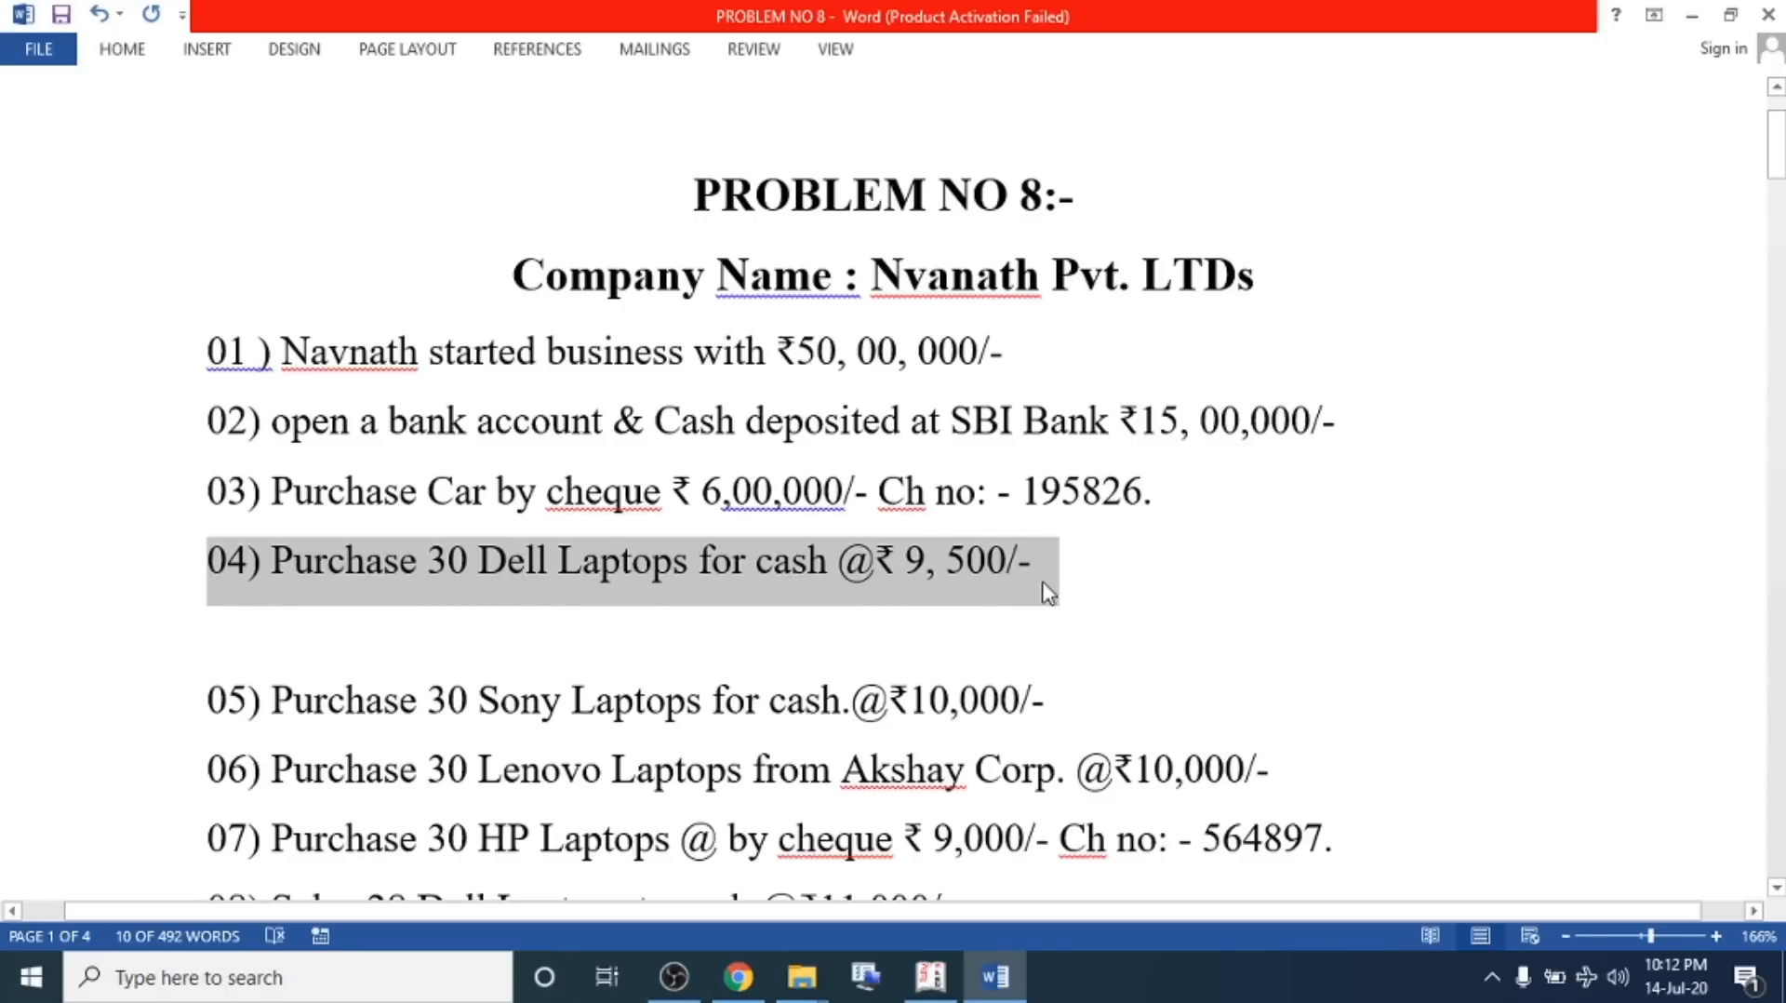
# Open a Purchase voucher and select Cash as the party account
pyautogui.hotkey('alt', 'Tab')
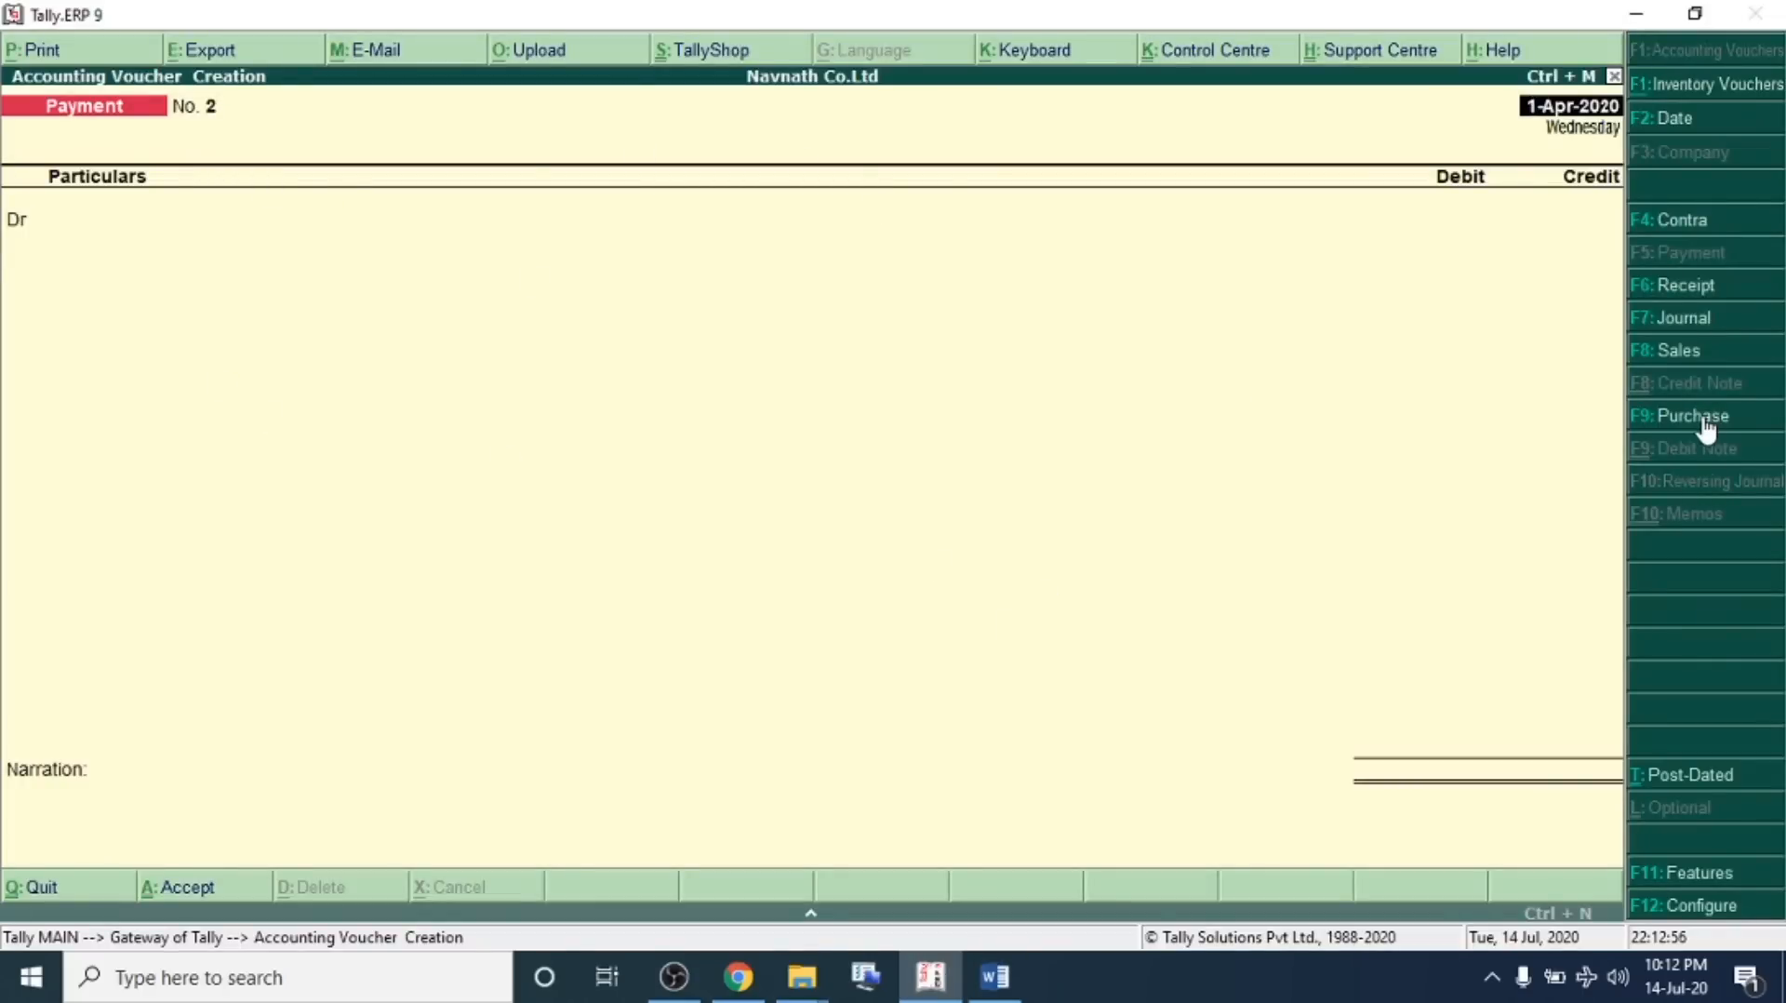
pyautogui.click(1646, 415)
pyautogui.click(173, 180)
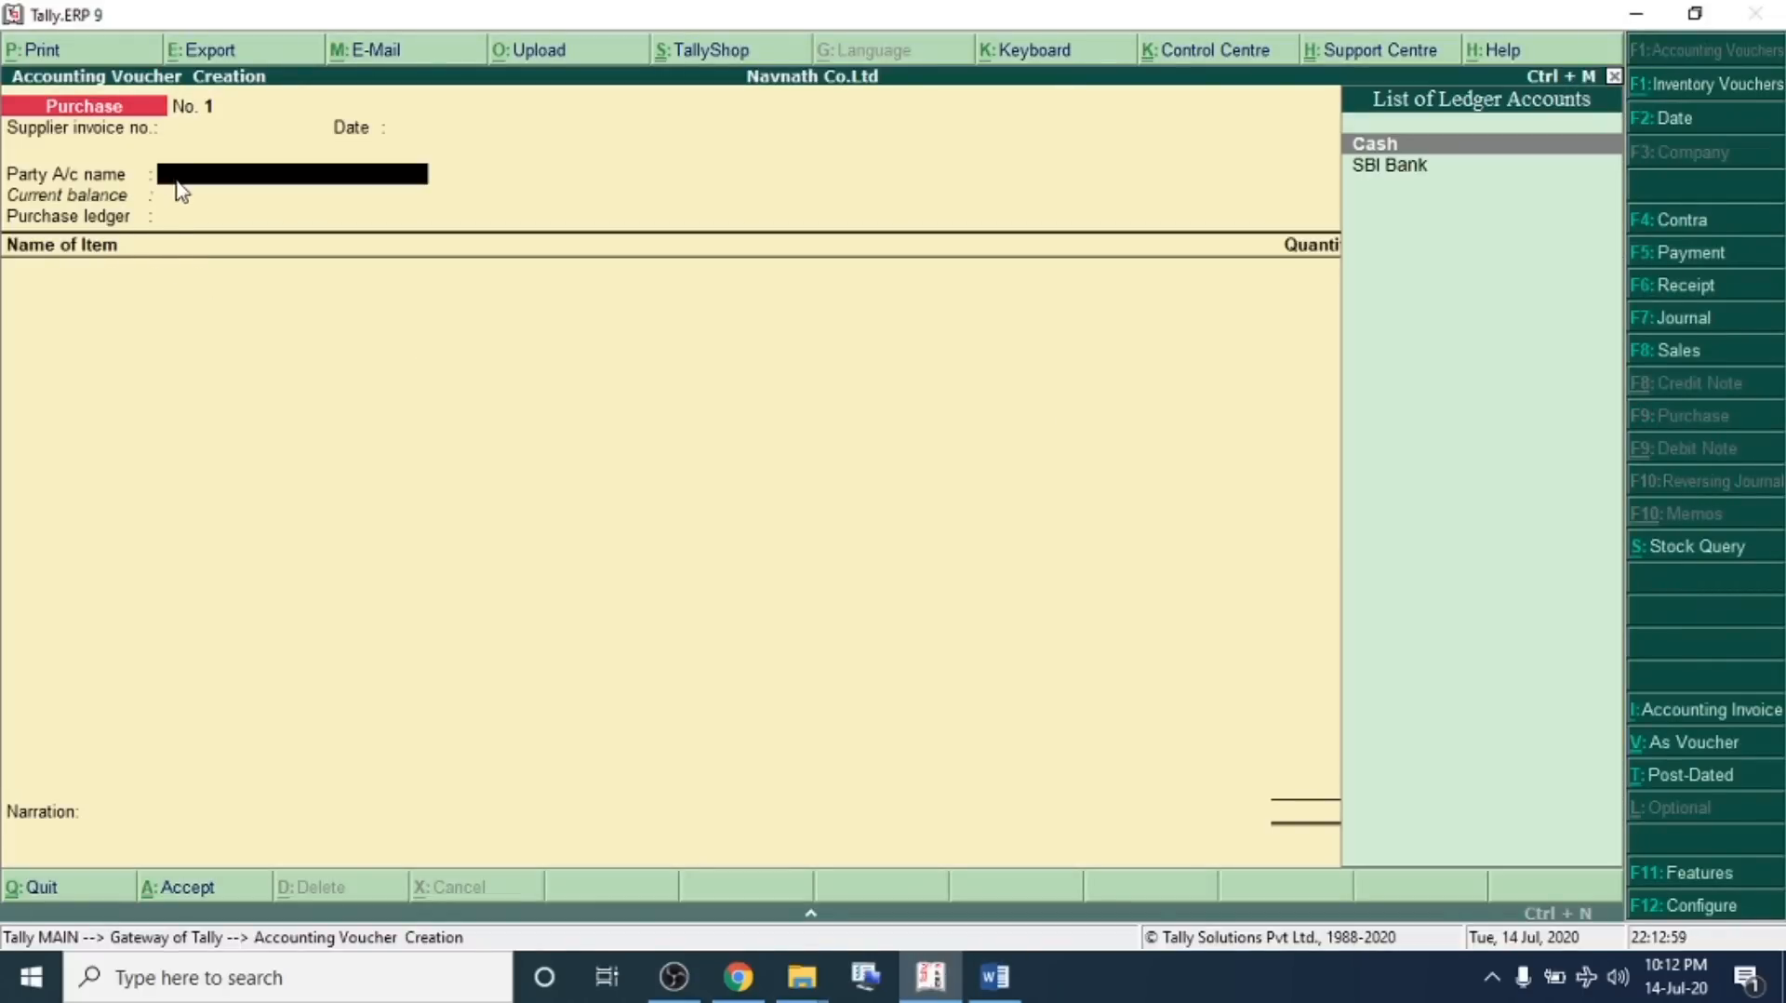
pyautogui.press('Return')
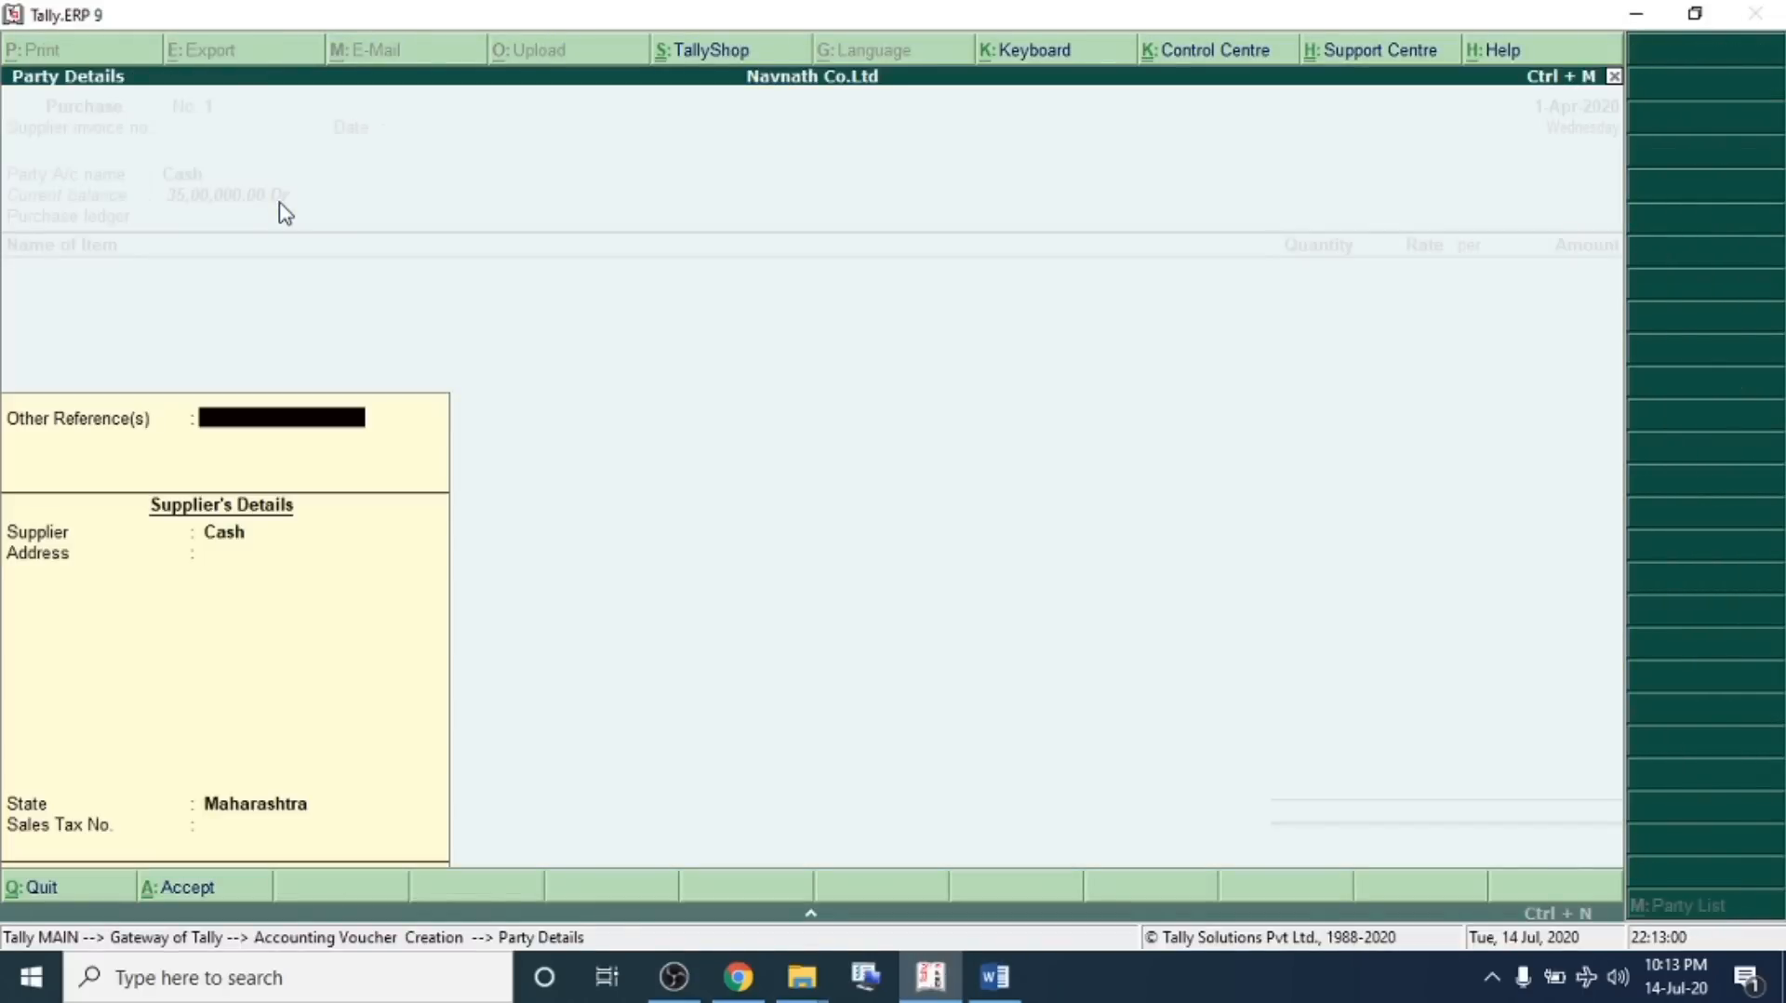
pyautogui.press('Return')
# Create the purchase ledger Purchase A/c under Purchase Accounts from the purchase voucher
pyautogui.hotkey('alt', 'c')
pyautogui.write('Purchase a/')
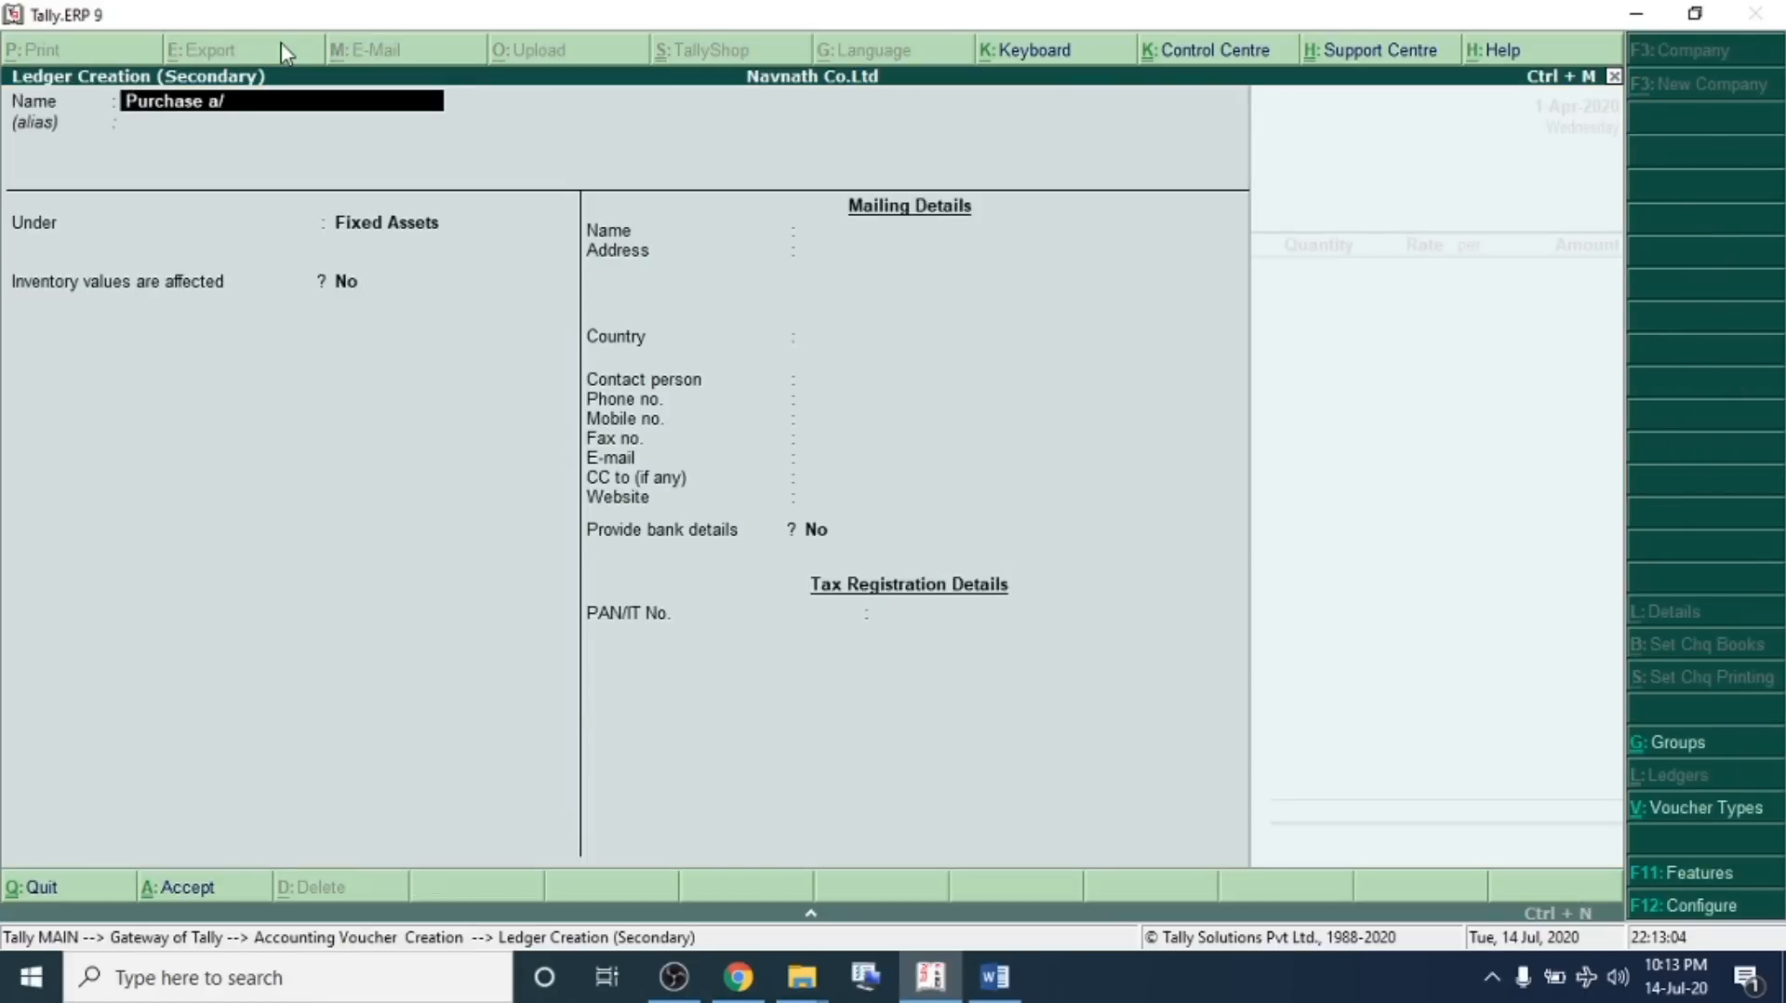
pyautogui.write('c')
pyautogui.press('Return')
pyautogui.write('Pur')
pyautogui.press('Return')
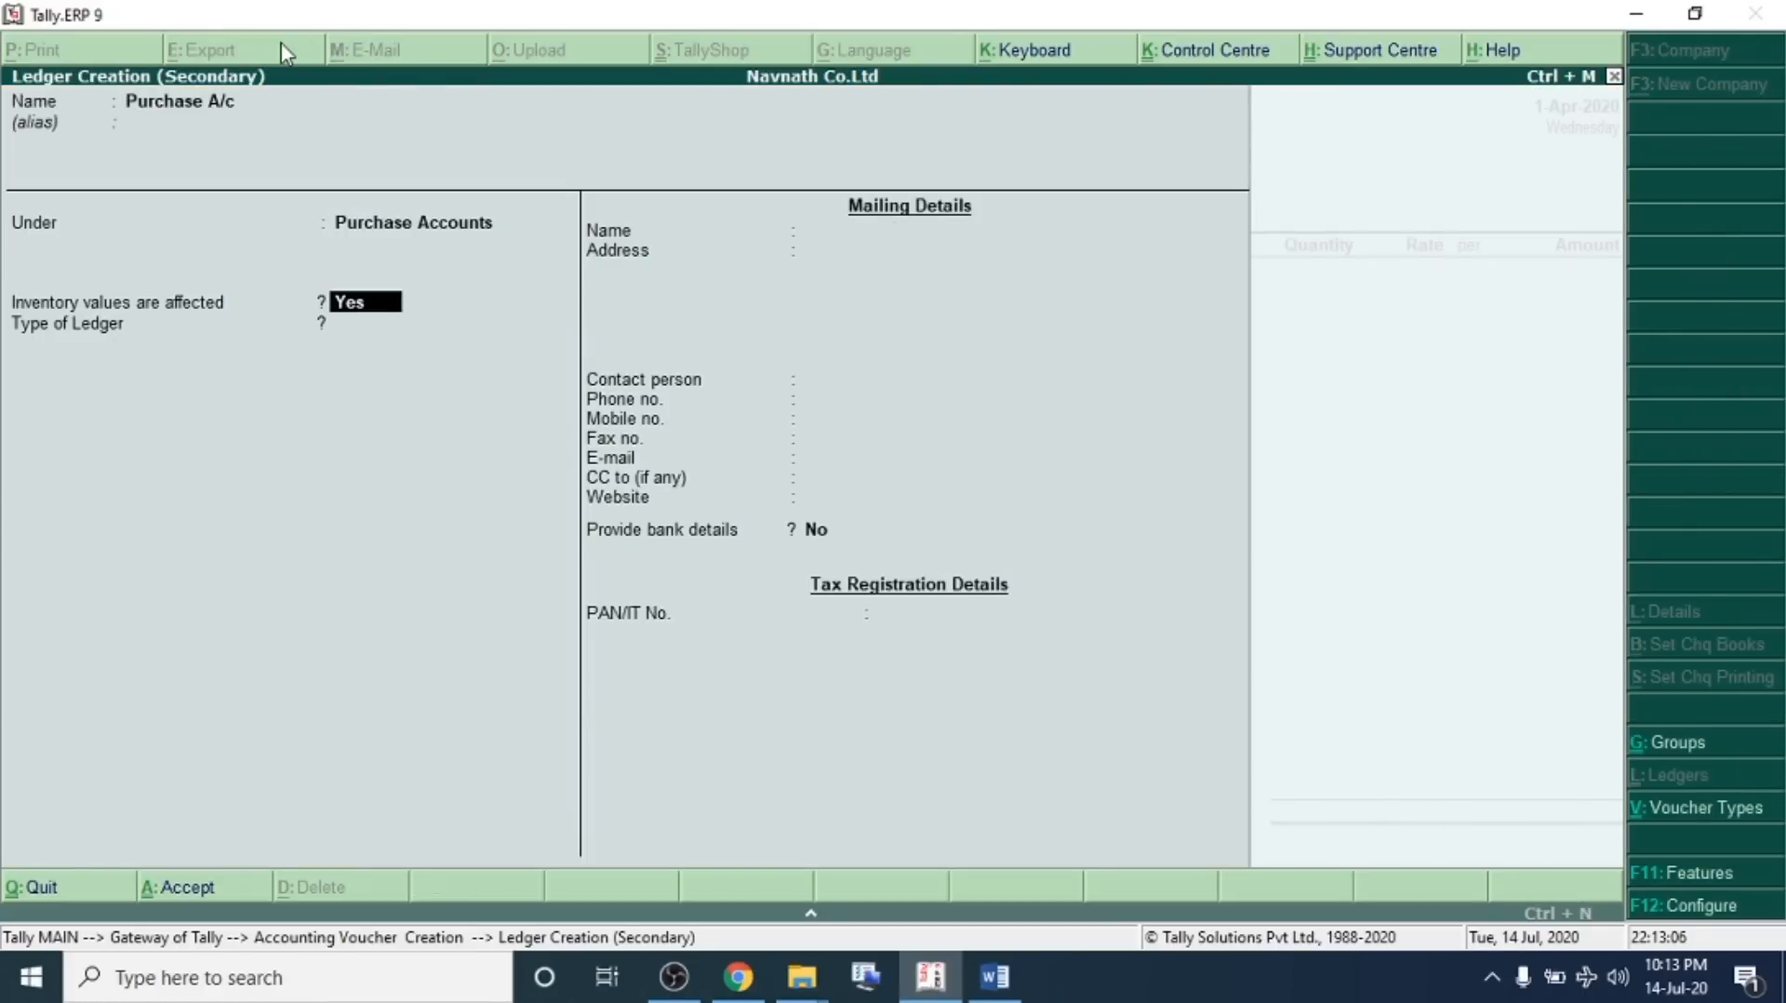
pyautogui.hotkey('ctrl', 'a')
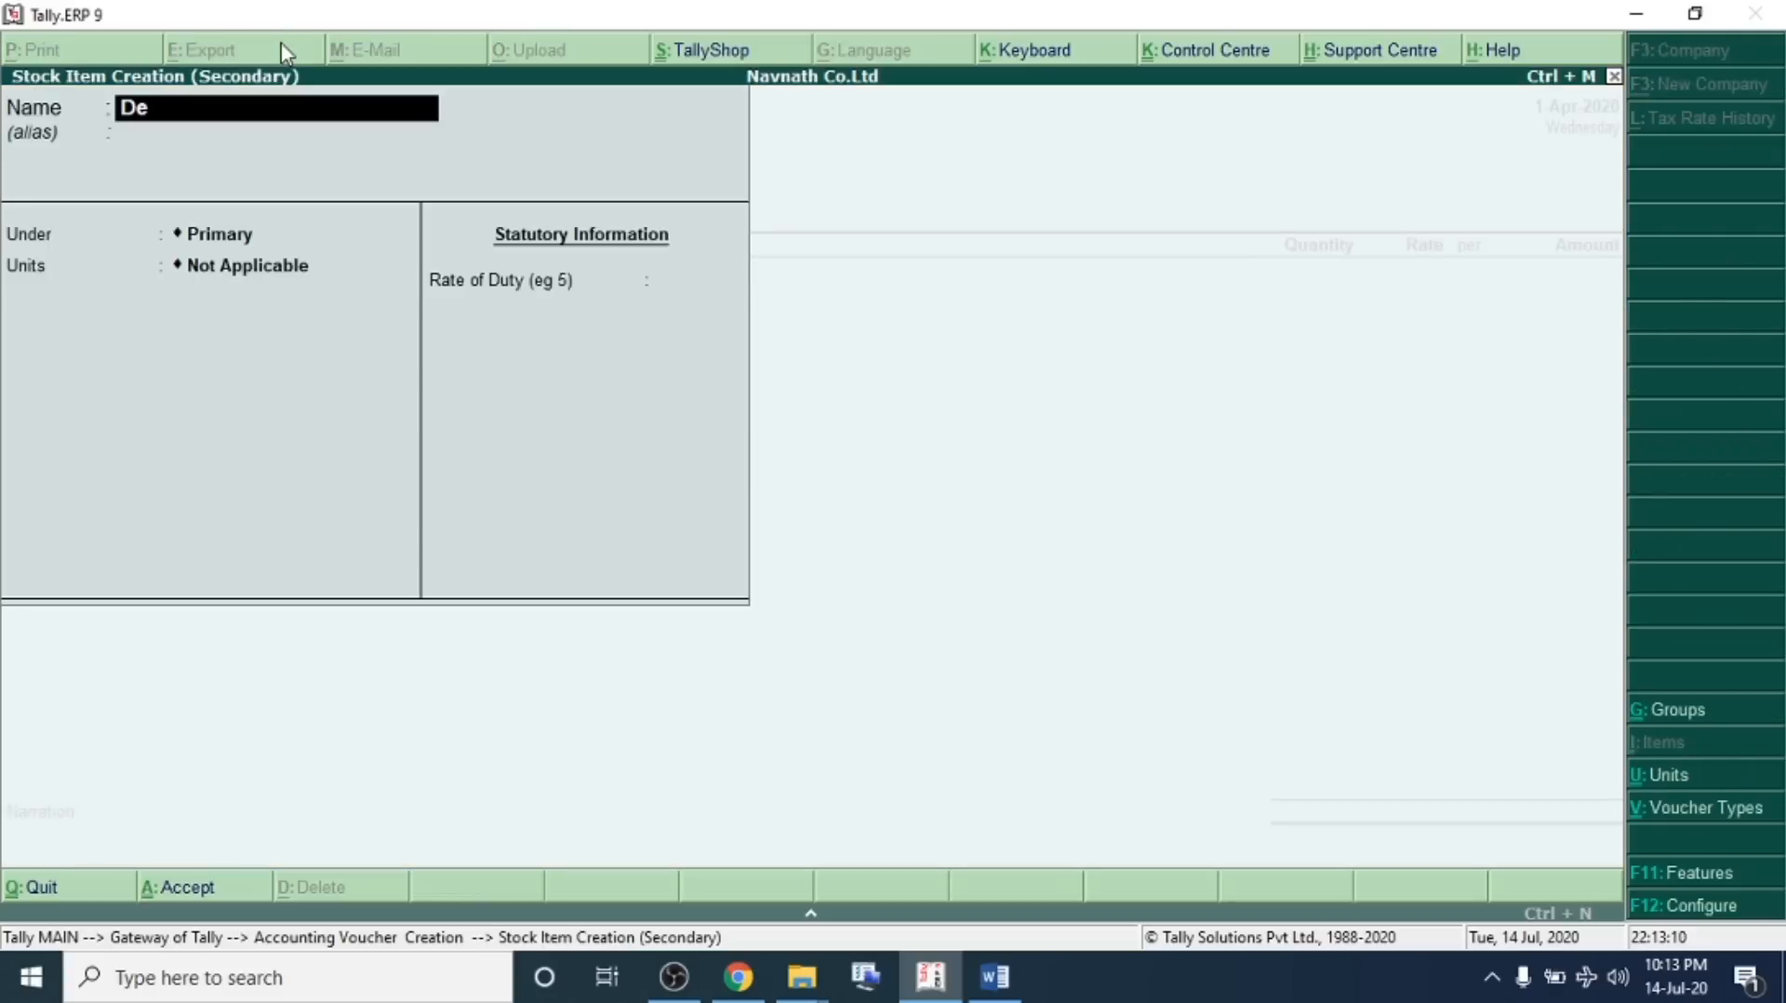
# Create the stock item Dell Laptop and a new stock group Electronics for it
pyautogui.write('ll Laptop')
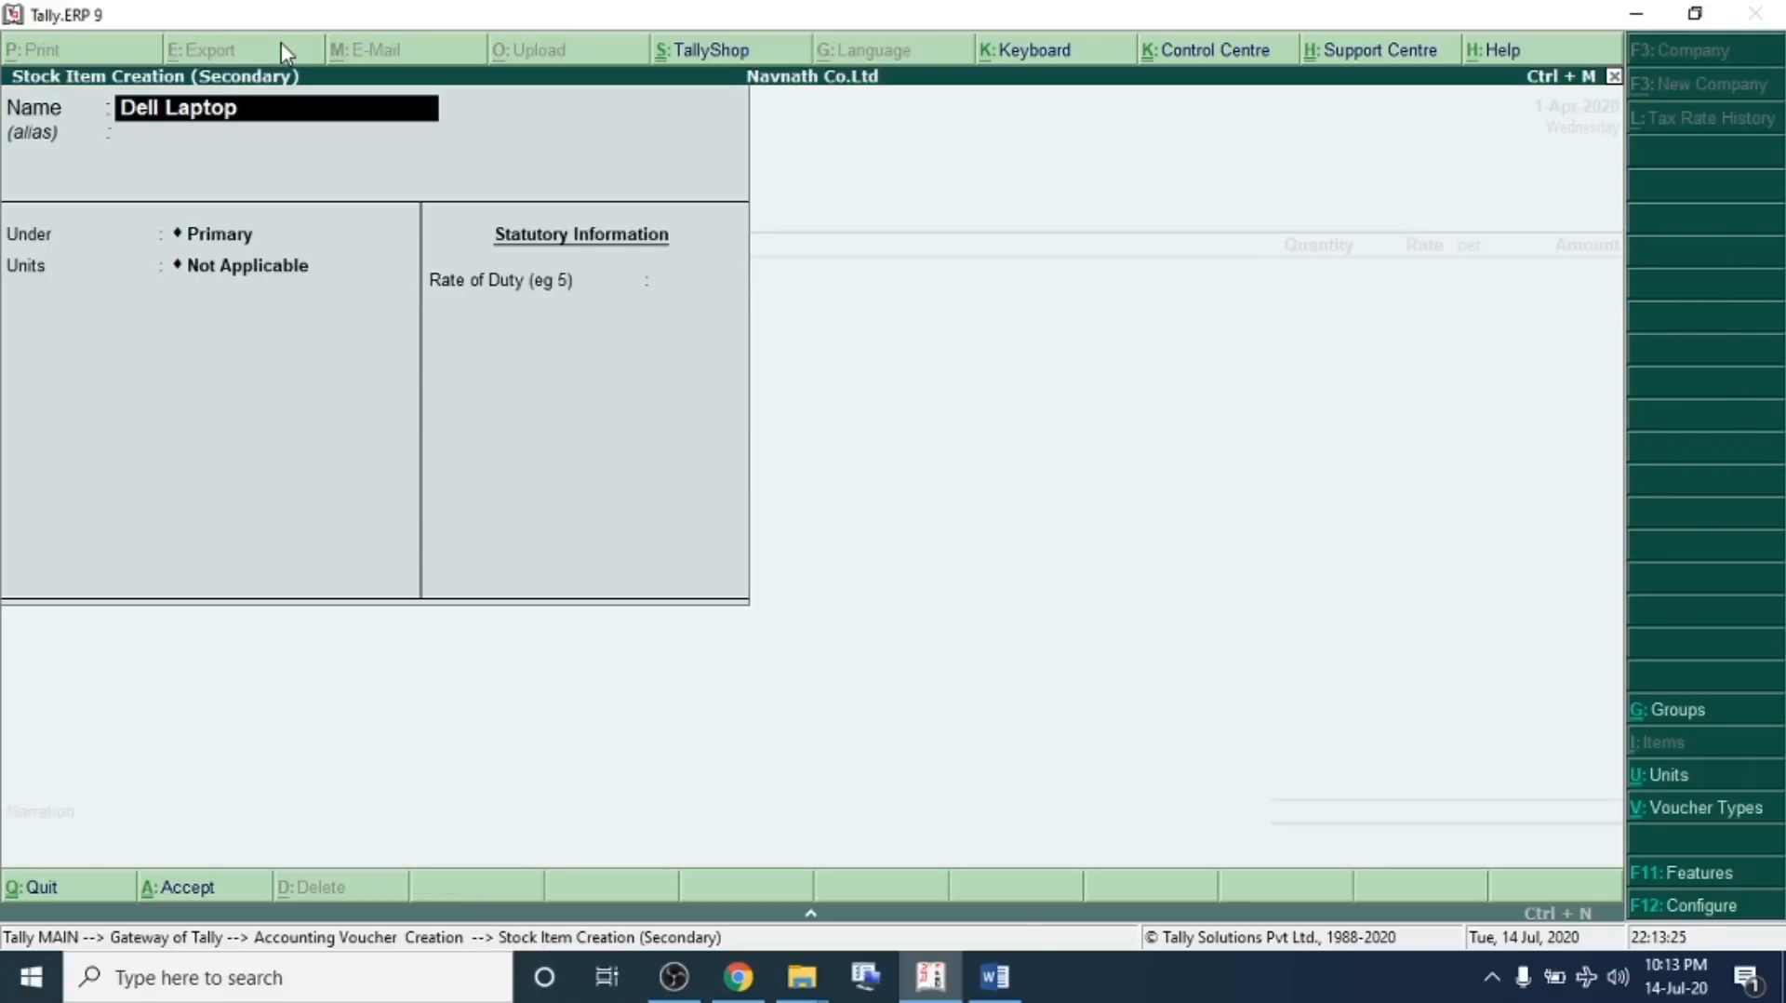
pyautogui.press('Return')
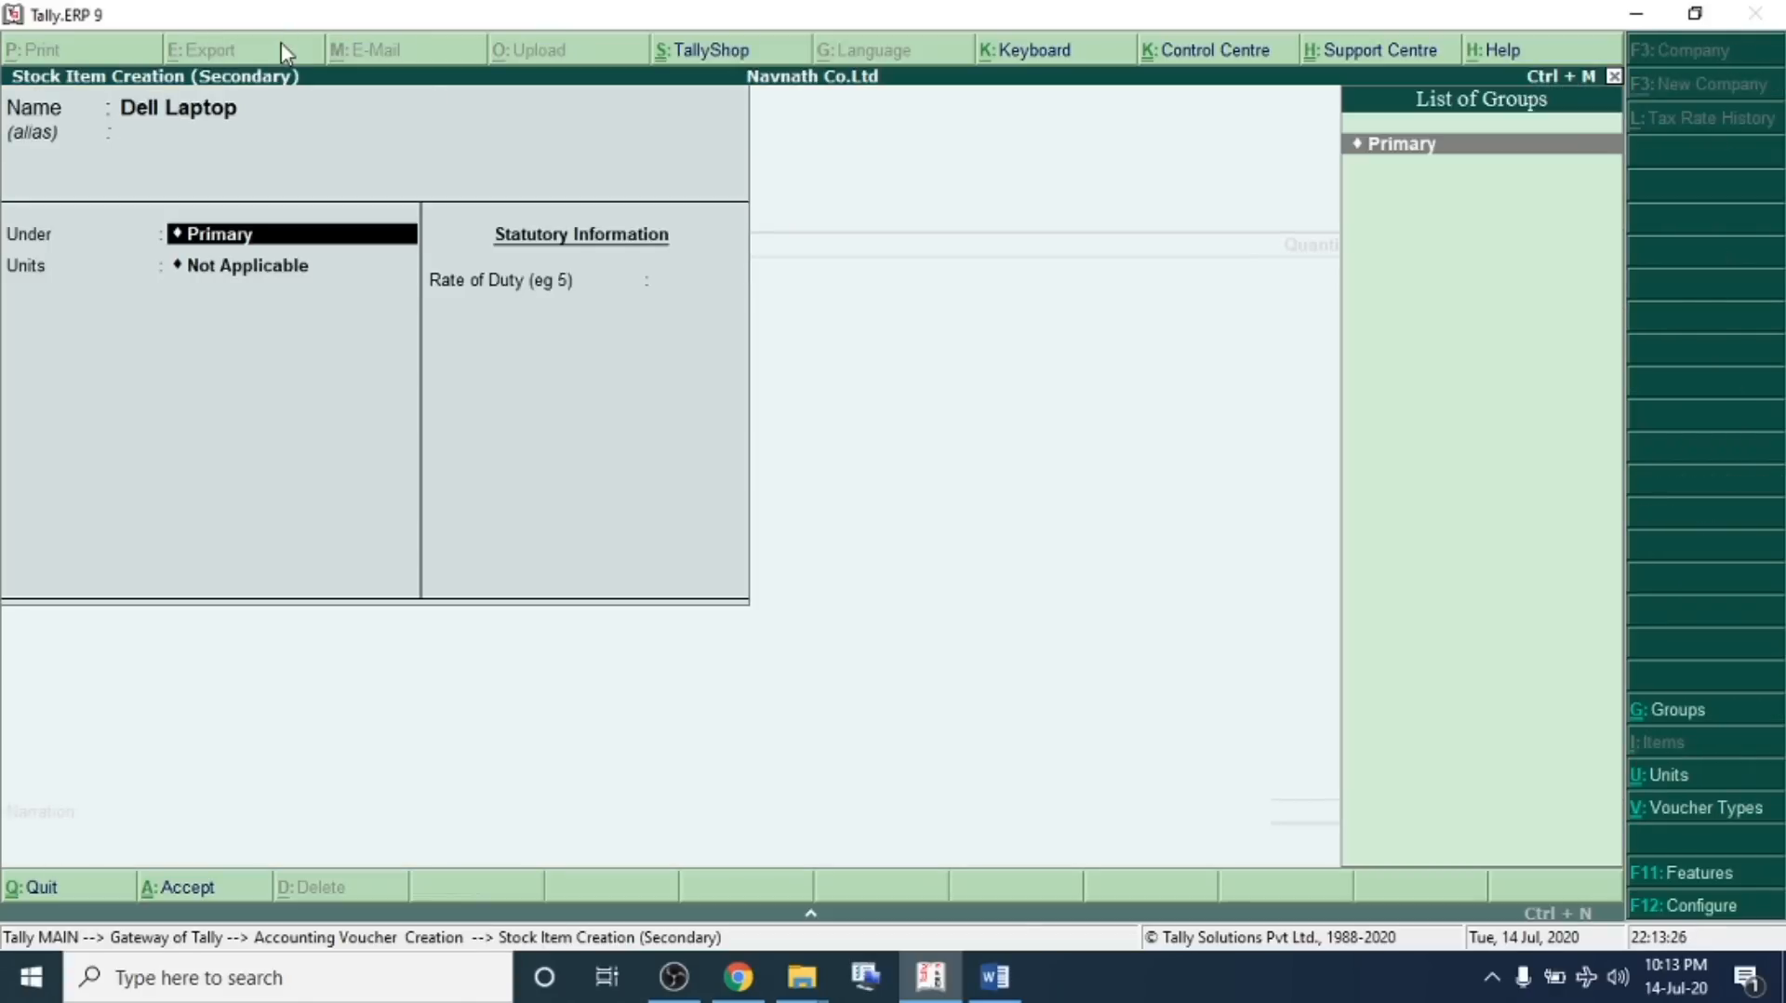
pyautogui.hotkey('alt', 'c')
pyautogui.write('Electronics')
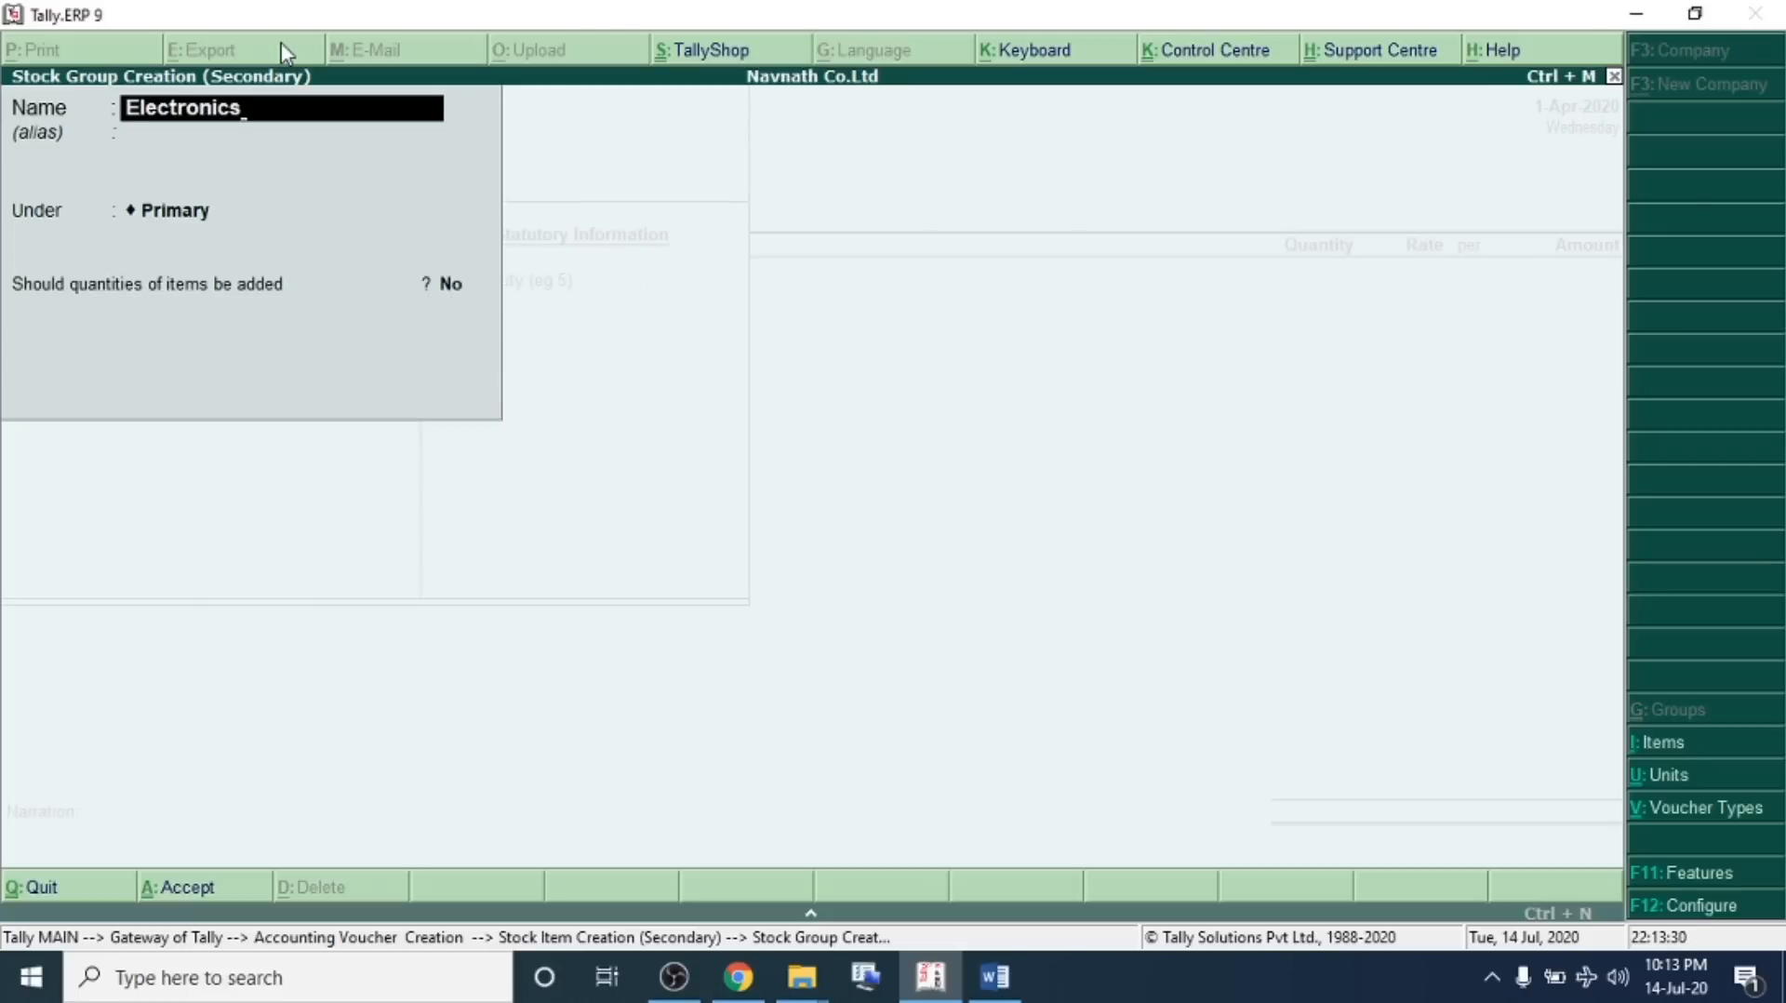
pyautogui.press('Return')
pyautogui.press('Return')
pyautogui.press('Return')
pyautogui.press('Return')
pyautogui.press('Return')
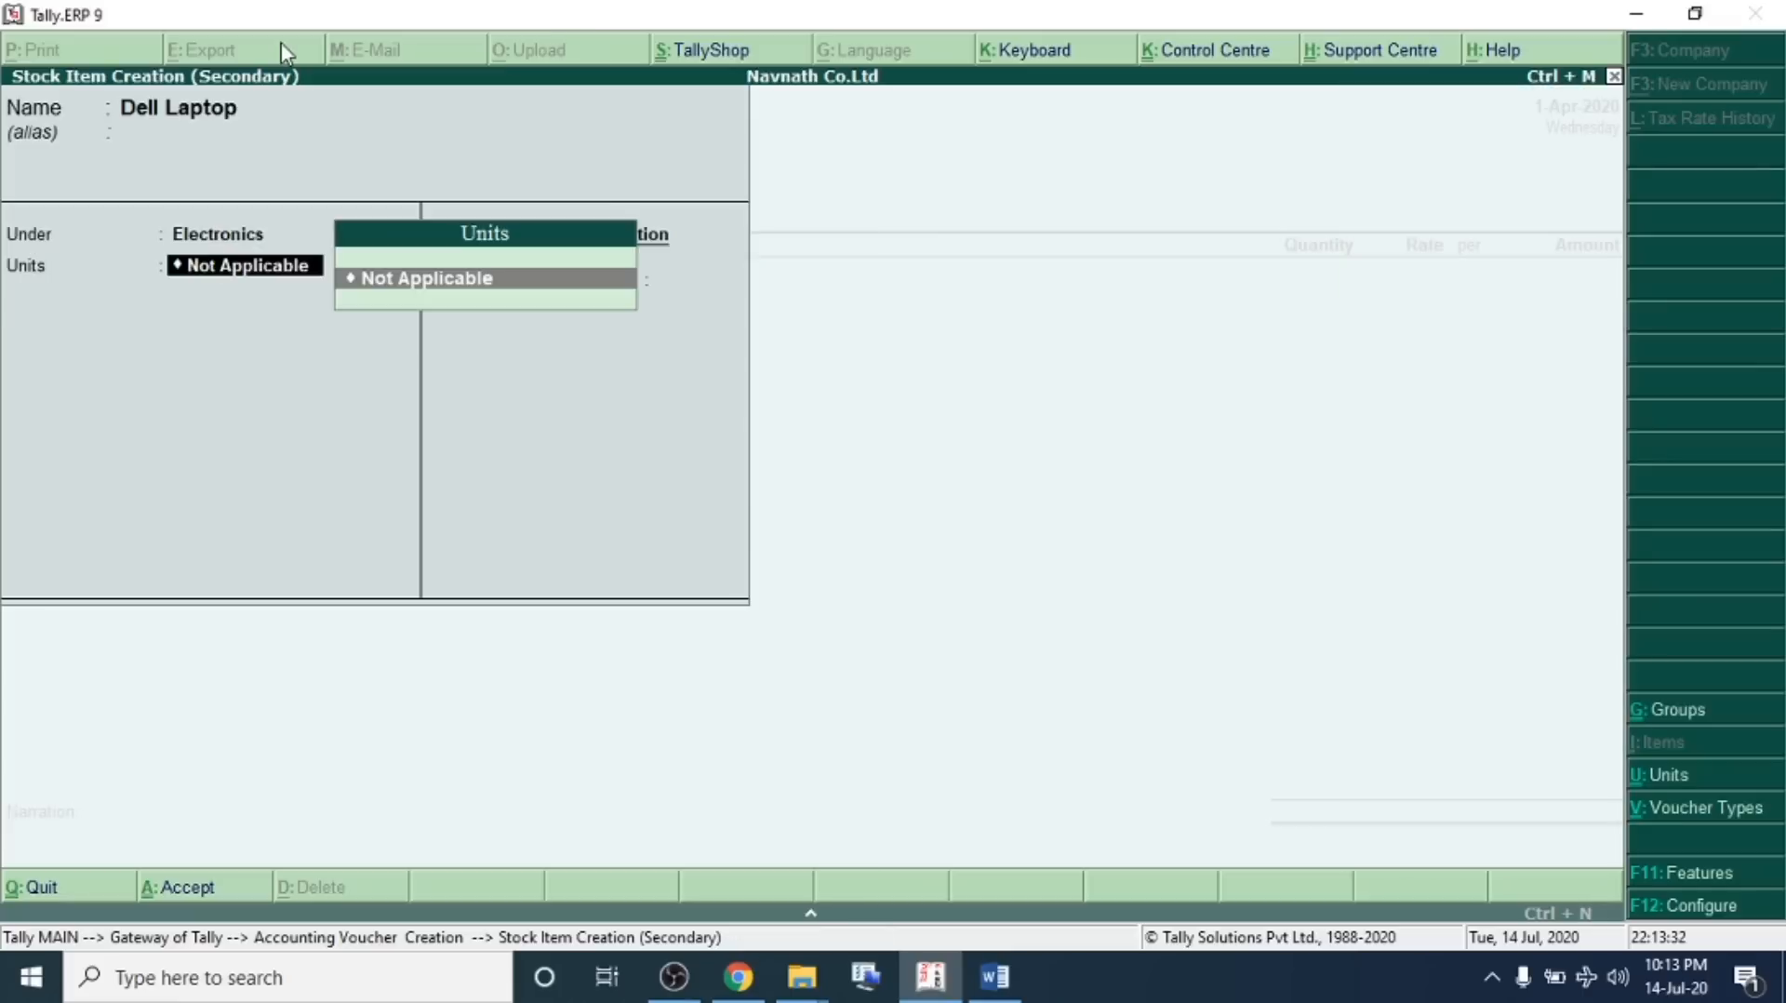
# Create the unit Nos for Dell Laptop and save the stock item
pyautogui.hotkey('alt', 'c')
pyautogui.write('Nos')
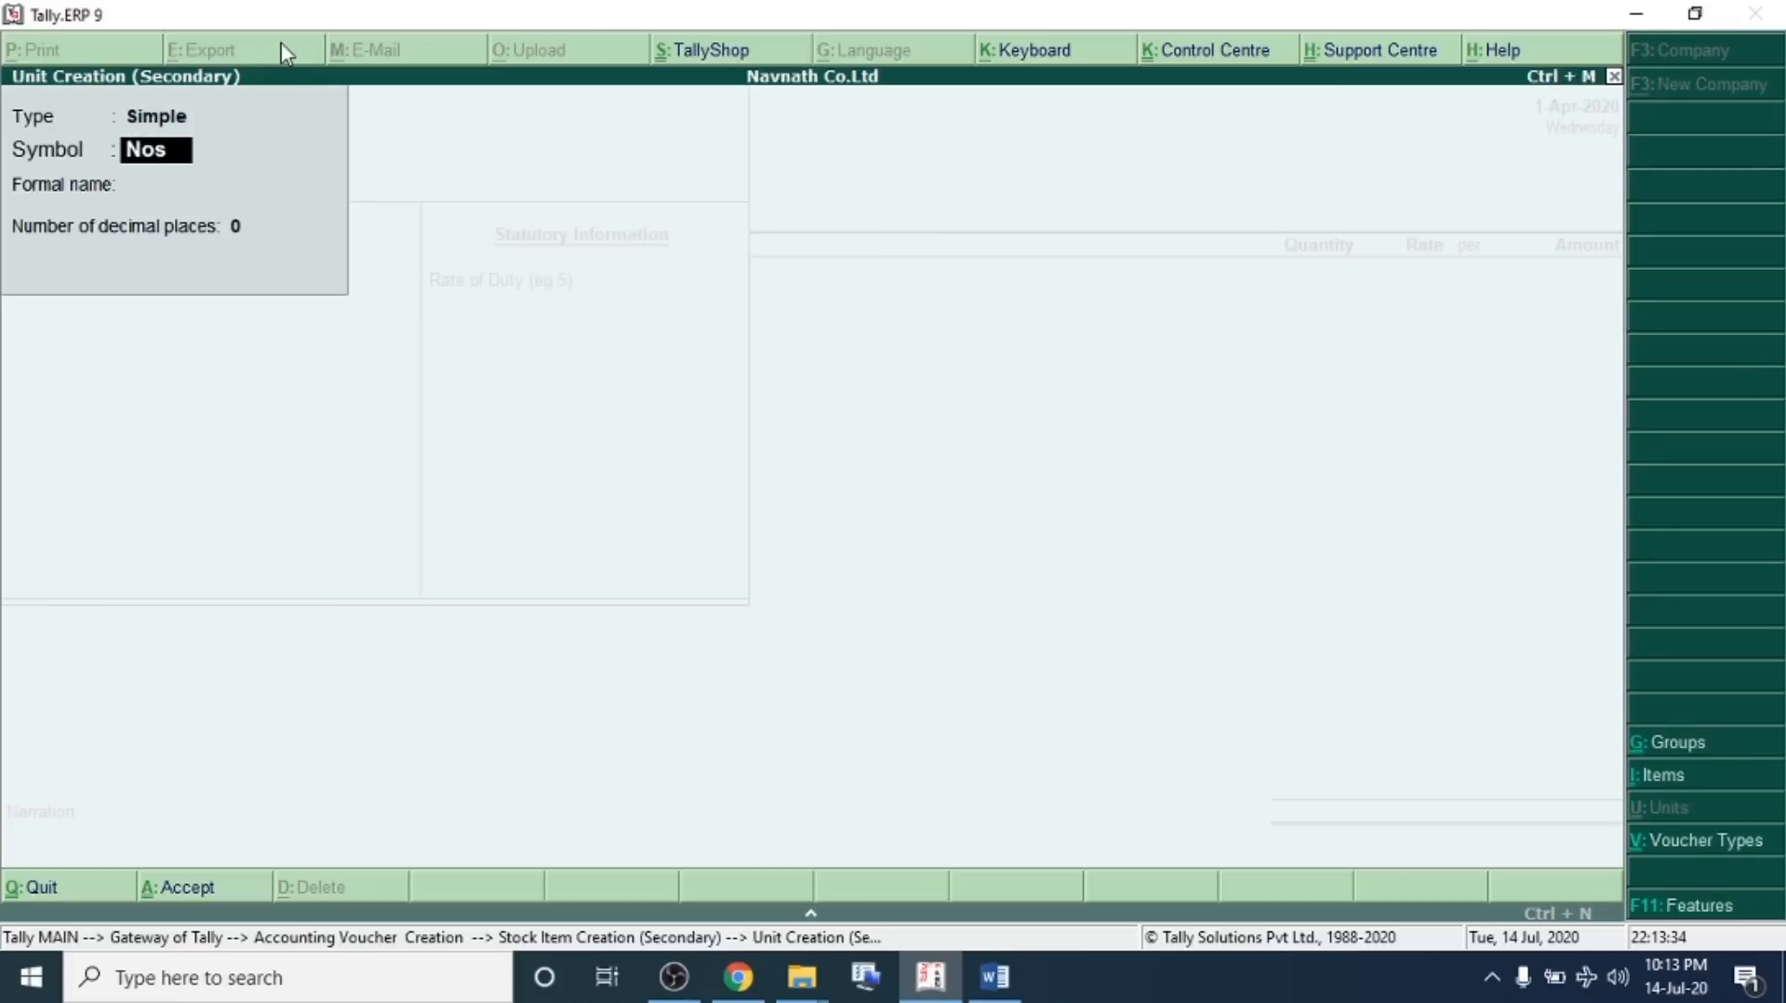
pyautogui.press('Return')
pyautogui.press('Return')
pyautogui.press('Return')
pyautogui.press('Return')
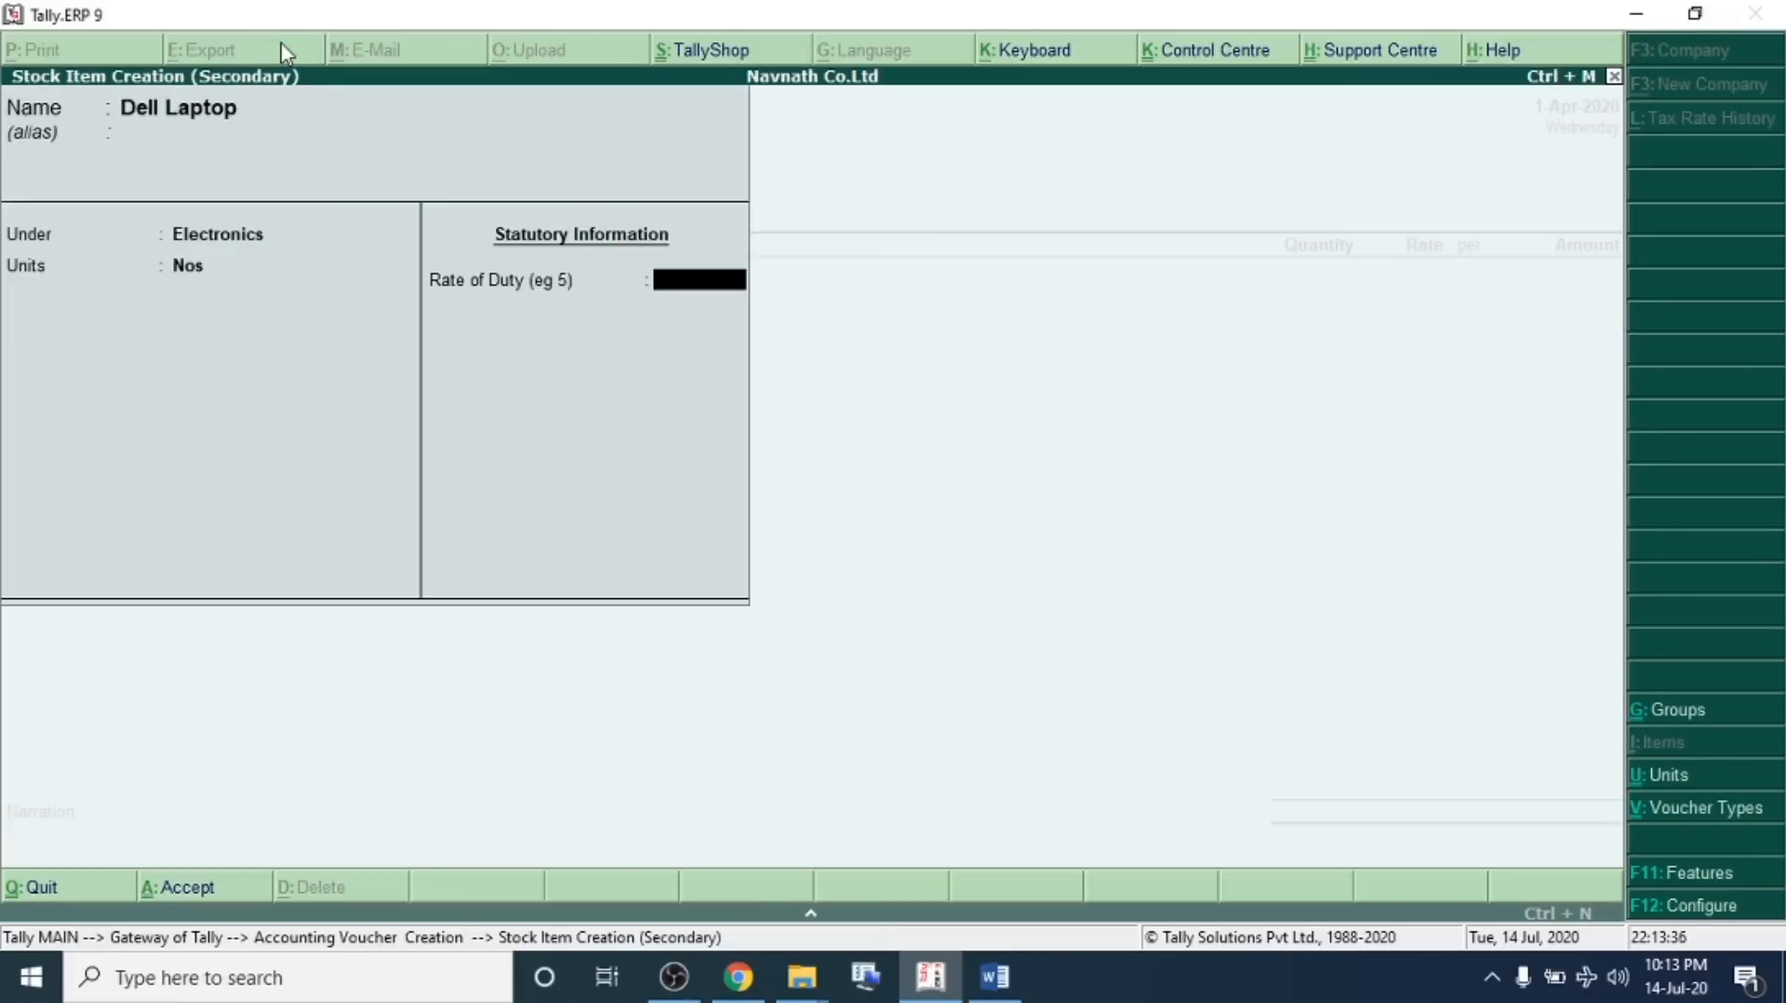
pyautogui.press('Return')
# Enter 30 Nos of Dell Laptop at a rate of 9,500 and save the purchase voucher
pyautogui.press('Return')
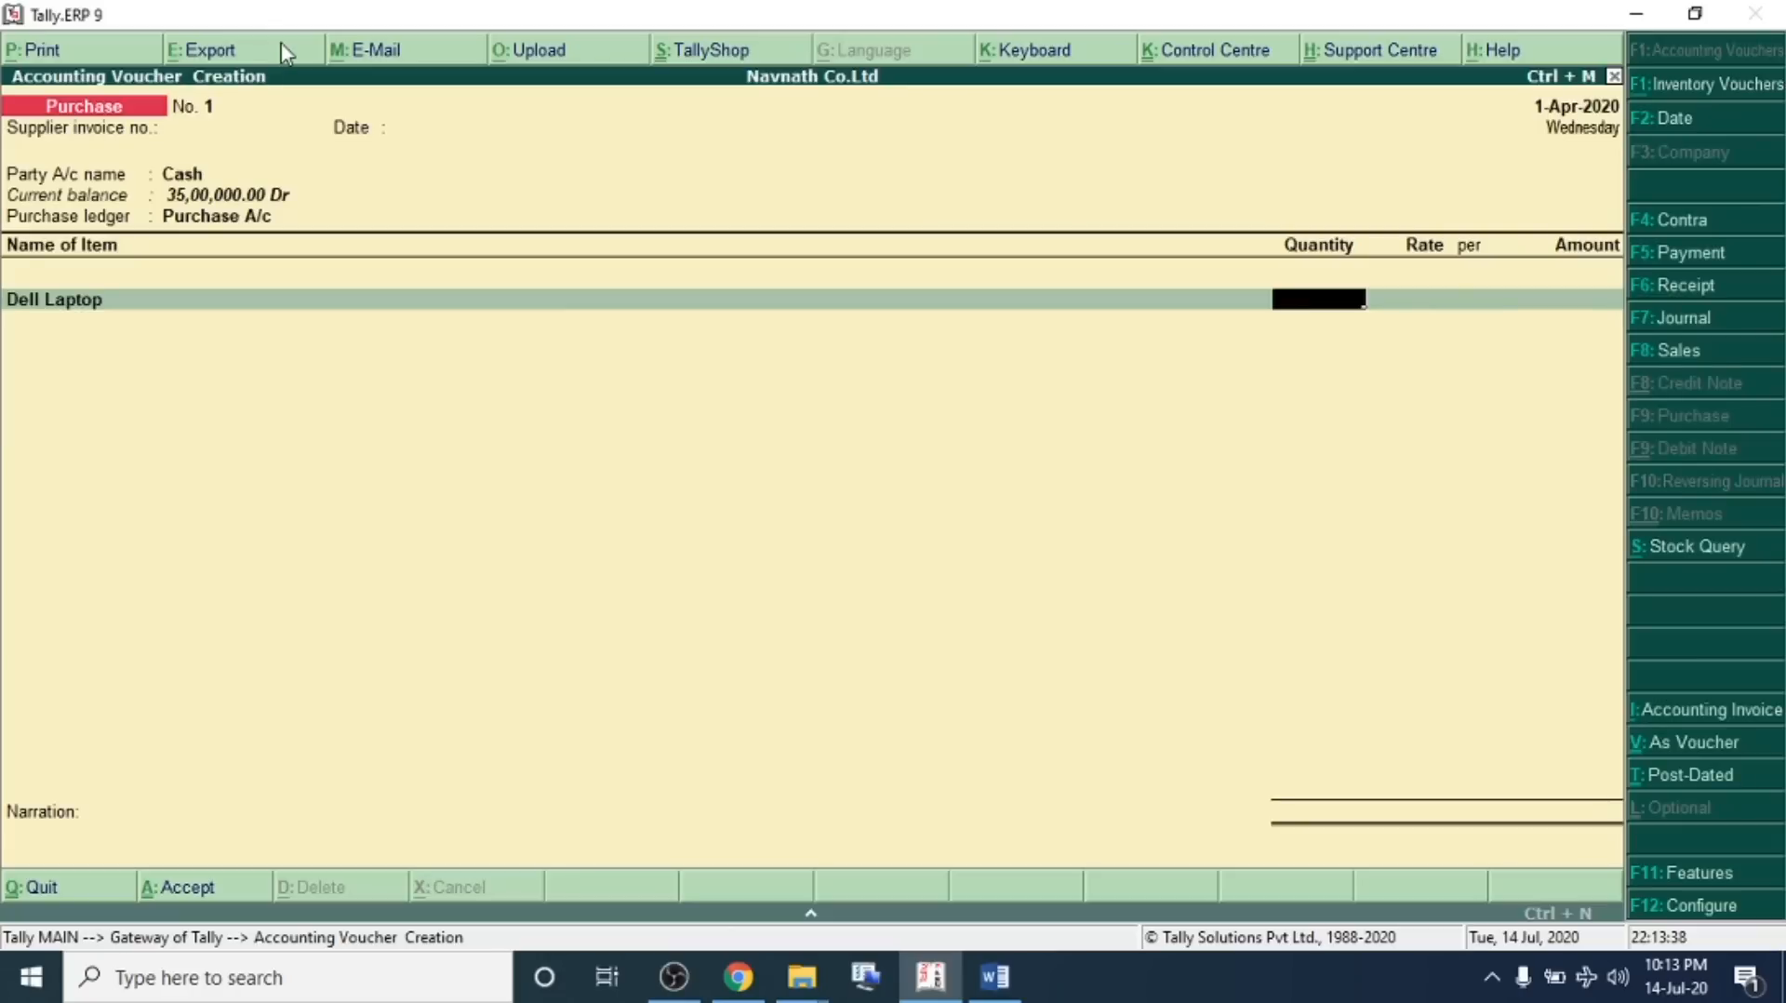
pyautogui.write('30')
pyautogui.press('Return')
pyautogui.write('9,500')
pyautogui.press('Return')
pyautogui.press('Return')
pyautogui.press('Return')
pyautogui.press('Return')
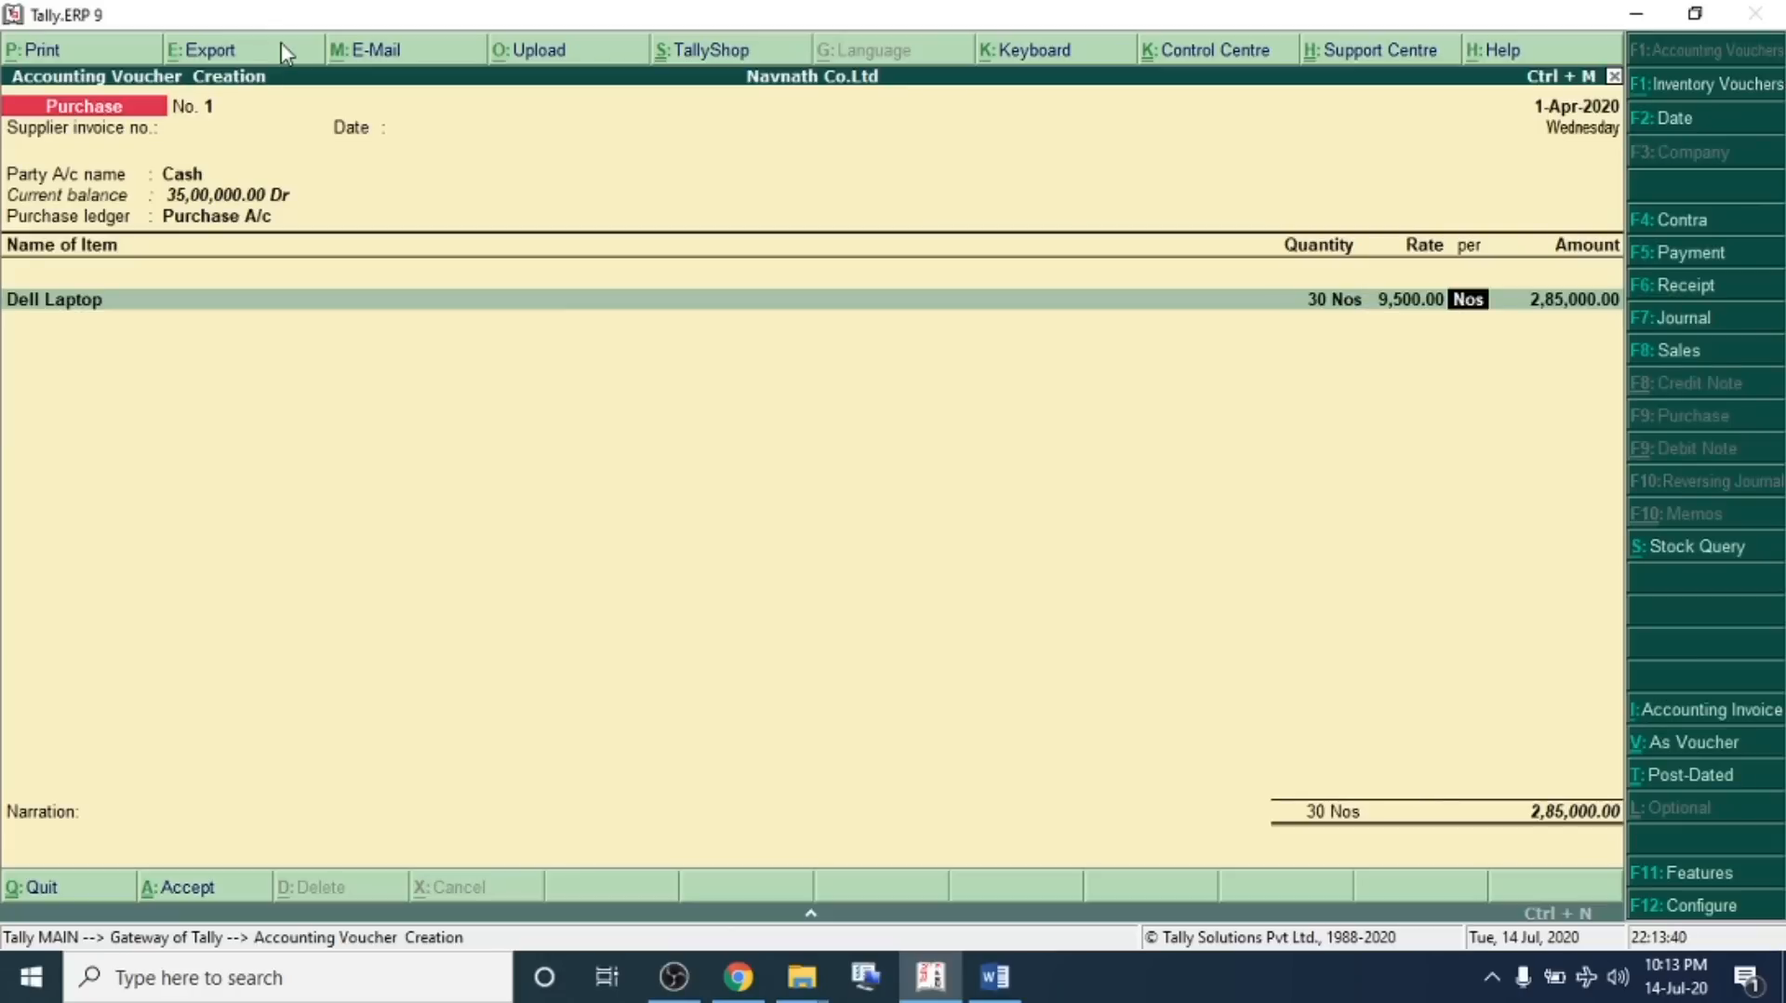
pyautogui.press('Return')
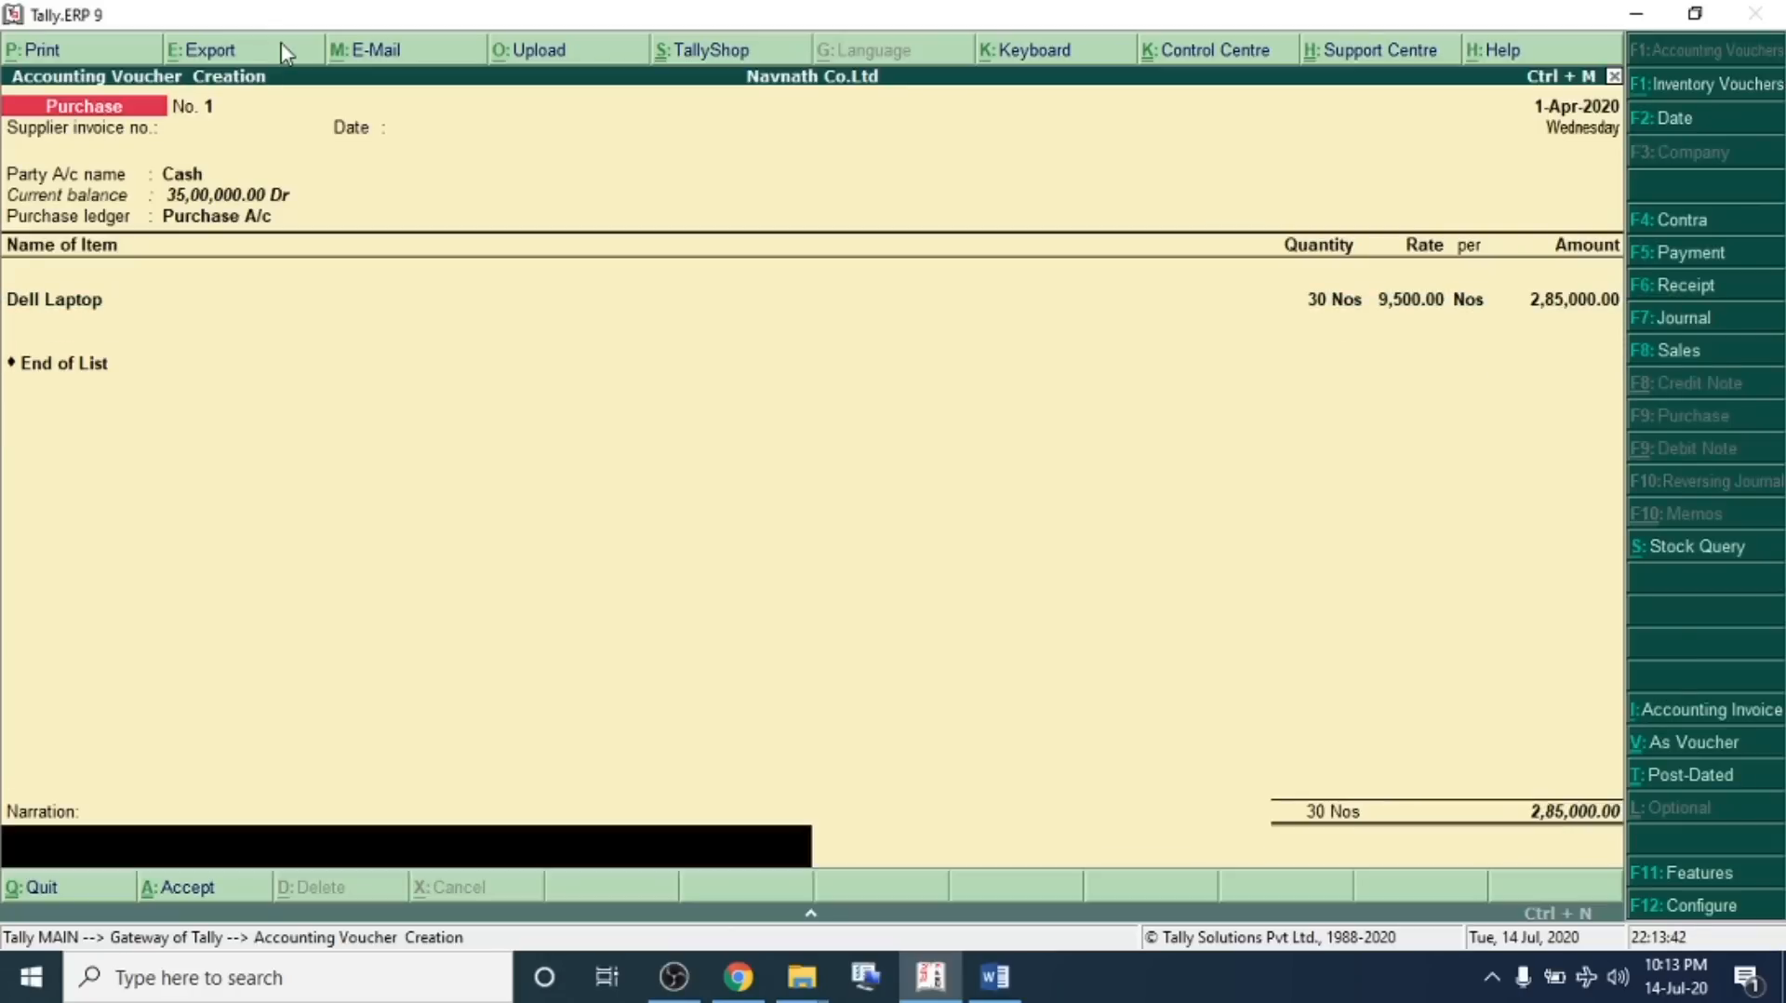
pyautogui.press('Return')
pyautogui.press('Return')
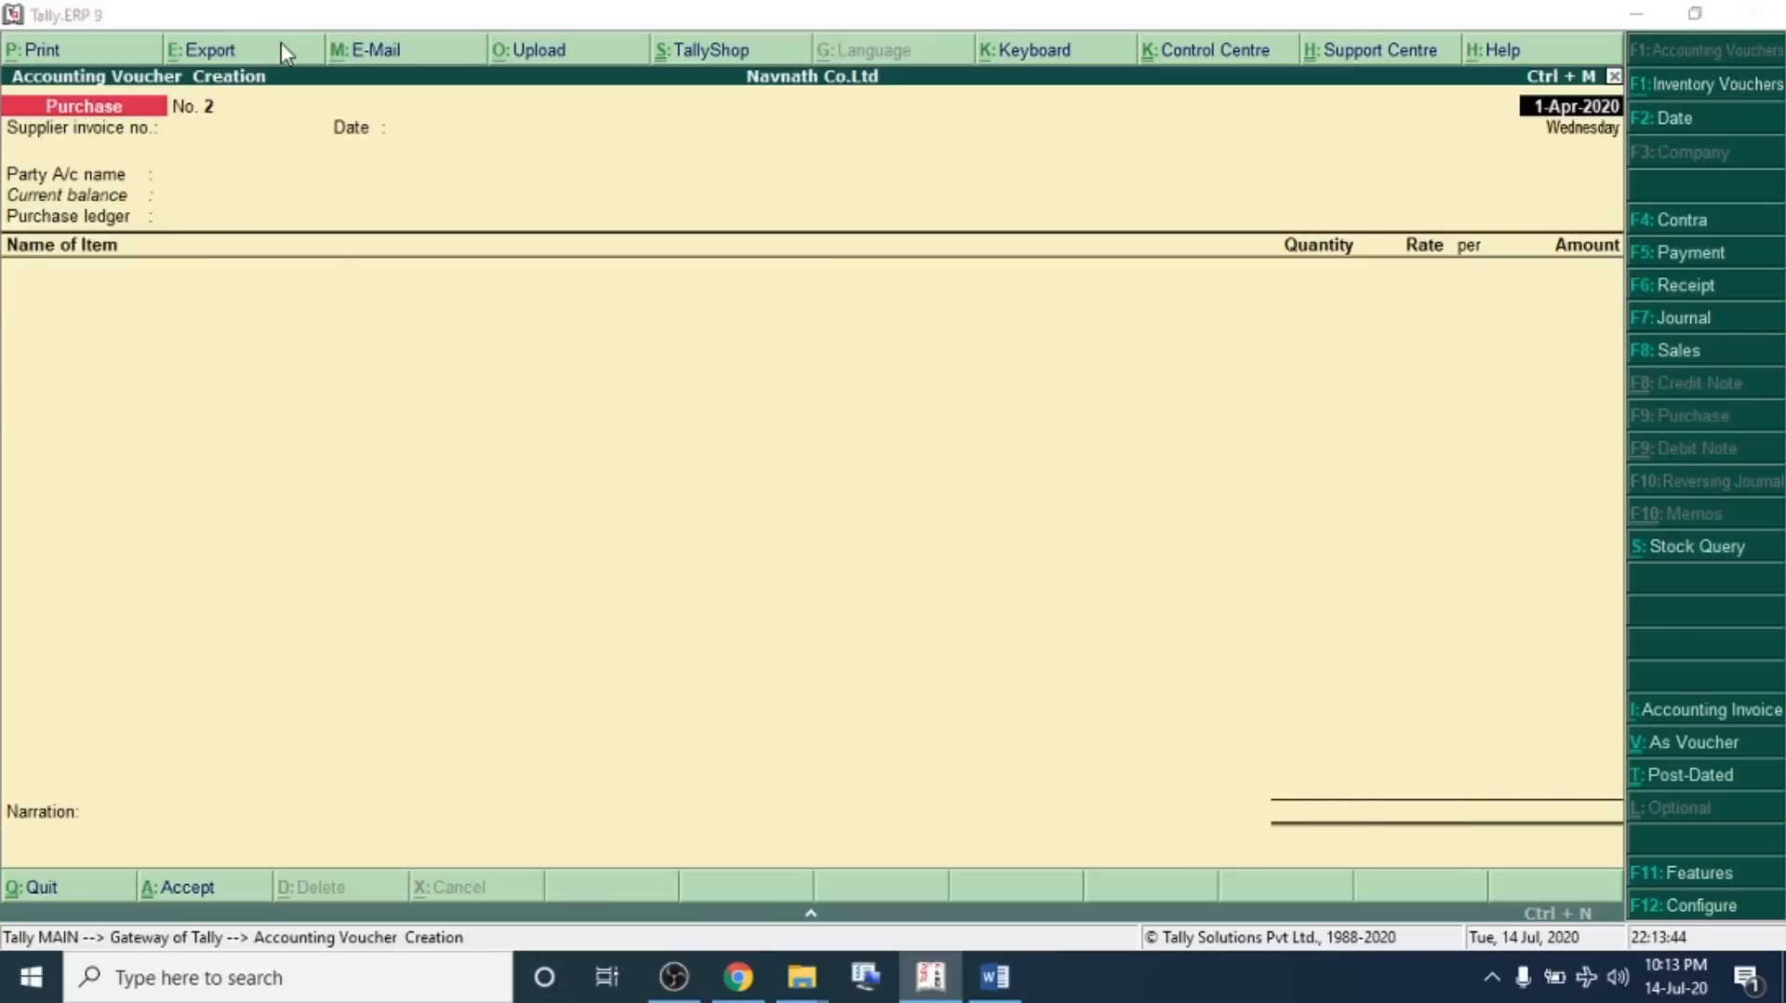
# In the problem sheet, move the blank line below transaction 05 and highlight transaction 05
pyautogui.hotkey('alt', 'Tab')
pyautogui.scroll(-3, 331, 444)
pyautogui.click(330, 443)
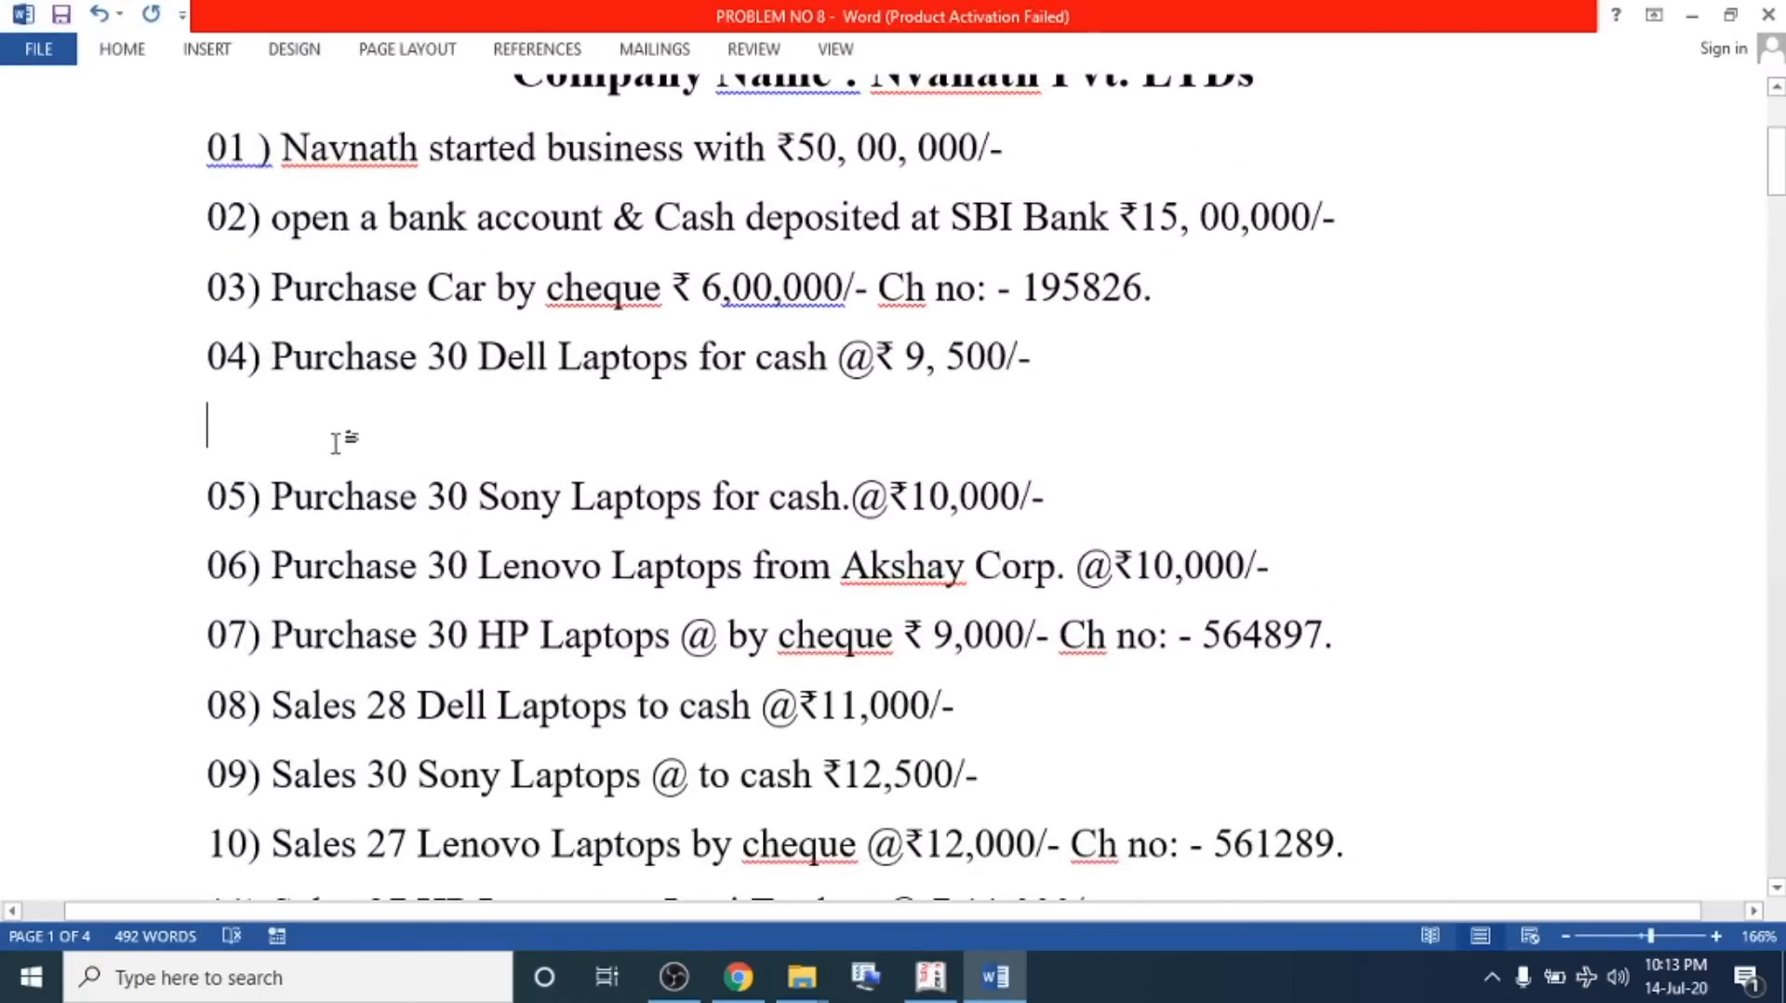
pyautogui.press('Delete')
pyautogui.click(1089, 436)
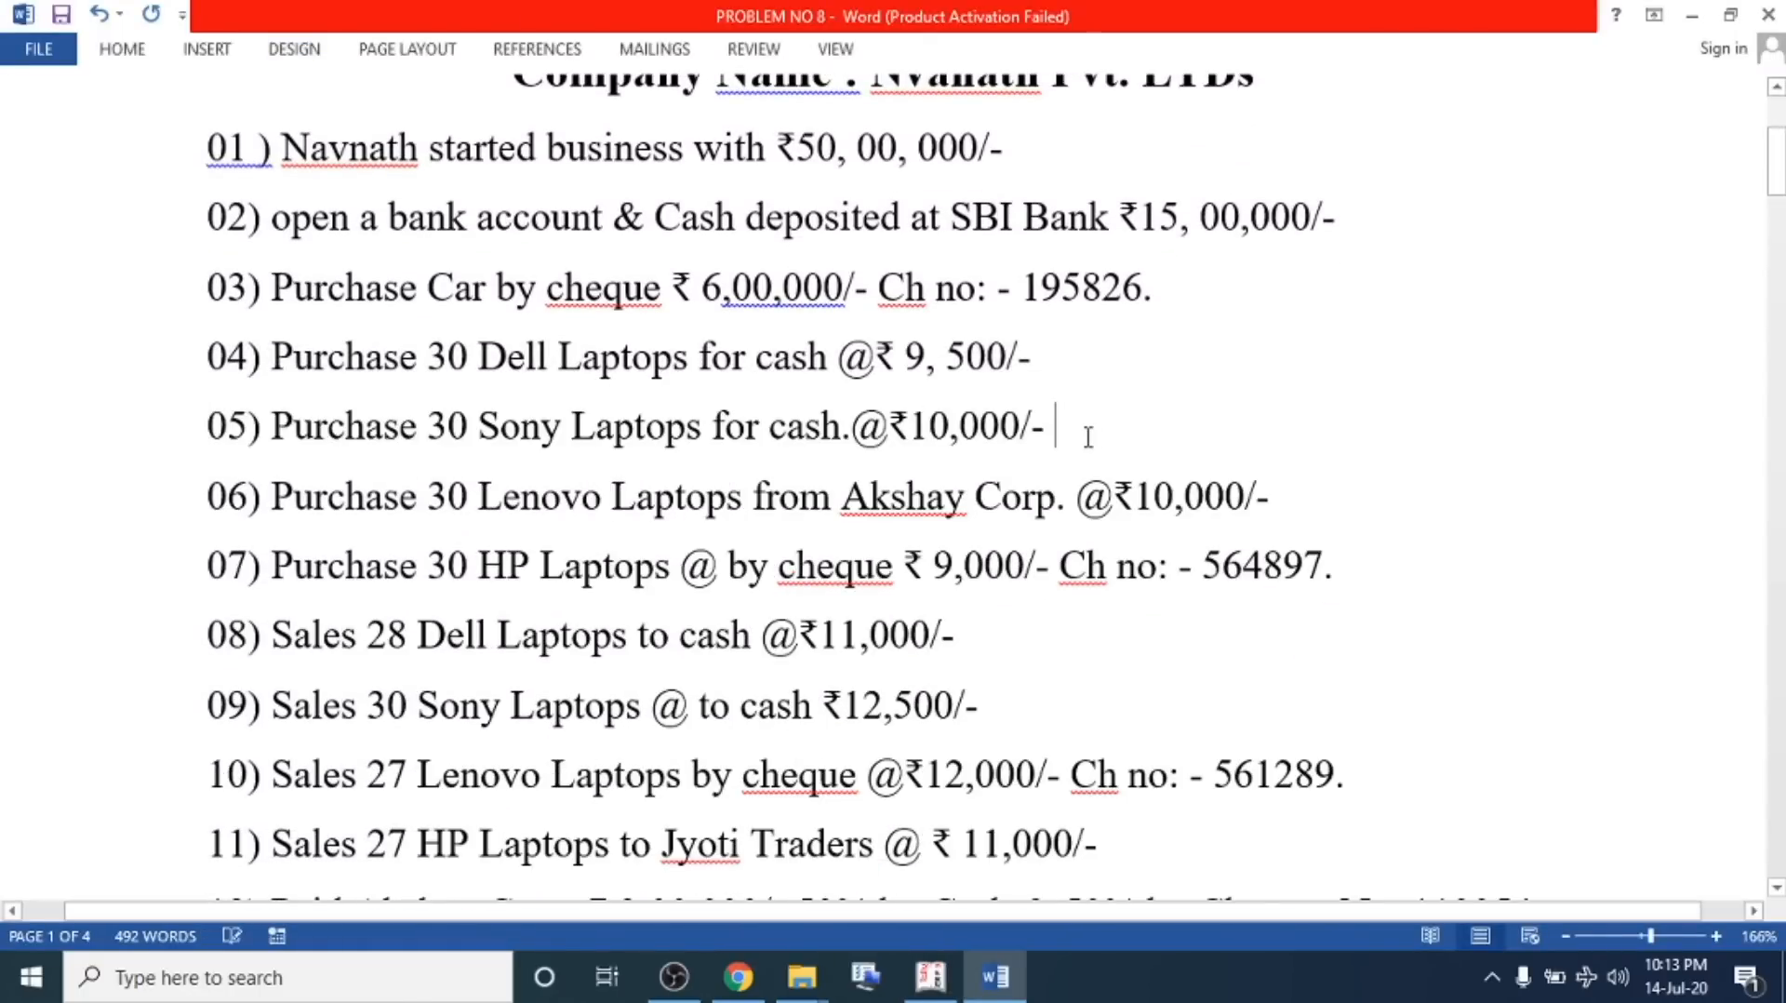
pyautogui.press('Return')
pyautogui.moveTo(1057, 438); pyautogui.dragTo(301, 468)
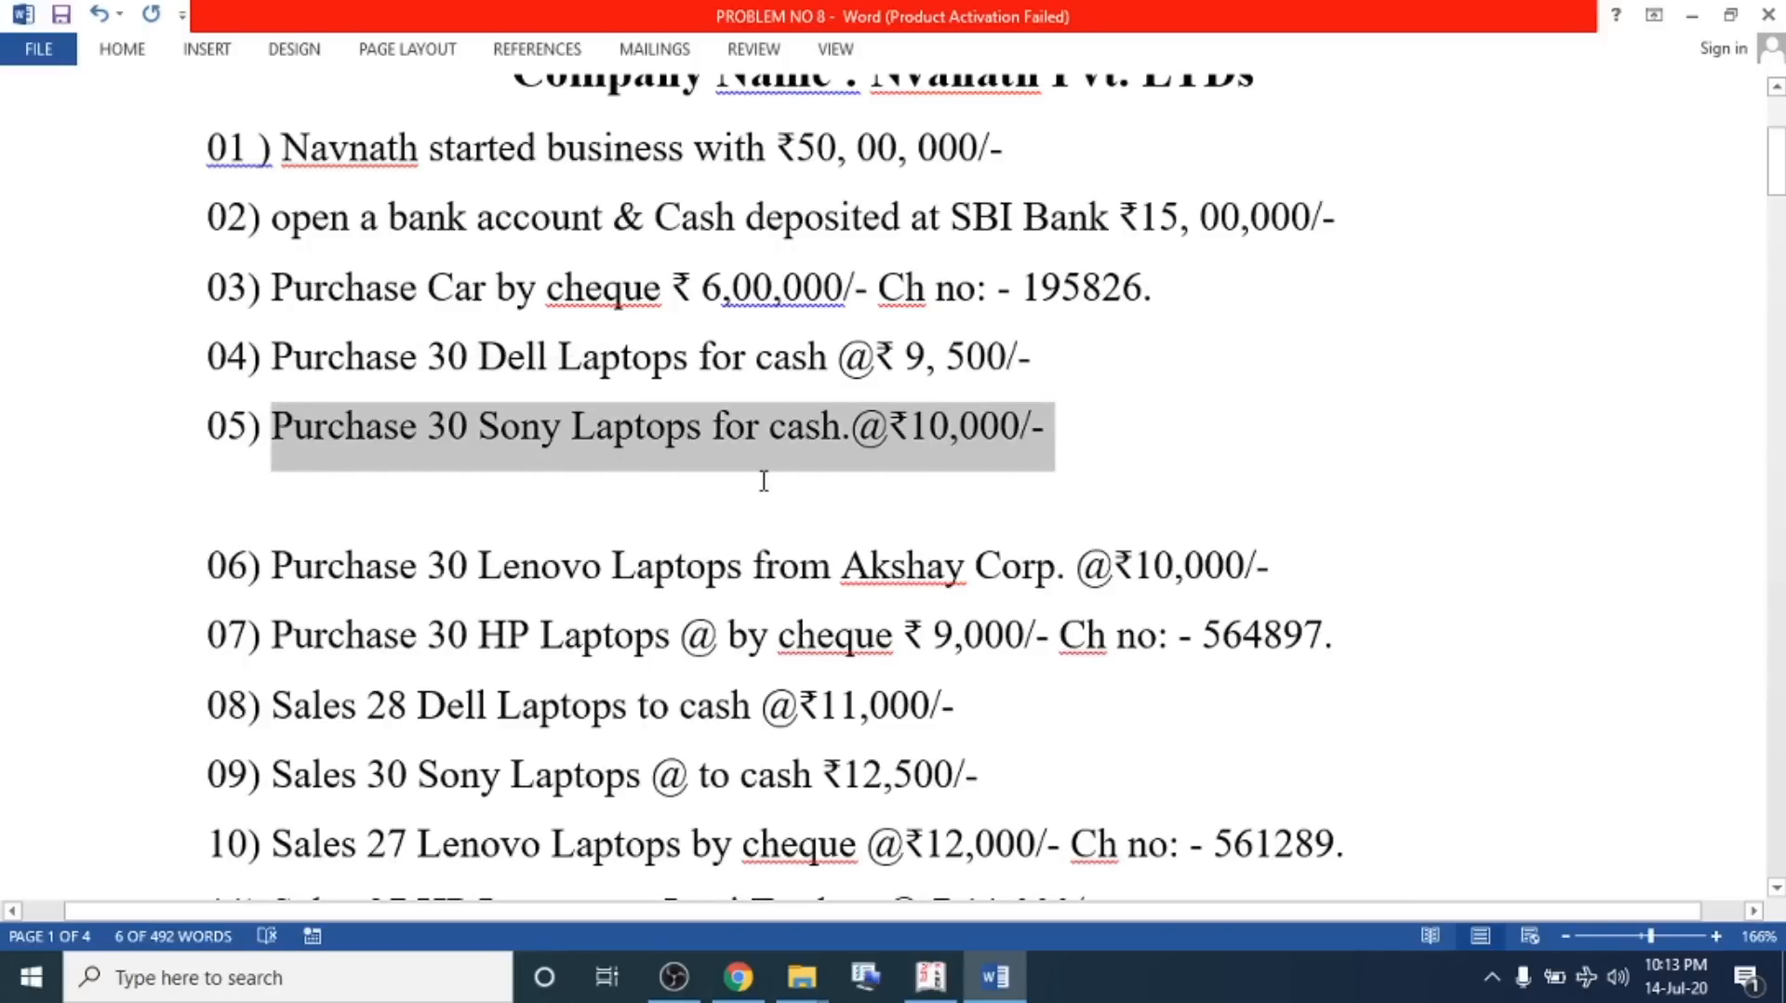
# Start a new purchase voucher with Cash as the party and Purchase A/c as the purchase ledger
pyautogui.hotkey('alt', 'Tab')
pyautogui.click(237, 179)
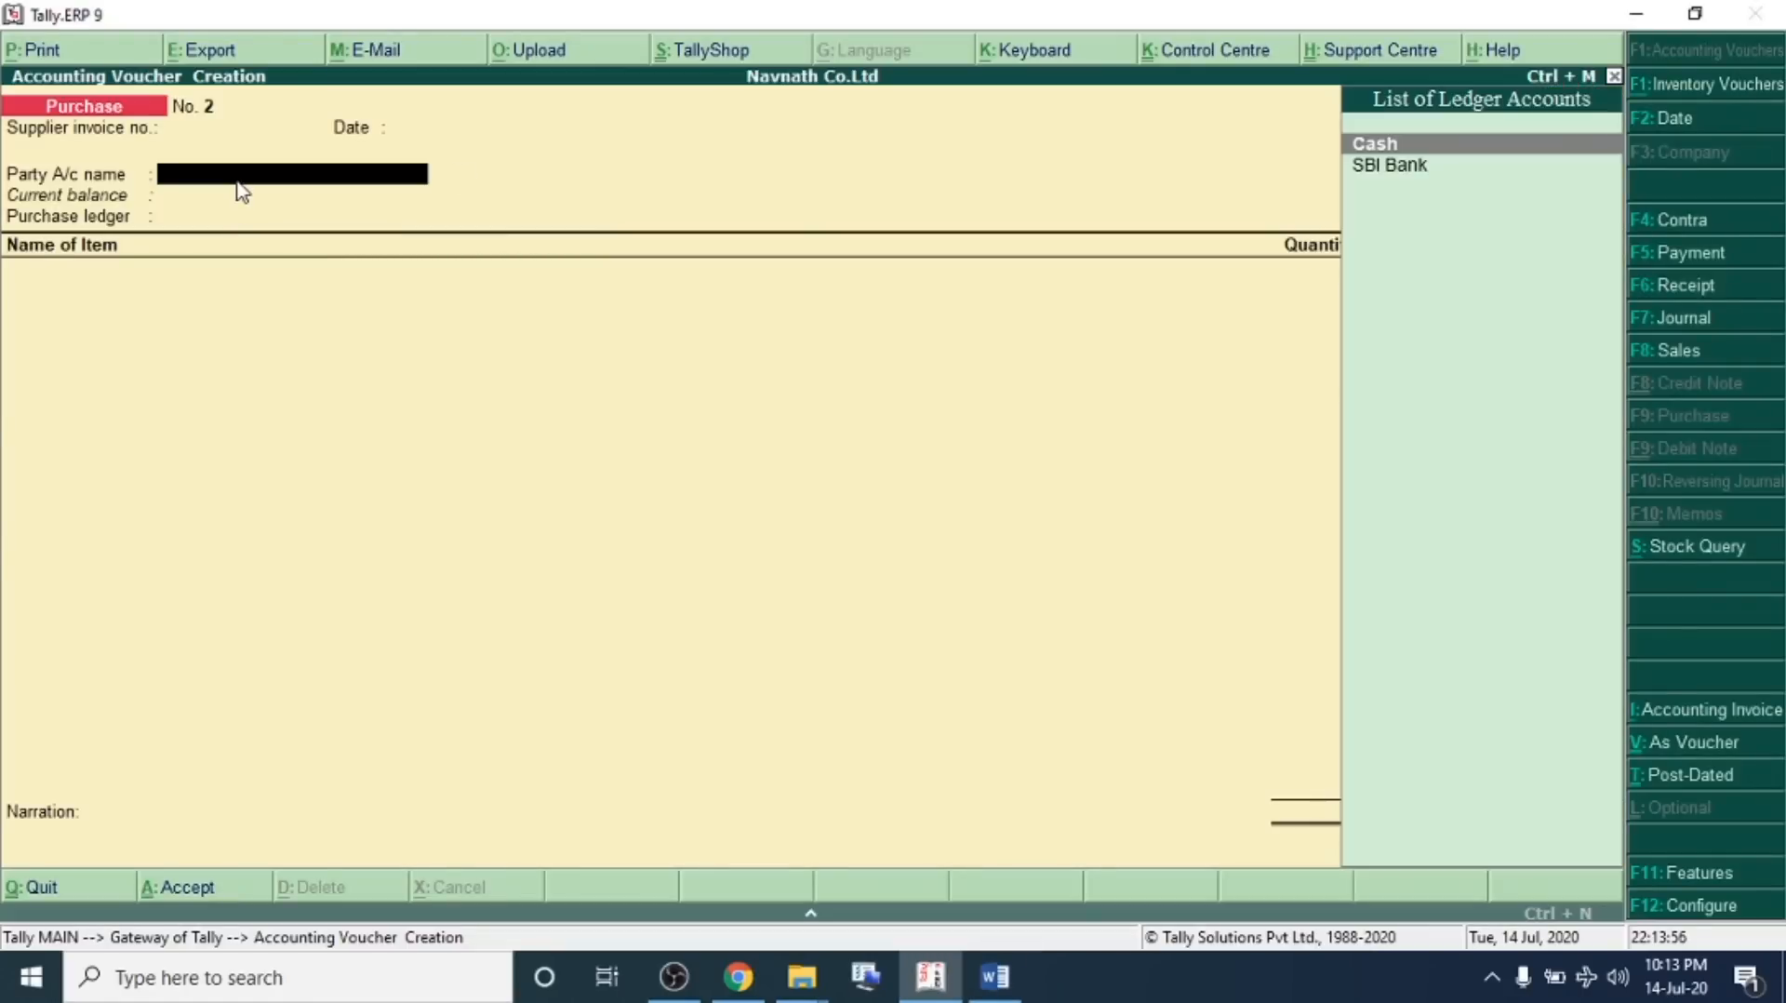
pyautogui.press('Return')
pyautogui.press('Return')
pyautogui.press('Return')
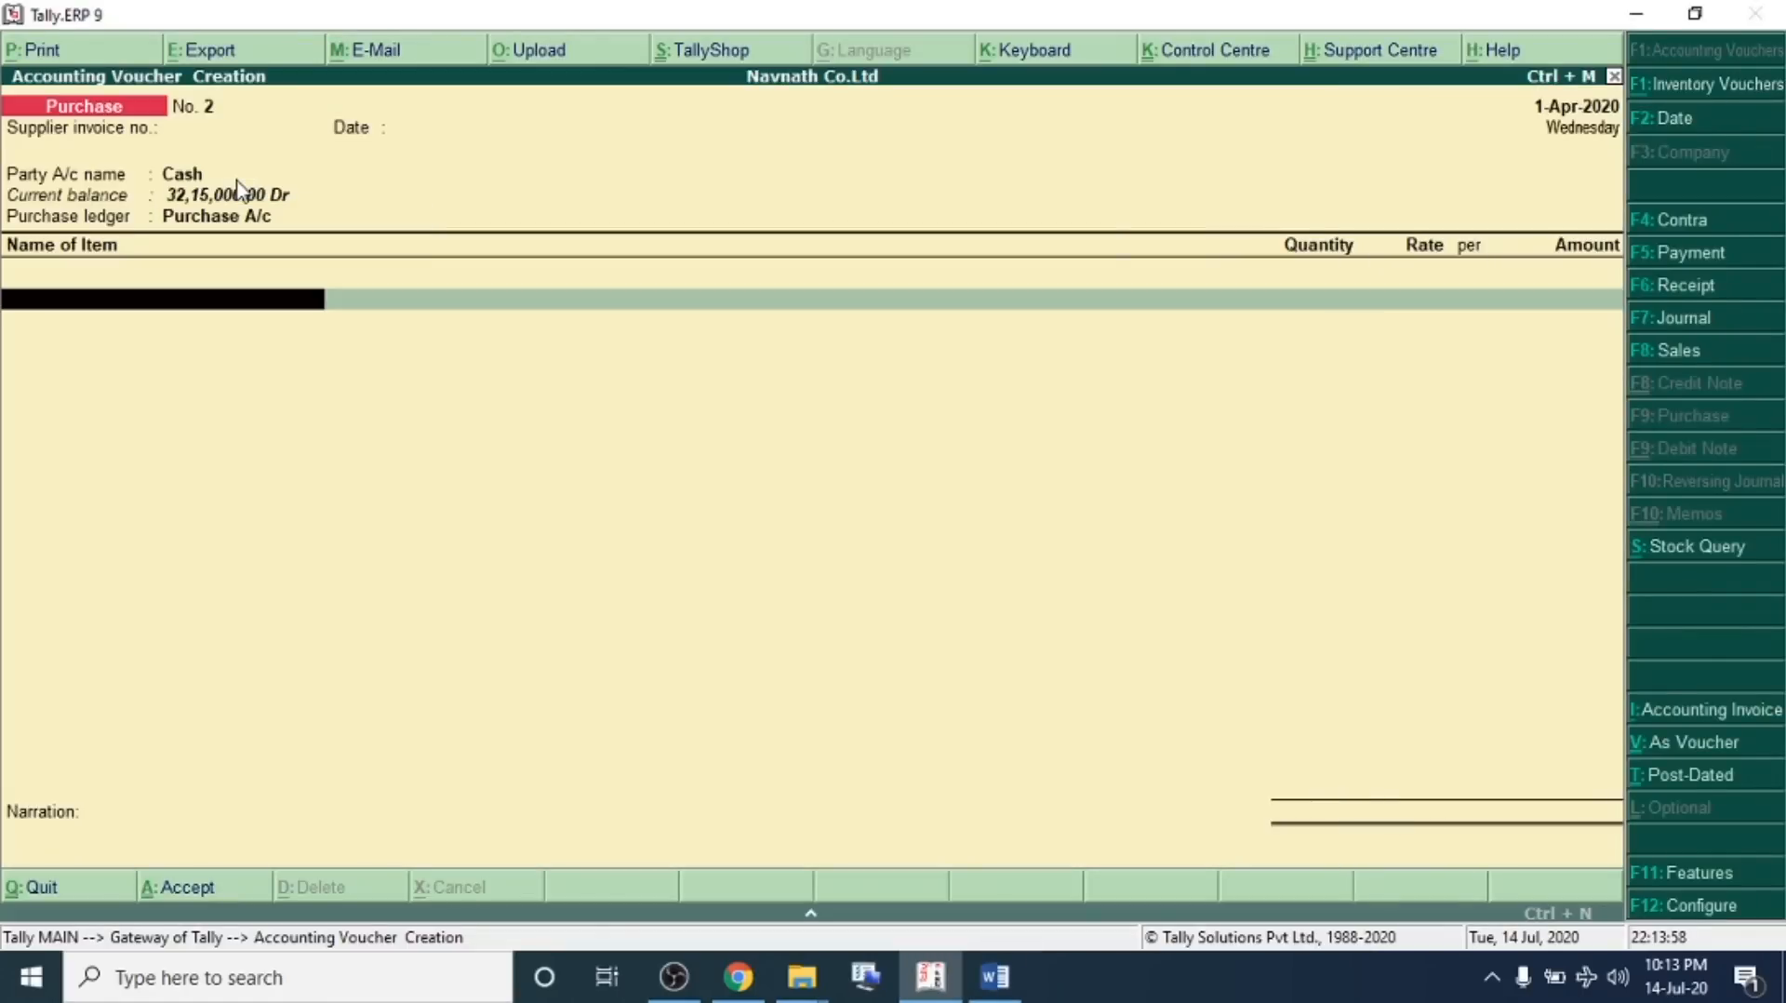
# Create the stock item Sony Laptop under the Electronics group with the unit Nos
pyautogui.hotkey('alt', 'c')
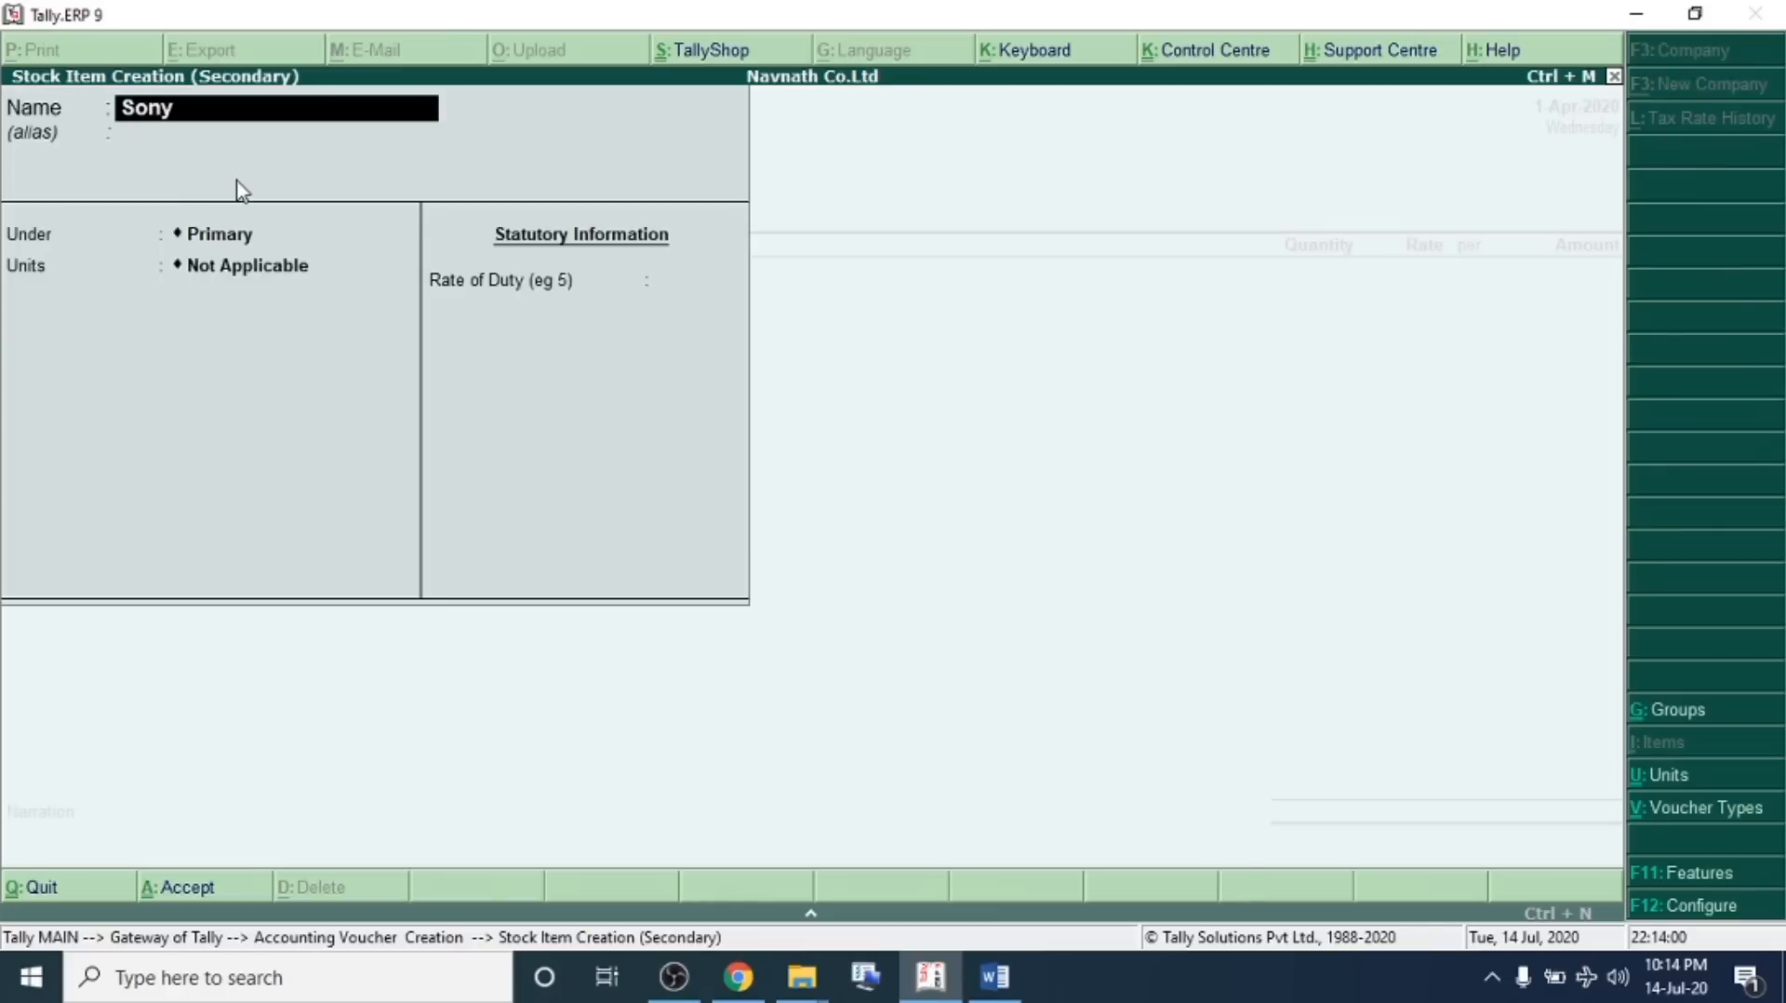
pyautogui.write('pto')
pyautogui.press('Return')
pyautogui.press('Return')
pyautogui.press('Down')
pyautogui.press('Return')
pyautogui.press('Down')
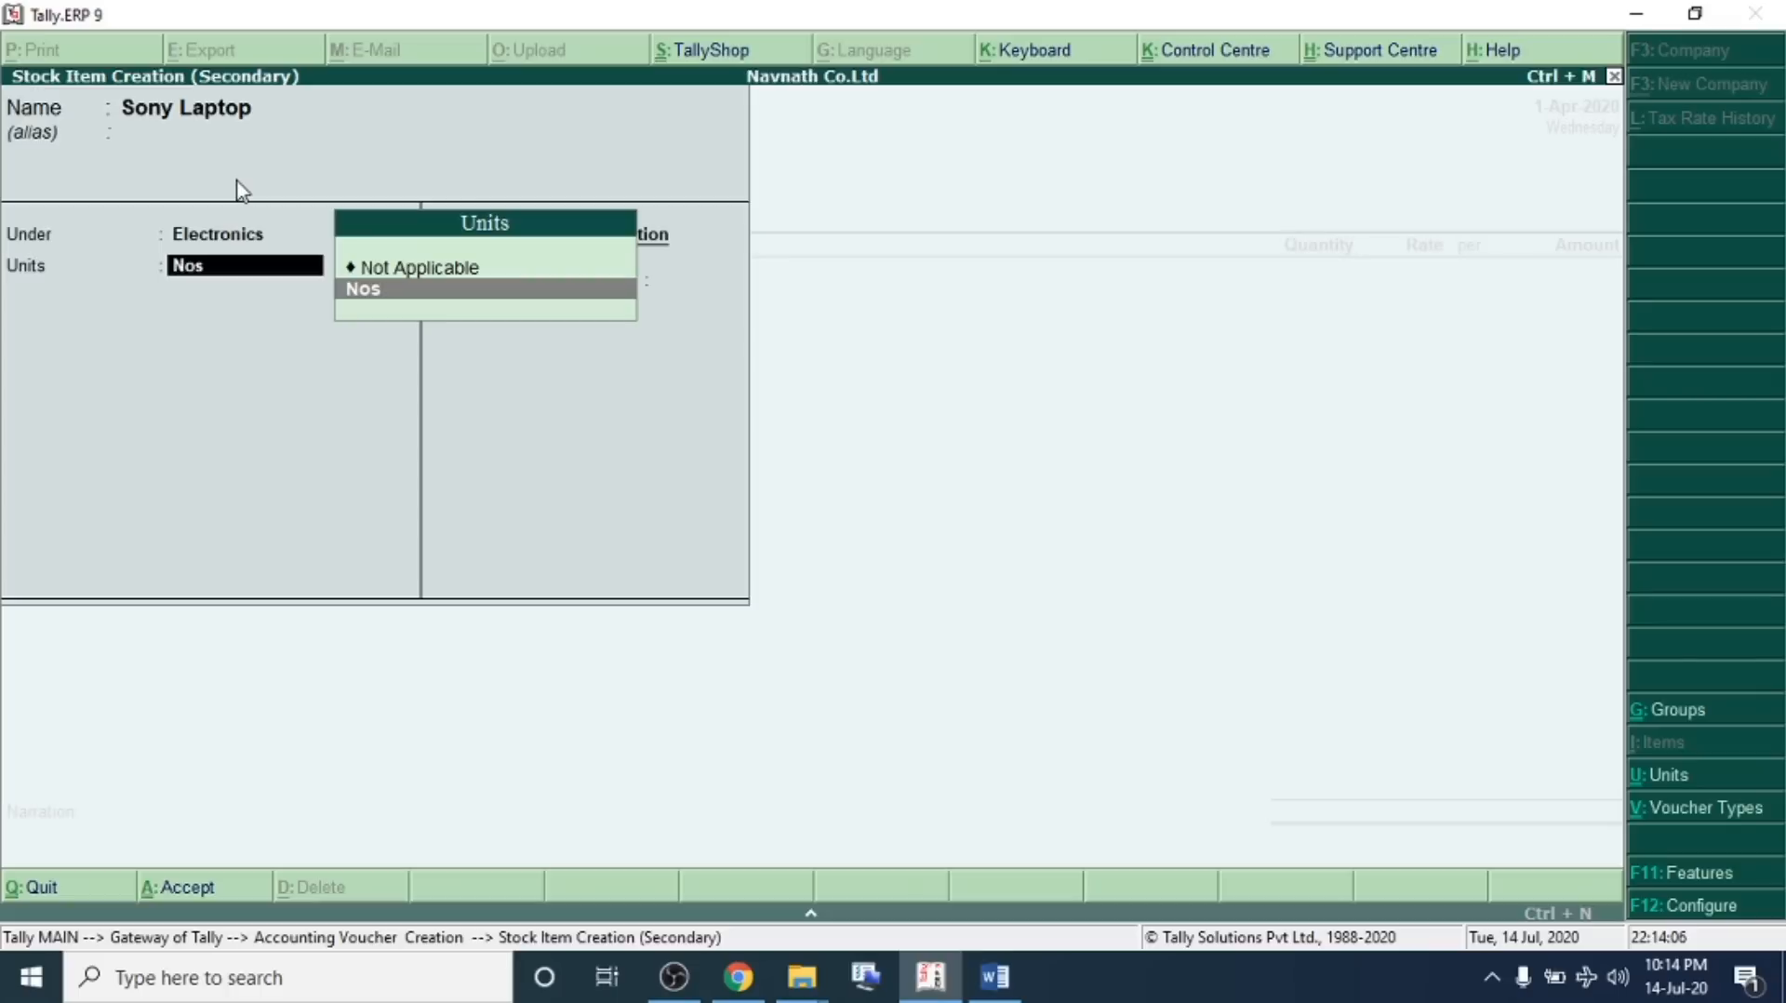
pyautogui.press('Return')
# Enter 30 Nos of Sony Laptop at a rate of 10,000 and save the purchase voucher
pyautogui.press('Return')
pyautogui.write('30')
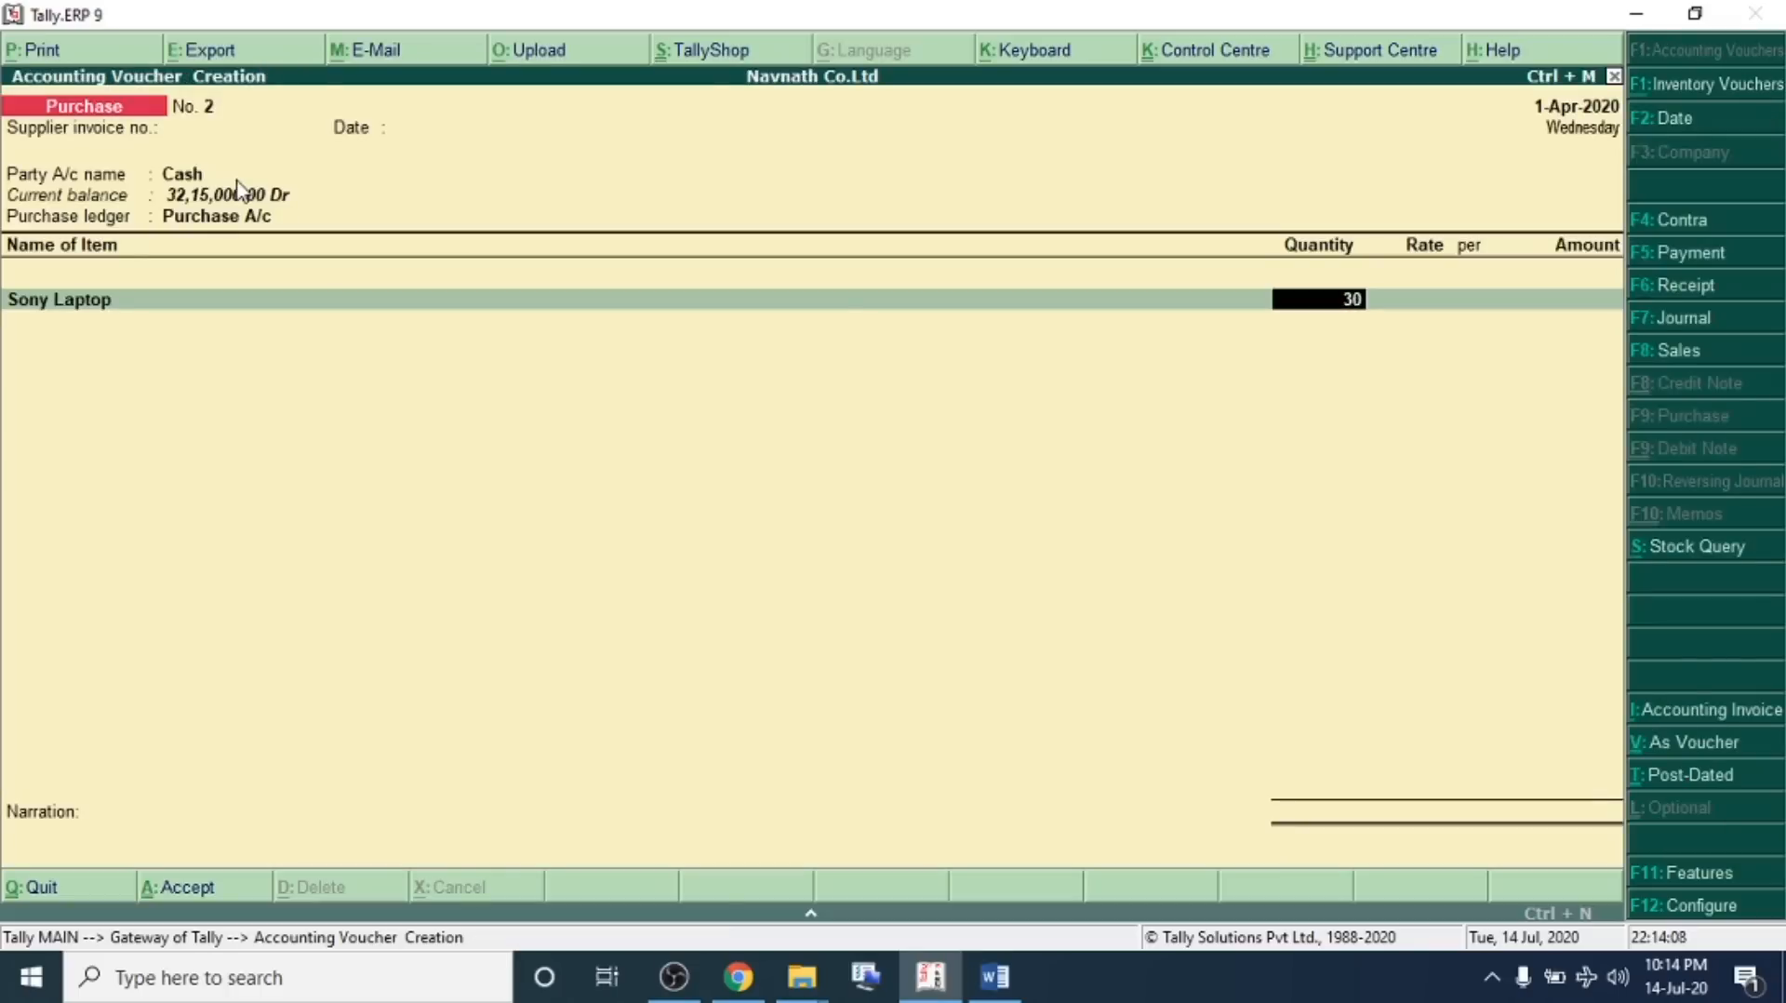
pyautogui.press('Return')
pyautogui.write('10000')
pyautogui.press('Return')
pyautogui.press('Return')
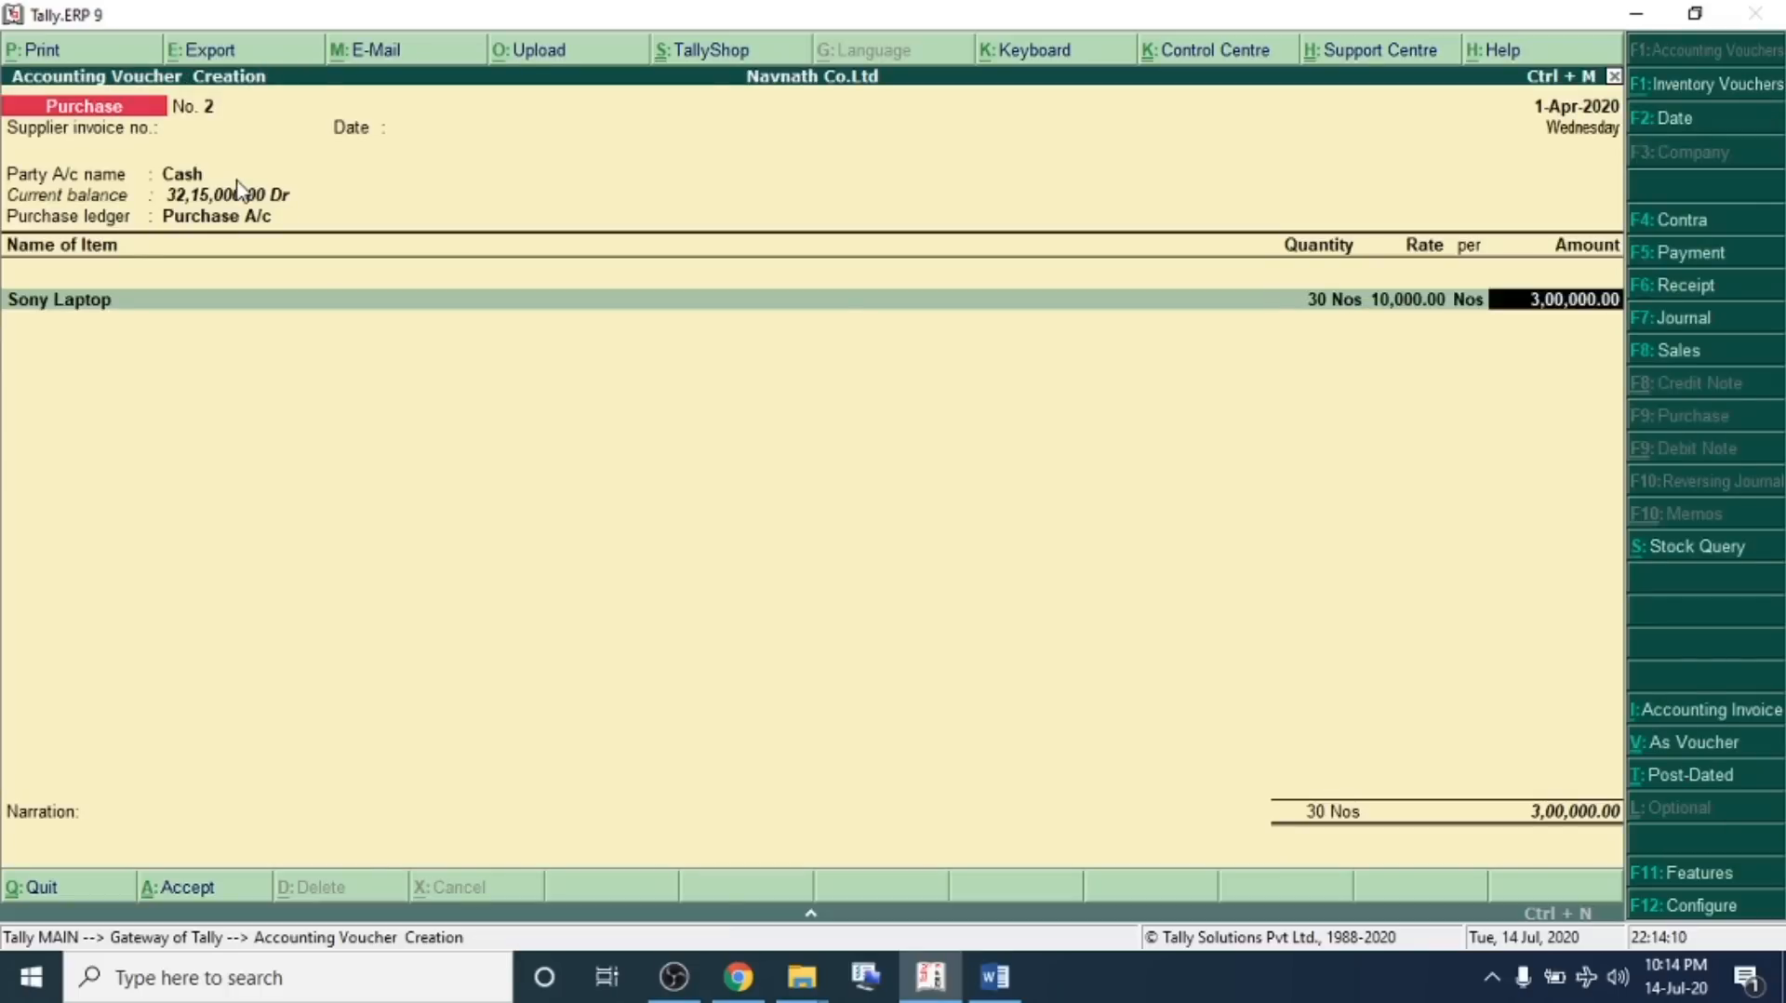
pyautogui.press('Return')
pyautogui.hotkey('ctrl', 'a')
# In the problem sheet, highlight transaction 06 and its quantity, item and supplier
pyautogui.hotkey('alt', 'Tab')
pyautogui.moveTo(1369, 297); pyautogui.dragTo(175, 292)
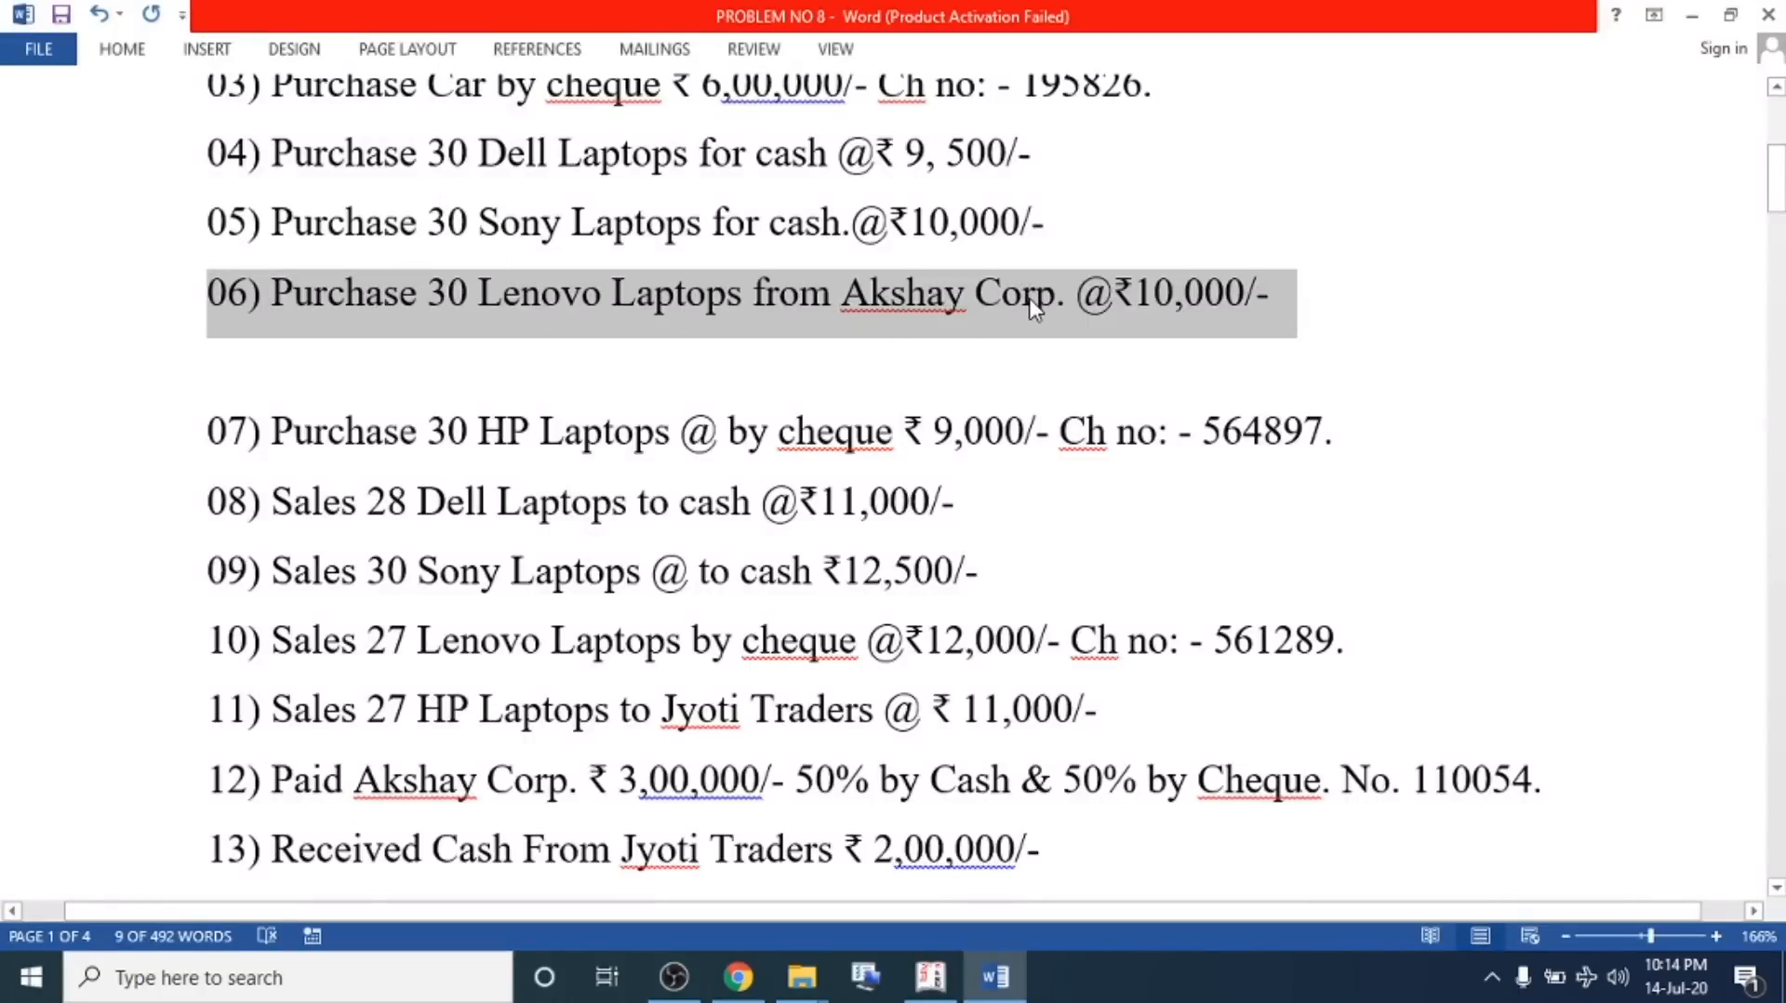
pyautogui.moveTo(1294, 296); pyautogui.dragTo(1135, 296)
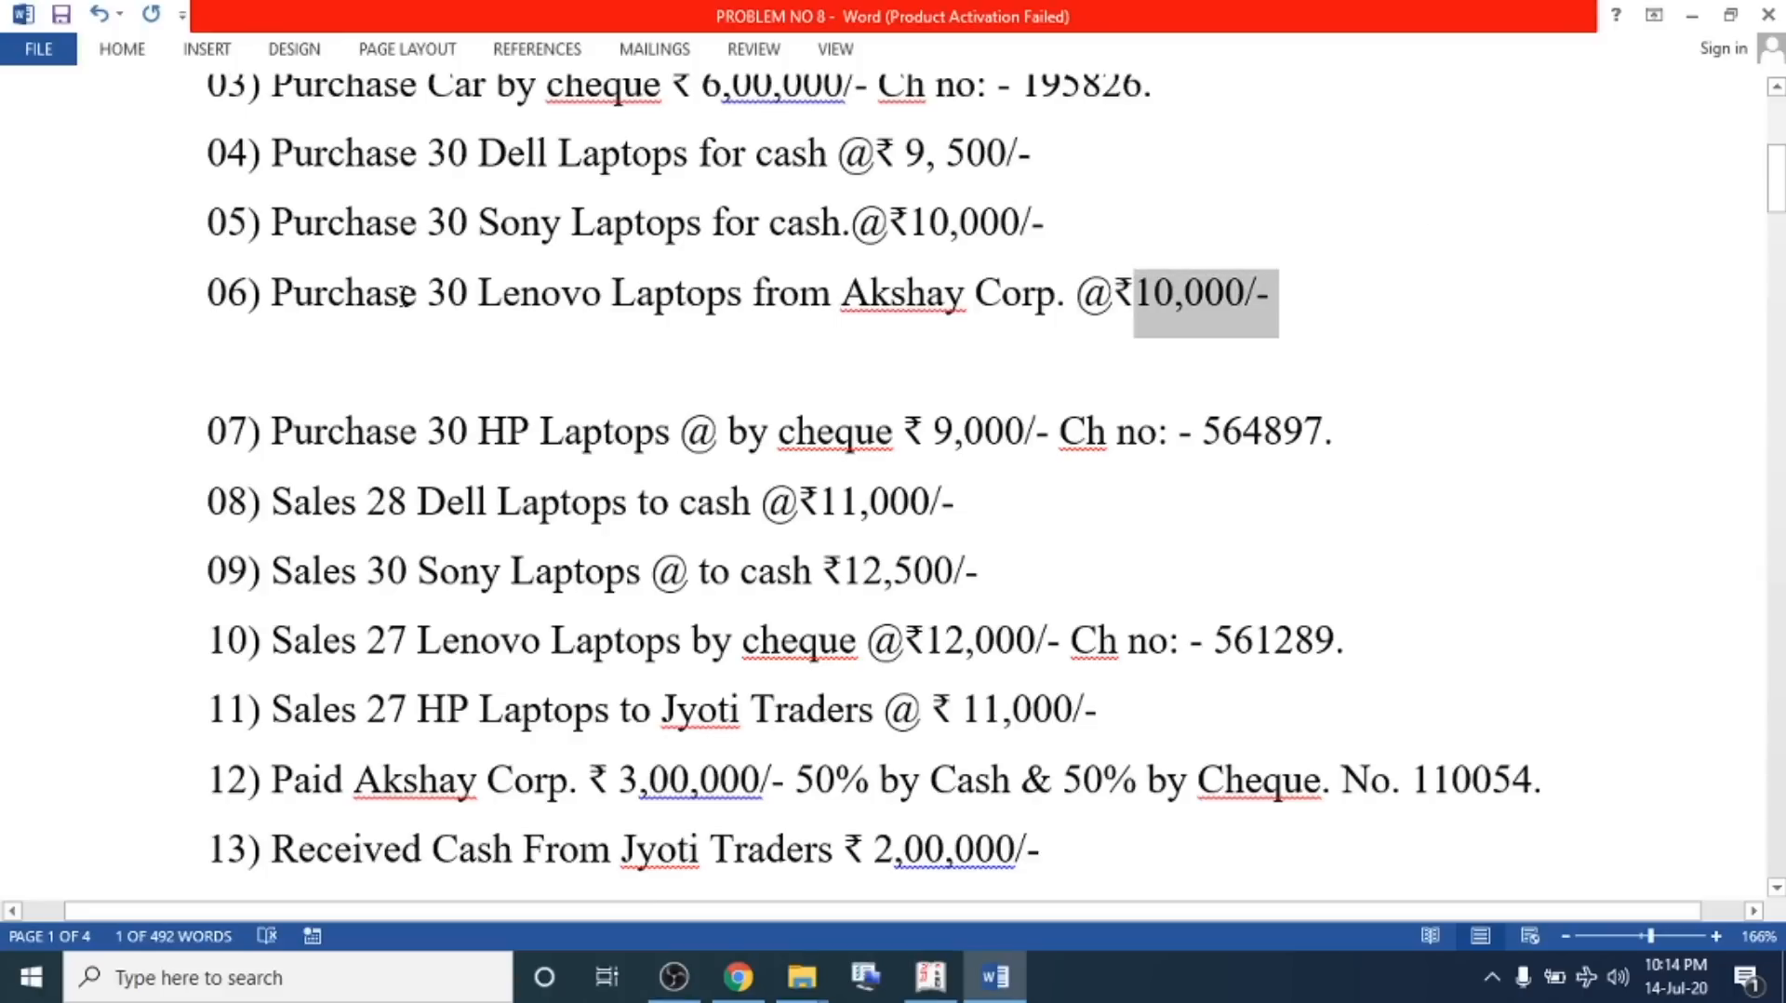
pyautogui.moveTo(430, 296); pyautogui.dragTo(956, 309)
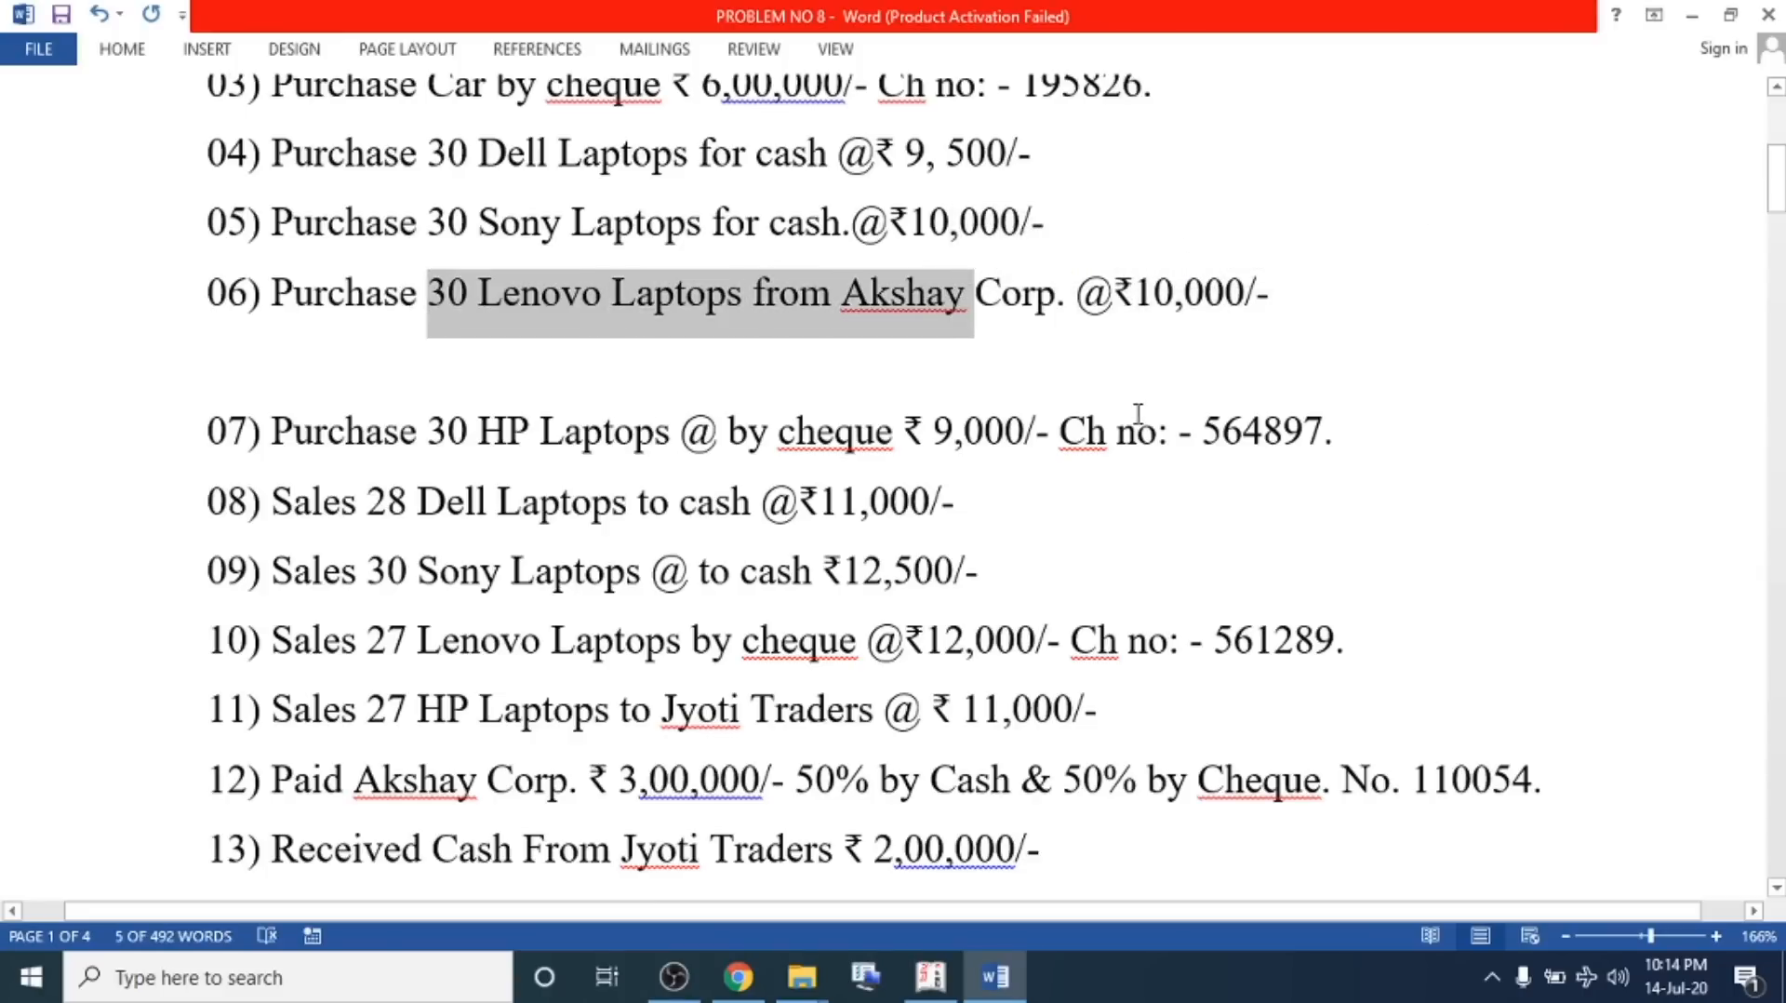
# Create the ledger Akshay Co. under Sundry Creditors and use it as the purchase voucher's party
pyautogui.hotkey('alt', 'Tab')
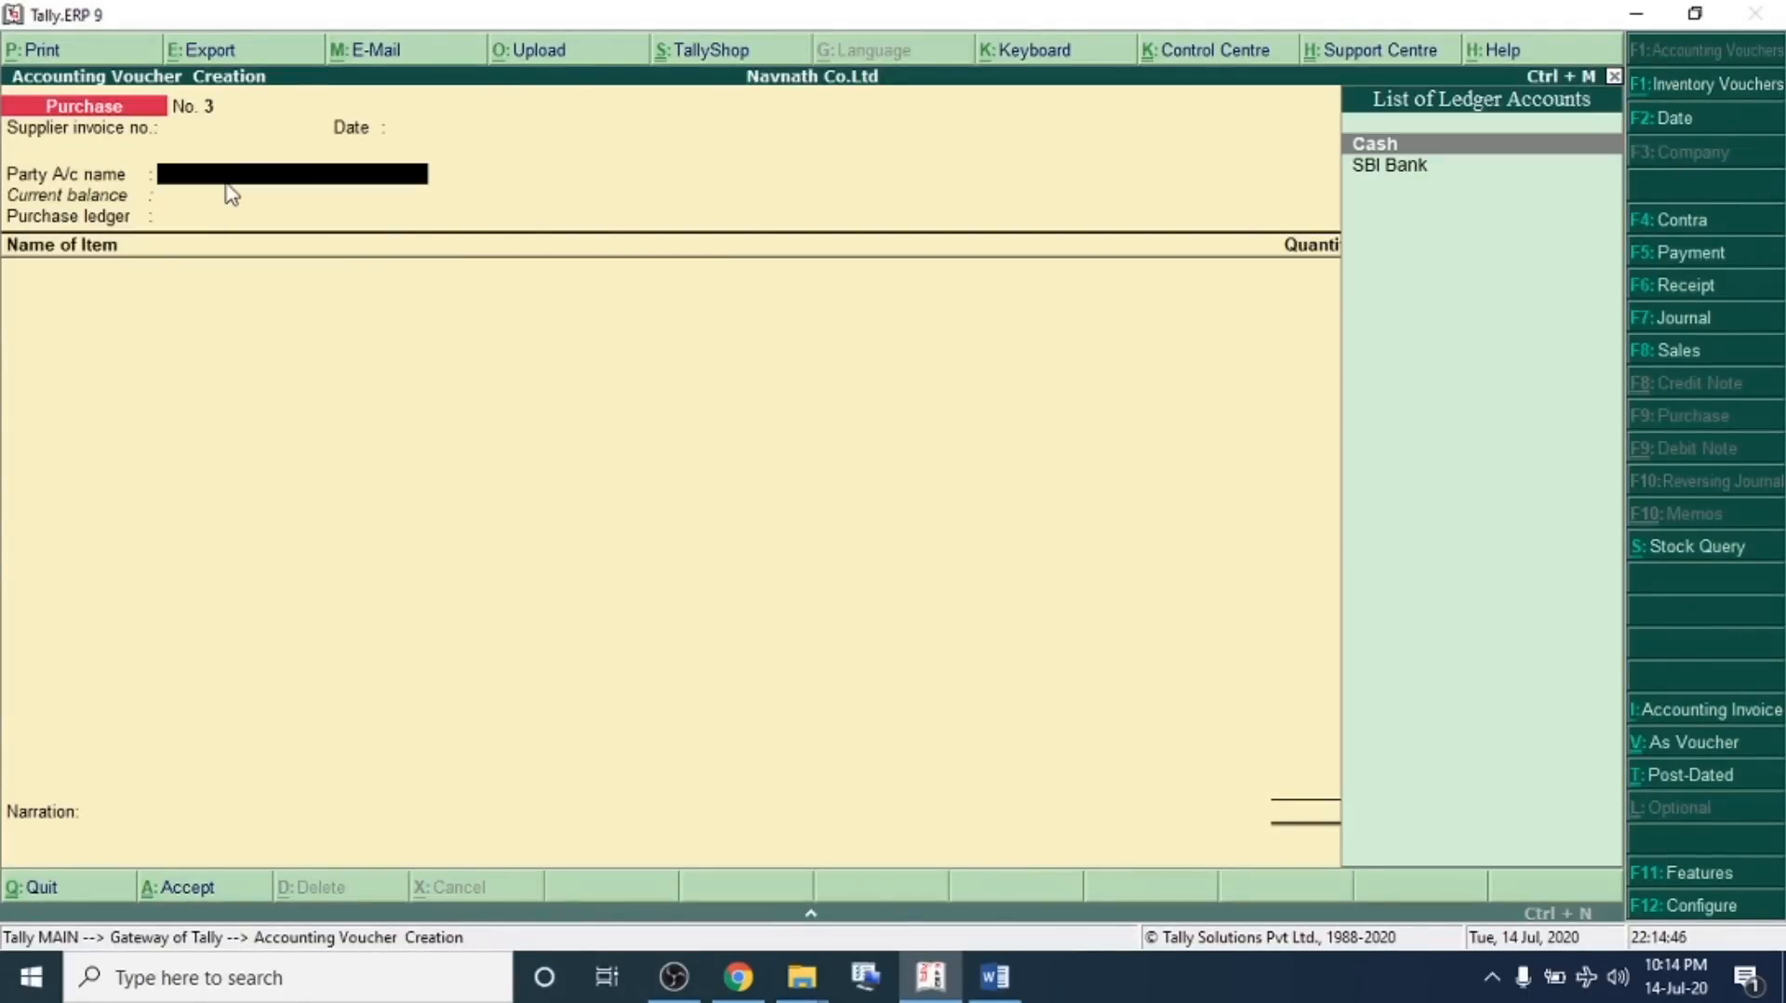
pyautogui.hotkey('alt', 'c')
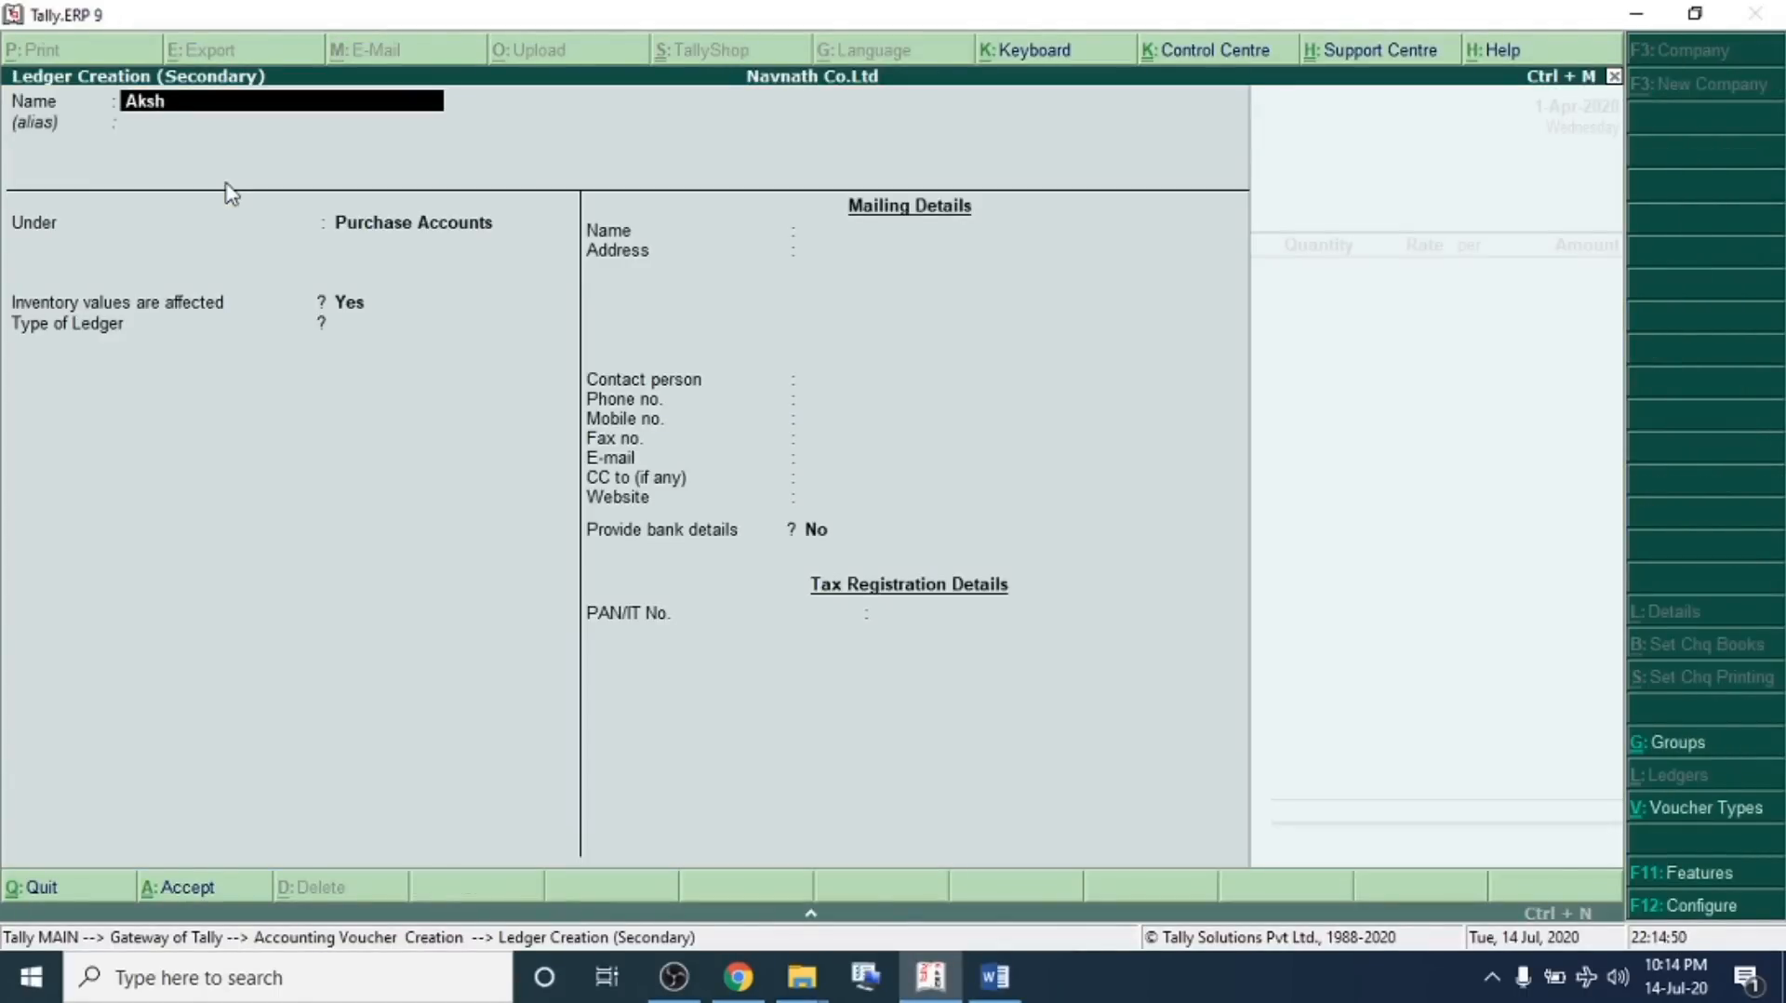
pyautogui.press('Return')
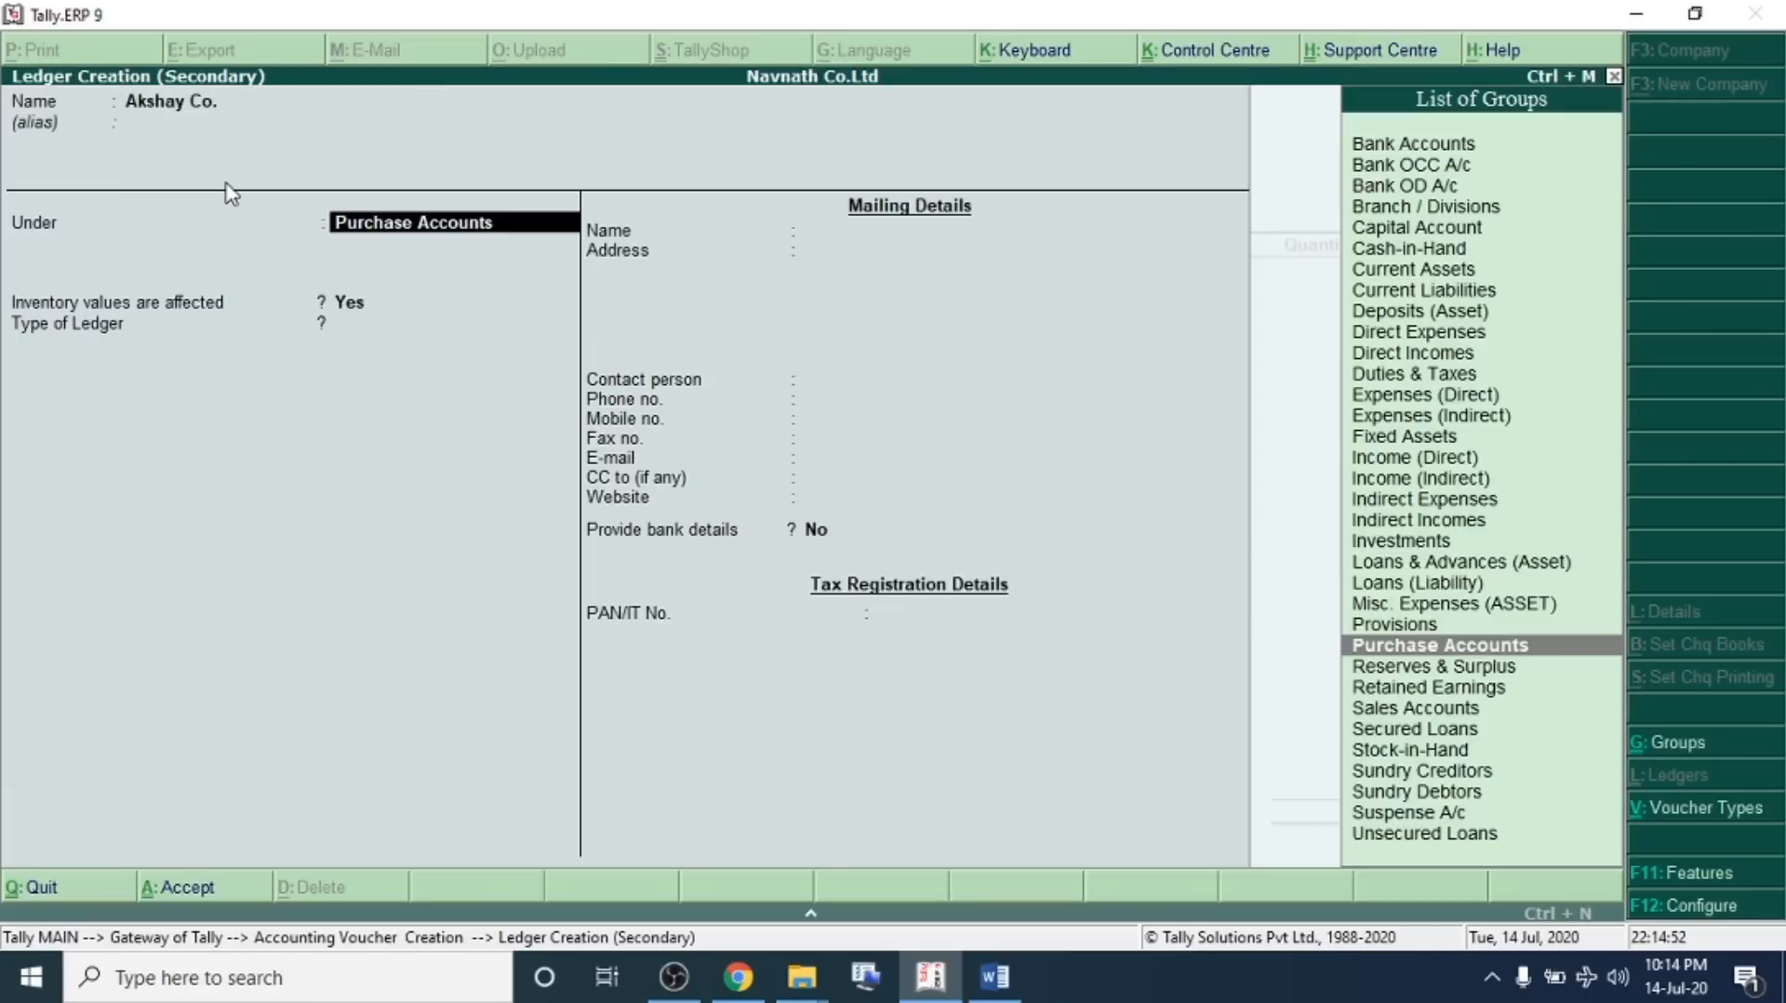
pyautogui.write('Sundry Creditors')
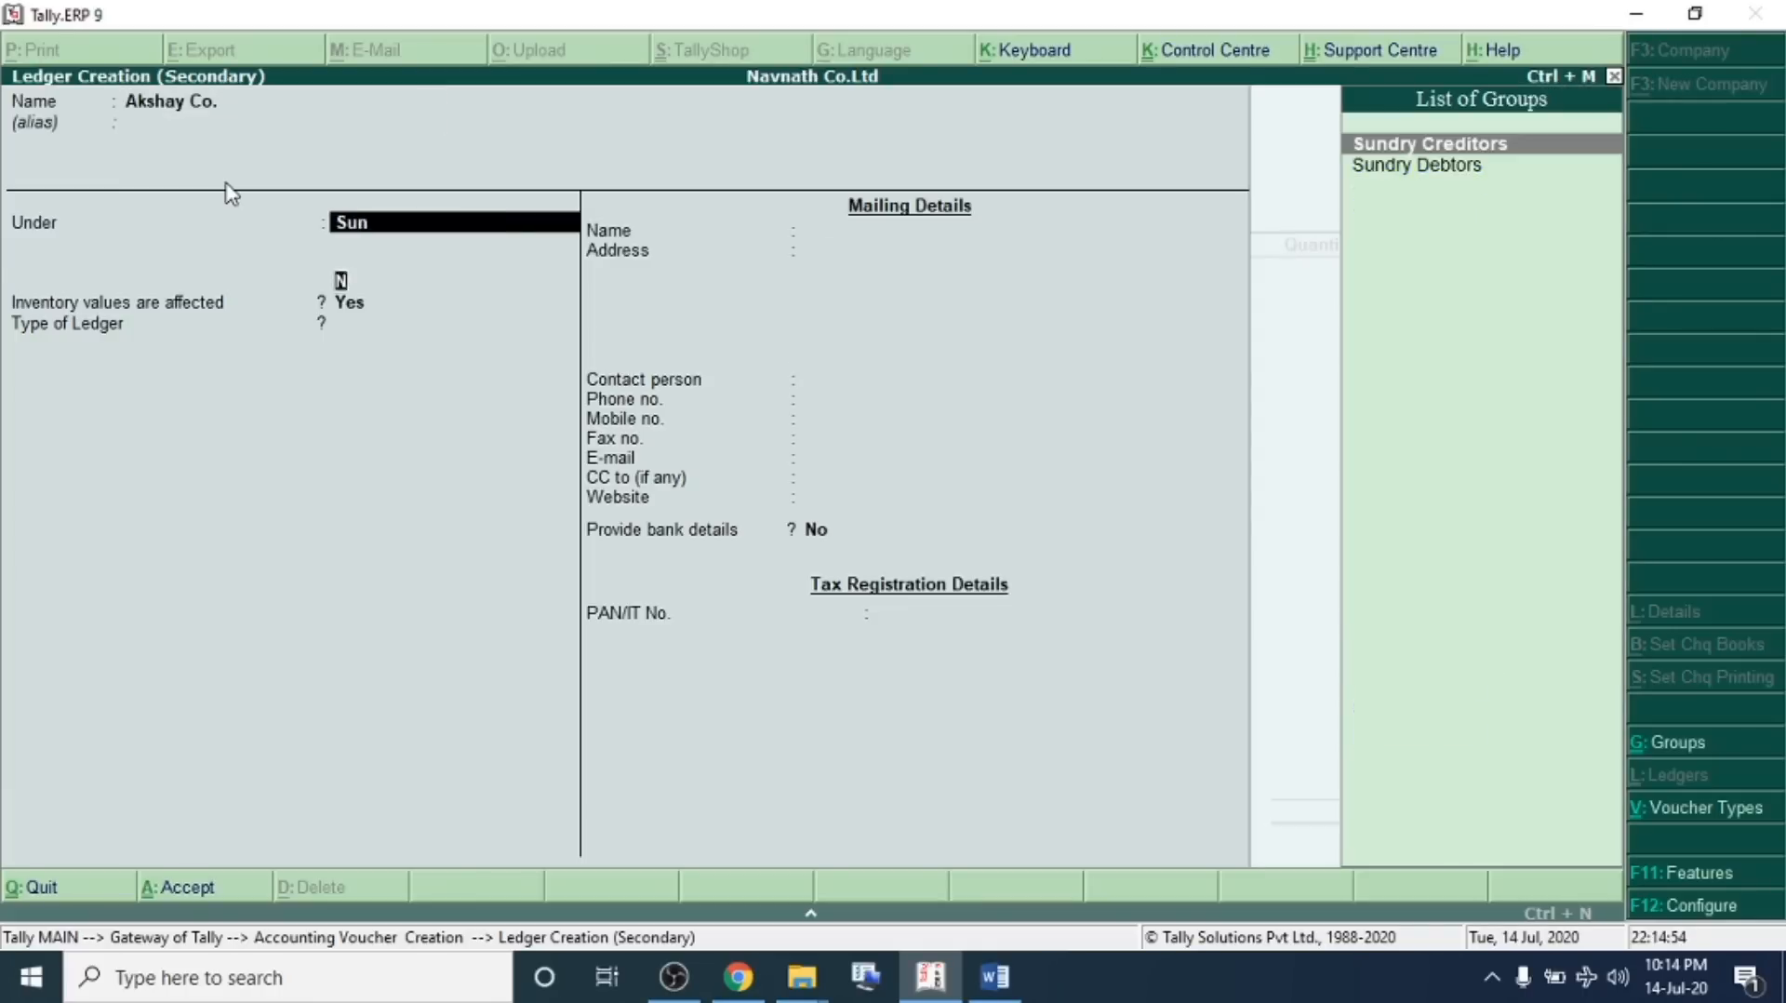
pyautogui.press('Return')
pyautogui.hotkey('ctrl', 'a')
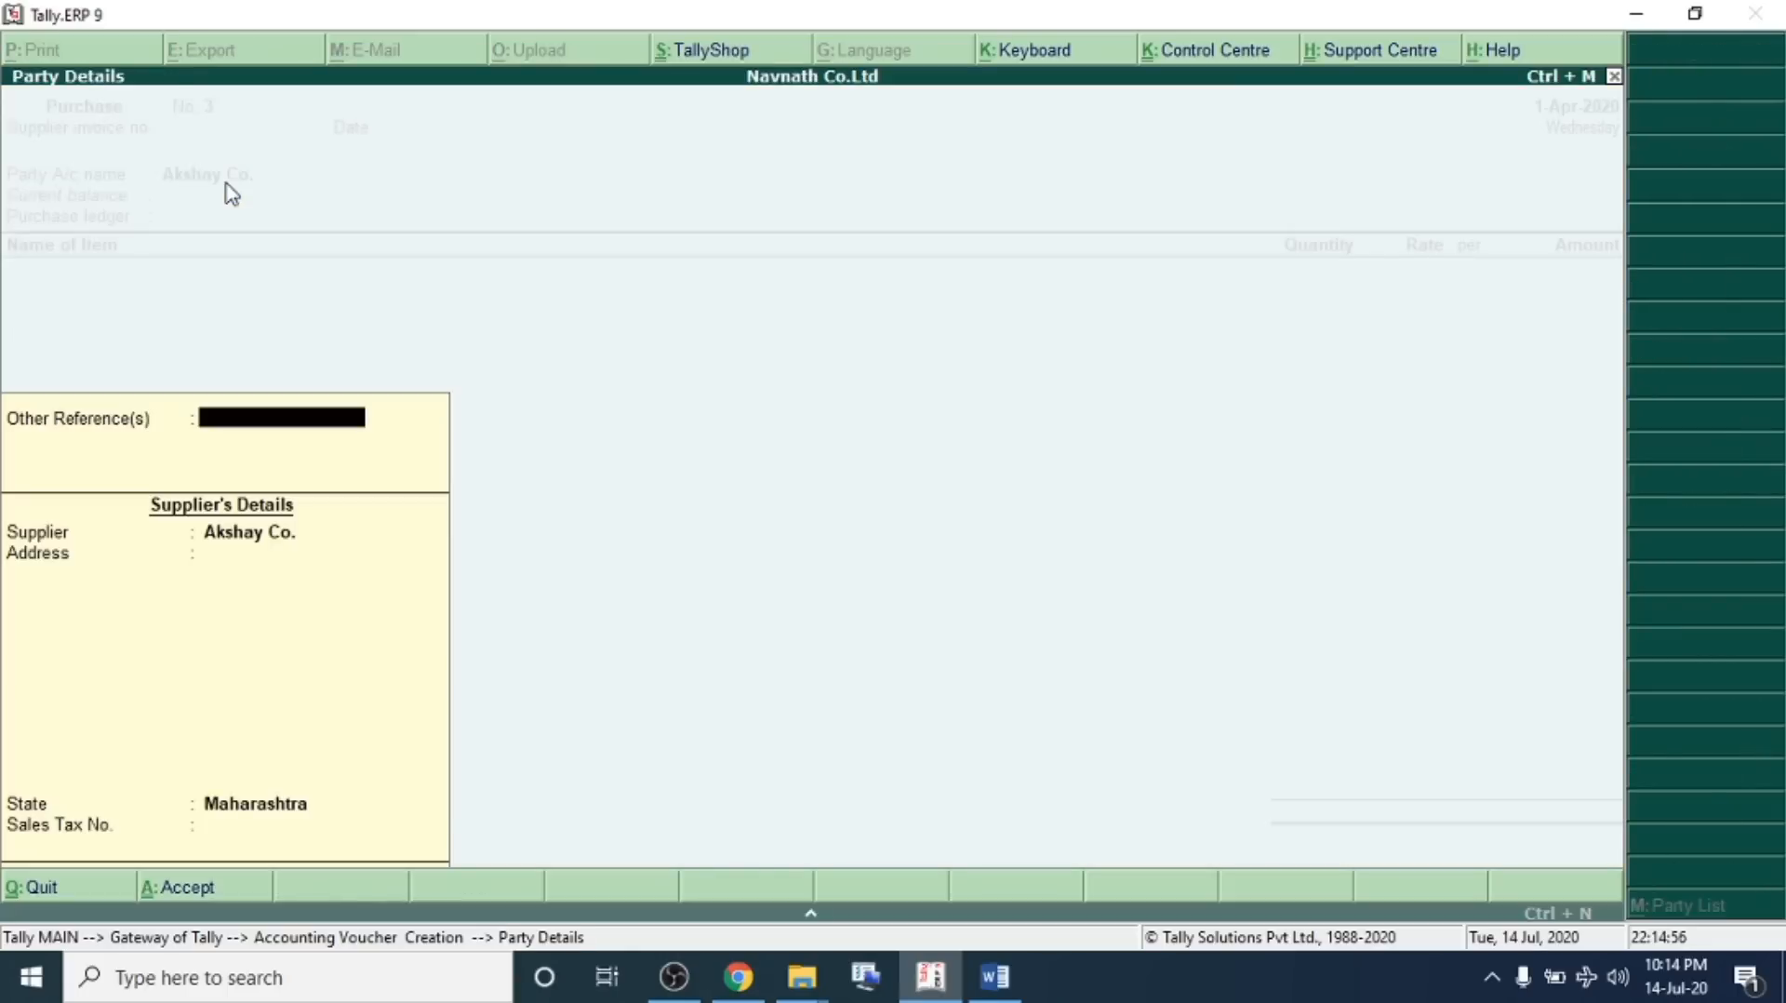
pyautogui.press('Return')
pyautogui.press('Return')
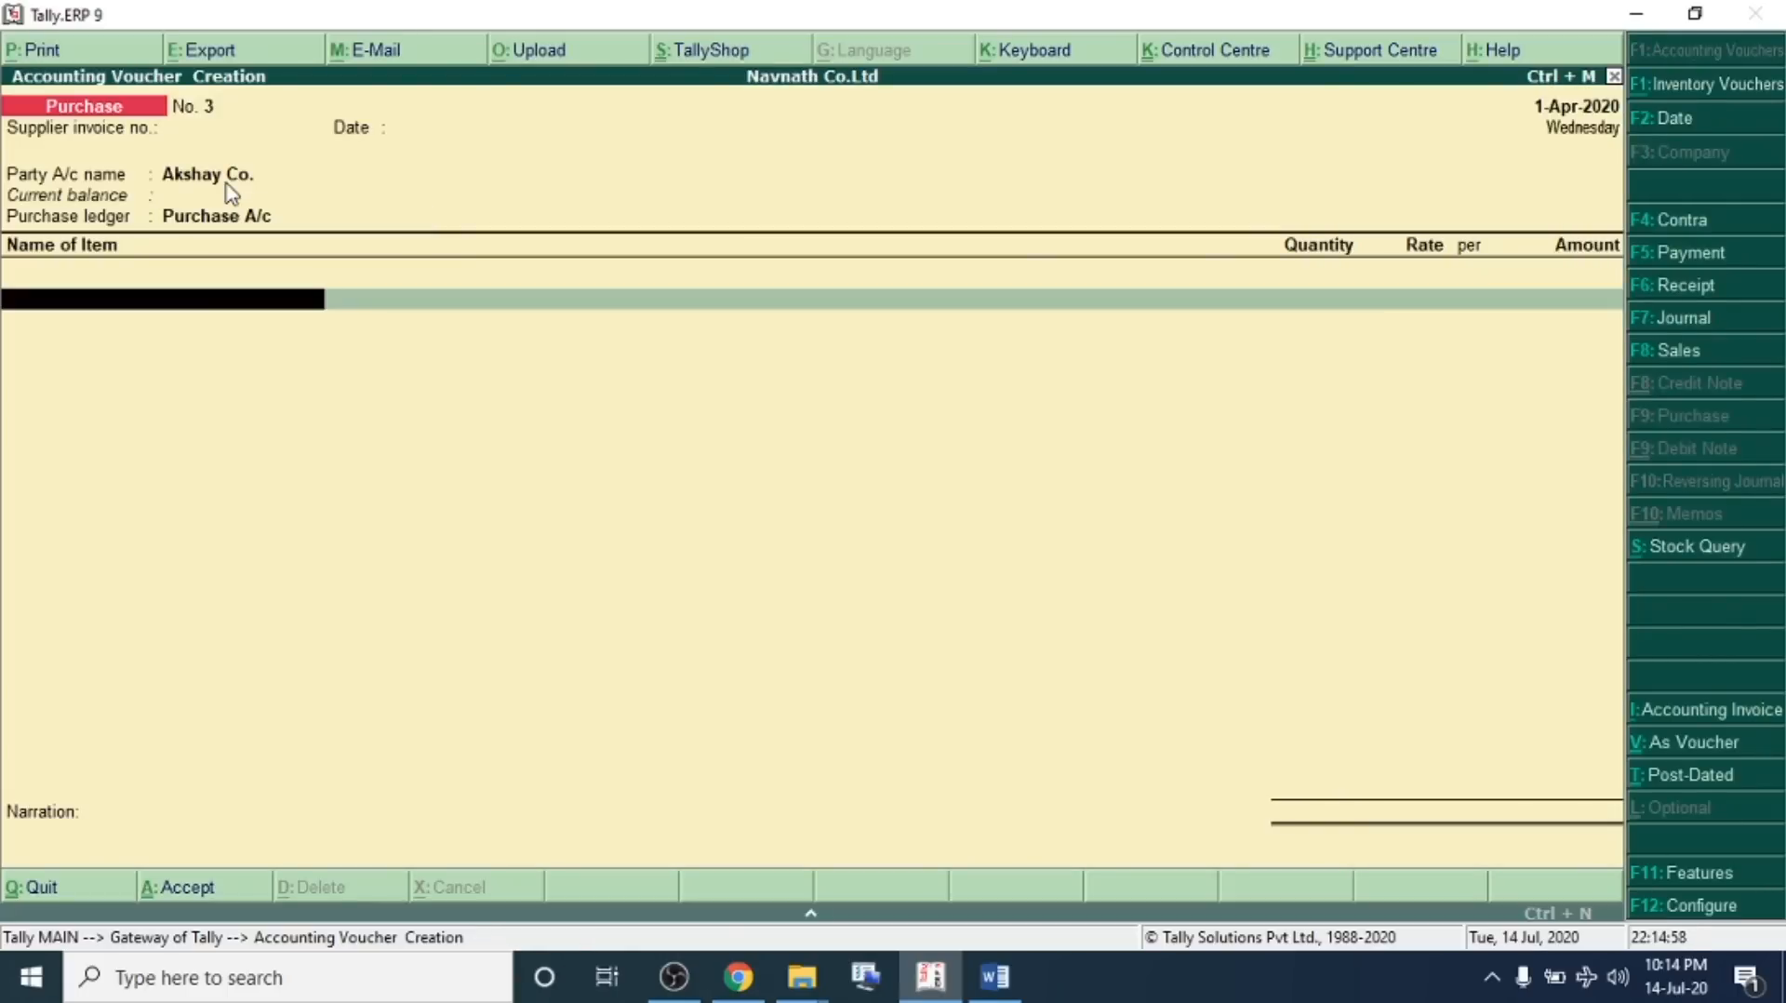
# Create the stock item Lenovo Laptop under the Electronics group with the unit Nos
pyautogui.hotkey('alt', 'c')
pyautogui.write('Lenovo Laptop')
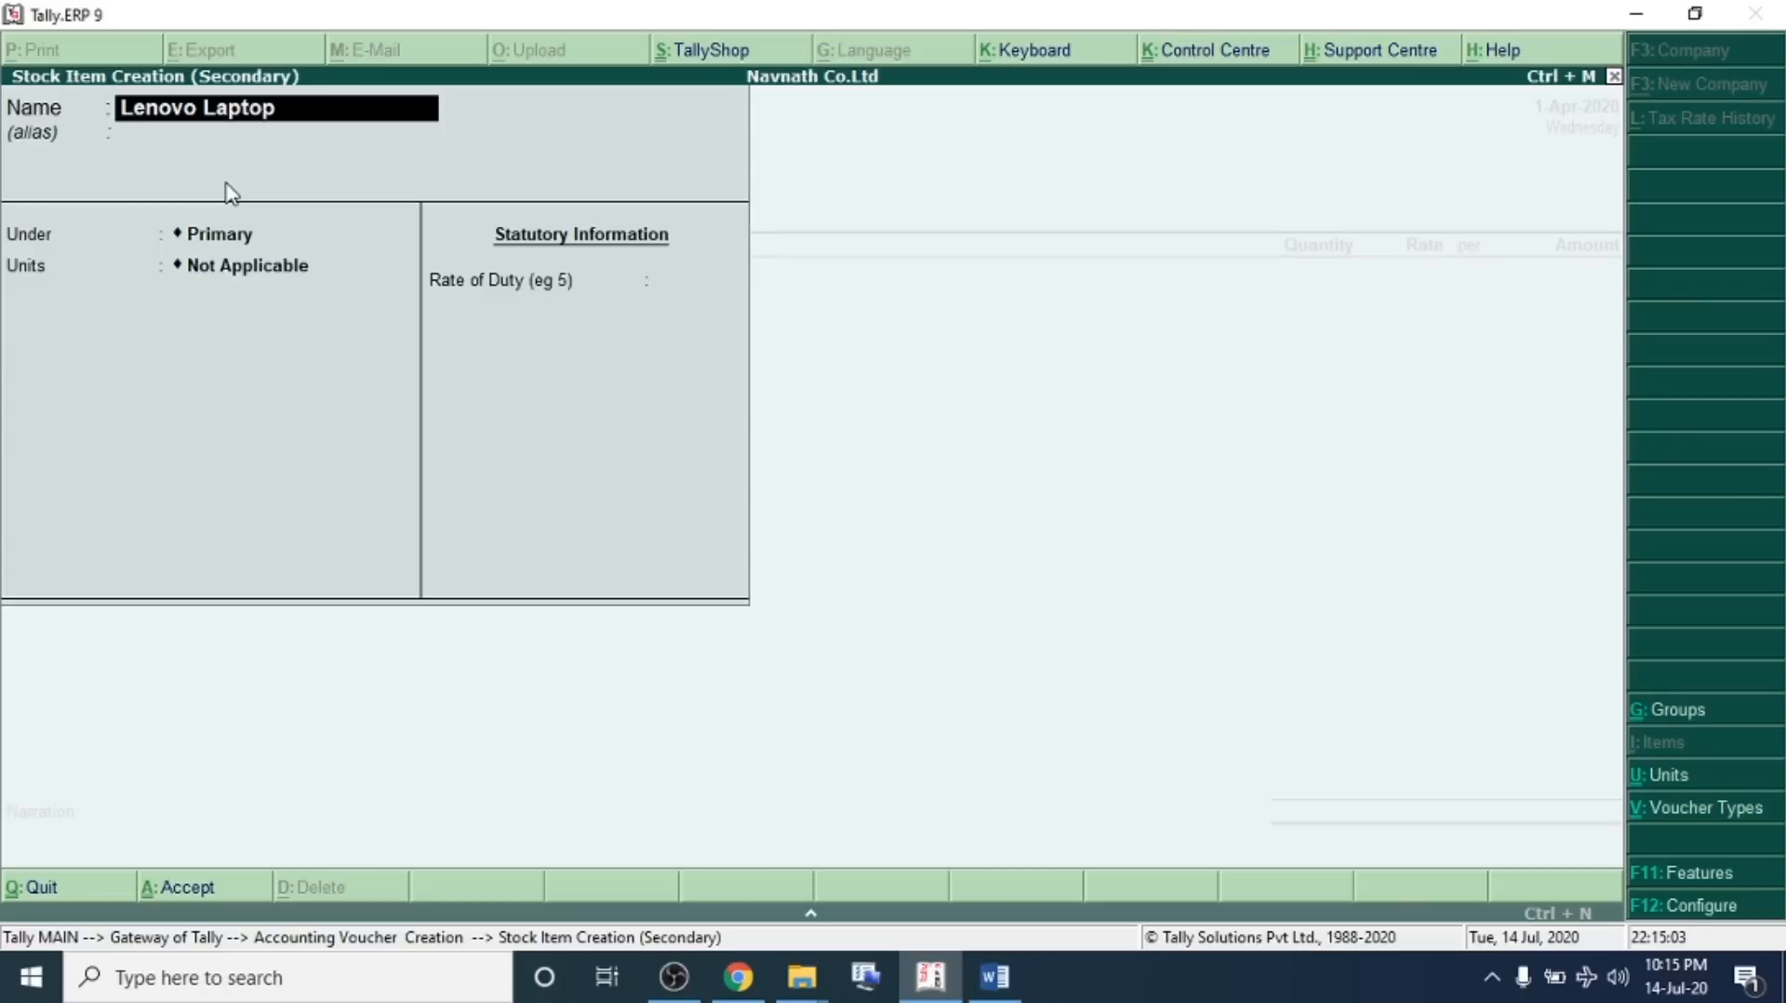
pyautogui.press('Return')
pyautogui.press('Return')
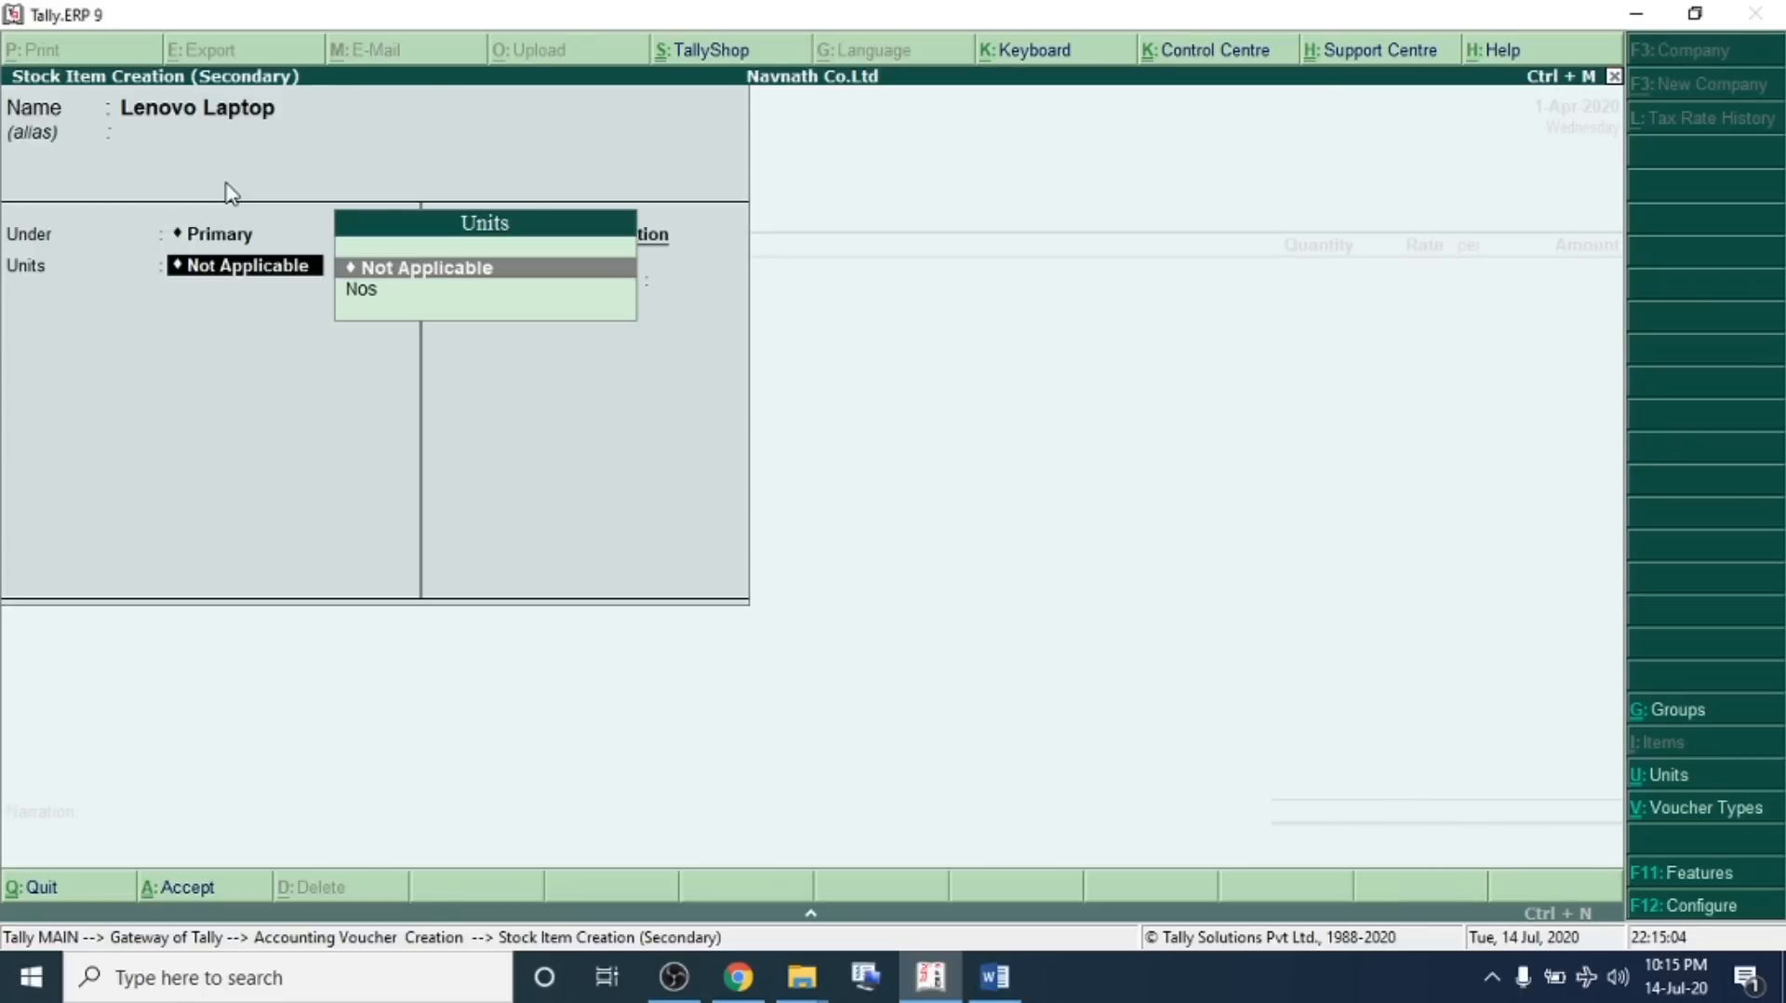
pyautogui.press('BackSpace')
pyautogui.press('Down')
pyautogui.press('Return')
pyautogui.press('Down')
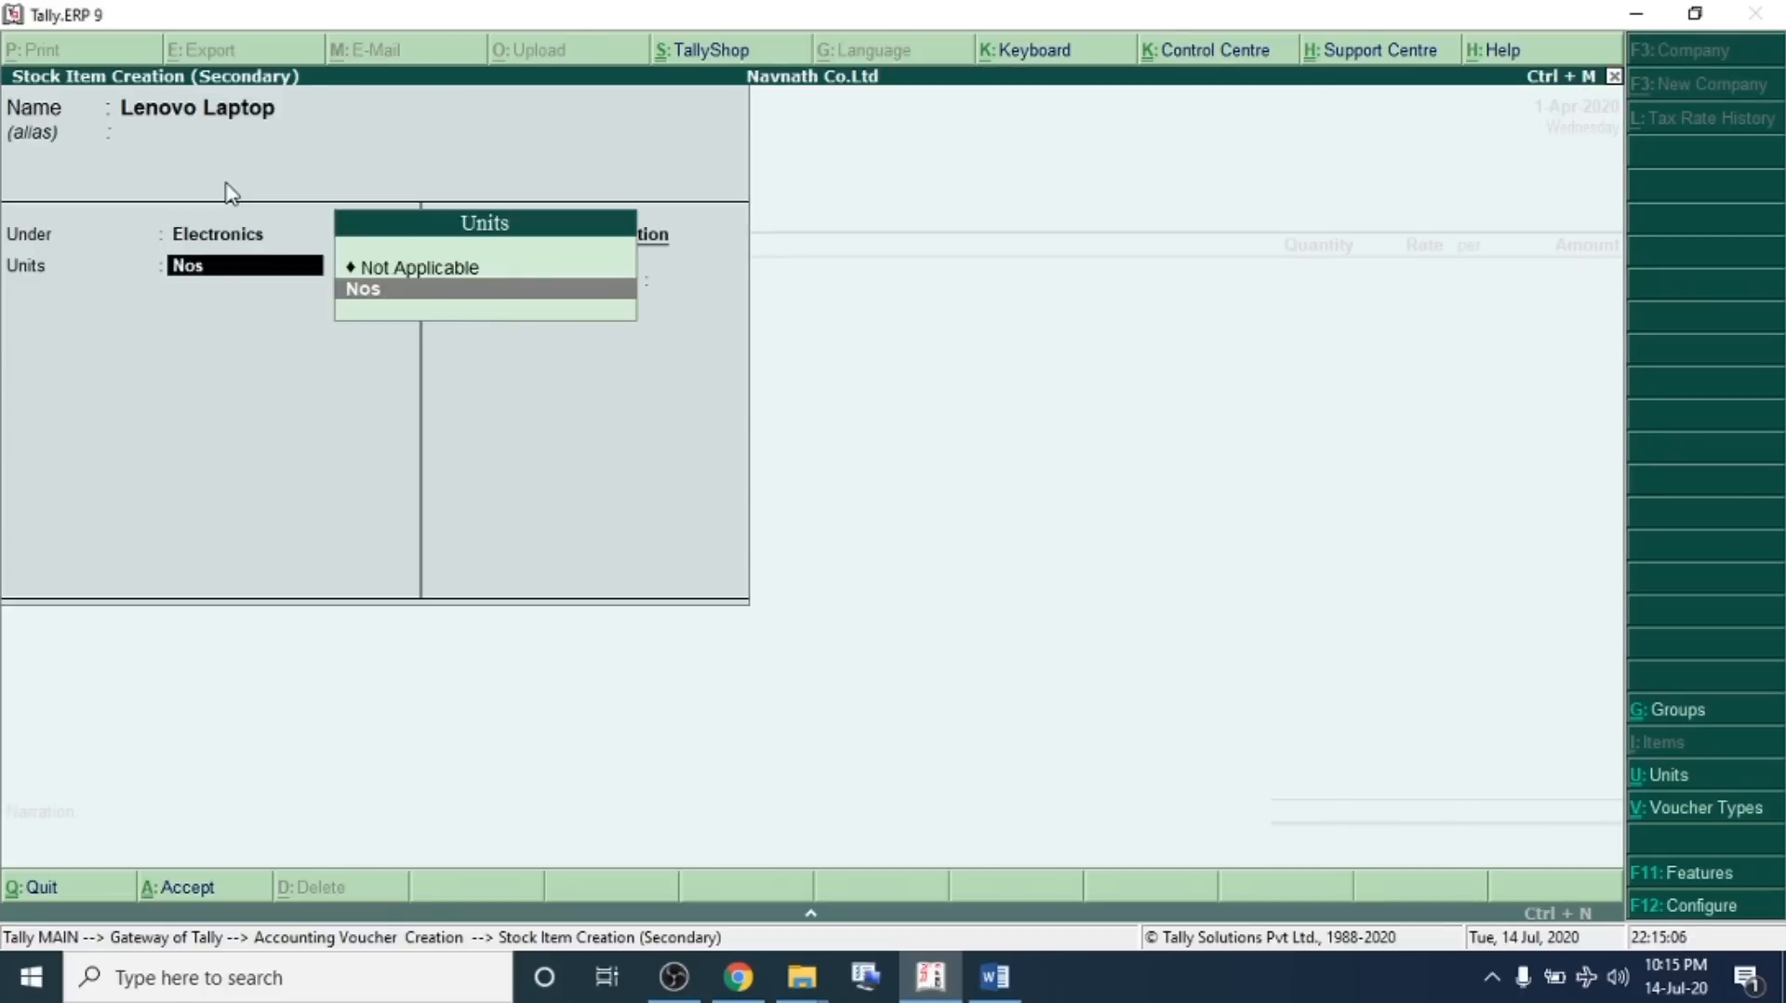
pyautogui.press('Return')
pyautogui.hotkey('ctrl', 'a')
# Enter 30 Nos of Lenovo Laptop at a rate of 10,000 and save the purchase voucher
pyautogui.write('30')
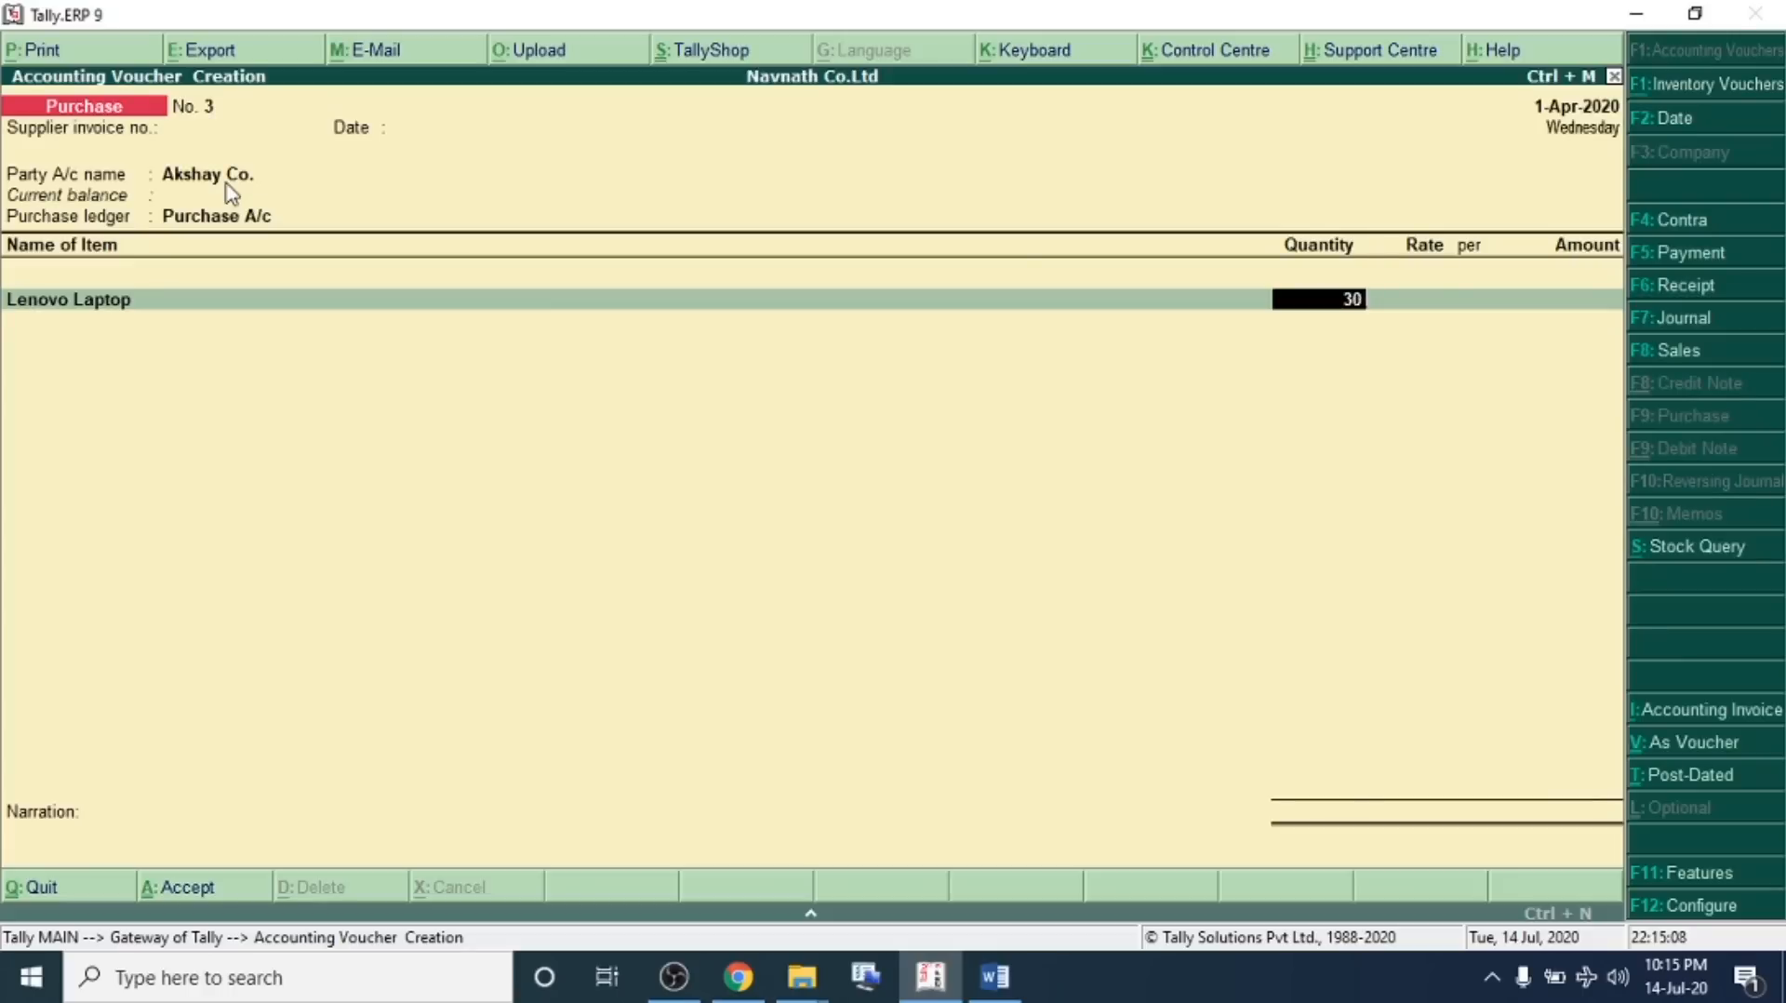
pyautogui.press('Return')
pyautogui.write('10,000')
pyautogui.press('Return')
pyautogui.press('Return')
pyautogui.press('Return')
pyautogui.press('Return')
# In the problem sheet, insert a blank line below transaction 07 and highlight its details
pyautogui.press('Return')
pyautogui.press('Return')
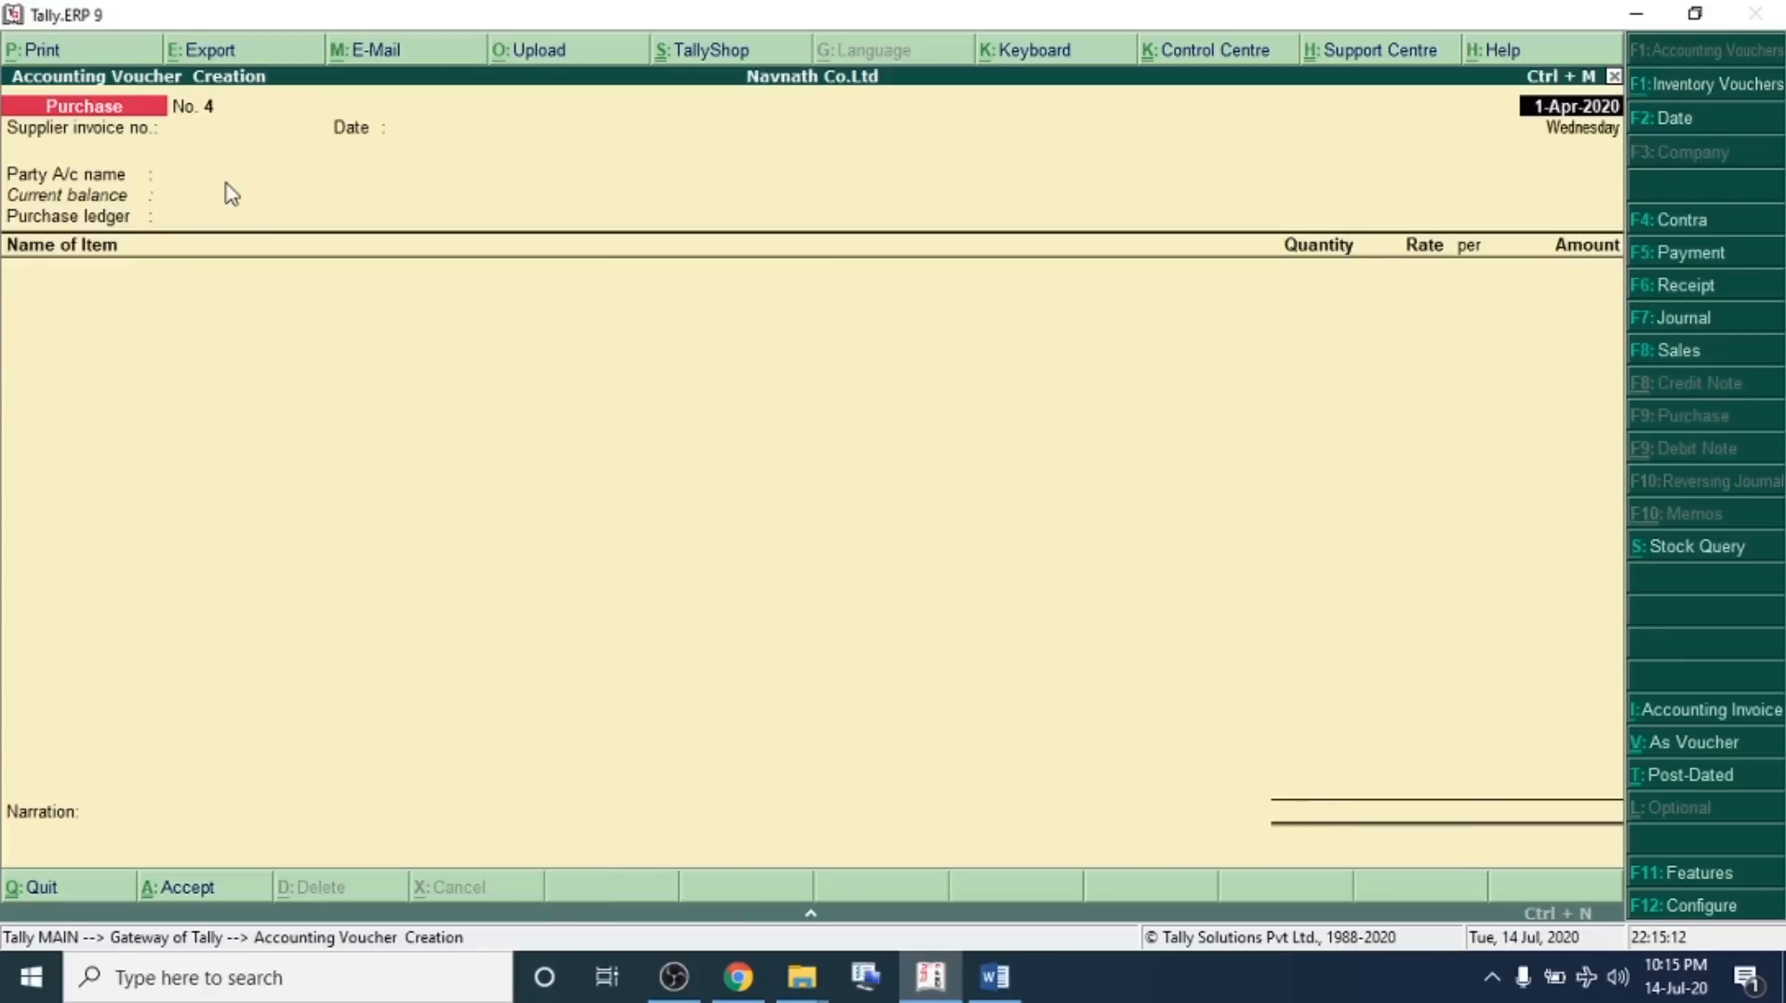
pyautogui.hotkey('alt', 'Tab')
pyautogui.click(698, 377)
pyautogui.click(1412, 431)
pyautogui.press('Return')
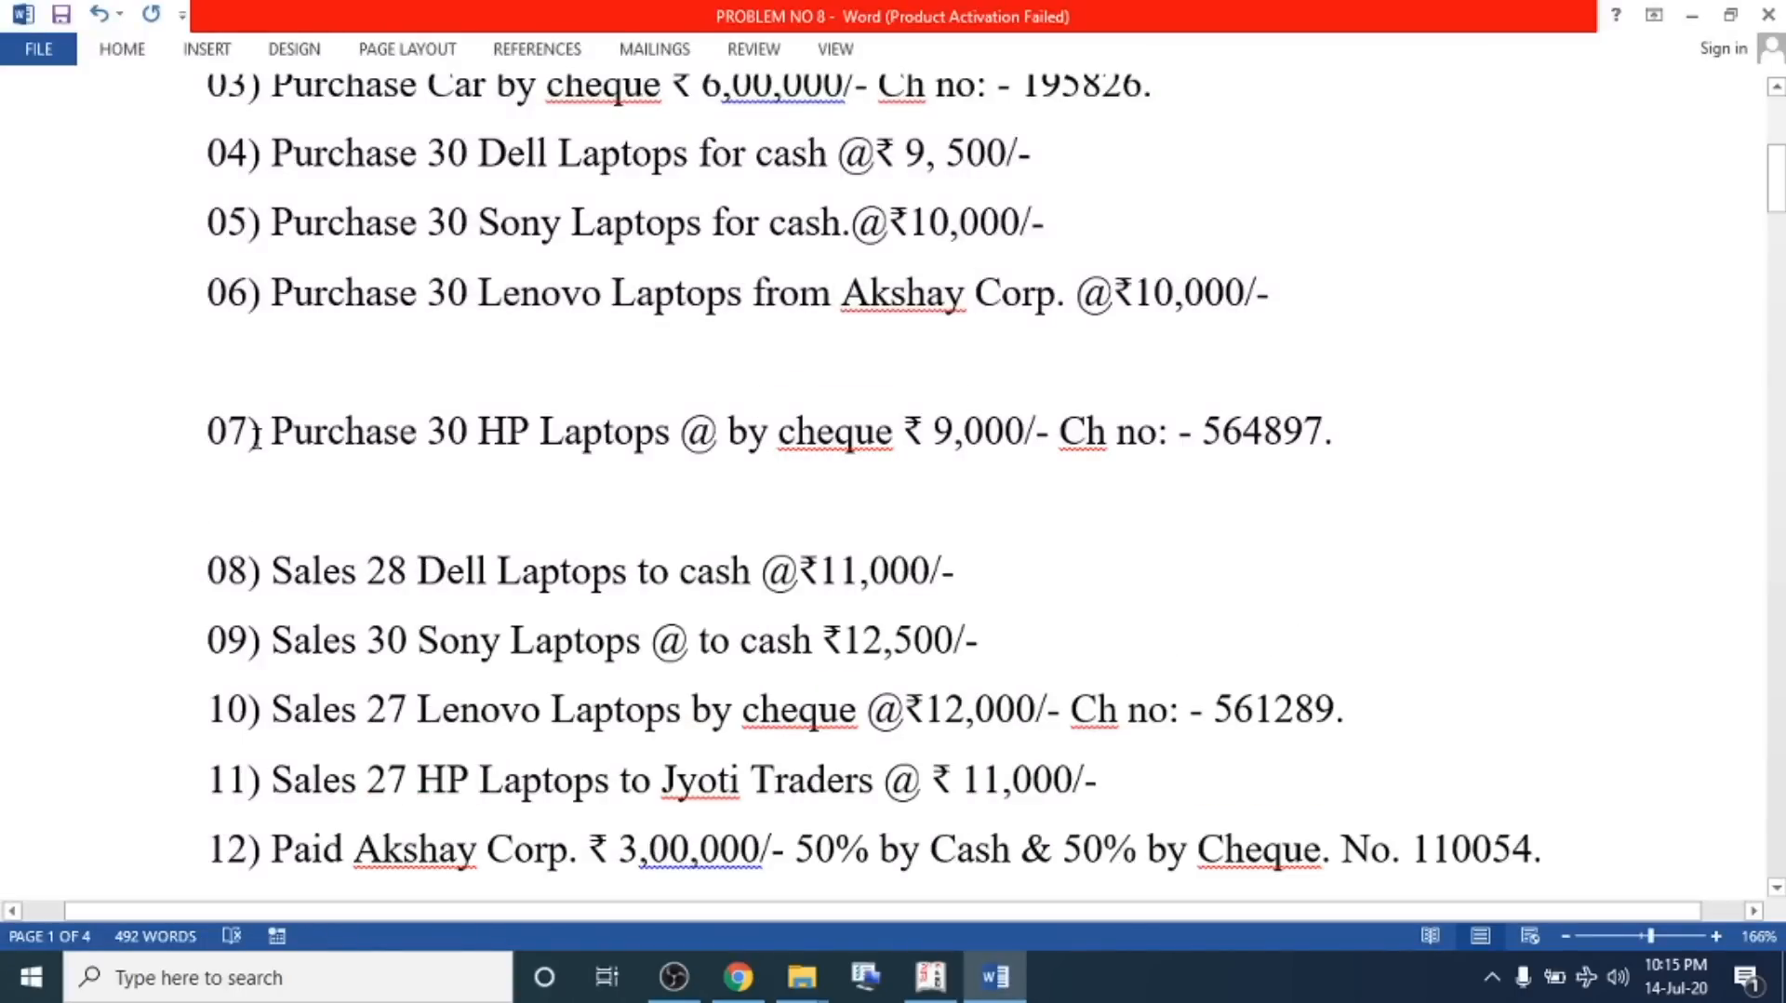
pyautogui.moveTo(252, 430); pyautogui.dragTo(1371, 443)
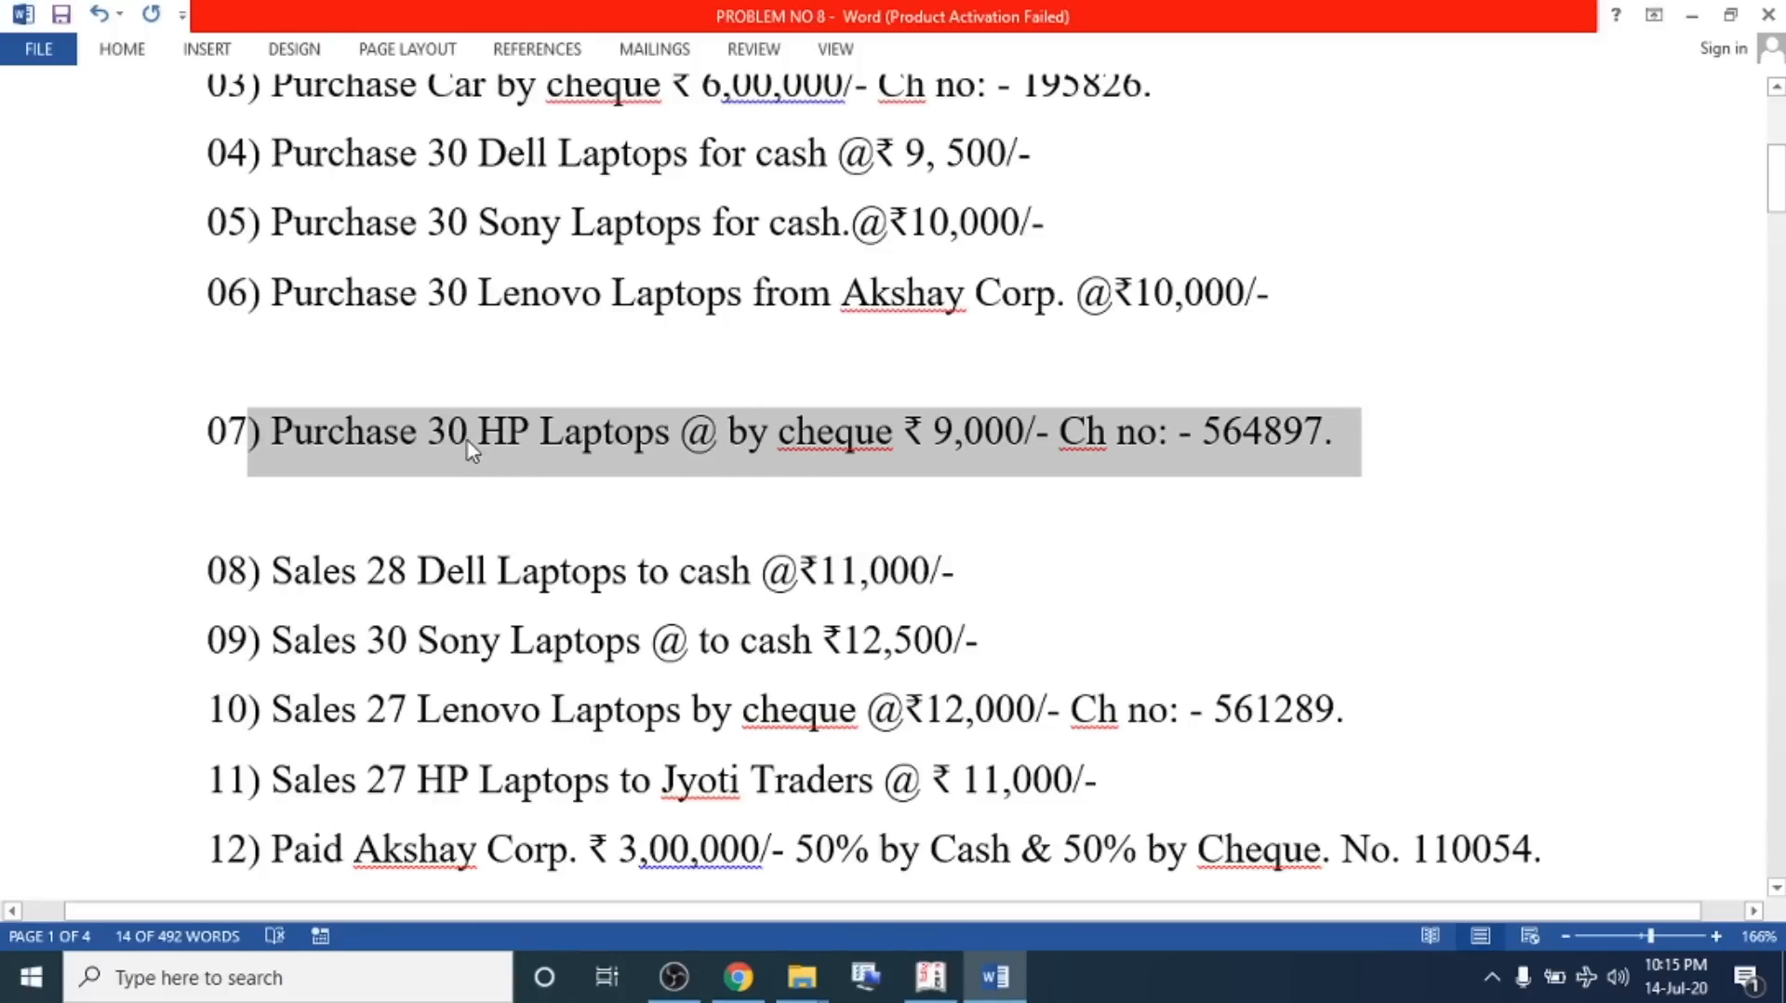
pyautogui.moveTo(437, 439); pyautogui.dragTo(1303, 432)
# Start a new purchase voucher with SBI Bank as the party and Purchase A/c as the purchase ledger
pyautogui.hotkey('alt', 'Tab')
pyautogui.press('Down')
pyautogui.press('Down')
pyautogui.press('Return')
pyautogui.press('Return')
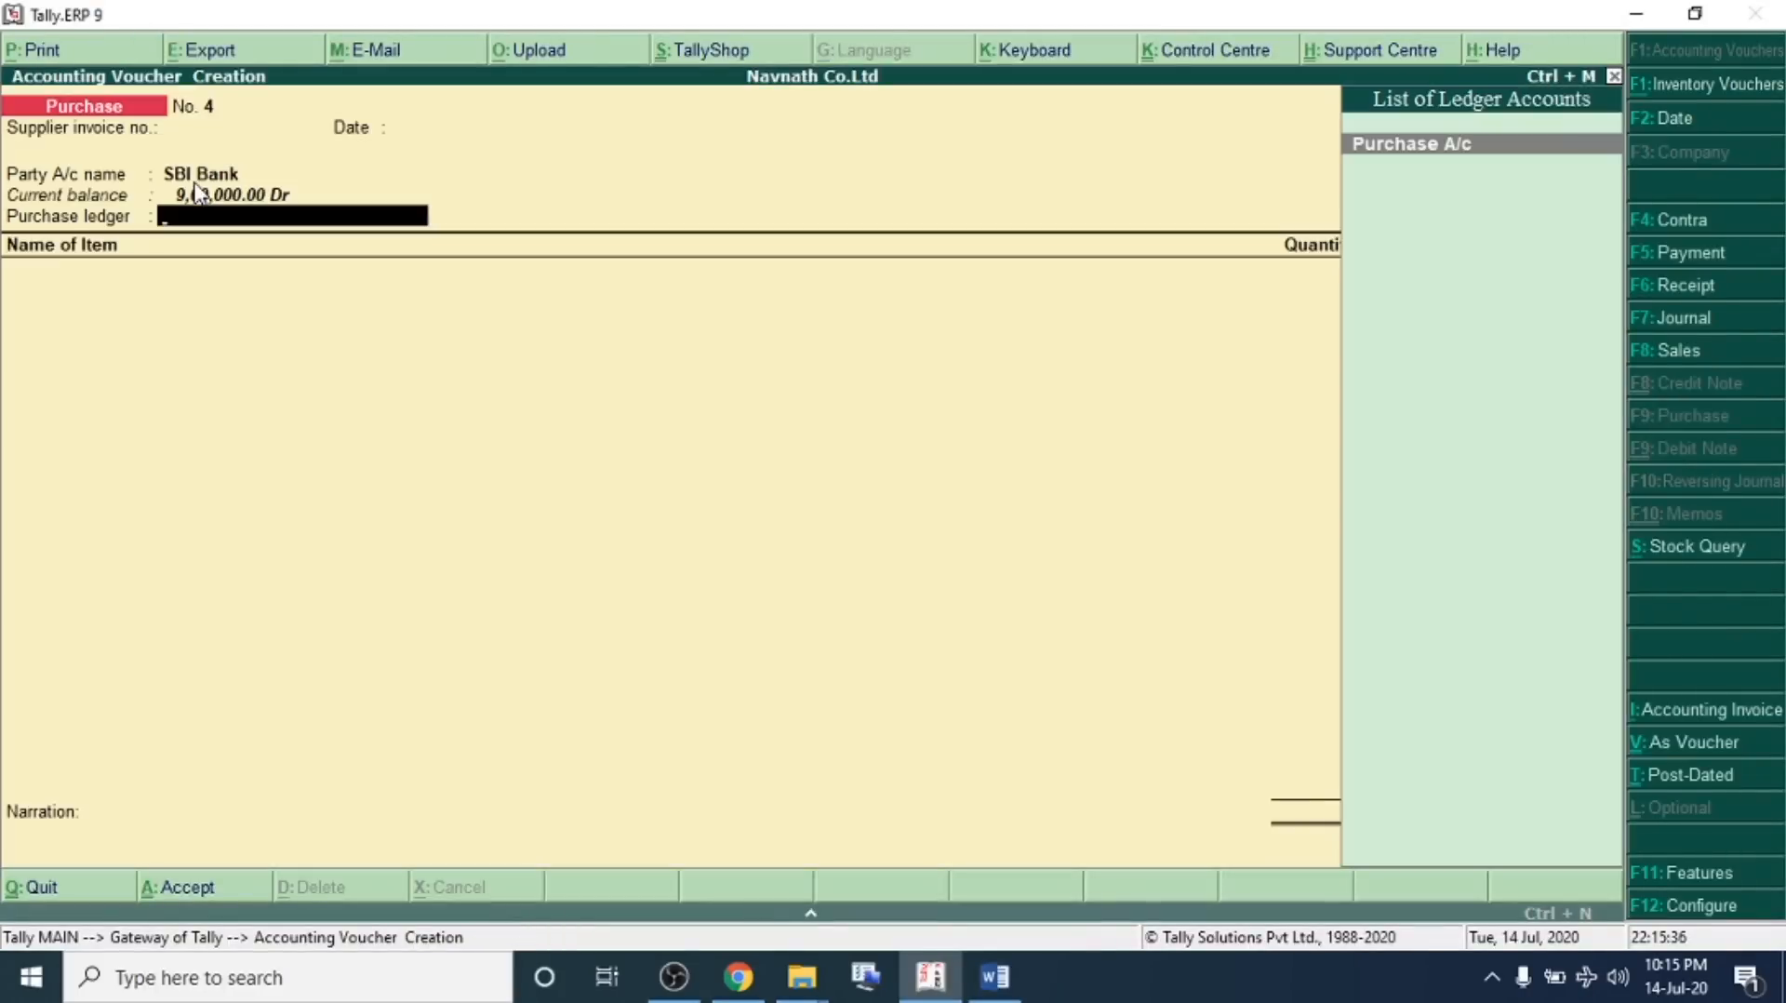
pyautogui.press('Return')
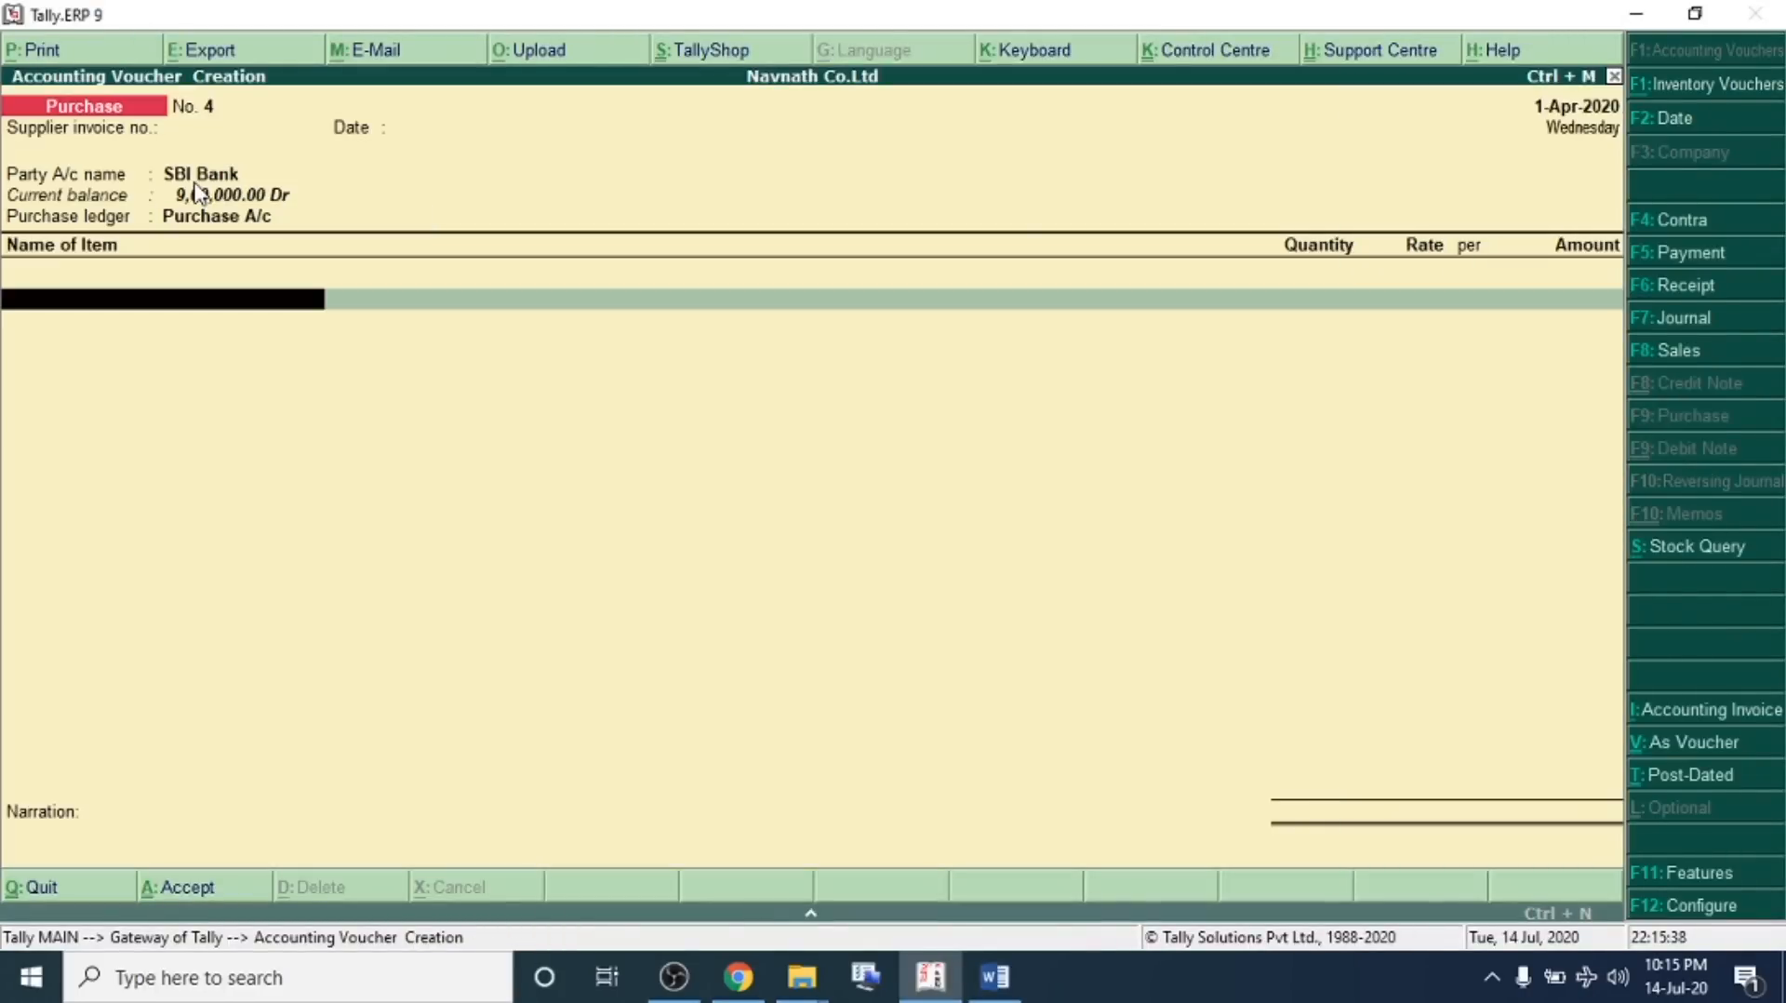
# Create the stock item Hp Laptop under the Electronics group with the unit Nos
pyautogui.hotkey('alt', 'c')
pyautogui.write('J')
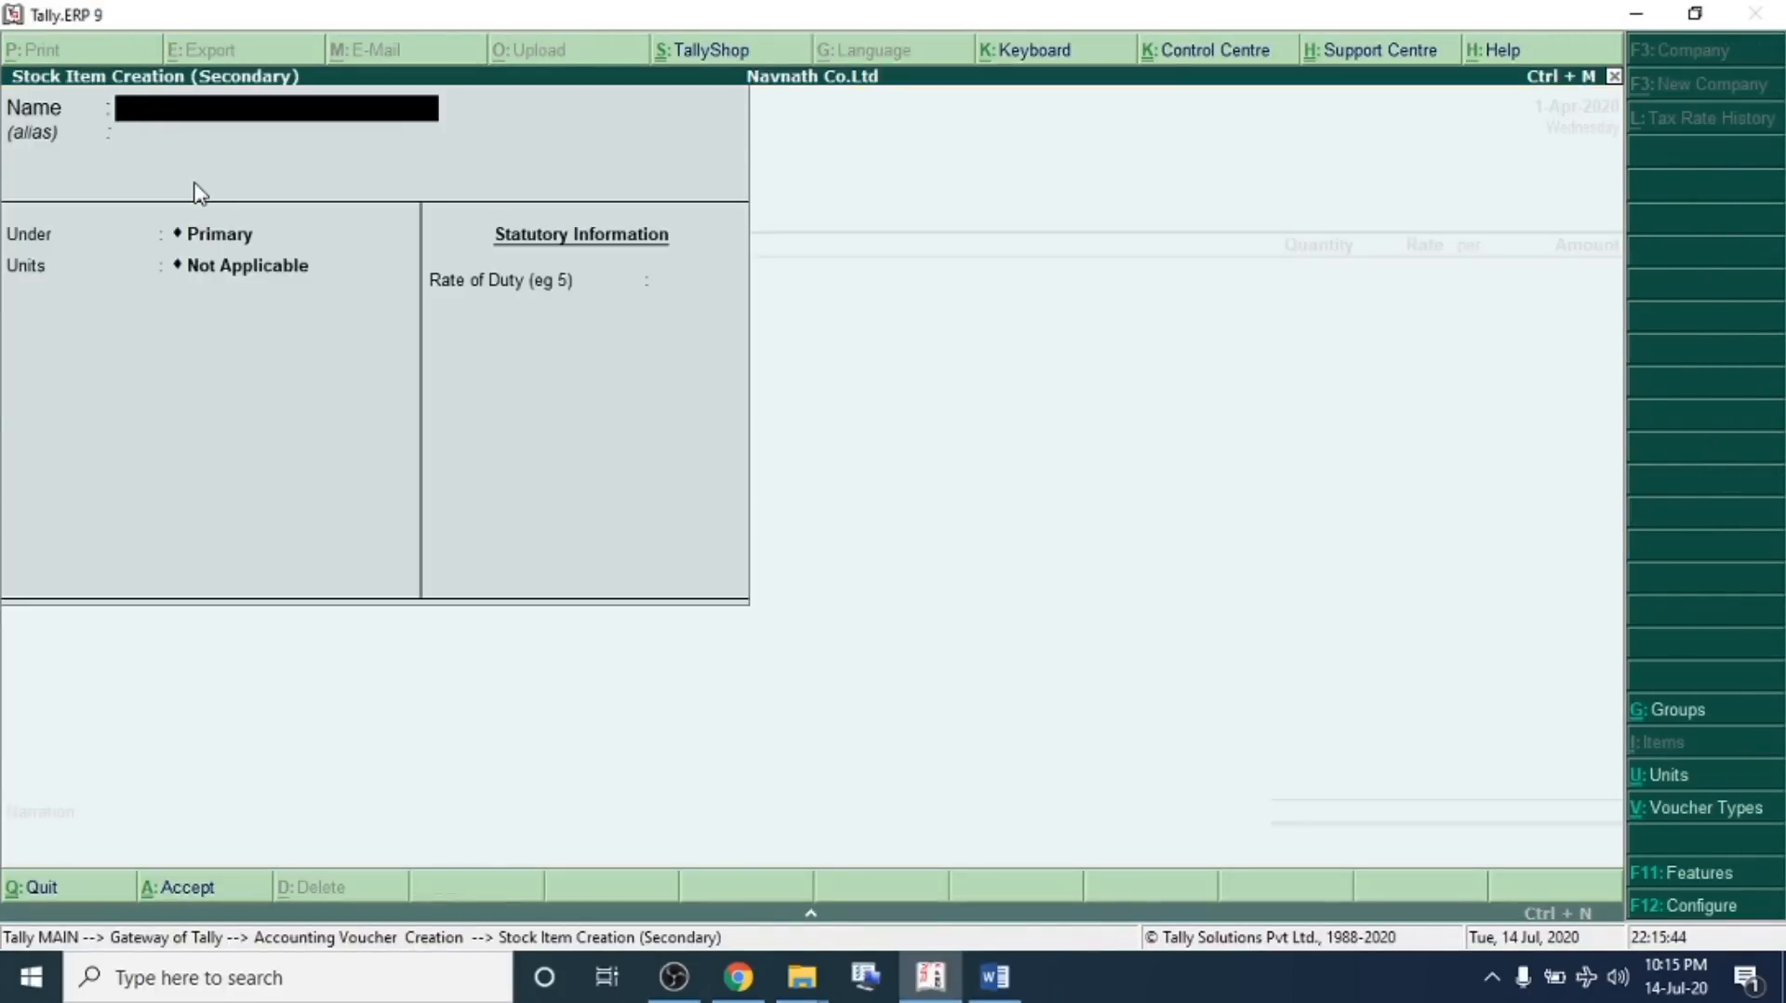
pyautogui.write('Hp Laptop')
pyautogui.press('Return')
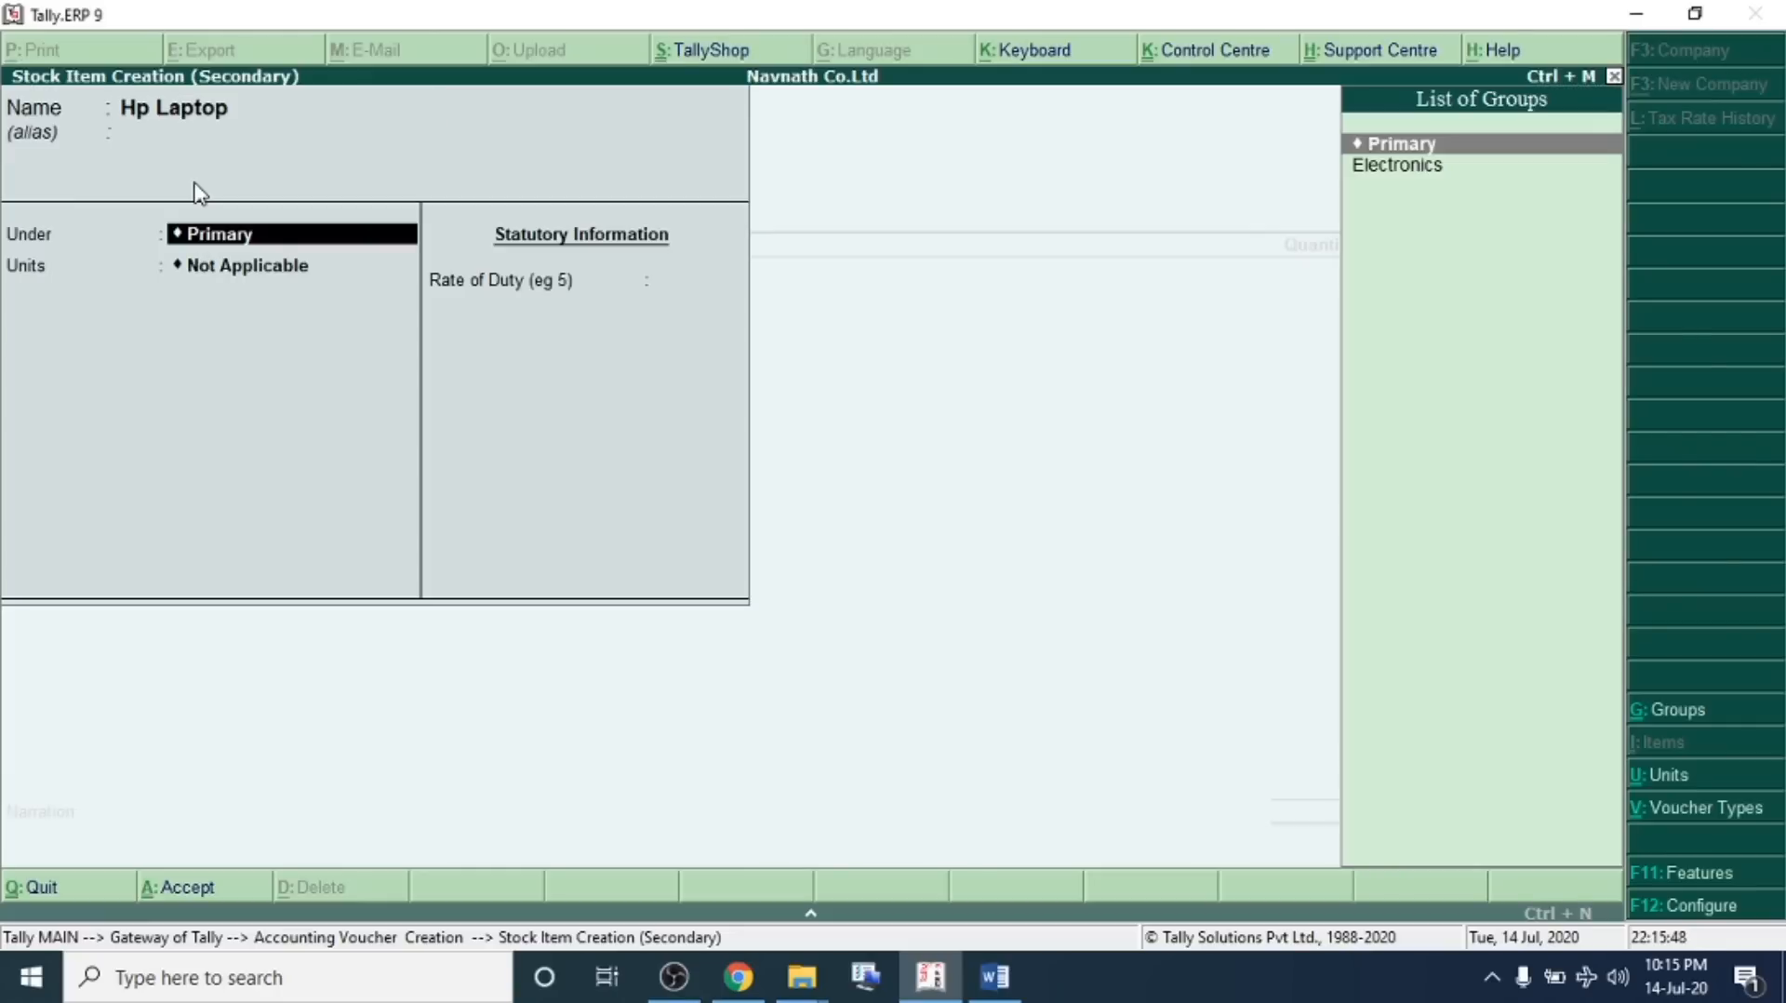
pyautogui.press('Down')
pyautogui.press('Return')
pyautogui.press('Down')
pyautogui.press('Return')
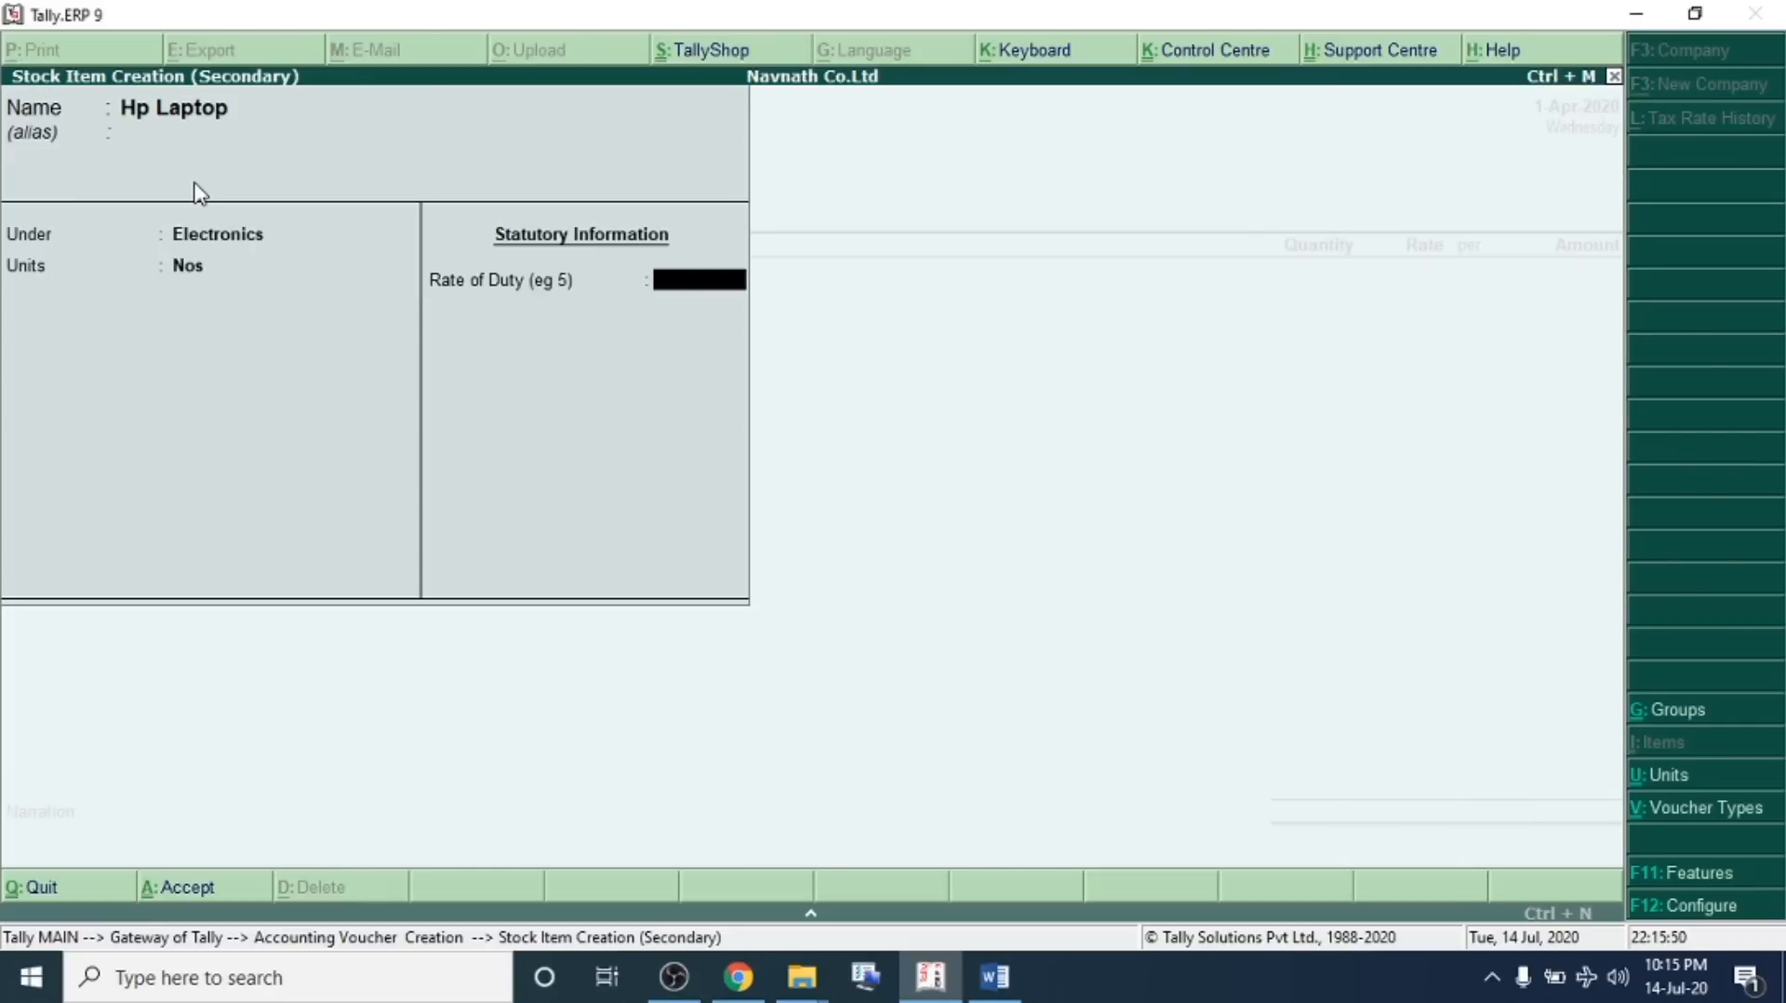
pyautogui.press('Return')
pyautogui.press('Return')
# Enter 30 Nos of Hp Laptop at a rate of 9,000 and save the purchase voucher
pyautogui.write('30')
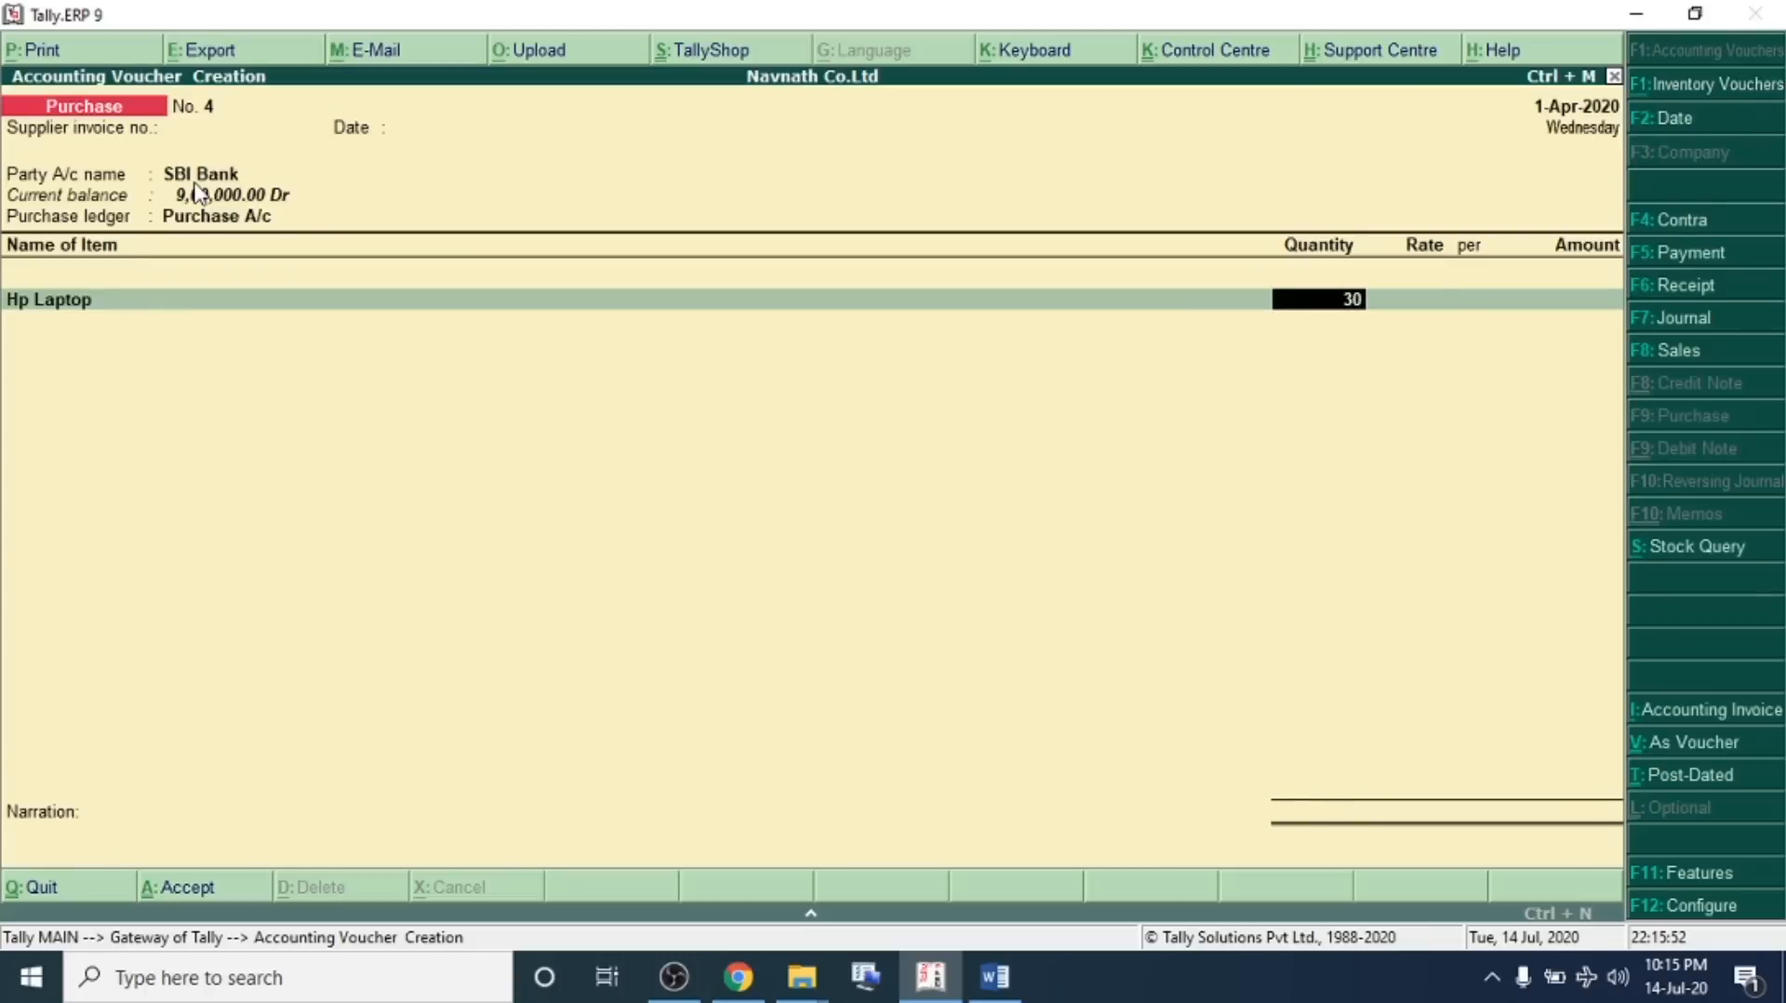
pyautogui.press('Return')
pyautogui.write('9000')
pyautogui.press('Return')
pyautogui.press('Return')
pyautogui.press('Return')
pyautogui.press('Return')
pyautogui.press('Return')
pyautogui.press('Return')
pyautogui.press('Return')
pyautogui.press('Return')
pyautogui.press('Return')
pyautogui.press('Return')
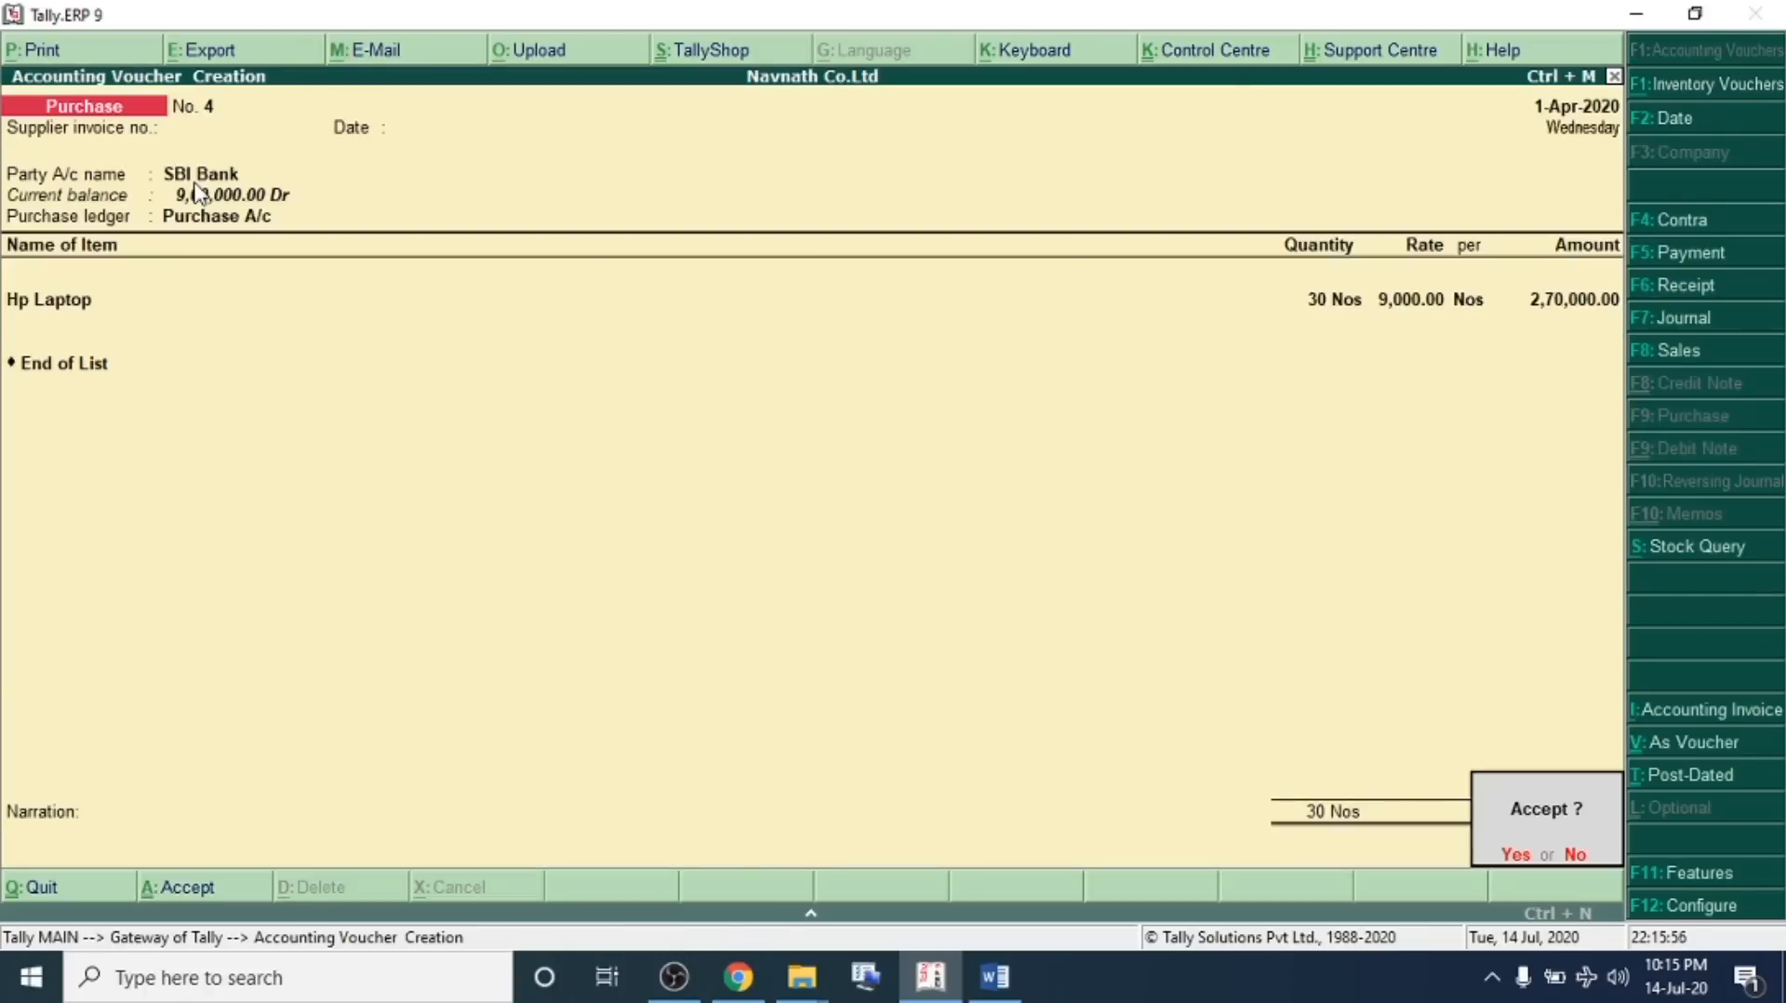
pyautogui.press('Return')
# In the problem sheet, highlight transaction 08
pyautogui.hotkey('alt', 'Tab')
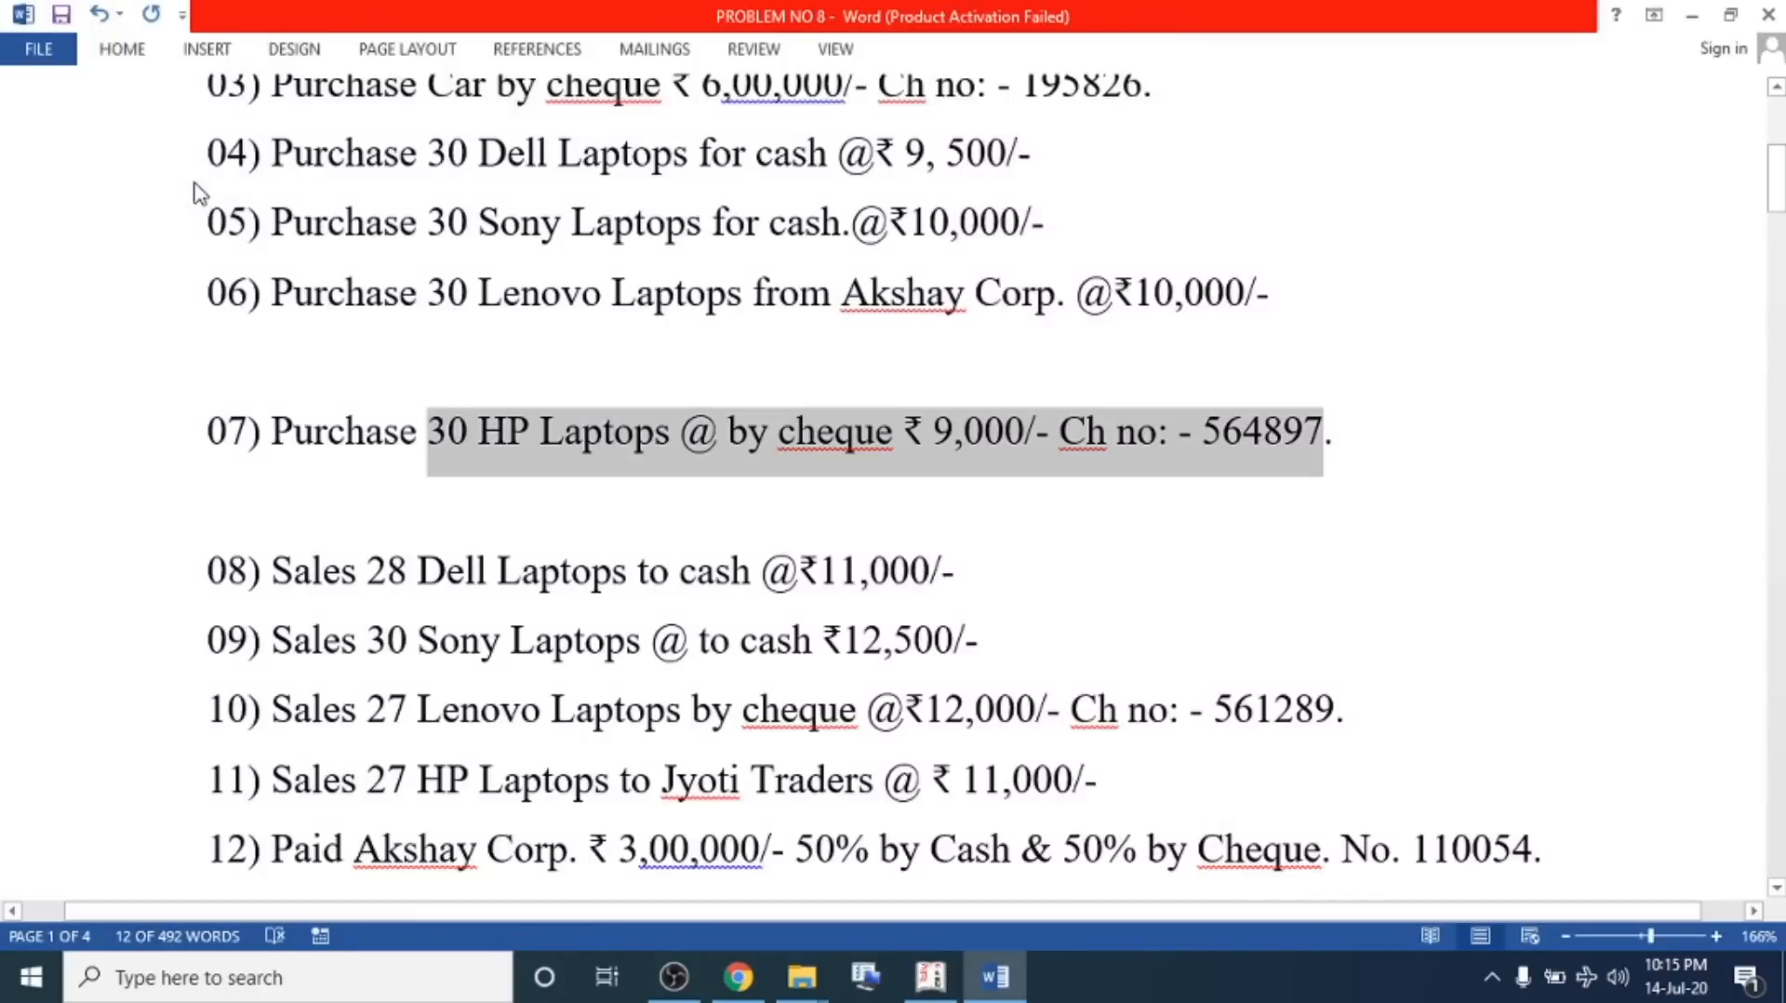
pyautogui.moveTo(272, 567); pyautogui.dragTo(381, 593)
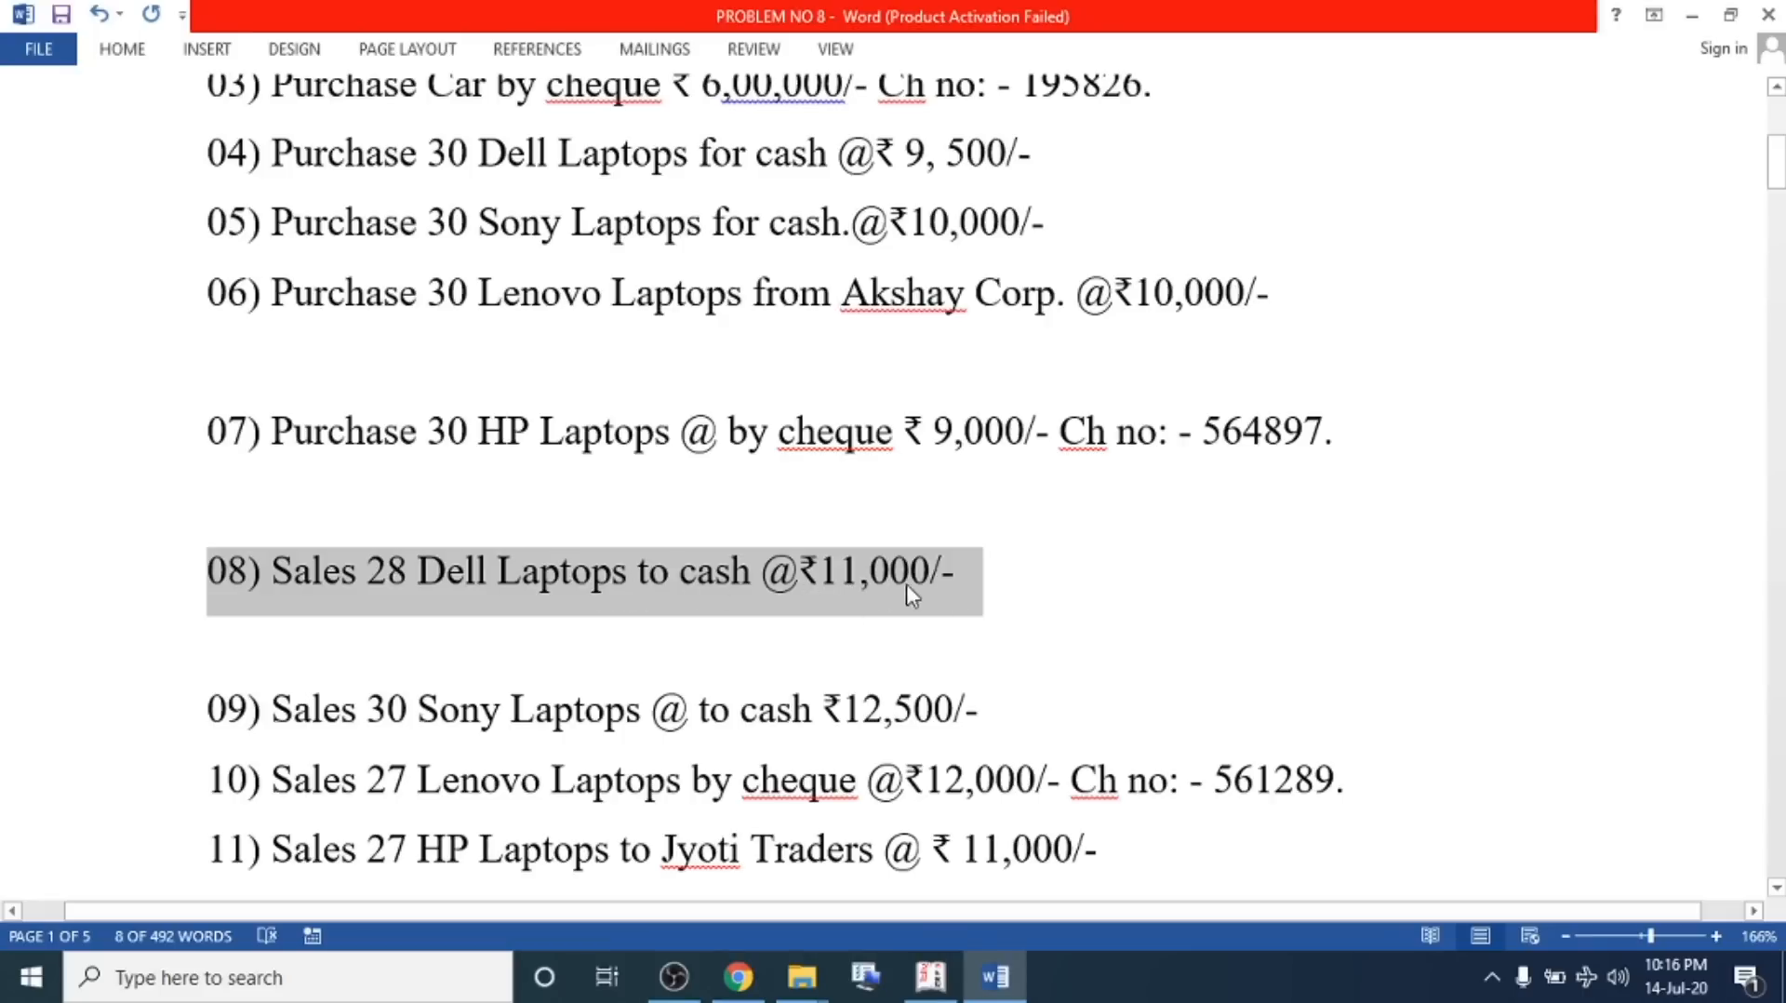
pyautogui.hotkey('alt', 'Tab')
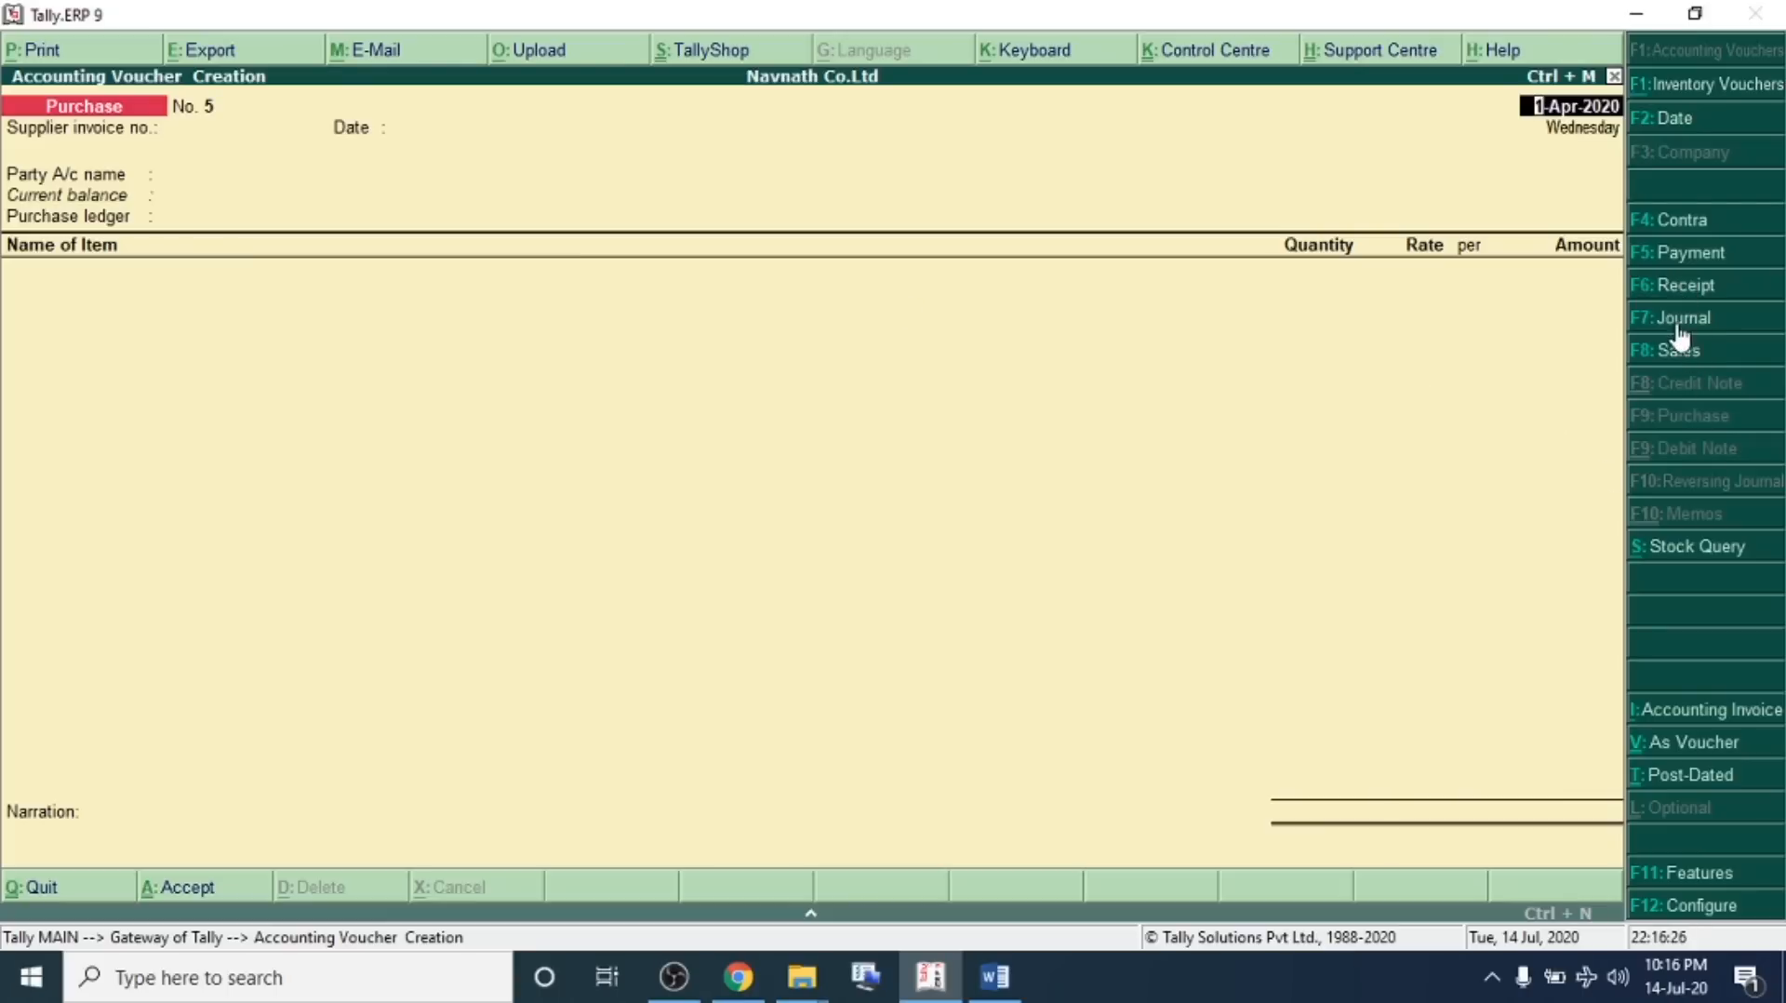
# Switch to a sales voucher and choose Cash as the party, accepting the party details
pyautogui.click(1673, 350)
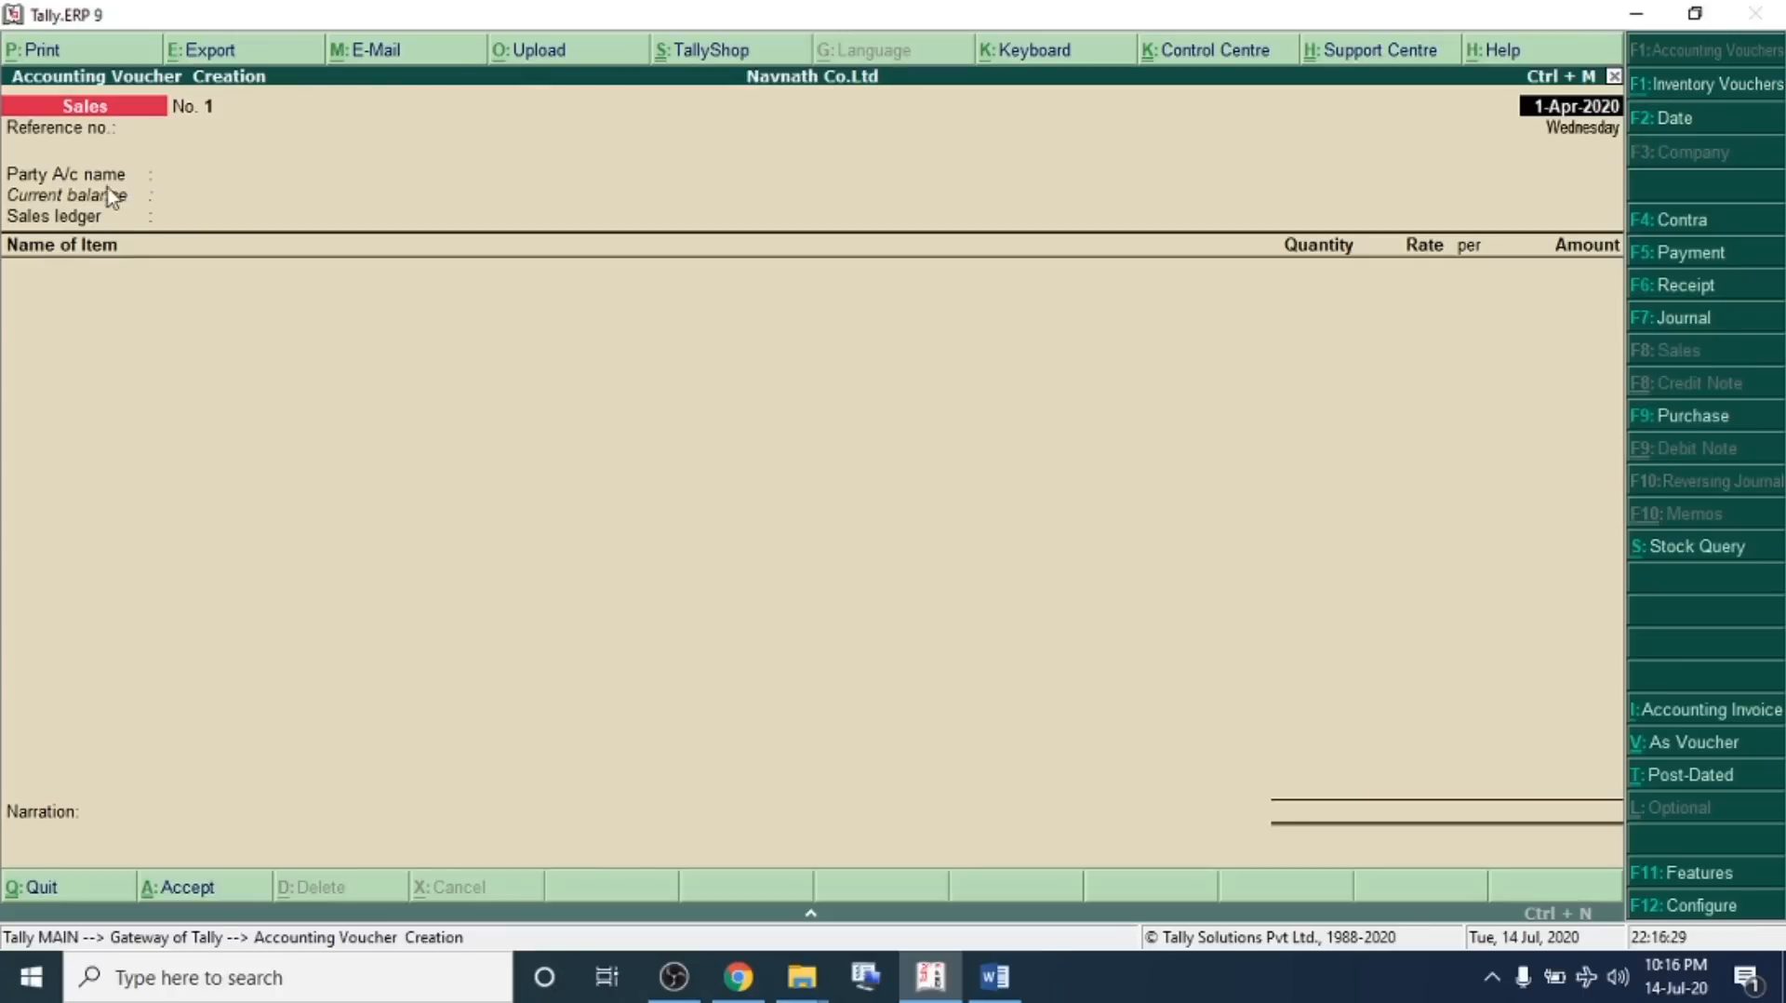
pyautogui.click(231, 174)
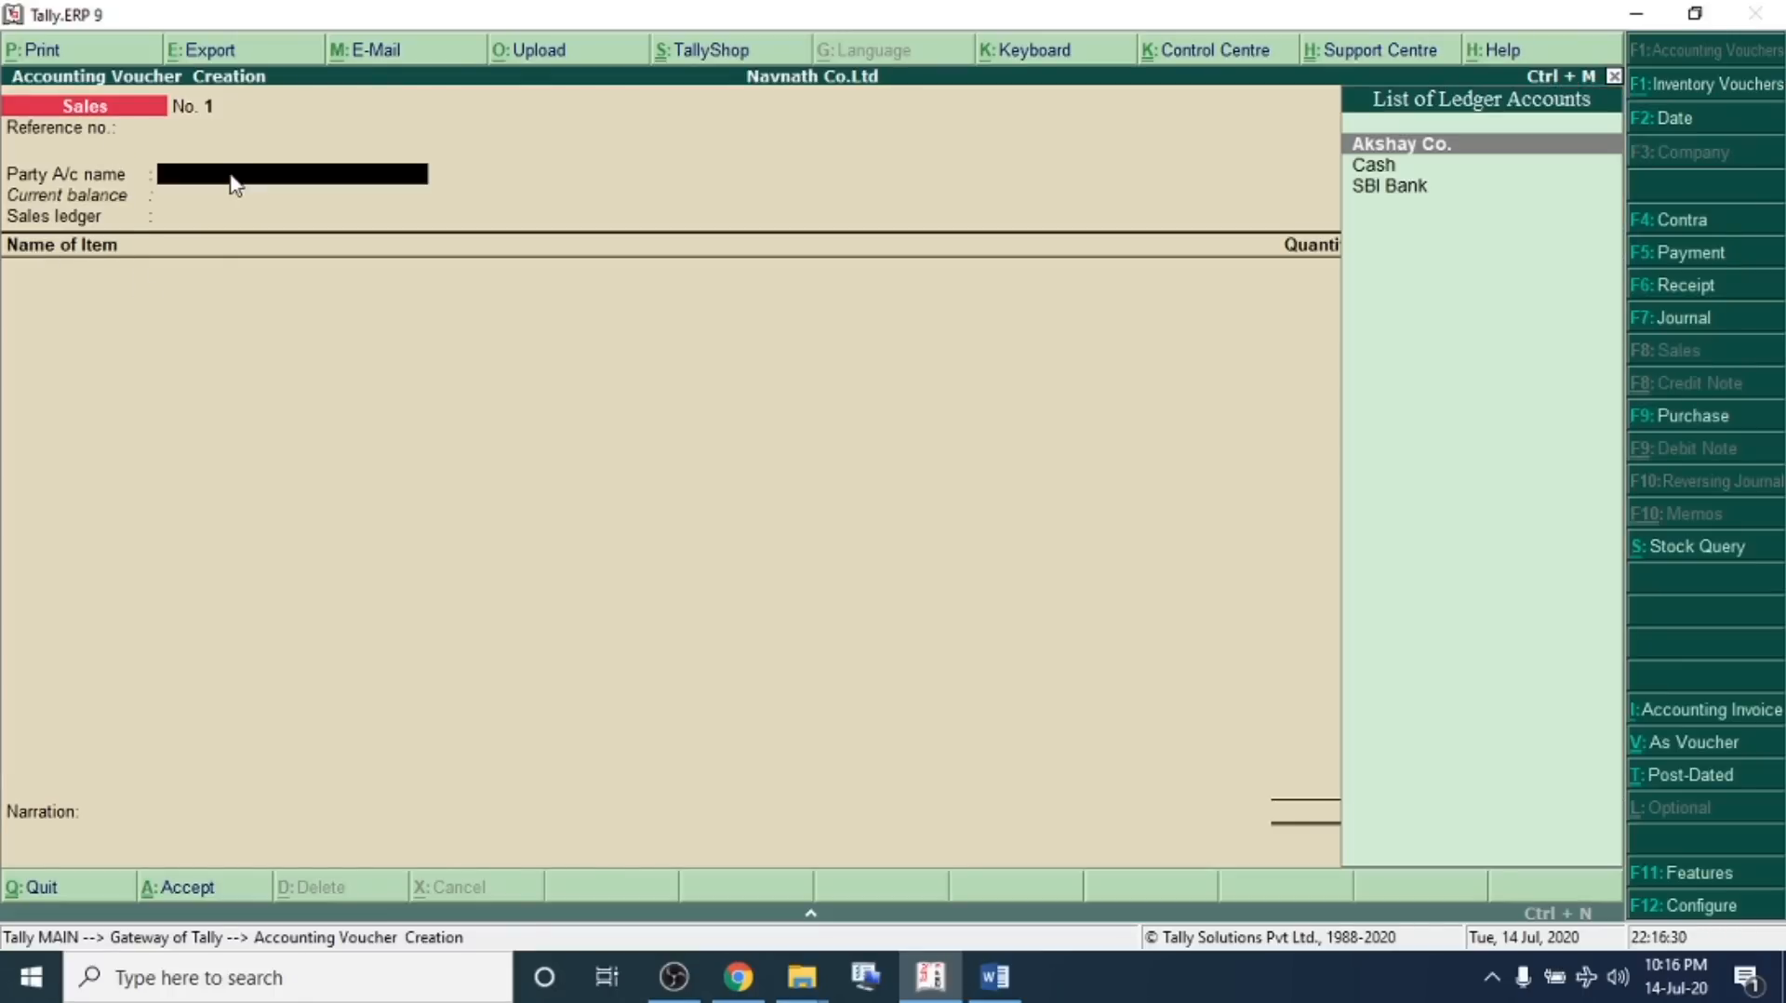
pyautogui.press('Down')
pyautogui.press('Return')
pyautogui.press('Return')
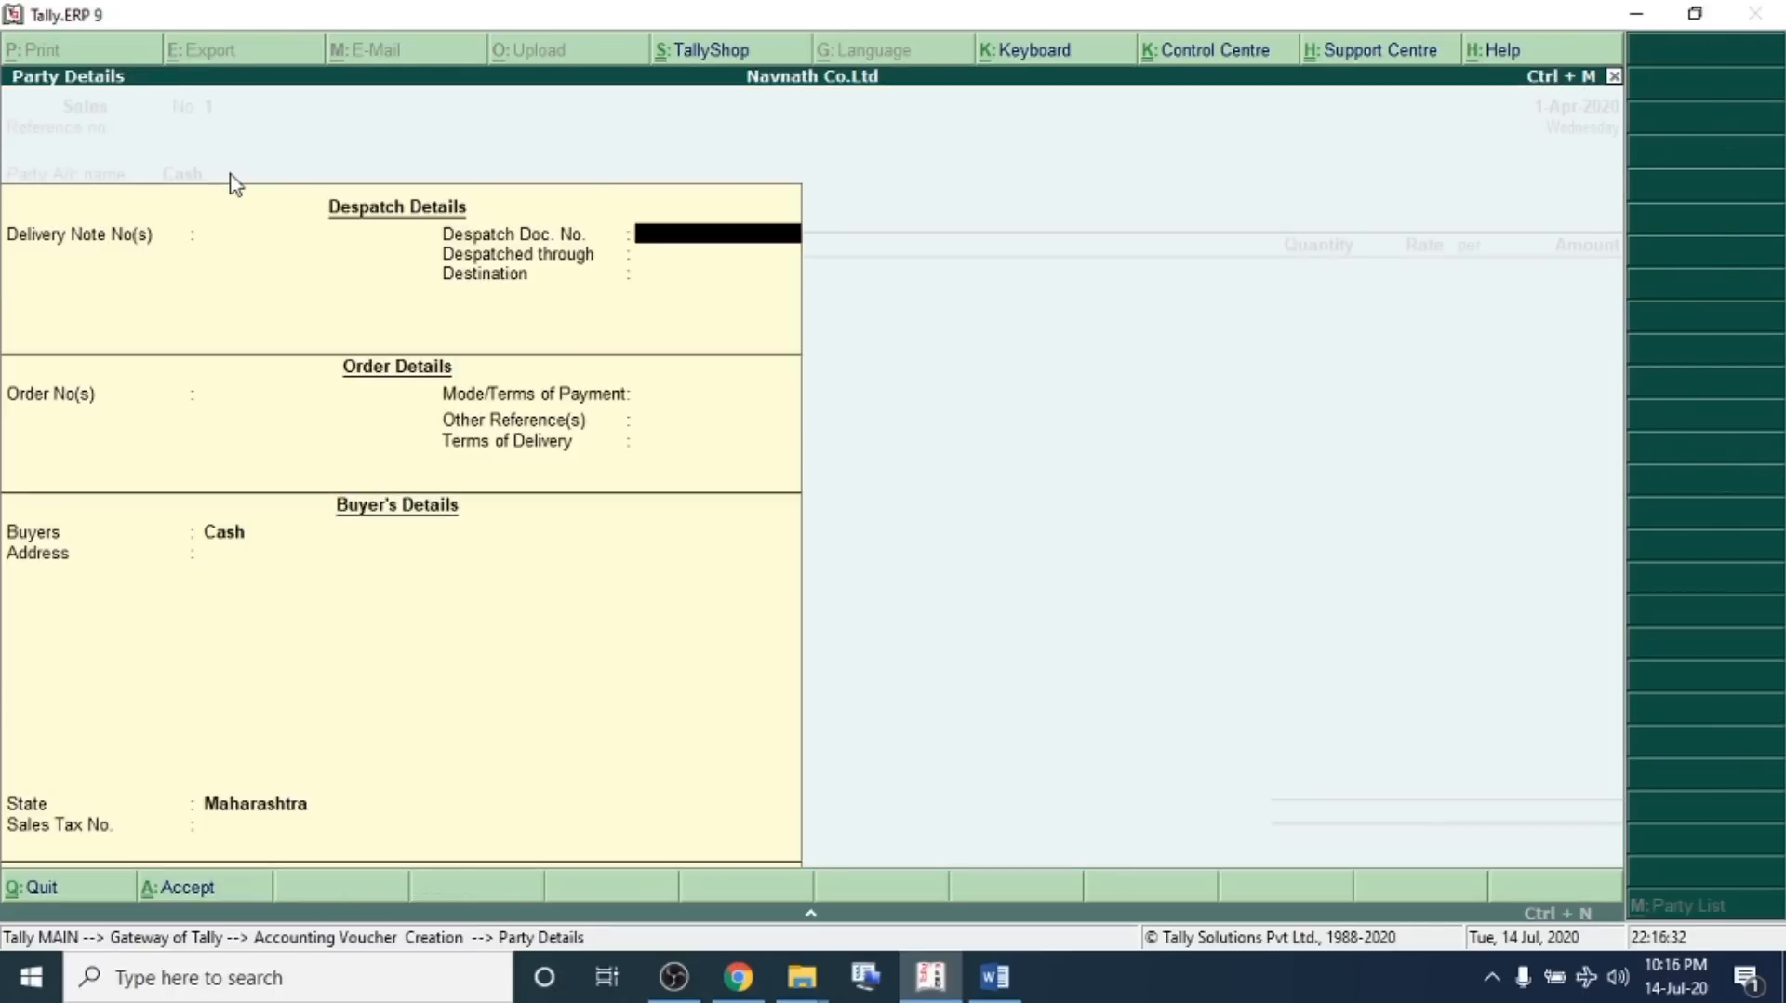
pyautogui.hotkey('ctrl', 'a')
# Create the Sales A/c ledger under Sales Accounts and use it as the sales ledger
pyautogui.hotkey('alt', 'c')
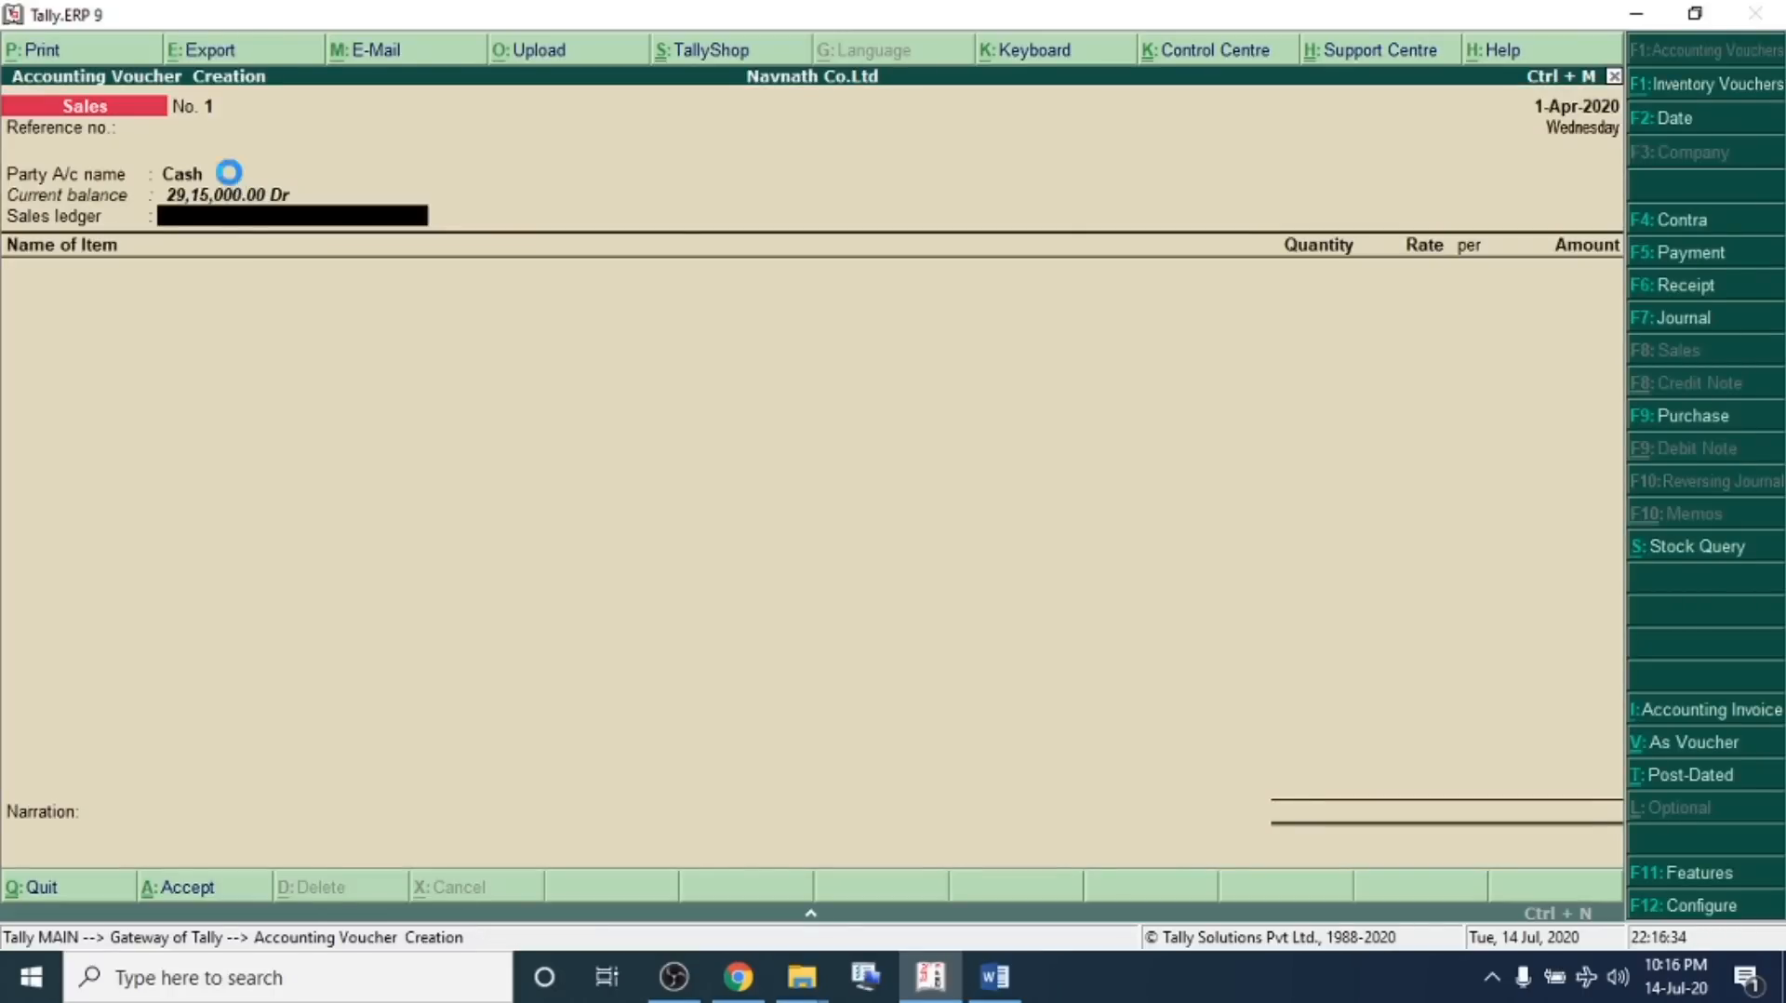
pyautogui.write('Sales A/c')
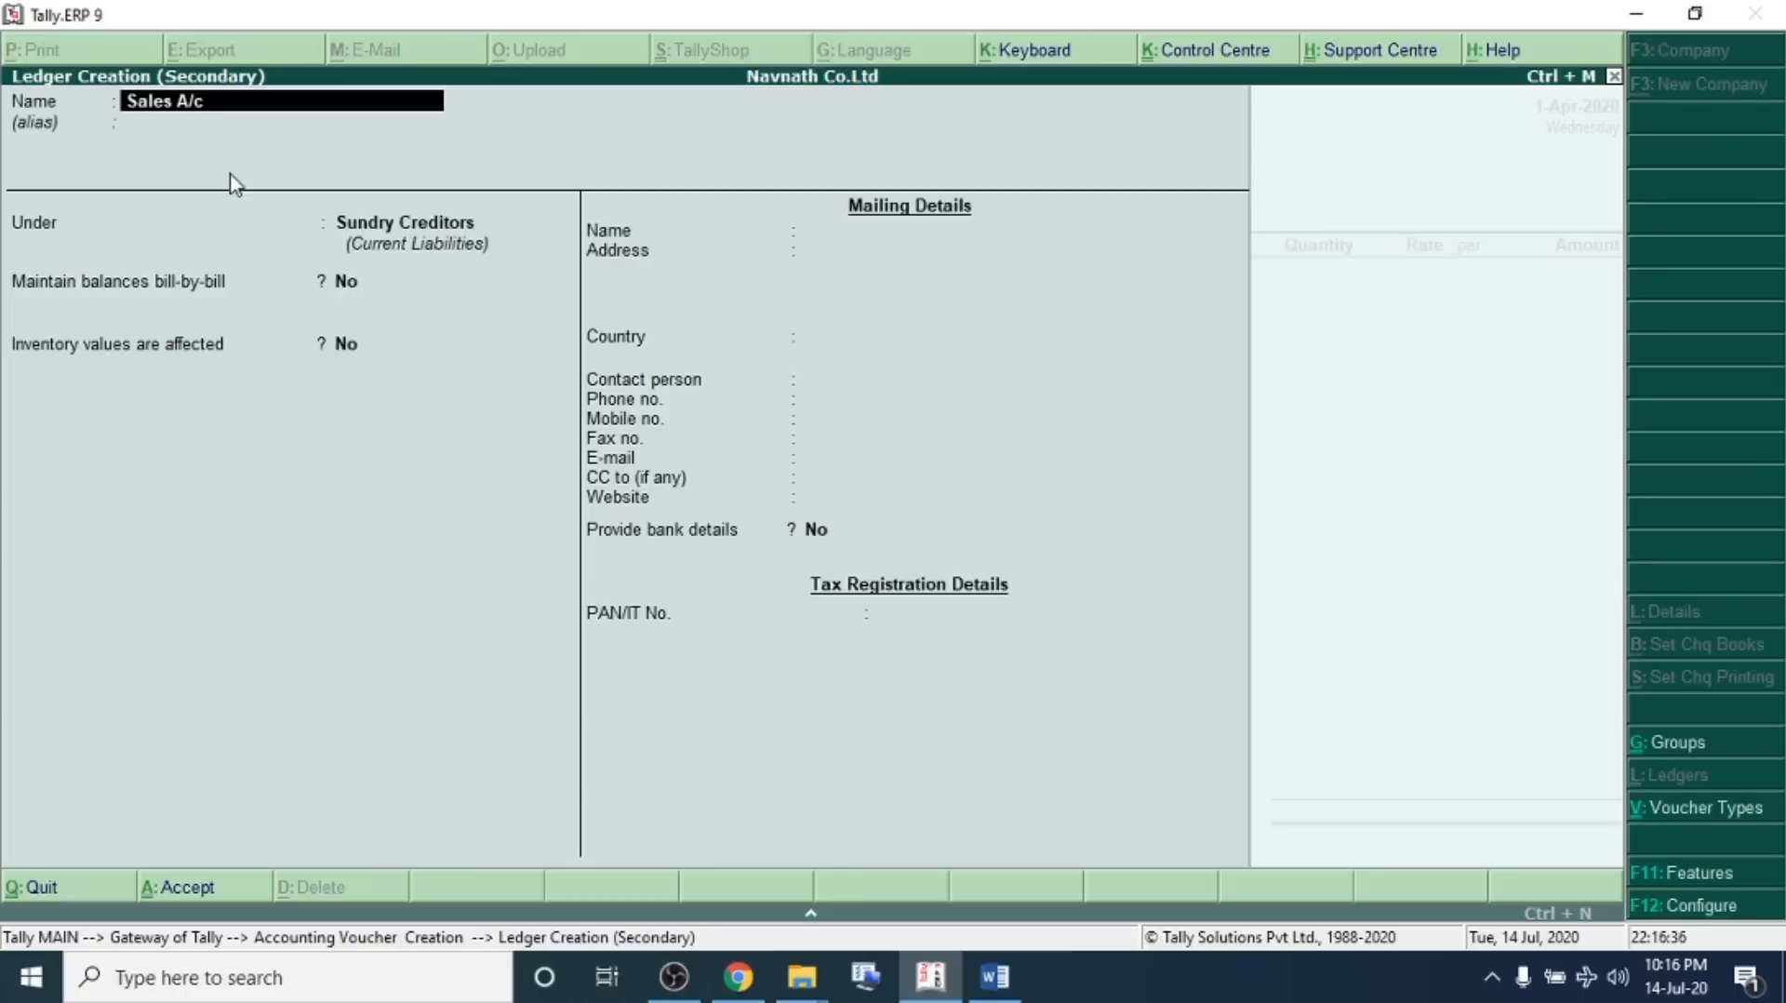
pyautogui.press('Return')
pyautogui.press('Return')
pyautogui.write('Sal')
pyautogui.press('Return')
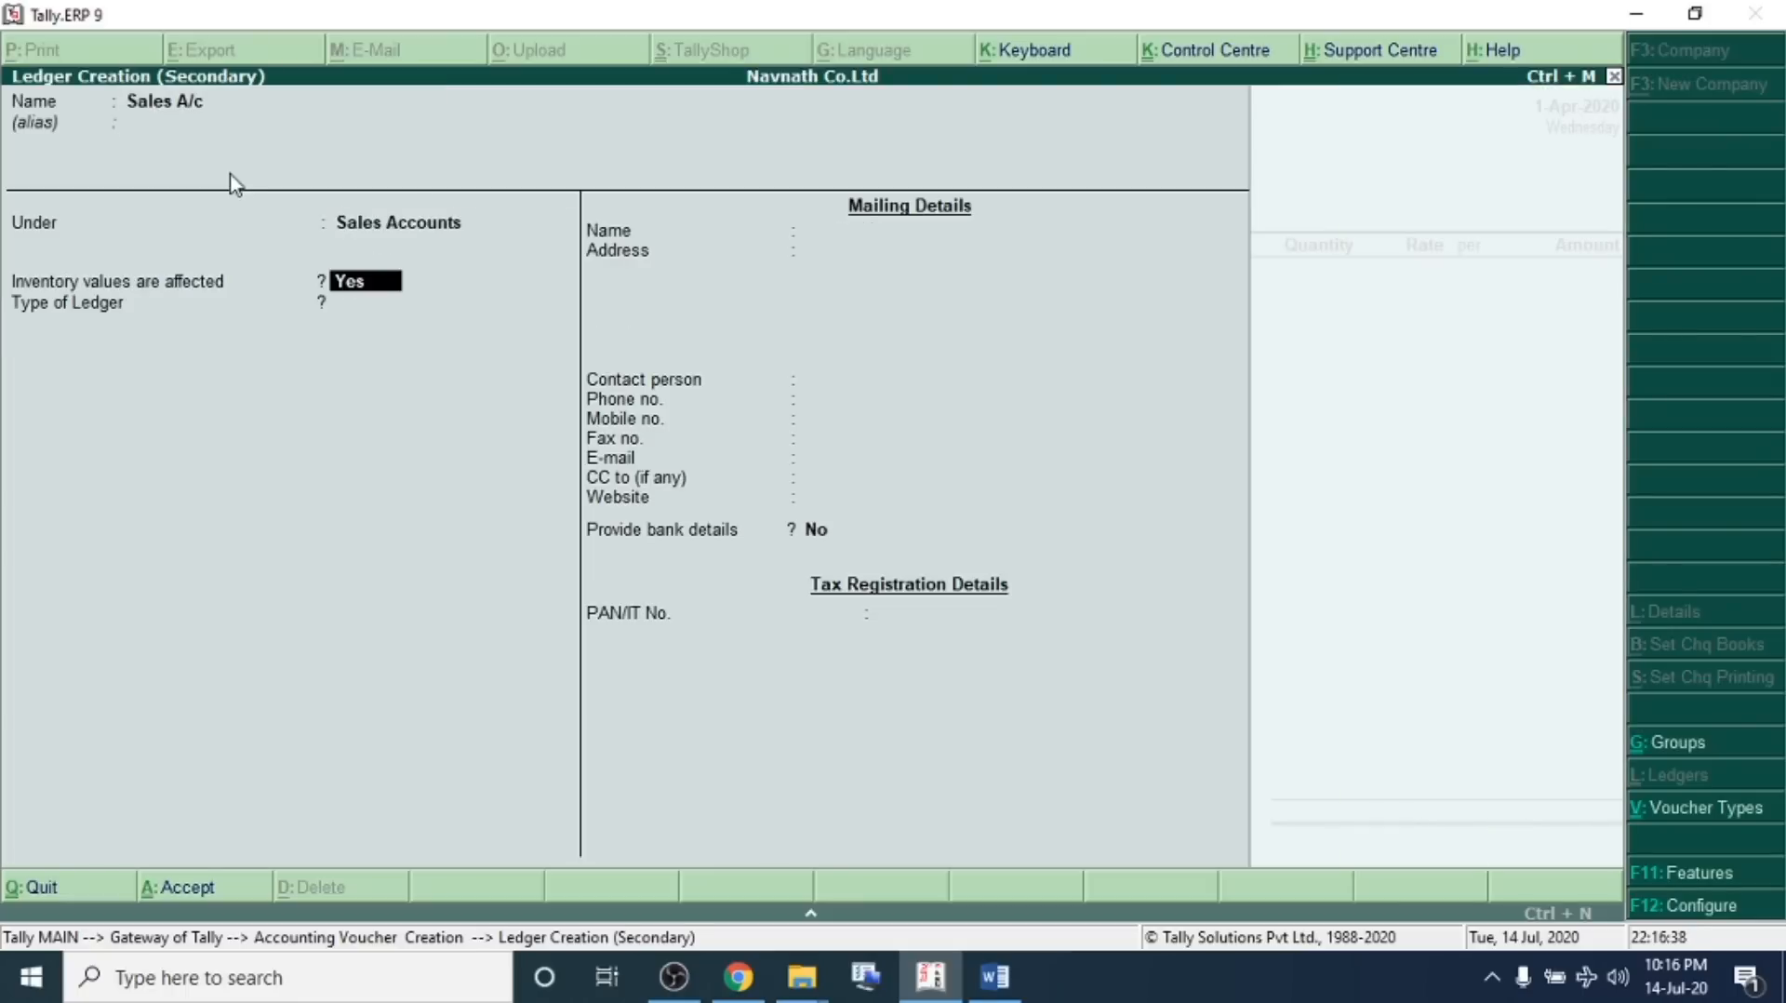
pyautogui.hotkey('ctrl', 'a')
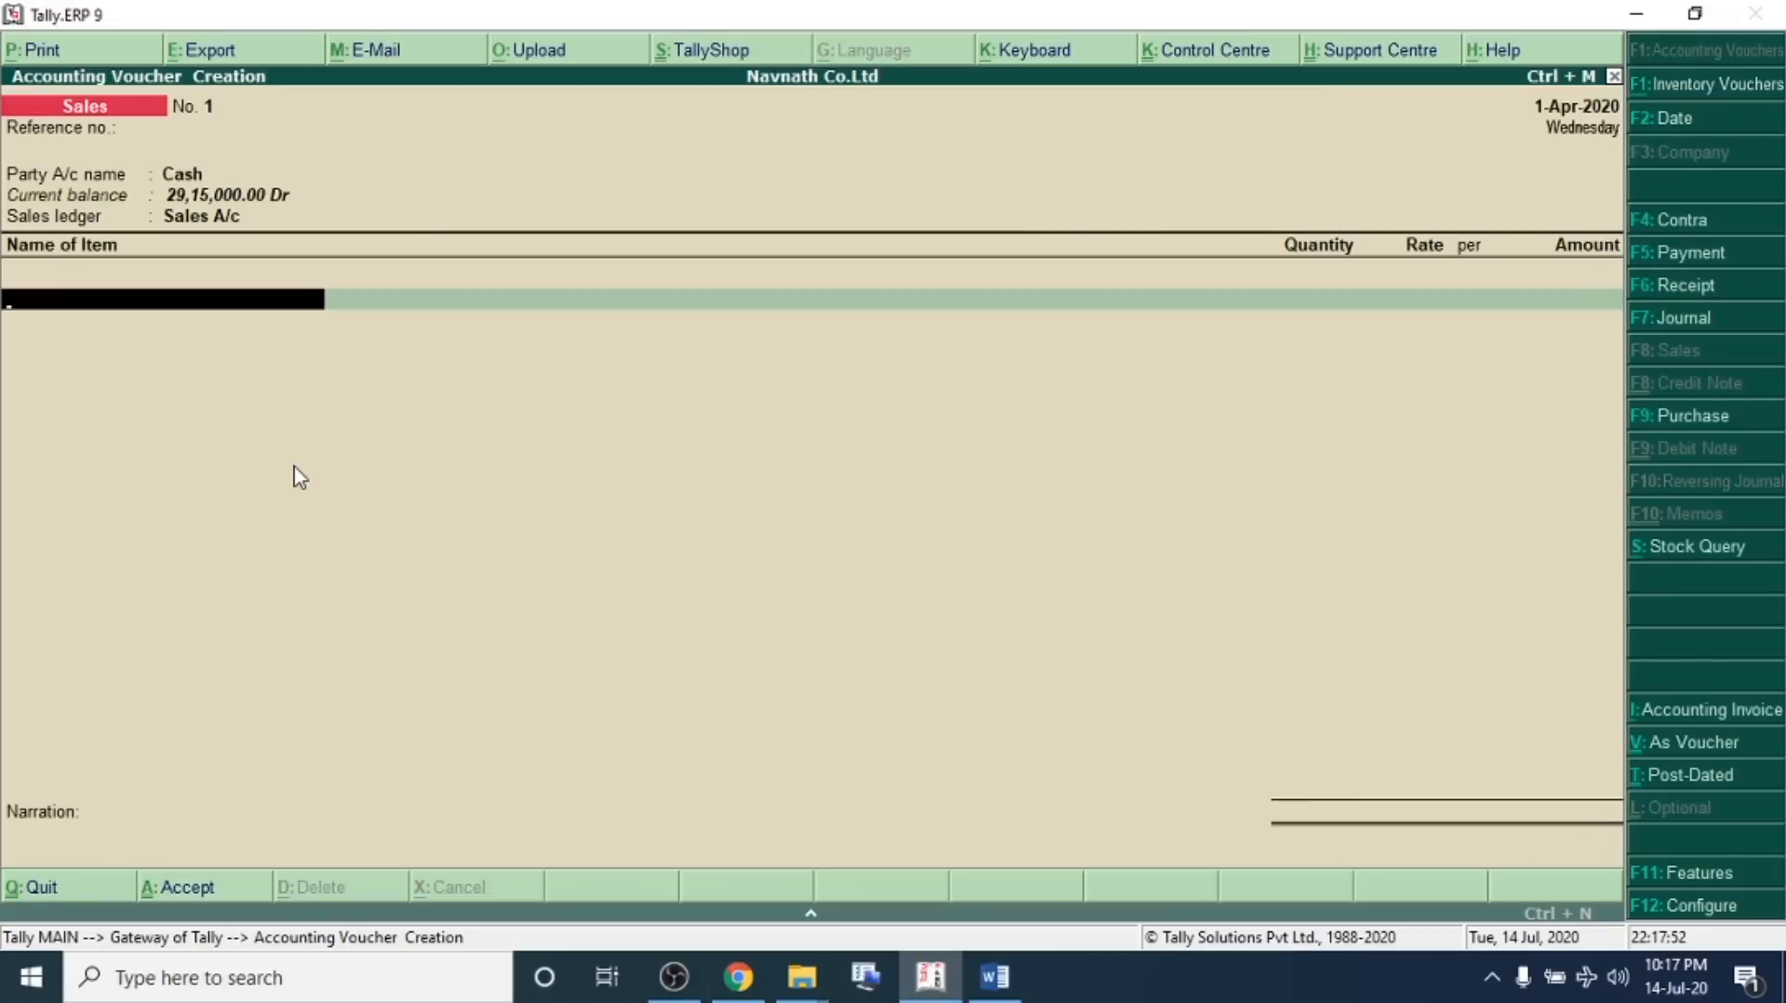
# Enter 28 Nos of Dell Laptop at a rate of 11,000 and save the sales voucher
pyautogui.press('Down')
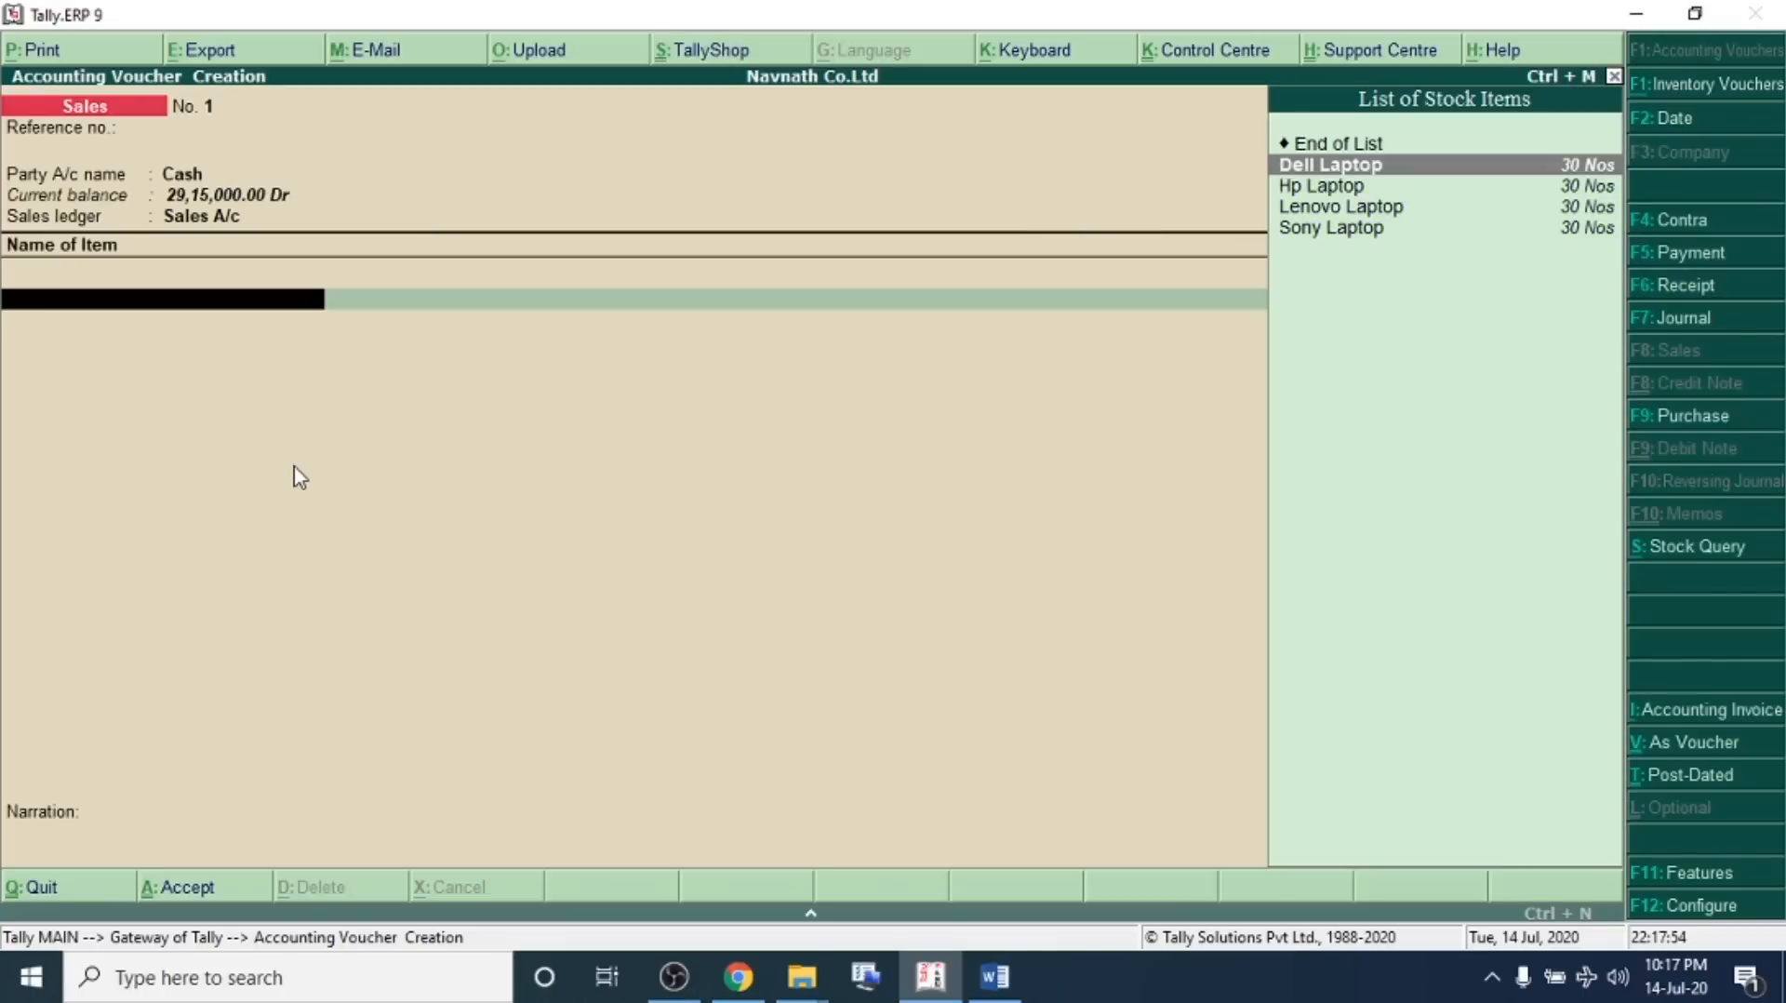
pyautogui.press('Return')
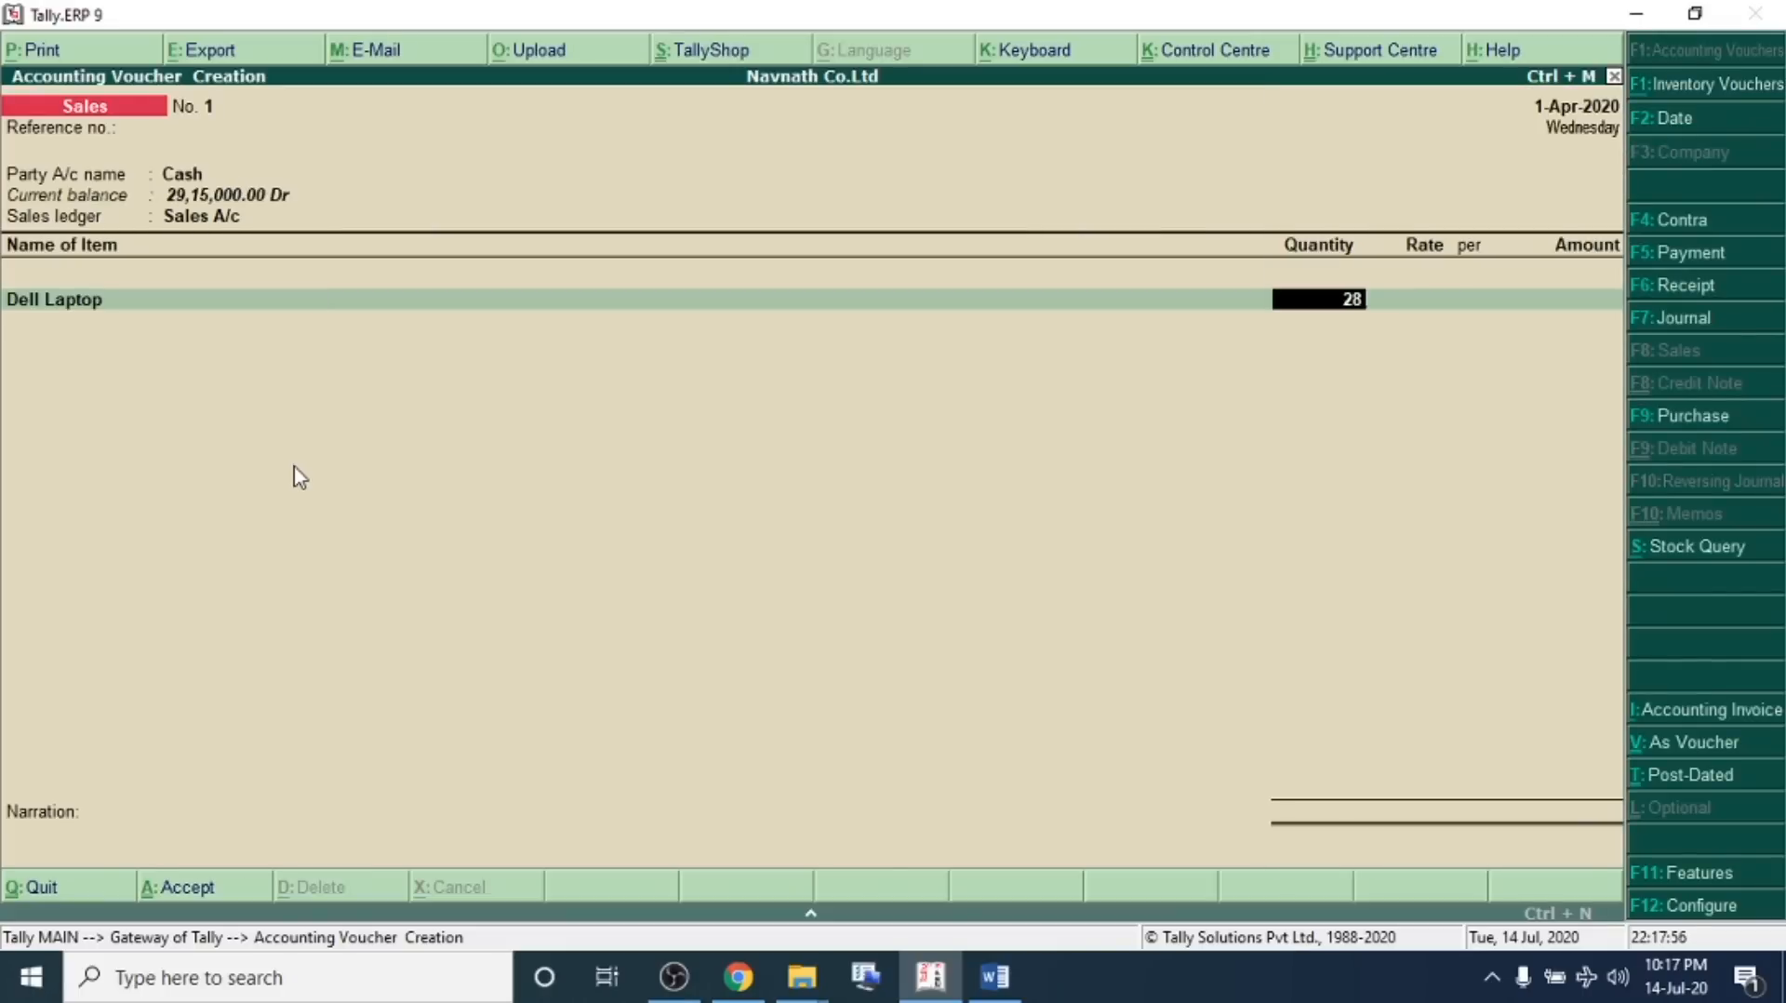
pyautogui.press('Return')
pyautogui.write('10')
pyautogui.write('100')
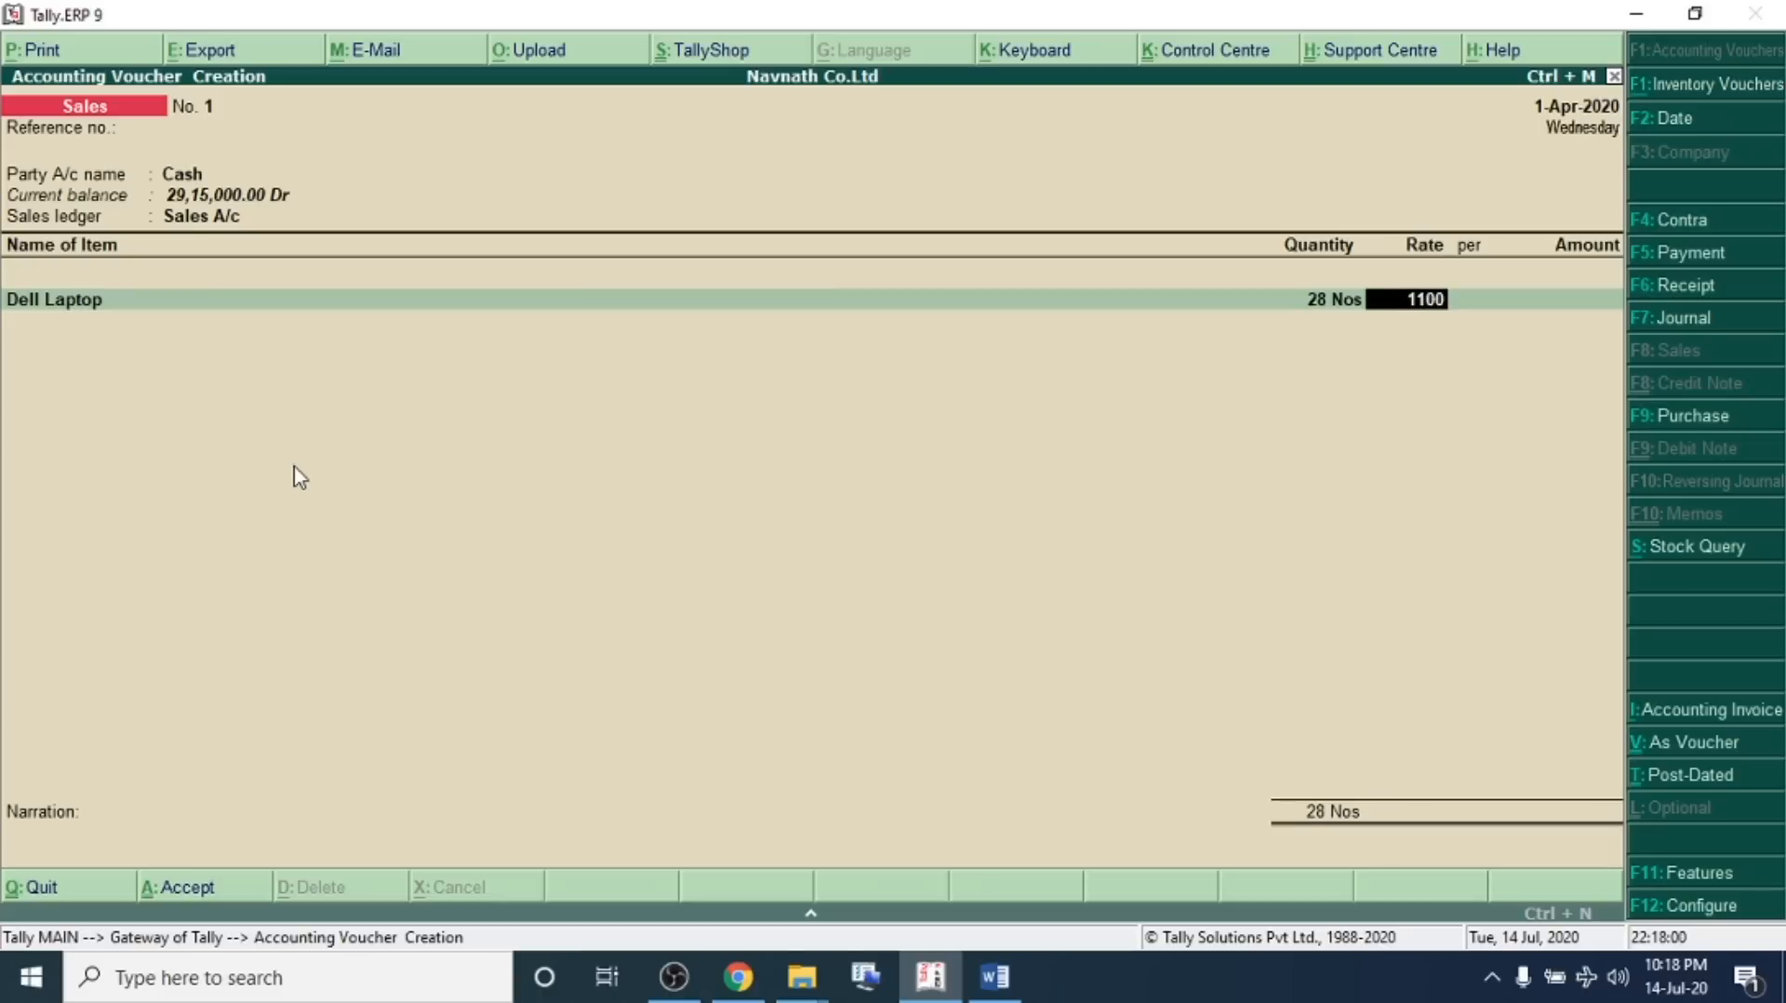
pyautogui.press('Return')
pyautogui.press('Return')
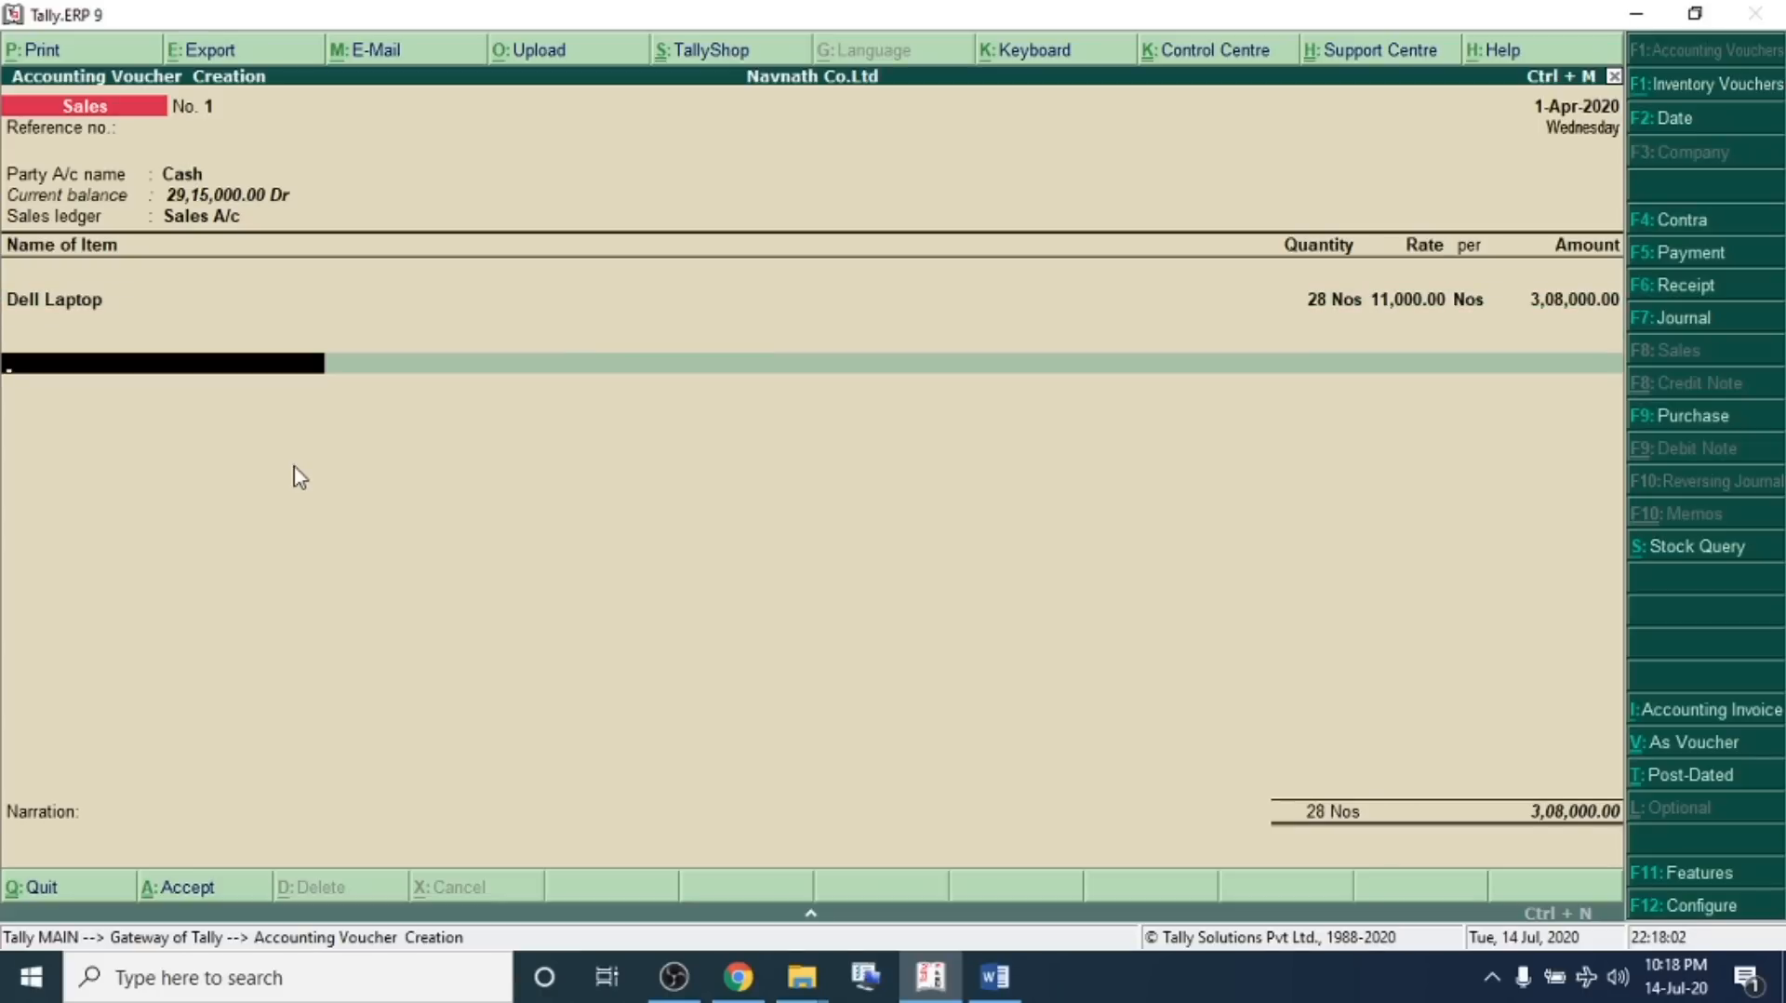
pyautogui.press('Return')
pyautogui.press('Return')
pyautogui.press('Return')
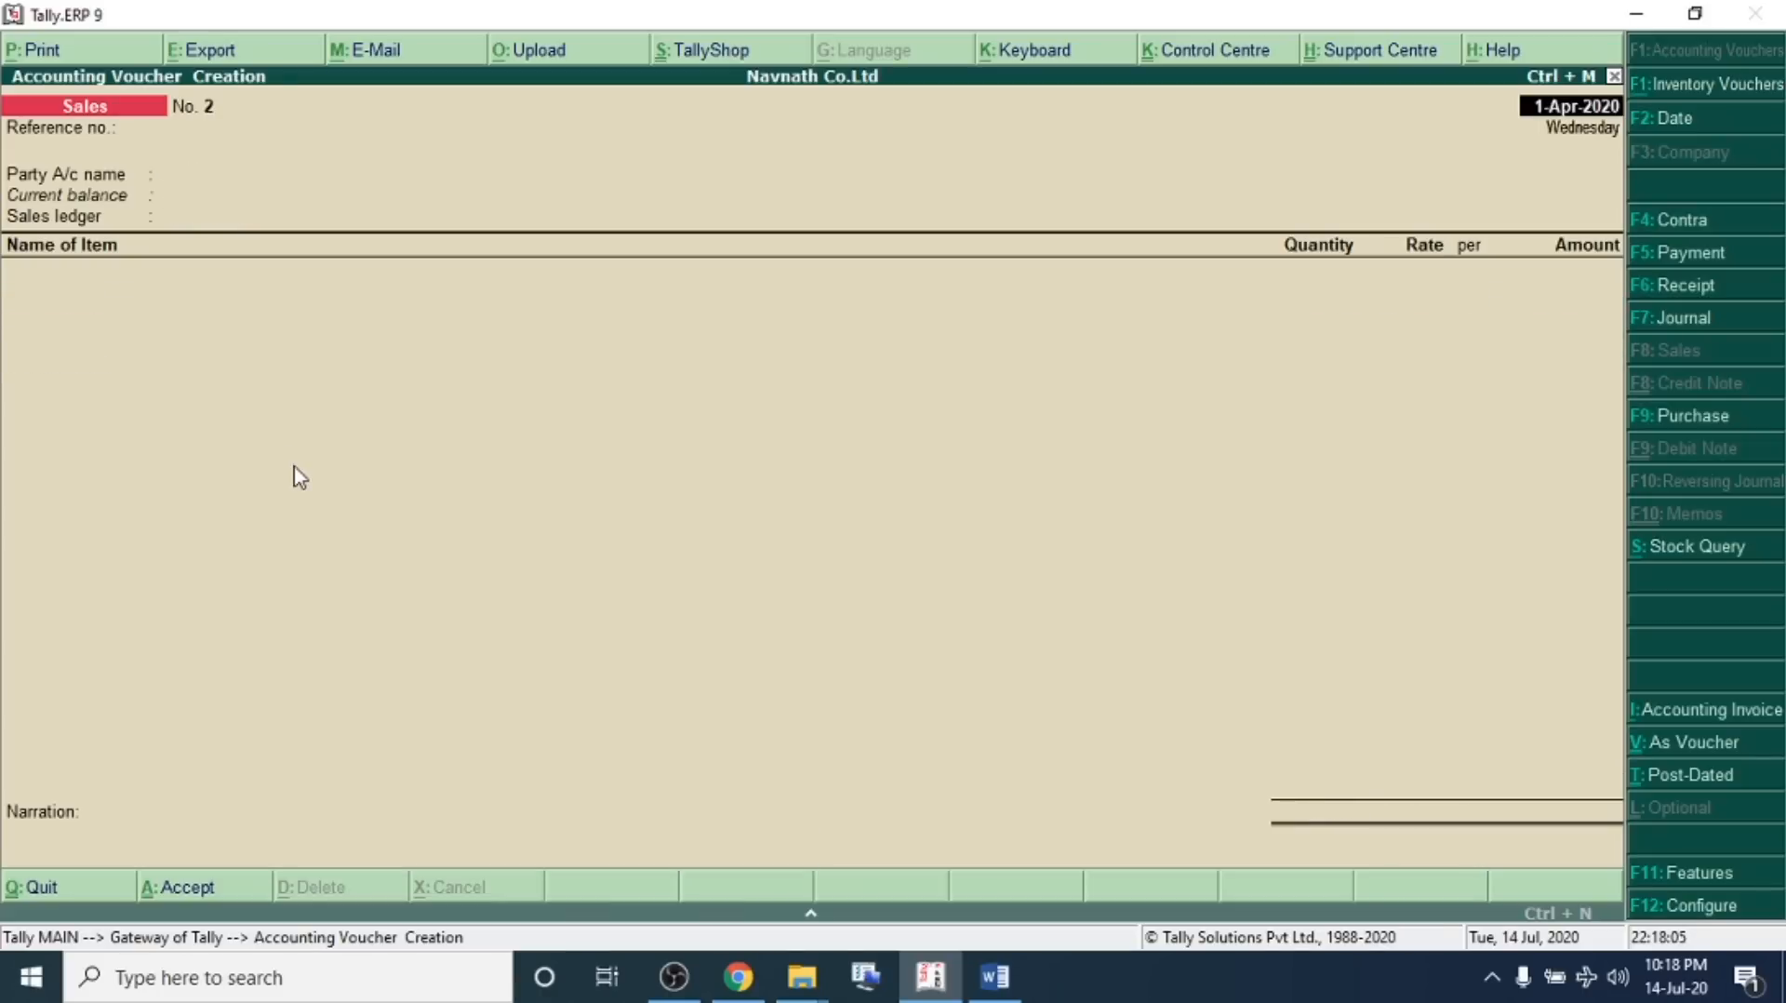
# In the problem sheet, separate transaction 09 onto its own line and highlight it
pyautogui.hotkey('alt', 'Tab')
pyautogui.moveTo(272, 402); pyautogui.dragTo(954, 402)
pyautogui.click(1019, 402)
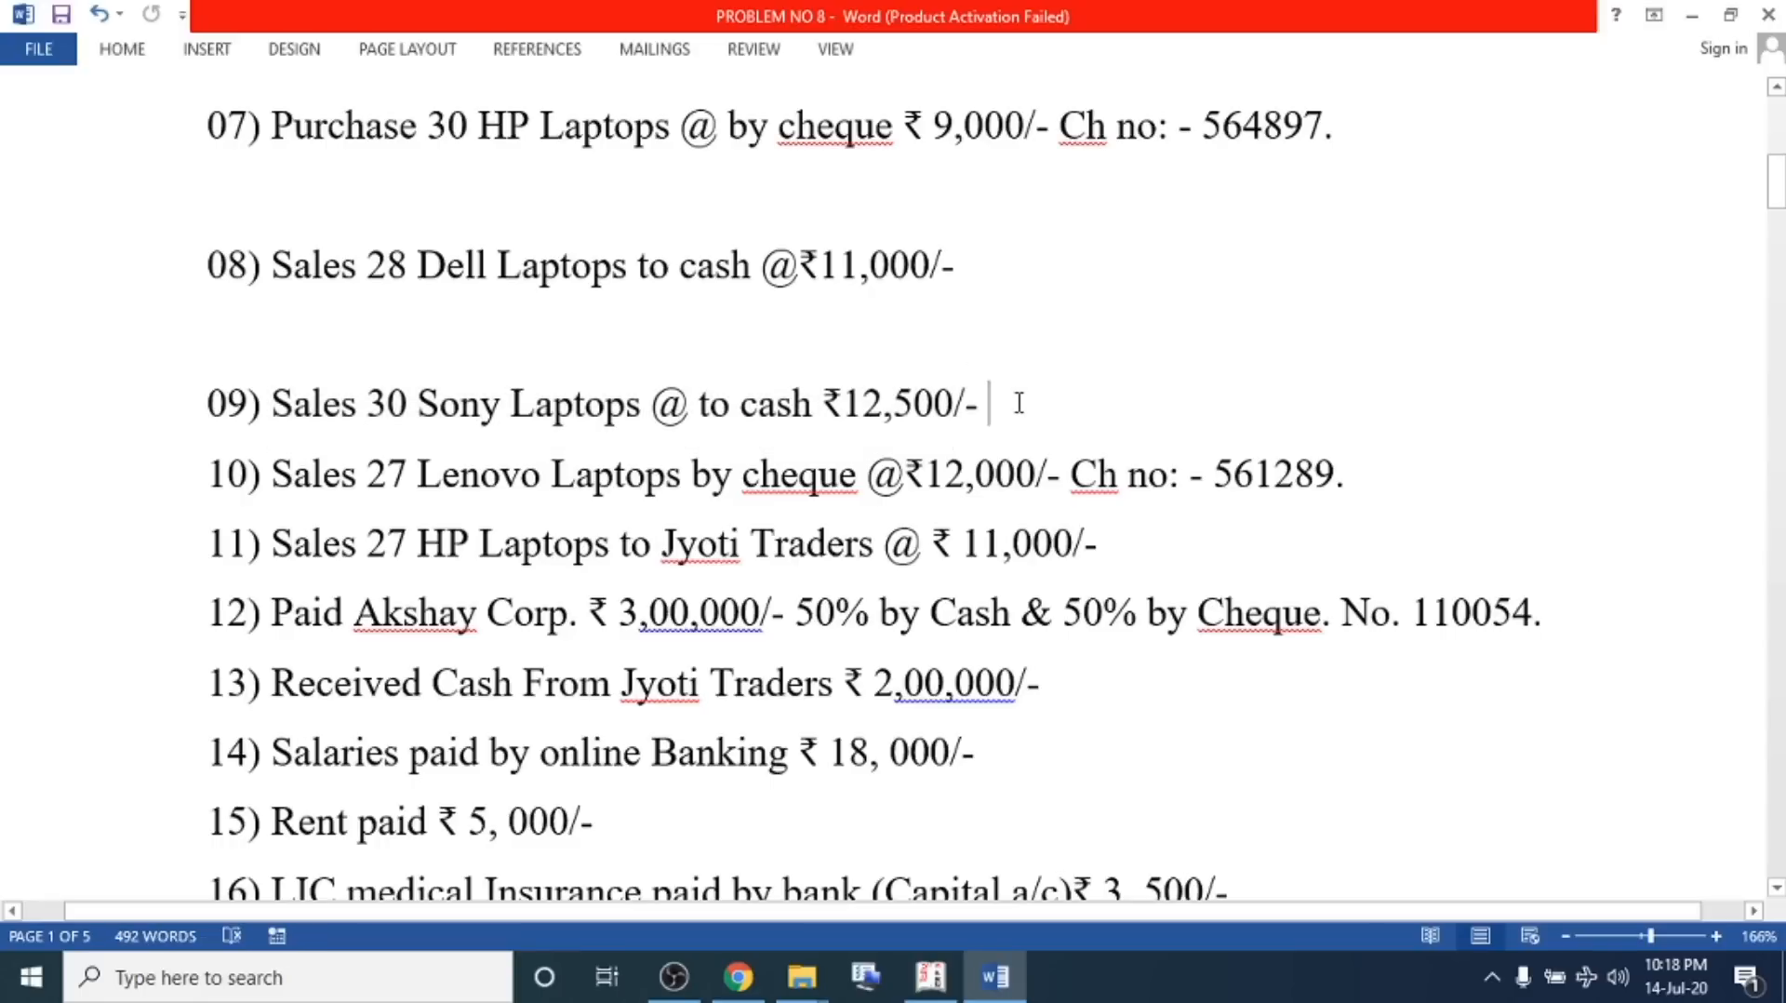
pyautogui.press('Return')
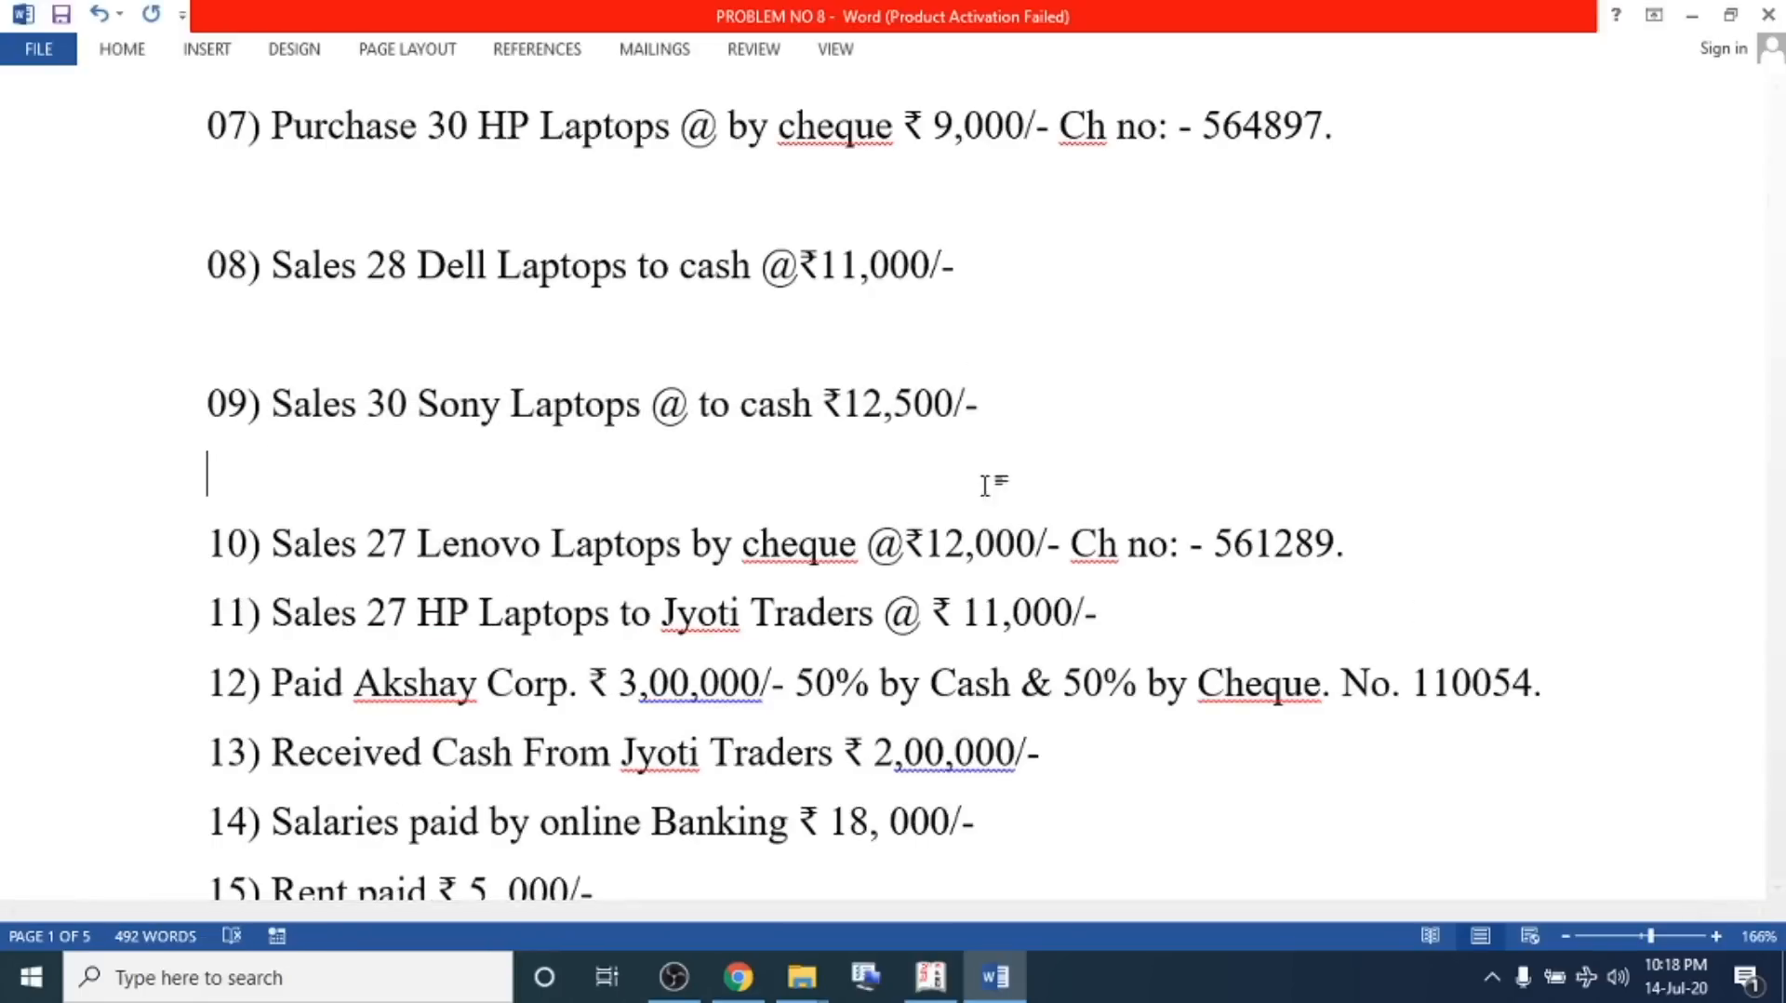
pyautogui.moveTo(1025, 418); pyautogui.dragTo(206, 409)
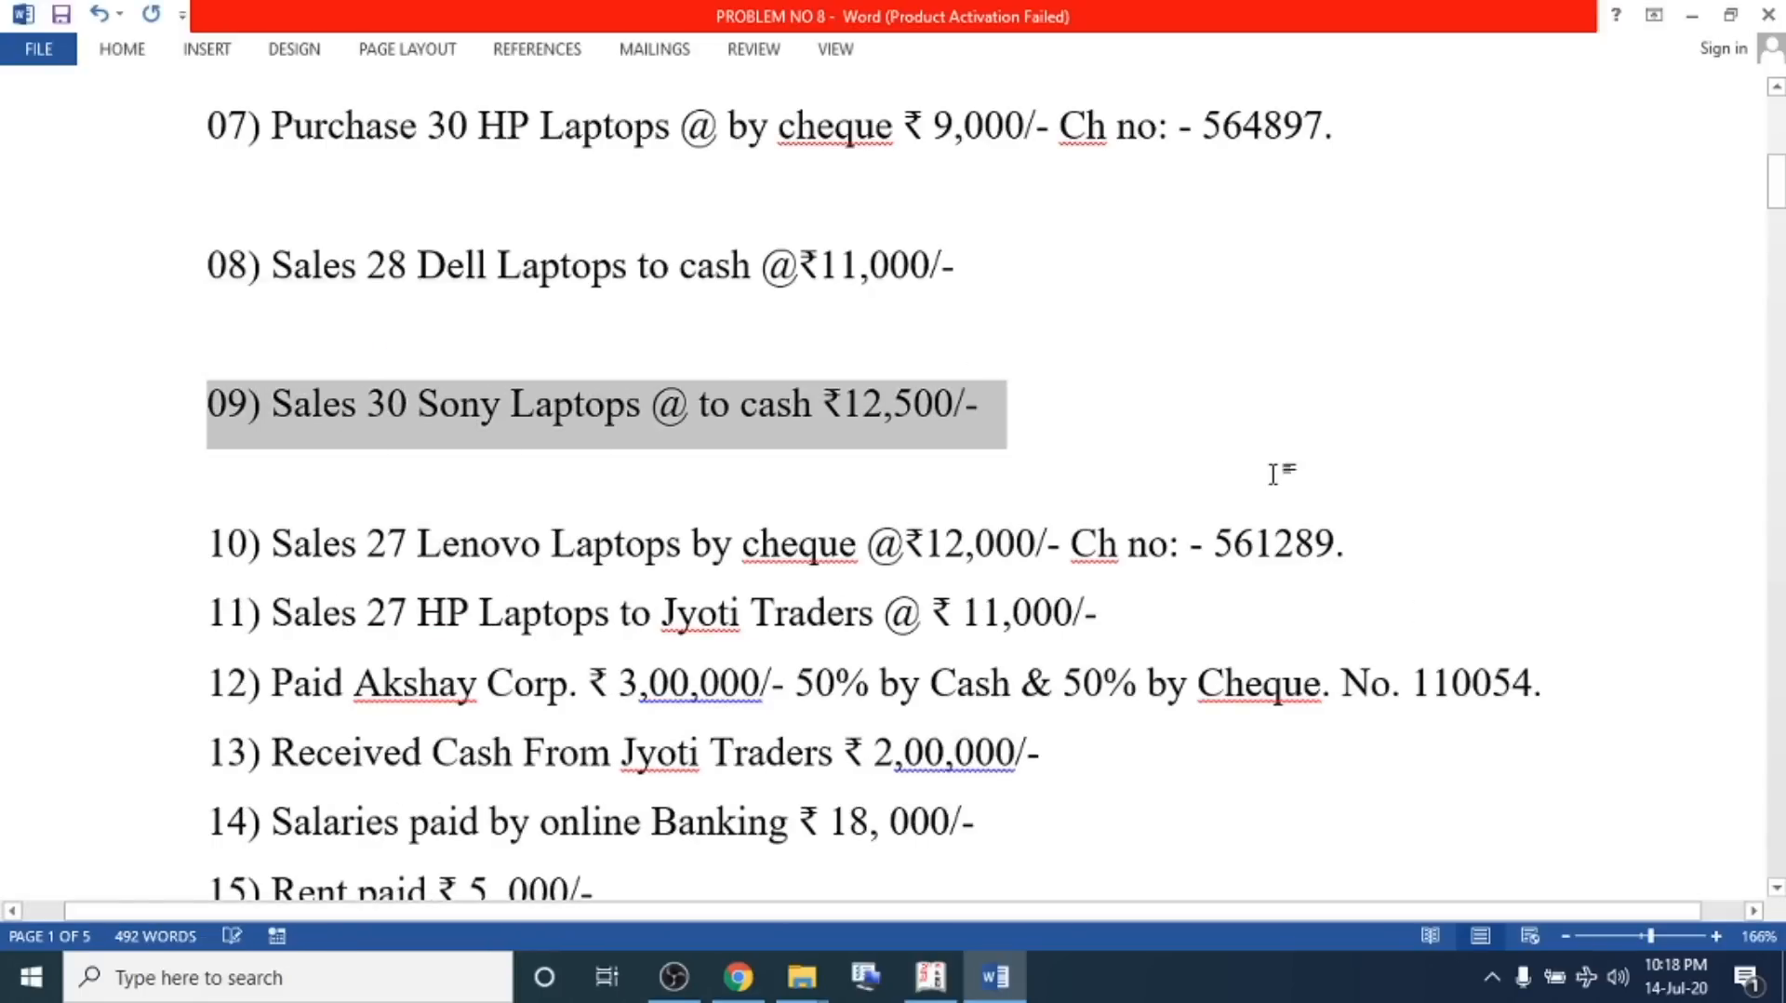
# Start a new sales voucher with Cash as the party and Sales A/c as the sales ledger
pyautogui.hotkey('alt', 'Tab')
pyautogui.click(217, 174)
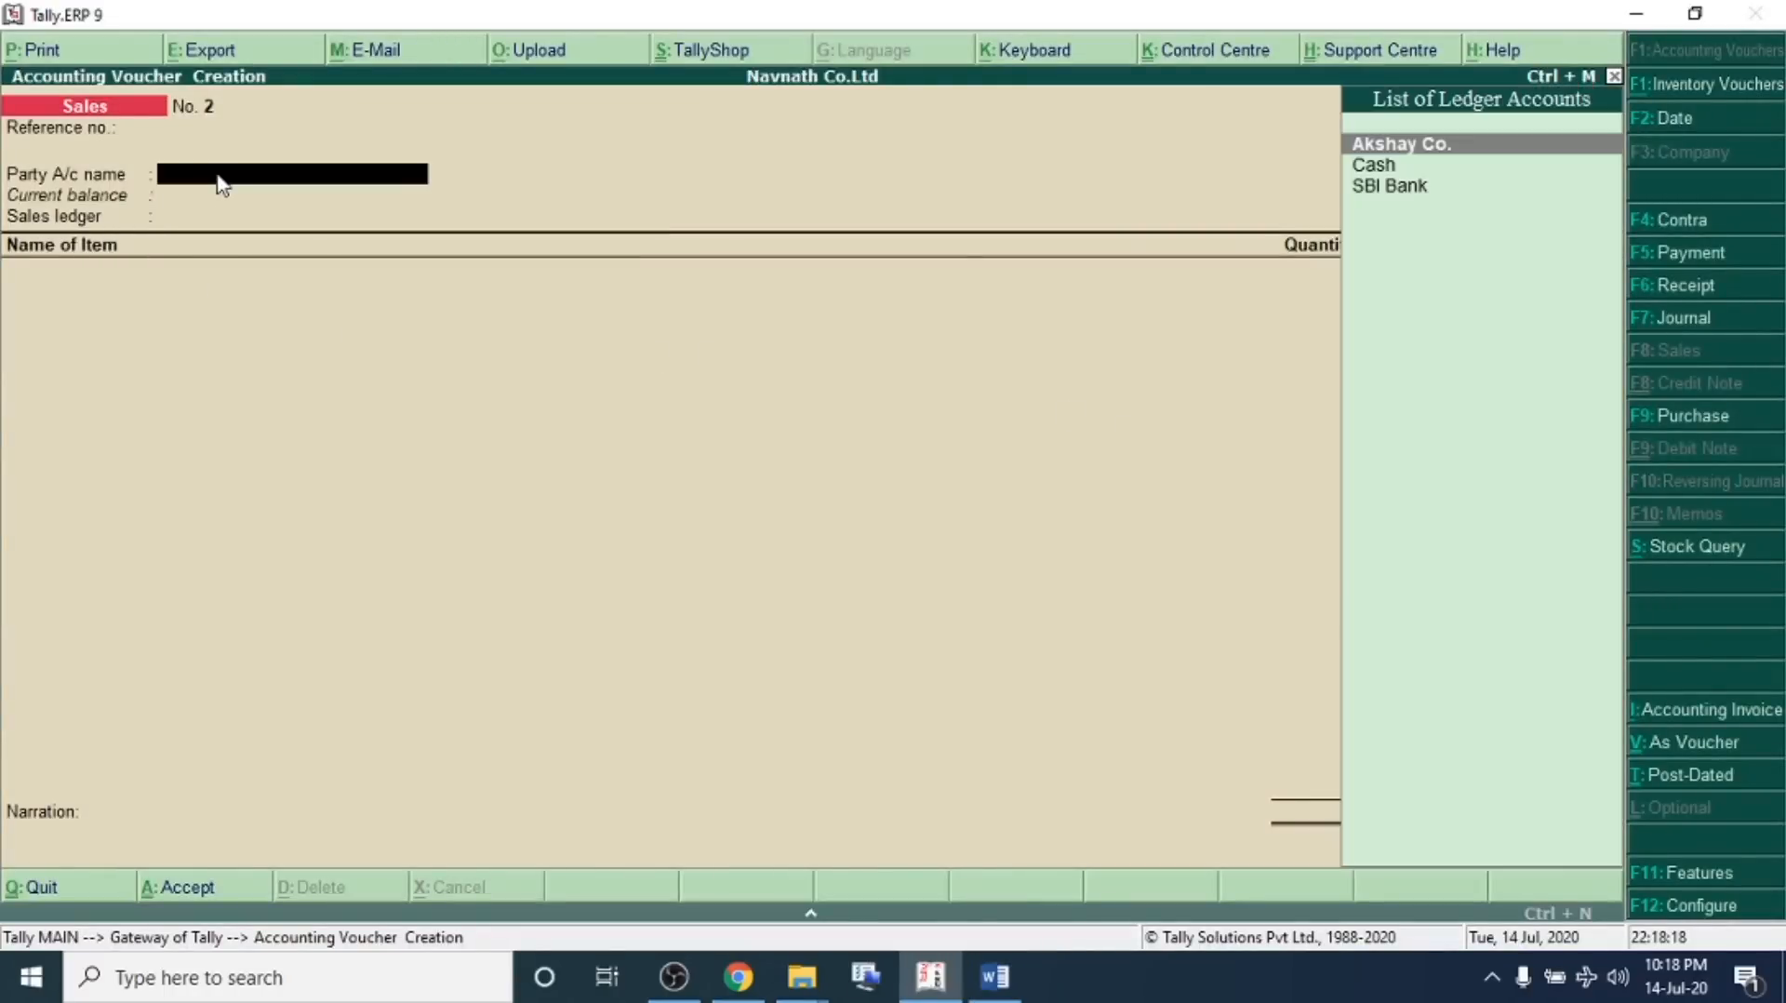
pyautogui.press('Down')
pyautogui.press('Return')
pyautogui.press('Return')
pyautogui.press('Return')
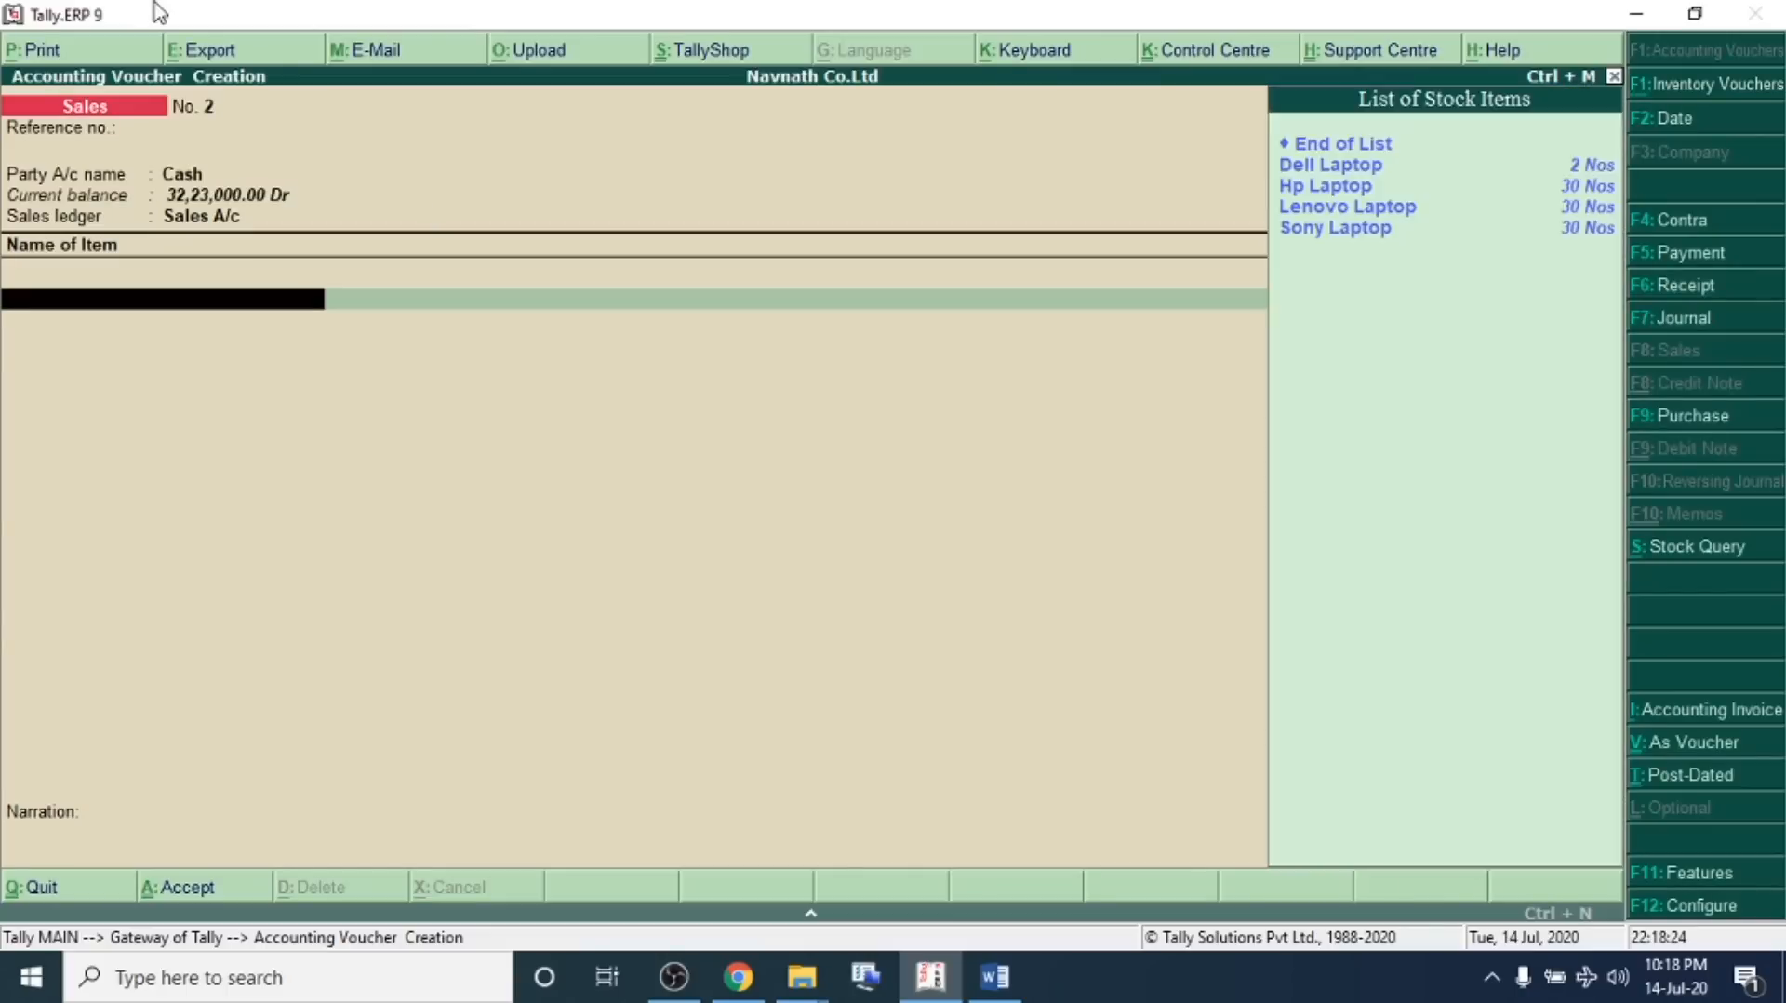
# Enter 30 Nos of Sony Laptop at a rate of 12,500 and save the sales voucher
pyautogui.write('So')
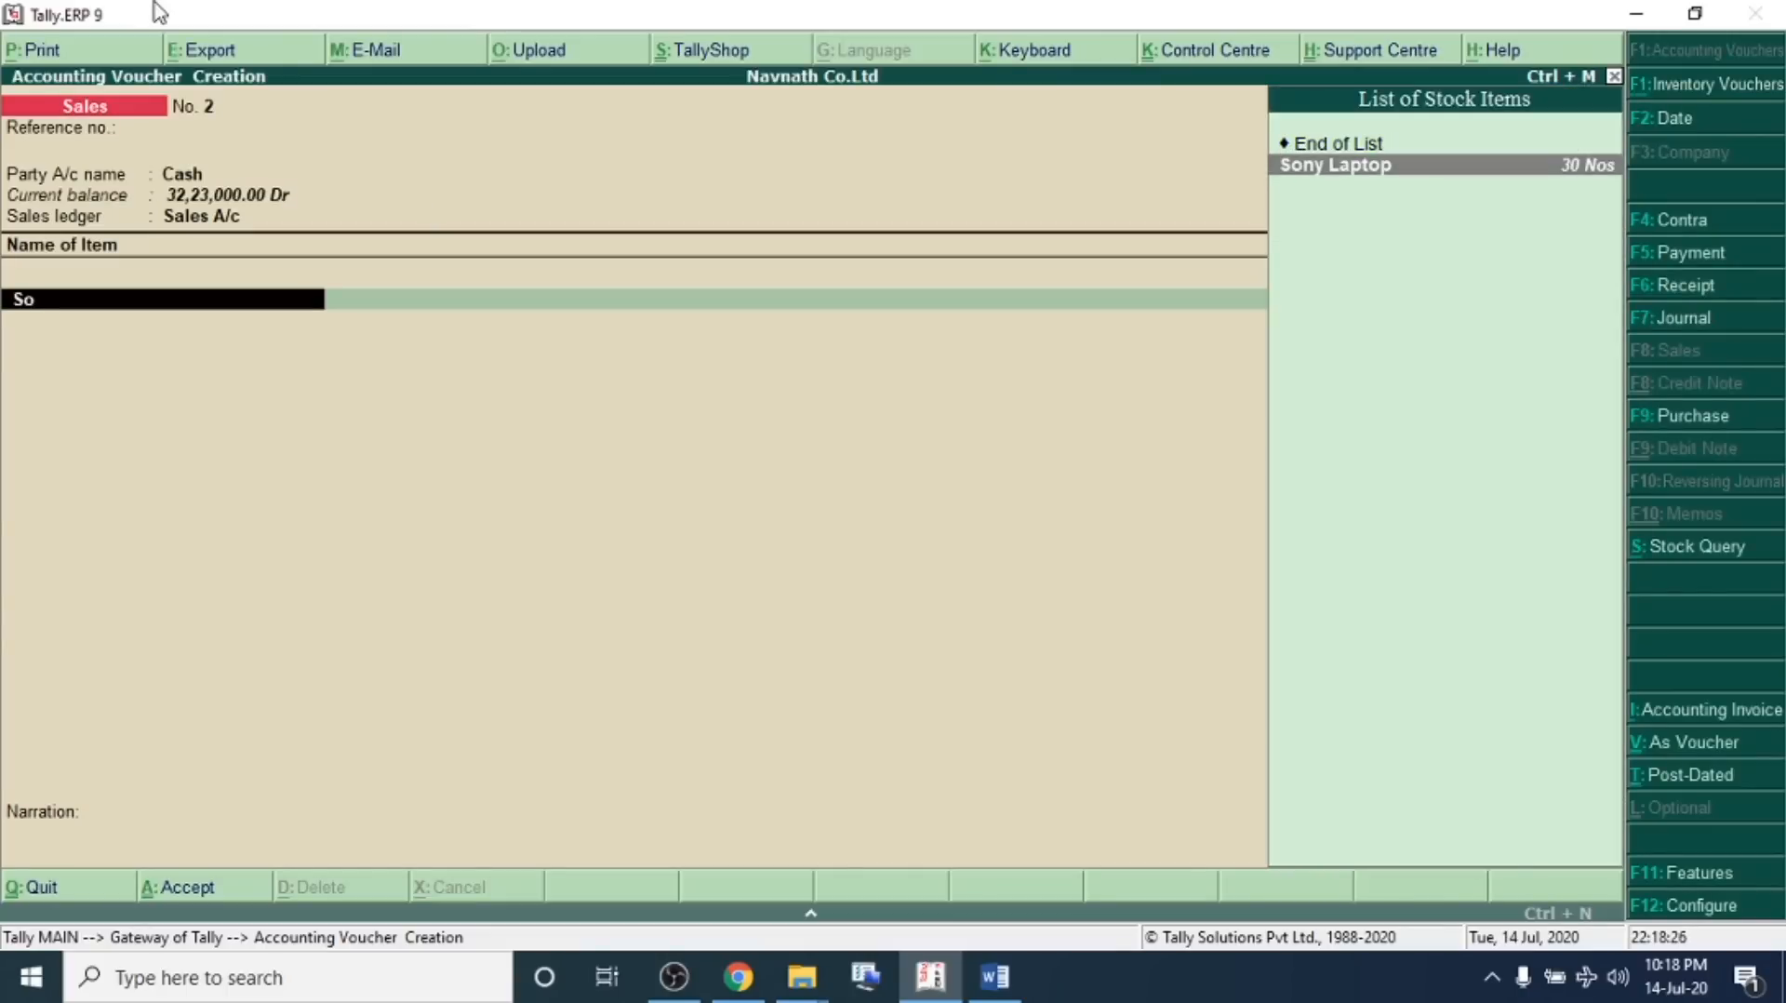
pyautogui.press('Return')
pyautogui.write('30')
pyautogui.press('Return')
pyautogui.write('12,500')
pyautogui.press('Return')
pyautogui.press('Return')
pyautogui.press('Return')
pyautogui.press('Return')
pyautogui.press('Return')
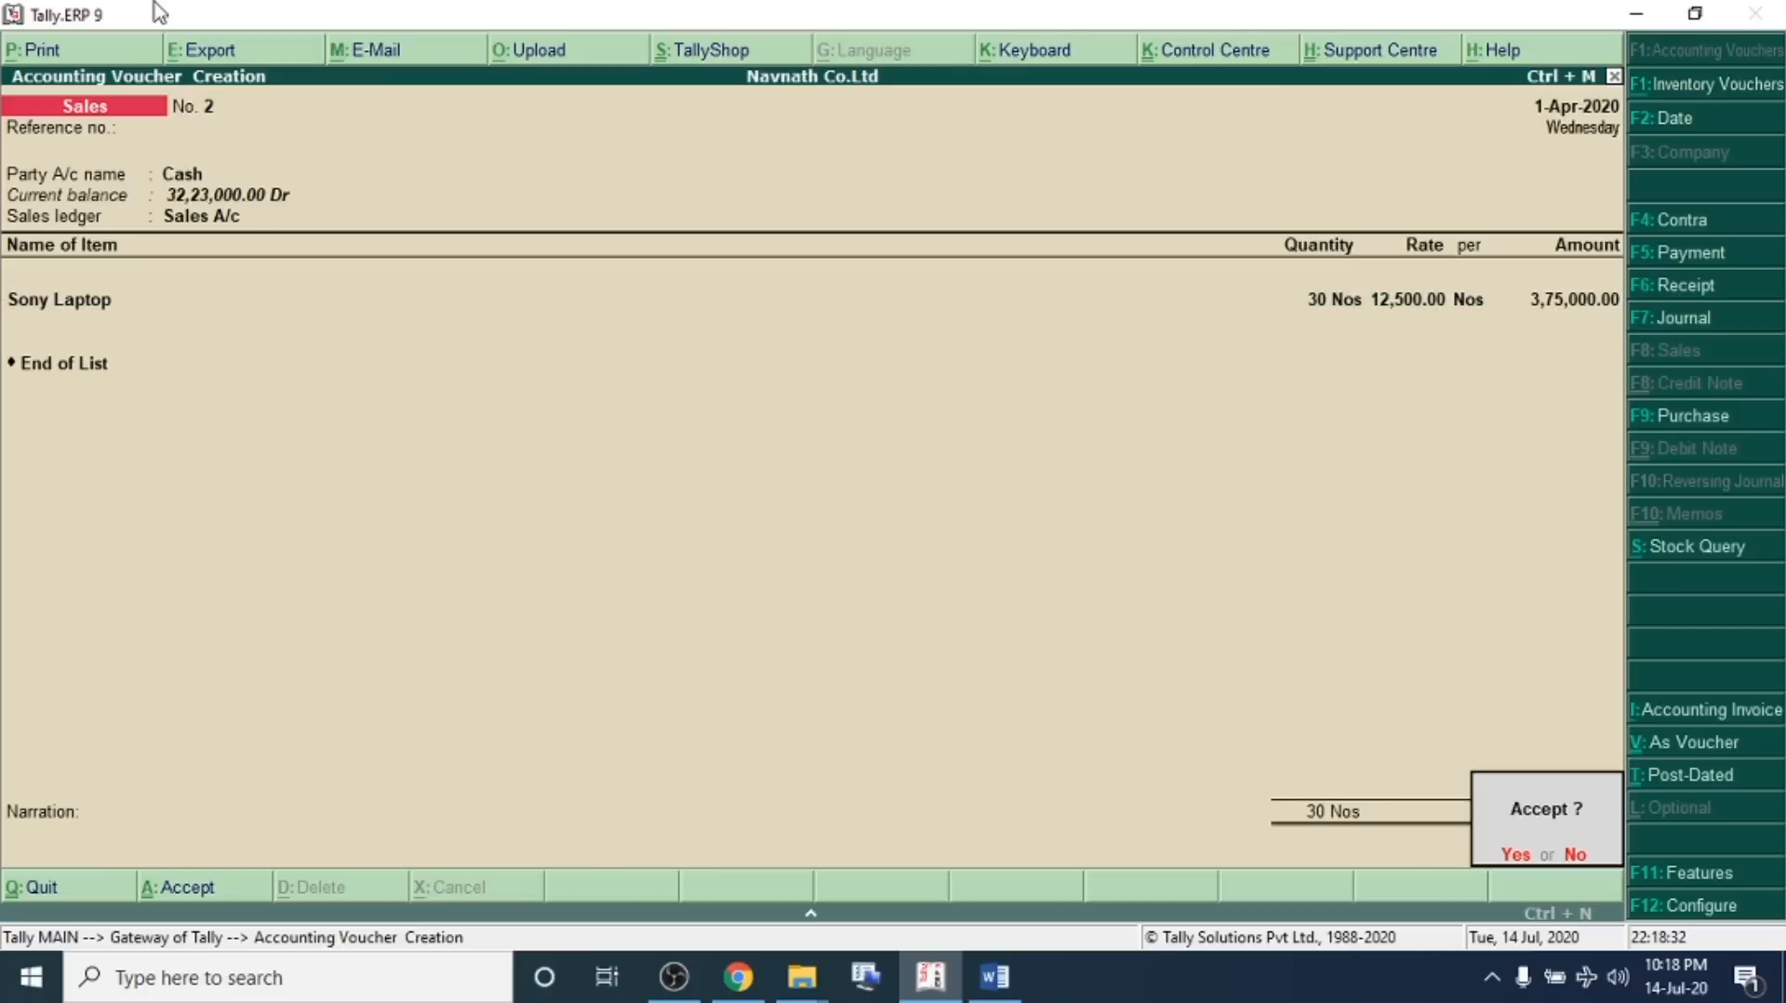
pyautogui.press('Return')
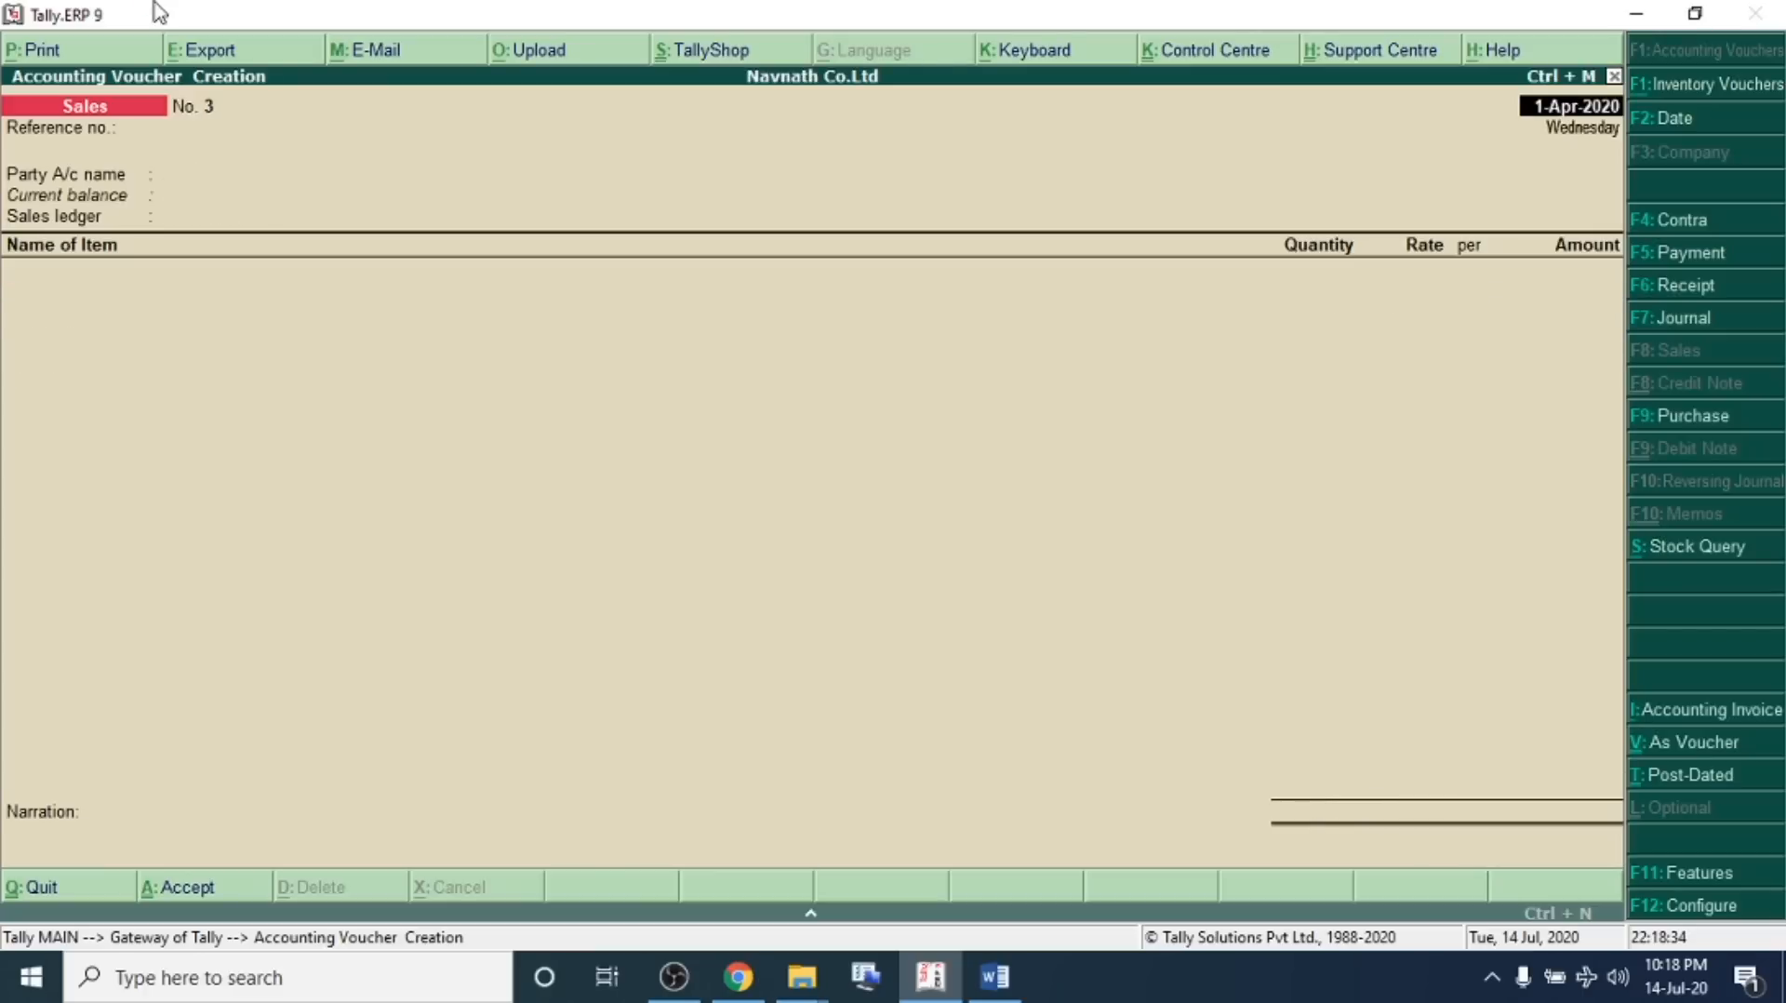
# In the problem sheet, separate transaction 10 onto its own line and highlight it
pyautogui.hotkey('alt', 'Tab')
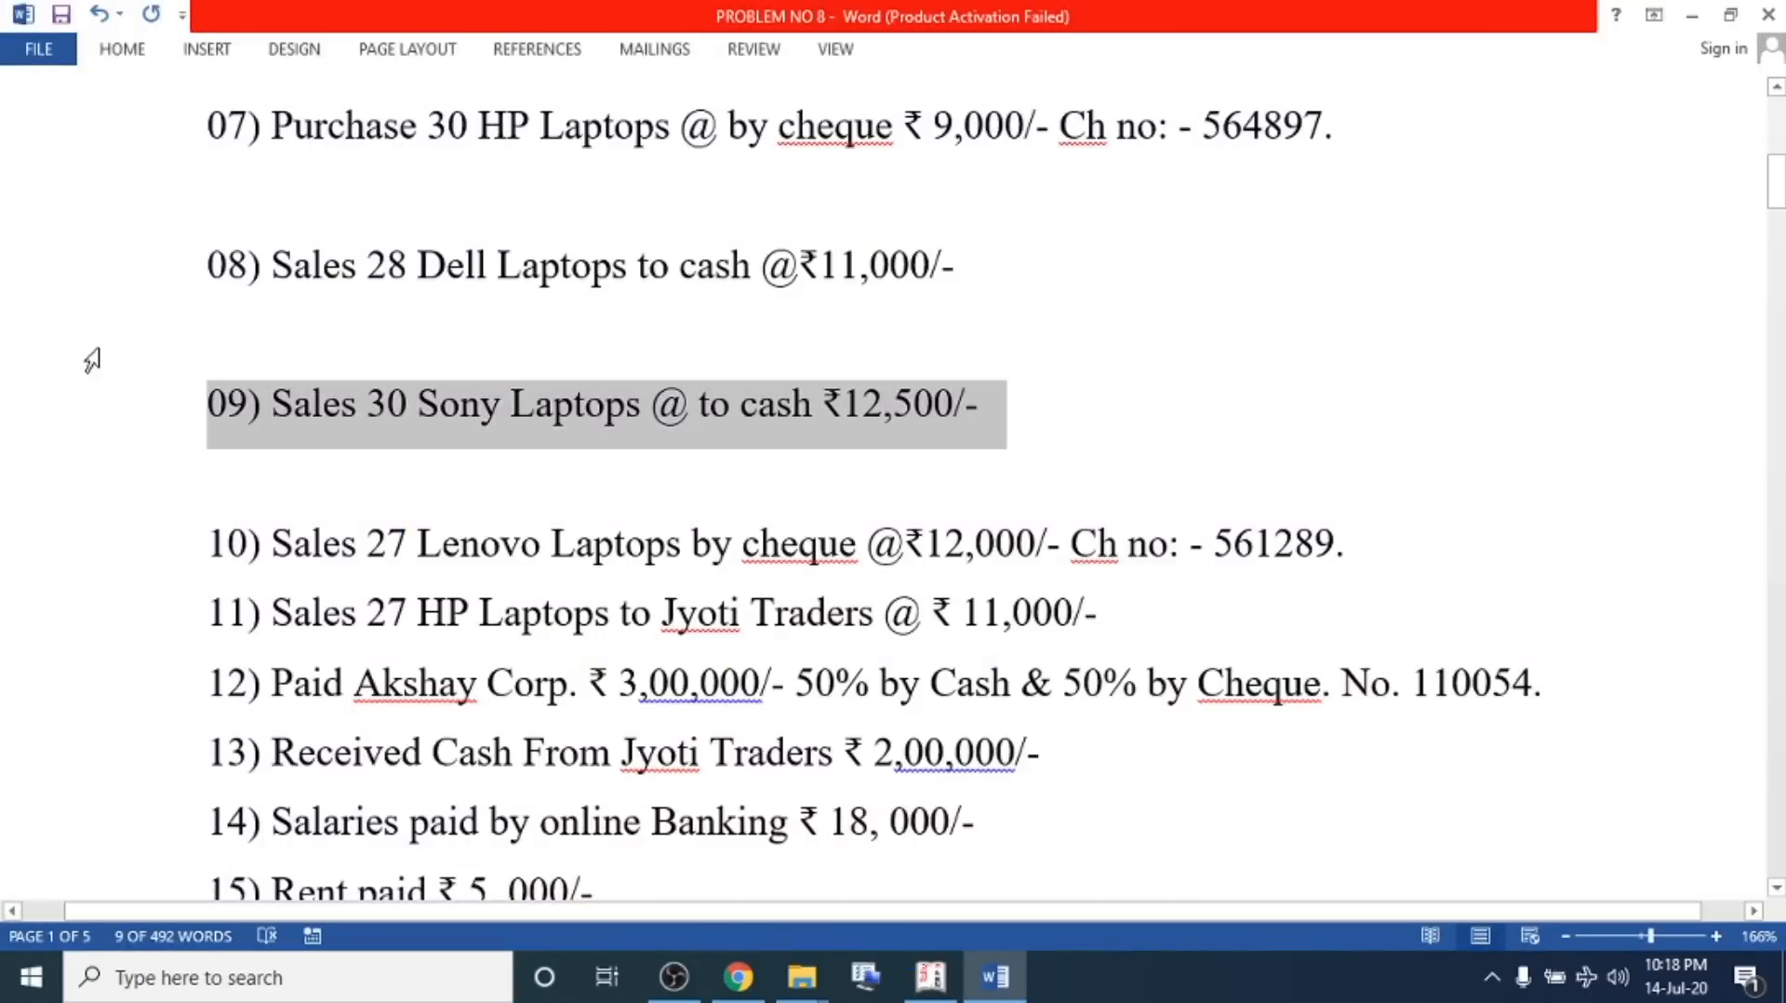
pyautogui.click(1488, 537)
pyautogui.press('Return')
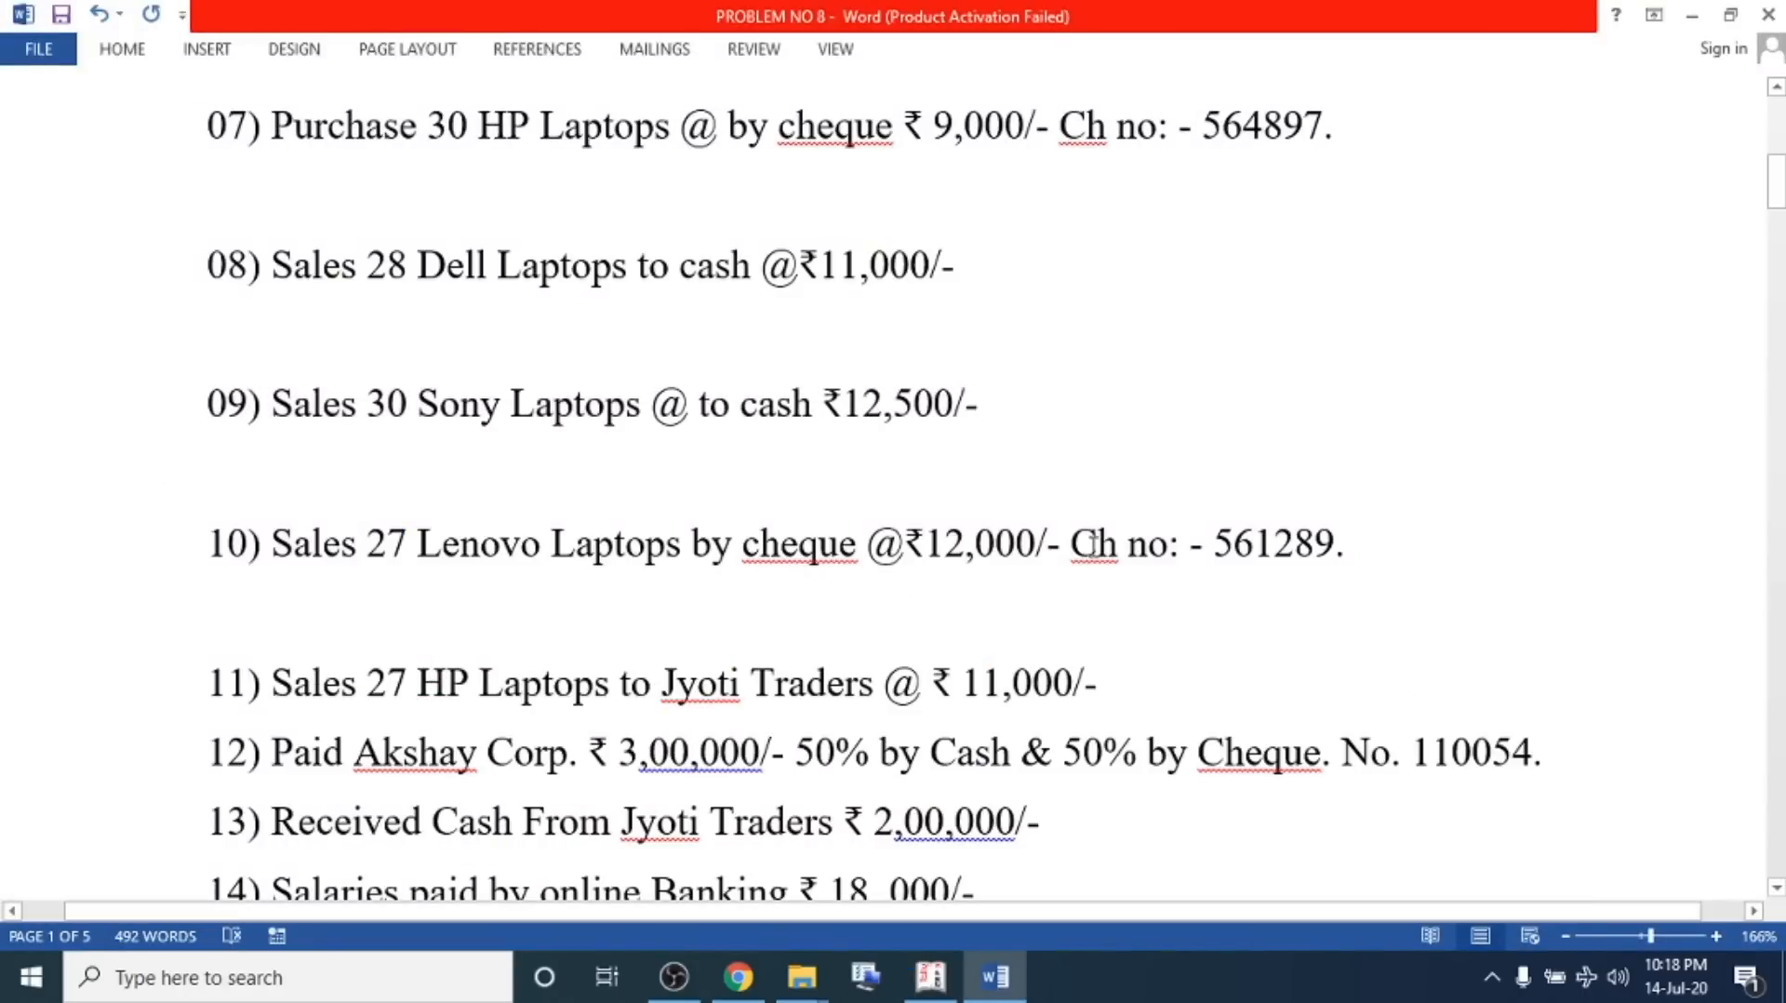
pyautogui.moveTo(926, 544); pyautogui.dragTo(1028, 553)
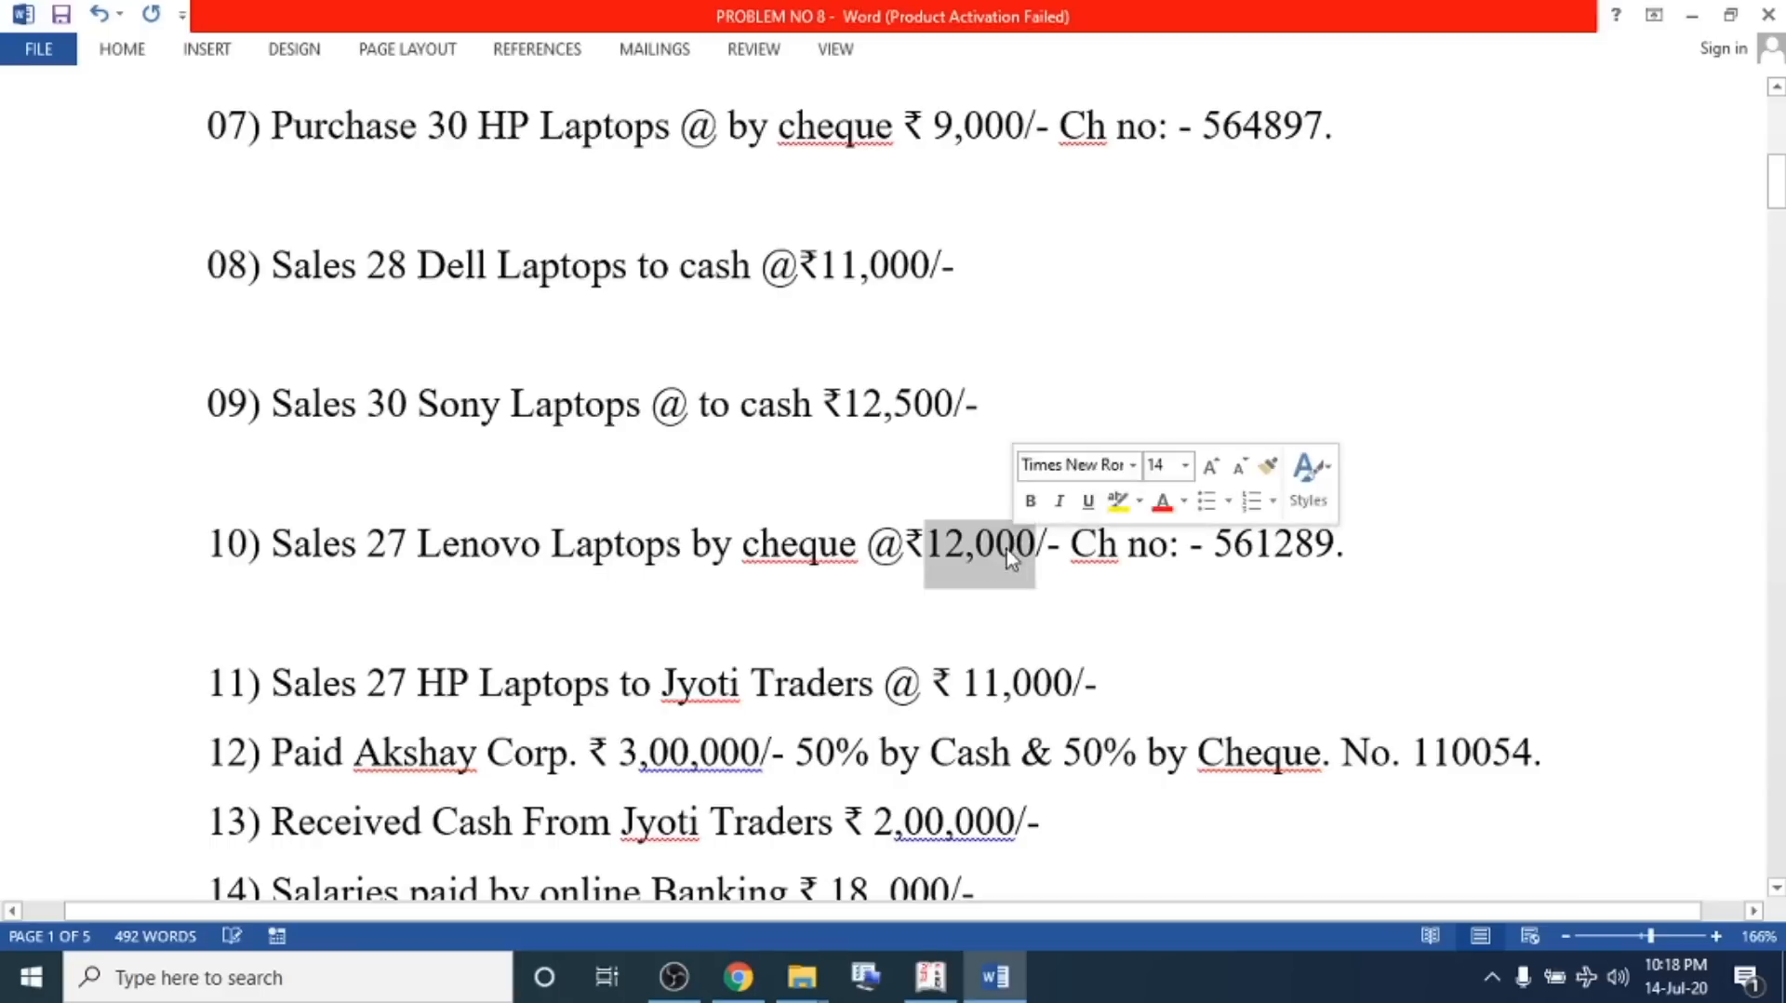
pyautogui.moveTo(1438, 556); pyautogui.dragTo(142, 568)
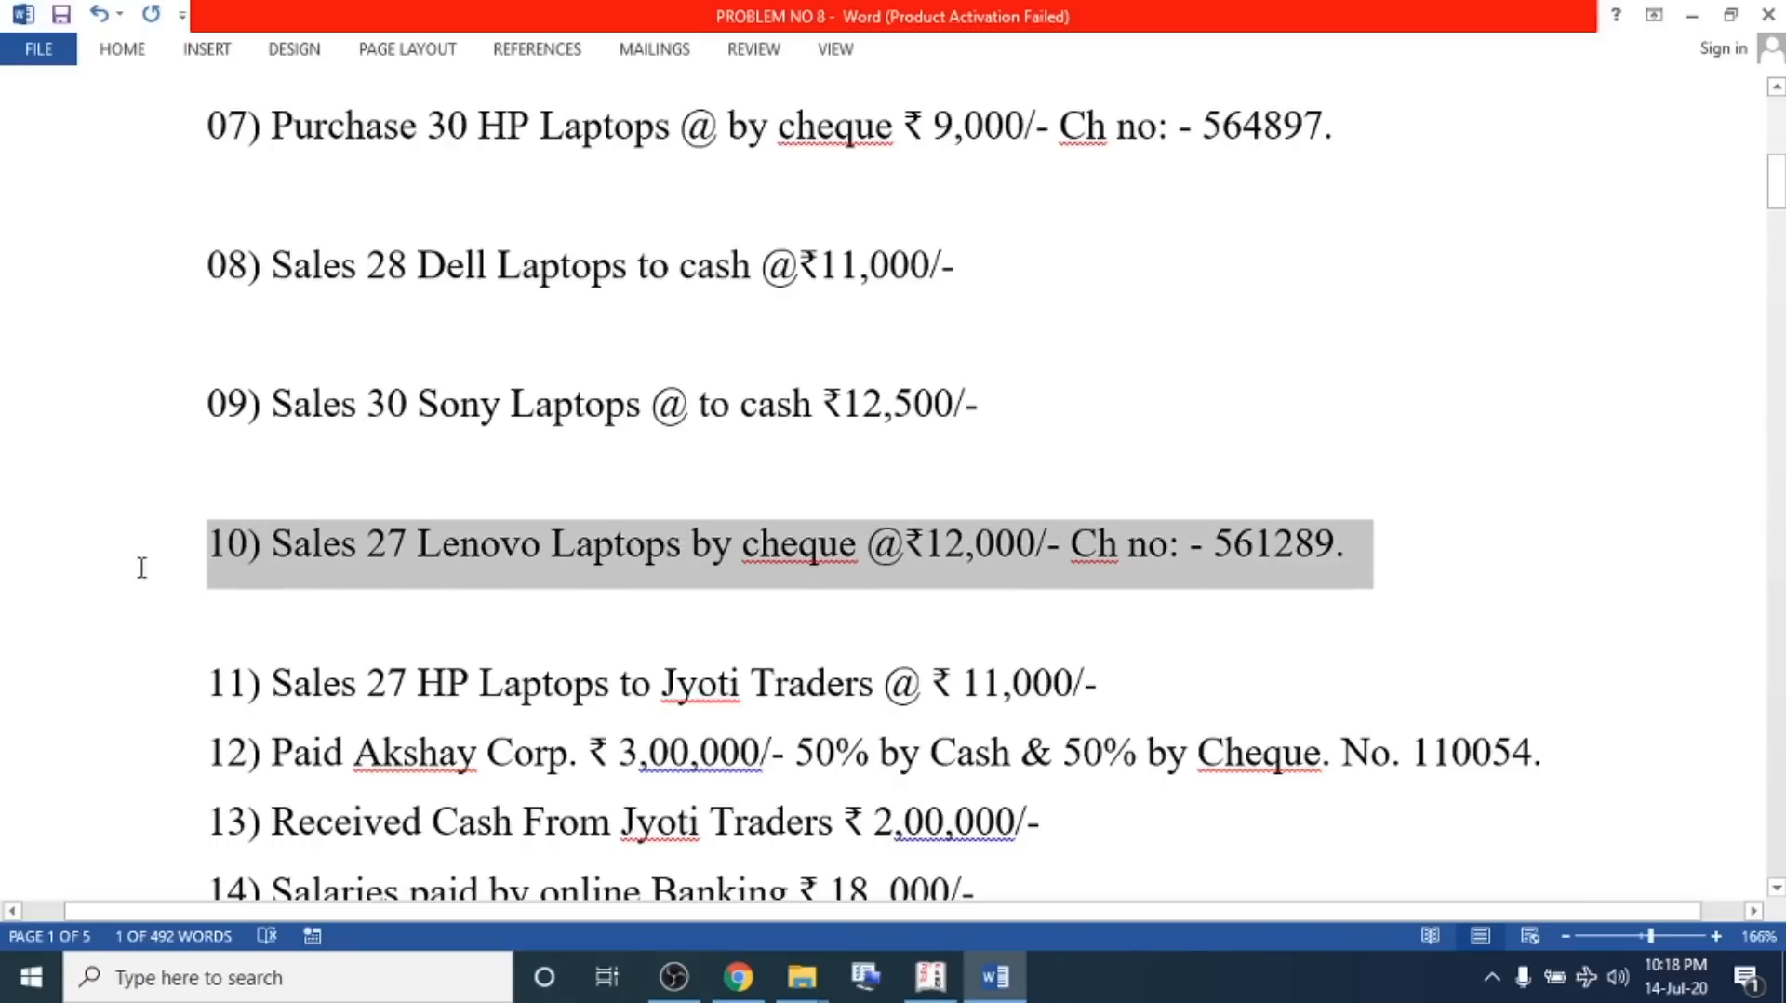
# Start a new sales voucher with SBI Bank as the party and Sales A/c as the sales ledger
pyautogui.hotkey('alt', 'Tab')
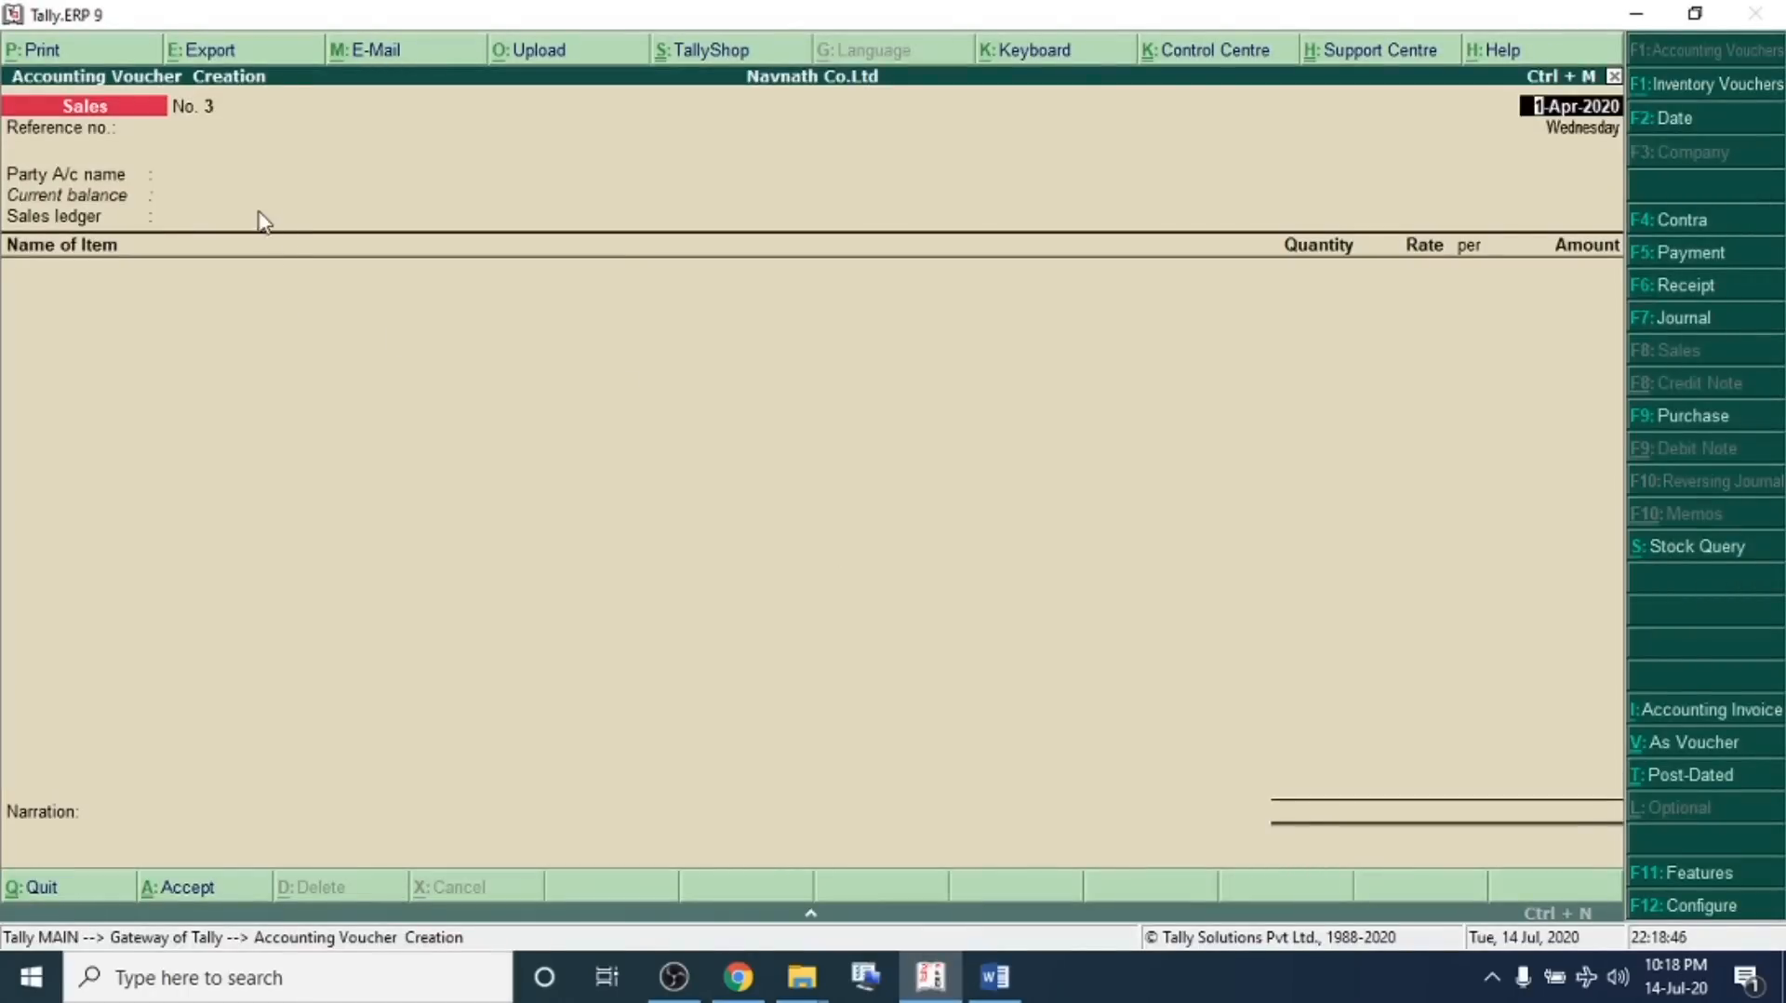
pyautogui.click(244, 186)
pyautogui.press('Down')
pyautogui.press('Down')
pyautogui.press('Return')
pyautogui.hotkey('ctrl', 'a')
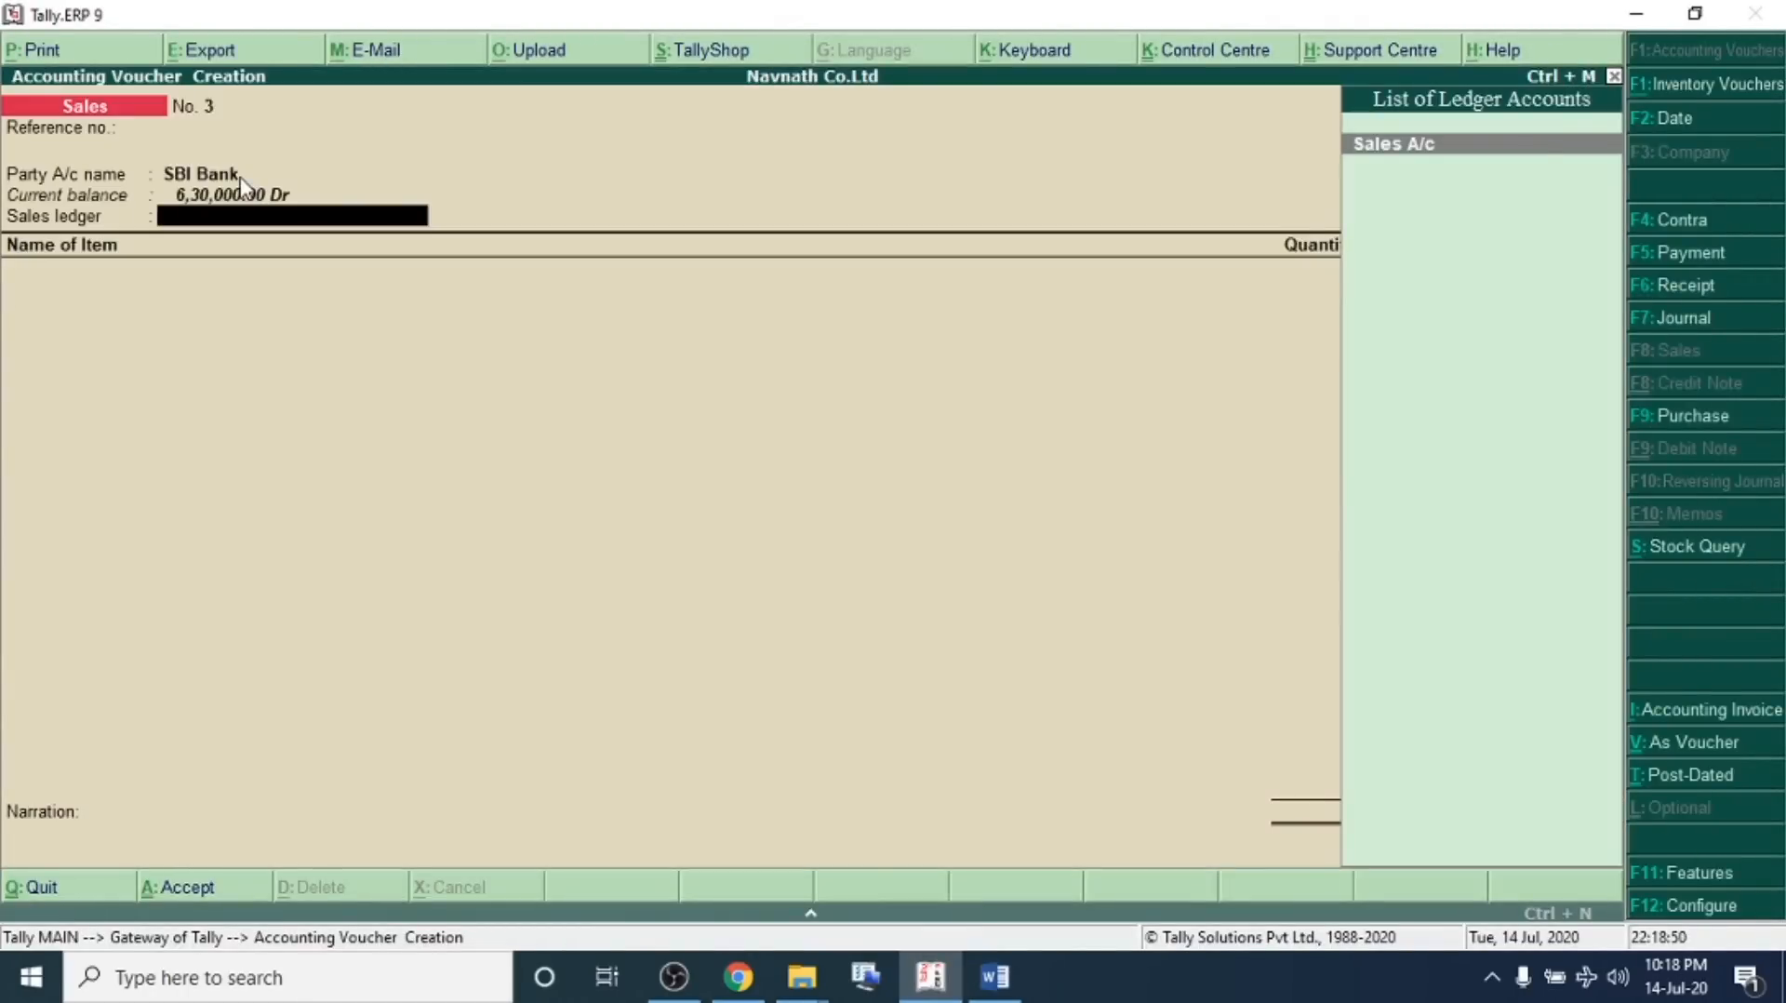
pyautogui.press('Return')
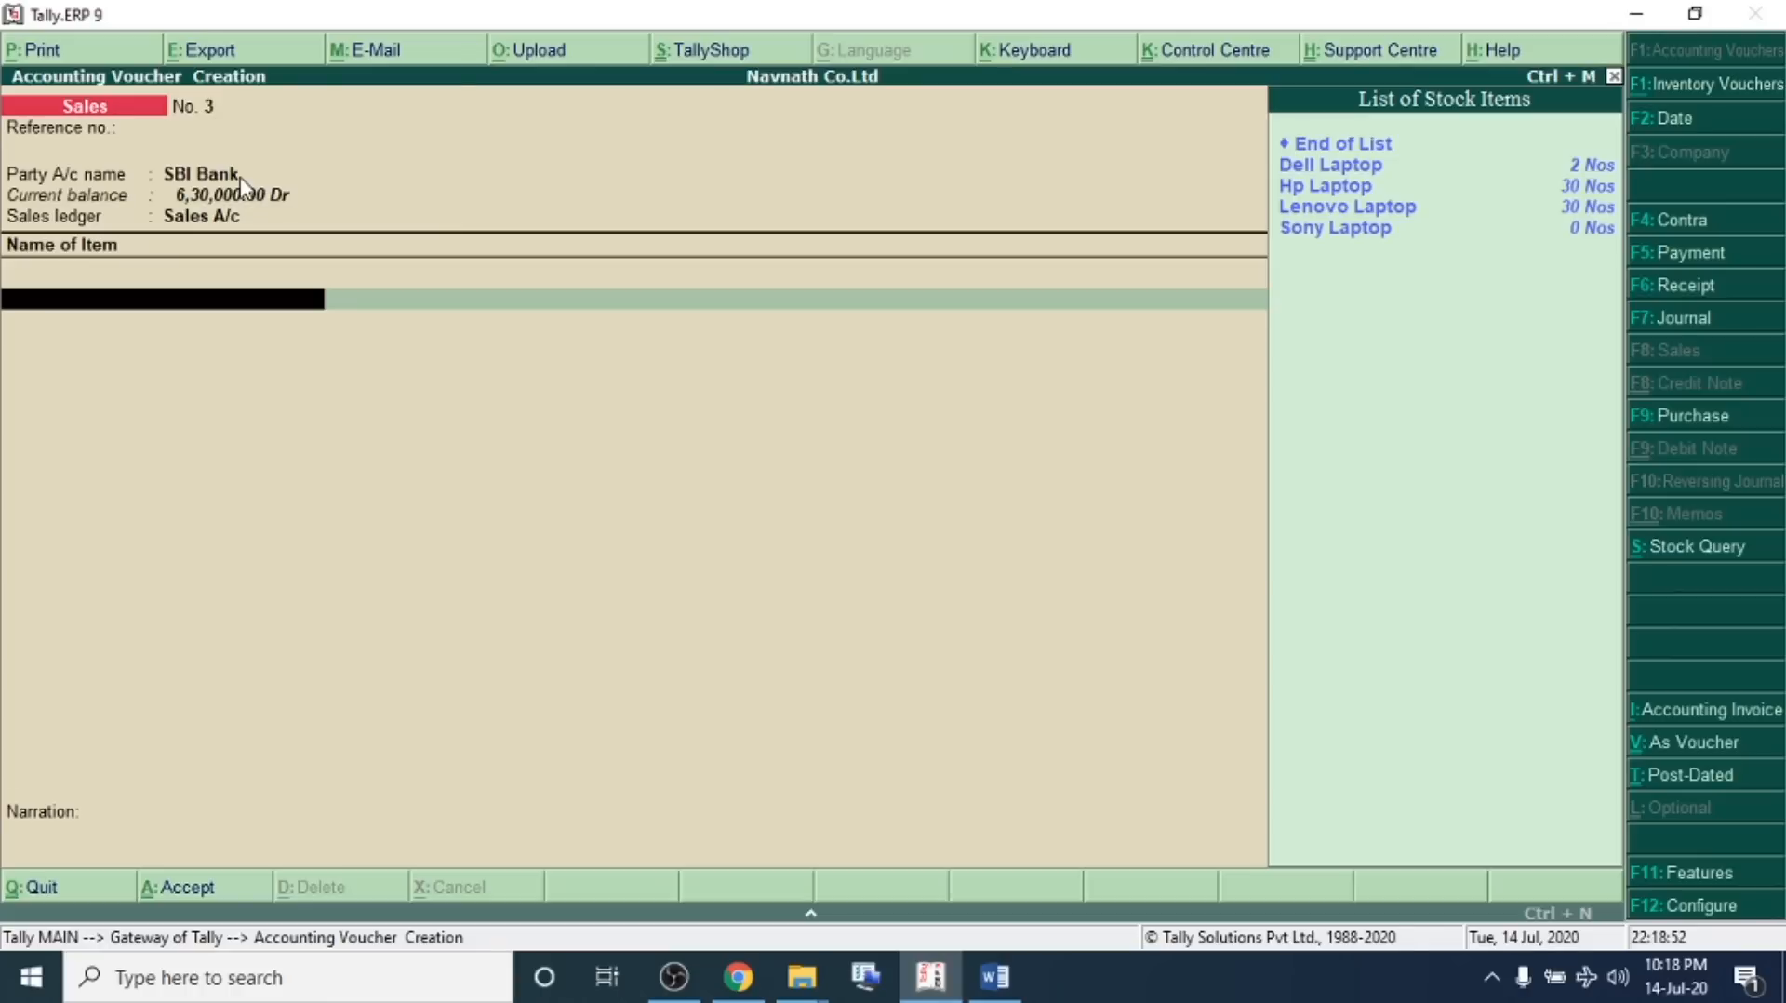
# Enter 27 Nos of Lenovo Laptop at a rate of 11,000, accept the bank allocation and save the voucher
pyautogui.press('Down')
pyautogui.press('Down')
pyautogui.press('Down')
pyautogui.press('Return')
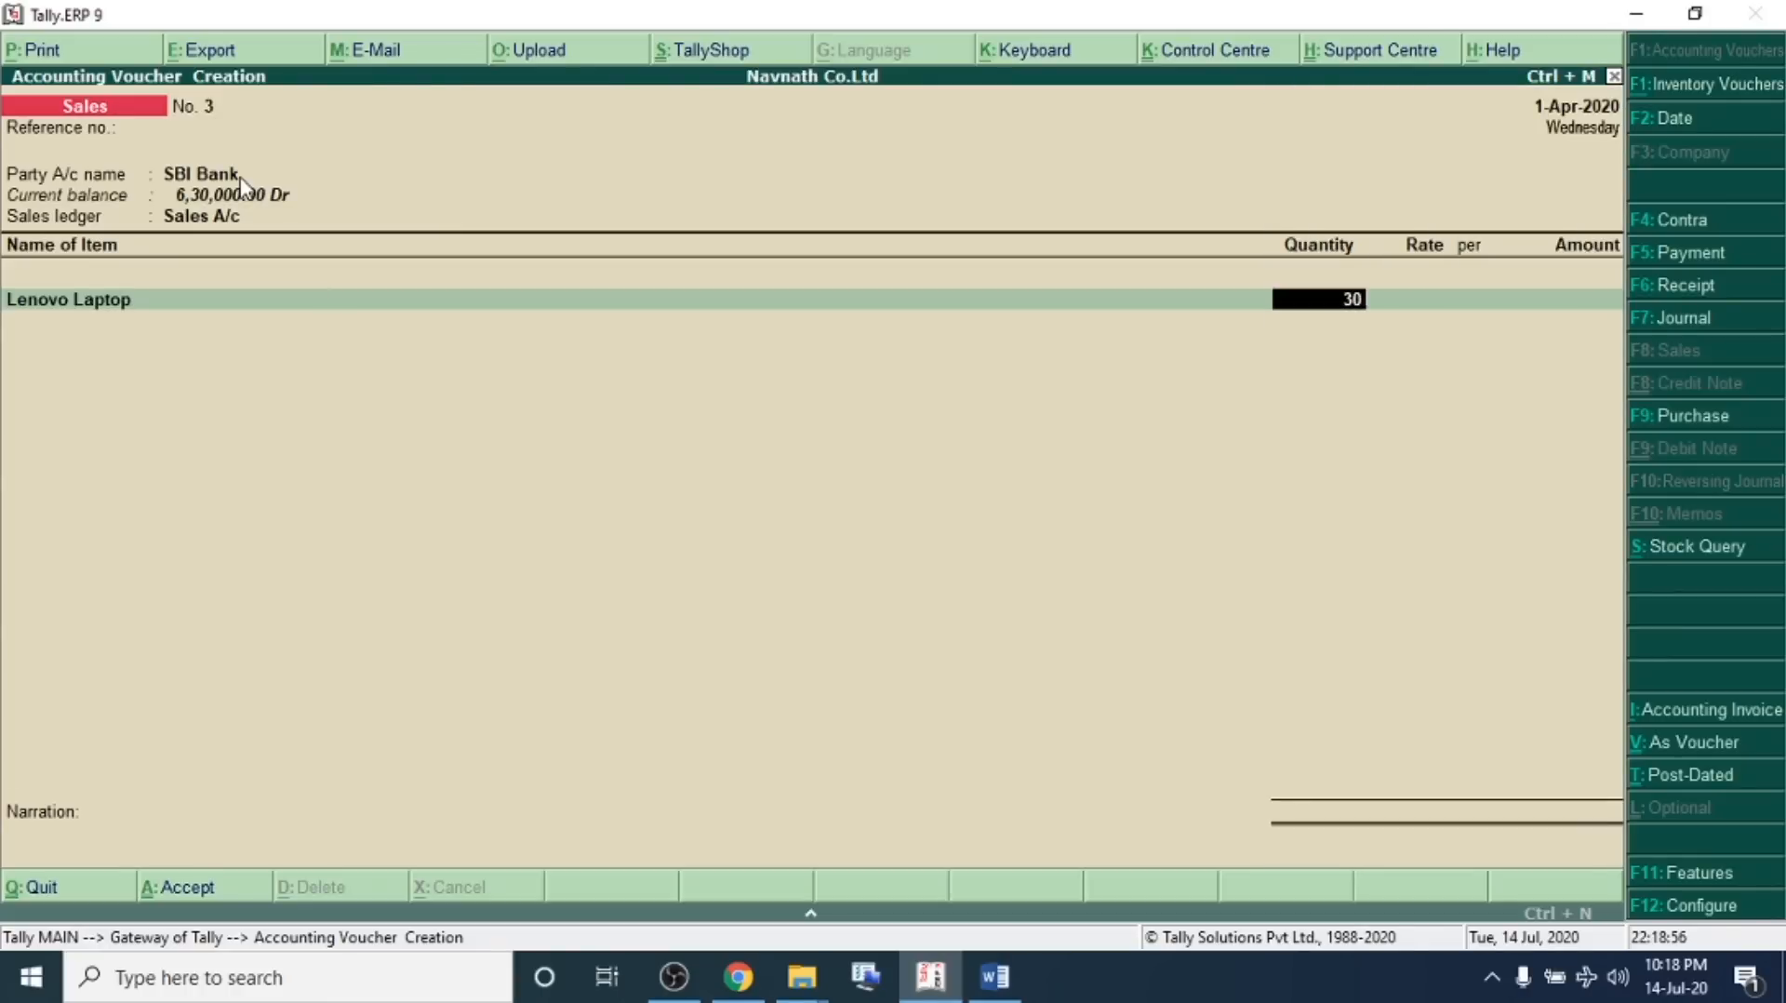
pyautogui.write('27')
pyautogui.press('Return')
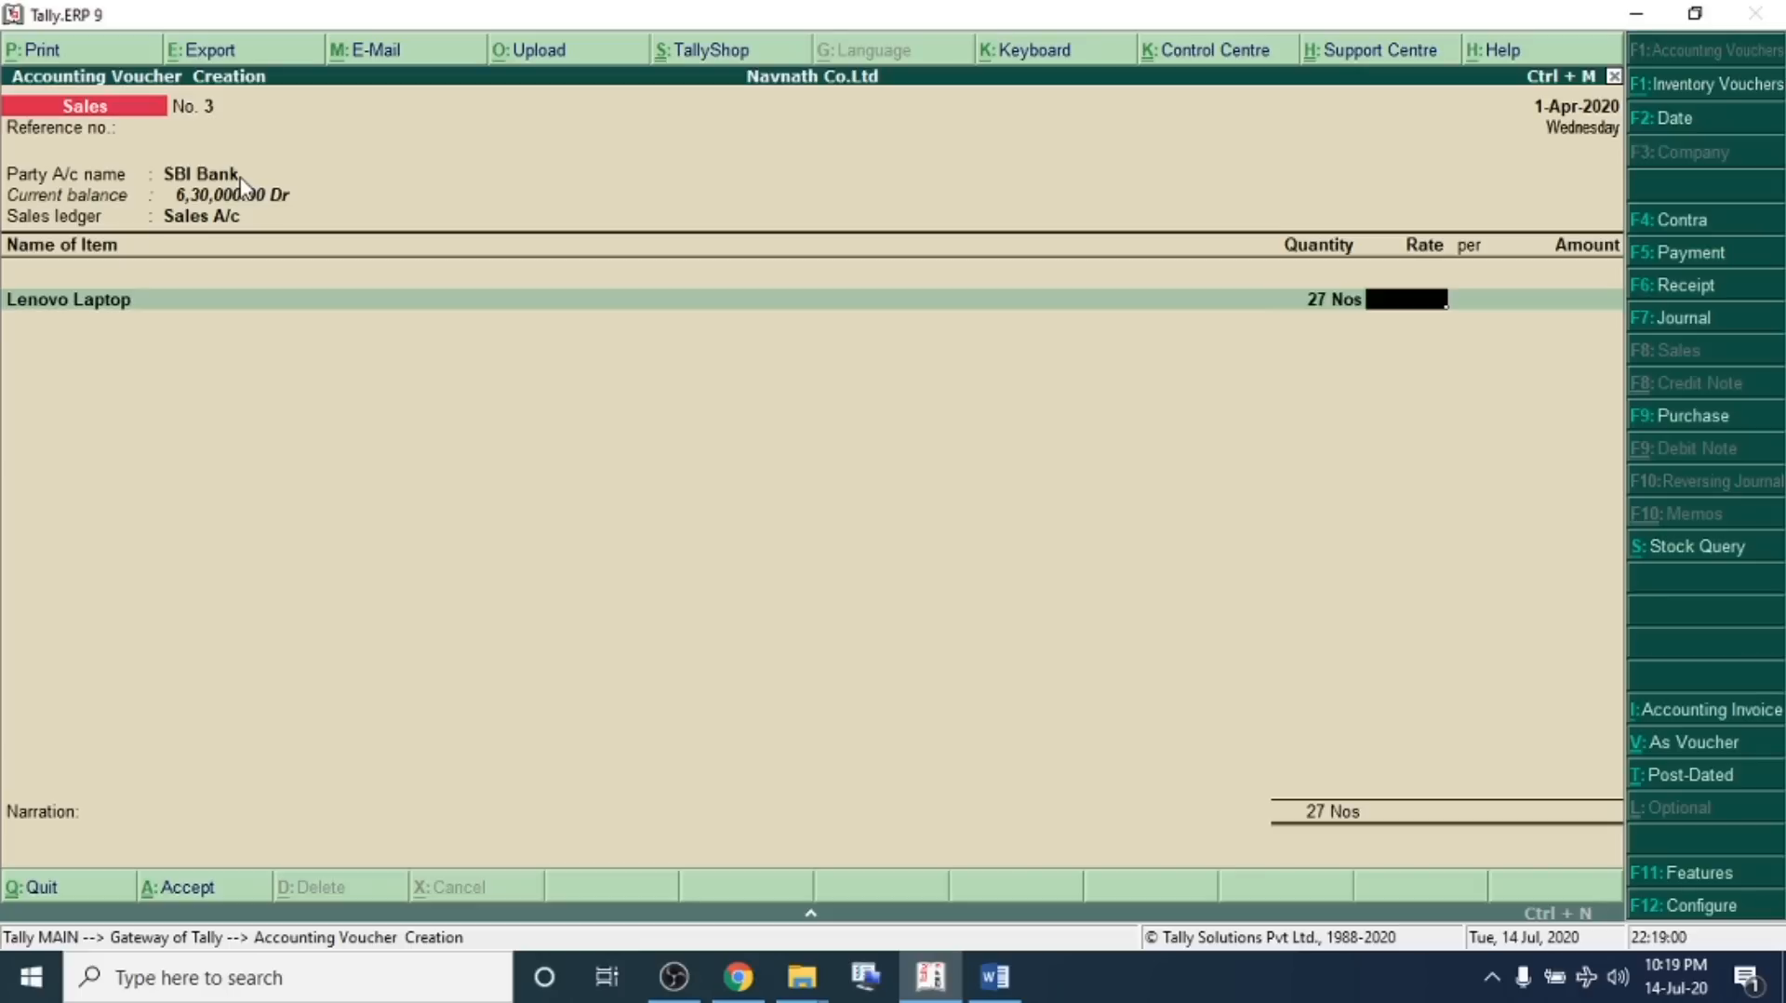
pyautogui.write('110')
pyautogui.press('Return')
pyautogui.press('Return')
pyautogui.press('Return')
pyautogui.press('Return')
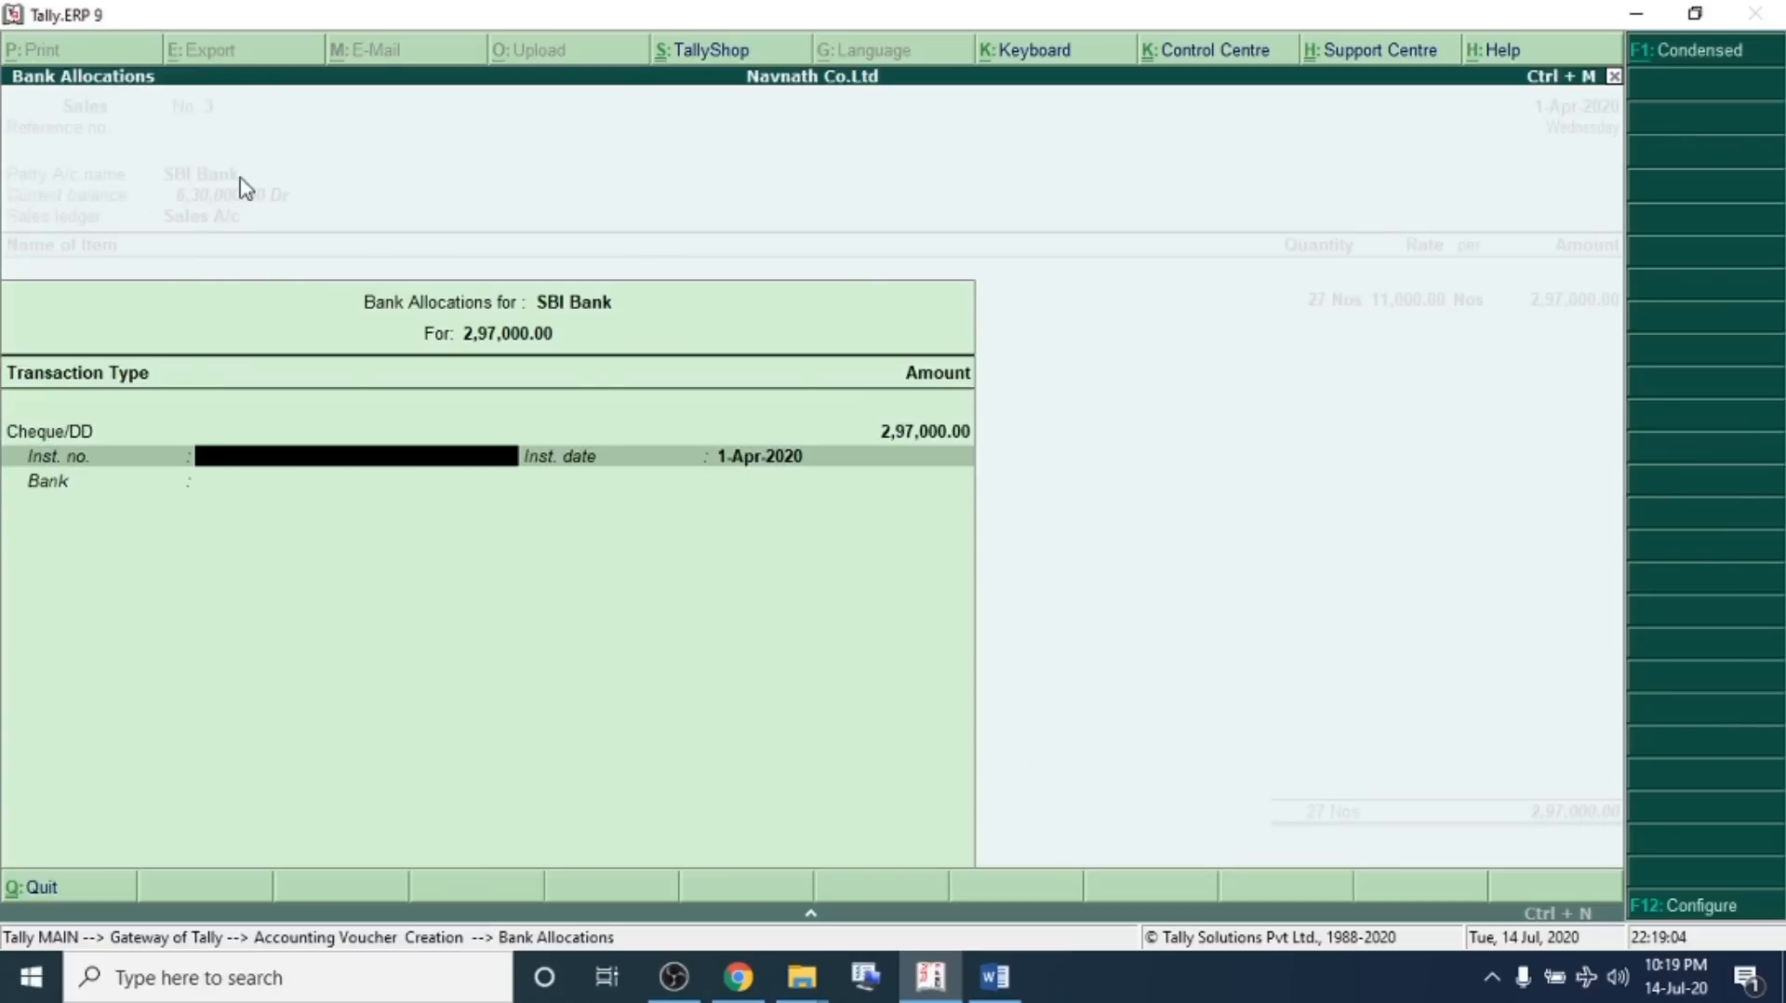
pyautogui.hotkey('ctrl', 'a')
pyautogui.hotkey('ctrl', 'a')
# In the problem sheet, separate transaction 11 onto its own line and highlight it
pyautogui.hotkey('alt', 'Tab')
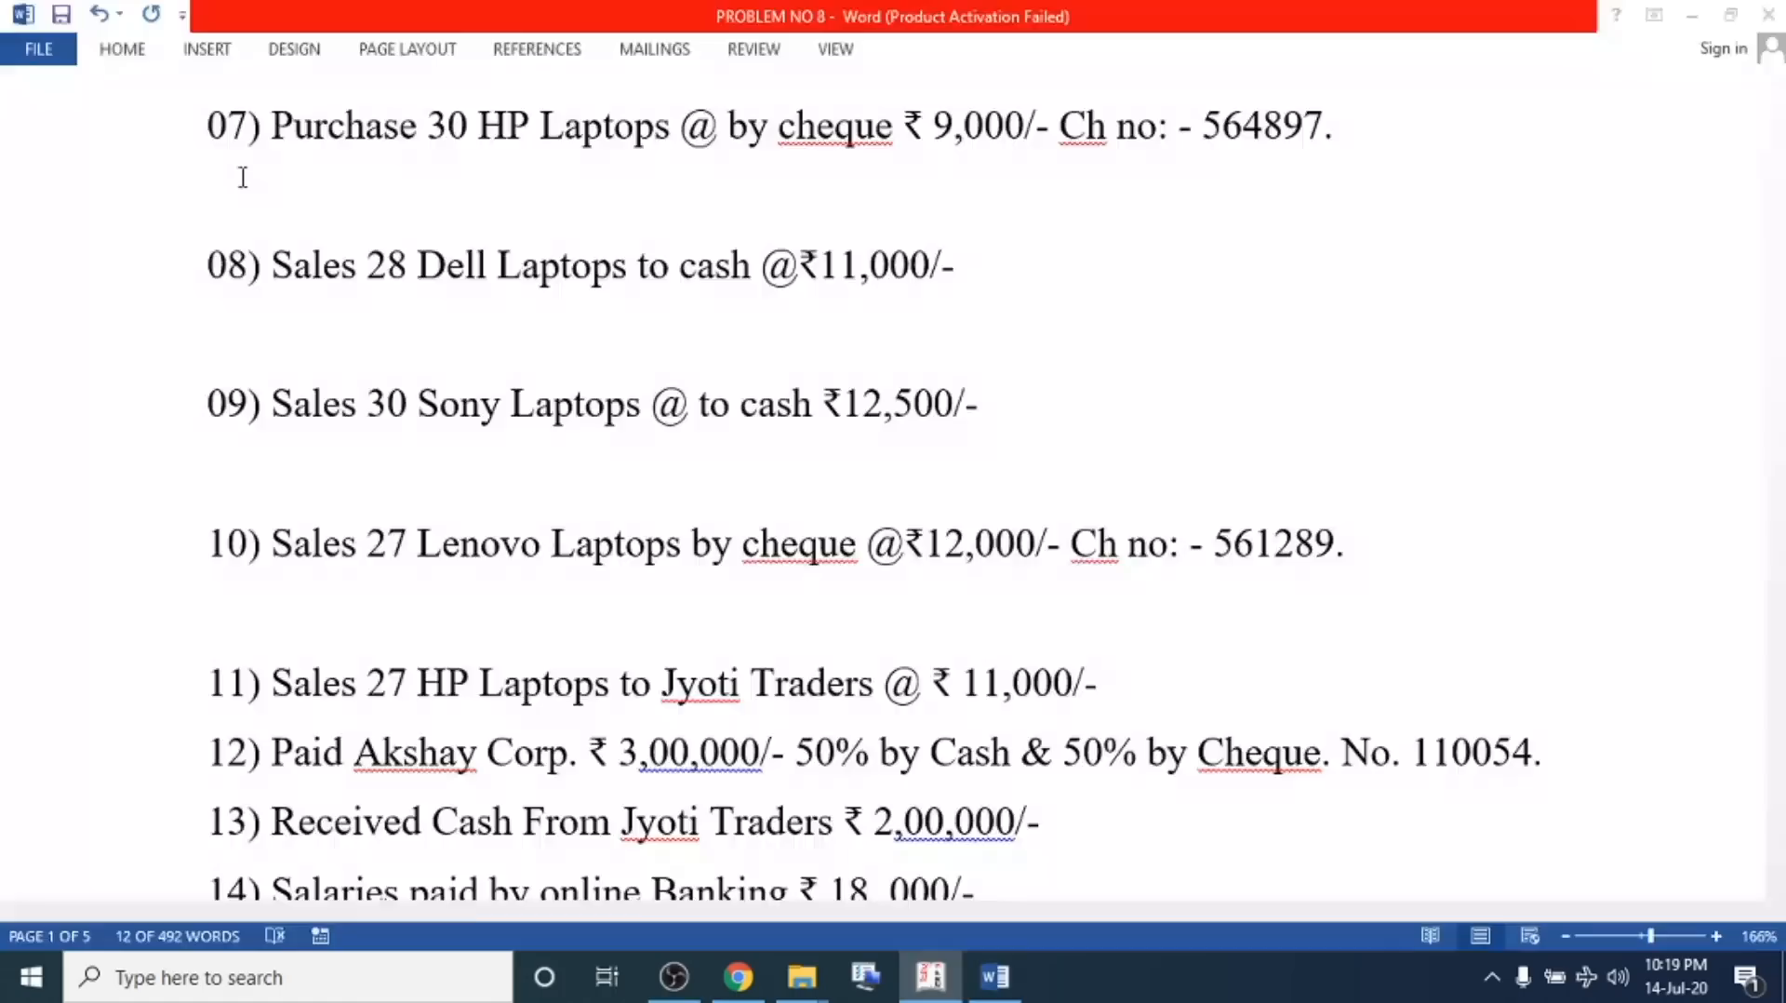
pyautogui.scroll(-3, 419, 527)
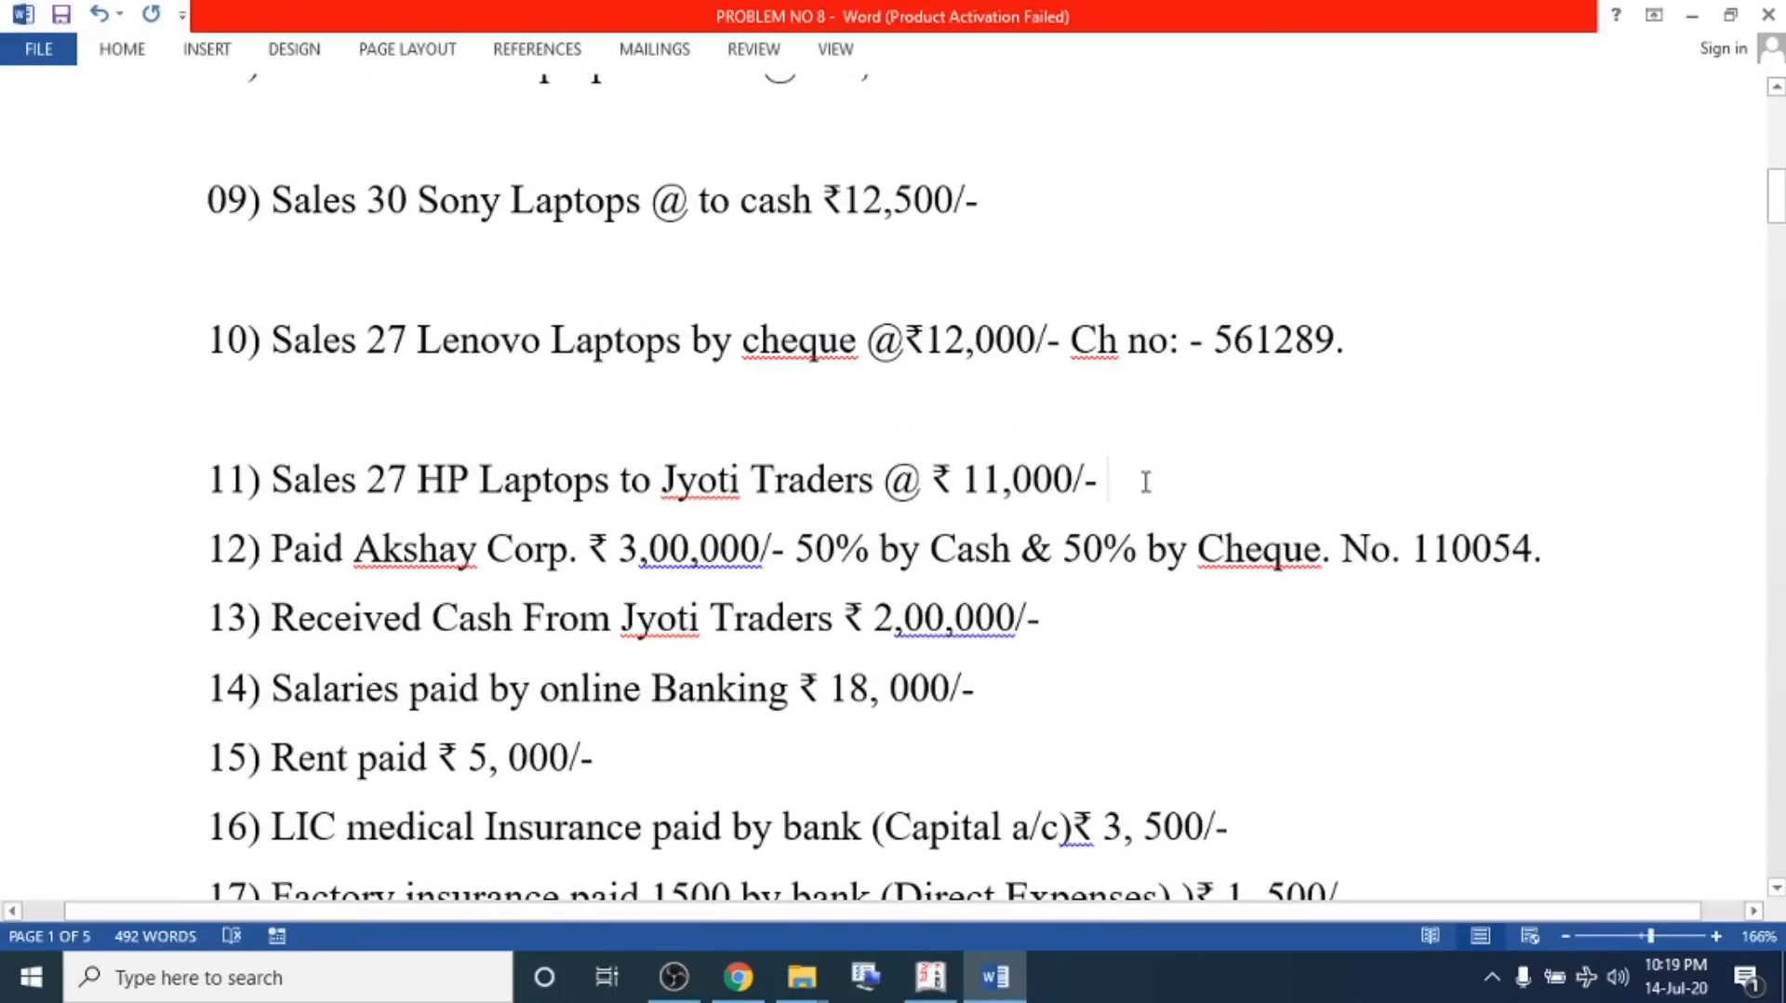
pyautogui.press('Return')
pyautogui.moveTo(1136, 466); pyautogui.dragTo(159, 471)
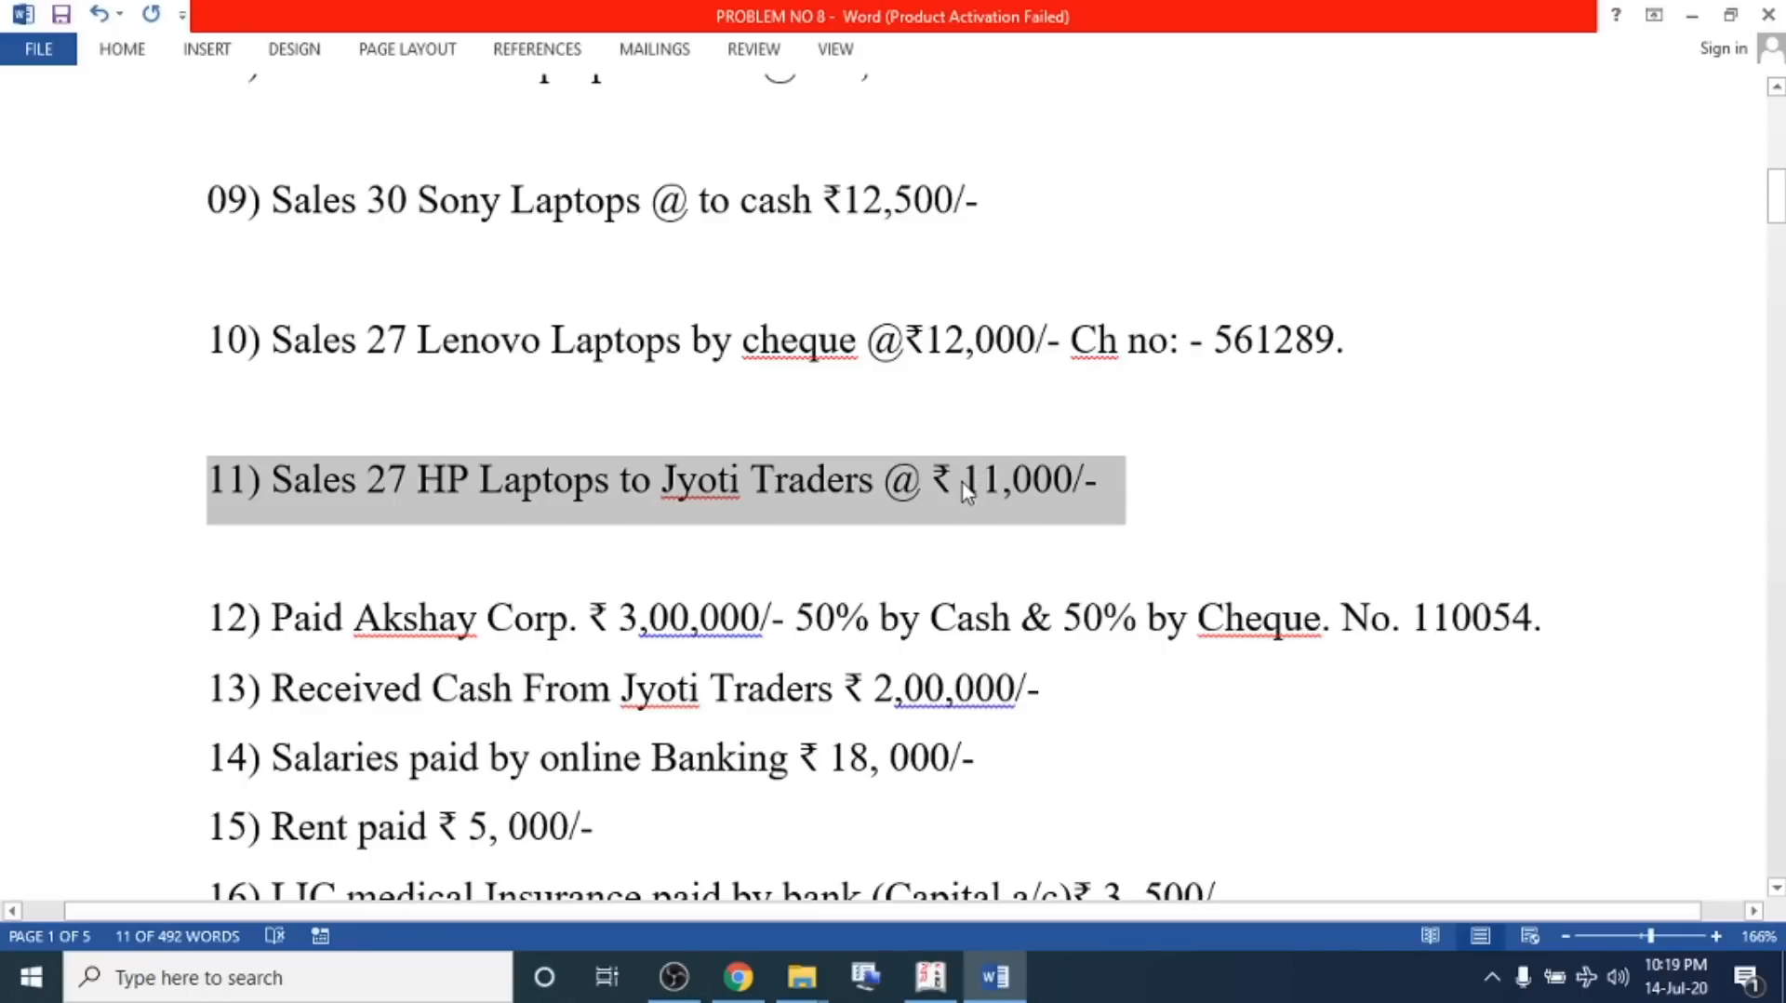
# From a new sales voucher's party field, create the Jyoti Traders ledger under Sundry Debtors
pyautogui.hotkey('alt', 'Tab')
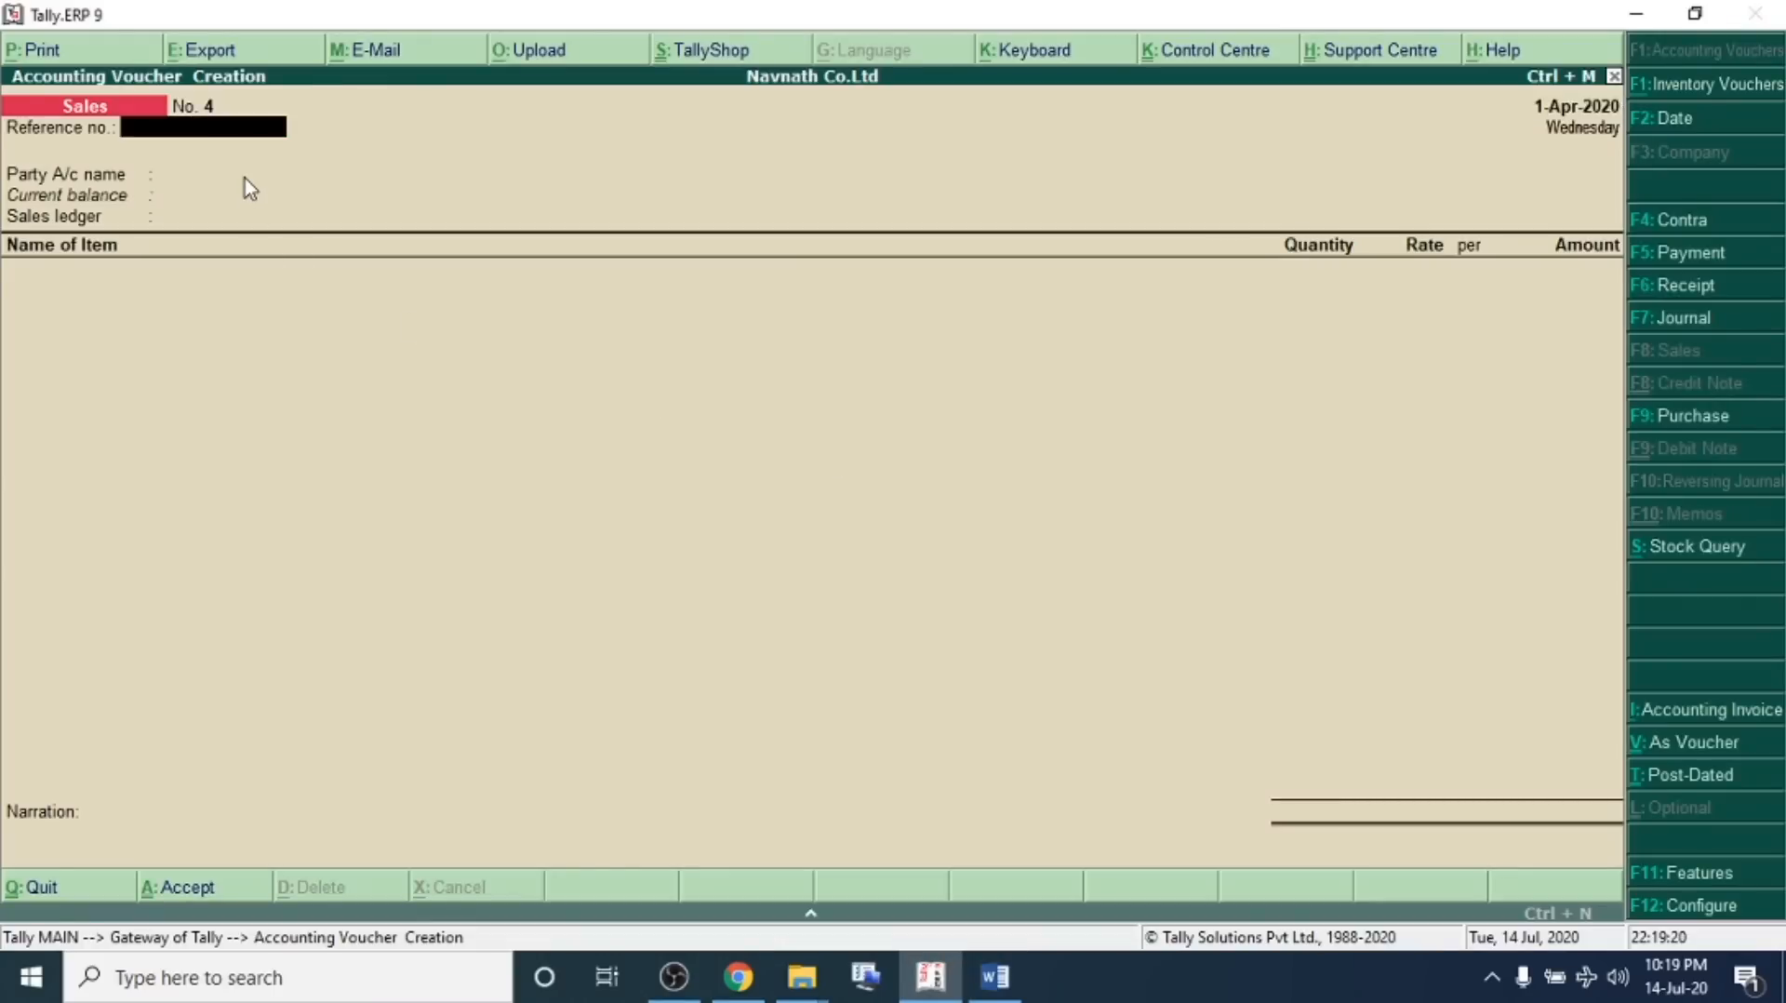
pyautogui.press('Return')
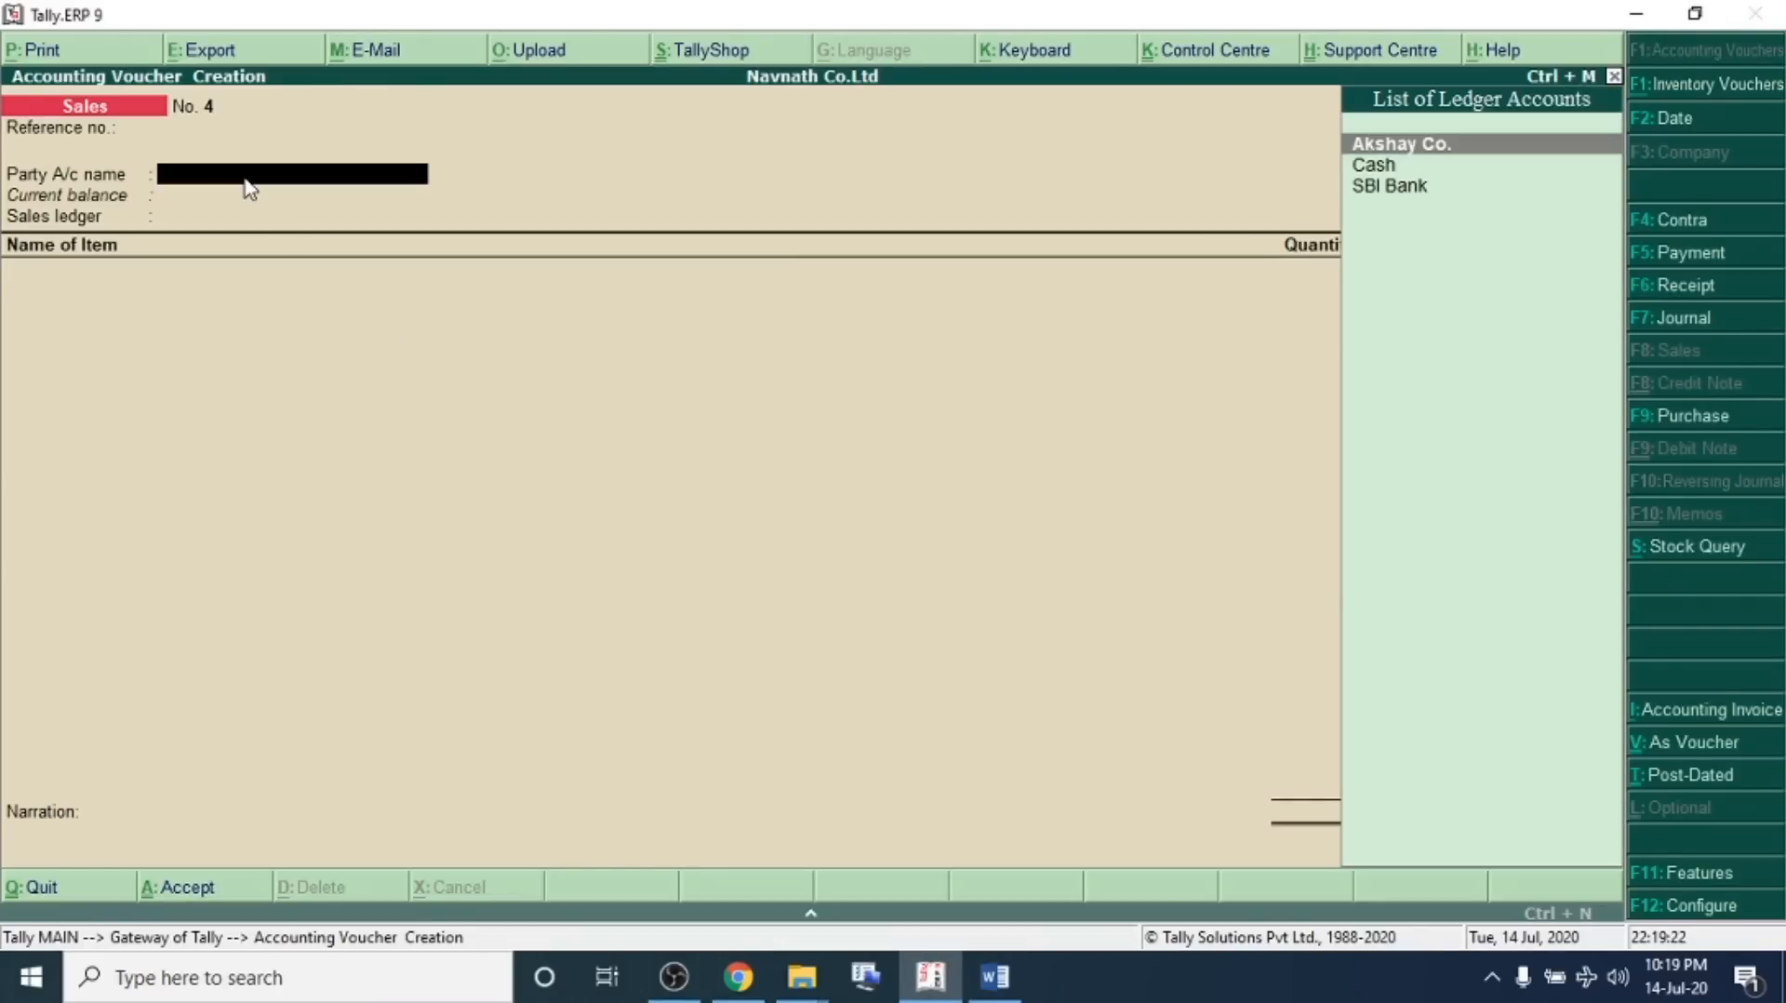
pyautogui.hotkey('alt', 'c')
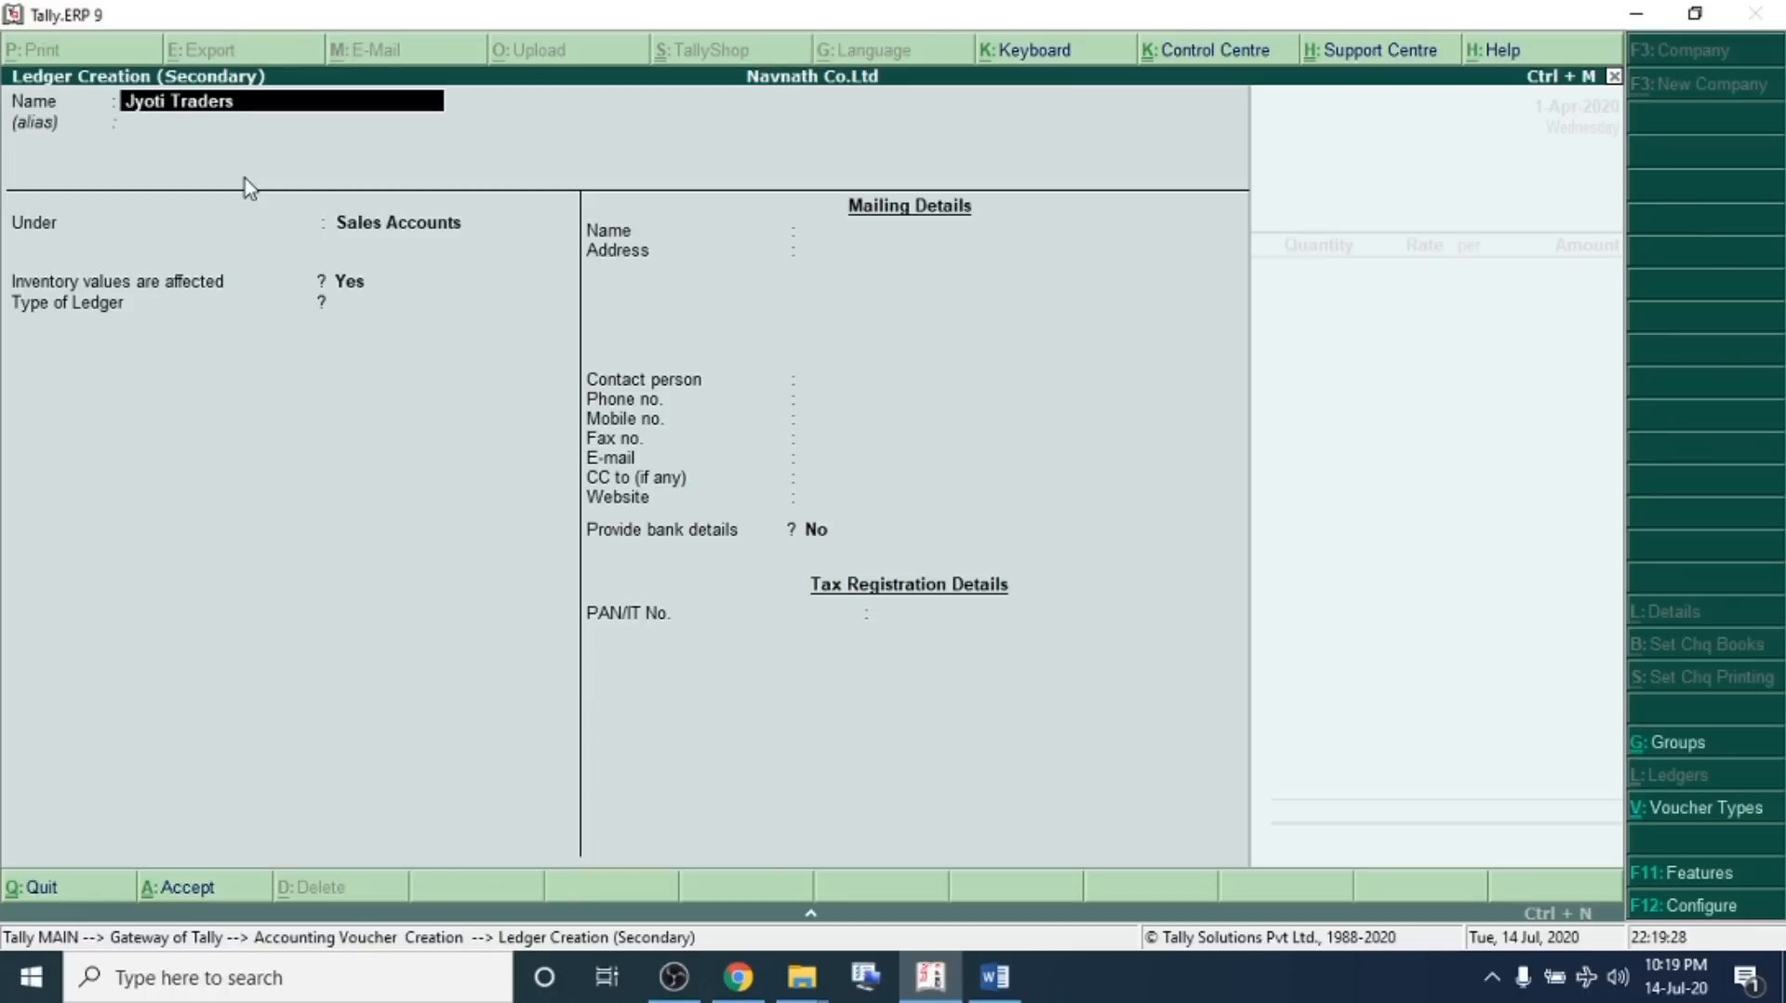
pyautogui.press('Return')
pyautogui.write('Sun')
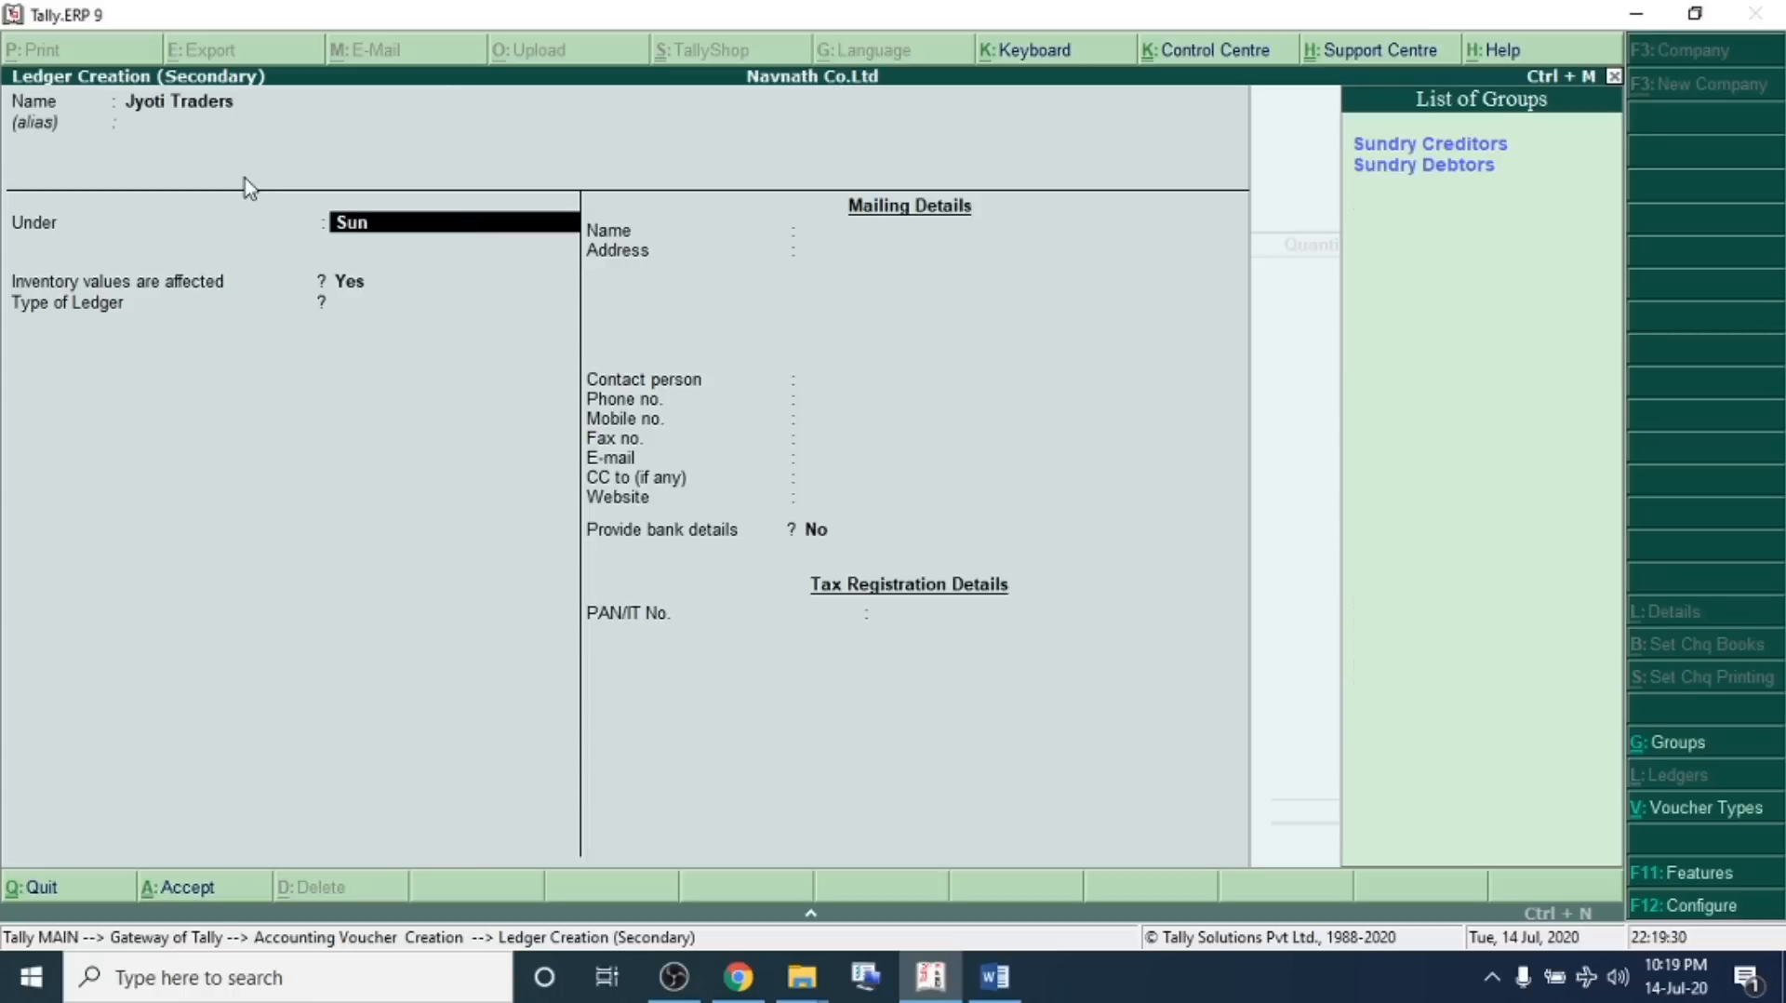
pyautogui.press('Down')
pyautogui.press('Return')
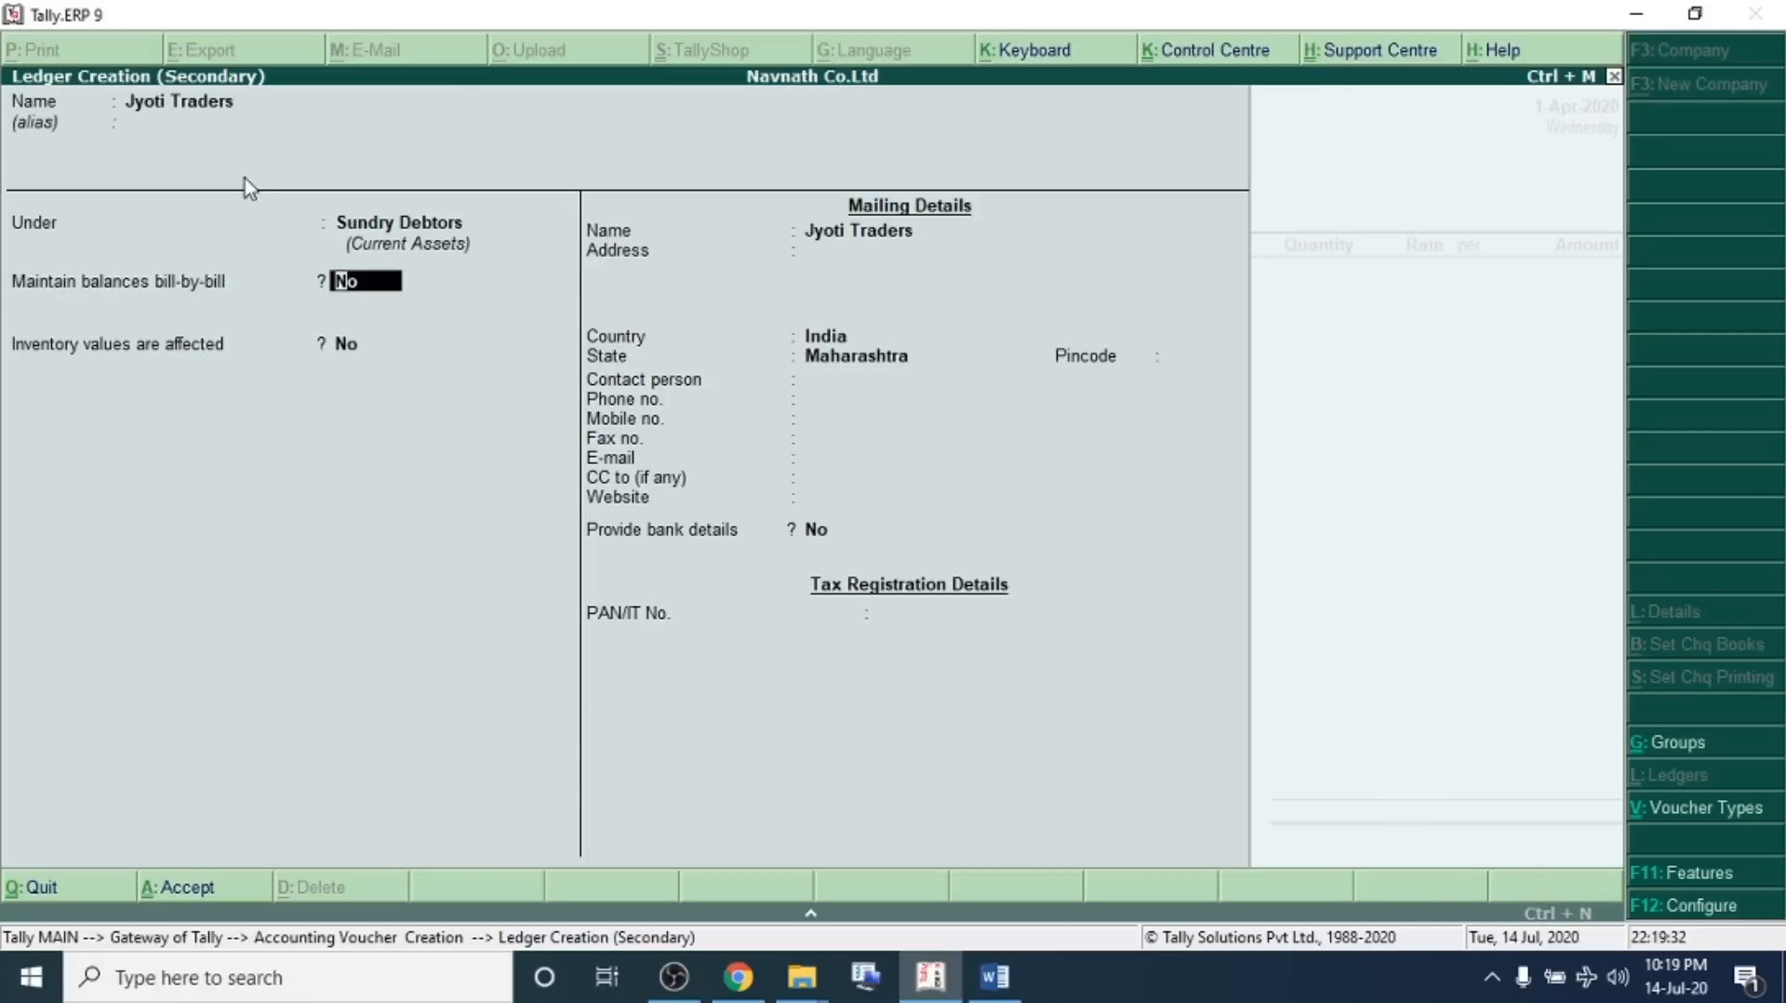
pyautogui.hotkey('ctrl', 'a')
pyautogui.hotkey('ctrl', 'a')
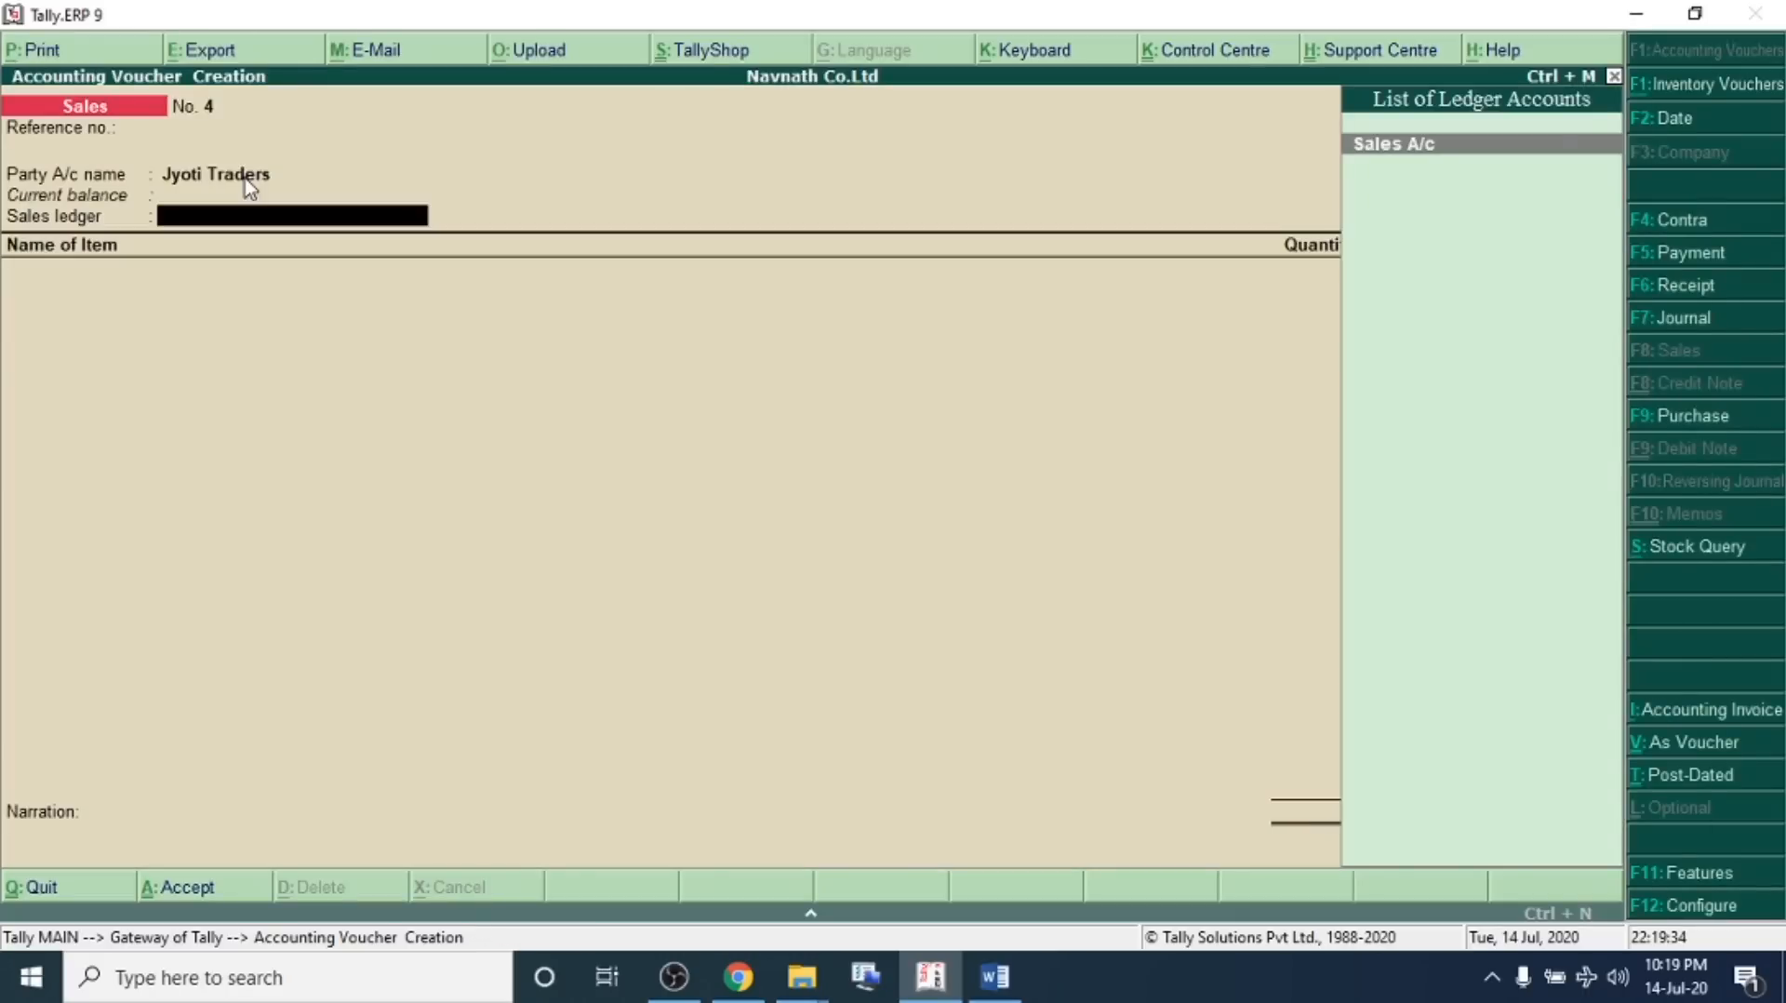
# Complete the sales voucher with Sales A/c, 27 Nos of Hp Laptop at a rate of 11,000, and save it
pyautogui.press('Return')
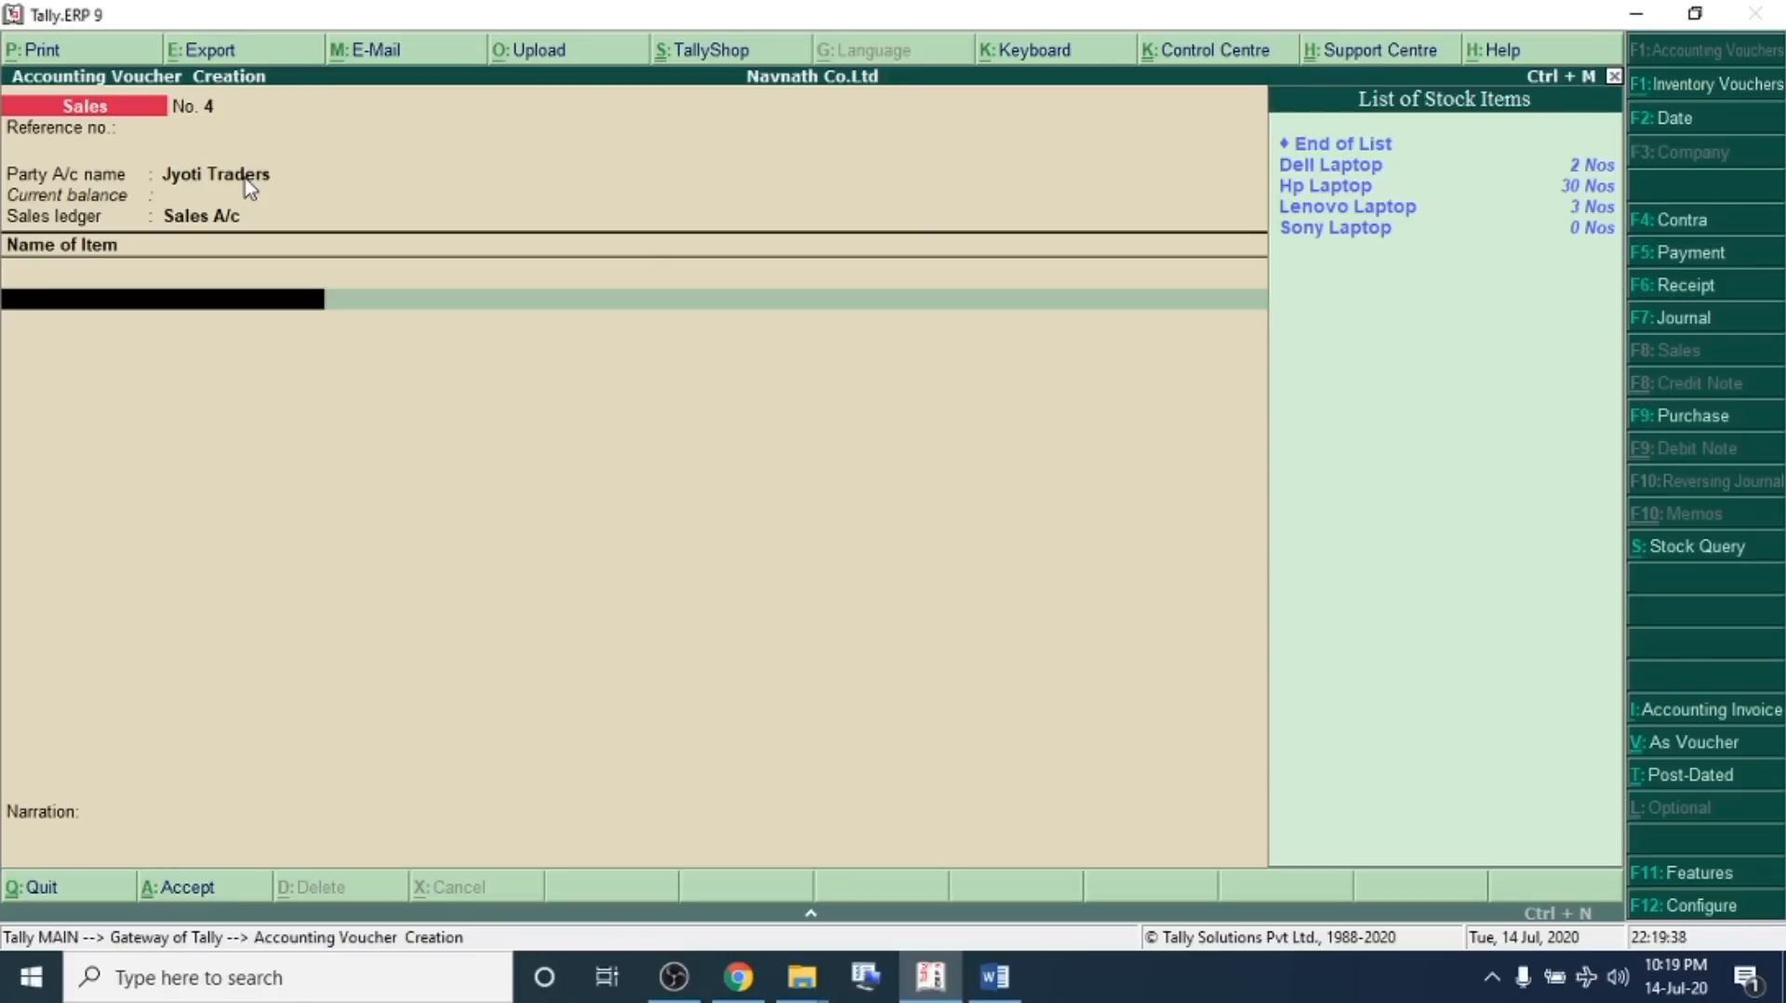
pyautogui.press('Down')
pyautogui.press('Down')
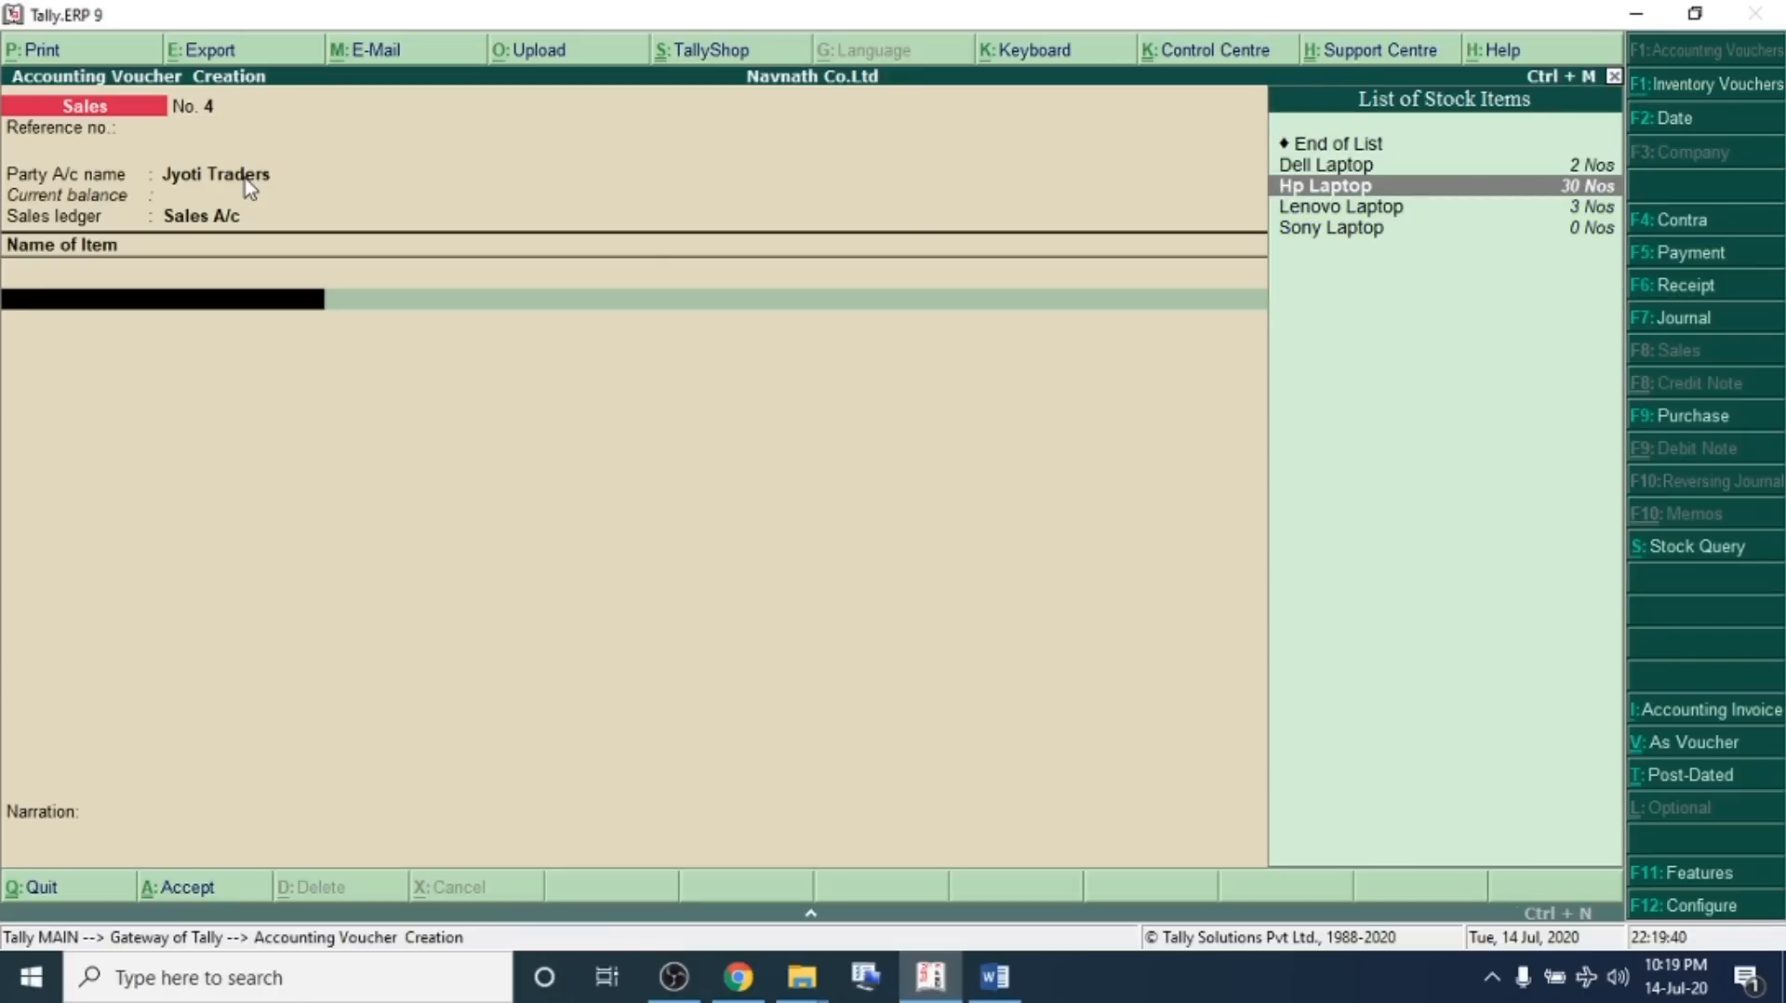
pyautogui.press('Return')
pyautogui.write('27')
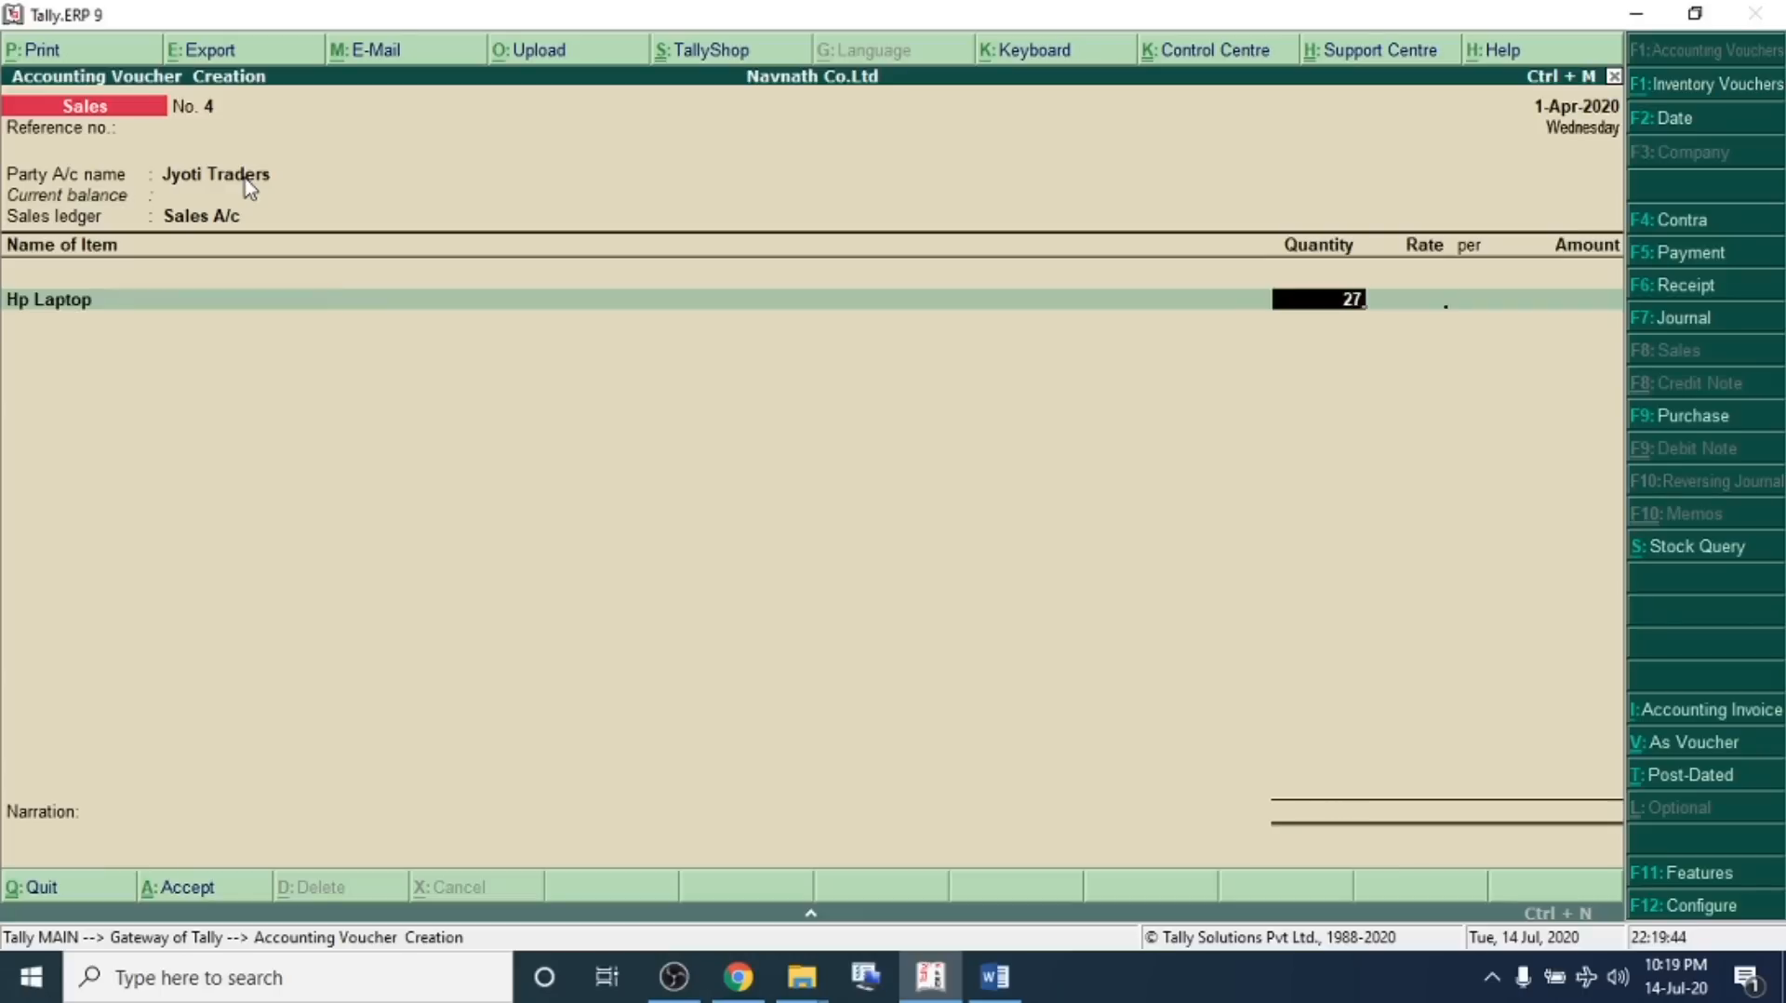
pyautogui.press('Return')
pyautogui.write('11,000')
pyautogui.press('Return')
pyautogui.press('Return')
pyautogui.press('Return')
pyautogui.press('Return')
pyautogui.press('Return')
pyautogui.press('Return')
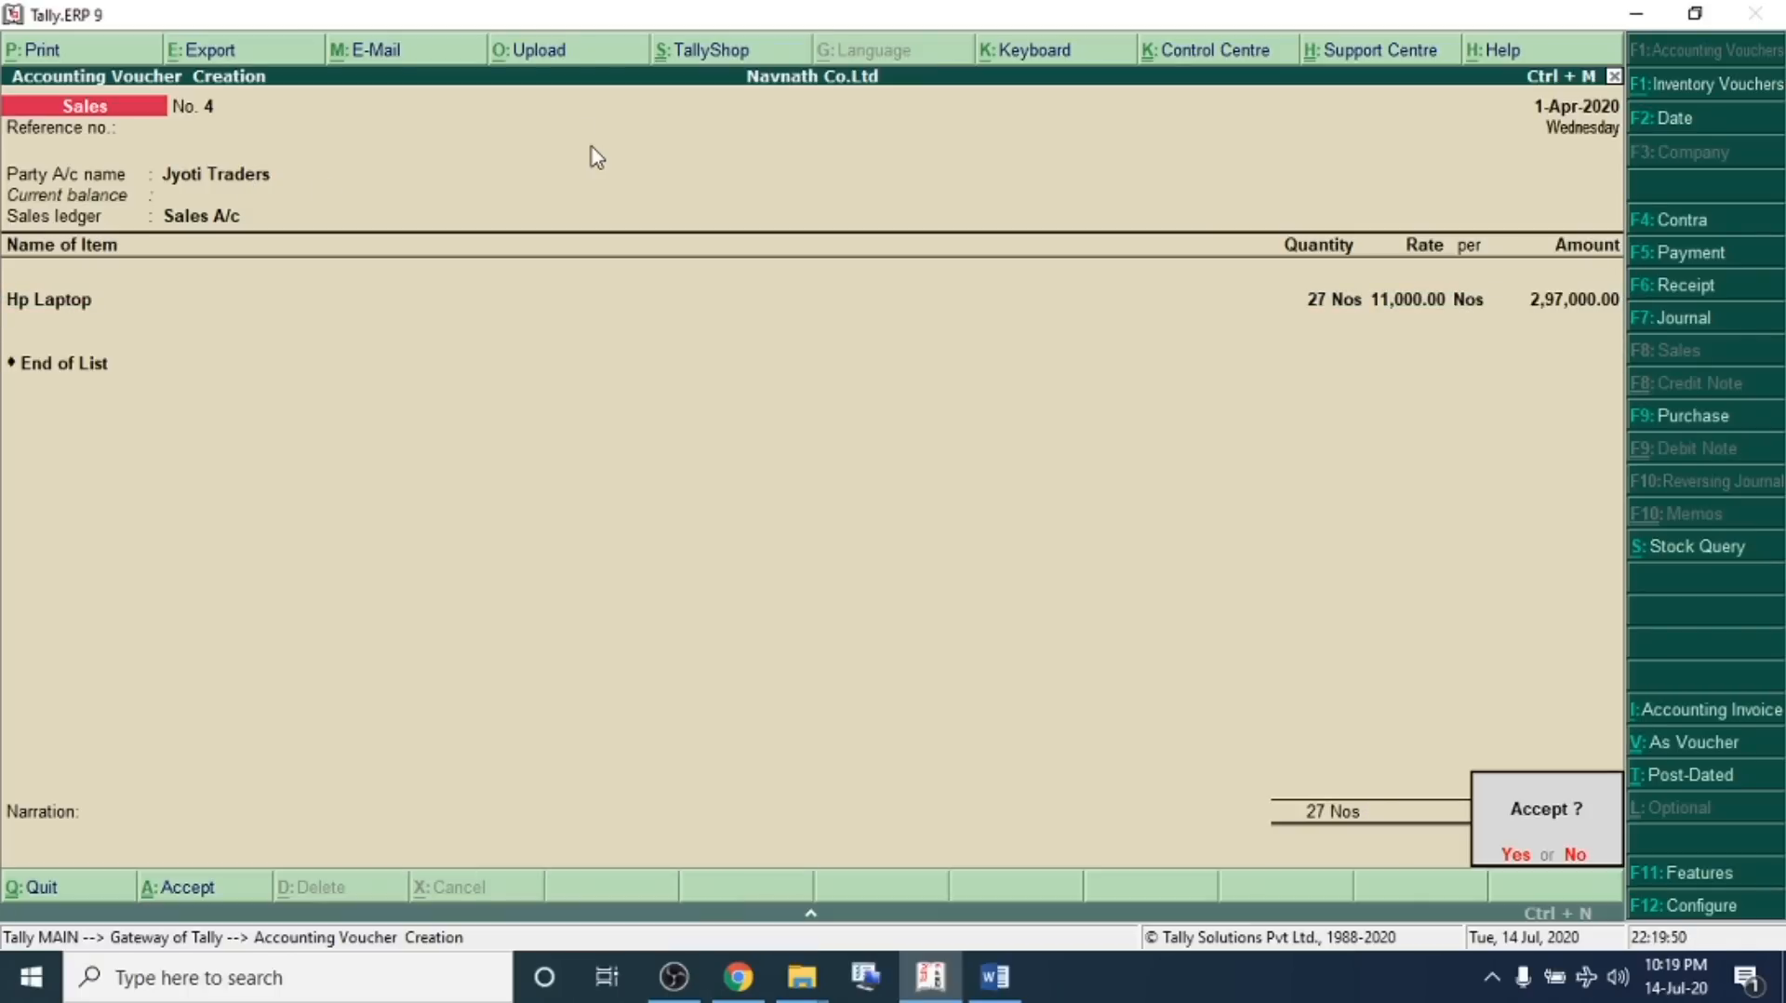
pyautogui.press('Return')
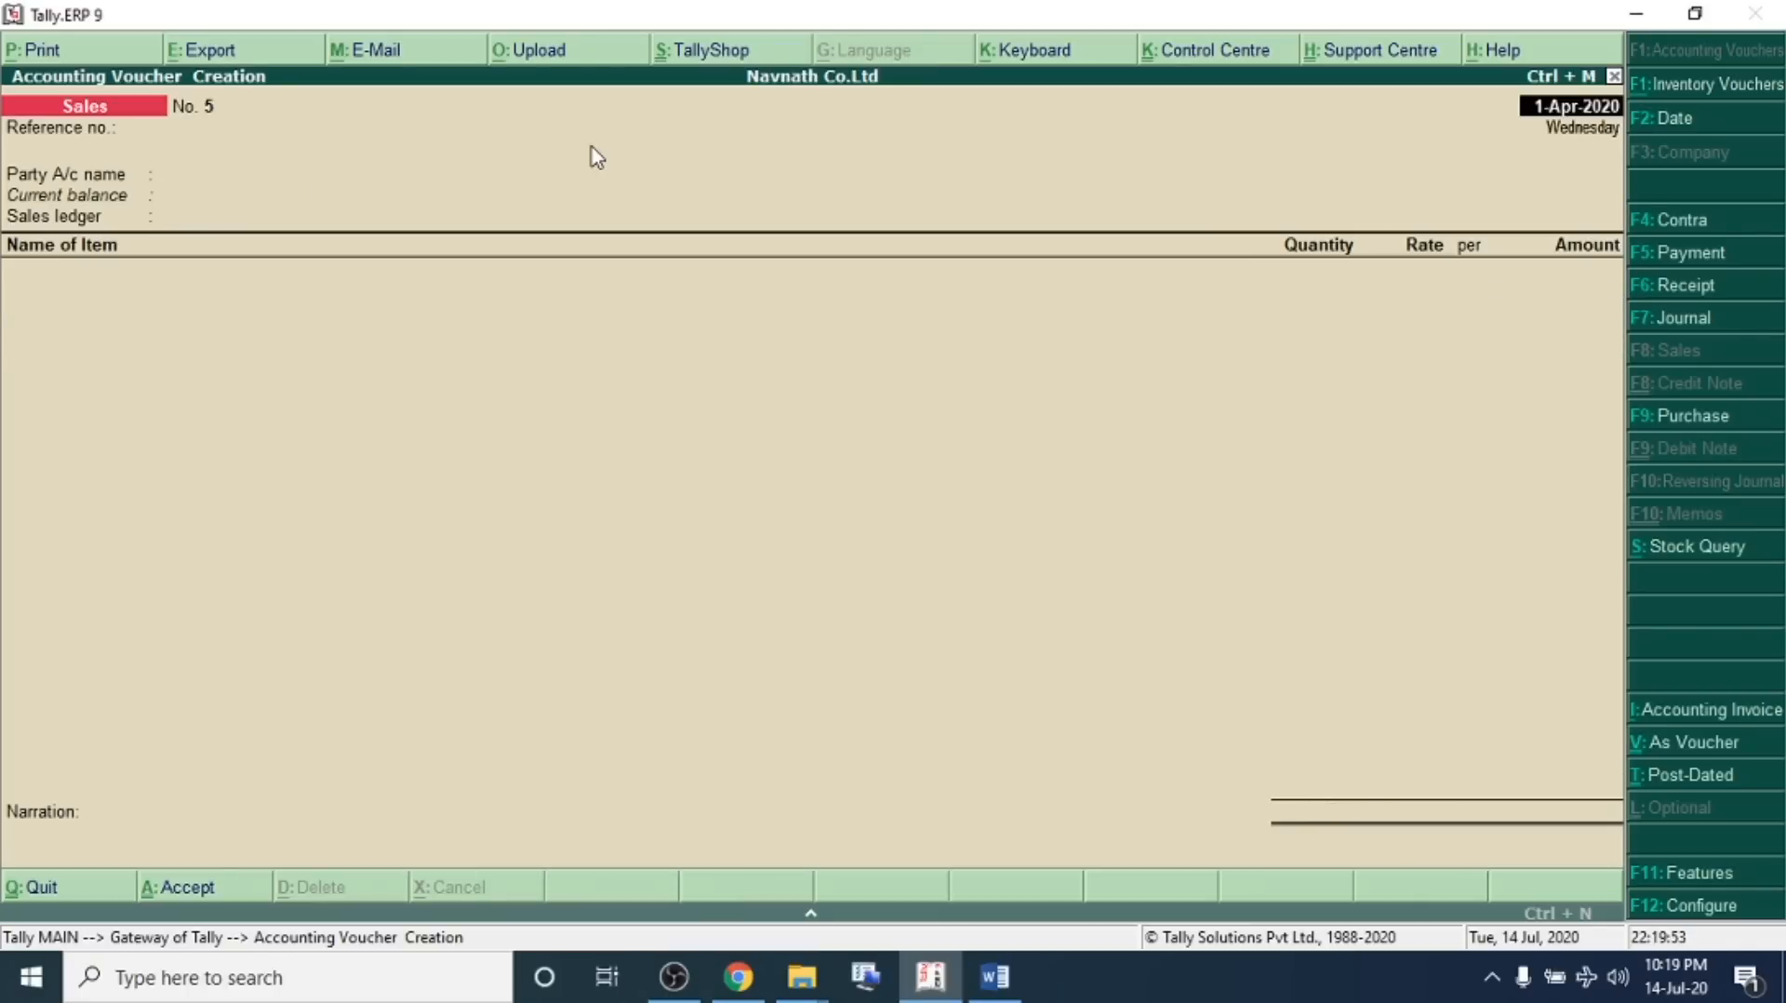
# In the problem sheet, separate transaction 12 onto its own line and highlight its amount and payment parts
pyautogui.hotkey('alt', 'Tab')
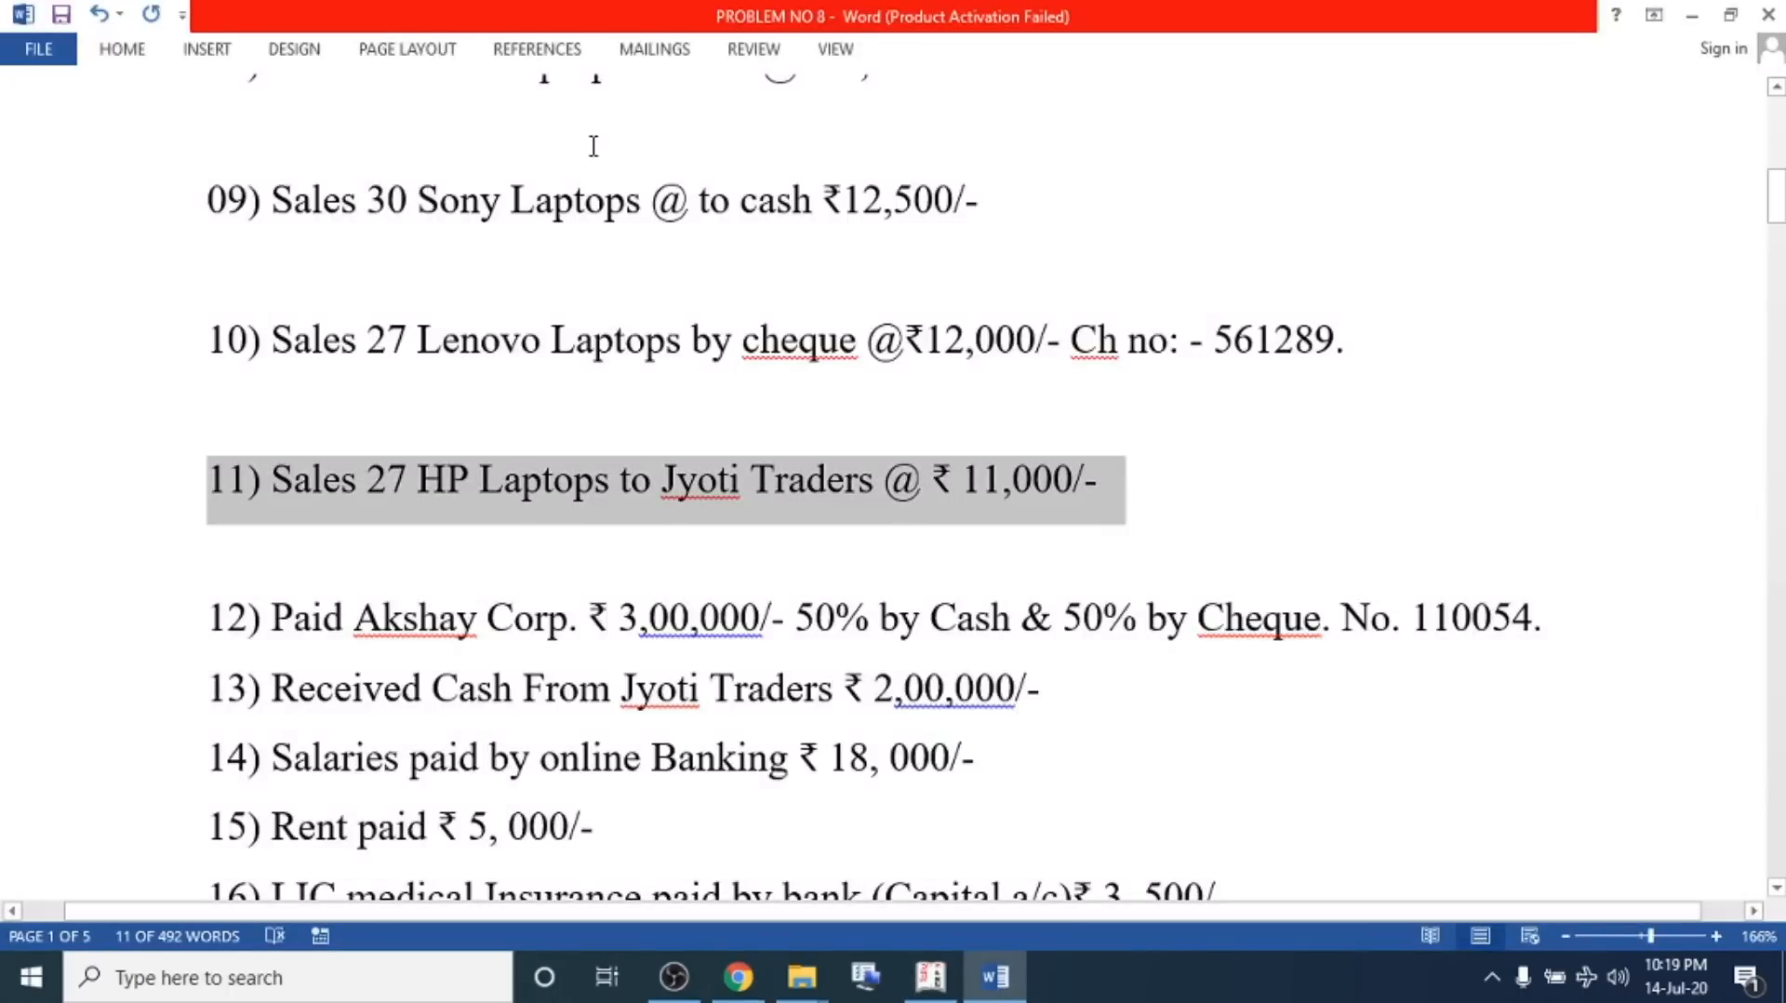
pyautogui.tripleClick(274, 627)
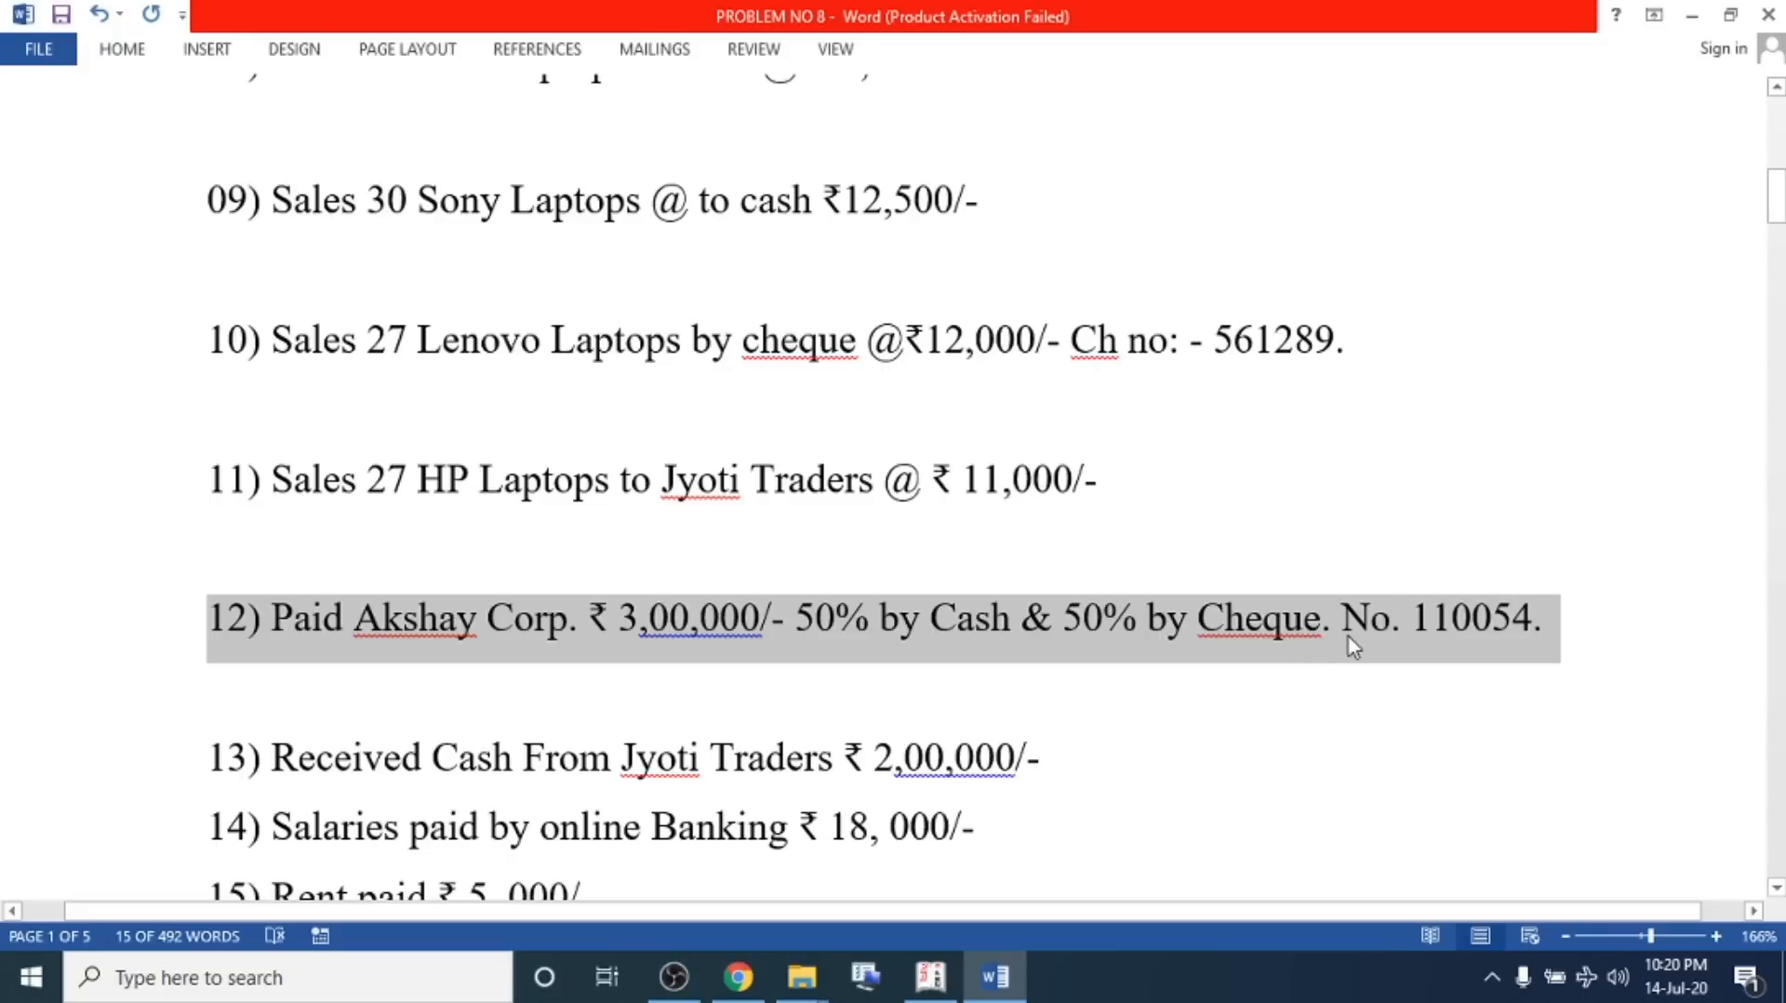
pyautogui.click(512, 642)
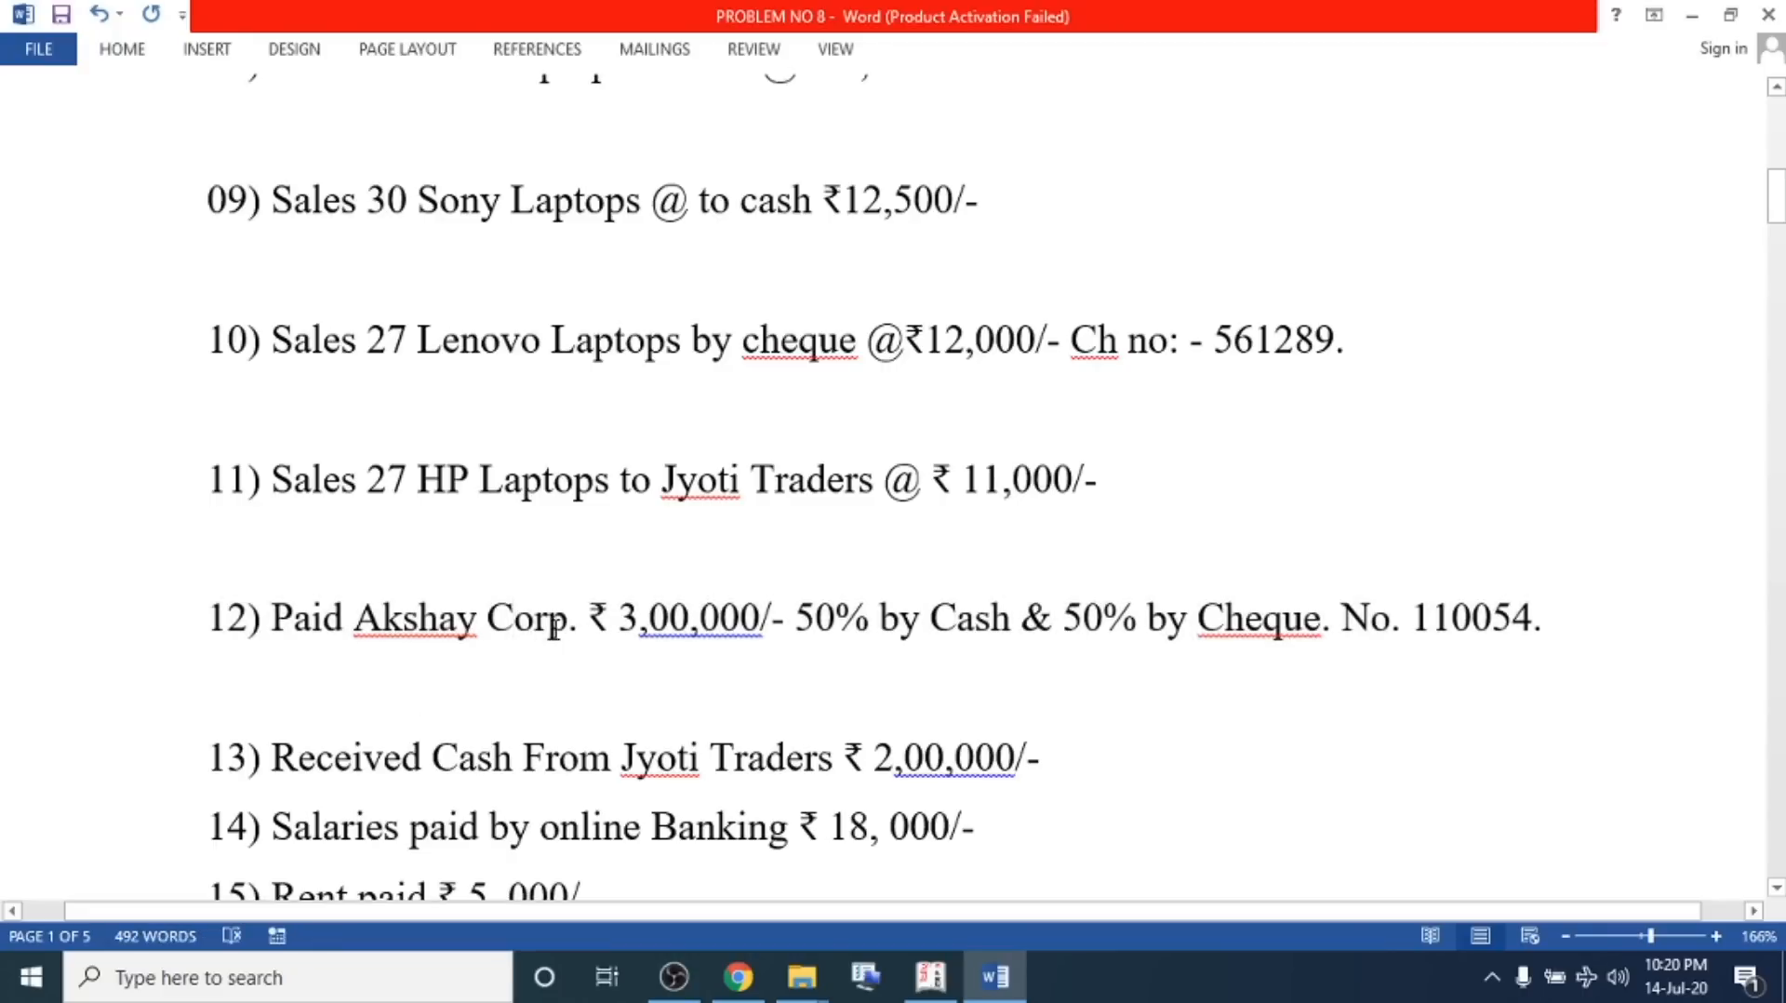
pyautogui.moveTo(569, 619); pyautogui.dragTo(258, 626)
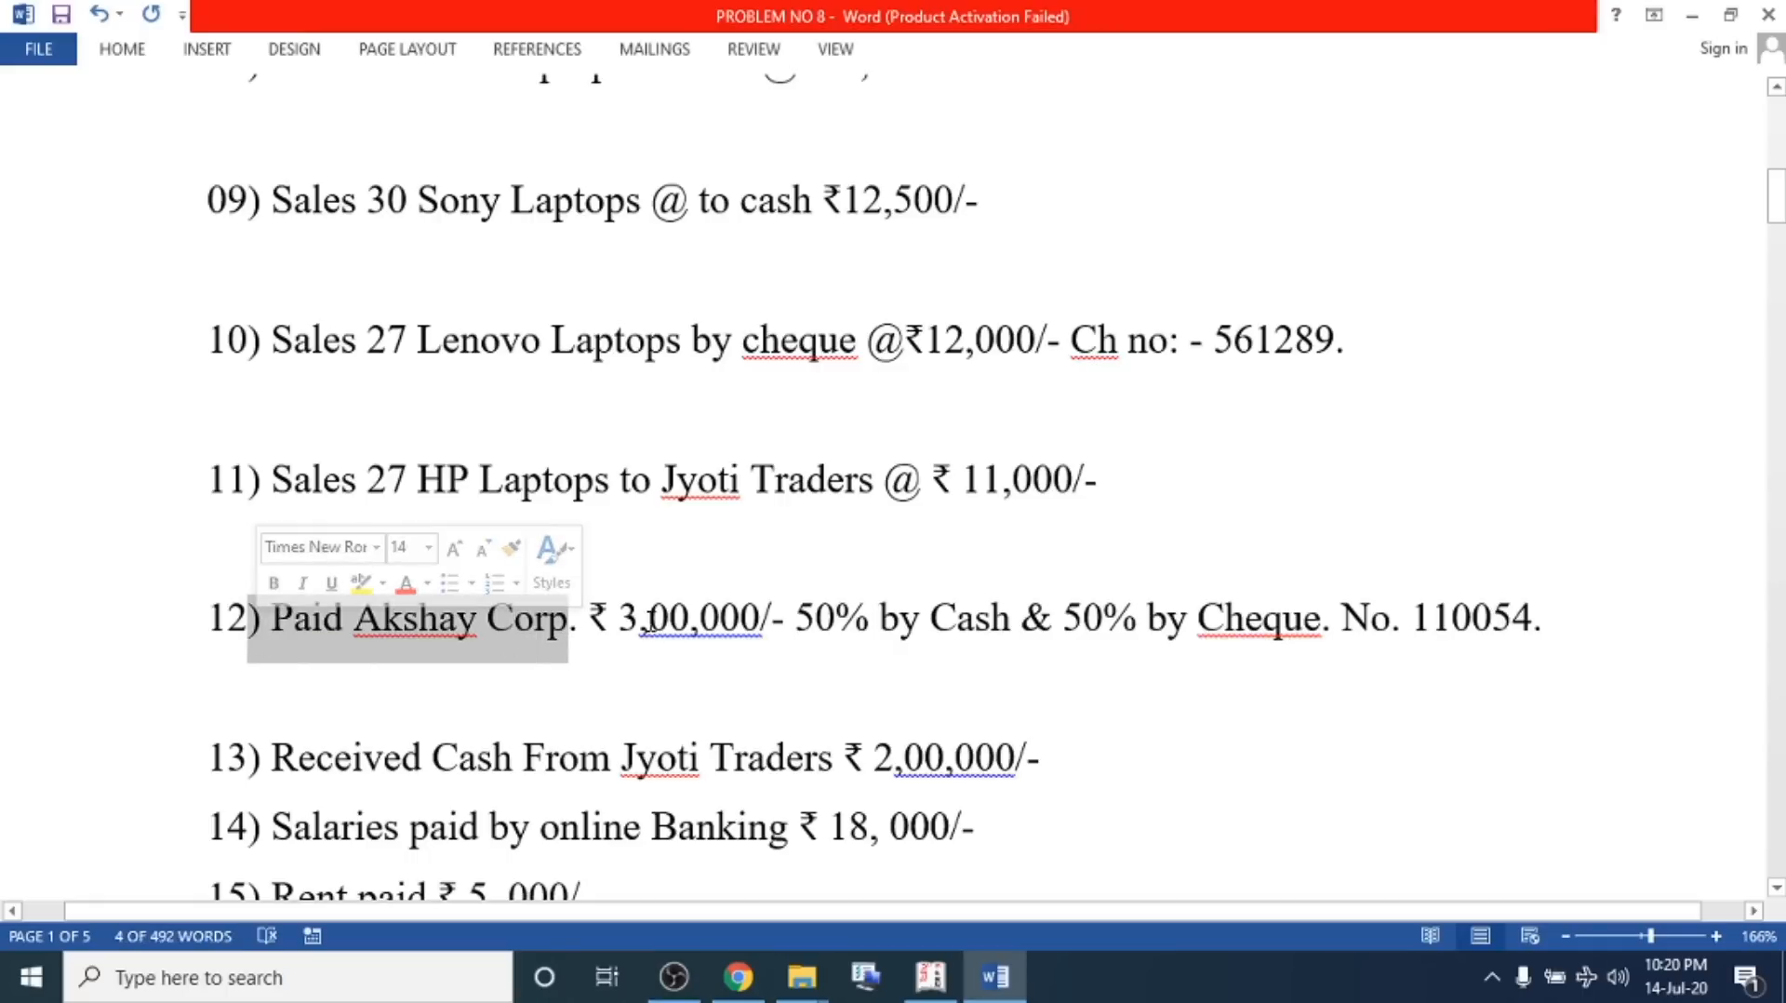
pyautogui.moveTo(592, 621); pyautogui.dragTo(761, 635)
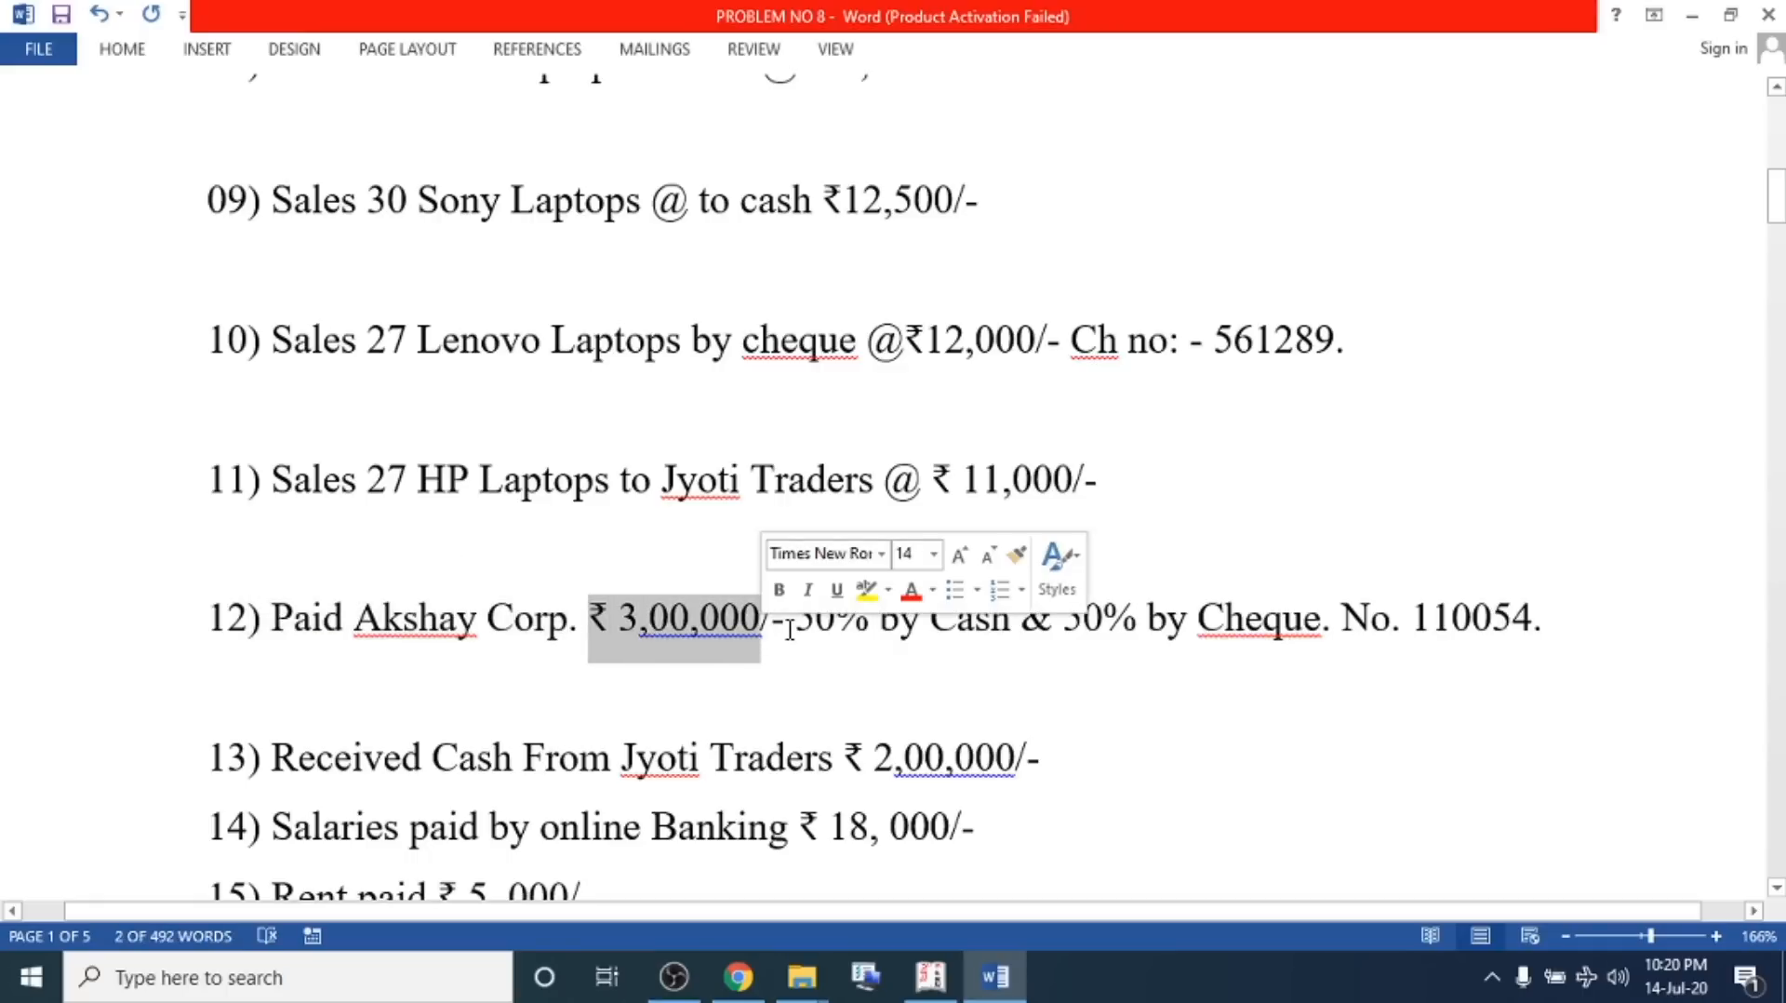
pyautogui.click(793, 621)
pyautogui.moveTo(1006, 616); pyautogui.dragTo(882, 622)
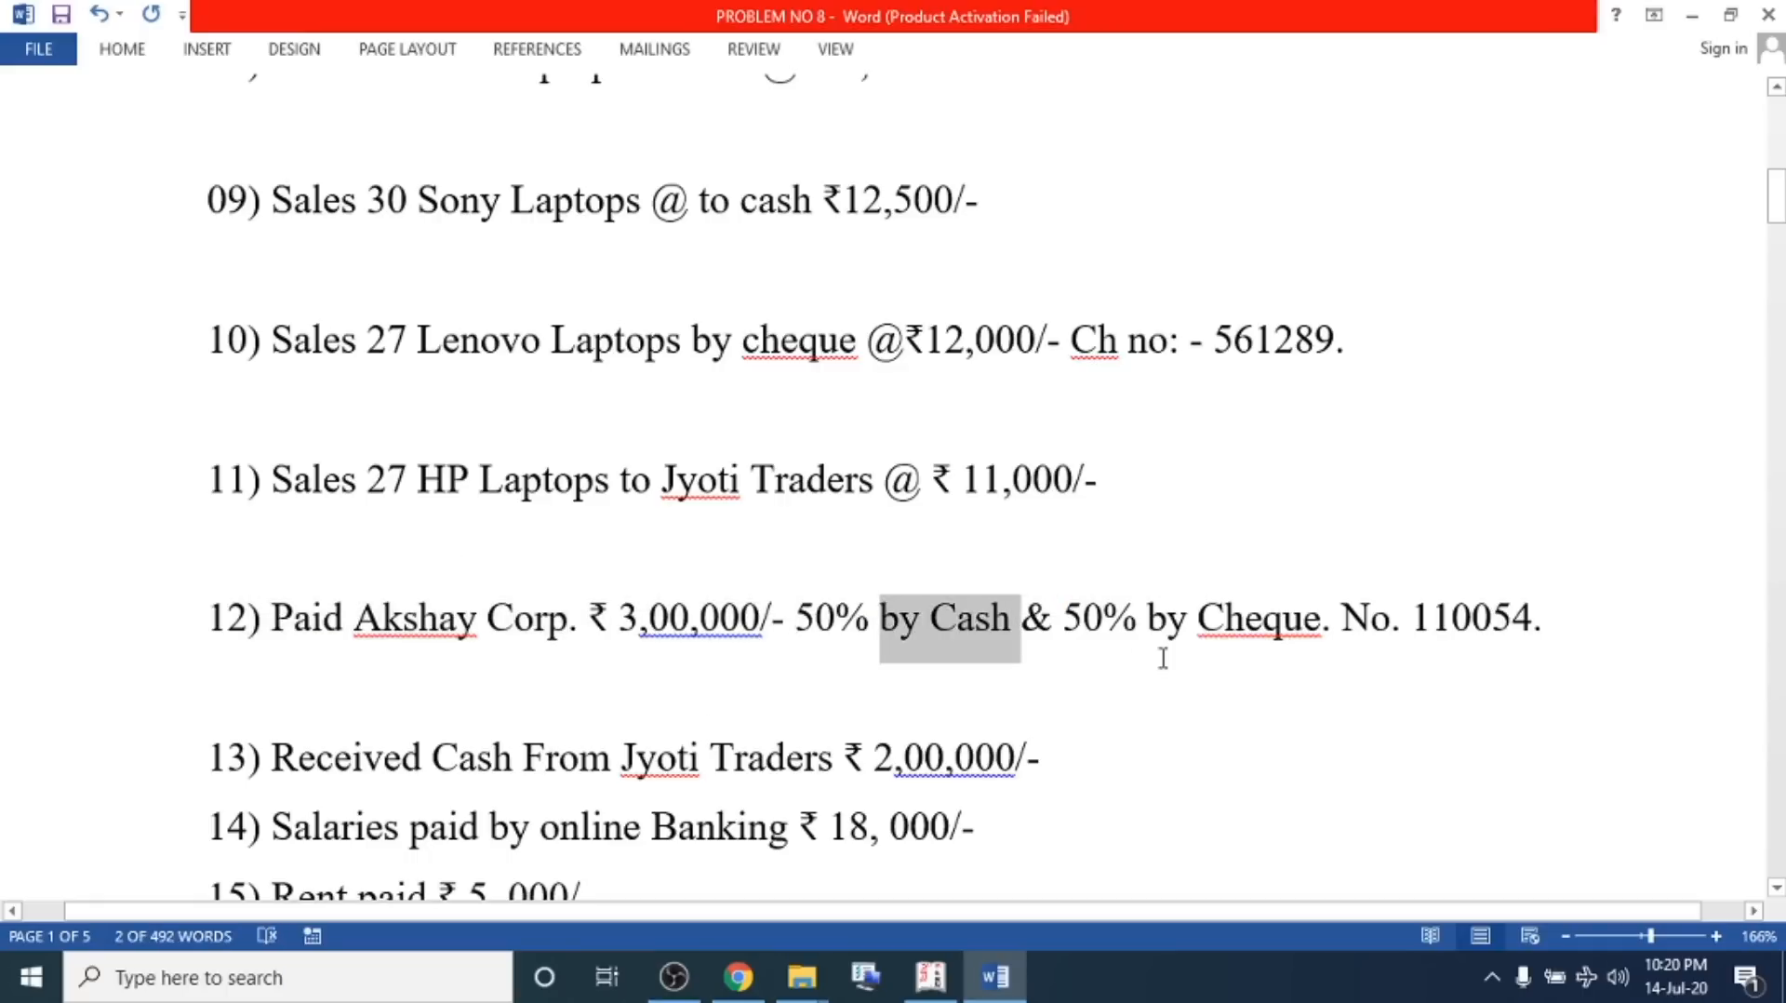
pyautogui.click(1165, 621)
pyautogui.click(1331, 621)
pyautogui.moveTo(1291, 624); pyautogui.dragTo(1019, 622)
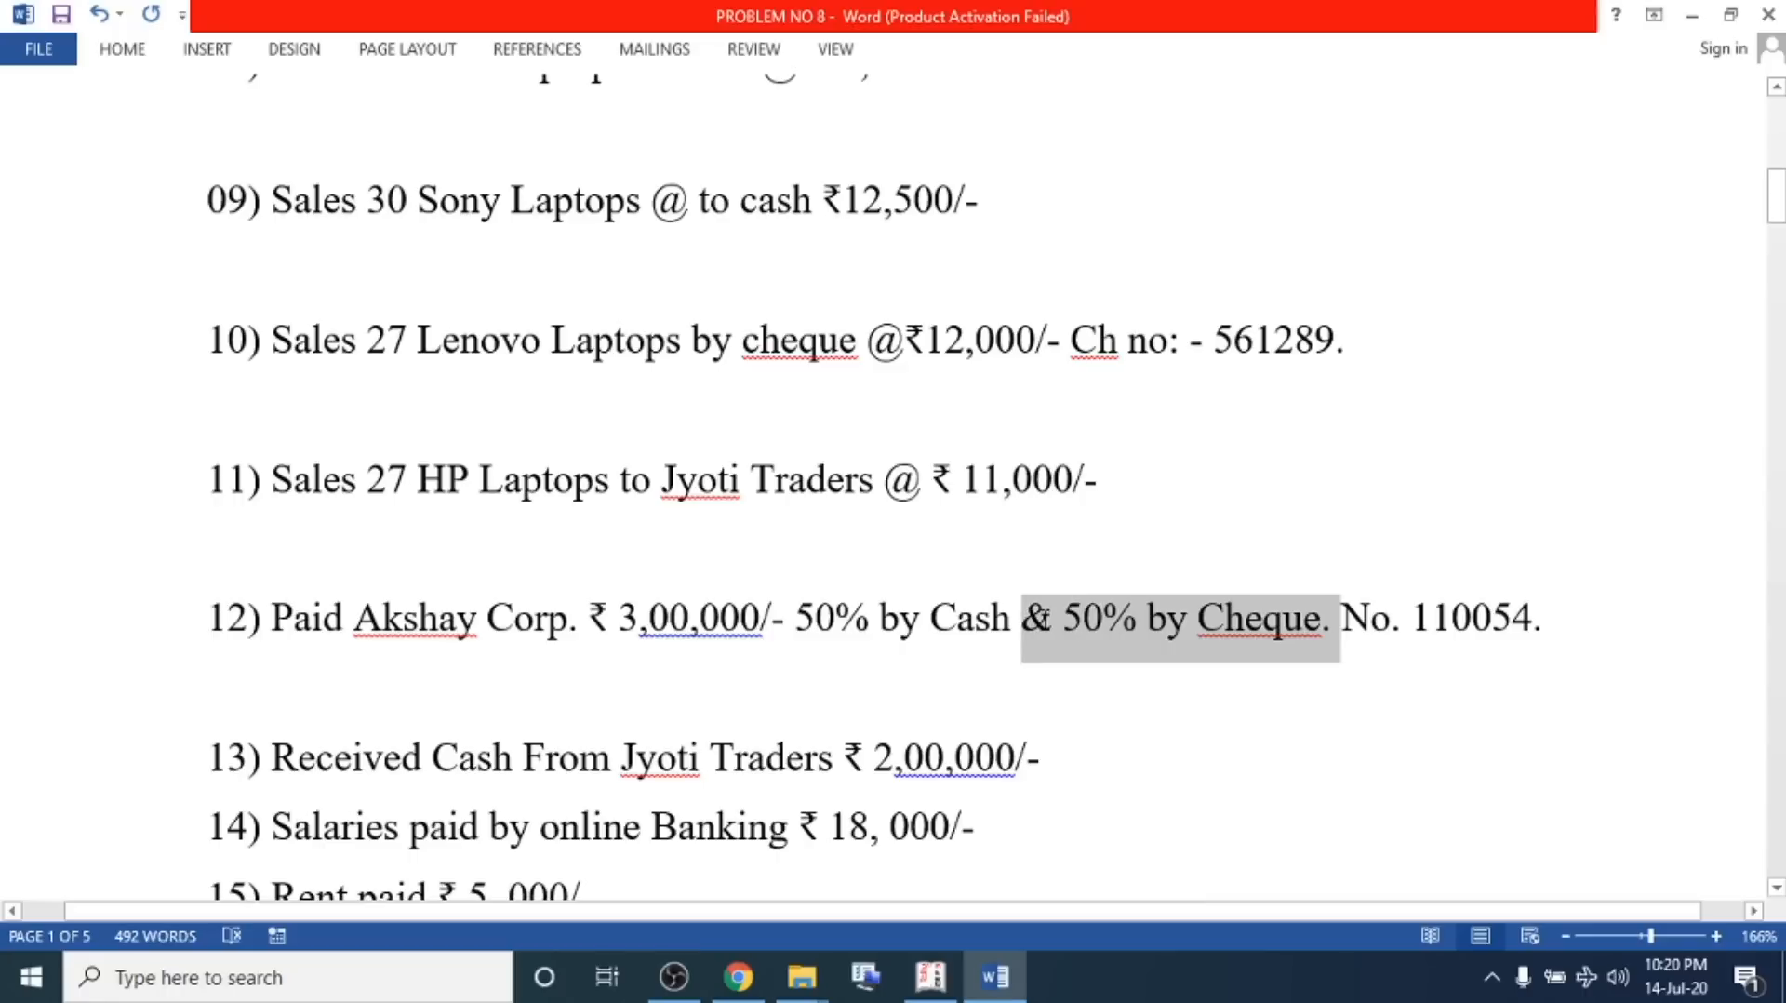
pyautogui.click(994, 626)
pyautogui.click(548, 671)
pyautogui.moveTo(229, 616); pyautogui.dragTo(1501, 623)
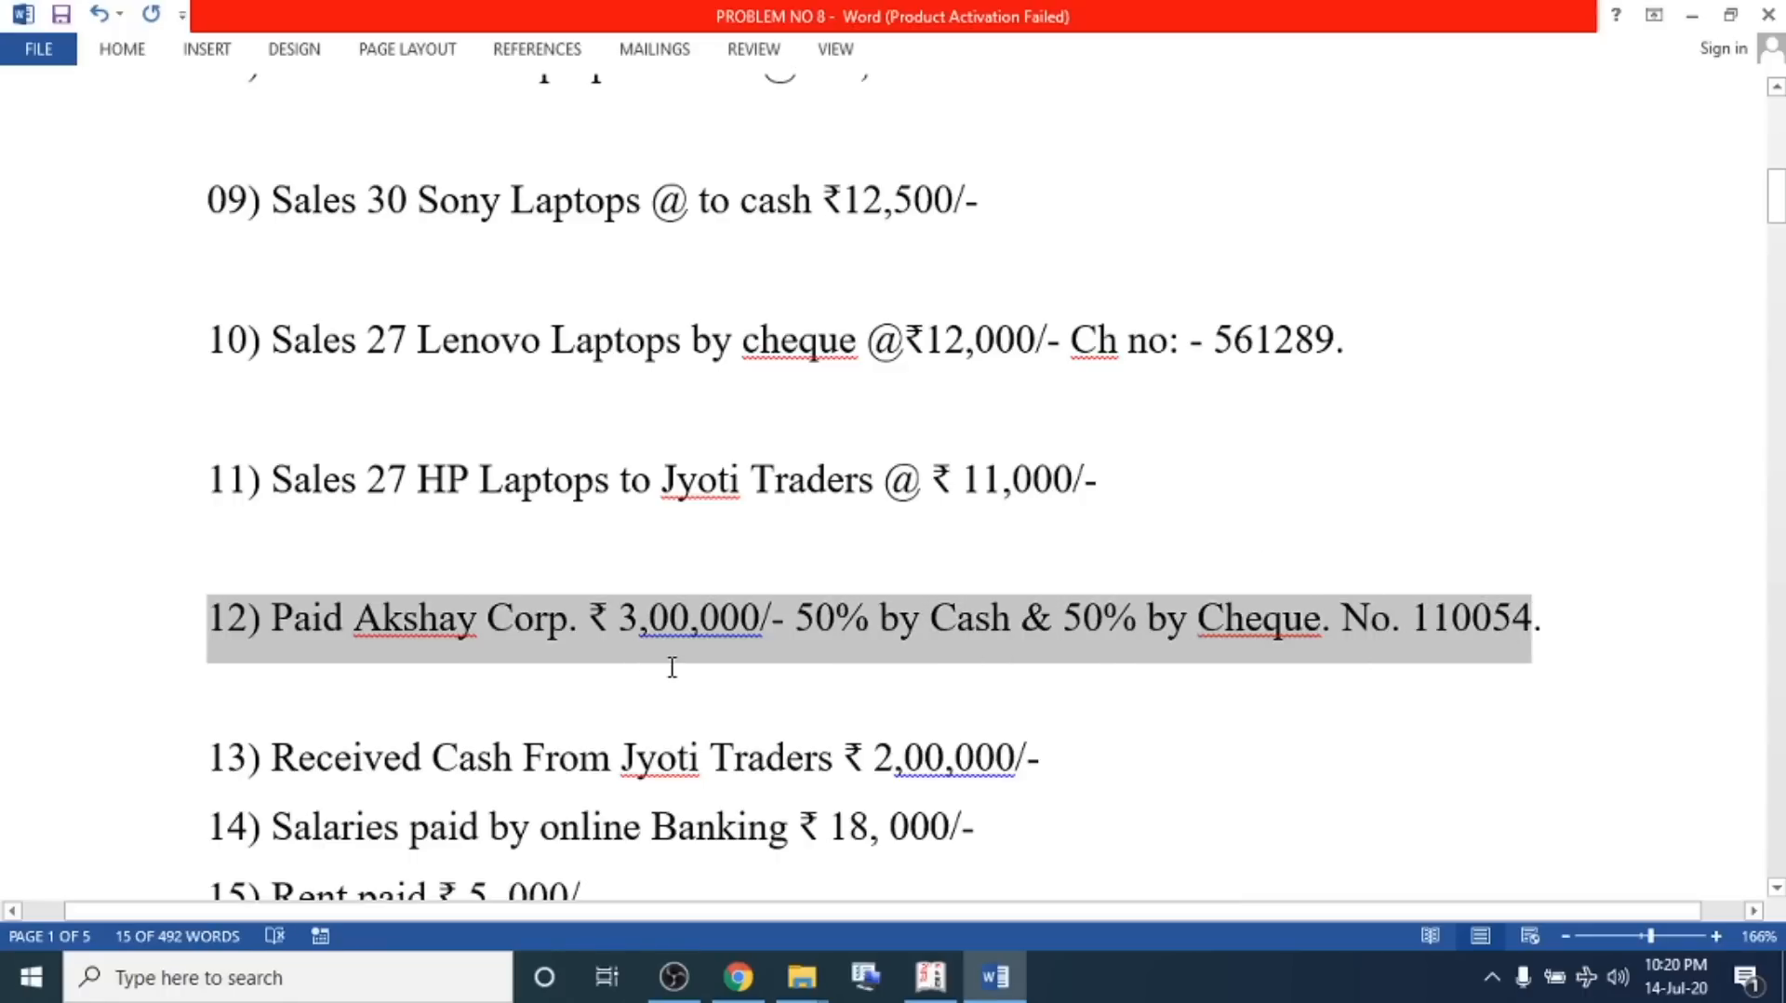
pyautogui.press('alt')
# Start a payment voucher debiting Akshay Co. 3,00,000 and crediting Cash 1,50,000
pyautogui.hotkey('alt', 'Tab')
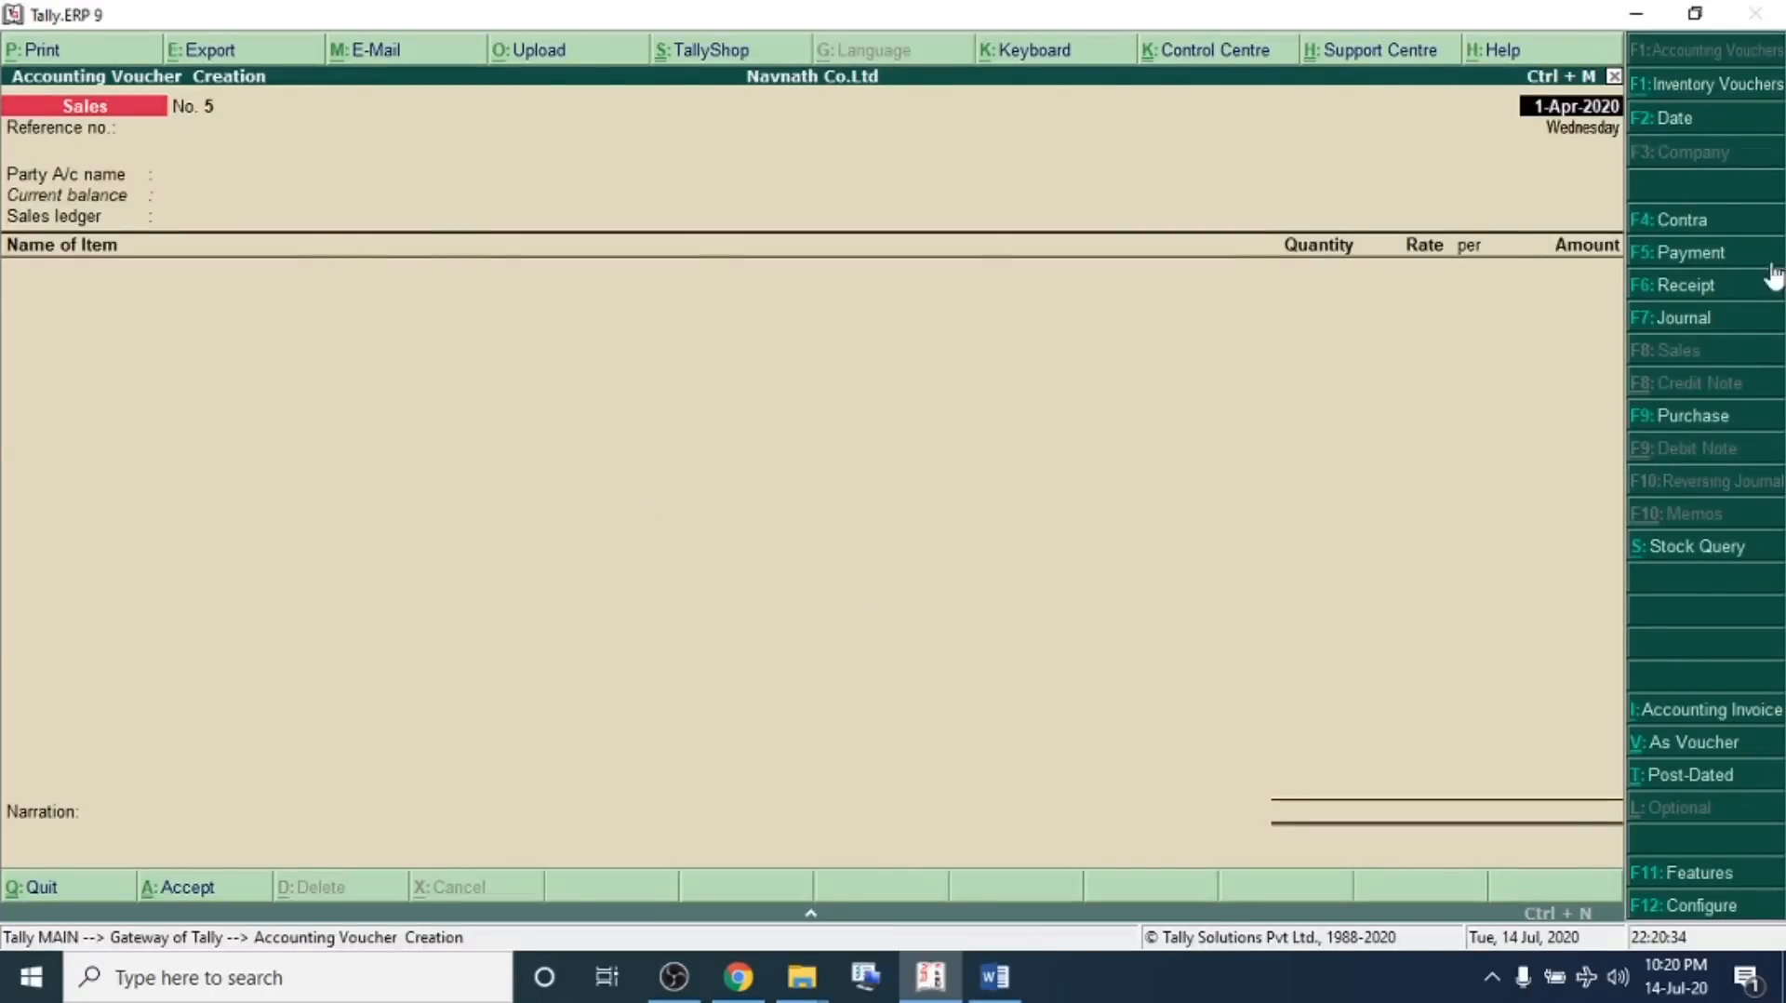
pyautogui.click(1682, 254)
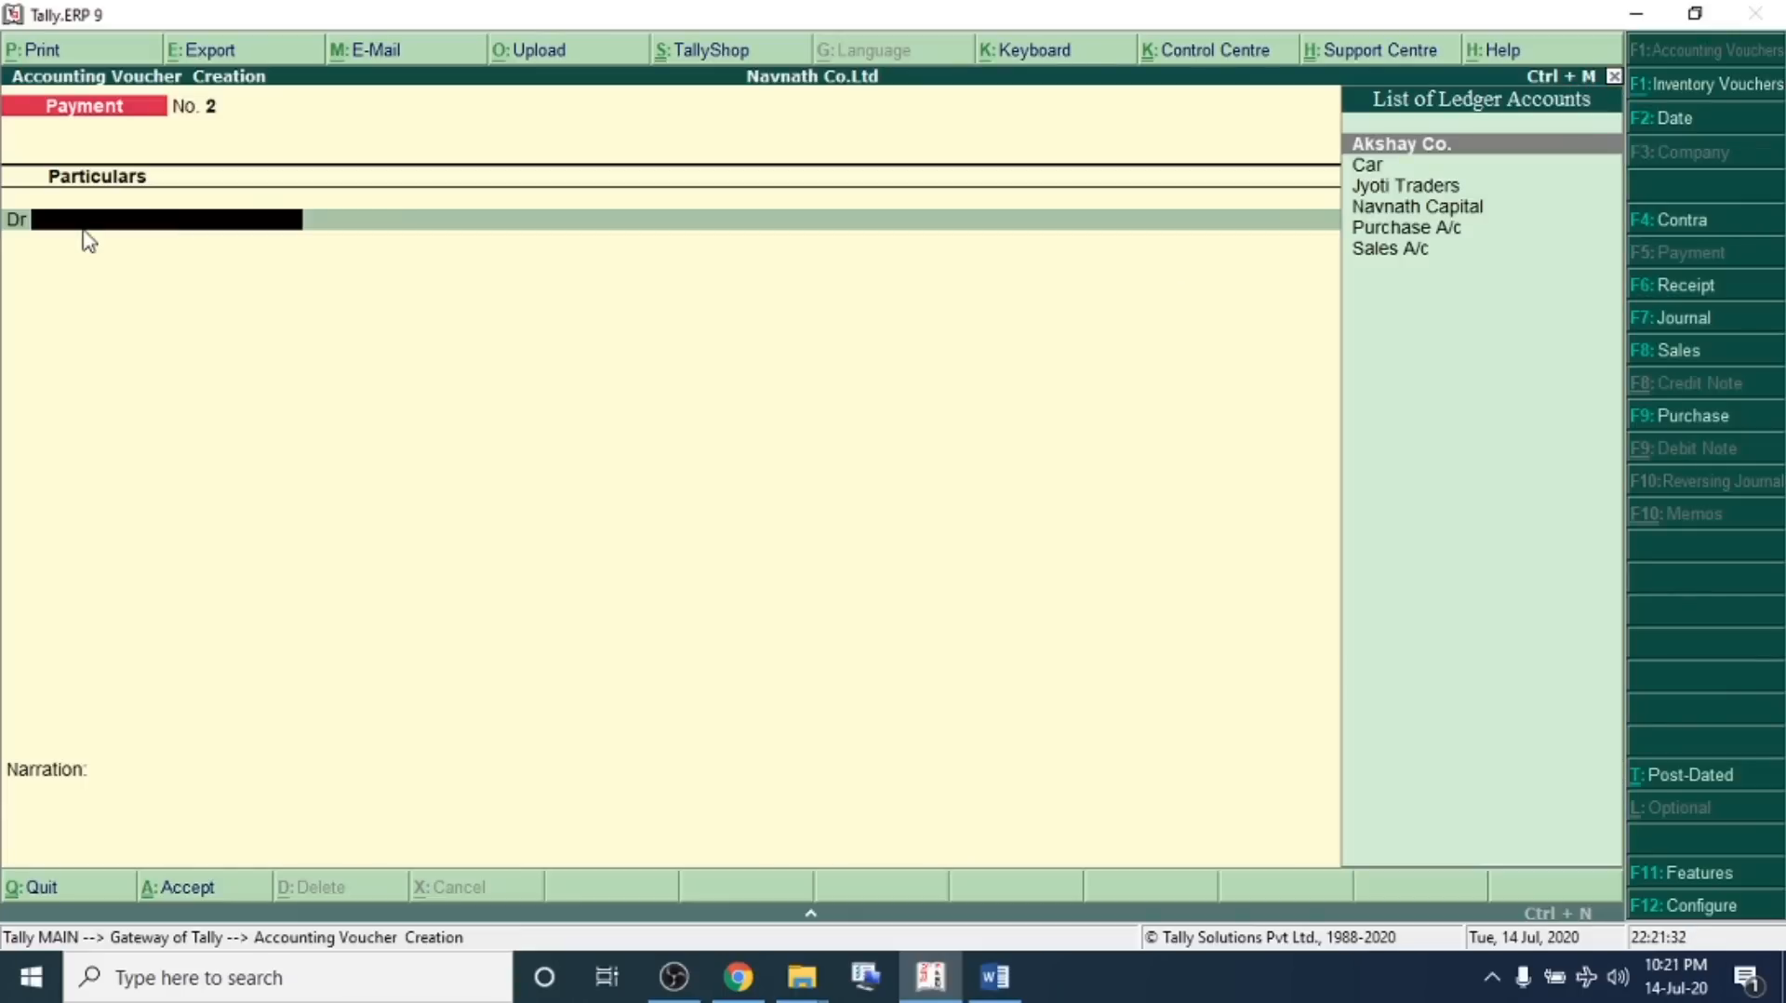
pyautogui.press('Return')
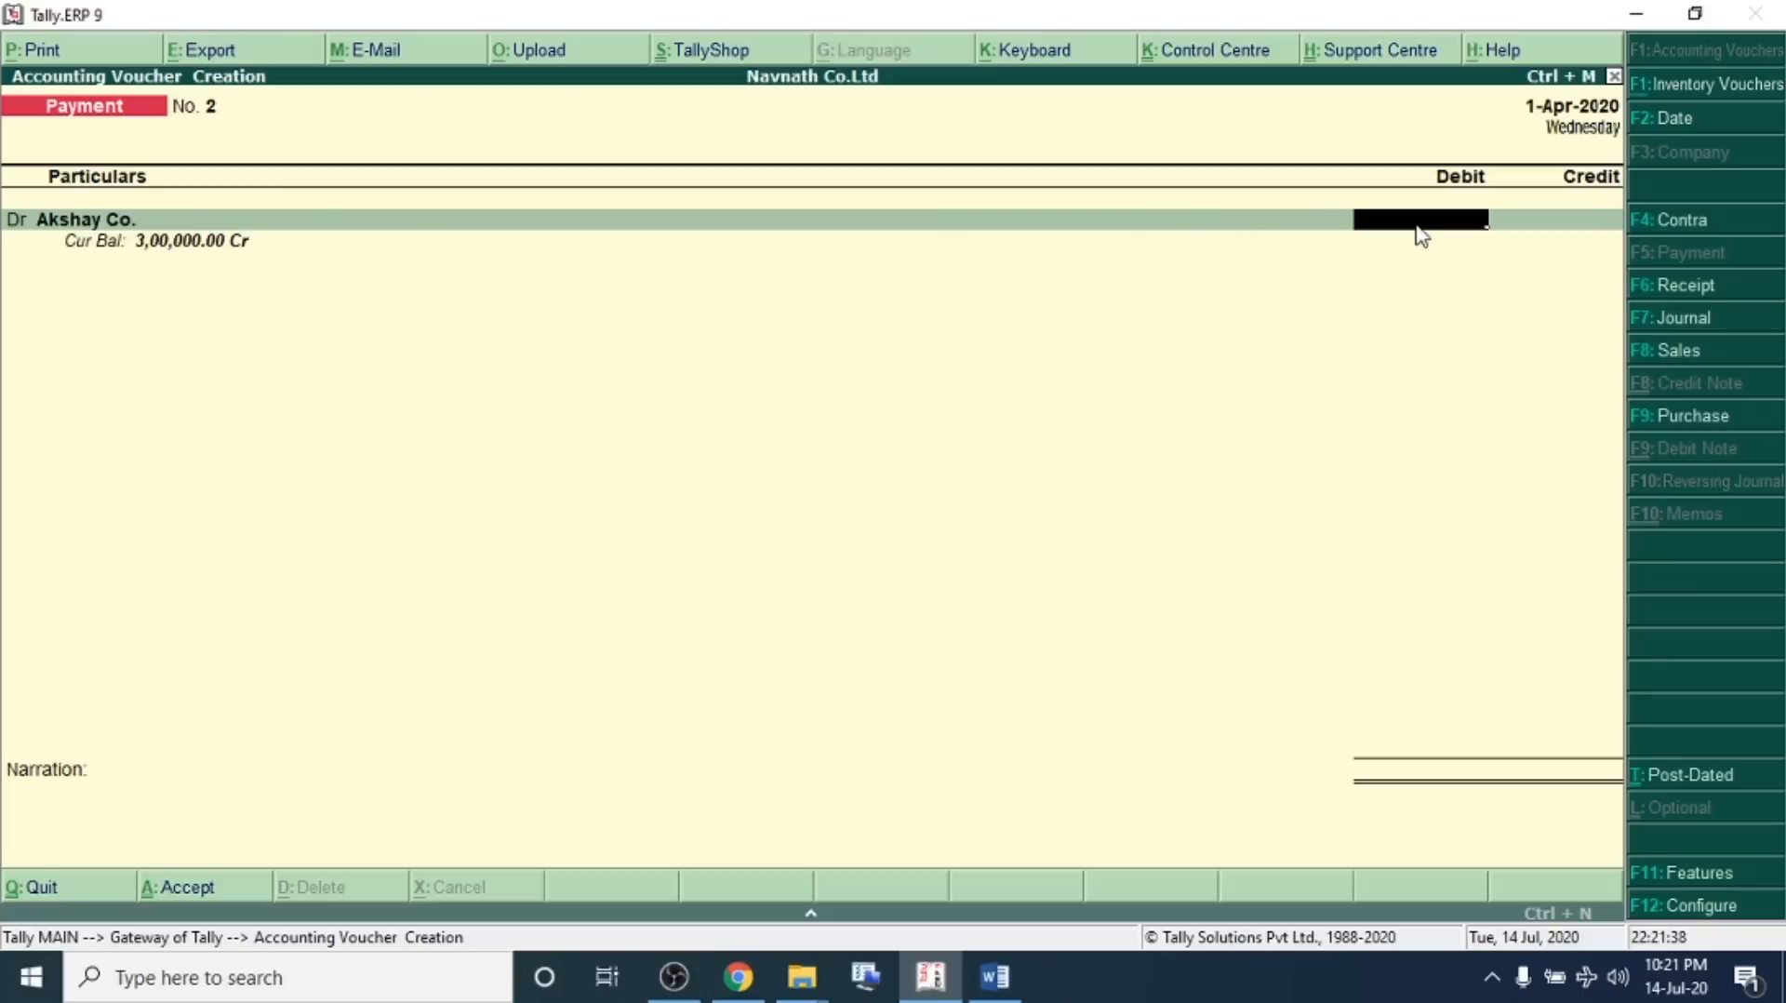
pyautogui.write('3,00,000')
pyautogui.press('Return')
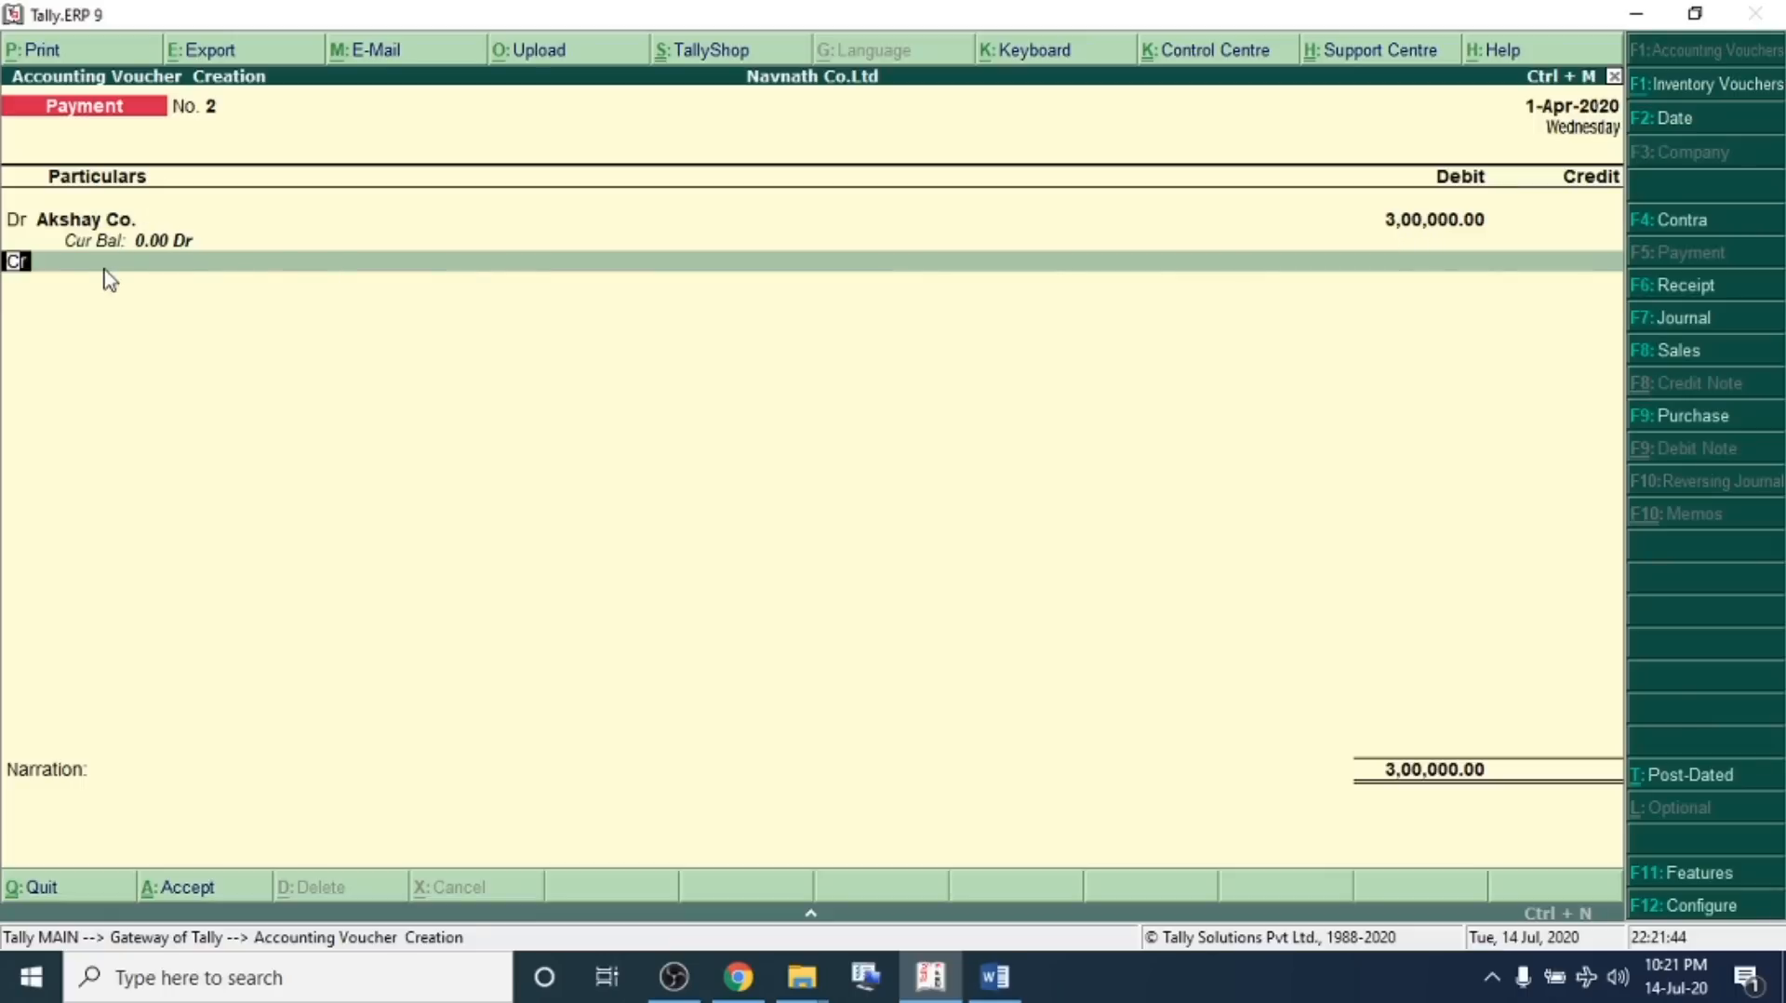
pyautogui.press('Return')
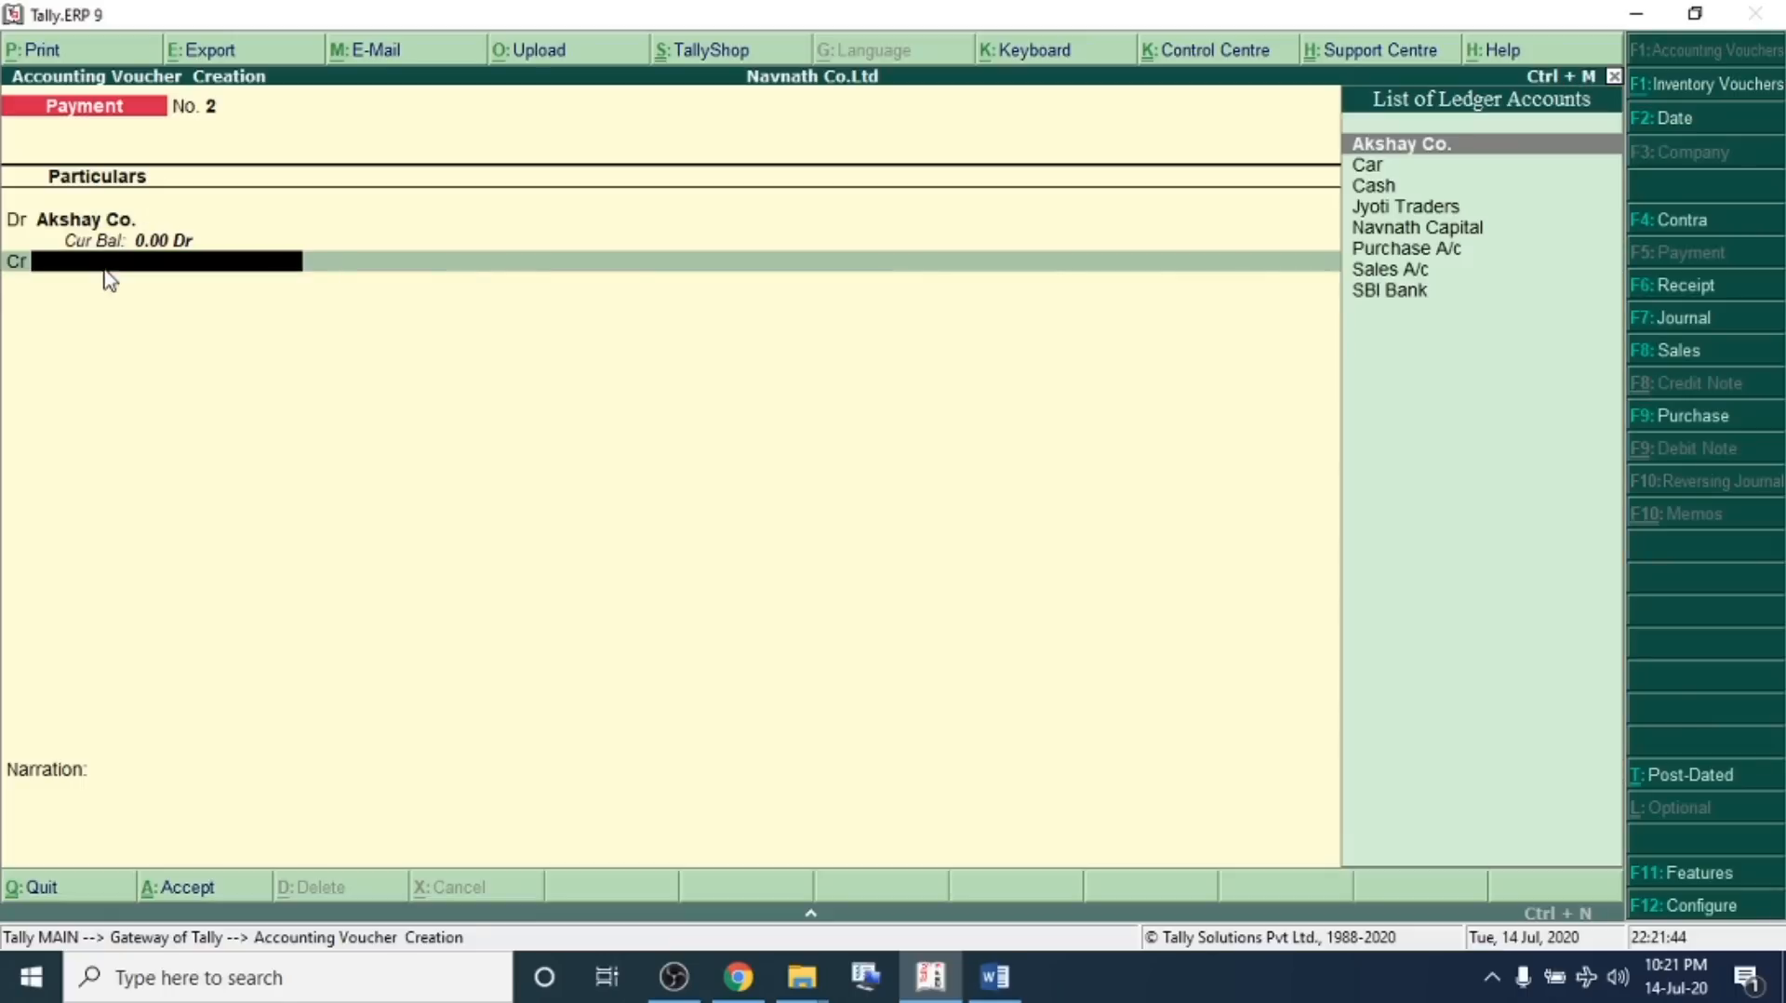
pyautogui.click(1387, 186)
pyautogui.write('1,50,000')
pyautogui.press('Return')
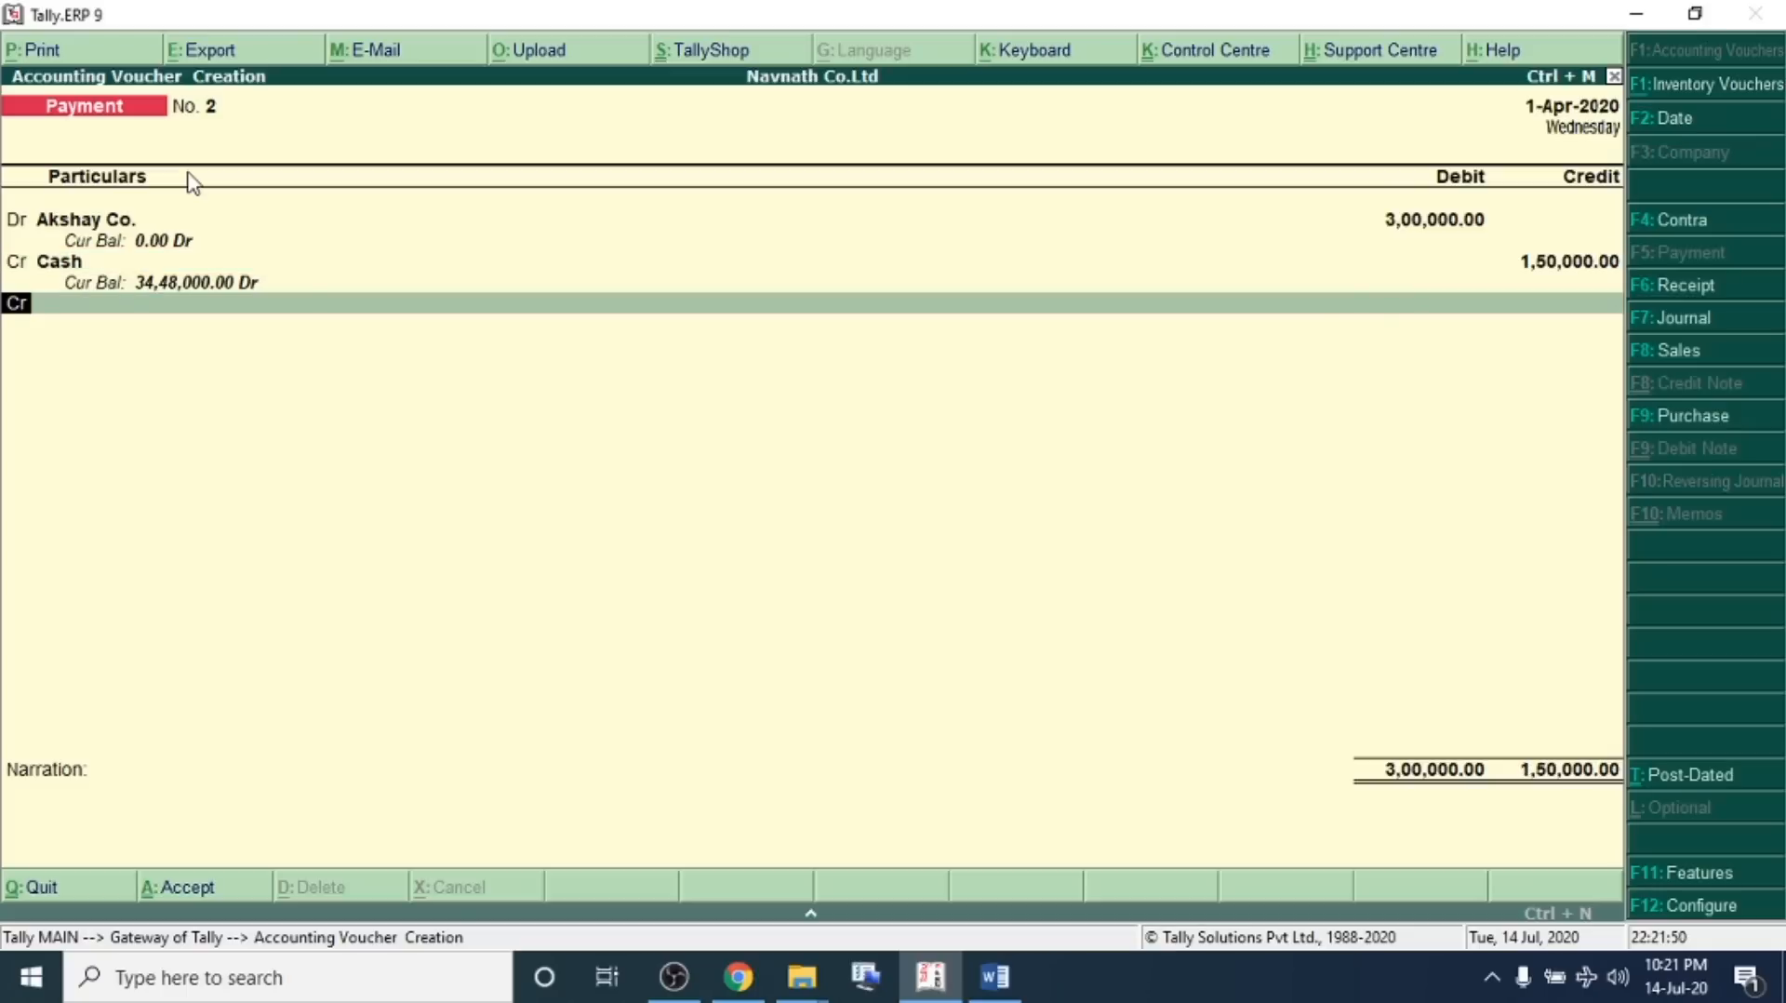
# Credit SBI Bank with the remaining 1,50,000 and save the payment voucher
pyautogui.press('Return')
pyautogui.press('Down')
pyautogui.press('Down')
pyautogui.press('Down')
pyautogui.press('Down')
pyautogui.press('Down')
pyautogui.press('Down')
pyautogui.press('Down')
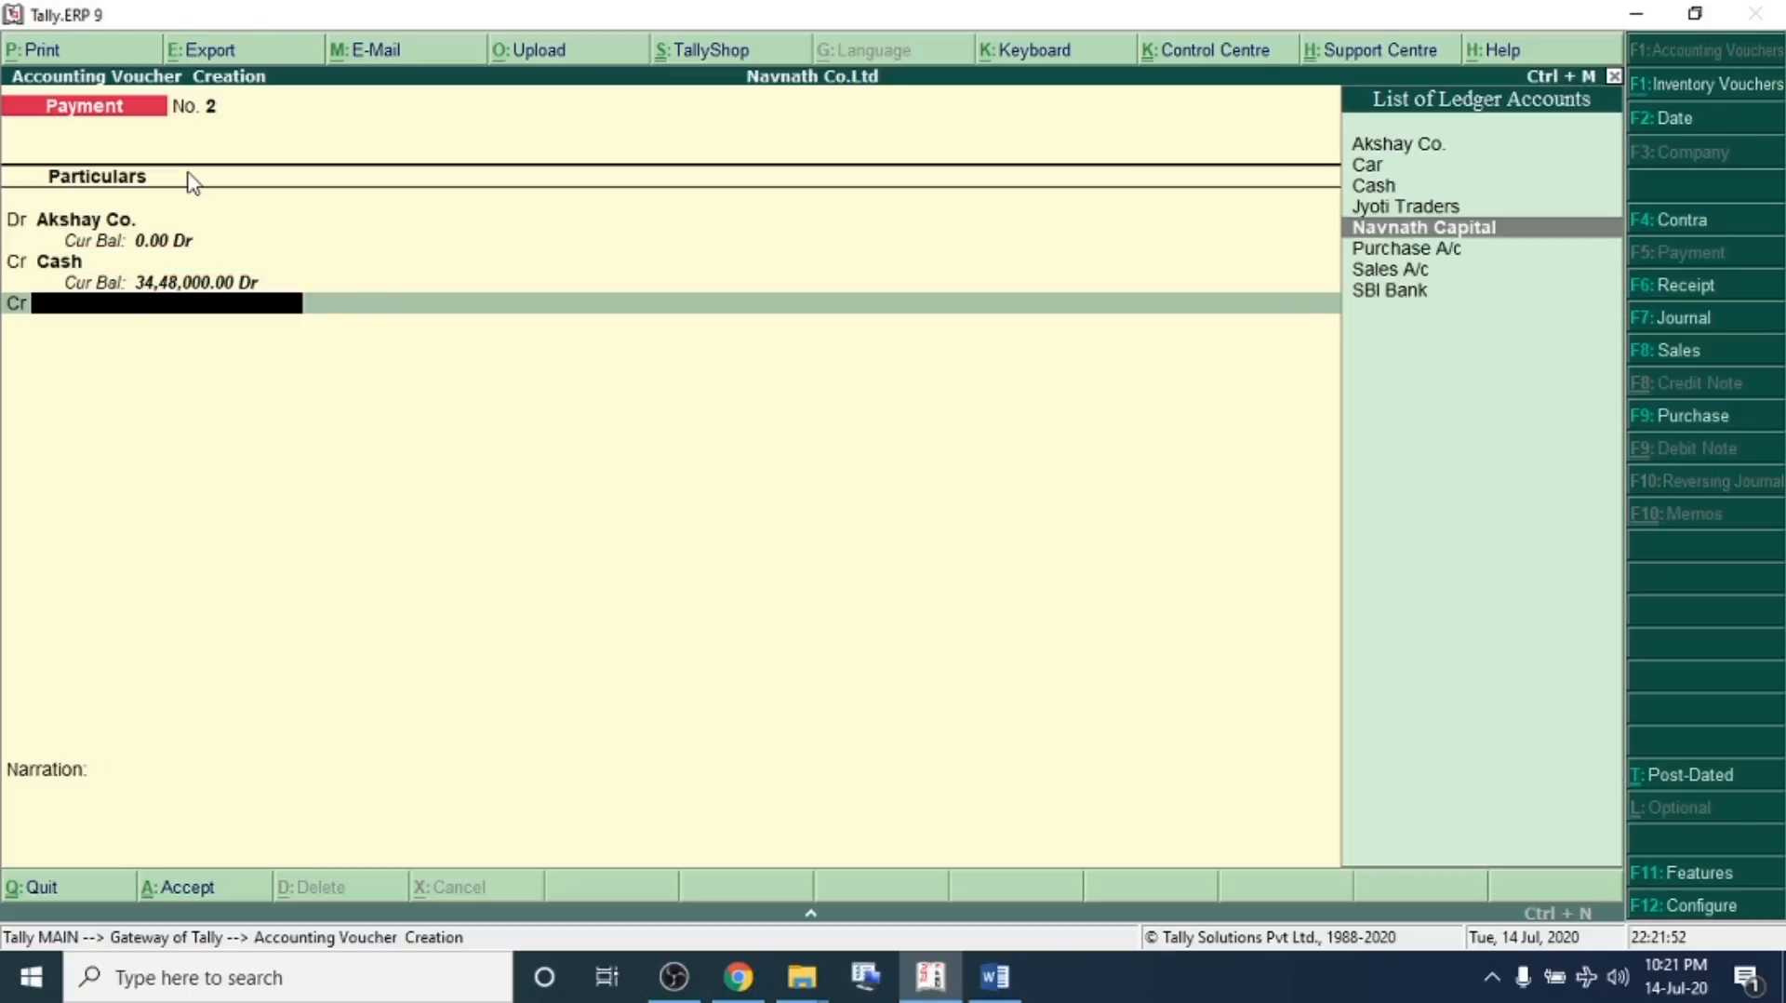
pyautogui.press('Return')
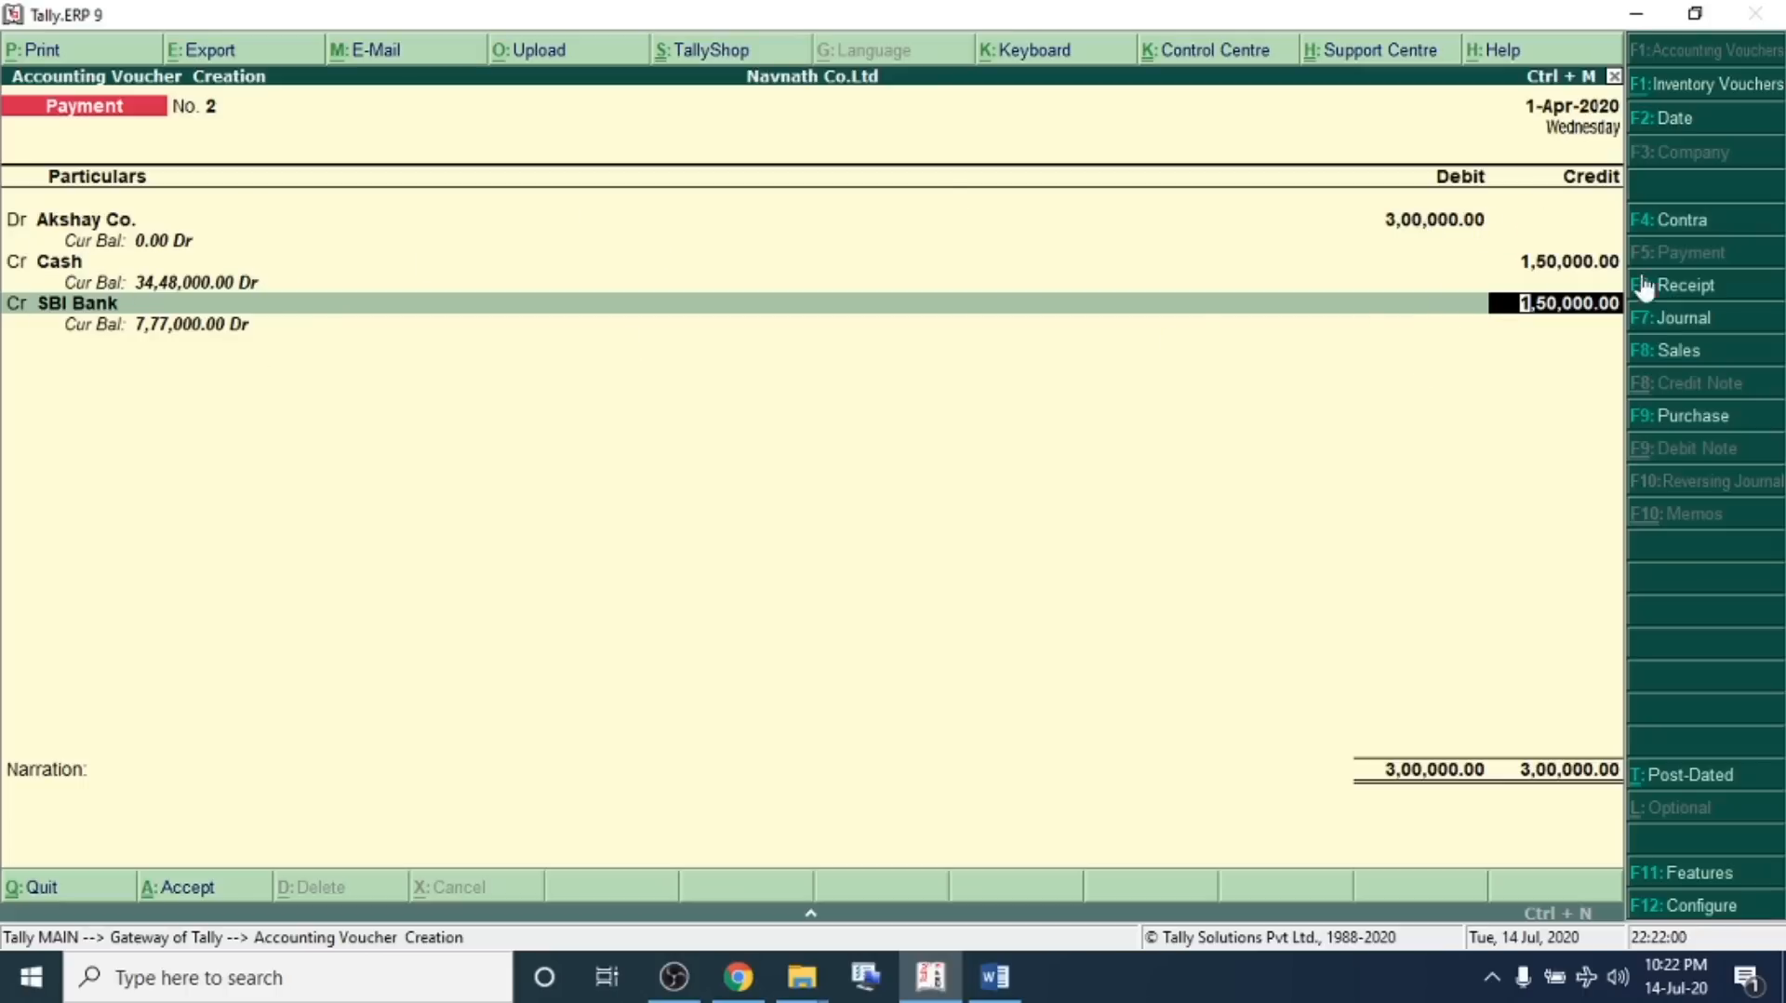
pyautogui.click(1581, 265)
pyautogui.click(117, 307)
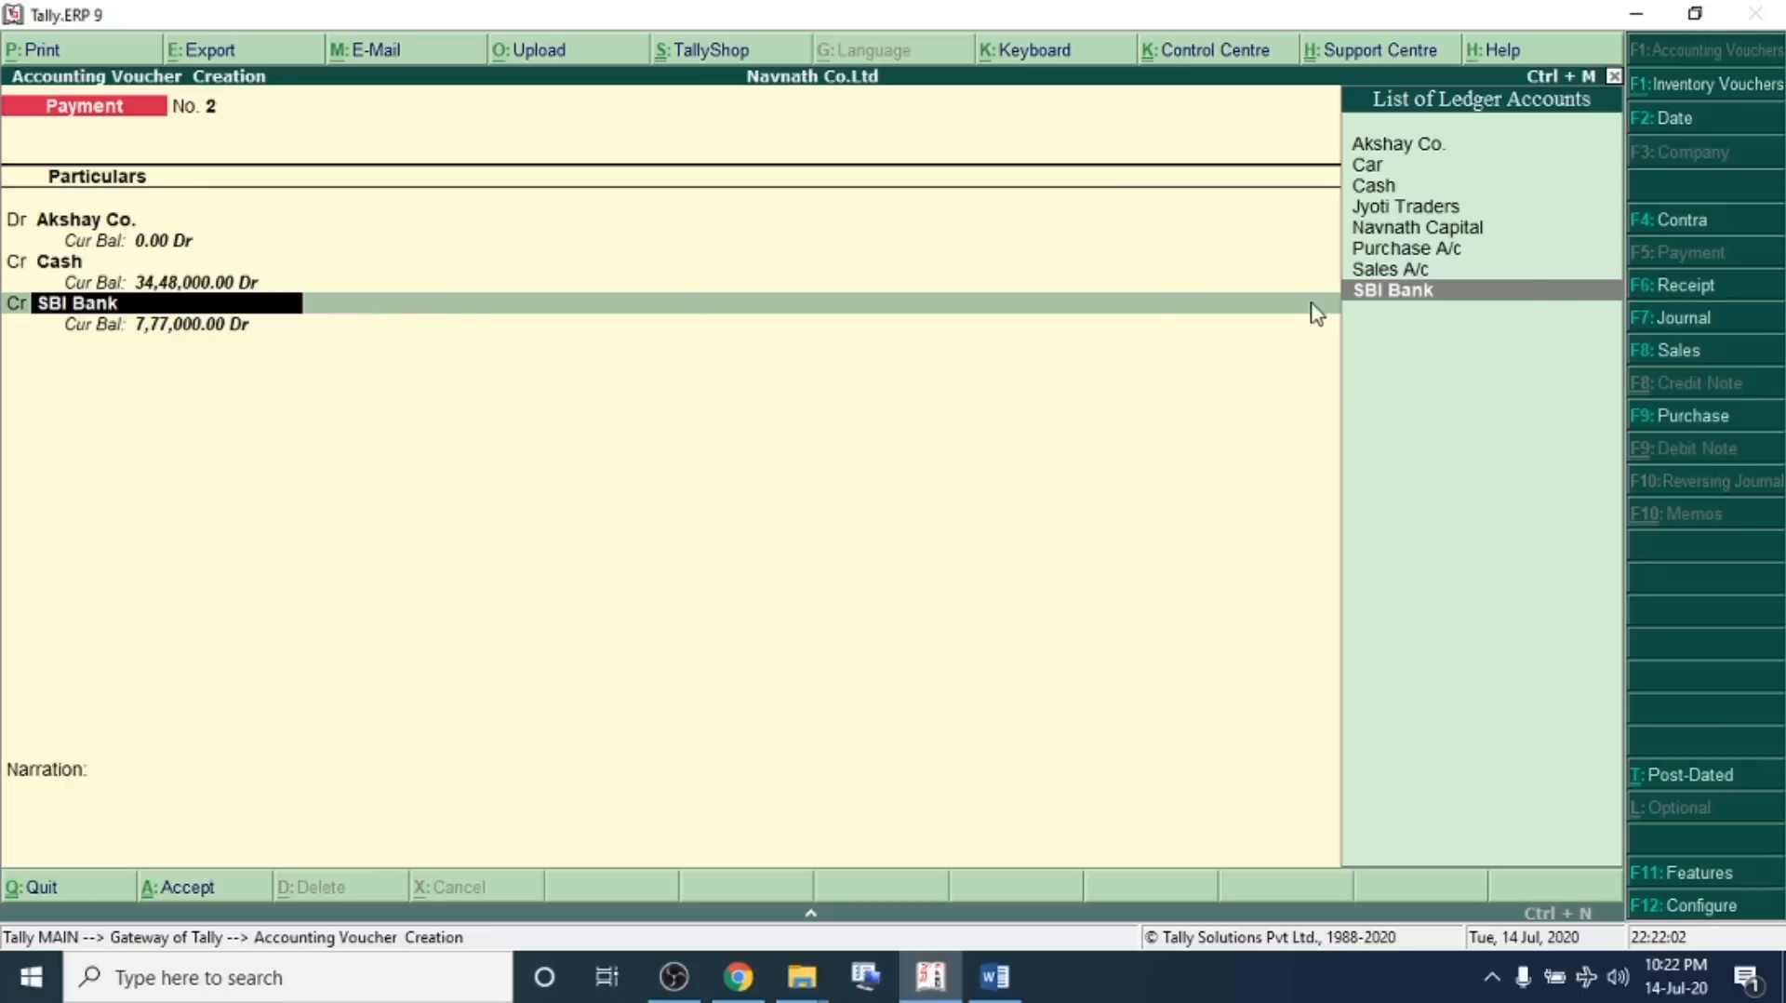
pyautogui.press('Return')
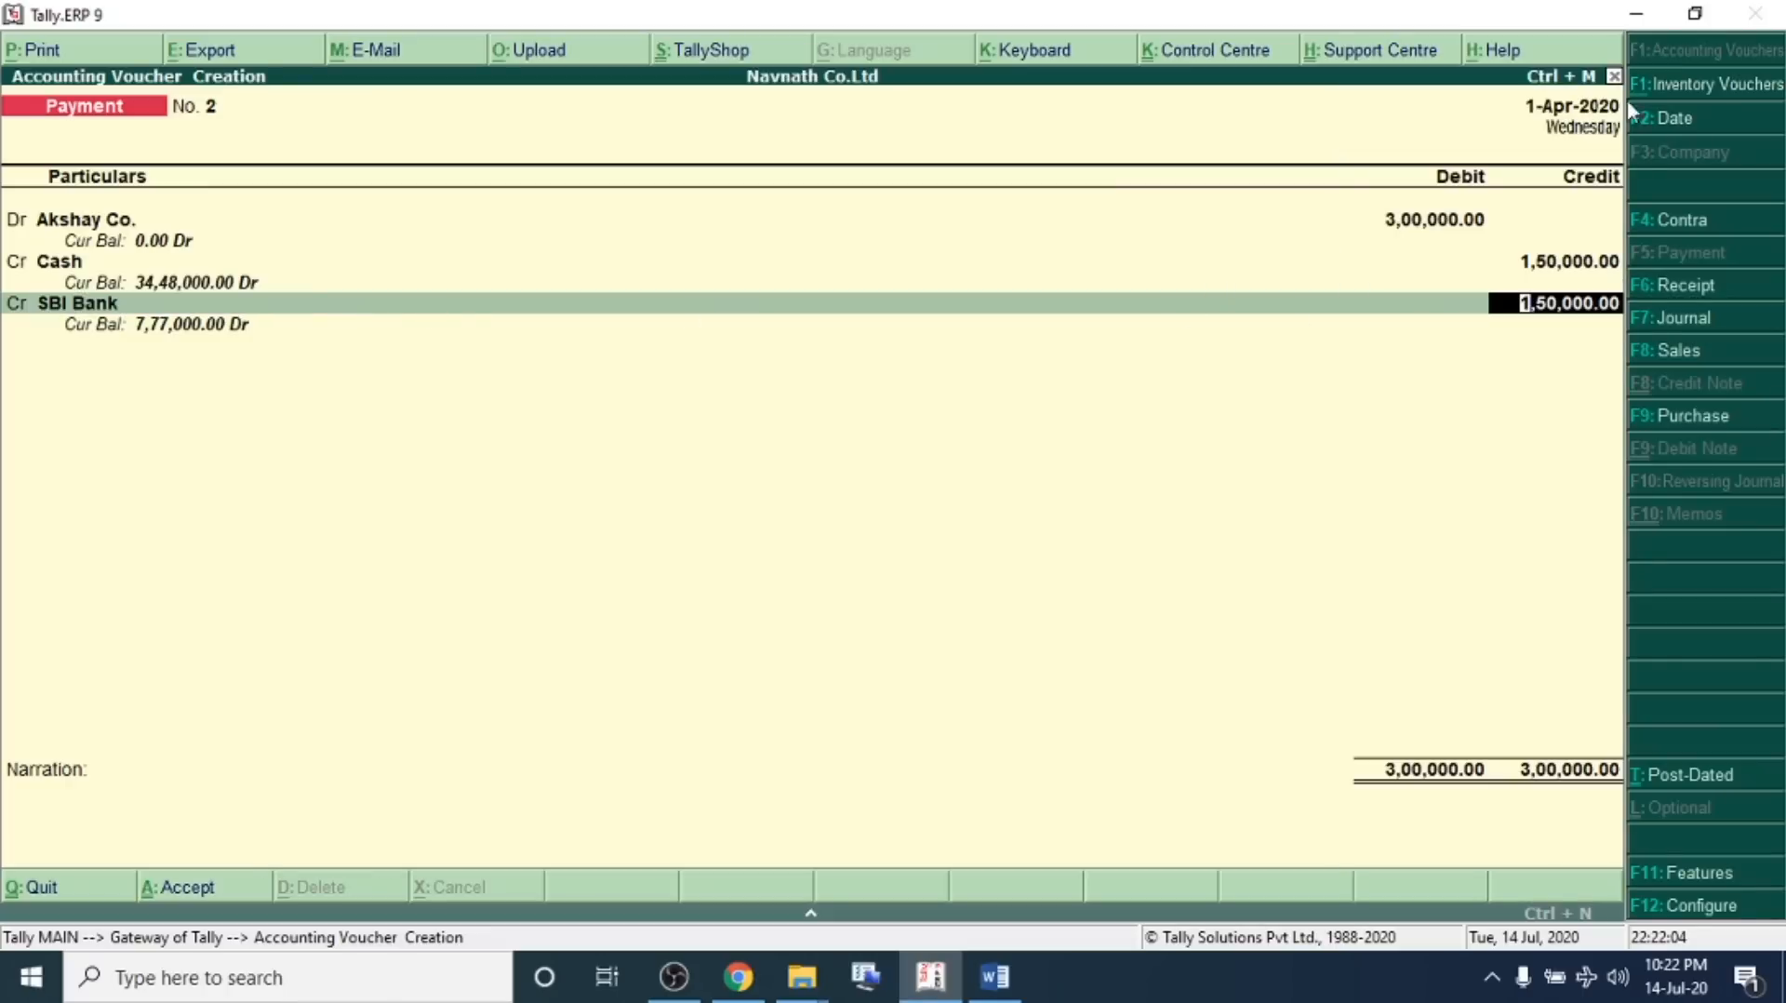
pyautogui.press('Return')
pyautogui.press('Return')
pyautogui.press('Return')
pyautogui.press('Return')
pyautogui.press('Return')
pyautogui.press('Return')
# In the problem sheet, separate transaction 13 onto its own line and highlight it
pyautogui.press('Return')
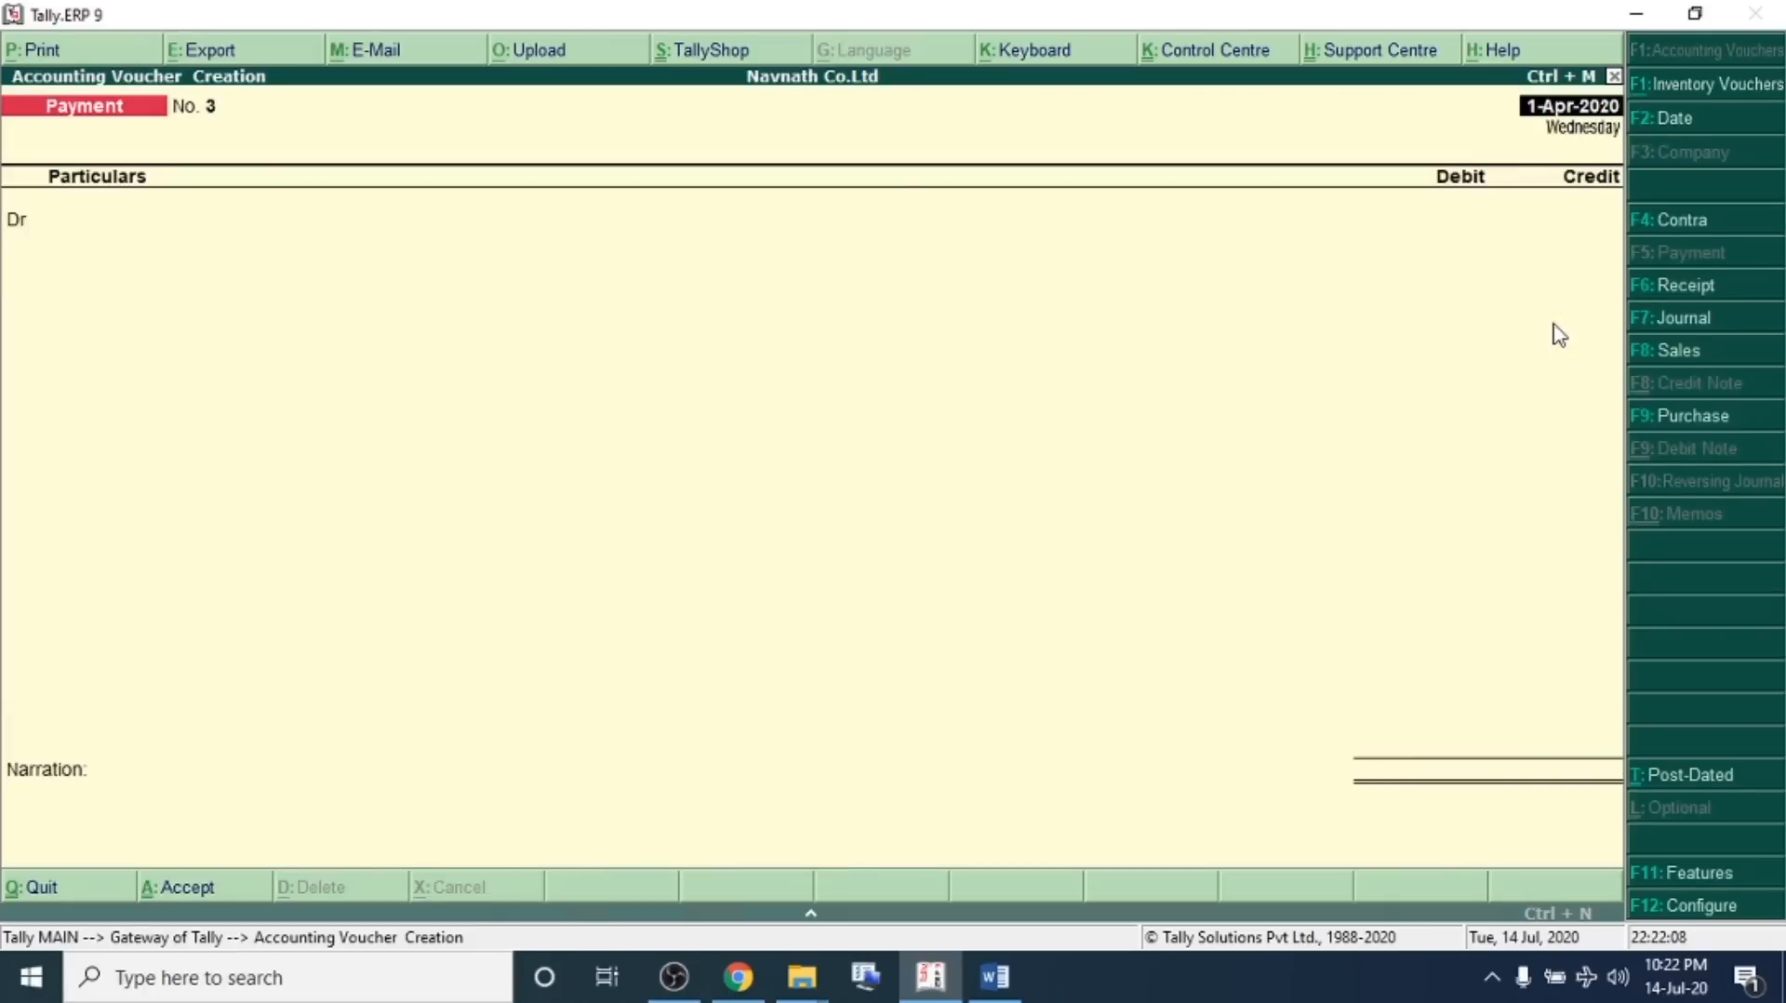
pyautogui.hotkey('alt', 'Tab')
pyautogui.scroll(-3, 1108, 481)
pyautogui.click(1112, 470)
pyautogui.press('Return')
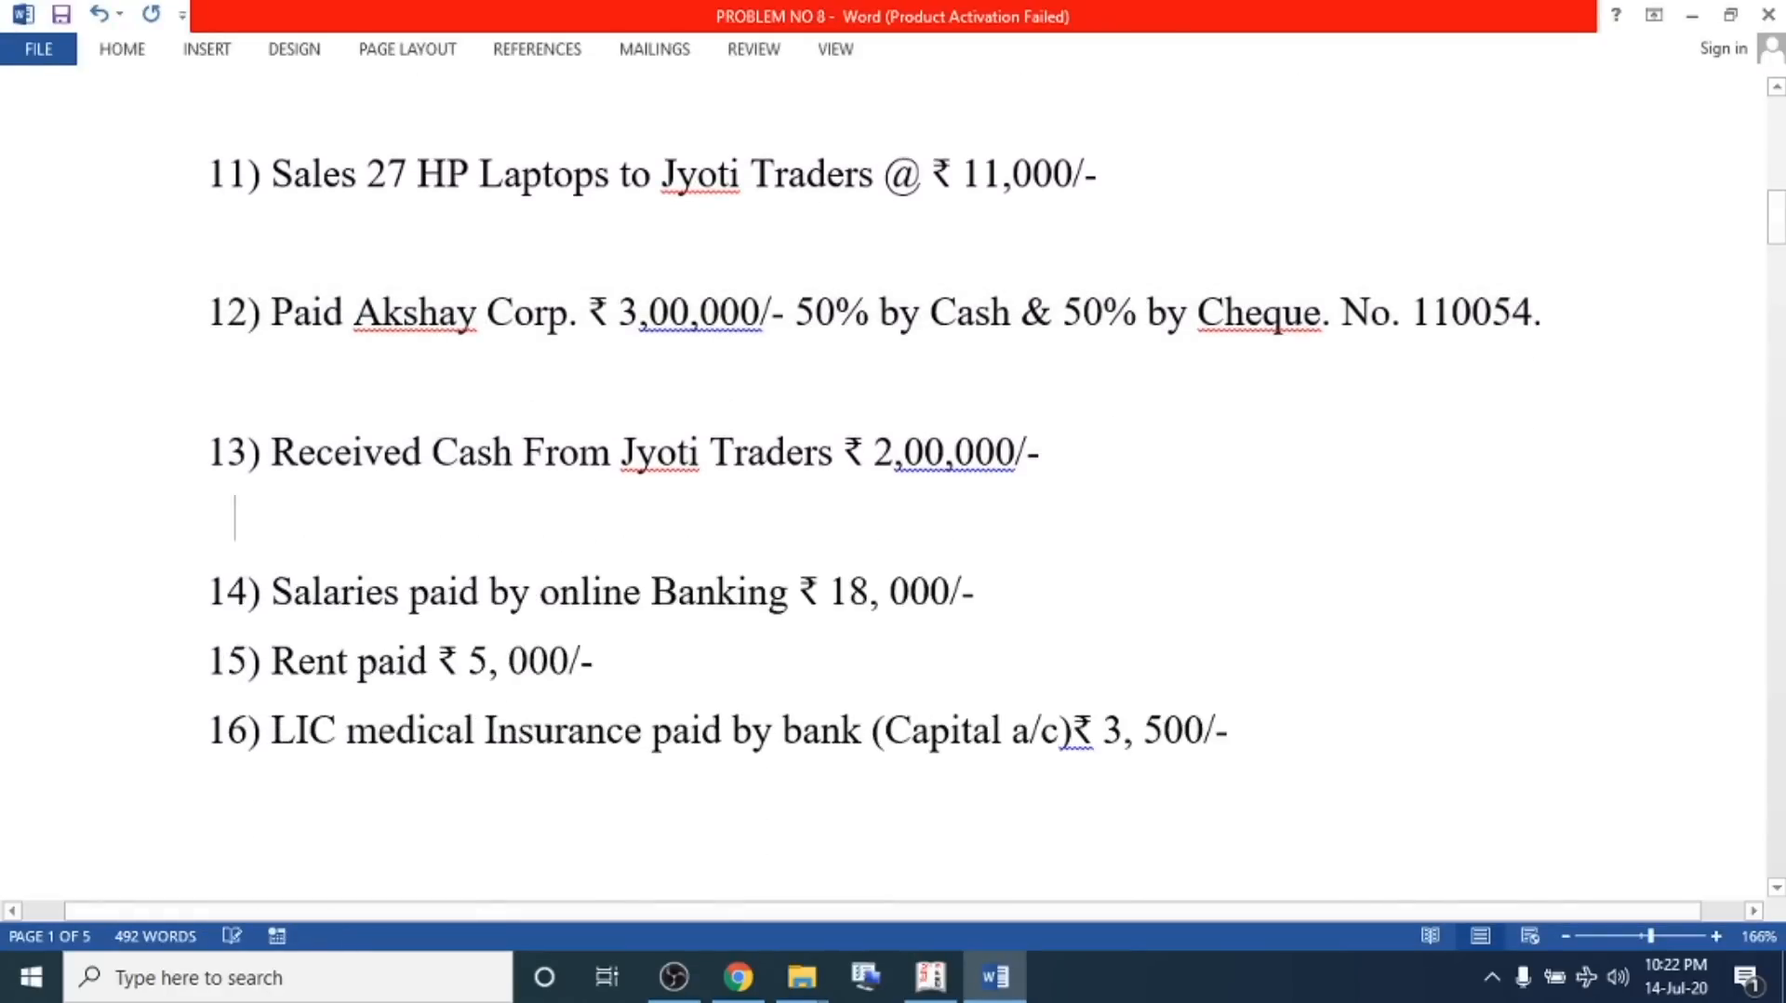
pyautogui.moveTo(1129, 461); pyautogui.dragTo(152, 461)
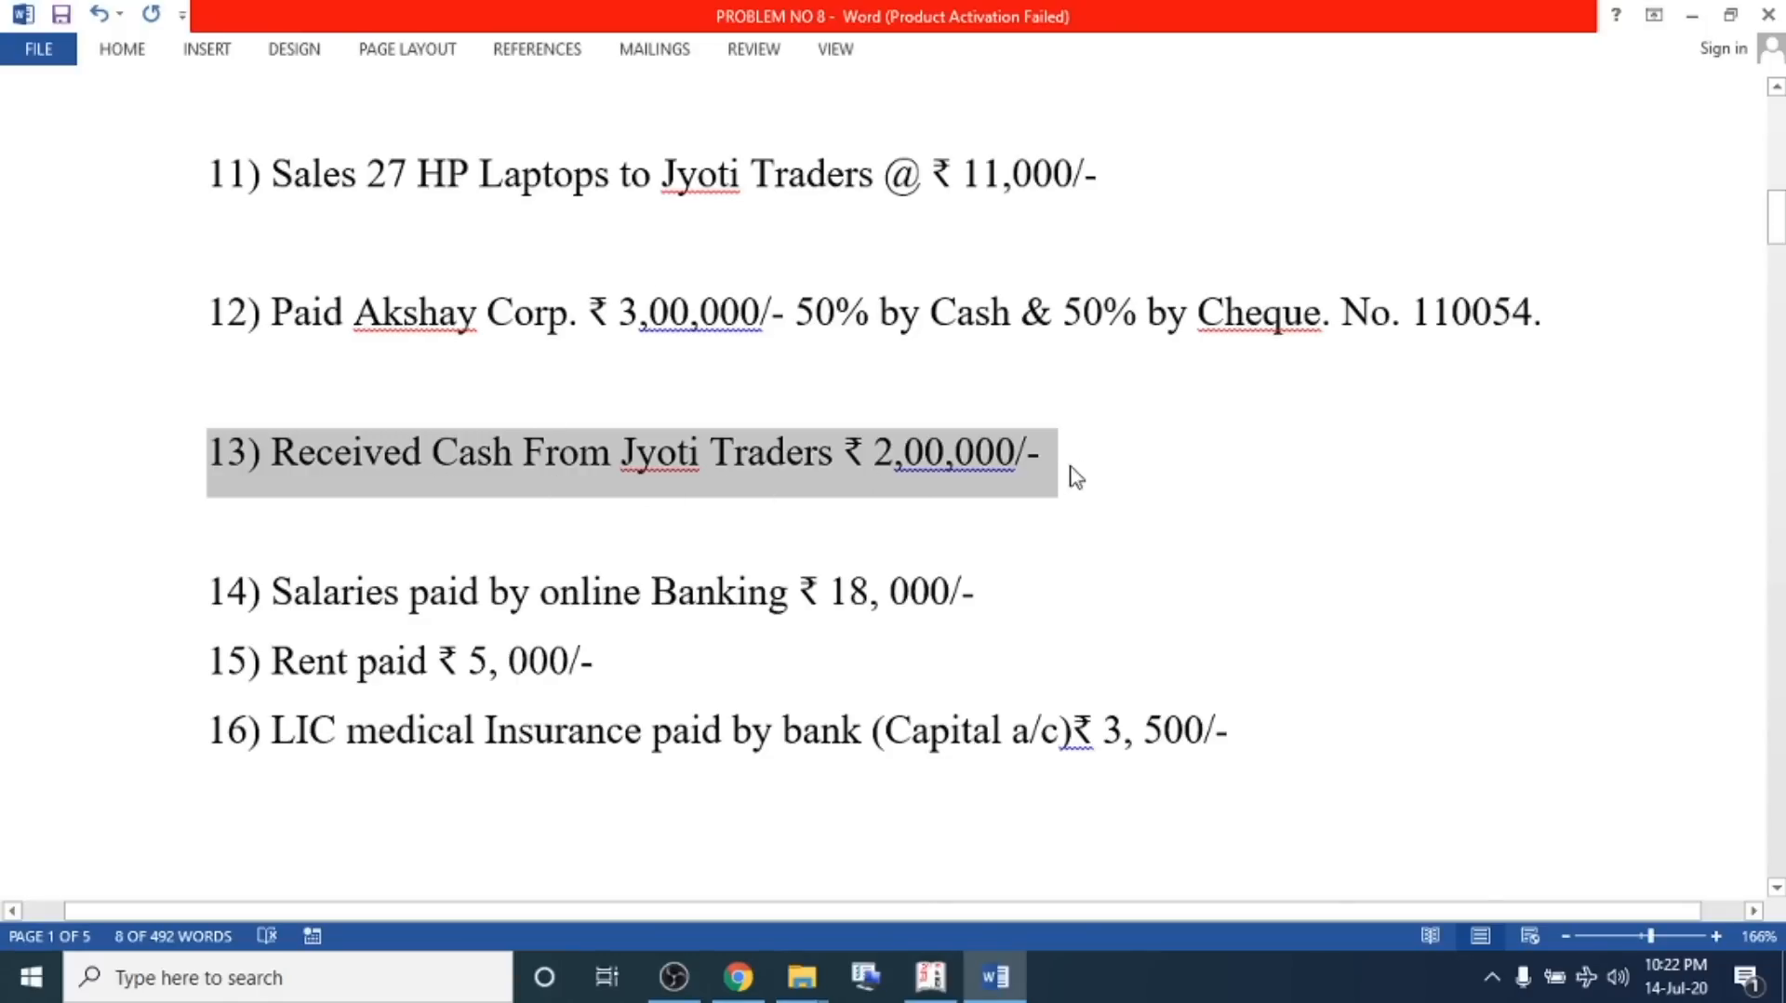
# Start a receipt voucher and select Jyoti Traders as the credited ledger
pyautogui.hotkey('alt', 'Tab')
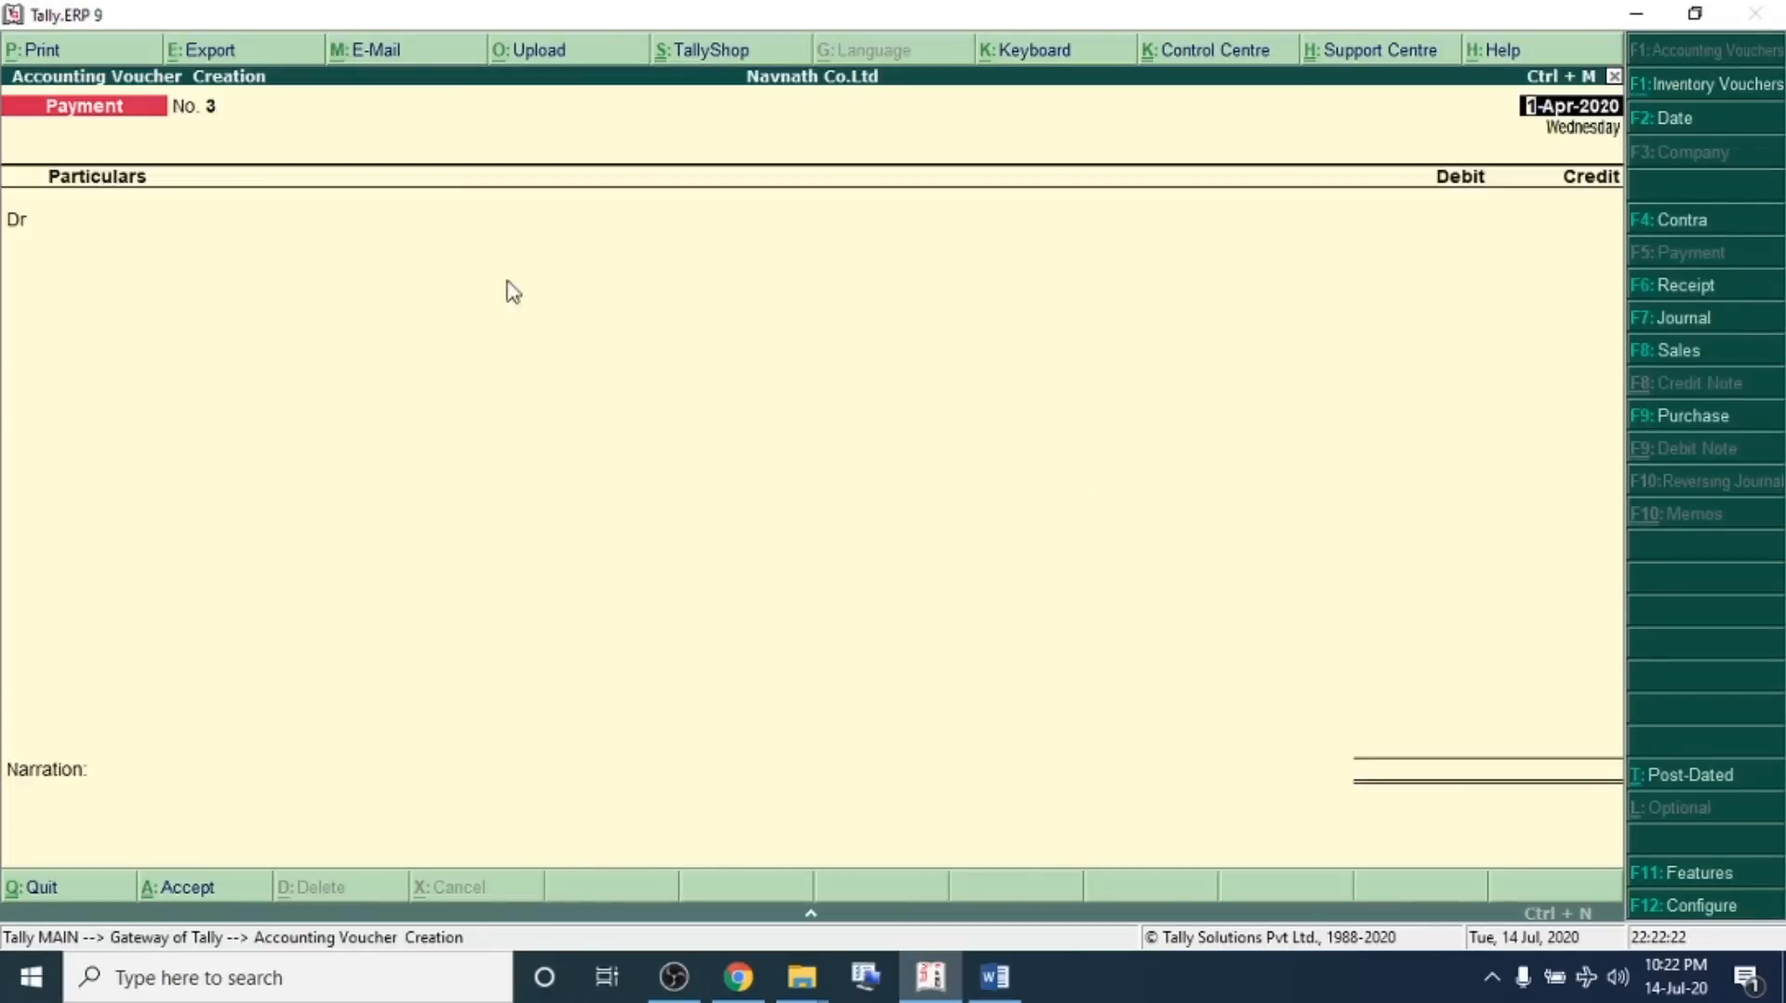
pyautogui.click(1651, 288)
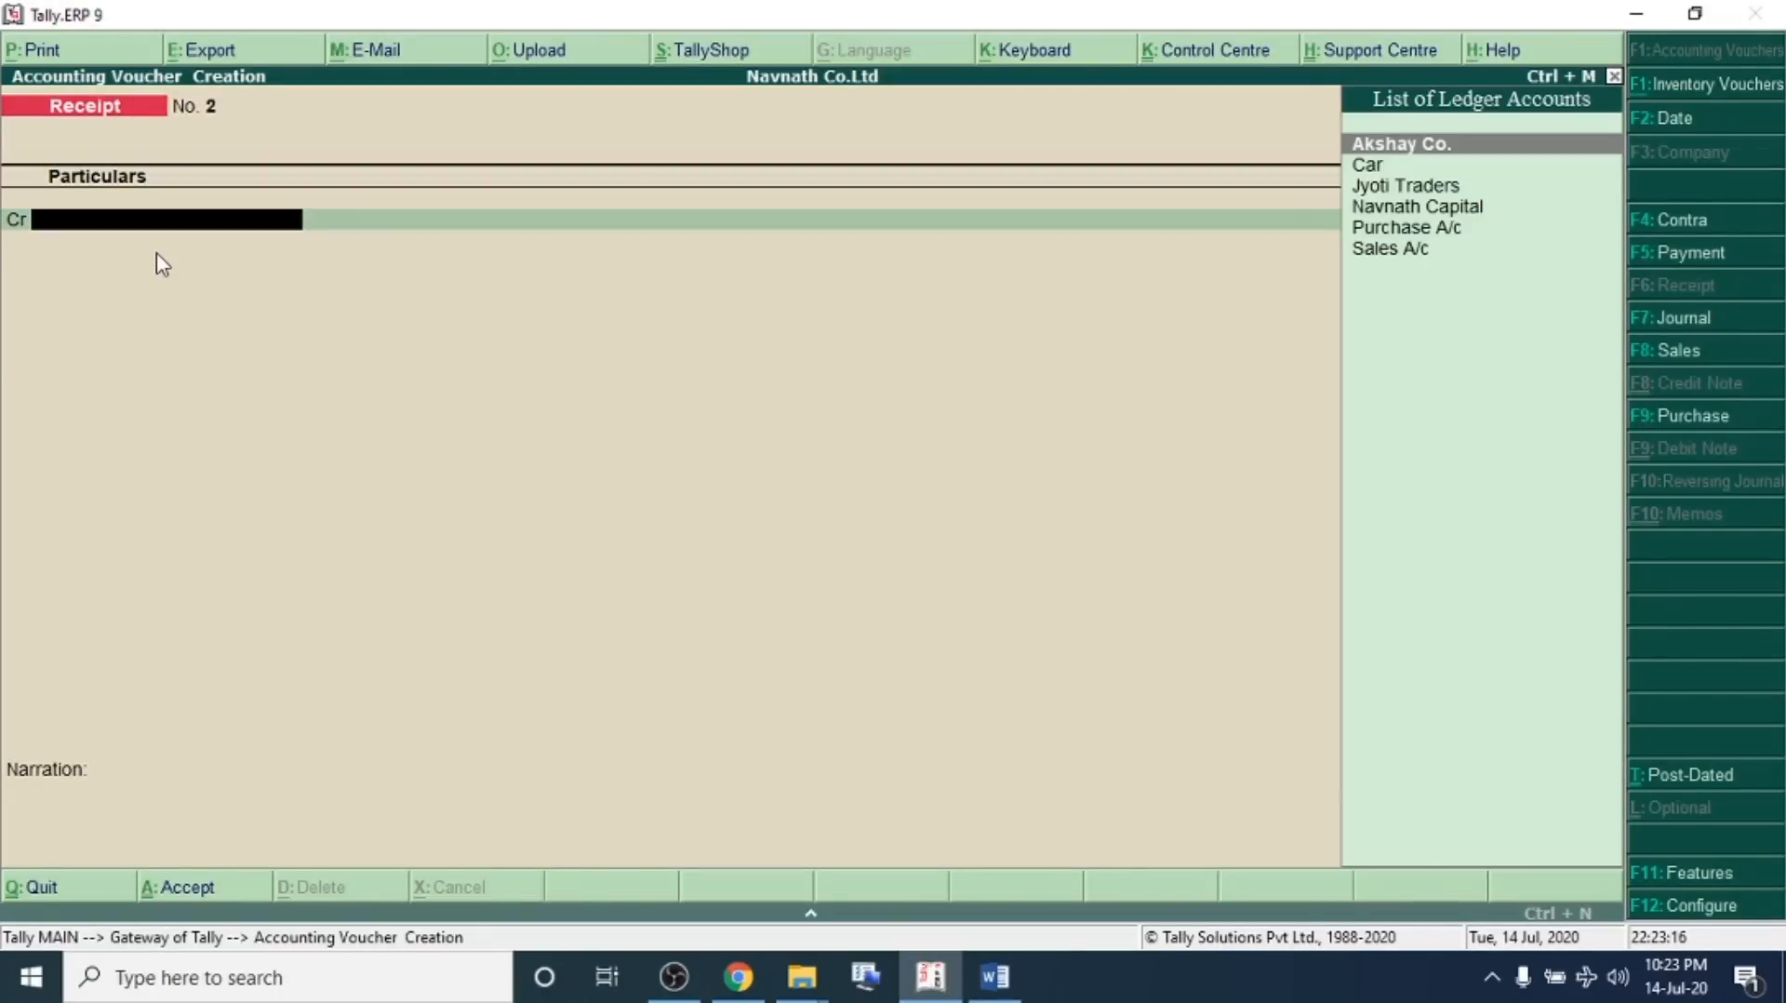
pyautogui.press('Down')
pyautogui.press('Down')
pyautogui.press('Down')
pyautogui.press('Up')
pyautogui.press('Return')
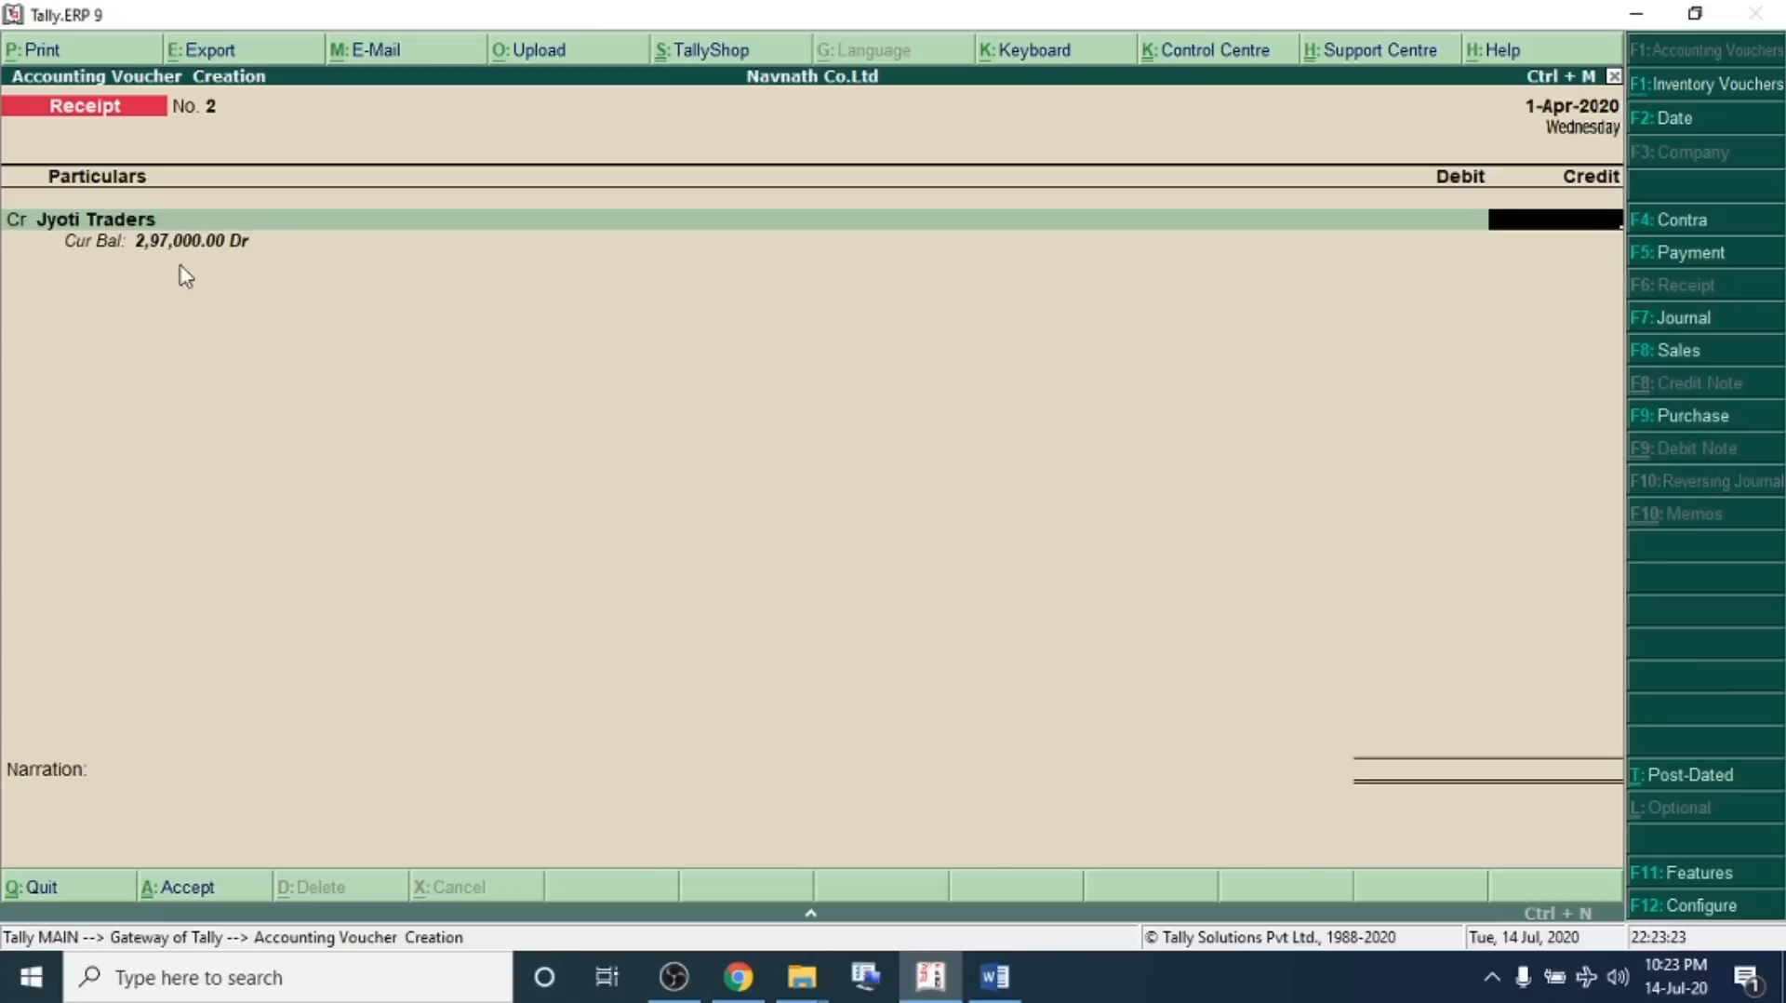
# Credit Jyoti Traders 2,00,000, debit Cash for the same amount, and save the receipt voucher
pyautogui.write('200000')
pyautogui.press('Return')
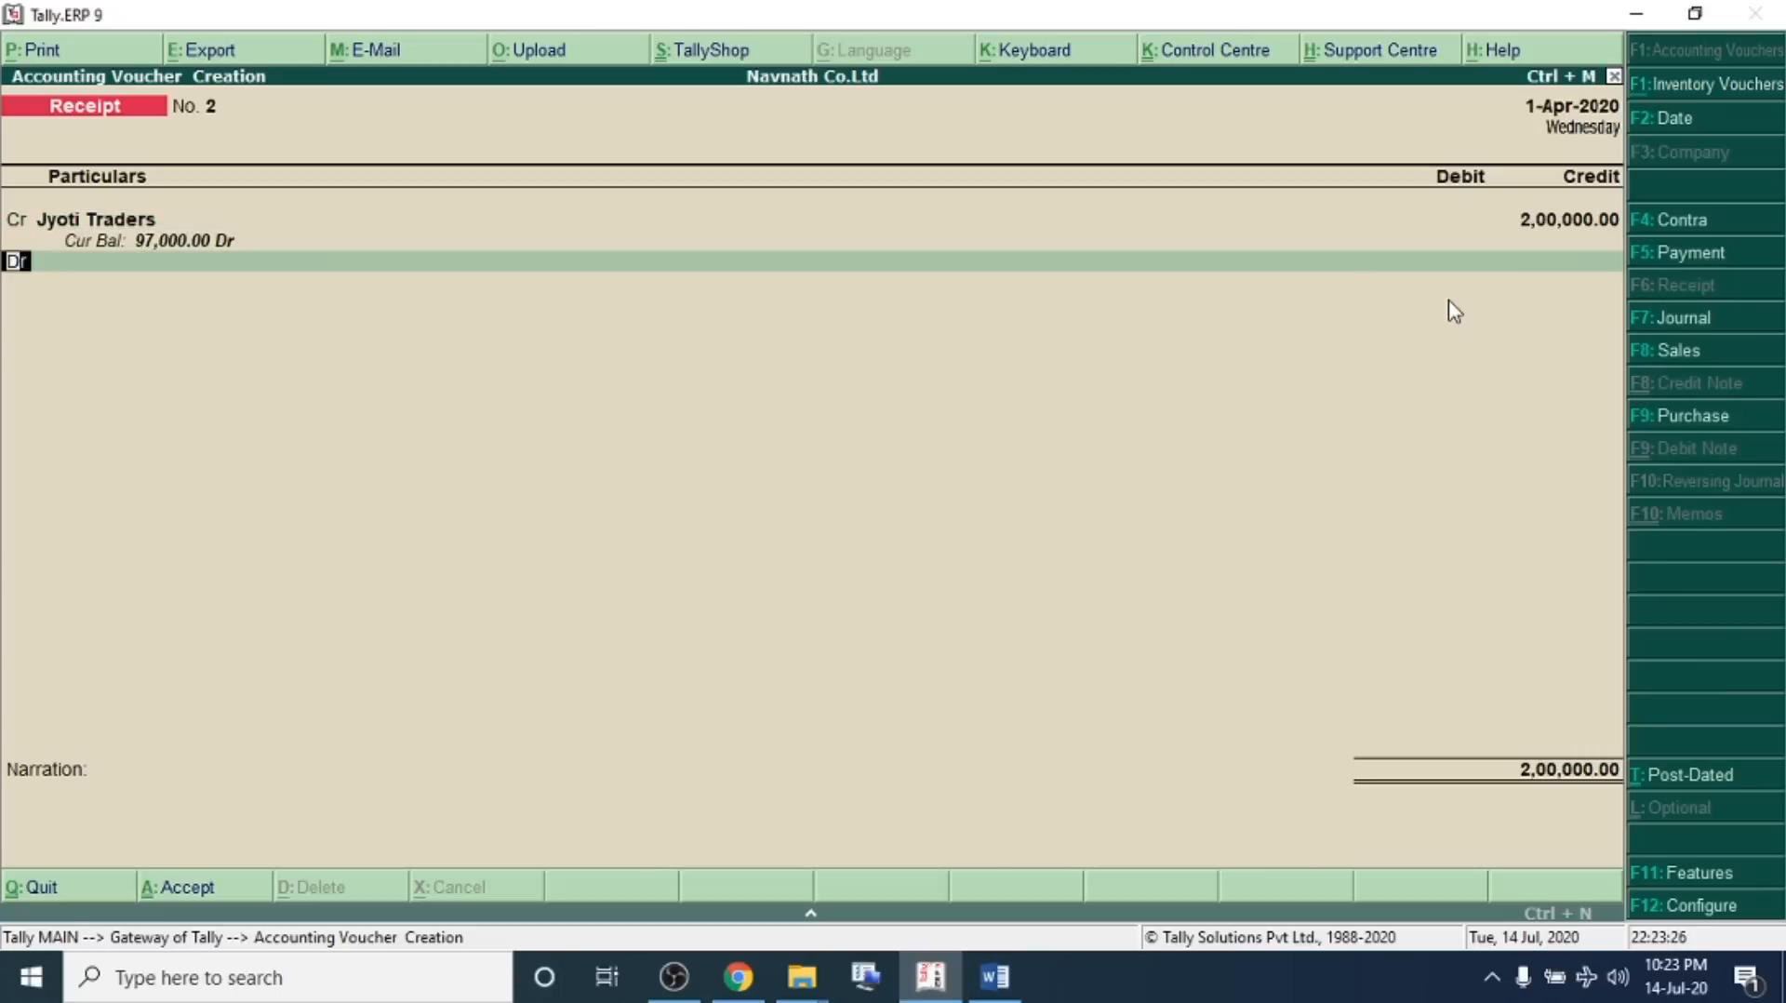
pyautogui.press('Return')
pyautogui.press('Down')
pyautogui.press('Down')
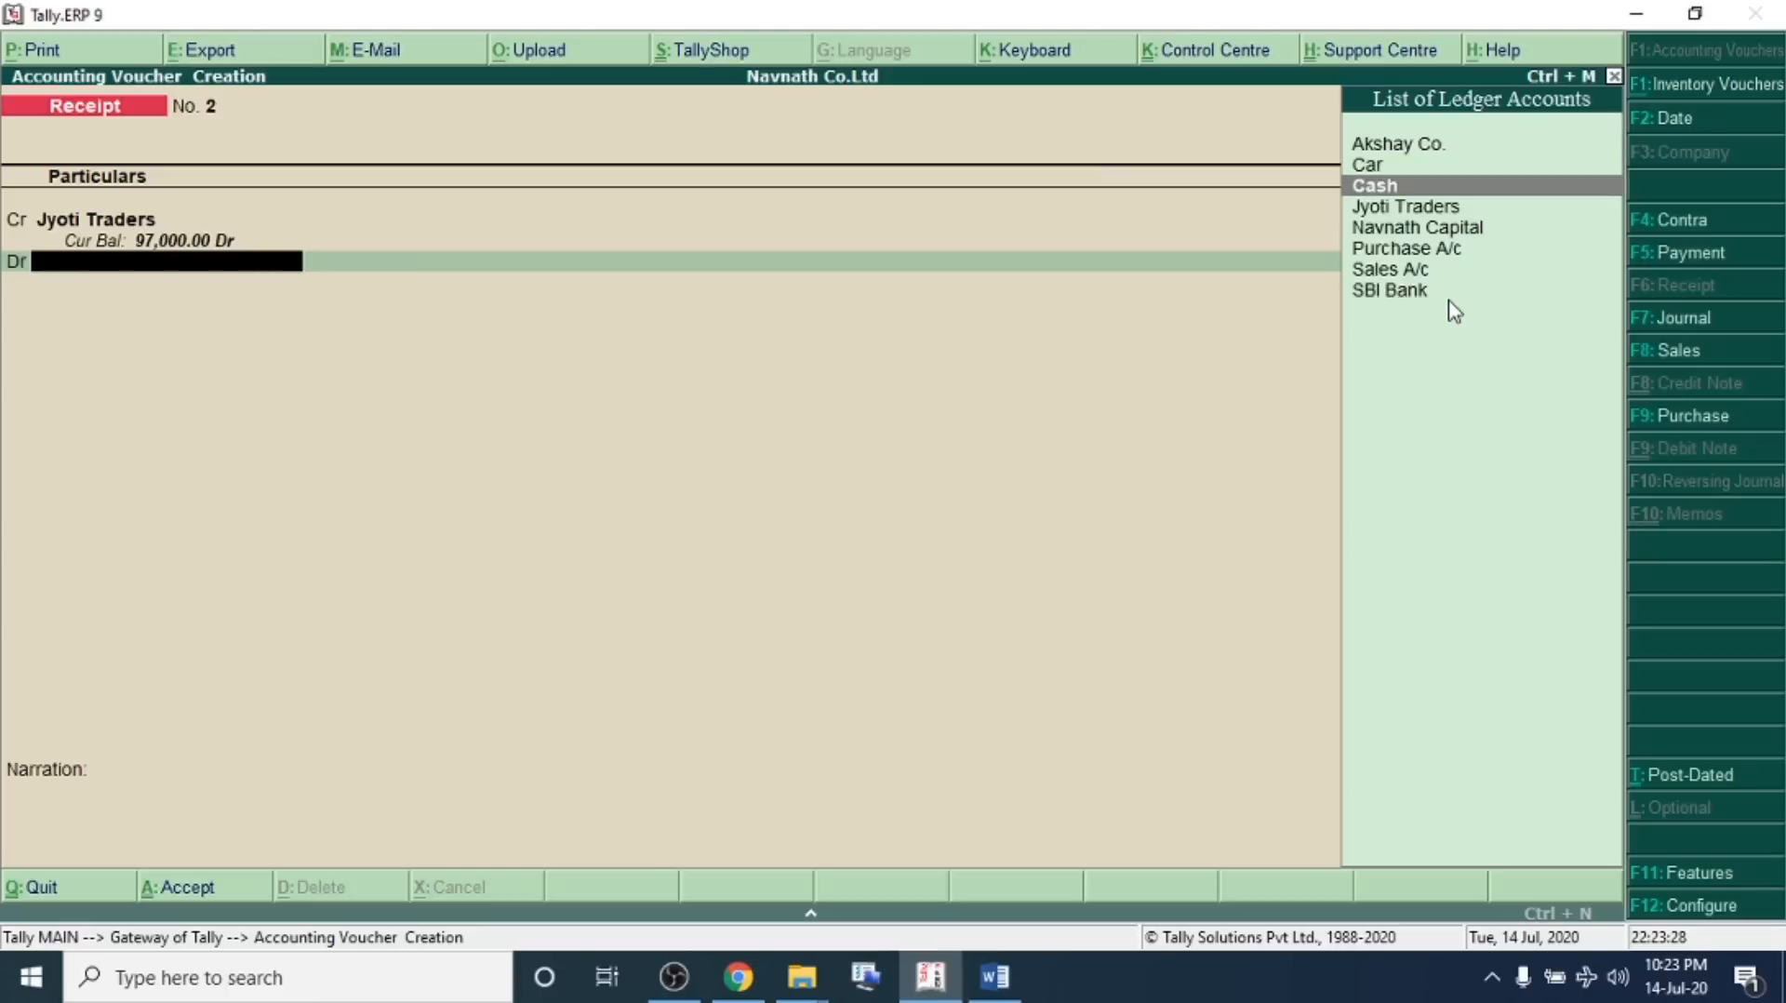
pyautogui.press('Return')
pyautogui.press('Return')
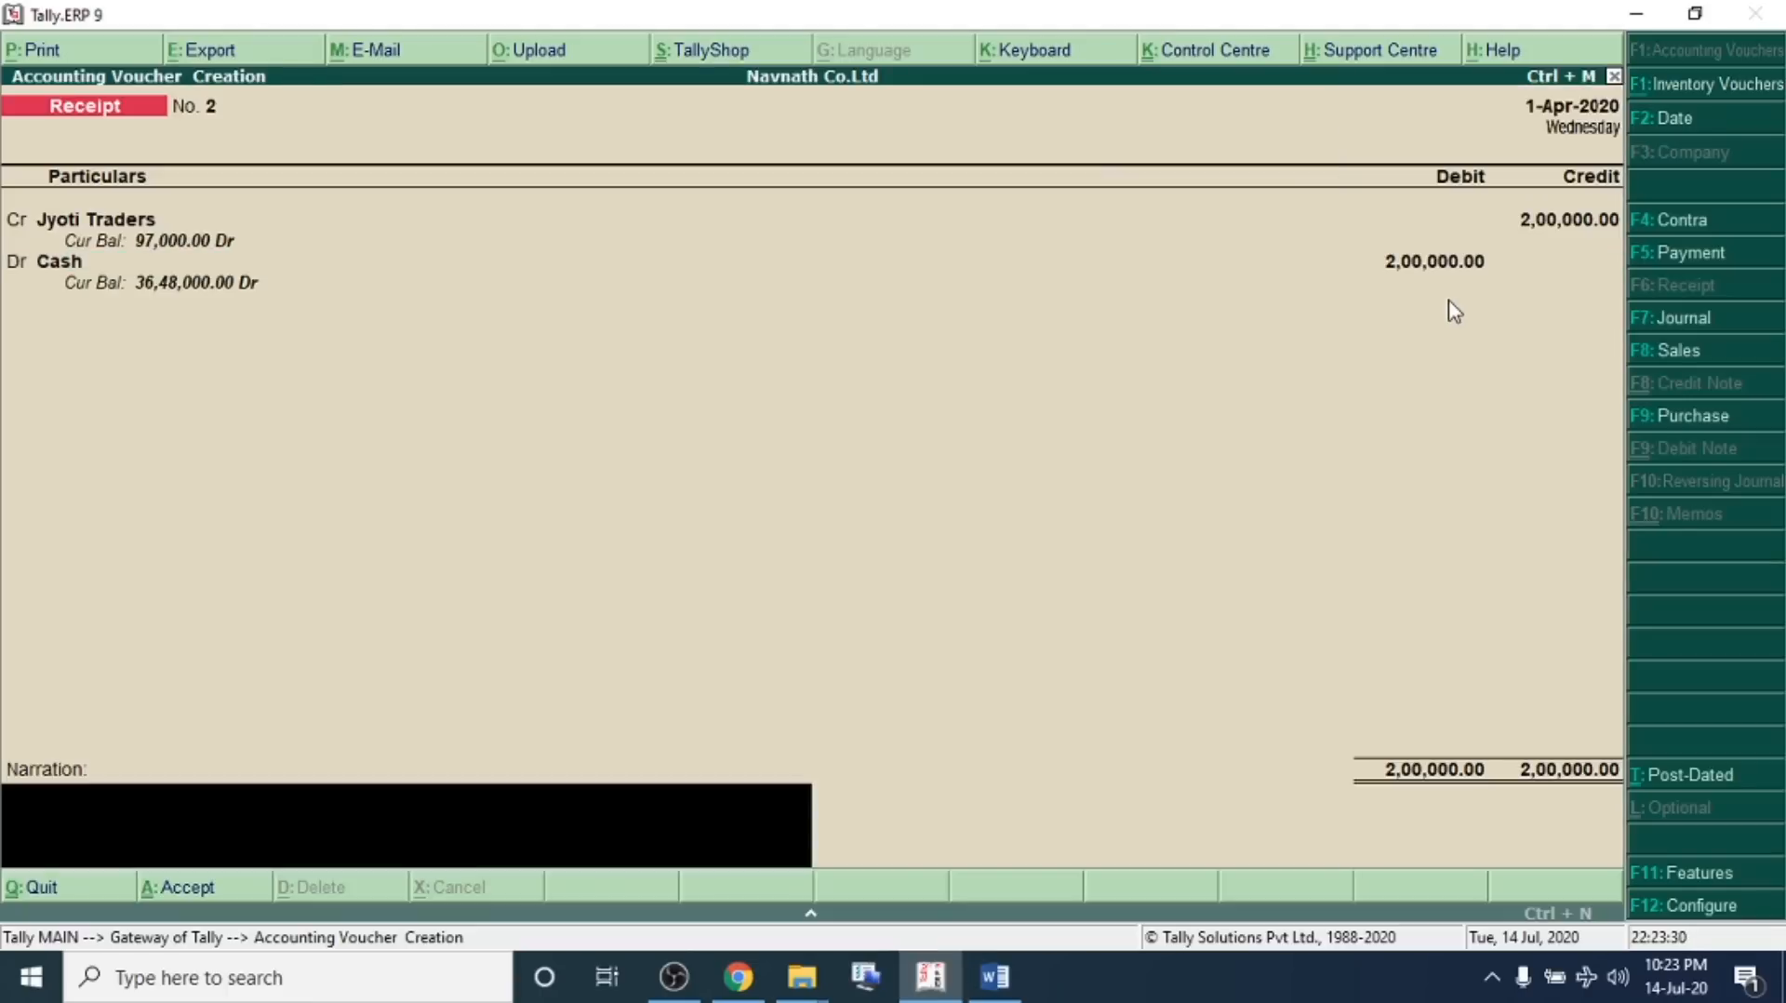
pyautogui.press('Return')
pyautogui.press('Return')
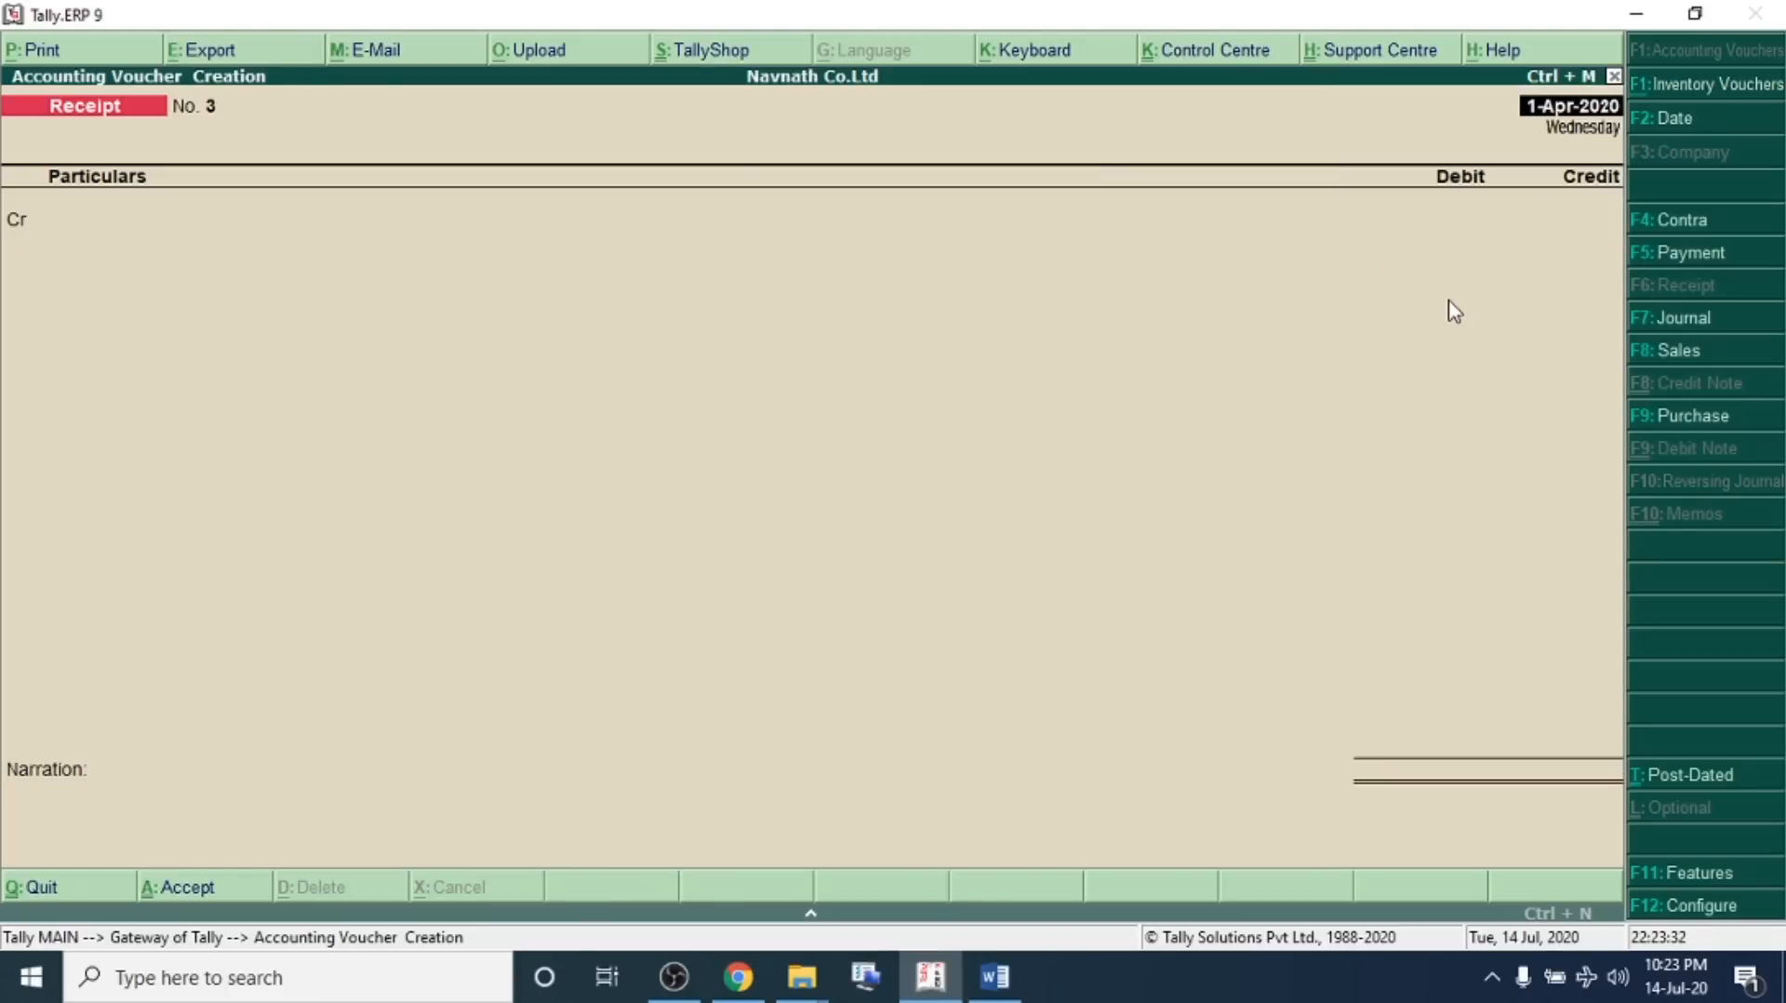
# In the problem sheet, separate transaction 14 onto its own line and highlight it
pyautogui.hotkey('alt', 'Tab')
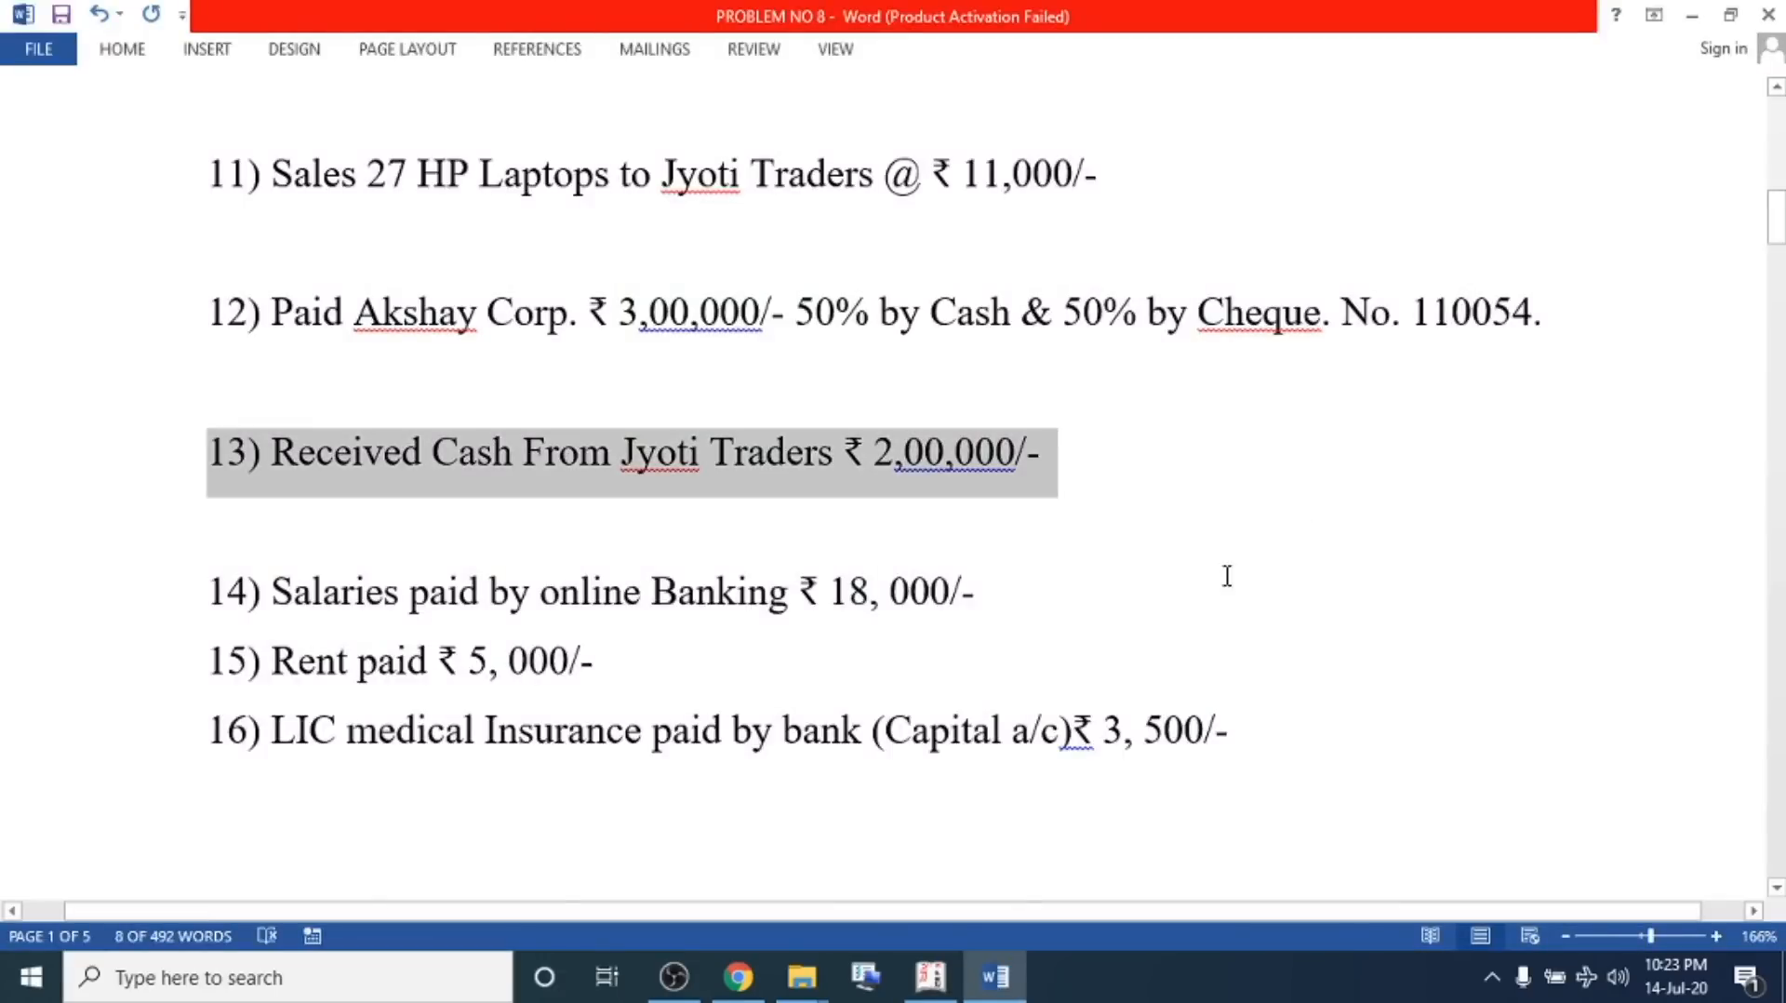
pyautogui.click(1203, 603)
pyautogui.press('Return')
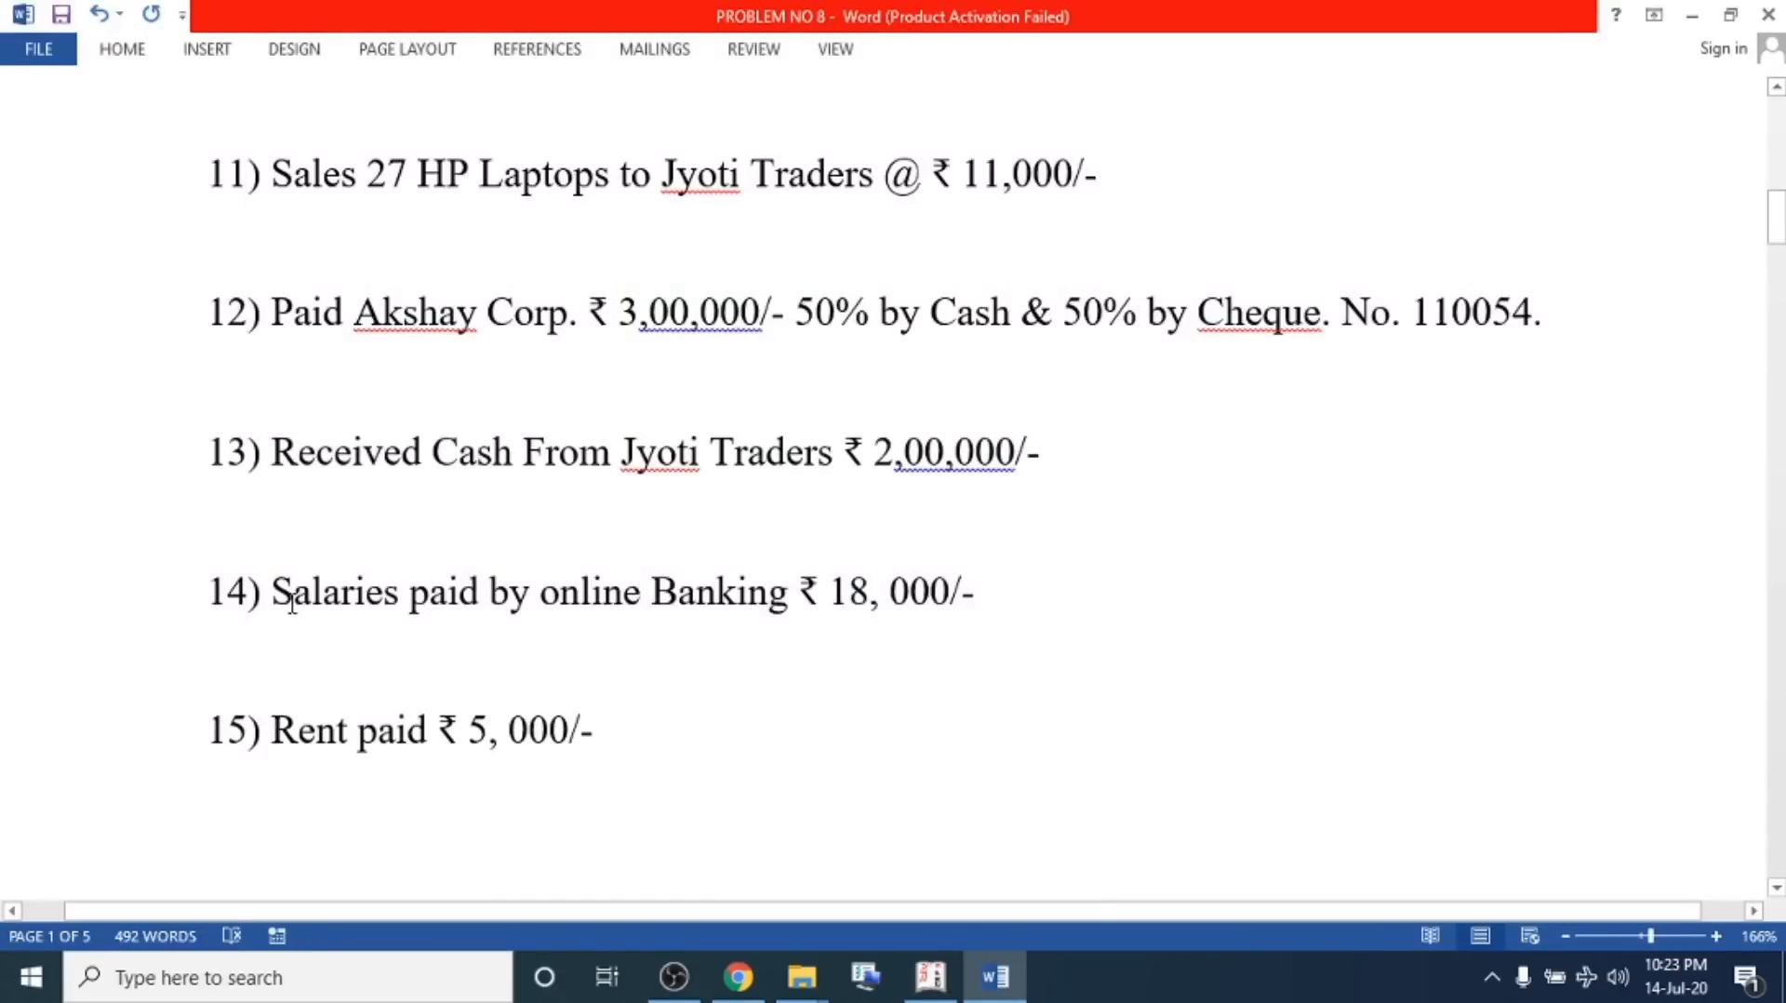
pyautogui.moveTo(272, 591); pyautogui.dragTo(981, 588)
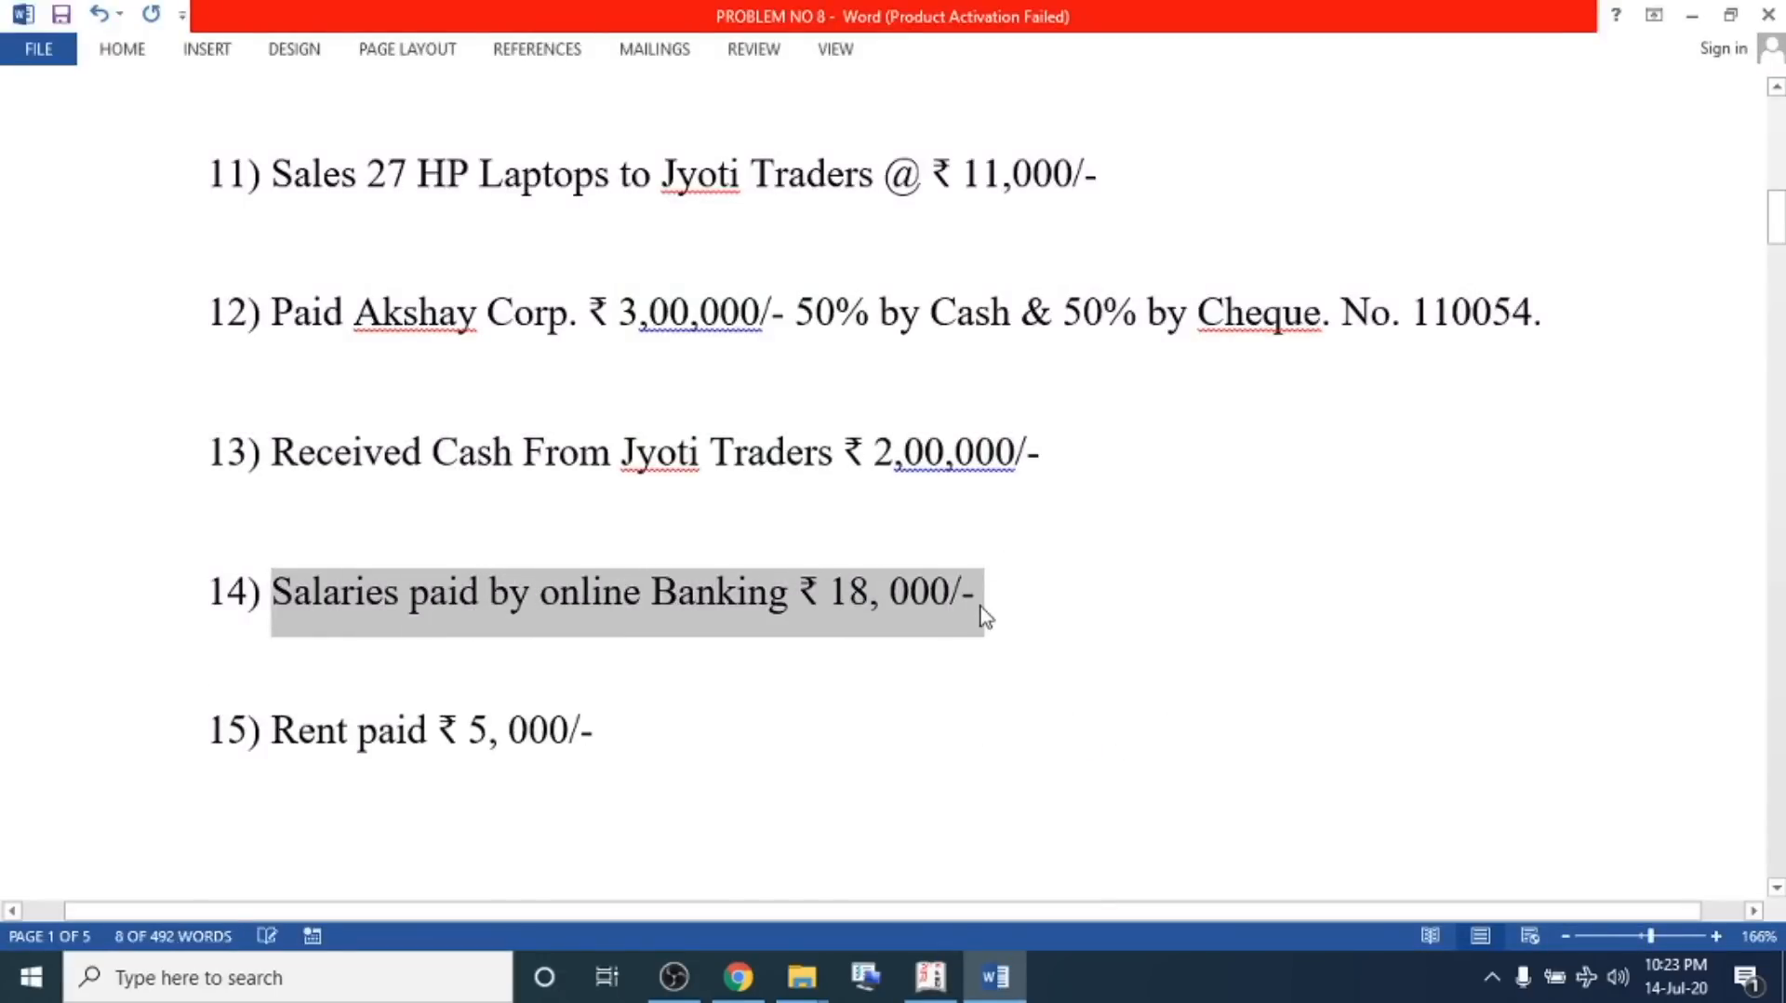
pyautogui.click(982, 604)
pyautogui.moveTo(276, 591); pyautogui.dragTo(993, 590)
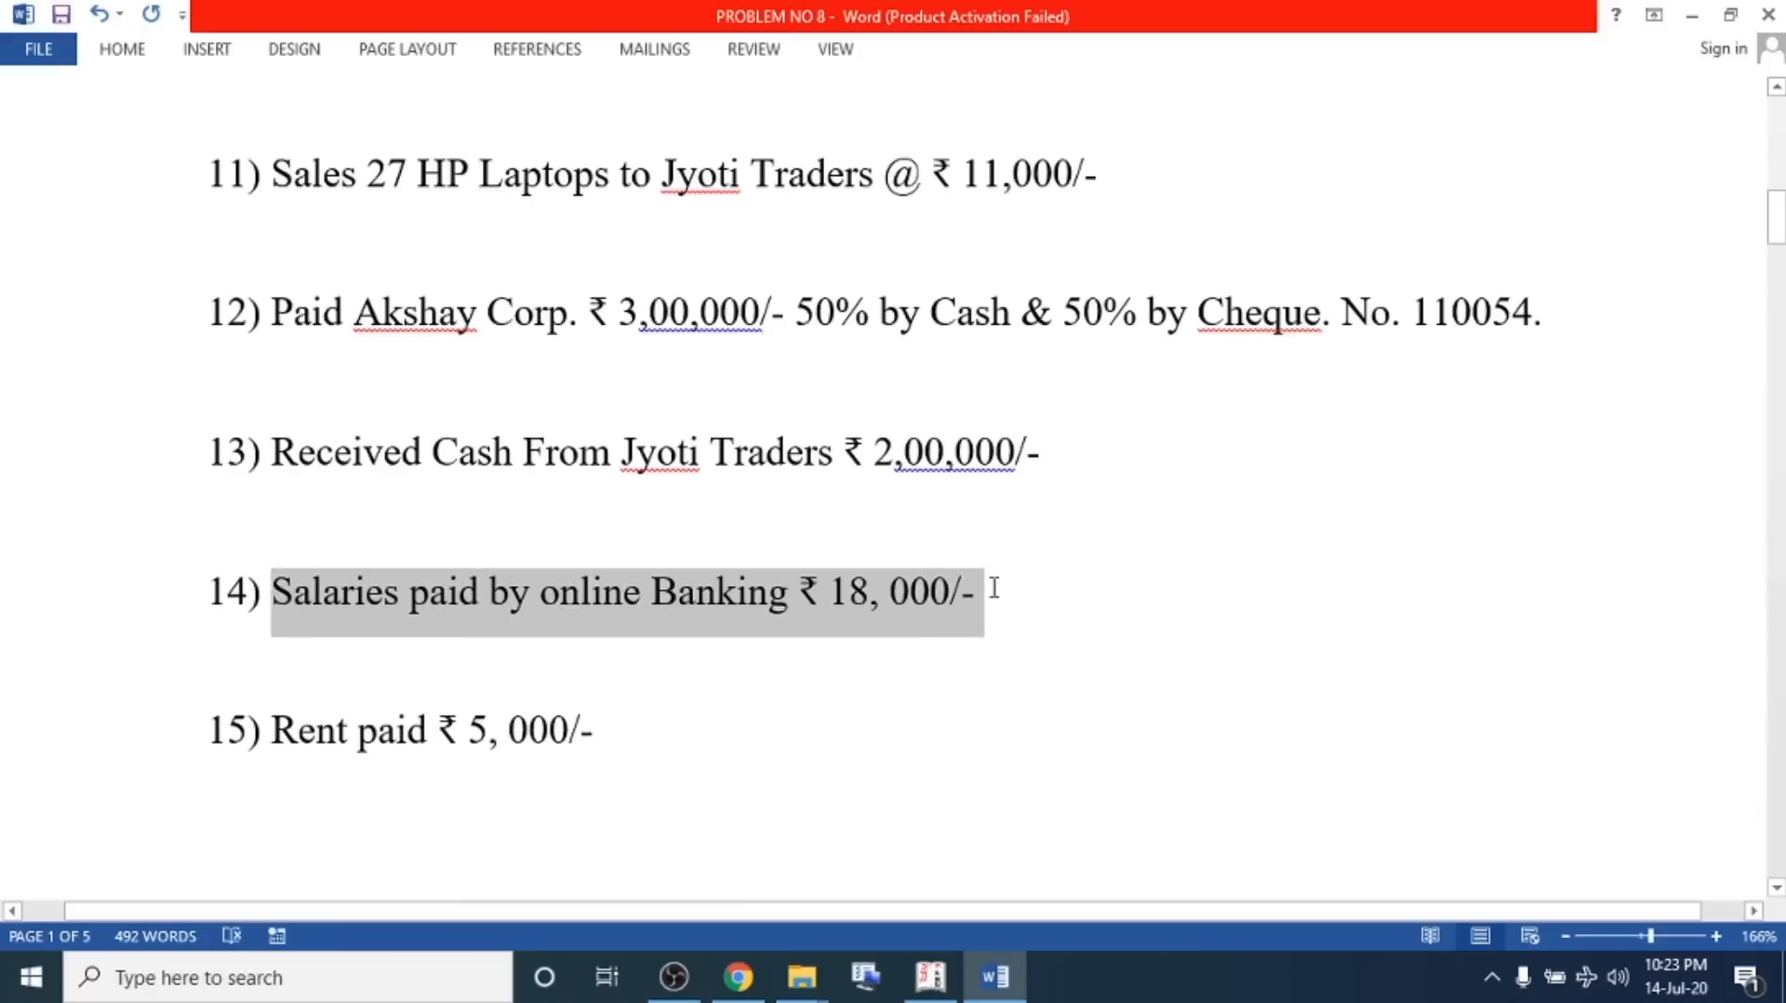
pyautogui.click(893, 609)
pyautogui.click(1027, 612)
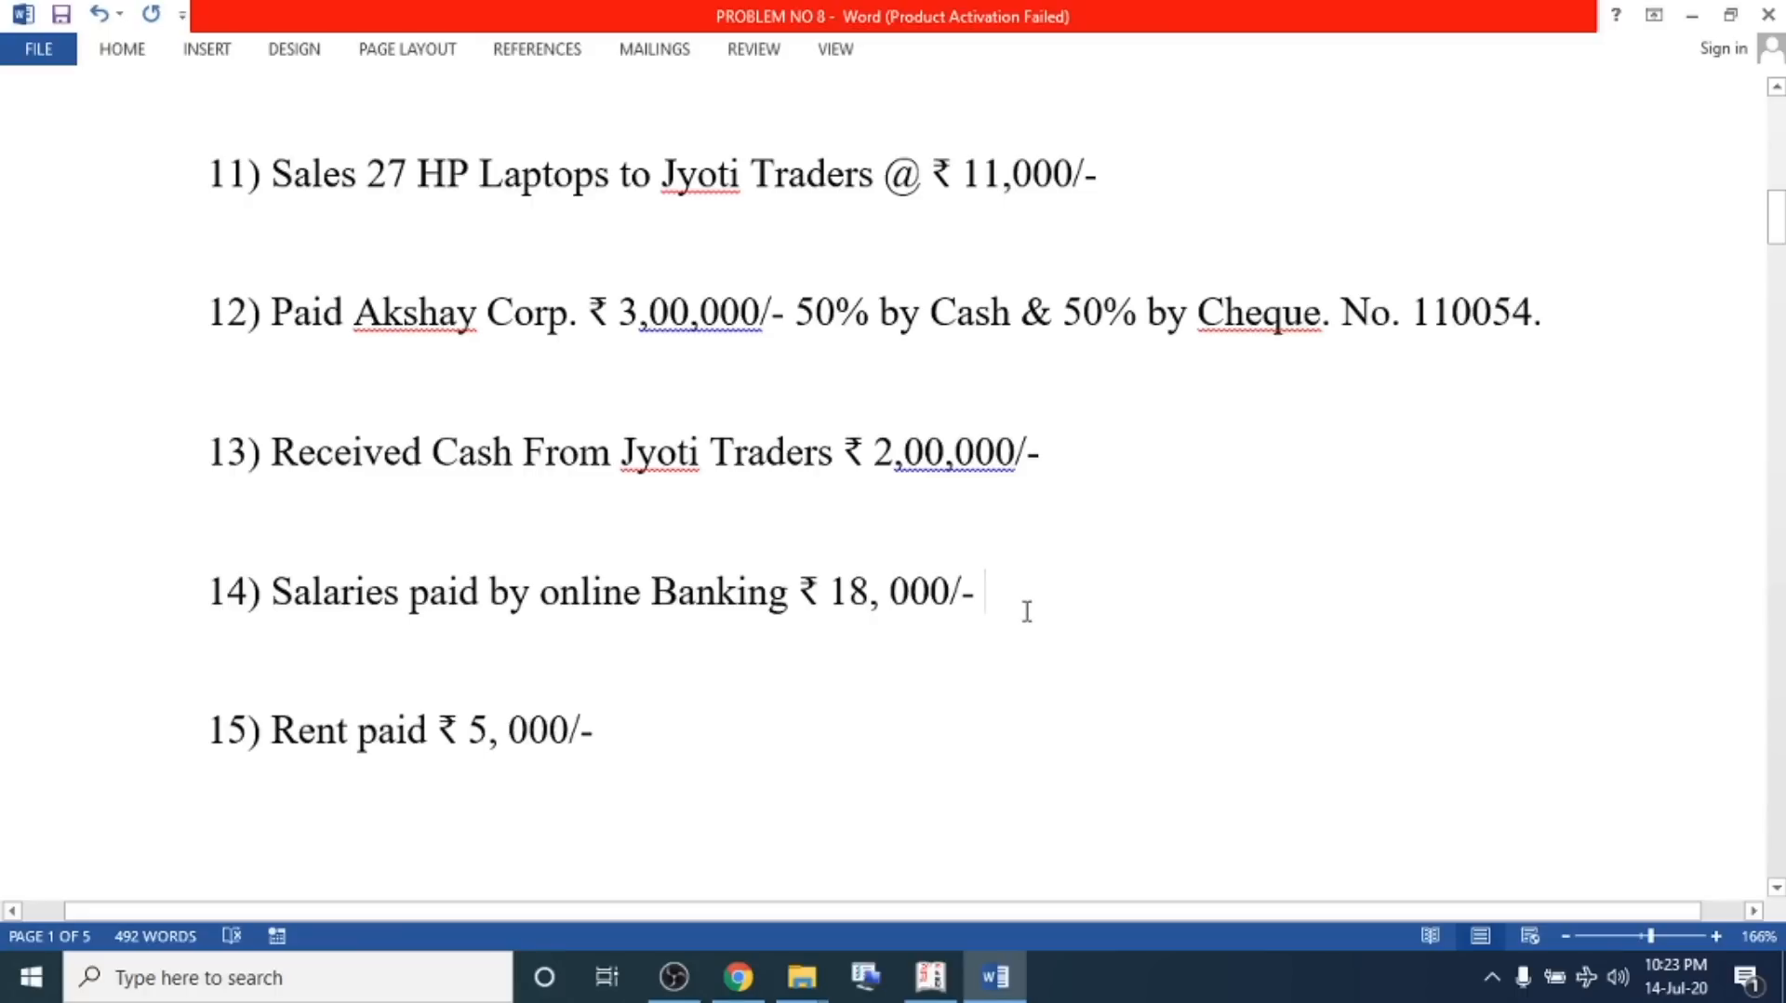
pyautogui.moveTo(1027, 612); pyautogui.dragTo(211, 605)
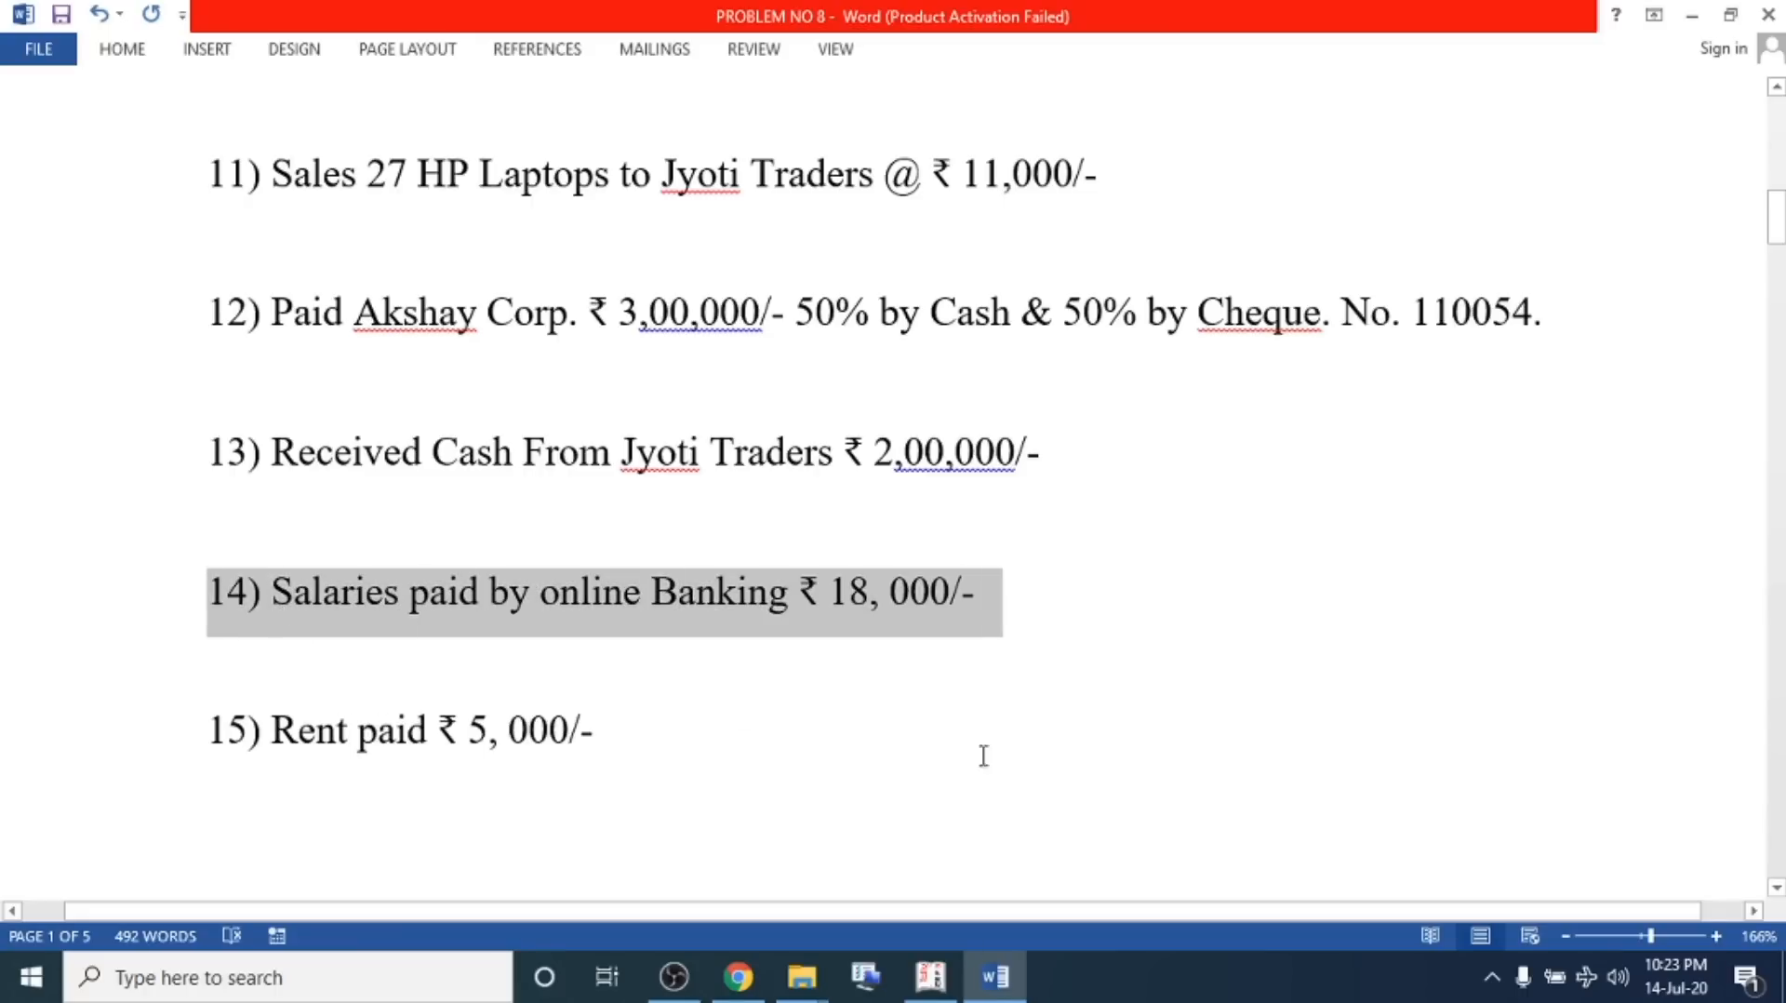
pyautogui.click(930, 977)
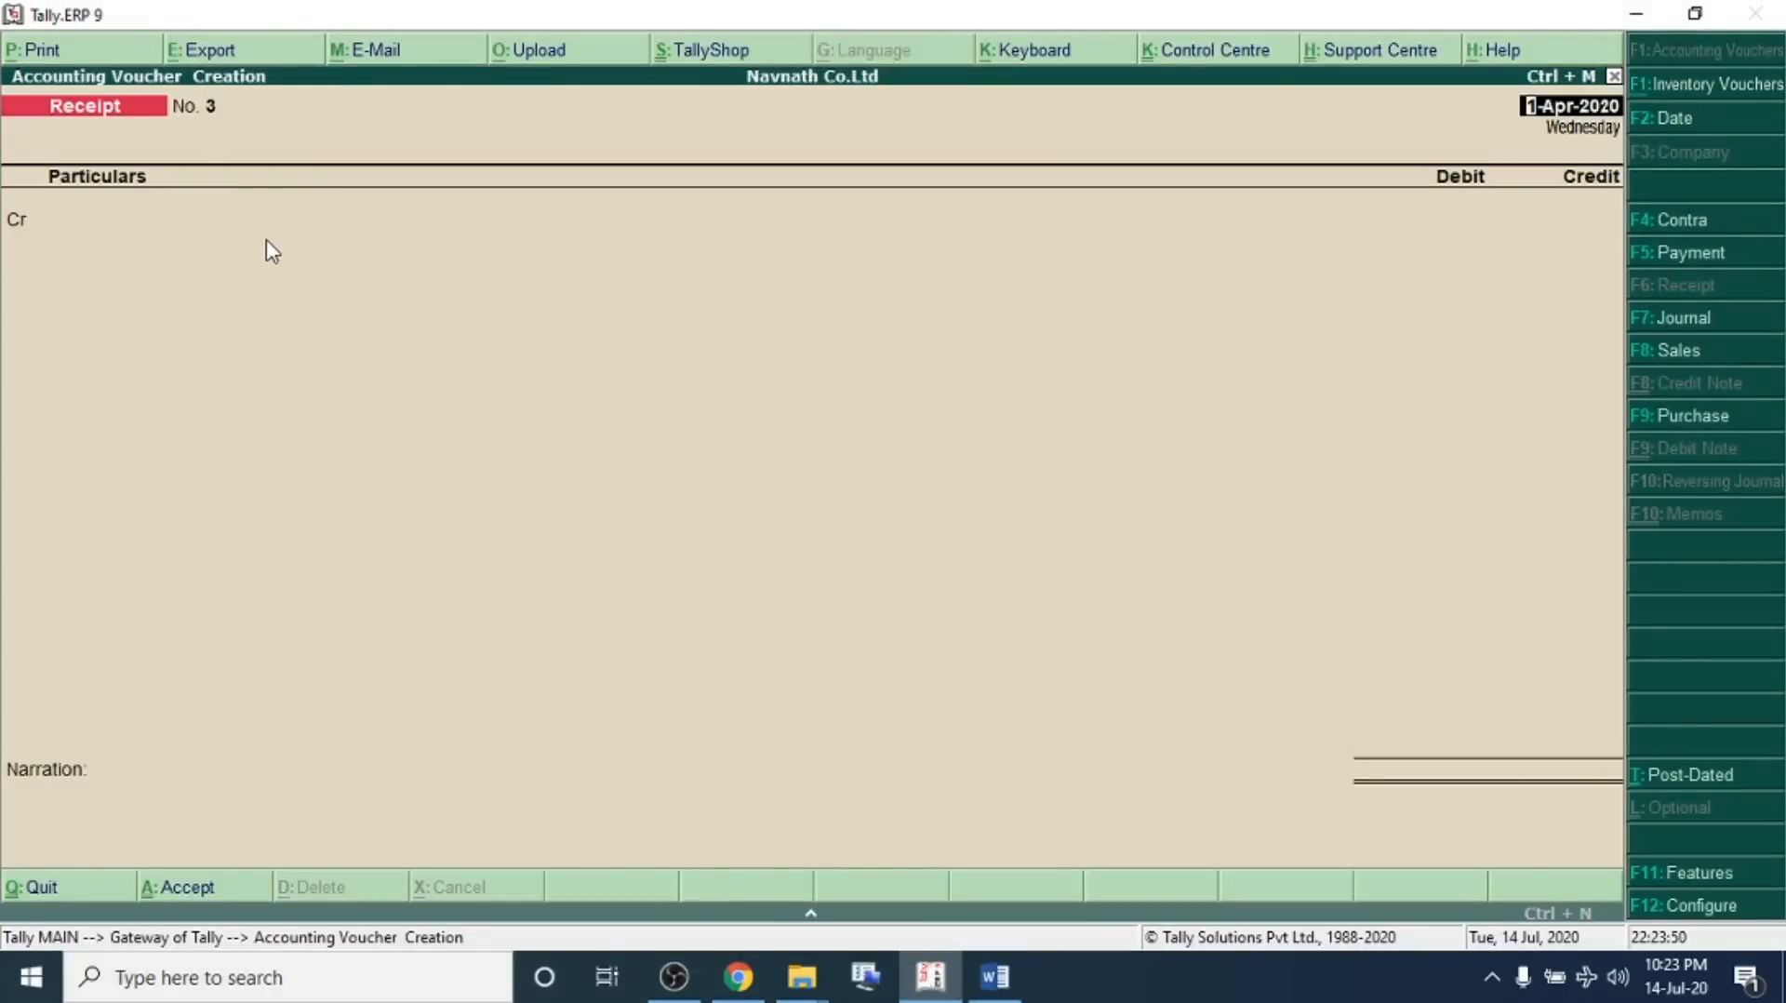
# Switch to a payment voucher and create a Salary A/c ledger under Indirect Expenses as the debit account
pyautogui.click(1648, 250)
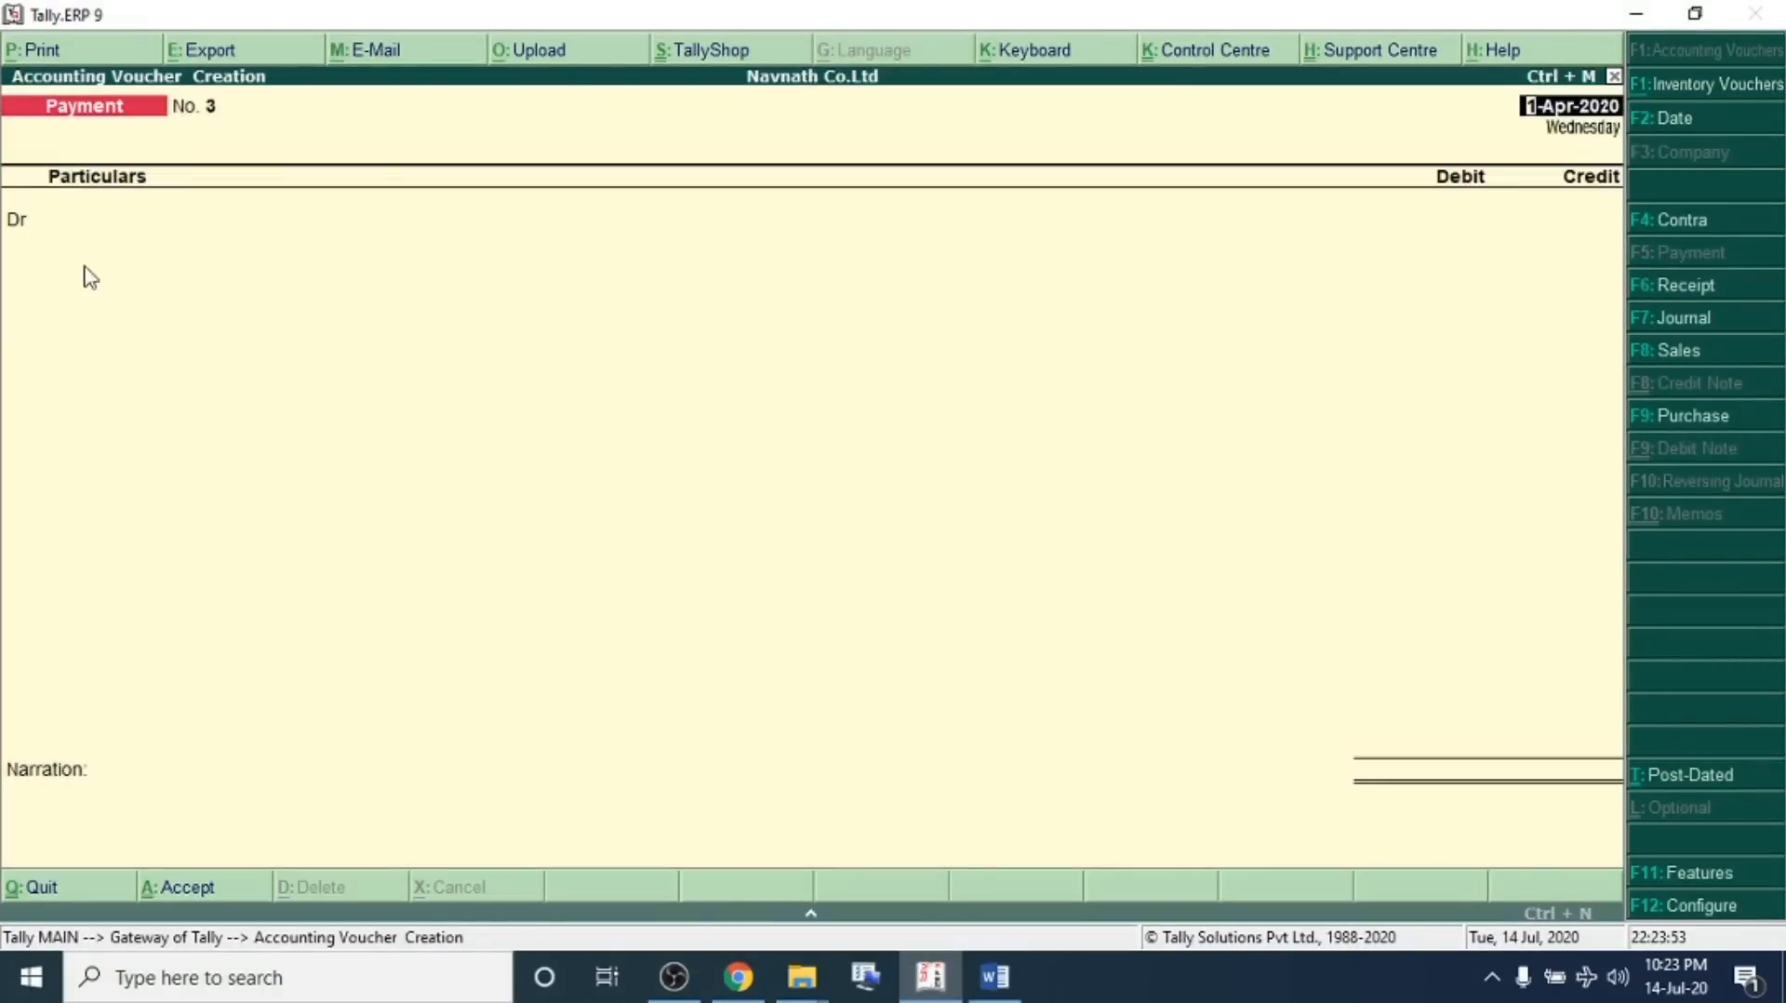
pyautogui.hotkey('alt', 'c')
pyautogui.write('Sal')
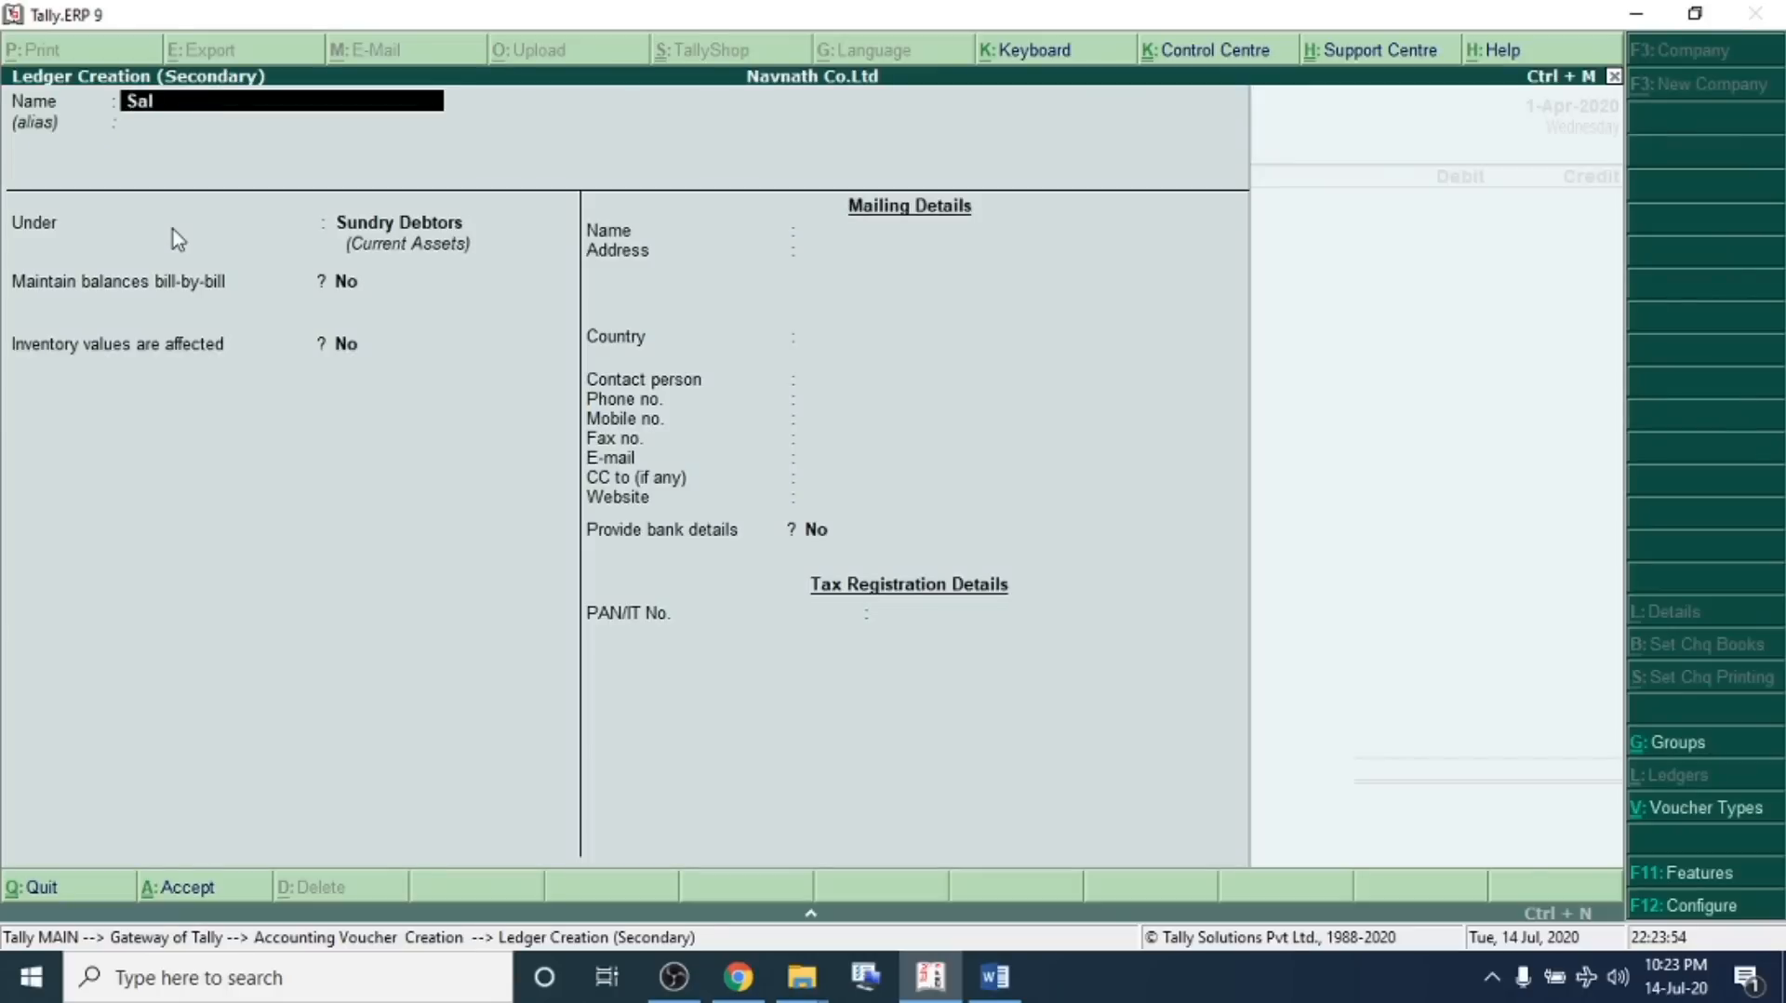
pyautogui.write('ary A/c')
pyautogui.press('Return')
pyautogui.write('Ind')
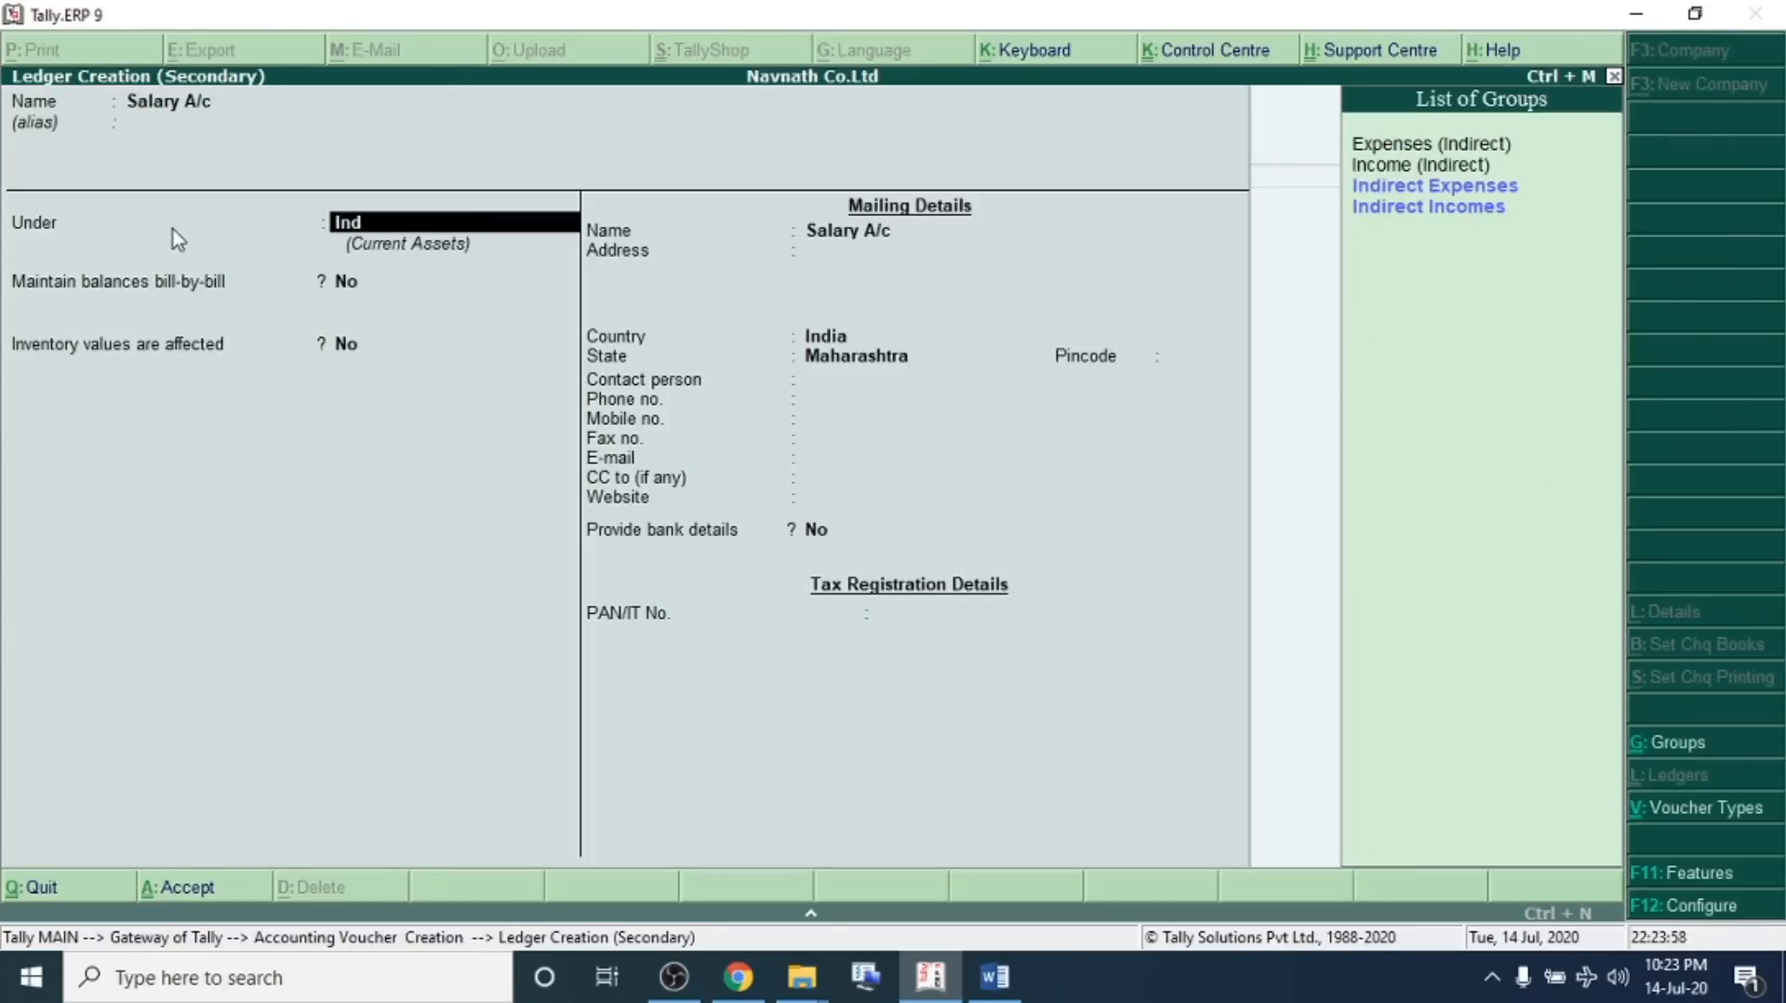
pyautogui.press('Return')
pyautogui.press('Return')
pyautogui.hotkey('ctrl', 'a')
# Debit Salary A/c 1,80,000 and select SBI Bank as the credited ledger
pyautogui.write('180000')
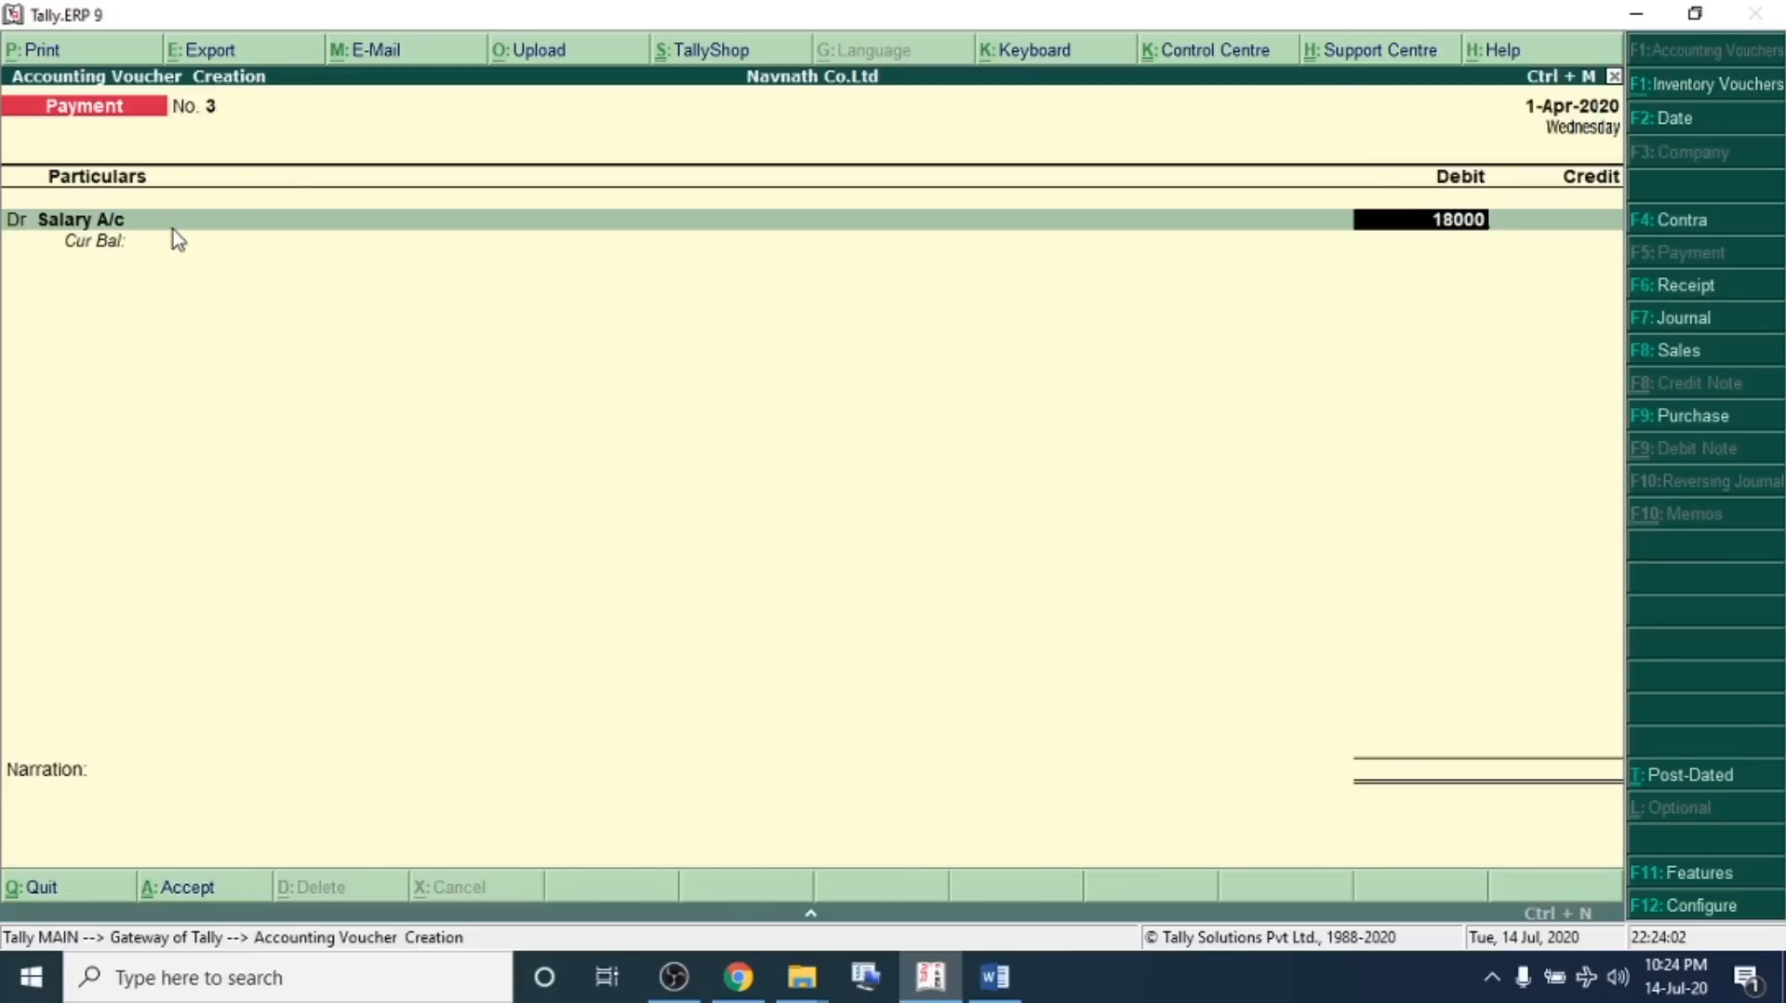
pyautogui.press('Return')
pyautogui.press('Down')
pyautogui.press('Down')
pyautogui.press('Down')
pyautogui.press('Down')
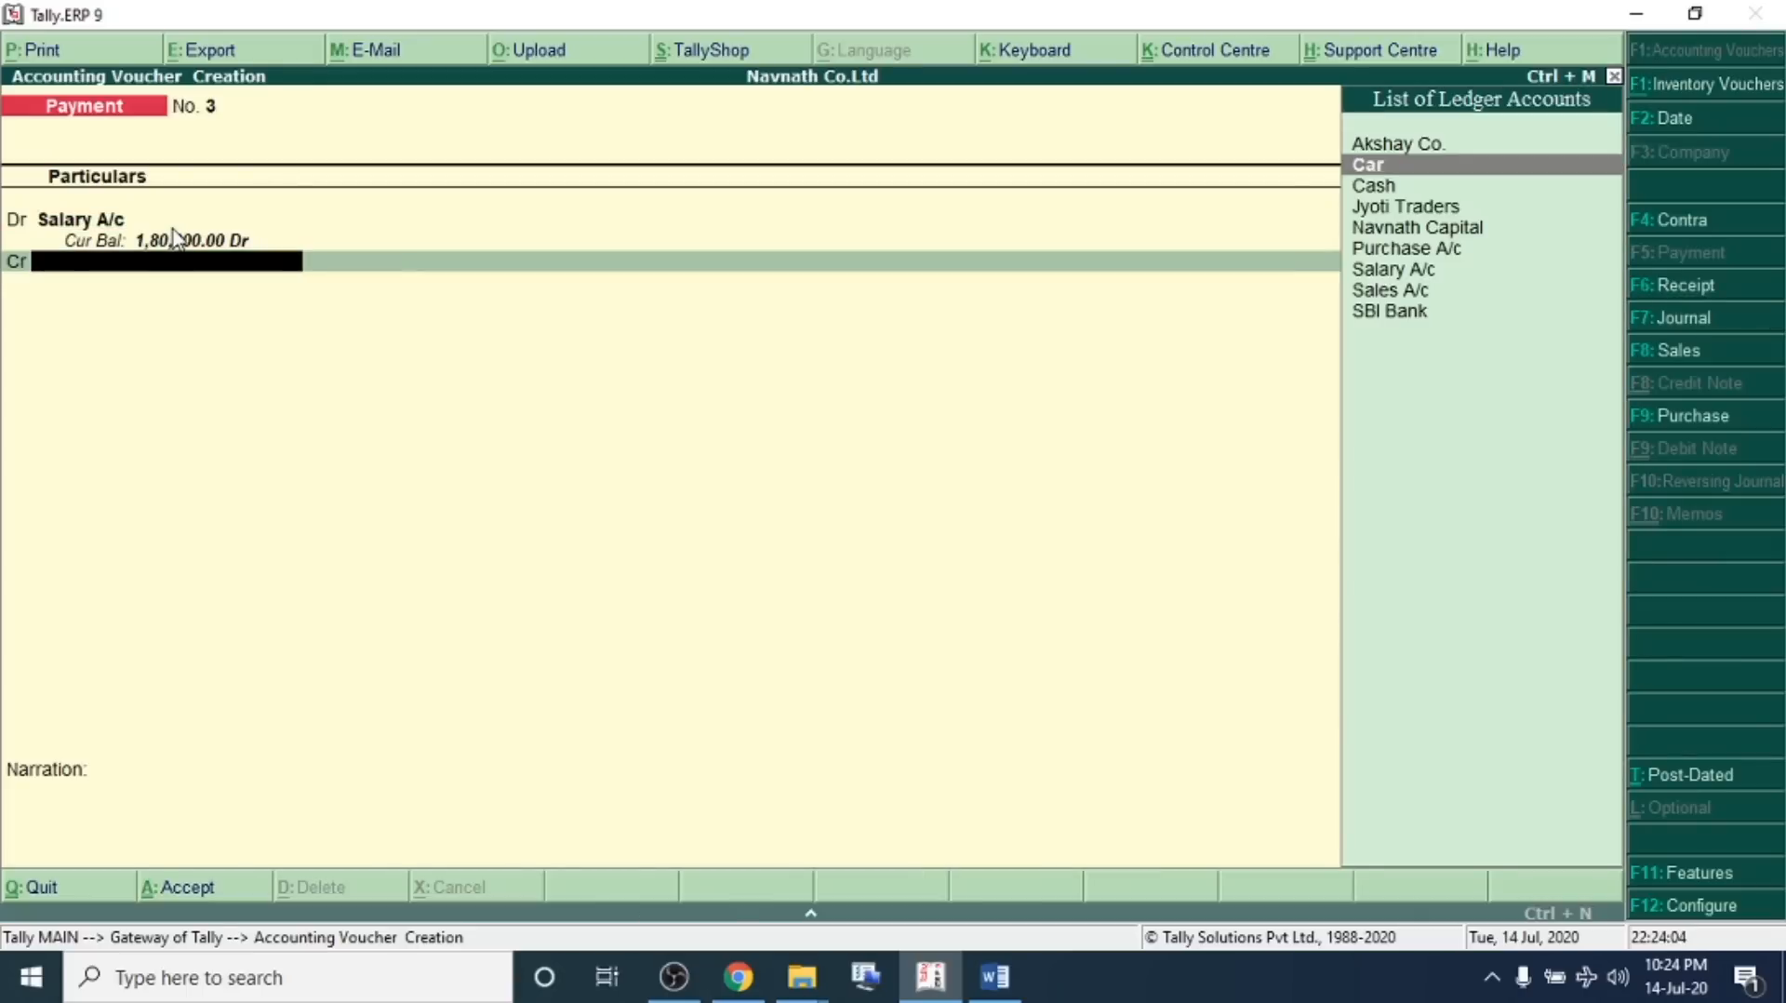
pyautogui.press('Down')
pyautogui.press('Down')
pyautogui.press('Down')
pyautogui.press('Down')
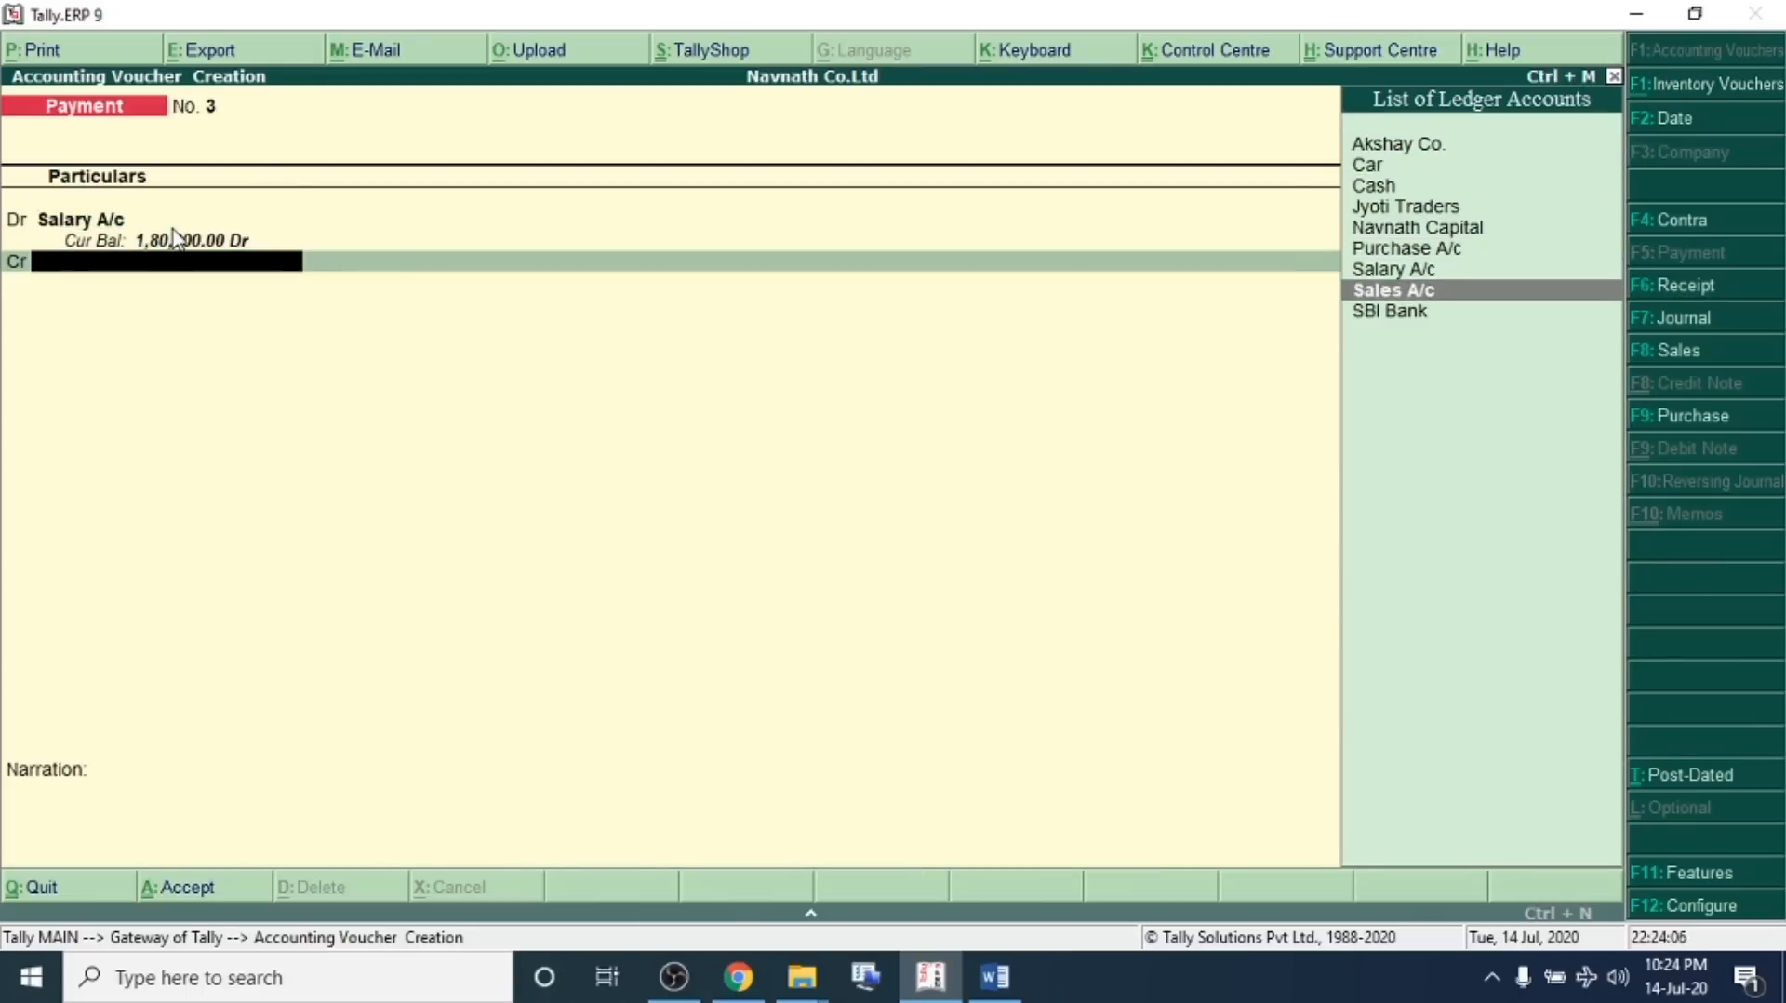
pyautogui.press('Return')
# Set SBI Bank's allocation to Cheque with instrument number 'online banking'
pyautogui.press('Return')
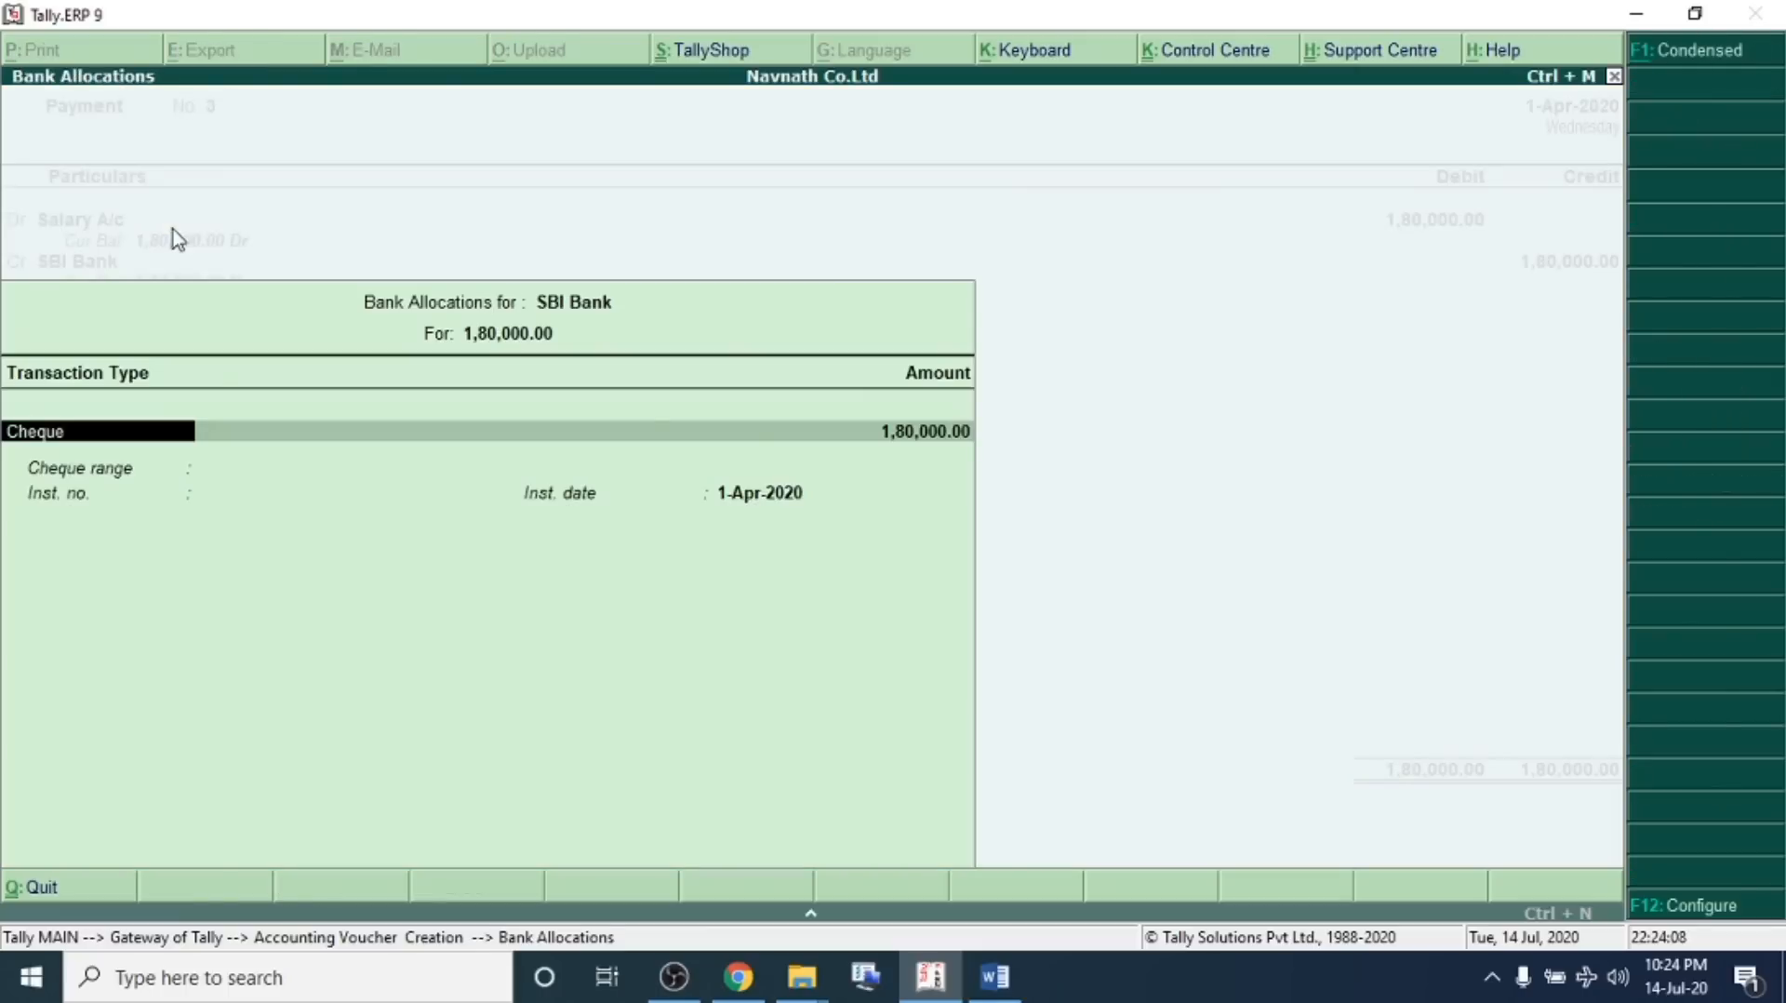
pyautogui.press('Return')
pyautogui.press('Return')
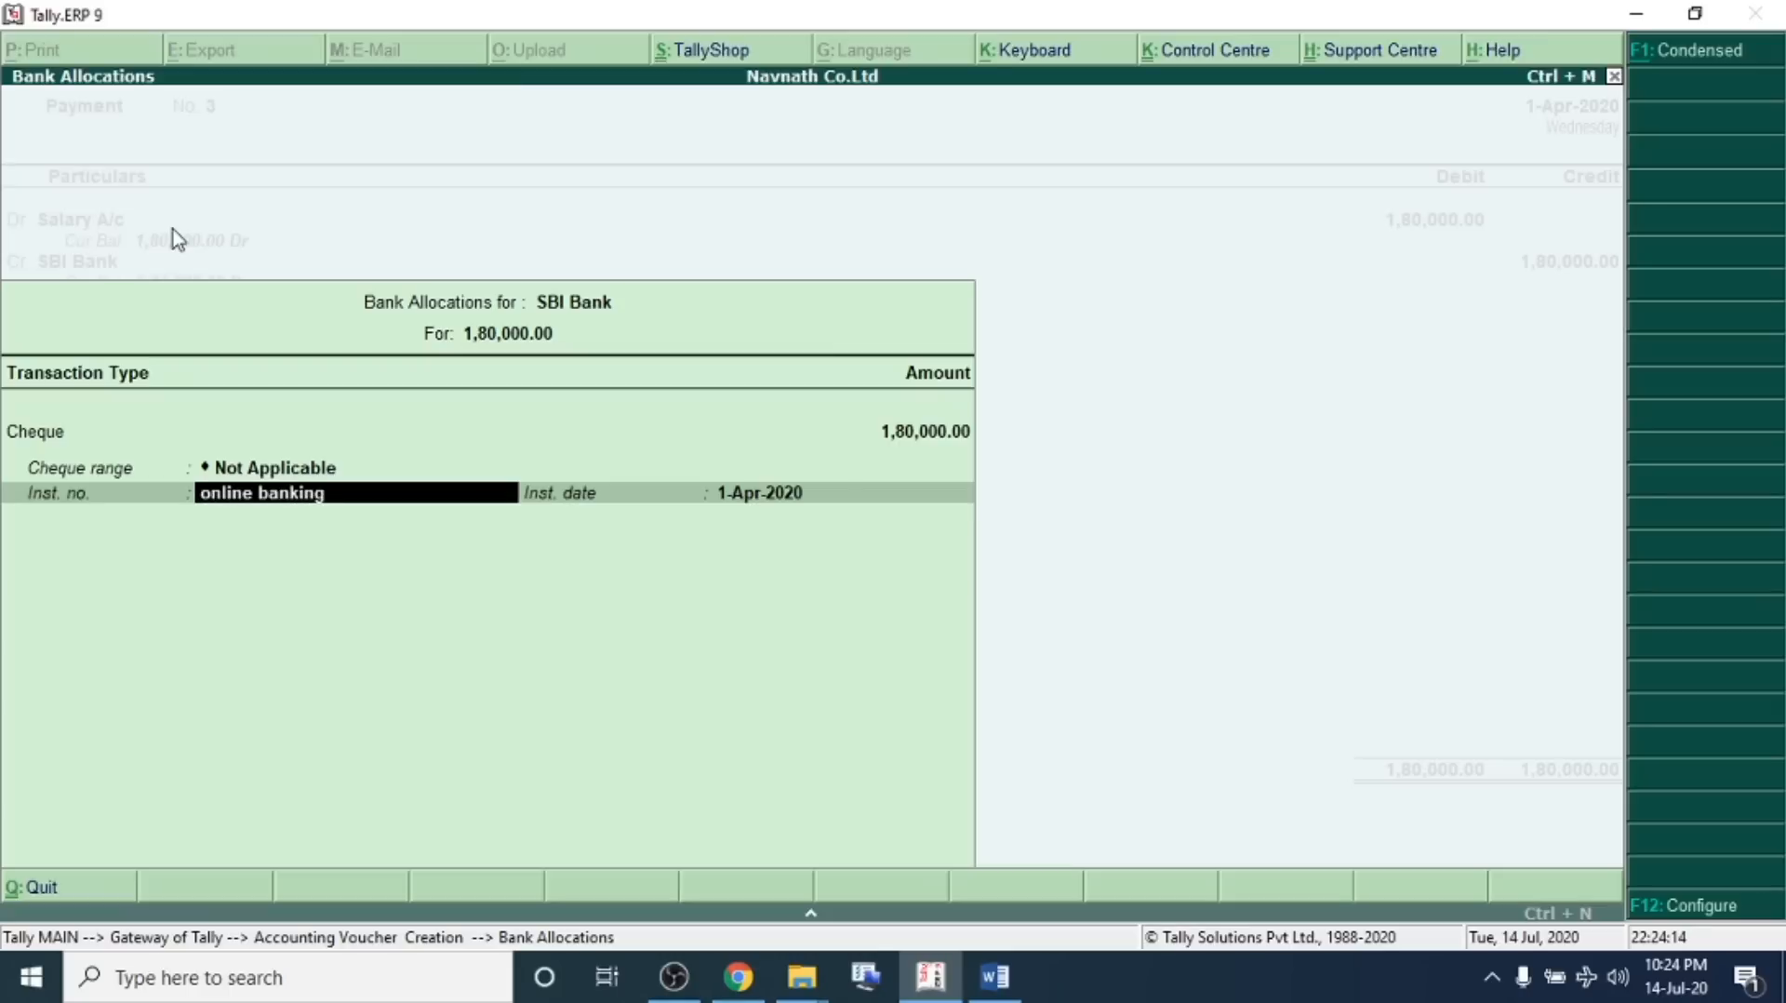
pyautogui.press('Return')
pyautogui.press('Return')
pyautogui.press('Return')
pyautogui.press('Return')
pyautogui.press('Escape')
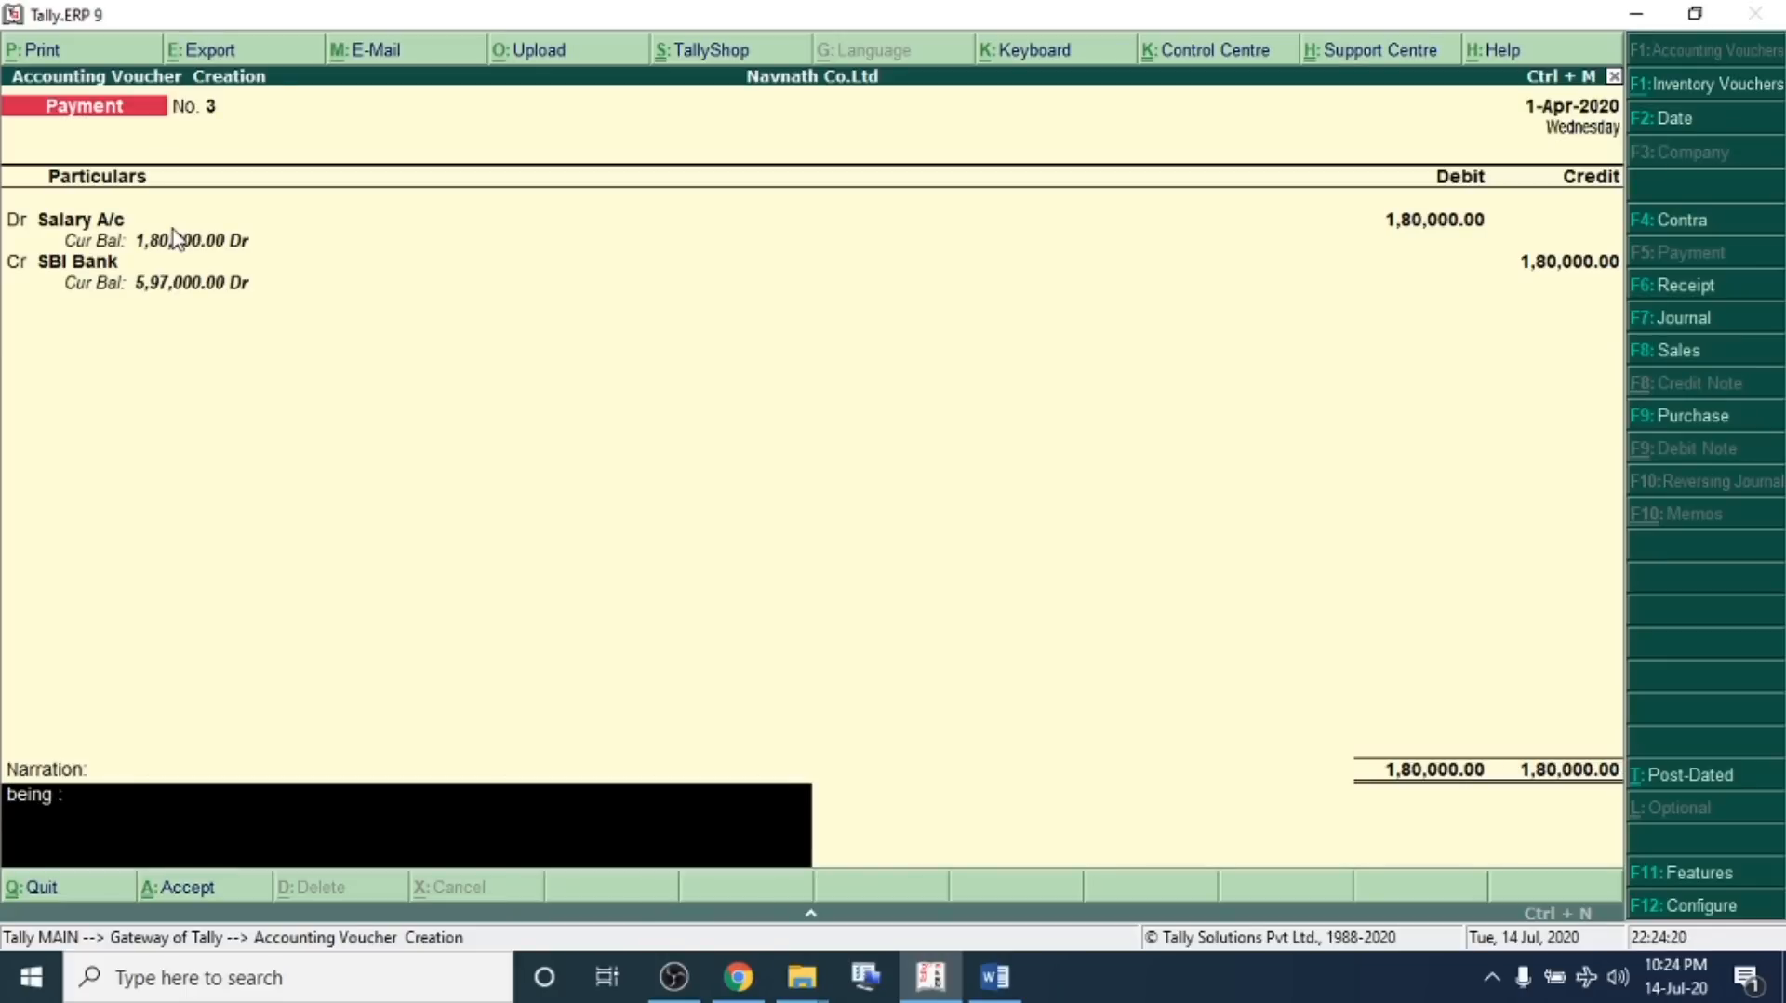
# Enter the narration 'being : salary paid by online banking' and save the payment voucher
pyautogui.write('being : salary paid by online banking')
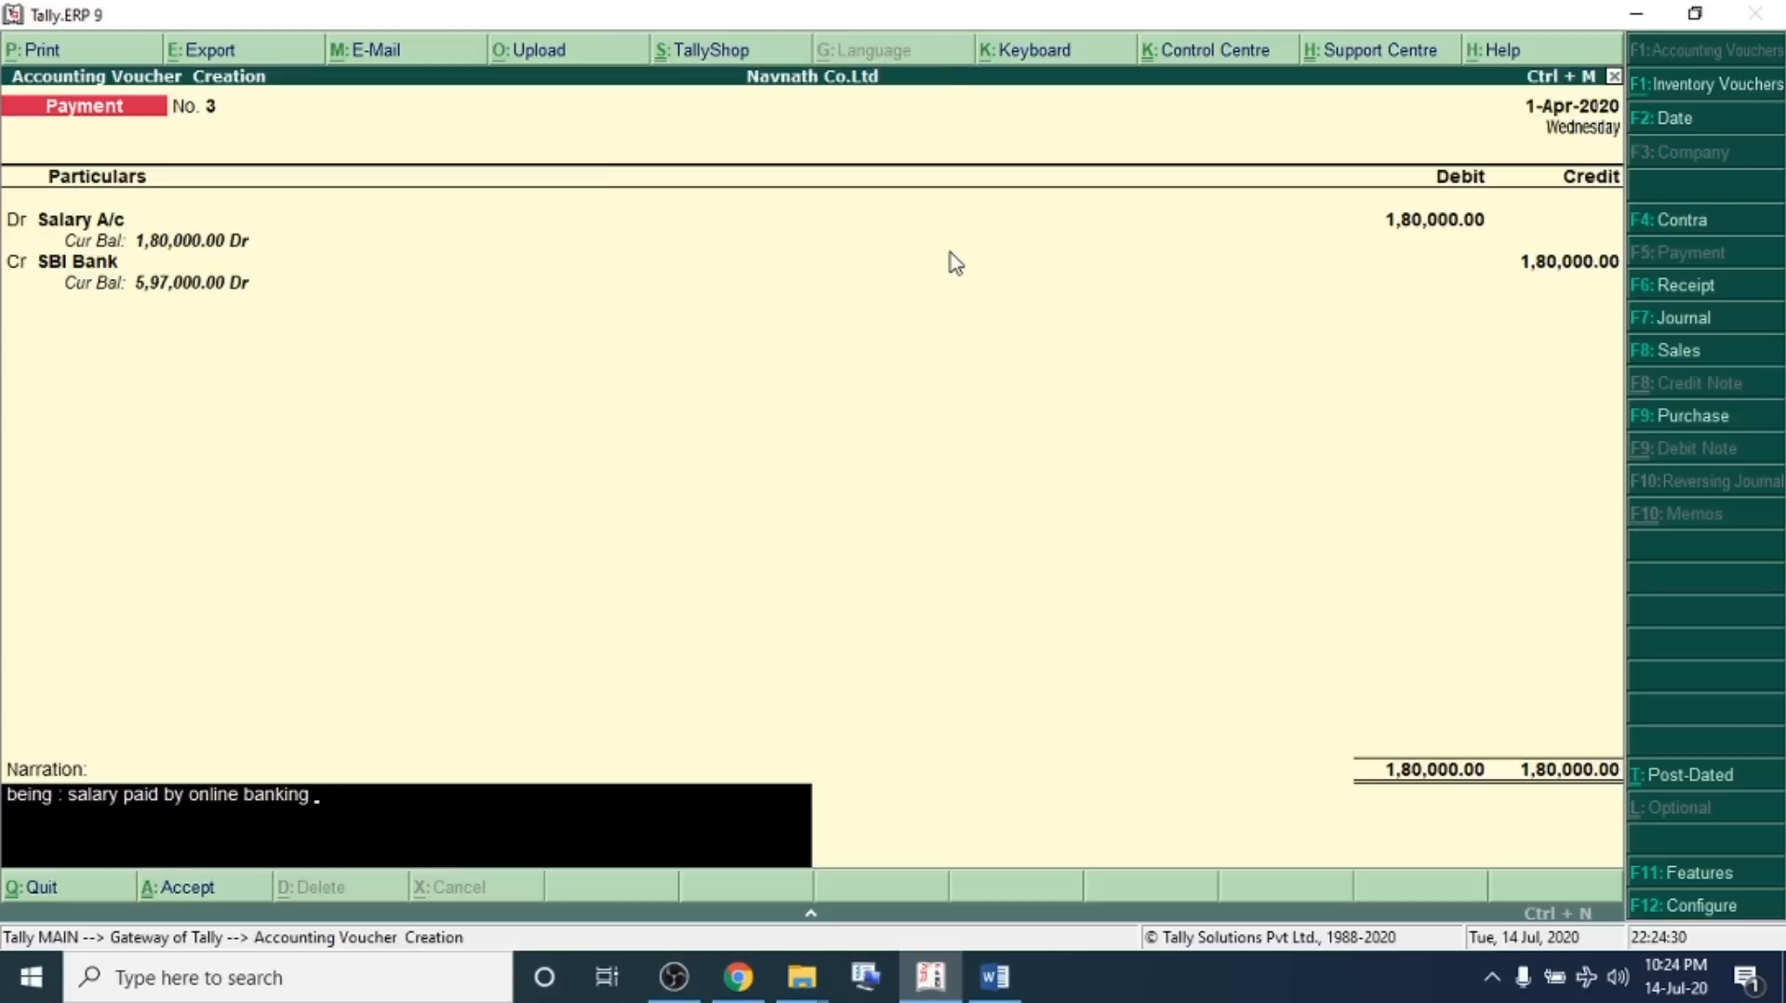
pyautogui.press('Return')
pyautogui.press('Return')
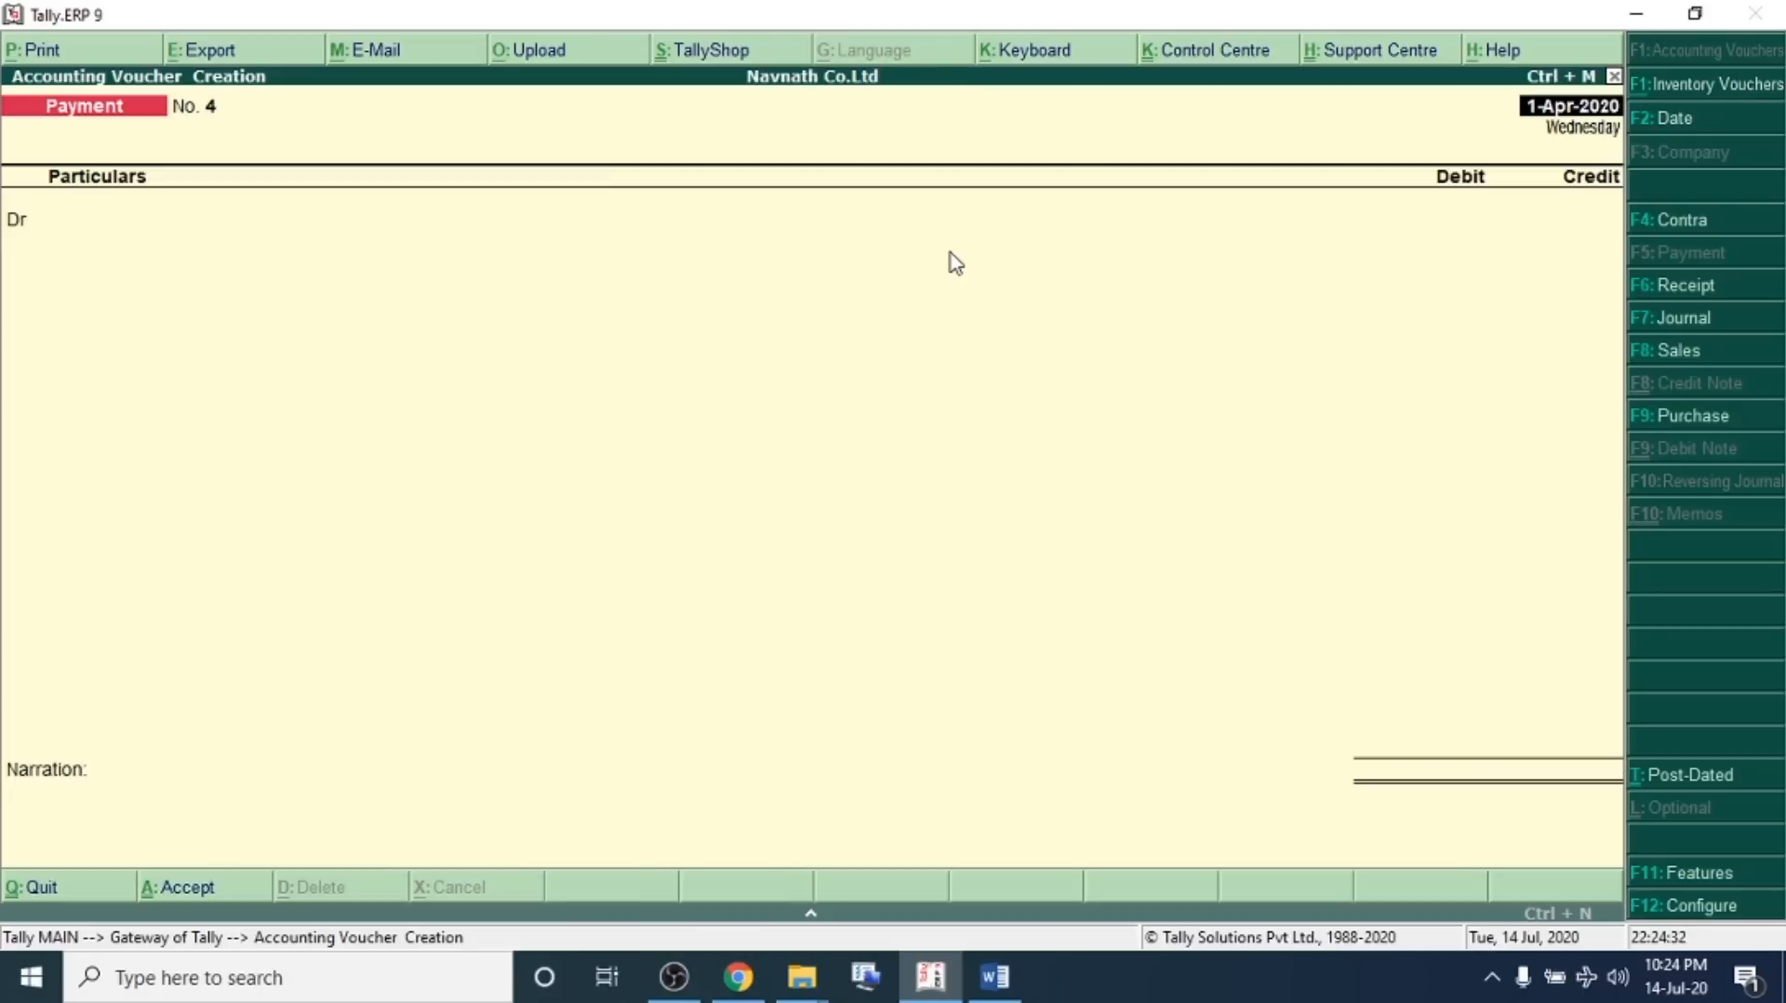
# Check transaction 15 on rent paid in the problem sheet
pyautogui.hotkey('alt', 'Tab')
pyautogui.scroll(-3, 1002, 246)
pyautogui.click(199, 438)
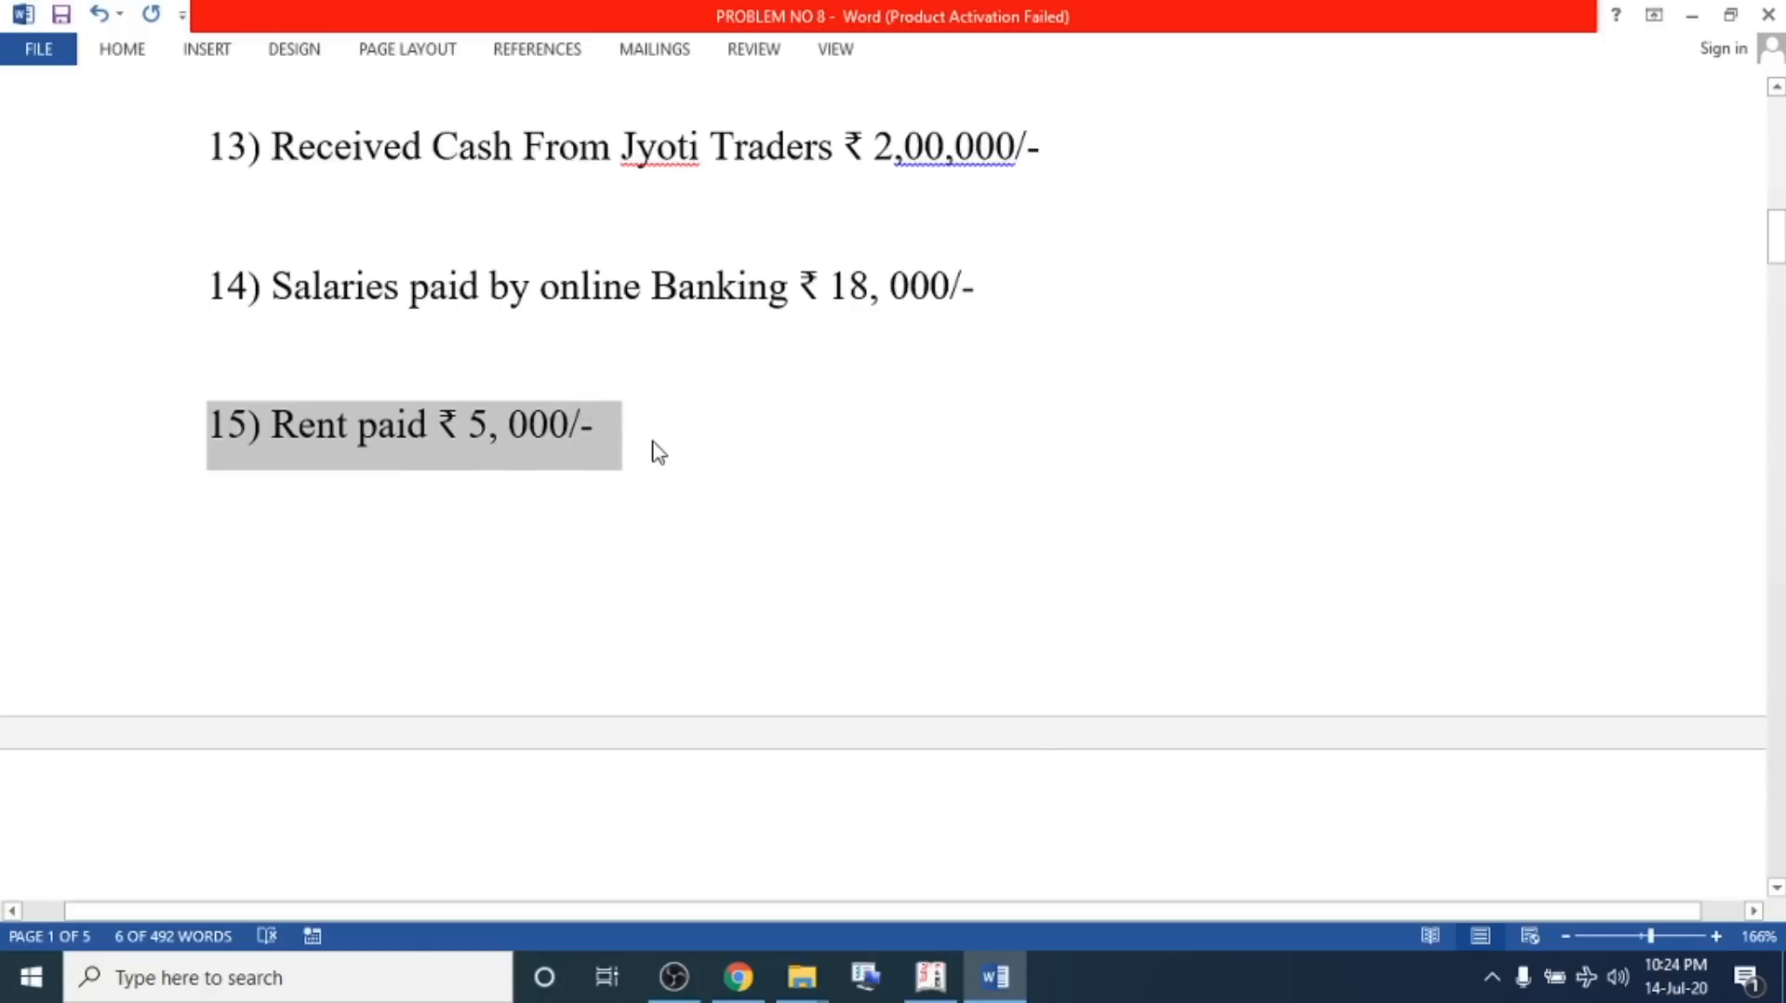
pyautogui.hotkey('alt', 'Tab')
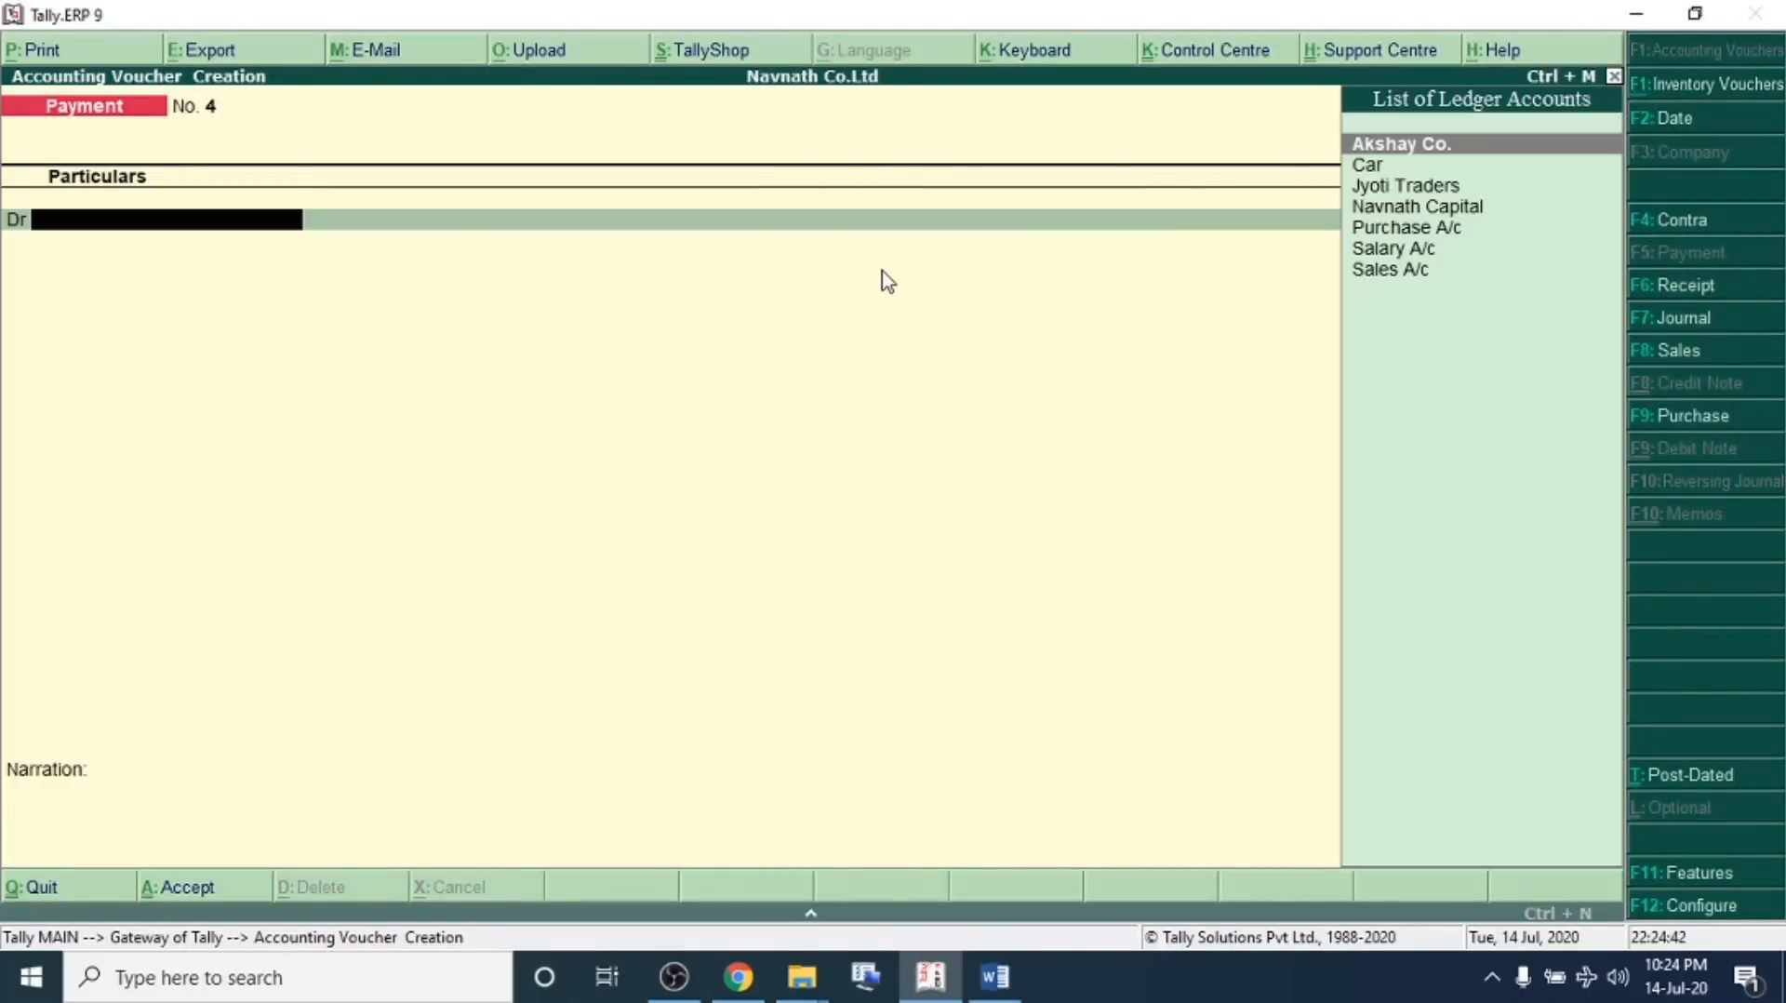
# Create a Rent A/c ledger under Indirect Expenses and debit it 5,000 in the payment voucher
pyautogui.hotkey('alt', 'c')
pyautogui.write('Rent A/c')
pyautogui.press('Return')
pyautogui.press('Return')
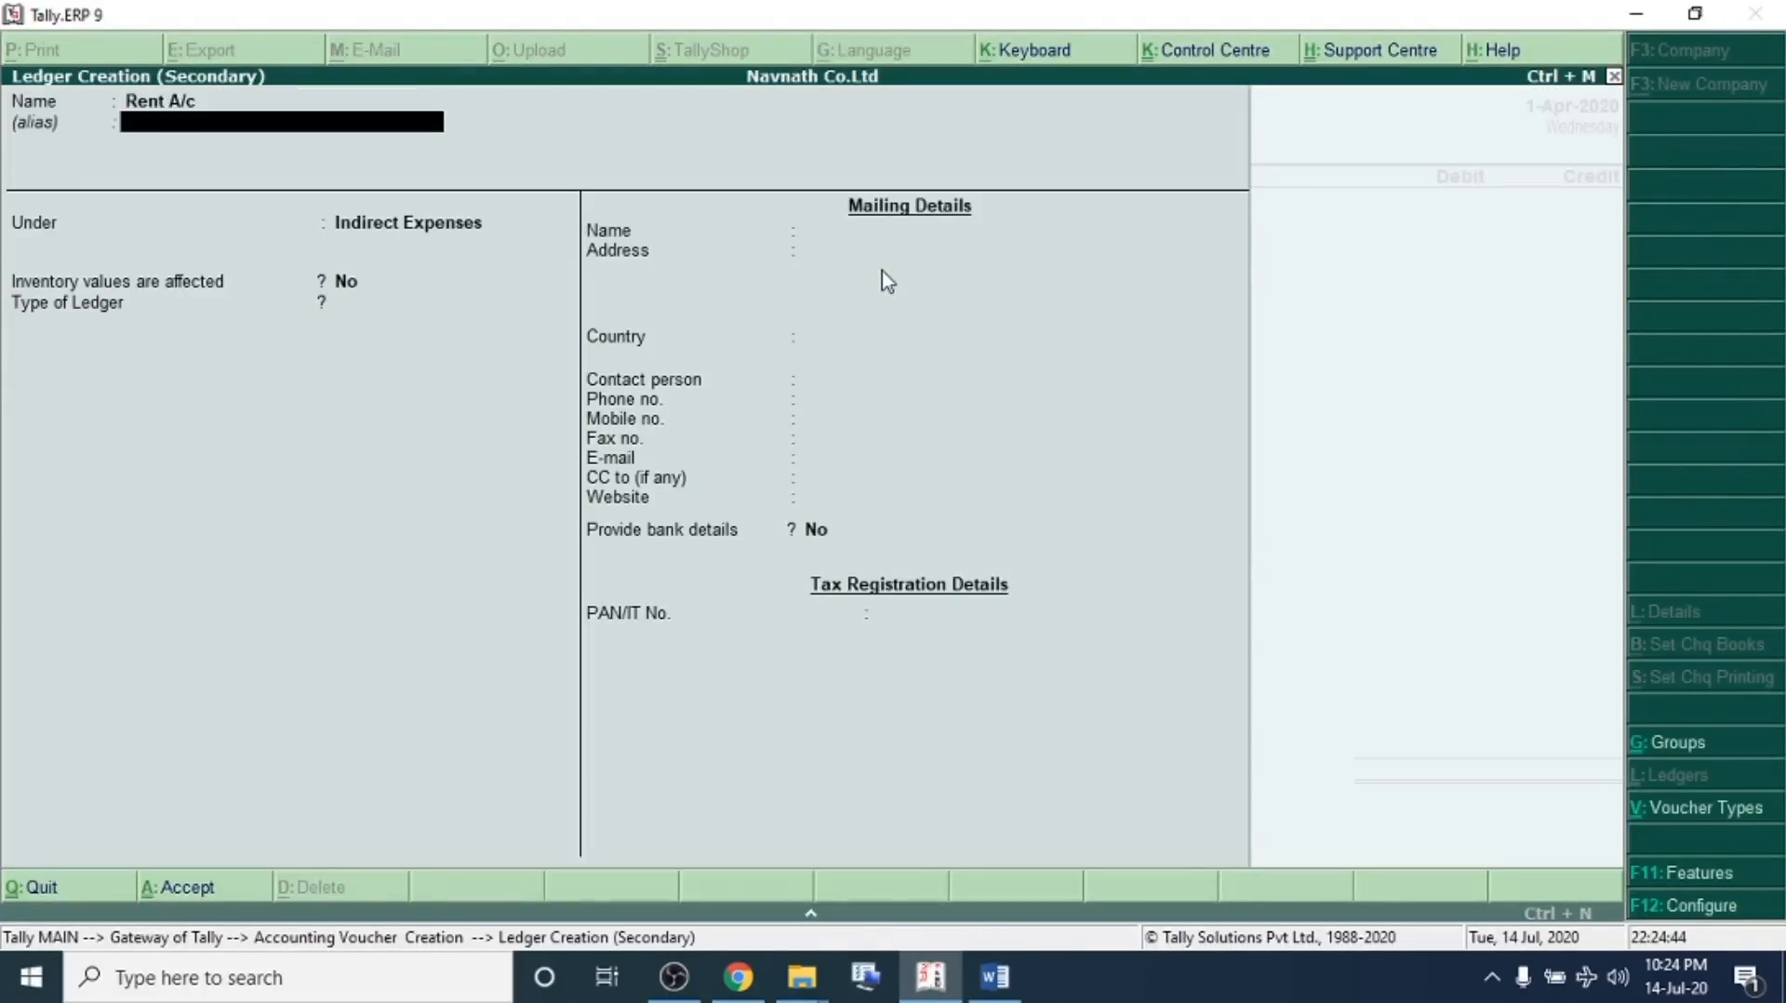
pyautogui.hotkey('ctrl', 'a')
pyautogui.write('5000')
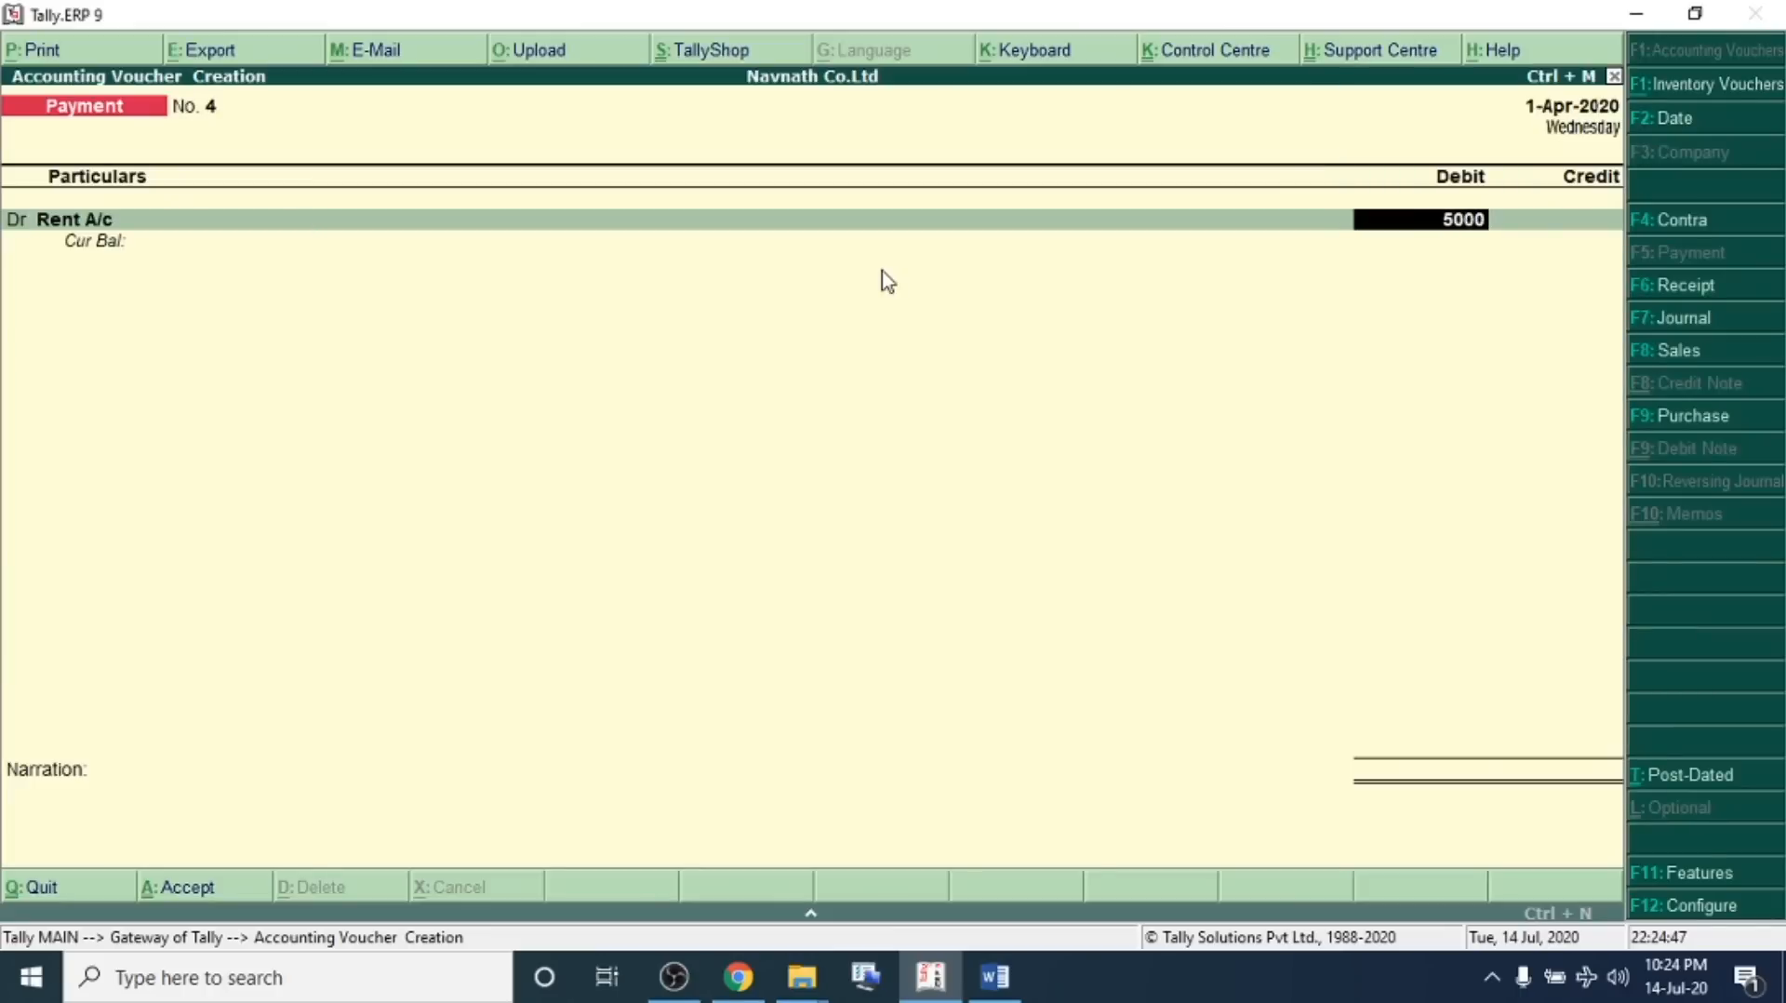
pyautogui.press('Return')
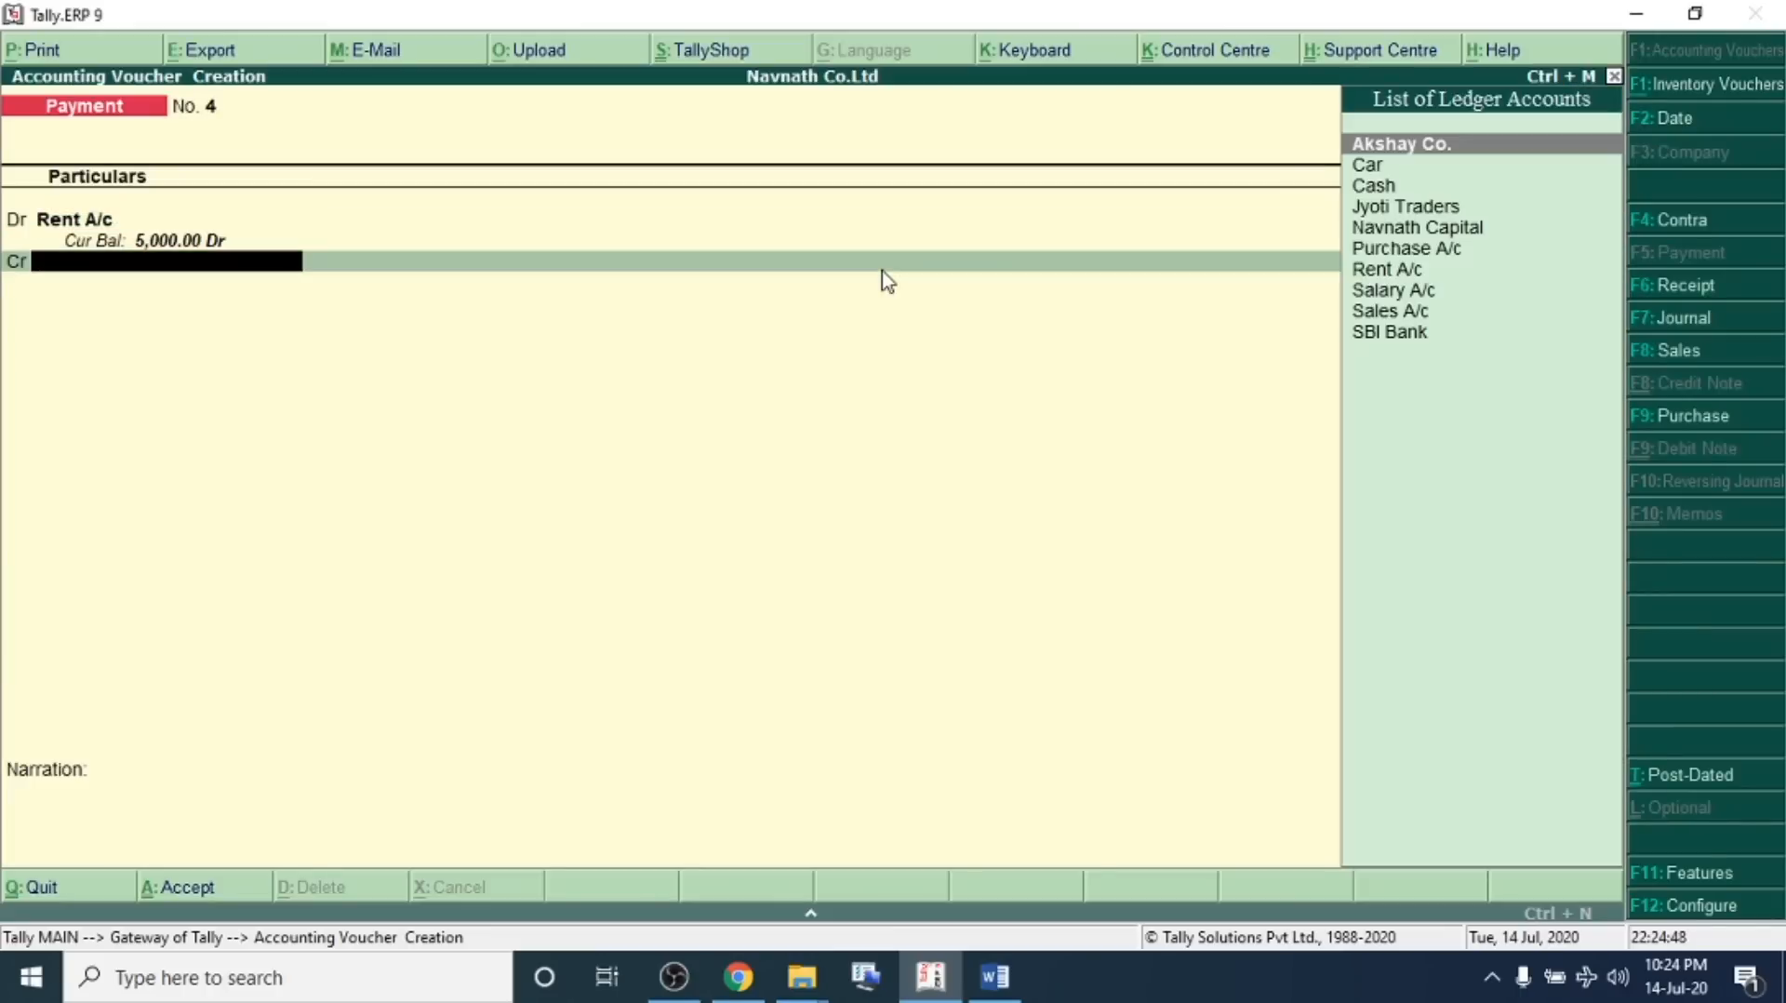
# Credit Cash for the rent and save the payment voucher
pyautogui.press('Down')
pyautogui.press('Down')
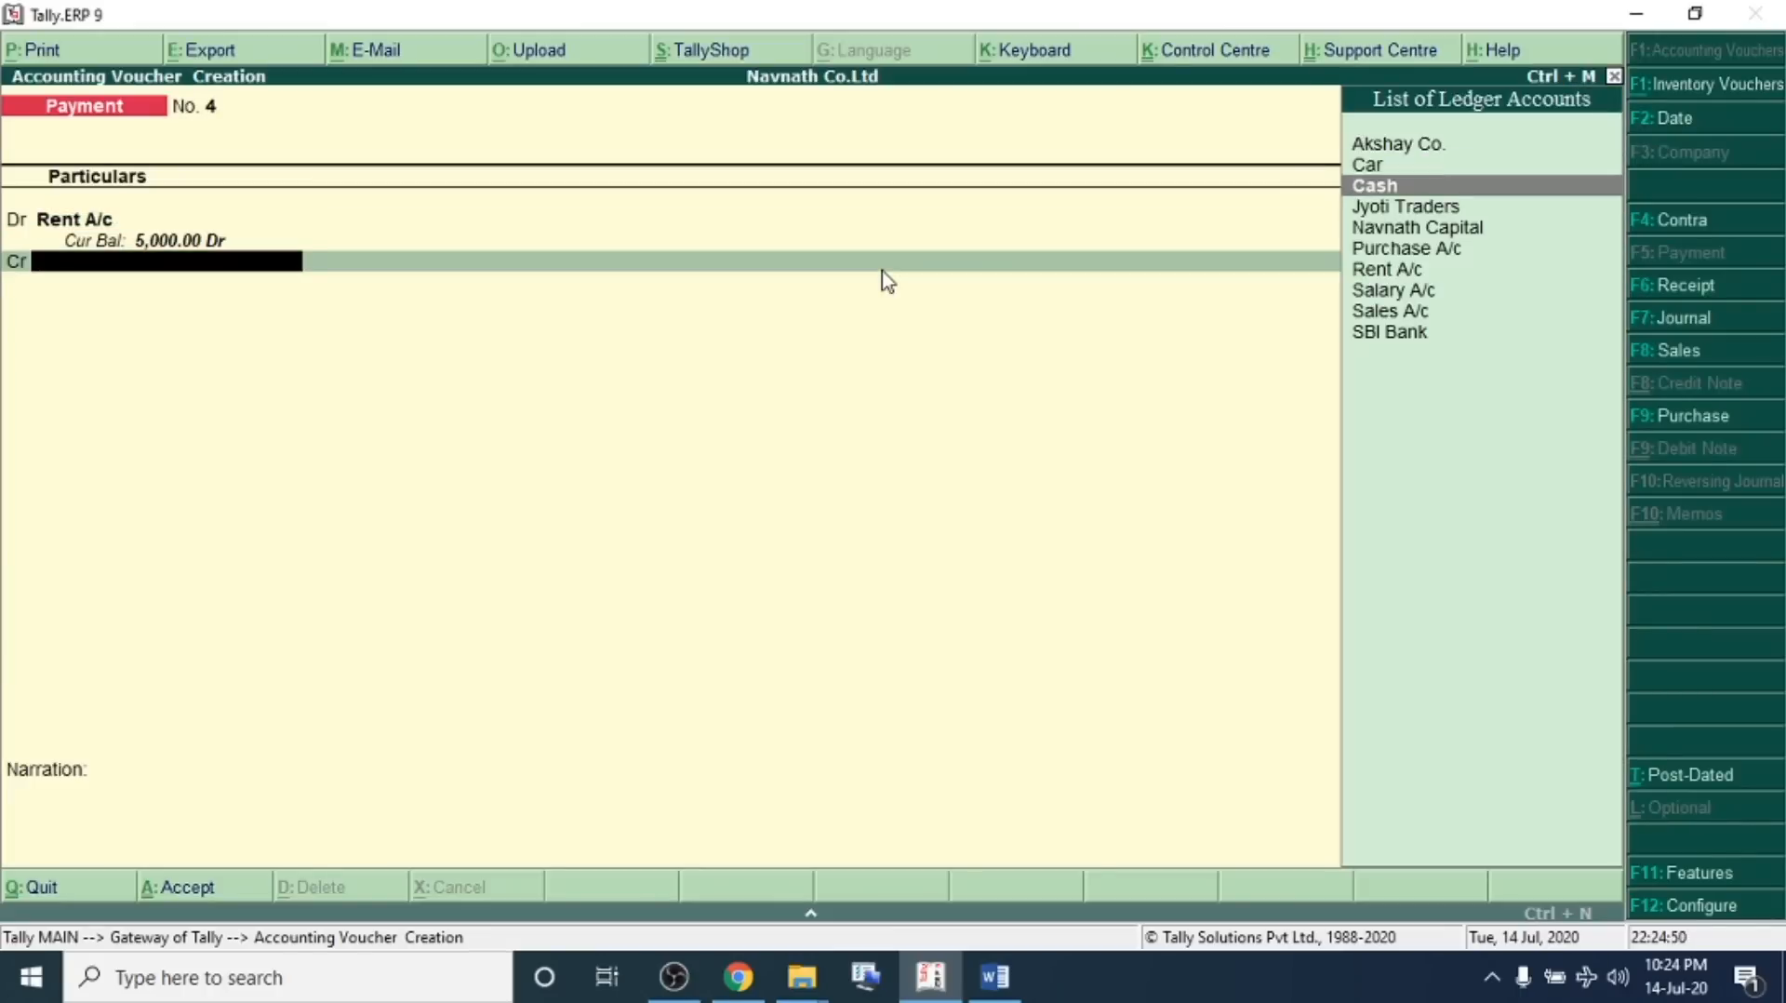
pyautogui.press('Return')
pyautogui.press('Return')
pyautogui.hotkey('ctrl', 'a')
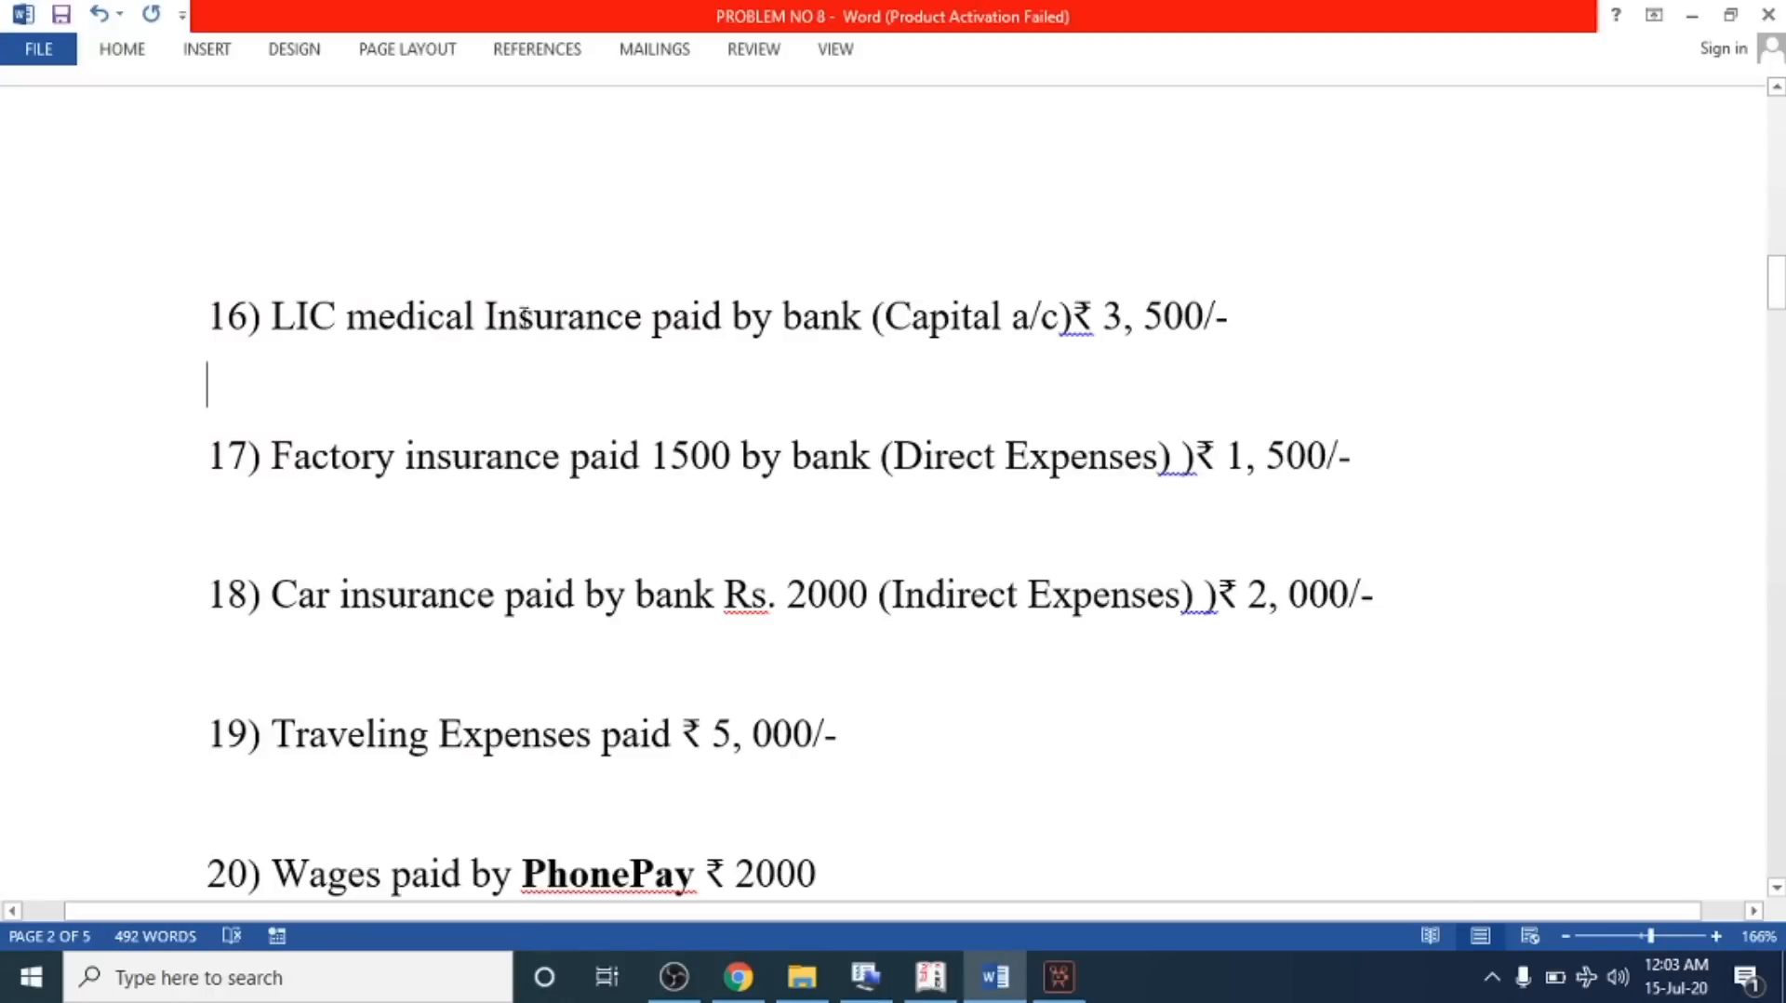
# Examine transaction 16 on LIC medical insurance paid by bank in the problem sheet
pyautogui.moveTo(884, 320); pyautogui.dragTo(1133, 326)
pyautogui.click(927, 319)
pyautogui.moveTo(877, 319); pyautogui.dragTo(1042, 326)
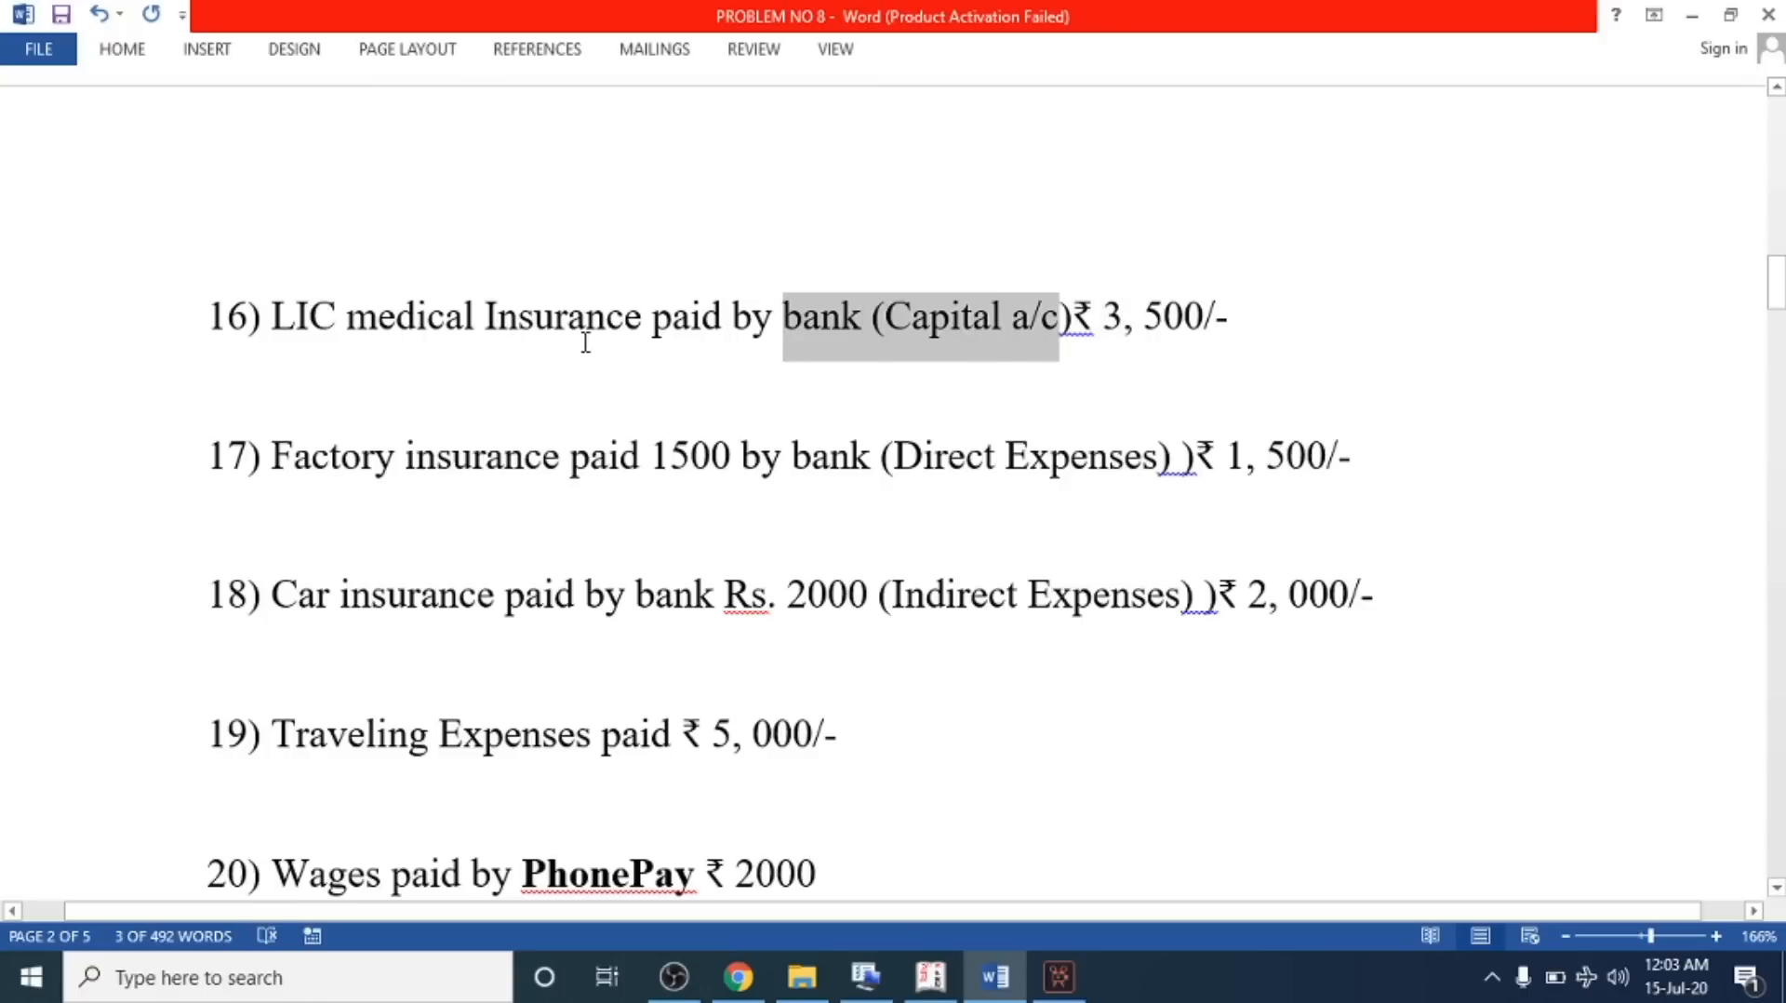
pyautogui.click(613, 318)
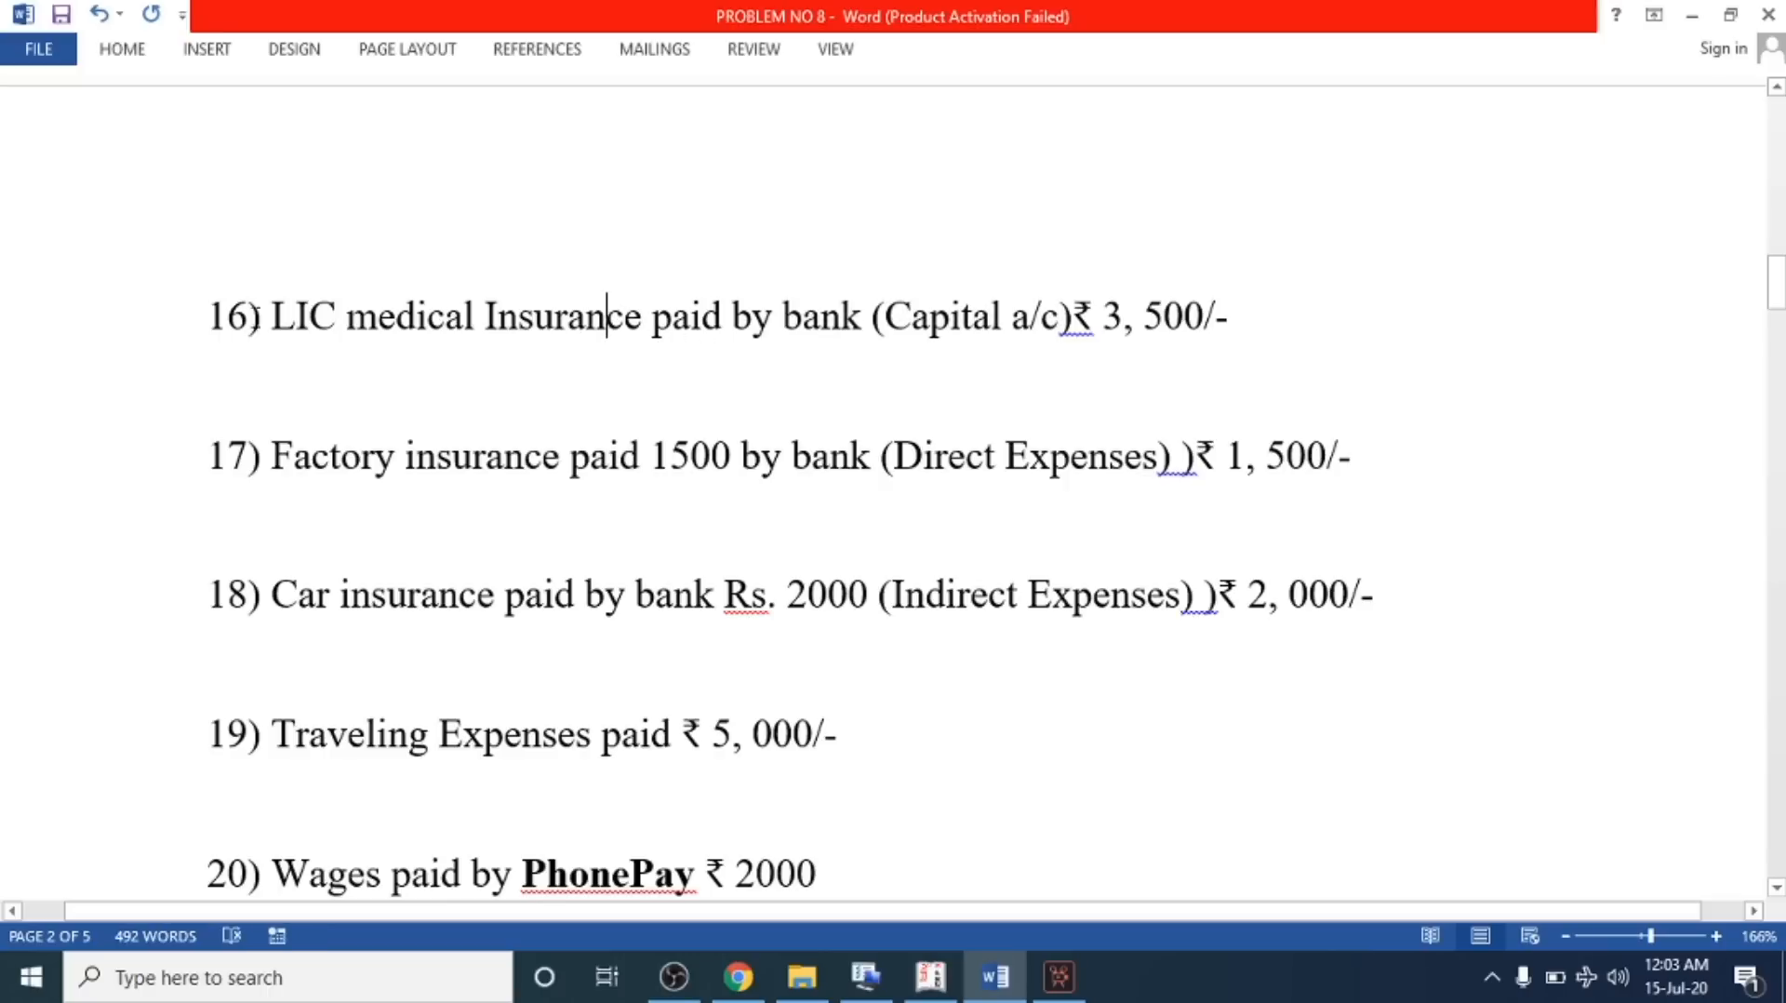
pyautogui.moveTo(276, 316); pyautogui.dragTo(709, 321)
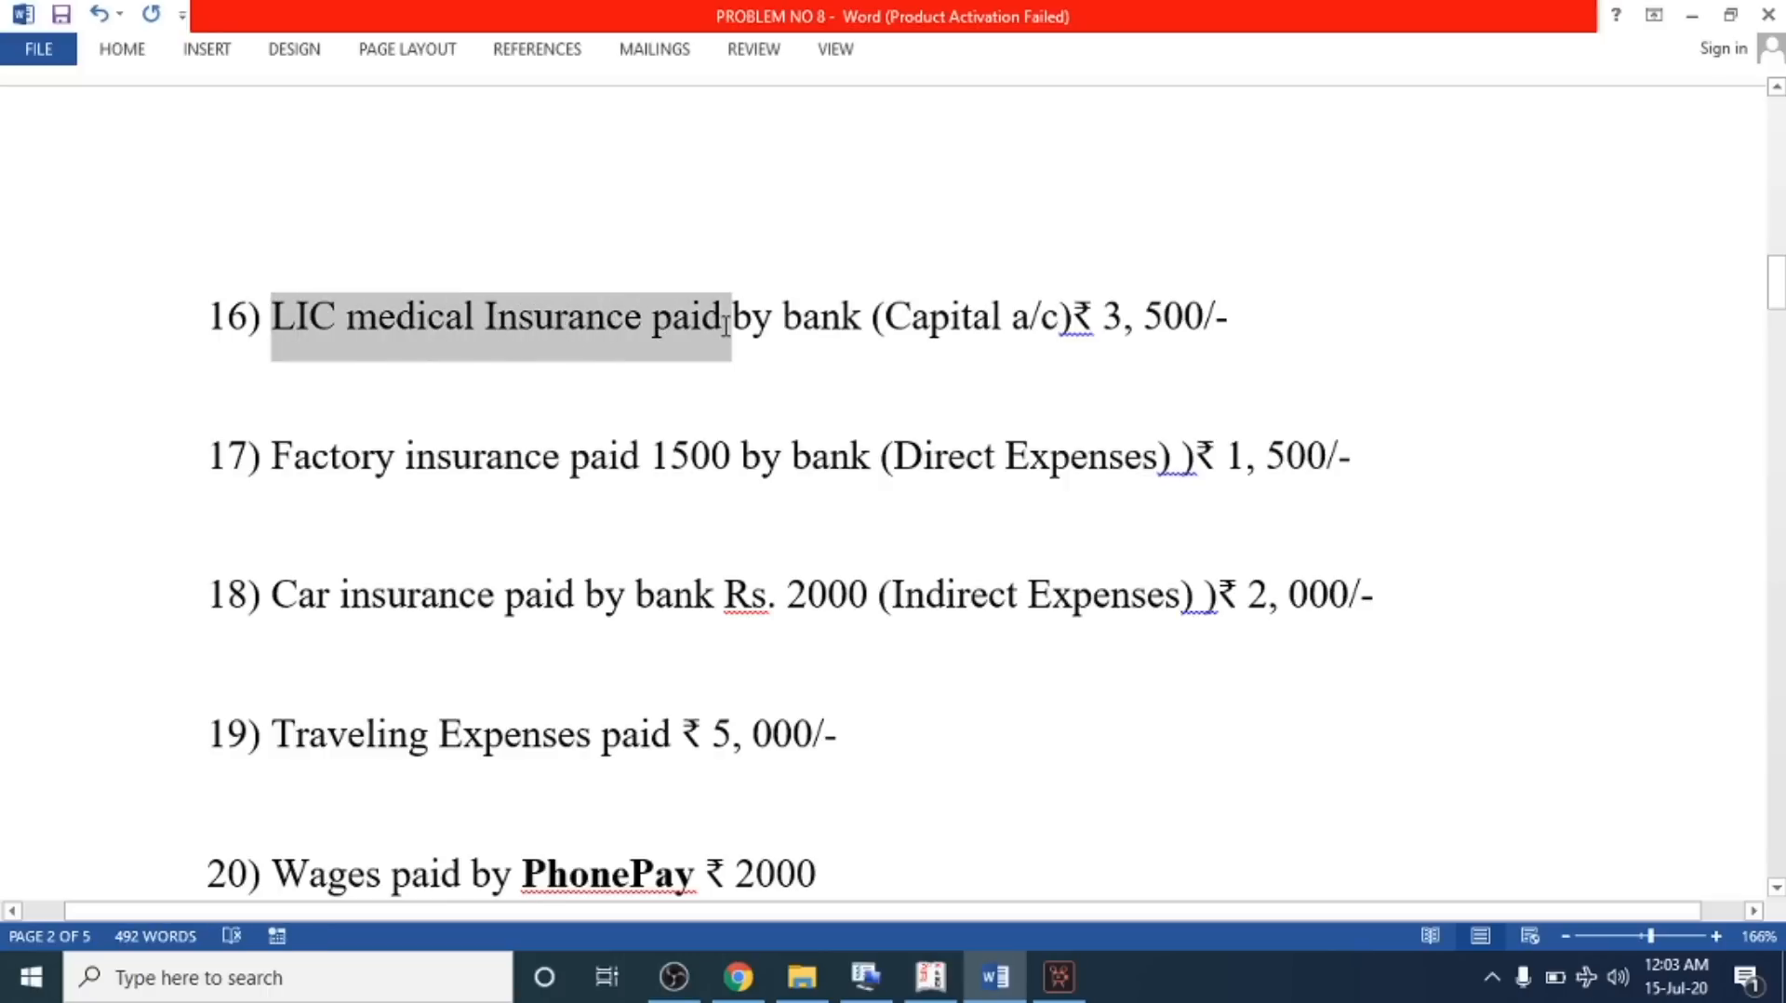
pyautogui.click(606, 321)
pyautogui.click(874, 323)
pyautogui.moveTo(875, 323); pyautogui.dragTo(1101, 323)
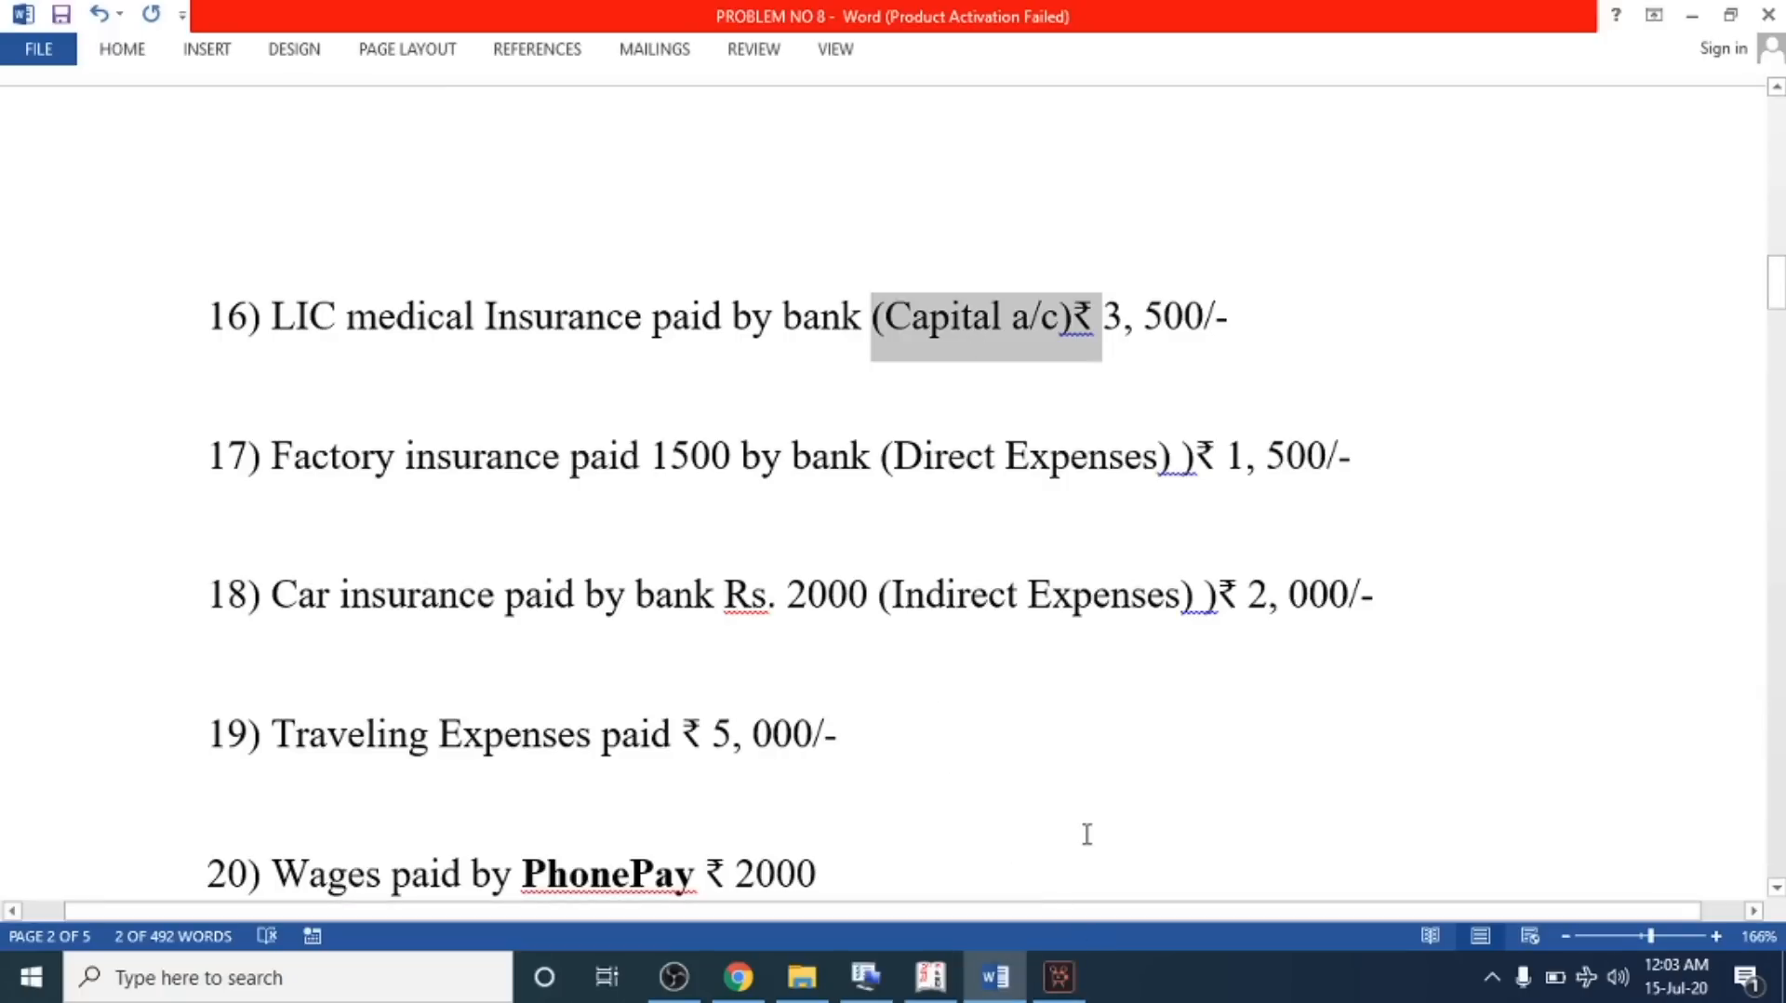
pyautogui.click(931, 976)
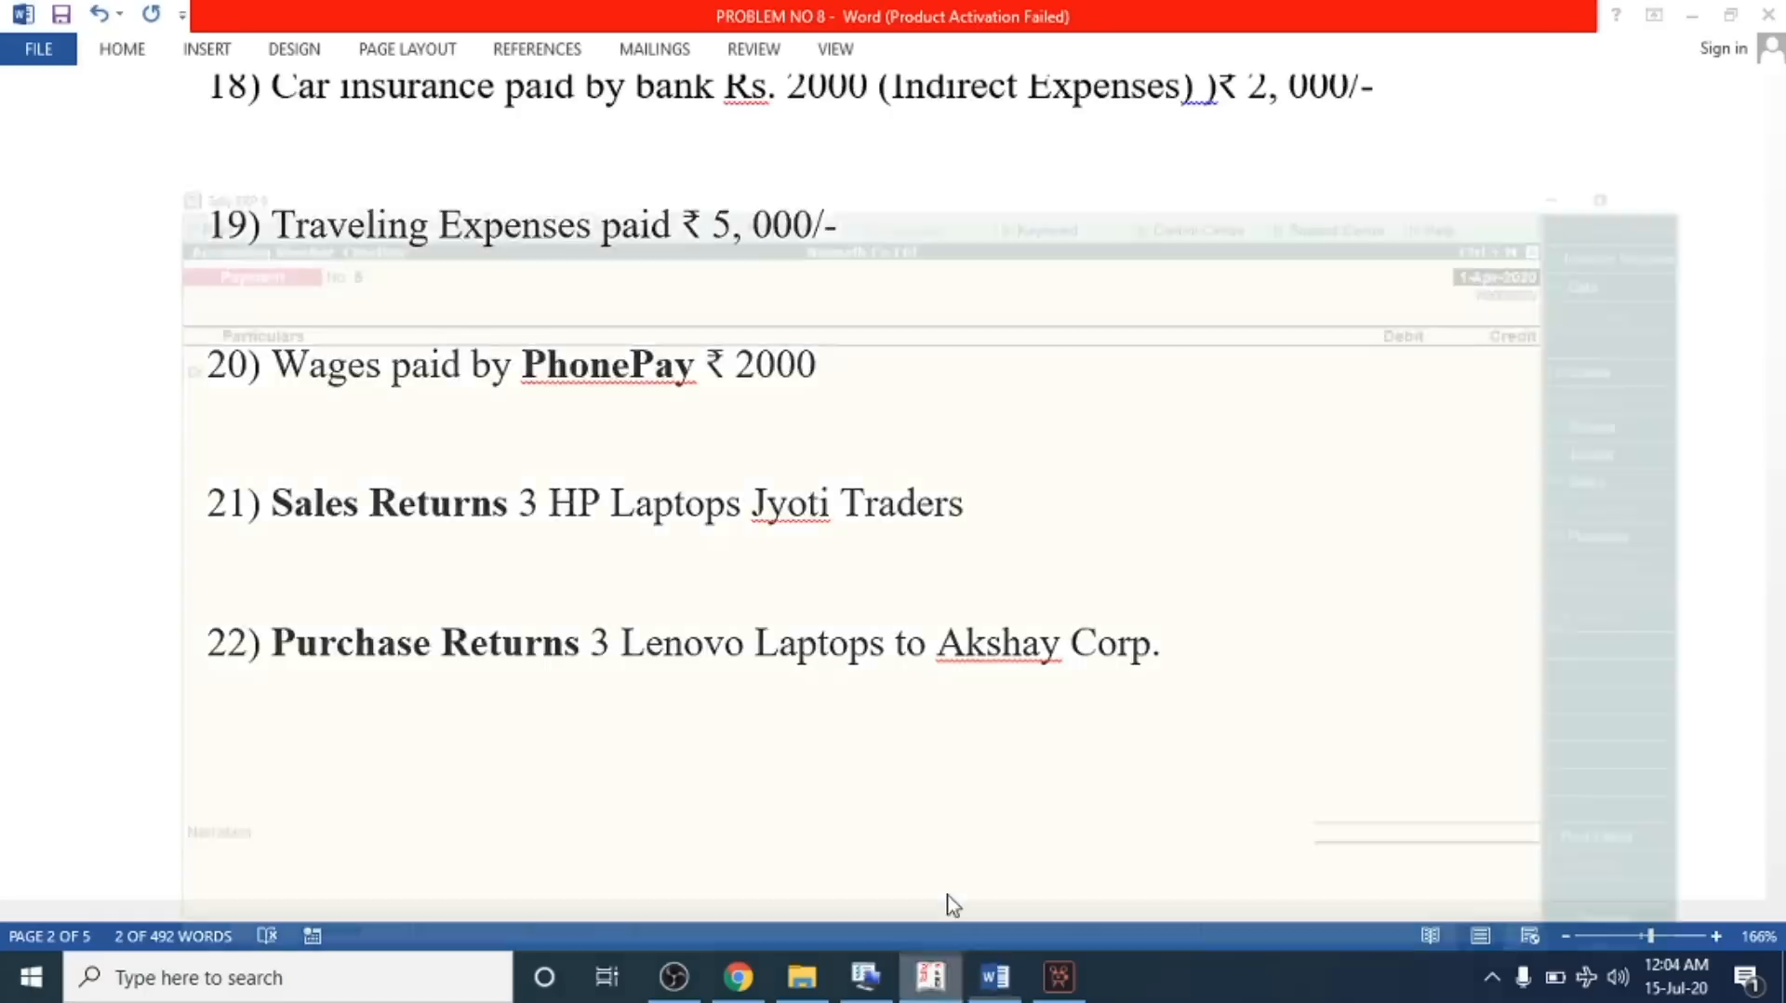
# Create a ledger named LIC Insurance Boss under Capital Account from the payment voucher's debit line
pyautogui.press('Return')
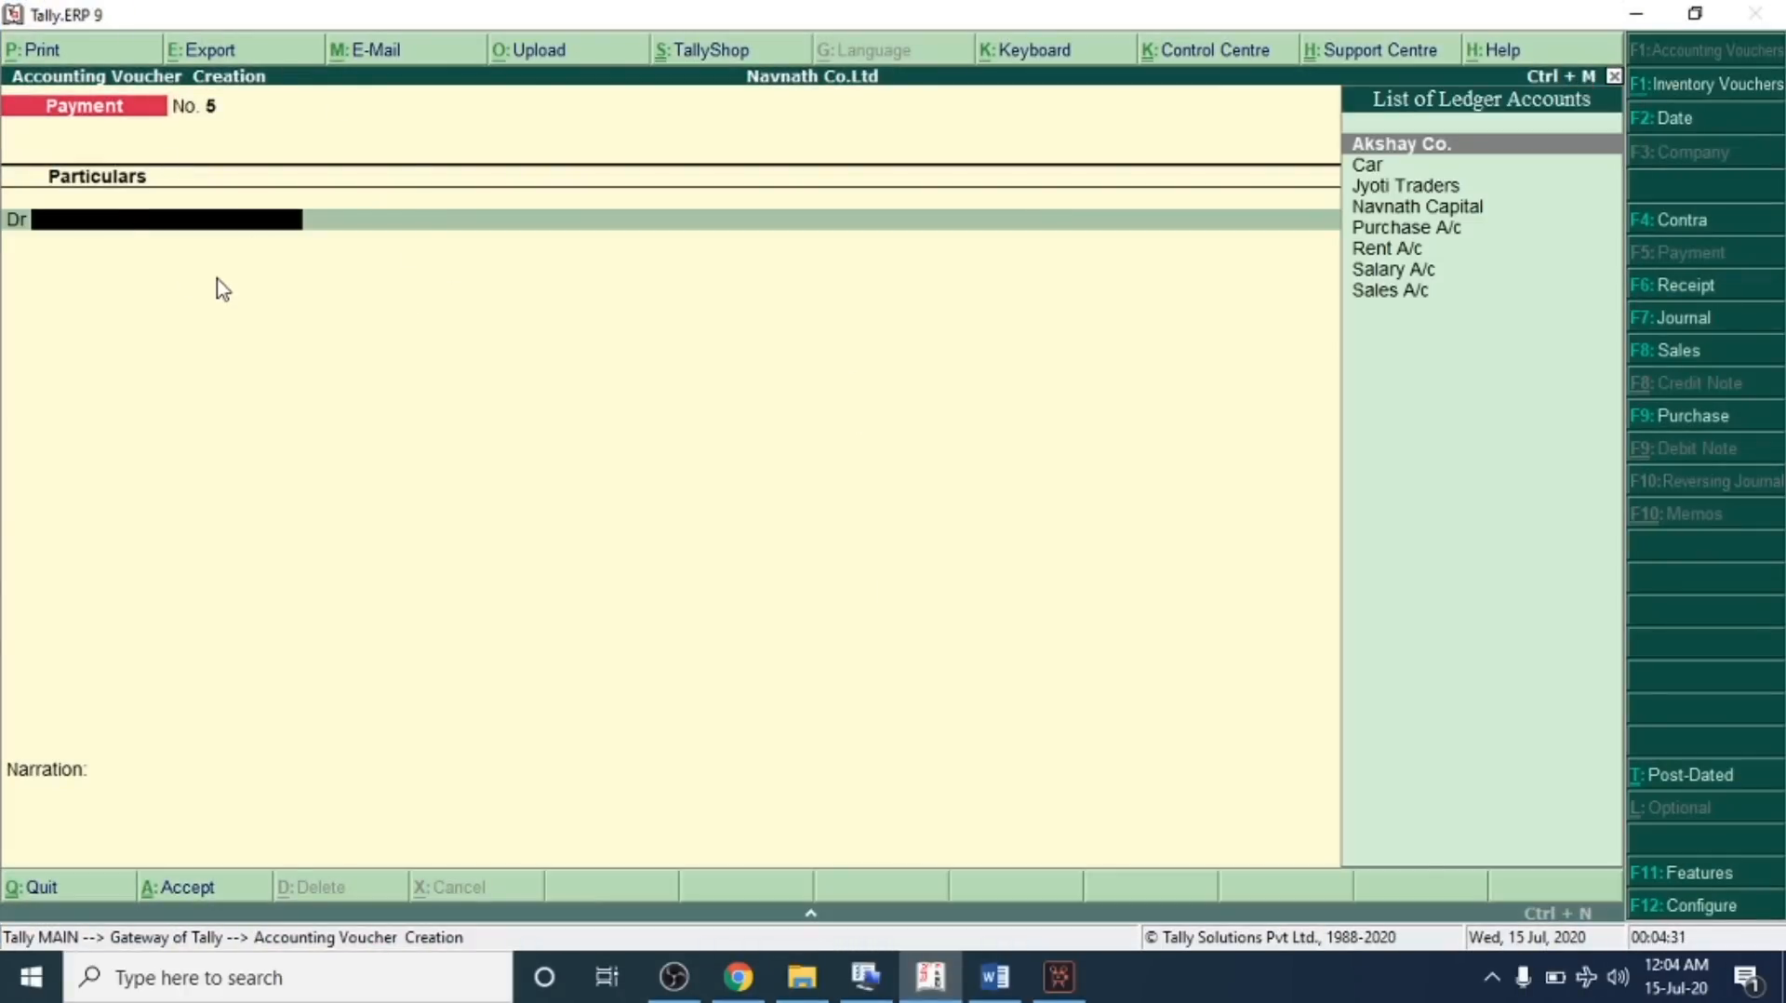
pyautogui.hotkey('alt', 'c')
pyautogui.write('LIC Insuranc')
pyautogui.write('api')
pyautogui.press('BackSpace')
pyautogui.press('BackSpace')
pyautogui.press('BackSpace')
pyautogui.press('BackSpace')
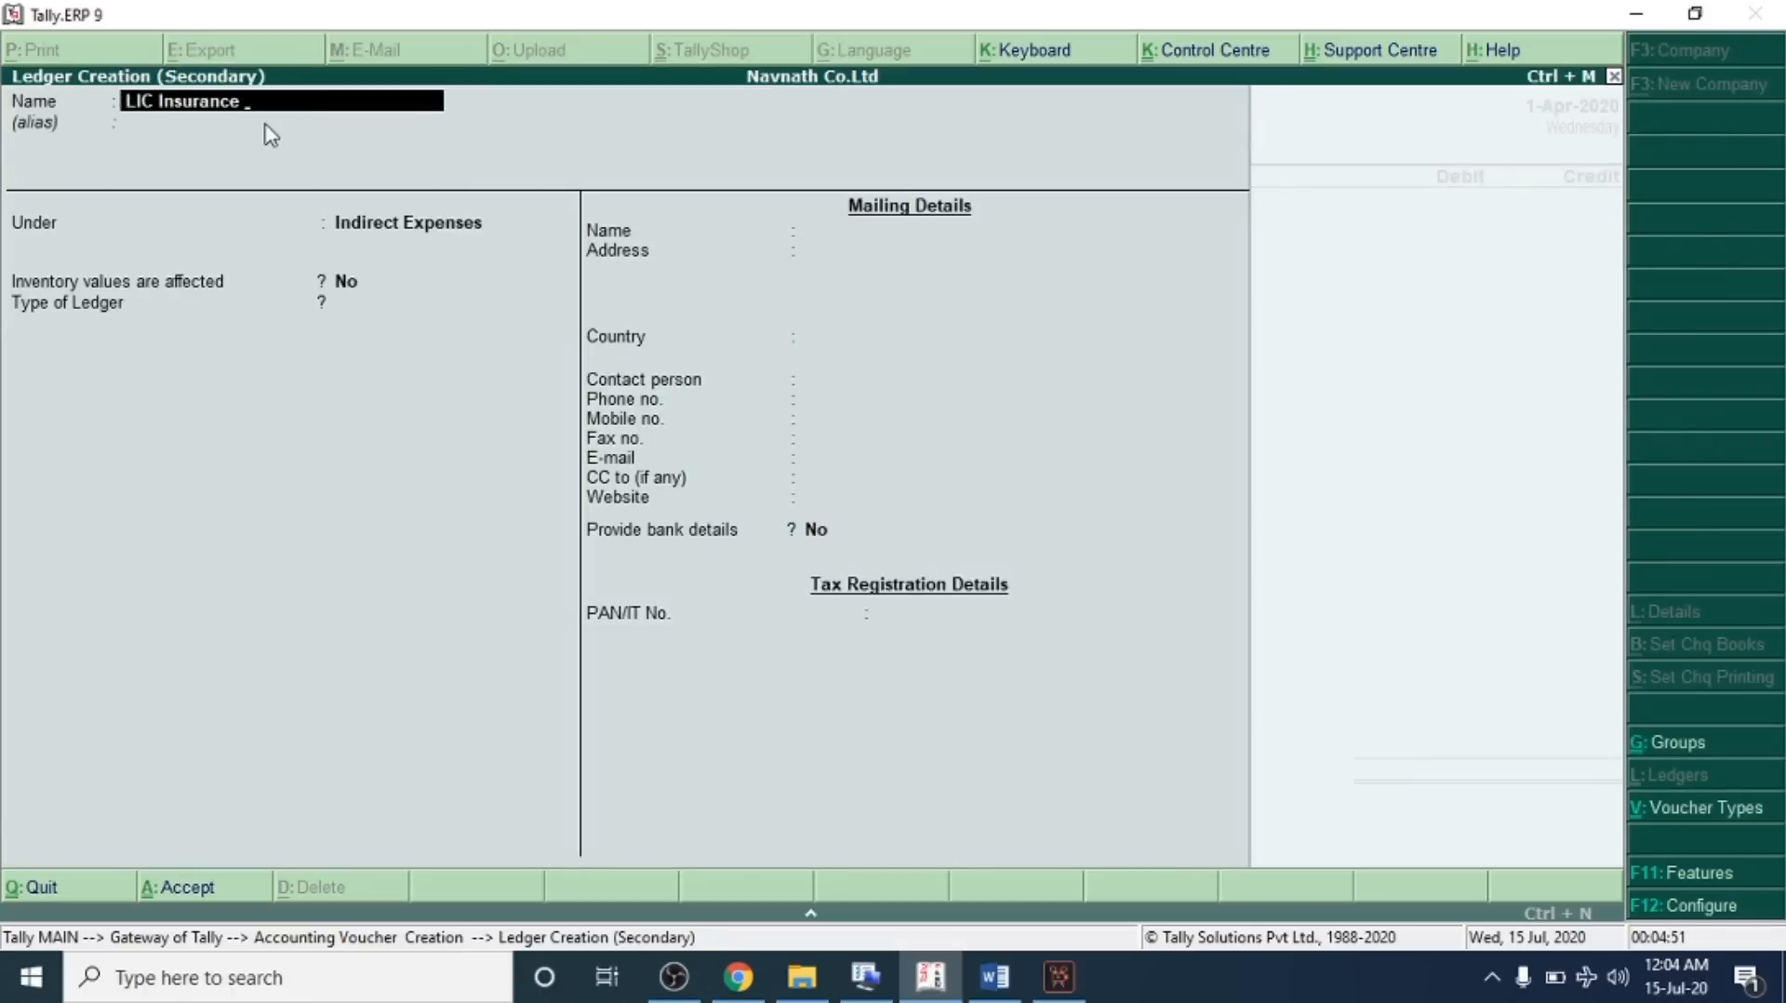
pyautogui.write('Boss')
pyautogui.press('Return')
pyautogui.write('Cap')
pyautogui.press('Return')
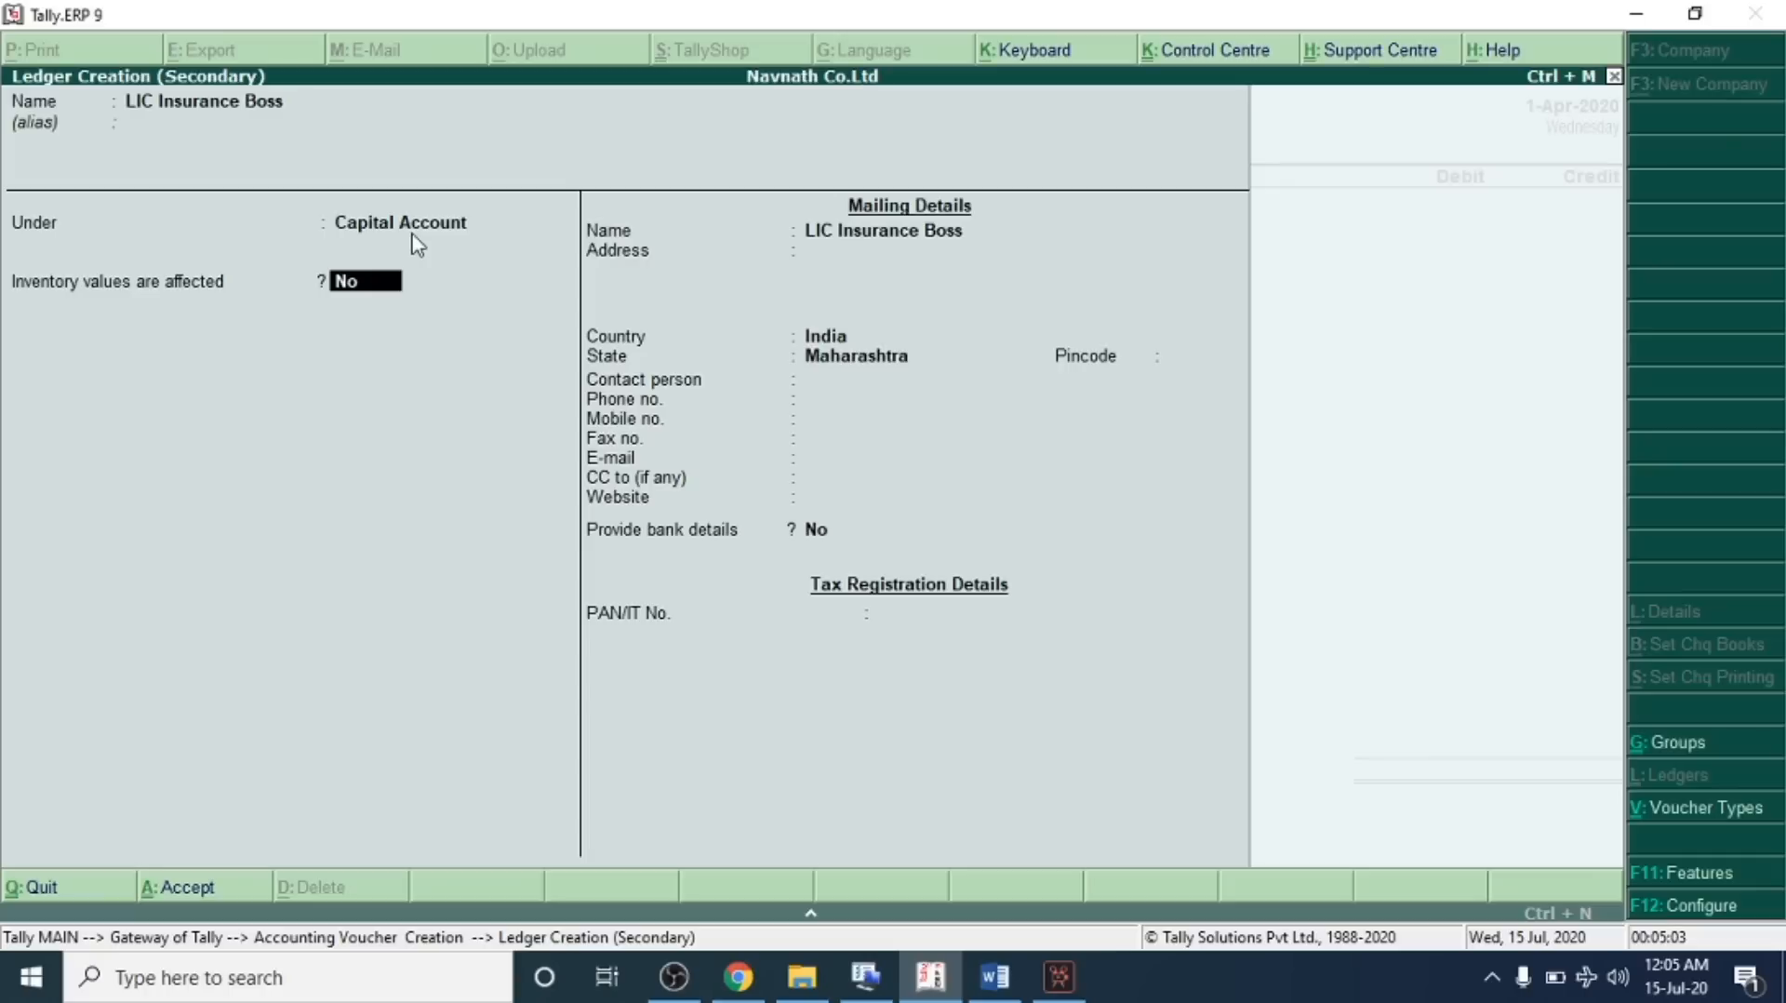
pyautogui.press('Return')
pyautogui.press('Return')
pyautogui.press('Return')
pyautogui.press('Return')
pyautogui.press('Return')
pyautogui.press('Return')
pyautogui.press('Return')
pyautogui.press('Return')
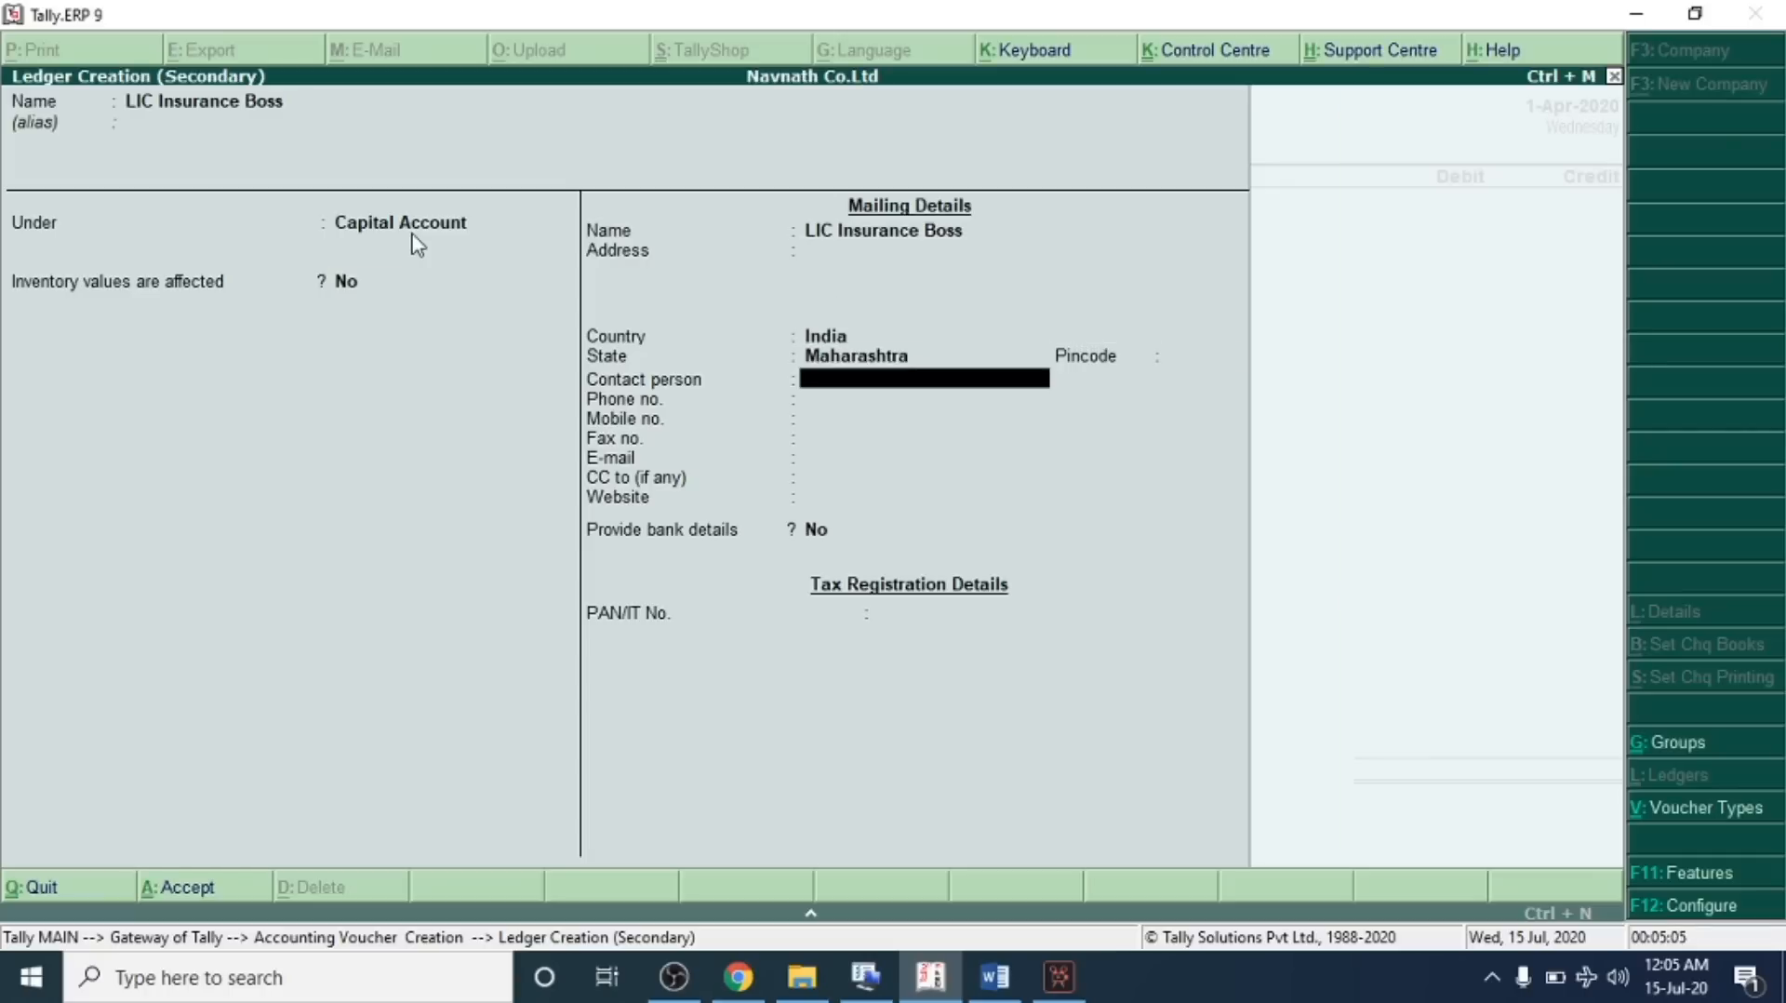
pyautogui.press('Return')
pyautogui.press('Return')
pyautogui.press('Return')
pyautogui.press('Return')
pyautogui.press('Return')
pyautogui.press('Return')
pyautogui.press('Return')
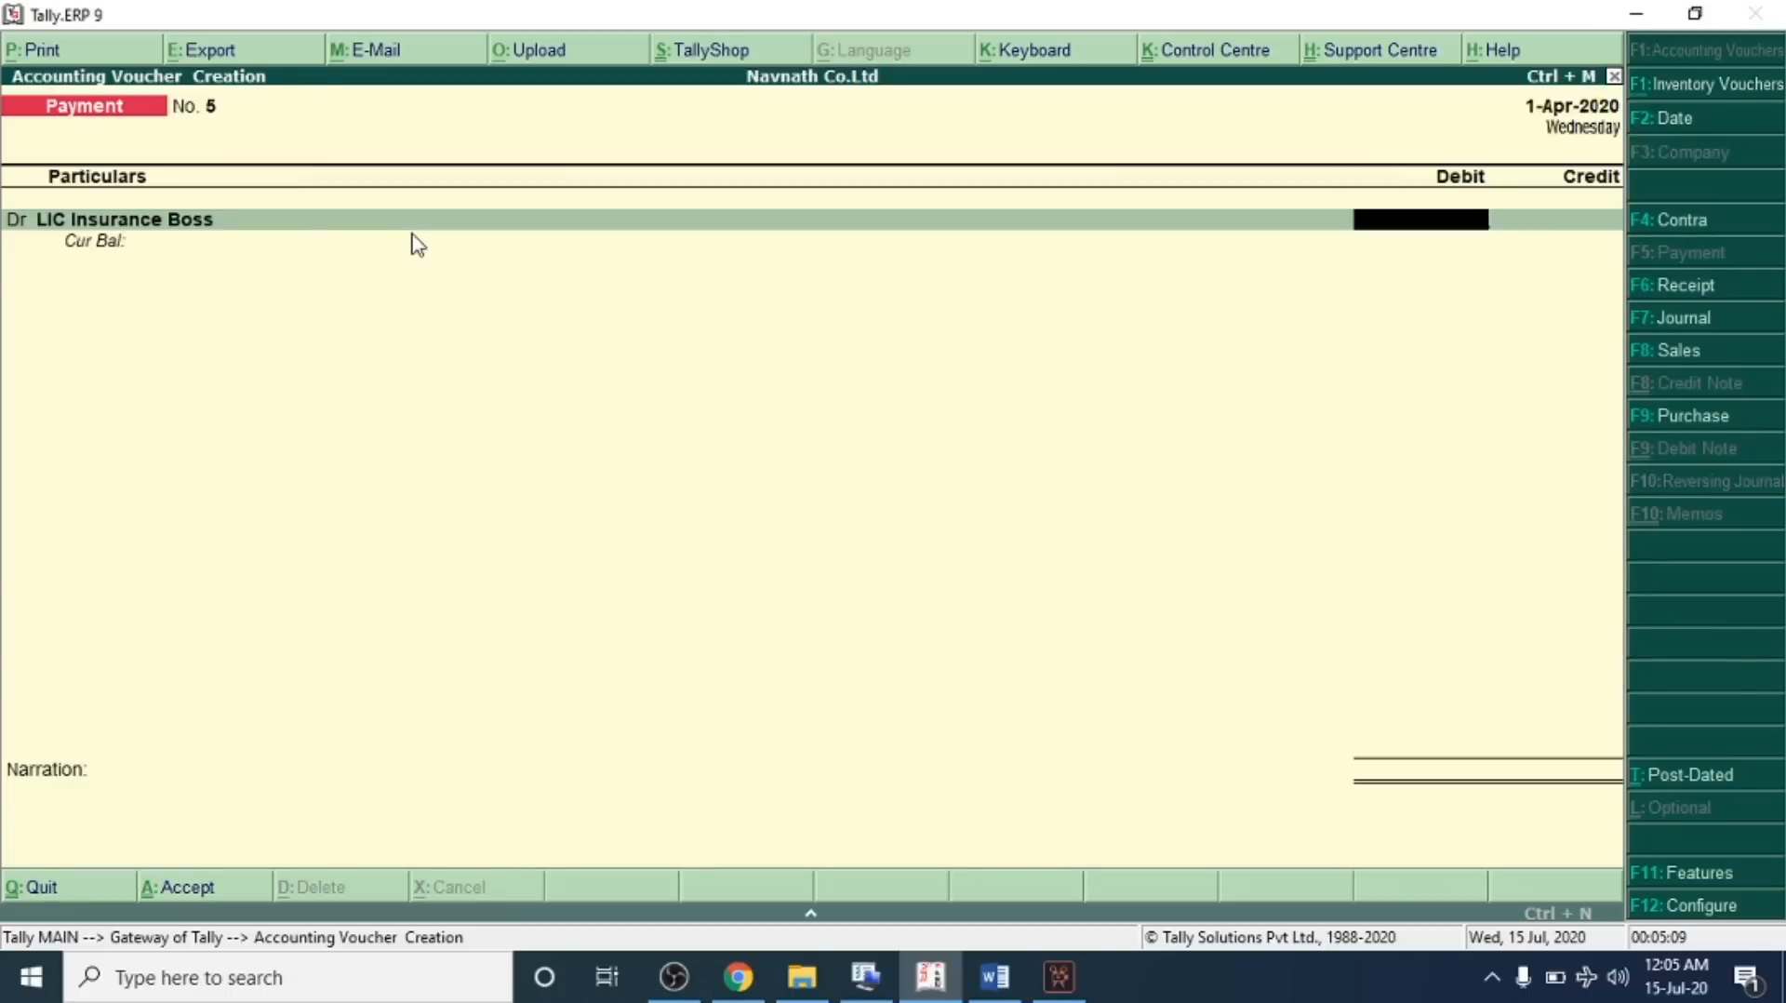
# Debit LIC Insurance Boss 3,500, credit SBI Bank, and save the payment voucher
pyautogui.write('3500')
pyautogui.press('Return')
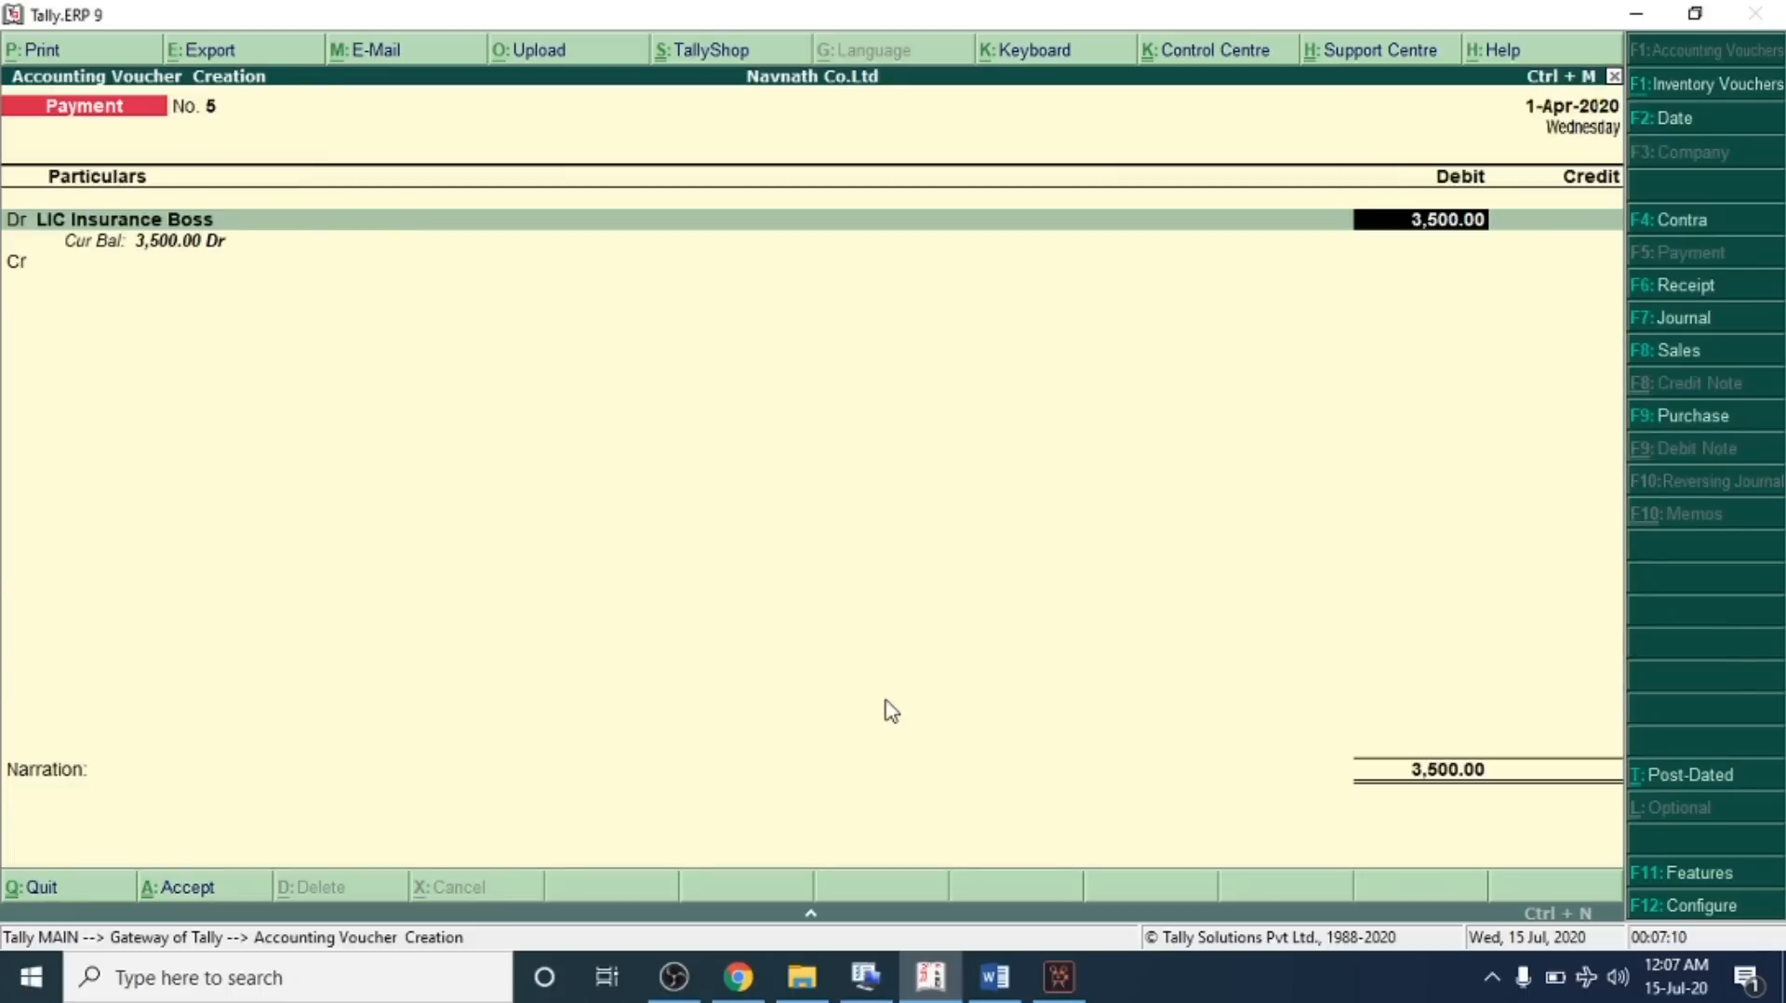
pyautogui.press('Return')
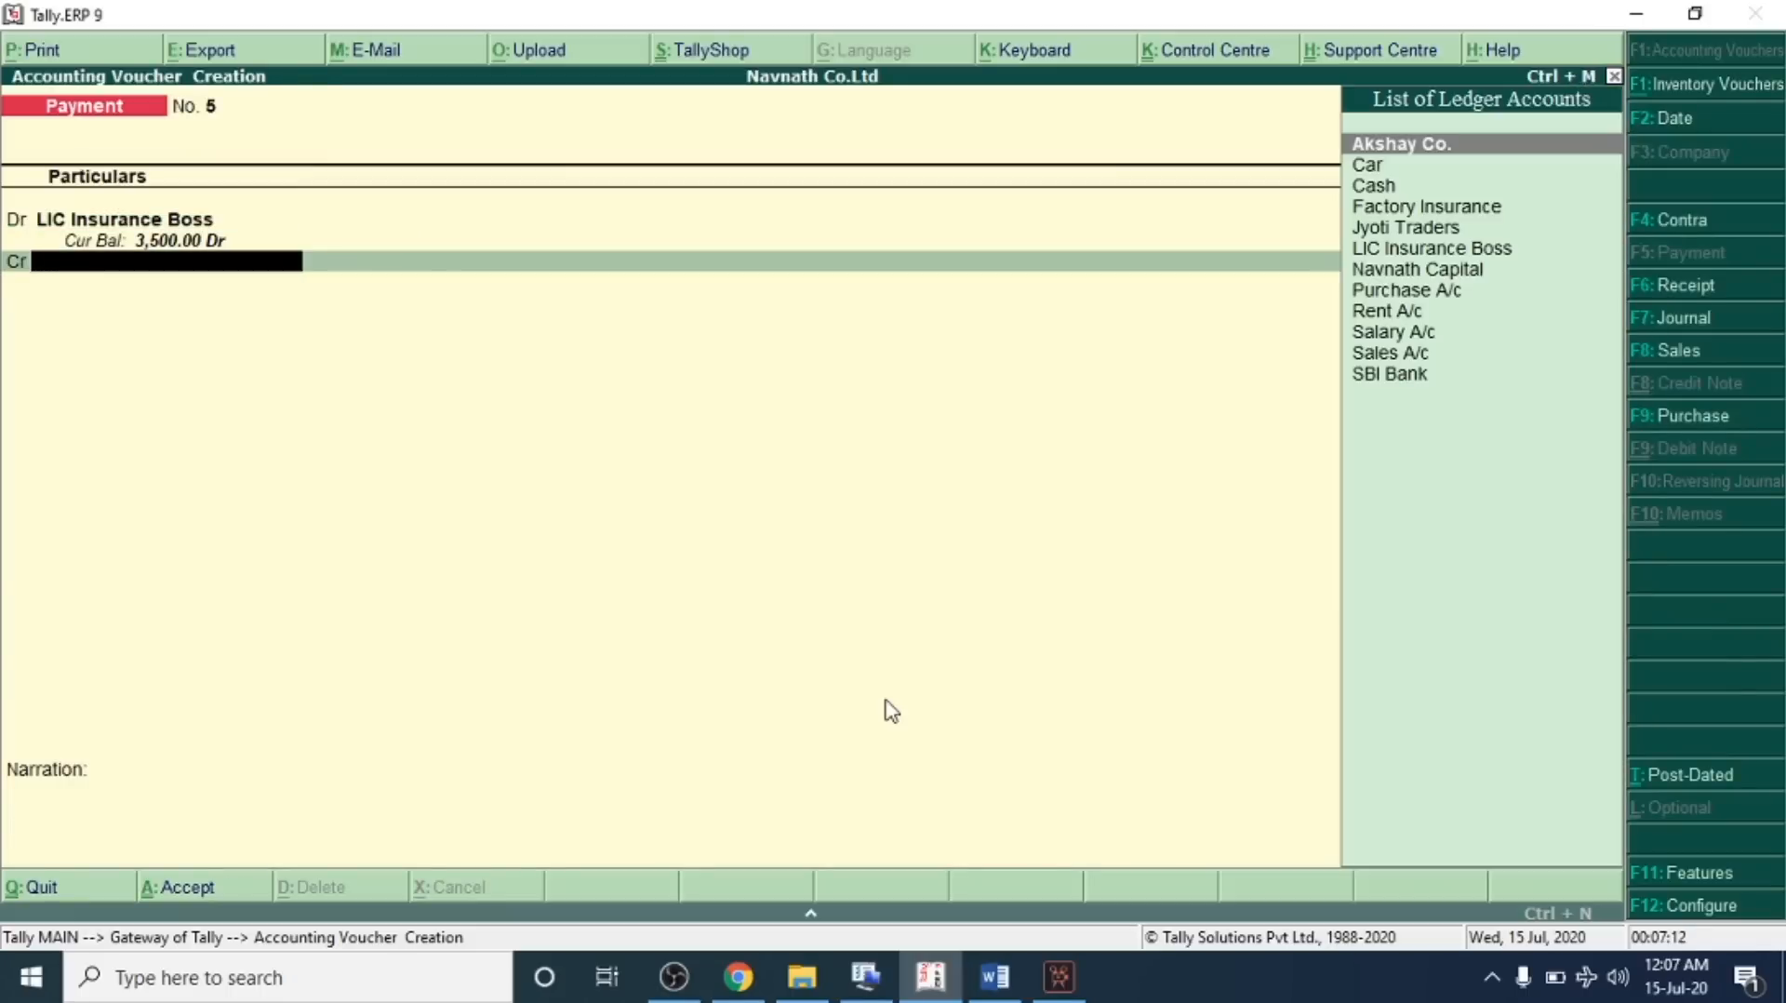
pyautogui.write('B')
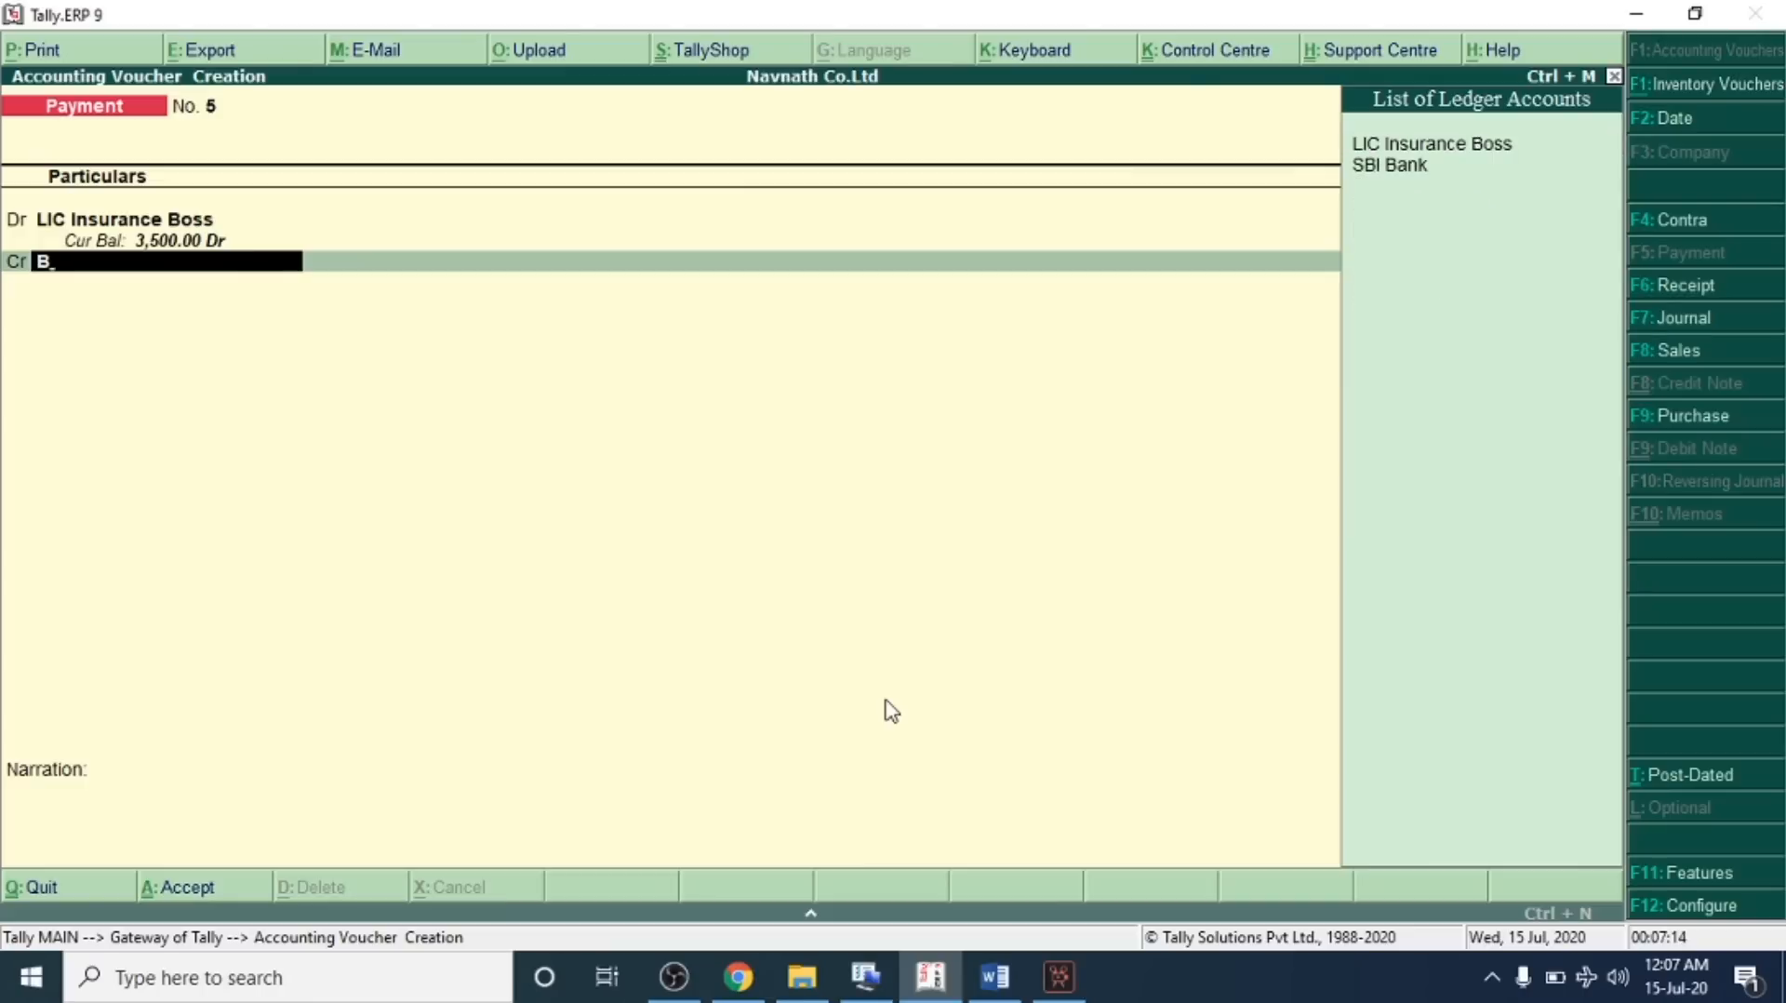
pyautogui.press('Down')
pyautogui.press('Return')
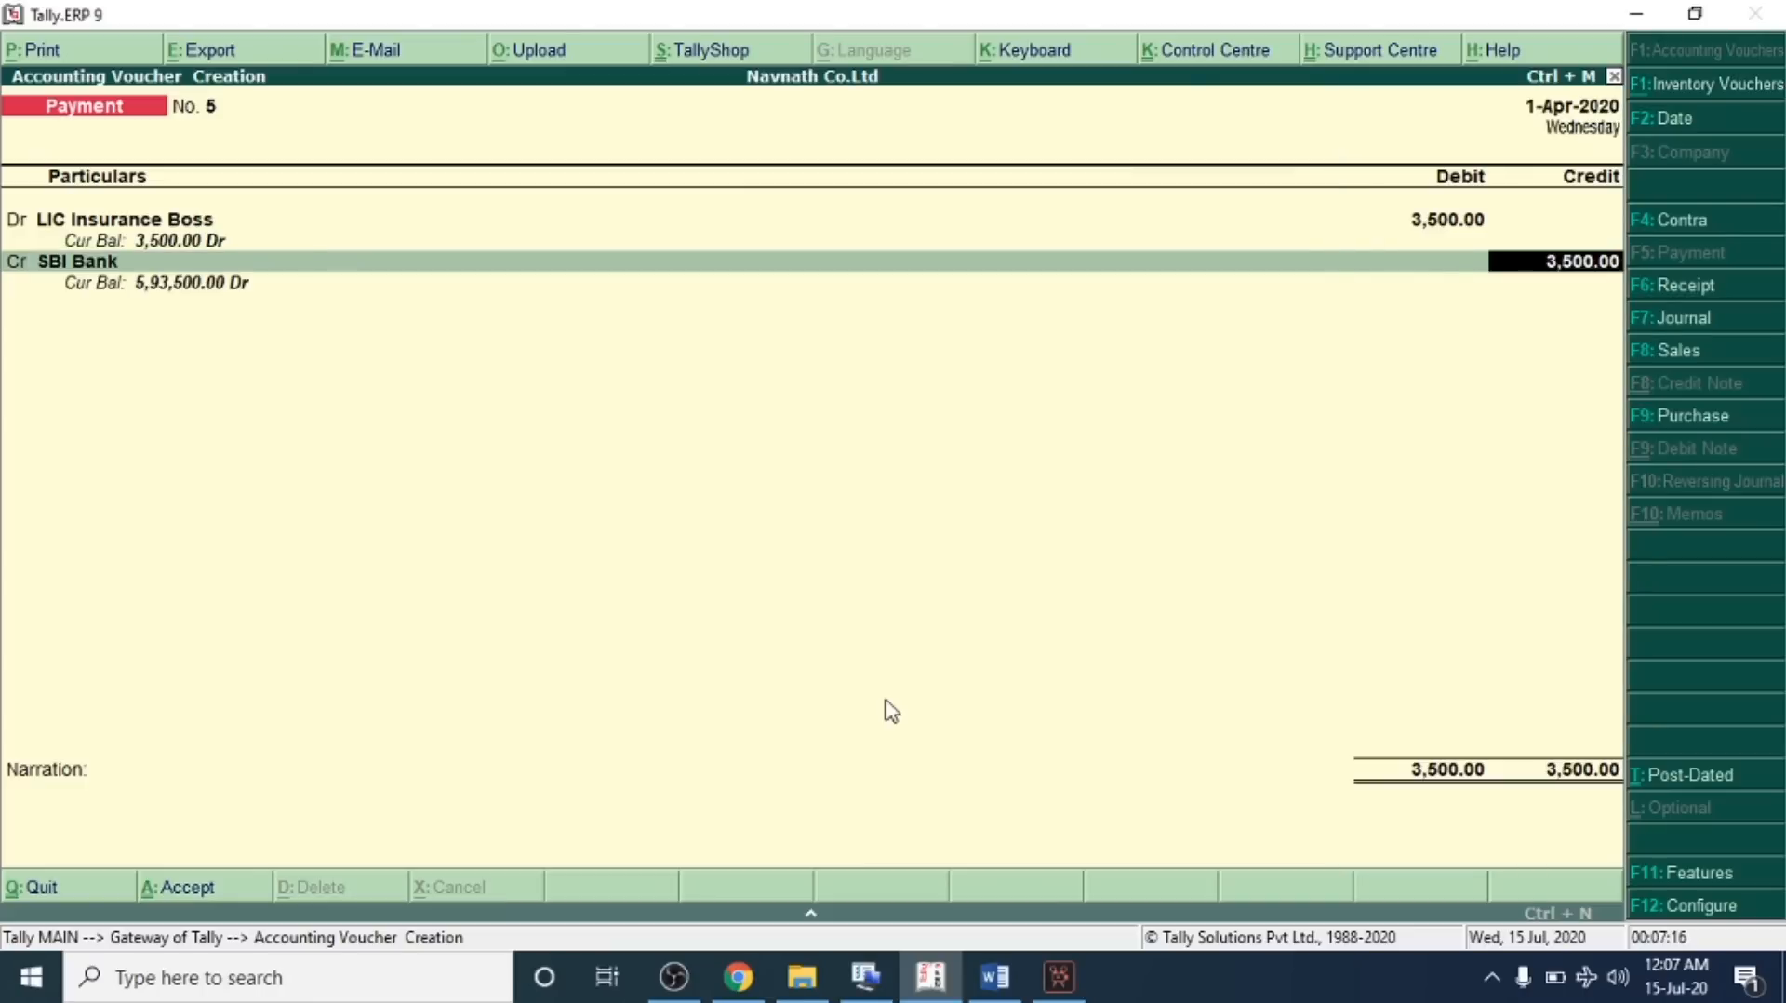
pyautogui.press('Return')
pyautogui.press('Return')
pyautogui.press('Return')
pyautogui.press('Return')
pyautogui.press('Return')
pyautogui.press('Return')
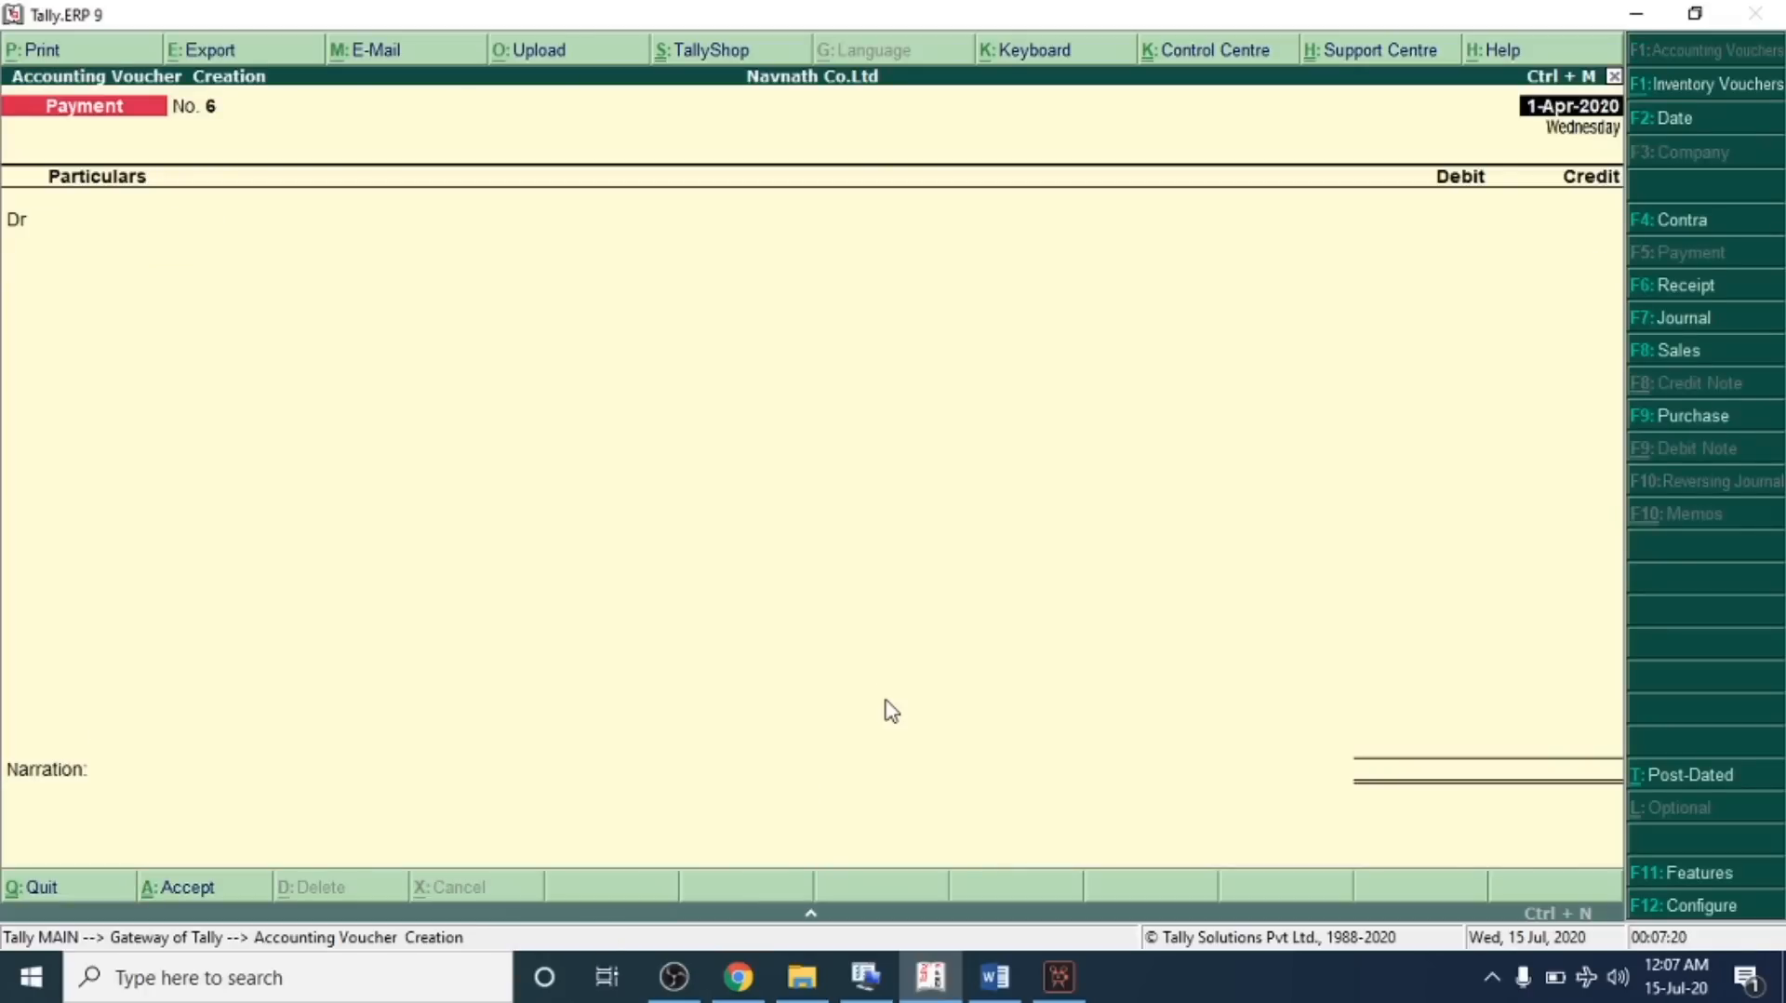
# Check transaction 17 on factory insurance paid by bank in the problem sheet
pyautogui.hotkey('alt', 'Tab')
pyautogui.moveTo(271, 561); pyautogui.dragTo(962, 591)
pyautogui.moveTo(1079, 606); pyautogui.dragTo(1226, 577)
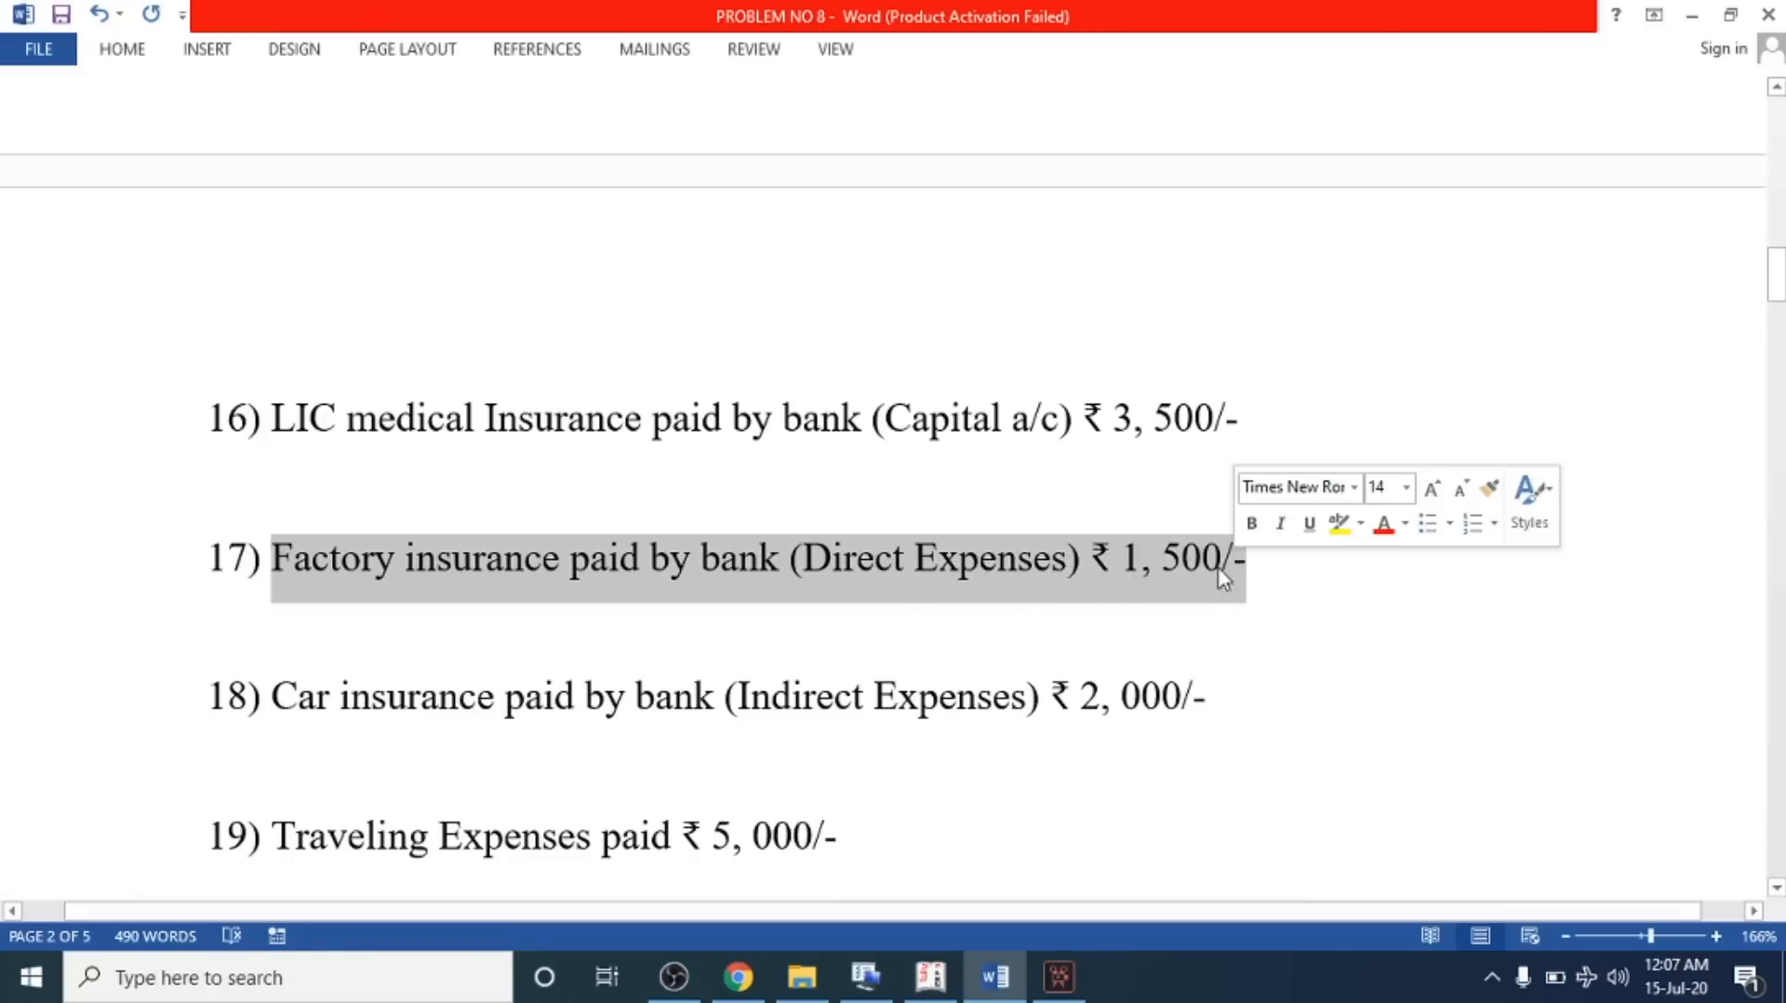
pyautogui.hotkey('alt', 'Tab')
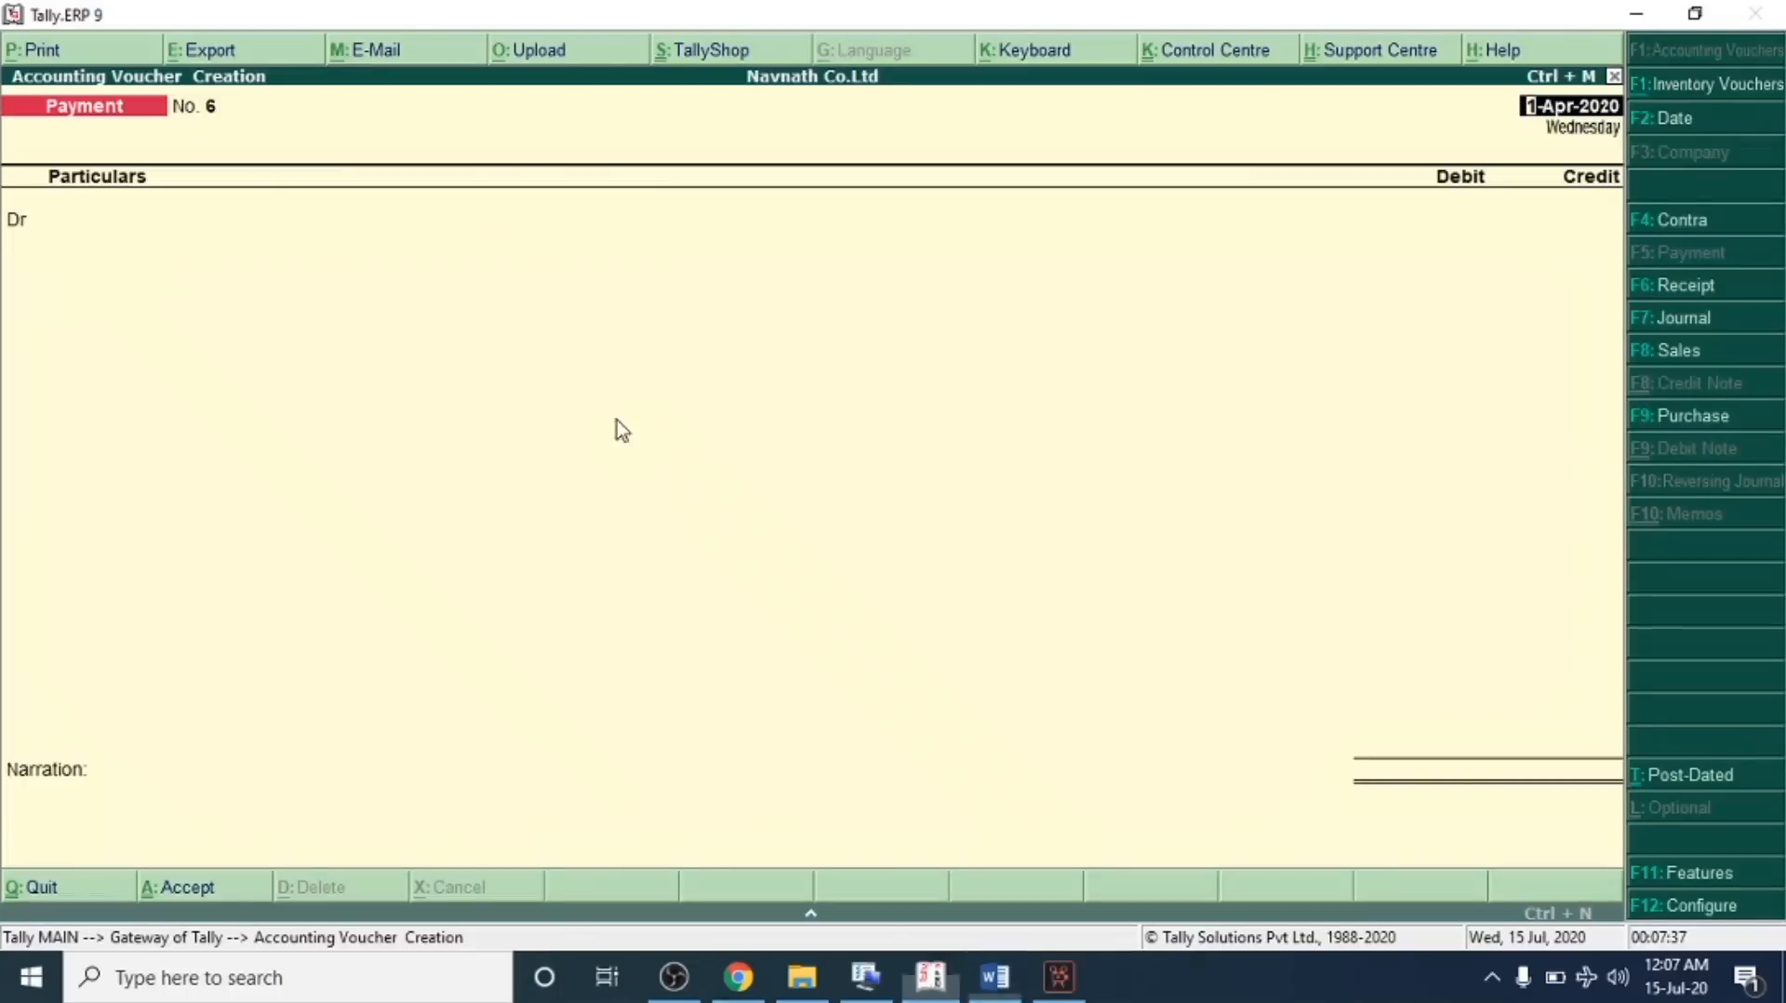
# Select the Factory Insurance ledger for debit, open it for alteration, and accept it under Direct Expenses
pyautogui.press('Return')
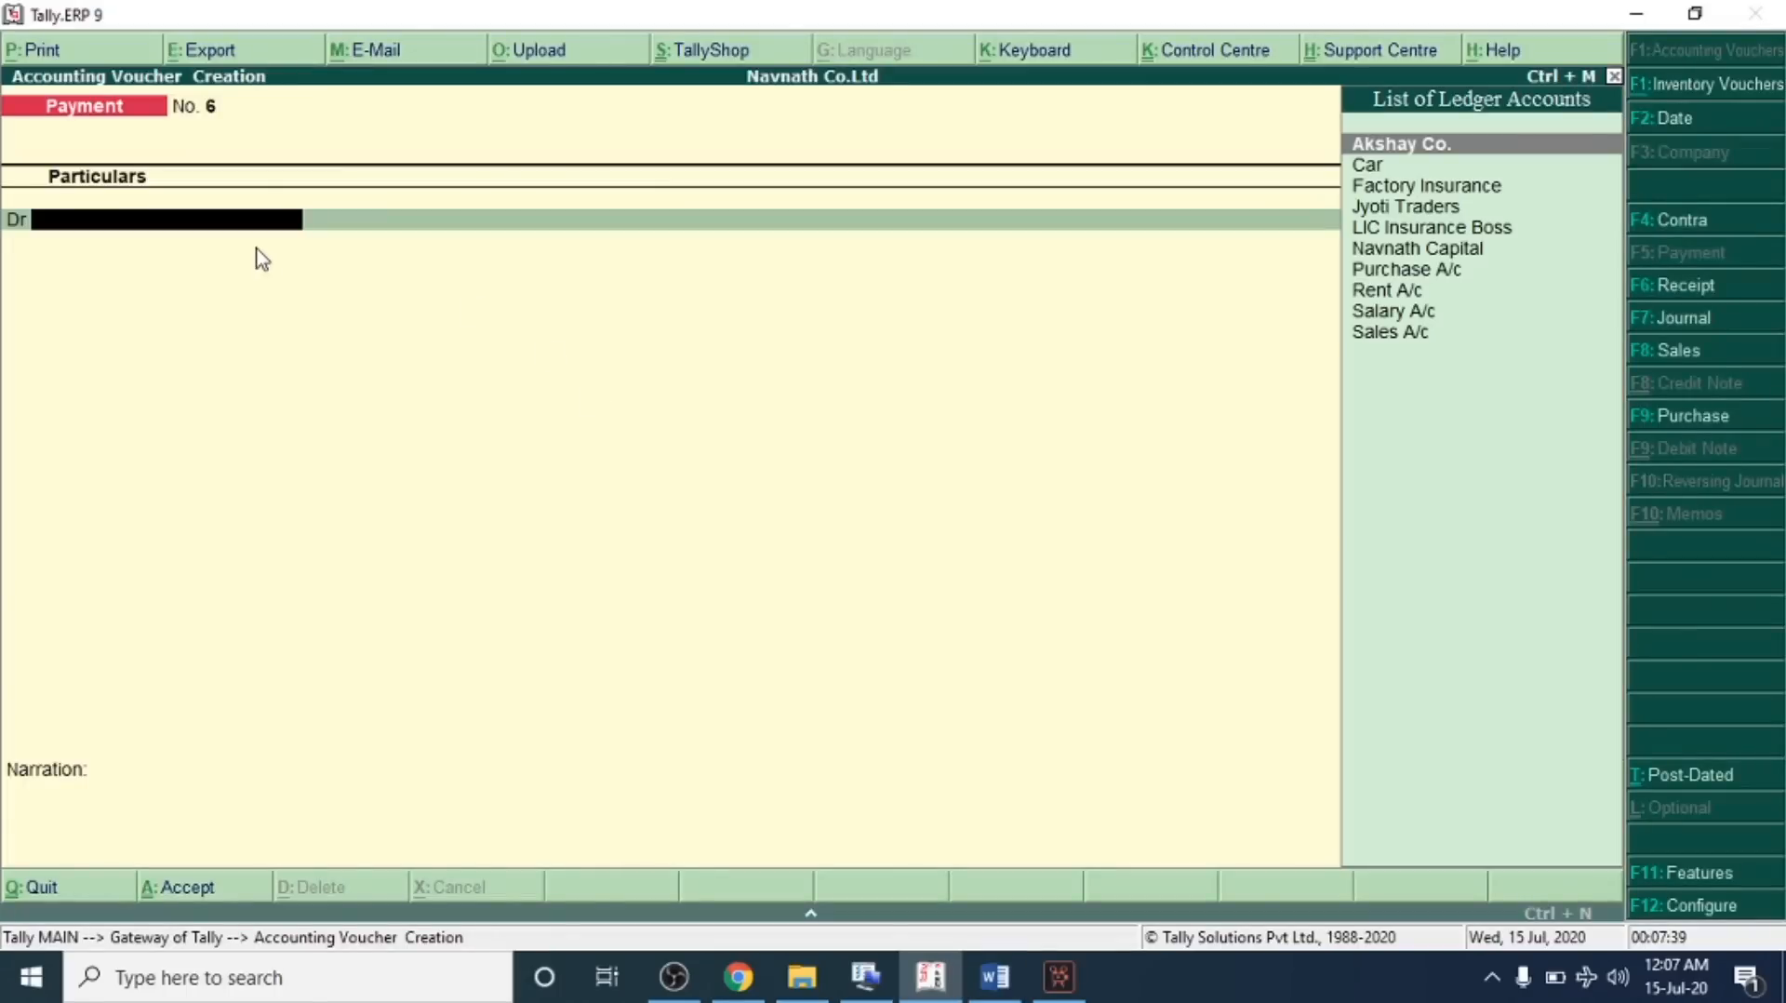
pyautogui.write('F')
pyautogui.press('Return')
pyautogui.press('BackSpace')
pyautogui.hotkey('ctrl', 'Return')
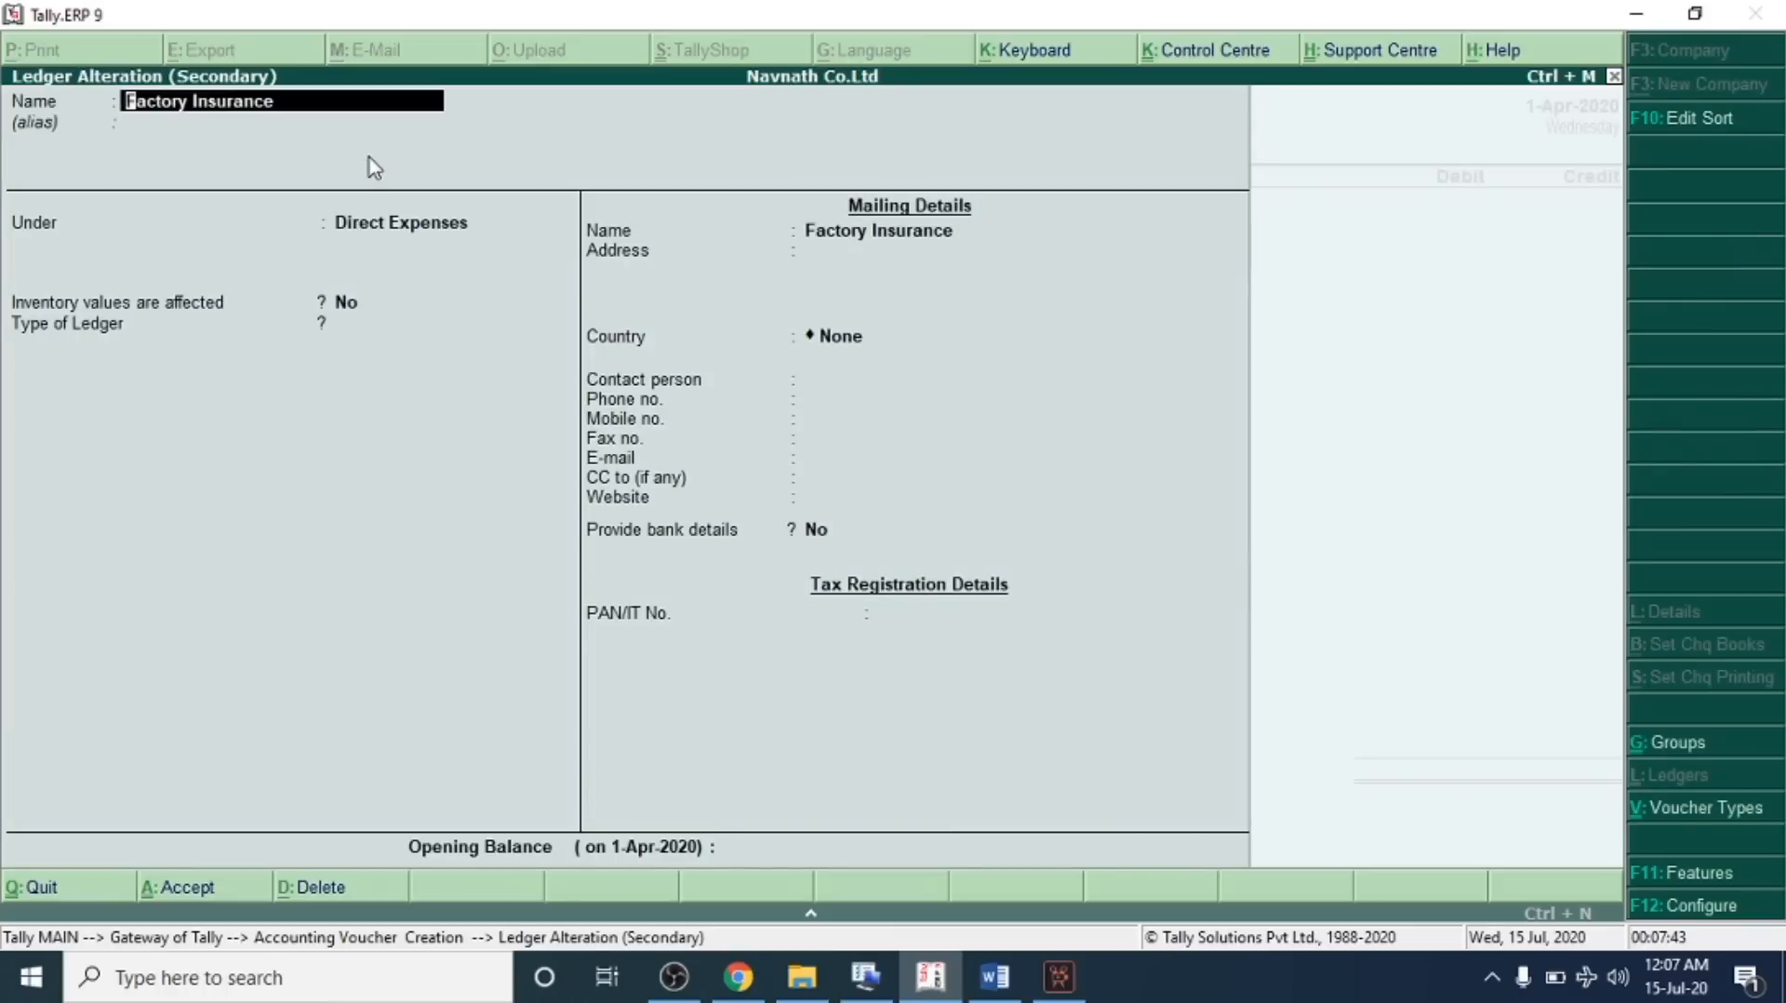
pyautogui.press('Return')
pyautogui.press('Return')
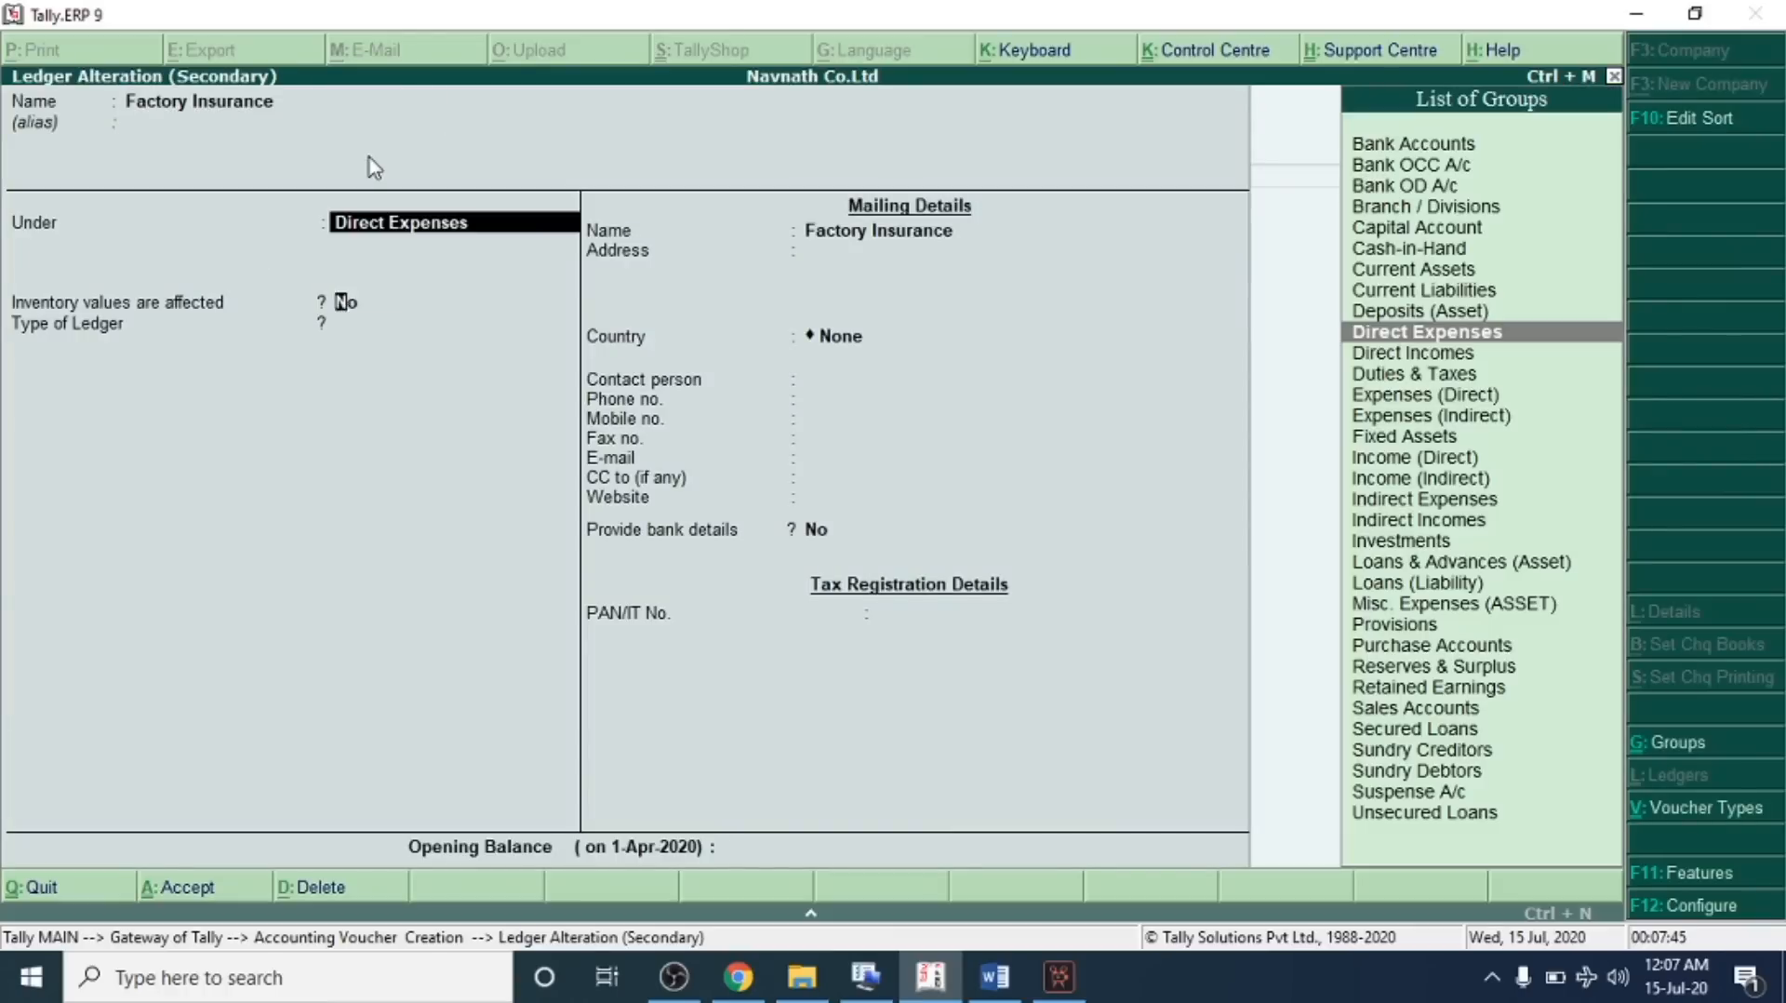
pyautogui.press('Return')
pyautogui.press('Return')
pyautogui.hotkey('ctrl', 'a')
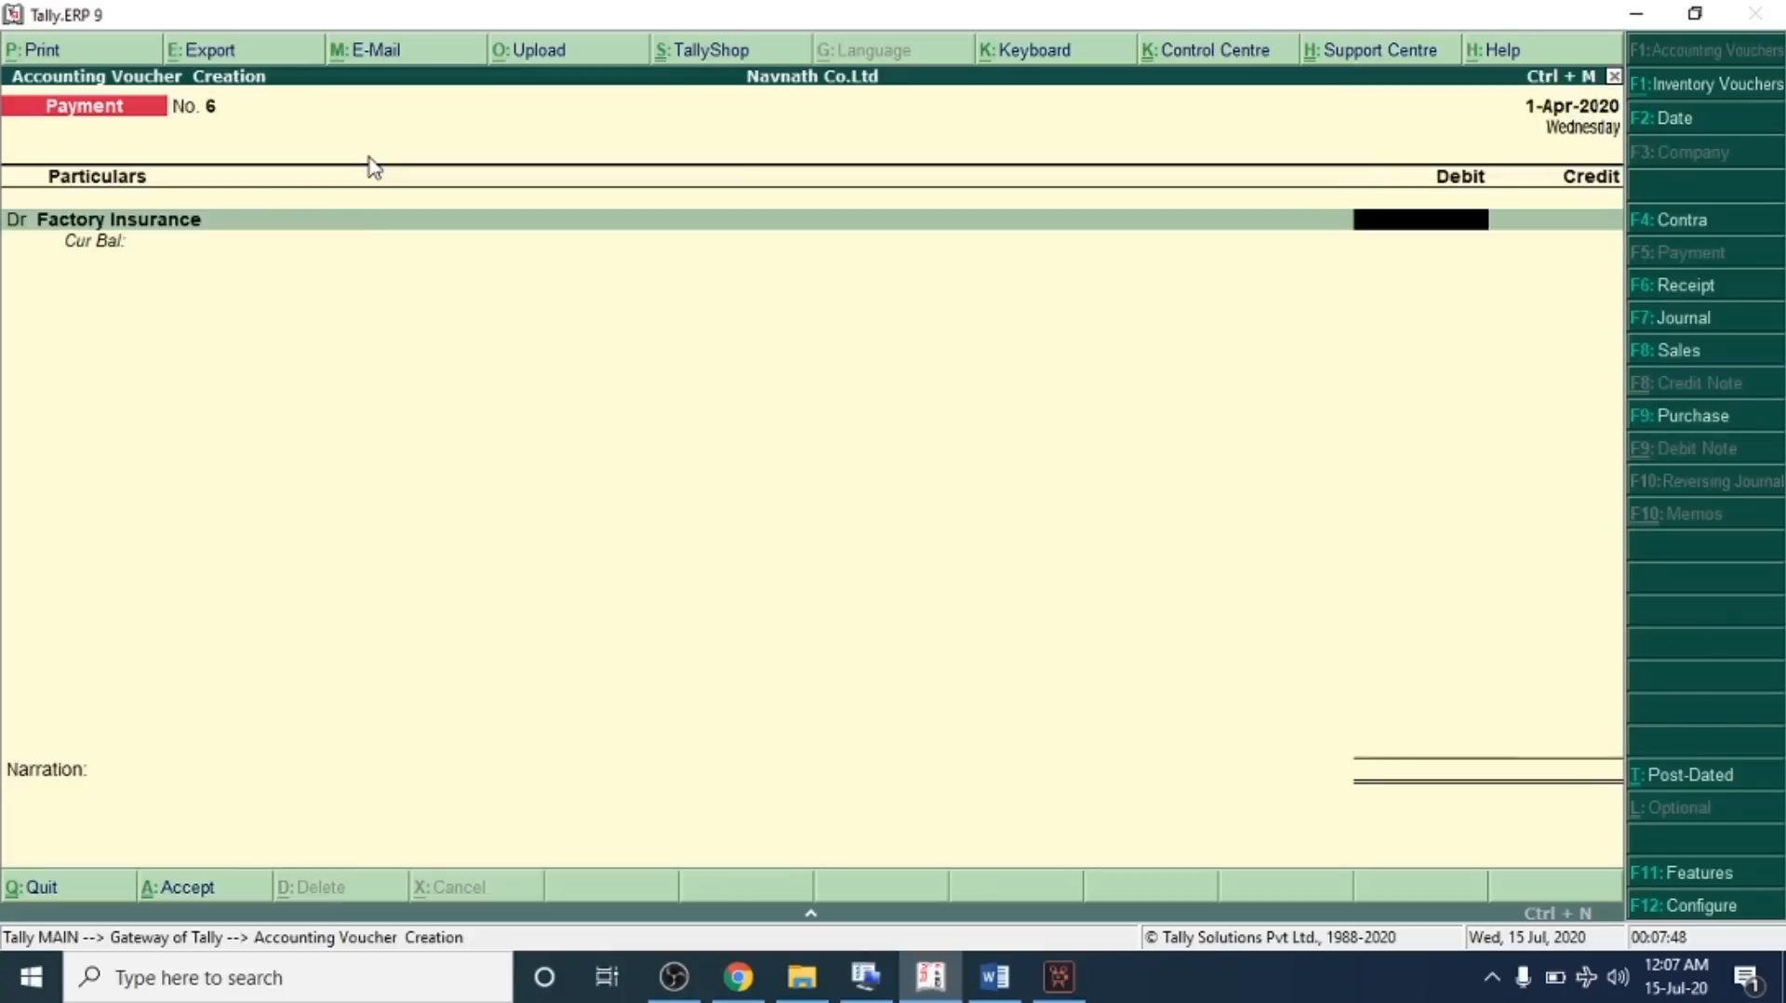
# Debit Factory Insurance 1,500, credit SBI Bank, and save the payment voucher
pyautogui.write('1500')
pyautogui.press('Return')
pyautogui.write('B')
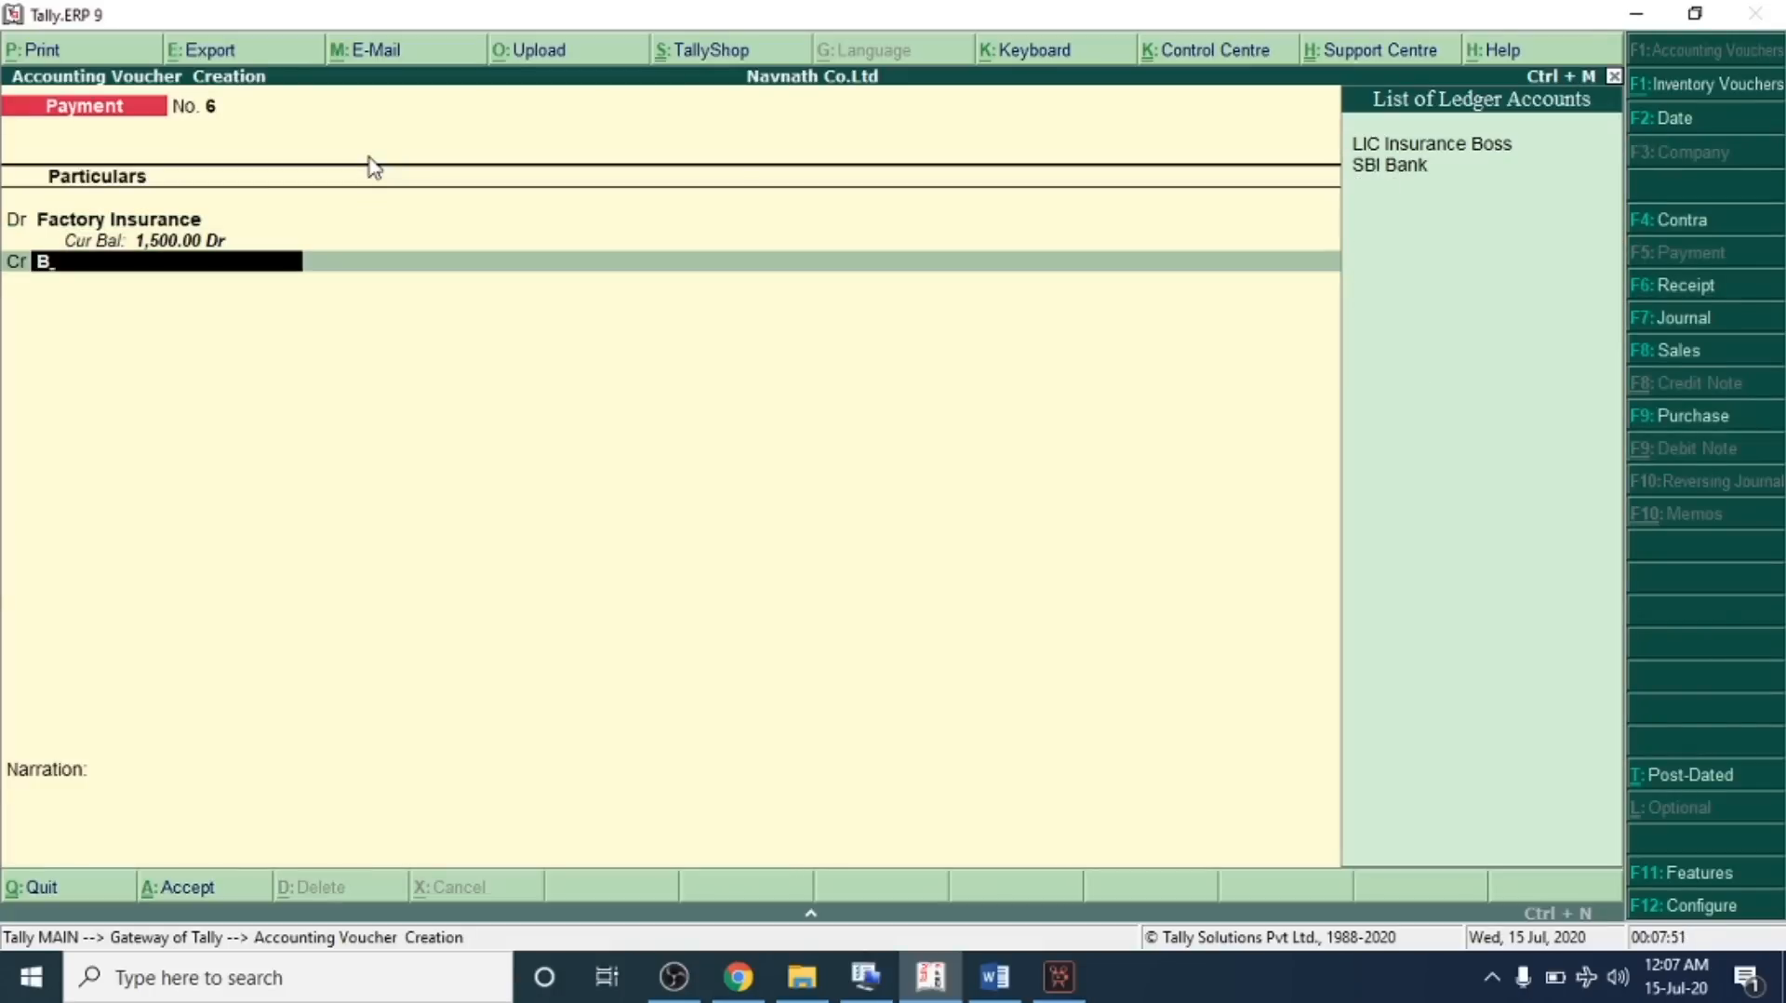
pyautogui.press('Down')
pyautogui.press('Return')
pyautogui.press('Return')
pyautogui.press('Return')
pyautogui.press('Return')
pyautogui.press('Return')
pyautogui.press('Return')
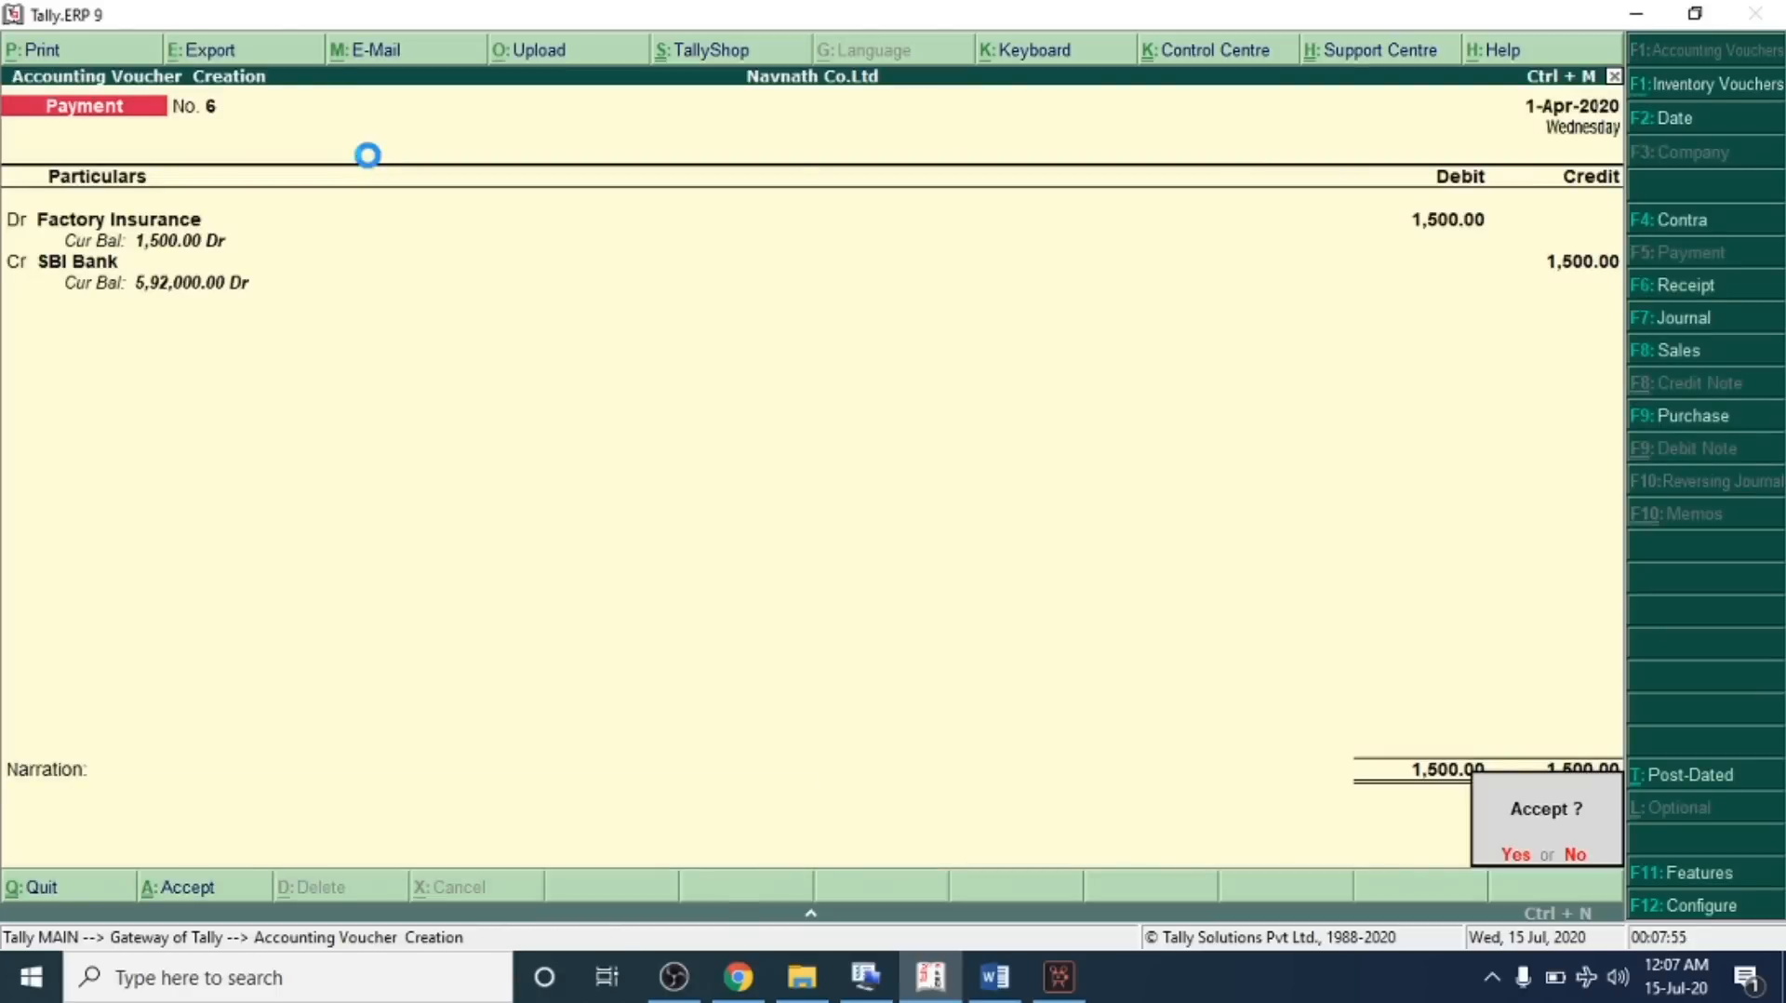
pyautogui.press('Return')
# Check transaction 18 on car insurance paid by bank in the problem sheet
pyautogui.hotkey('alt', 'Tab')
pyautogui.scroll(-1, 367, 493)
pyautogui.moveTo(270, 391); pyautogui.dragTo(1207, 400)
pyautogui.click(1162, 395)
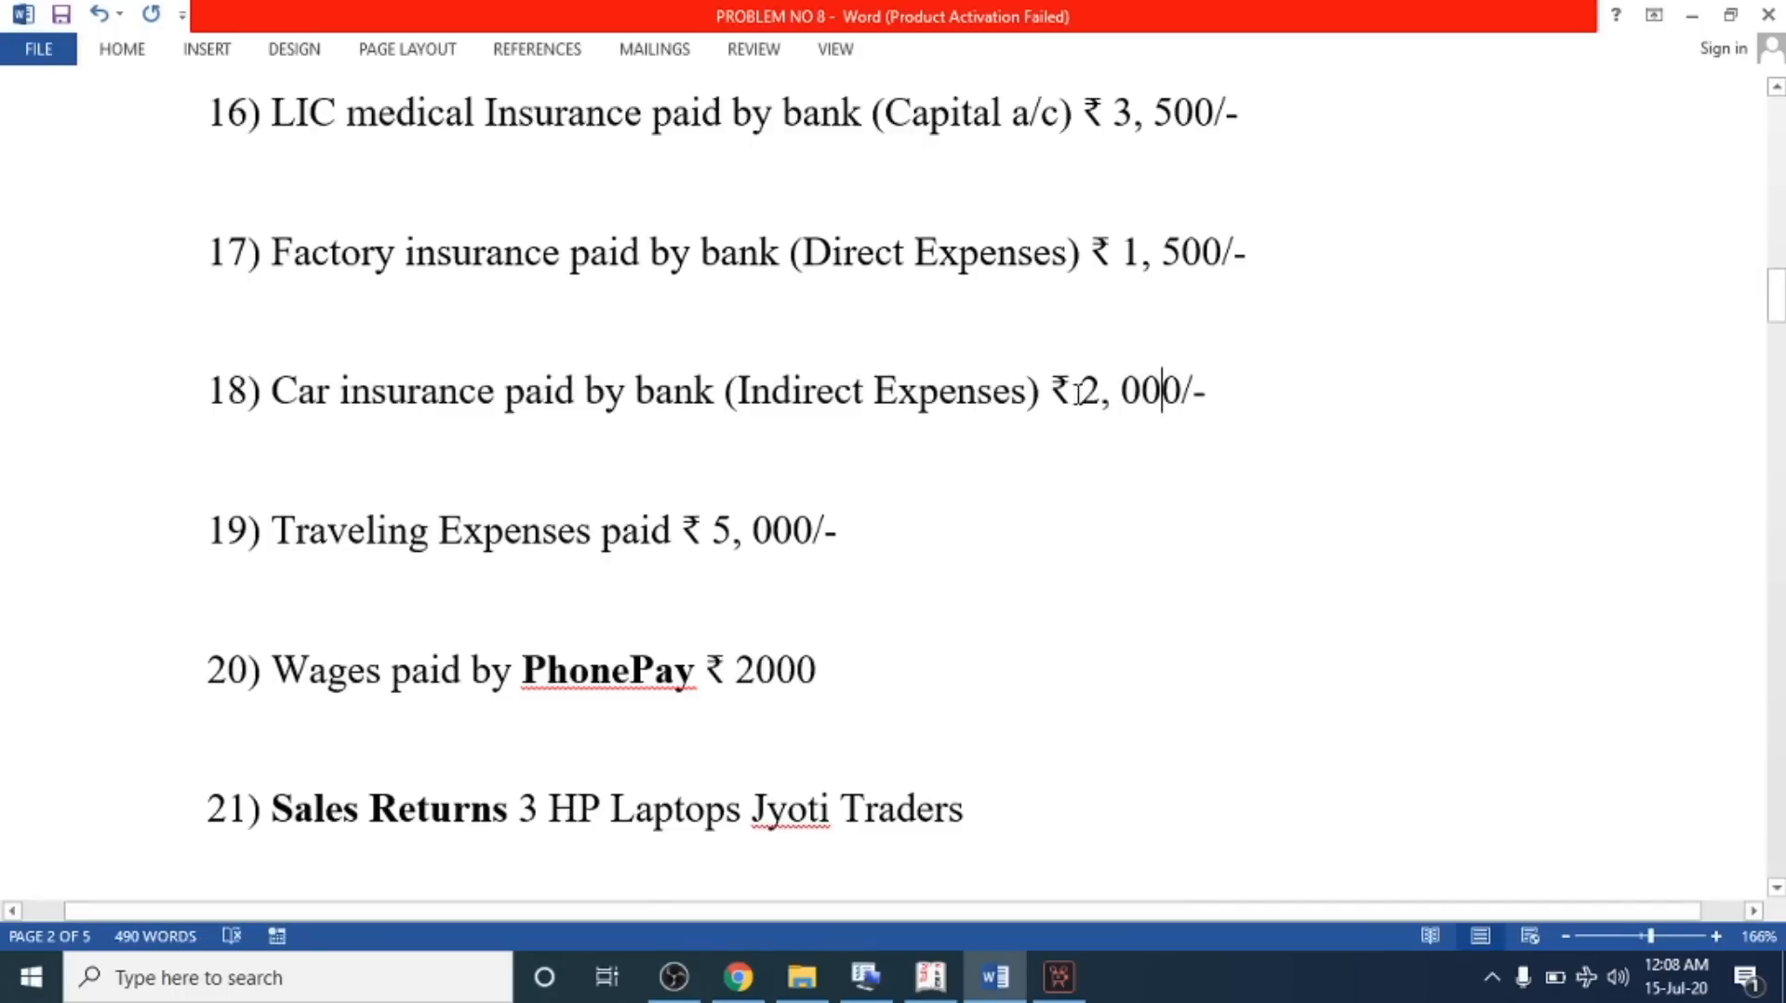
pyautogui.moveTo(1051, 391); pyautogui.dragTo(1191, 398)
pyautogui.hotkey('alt', 'Tab')
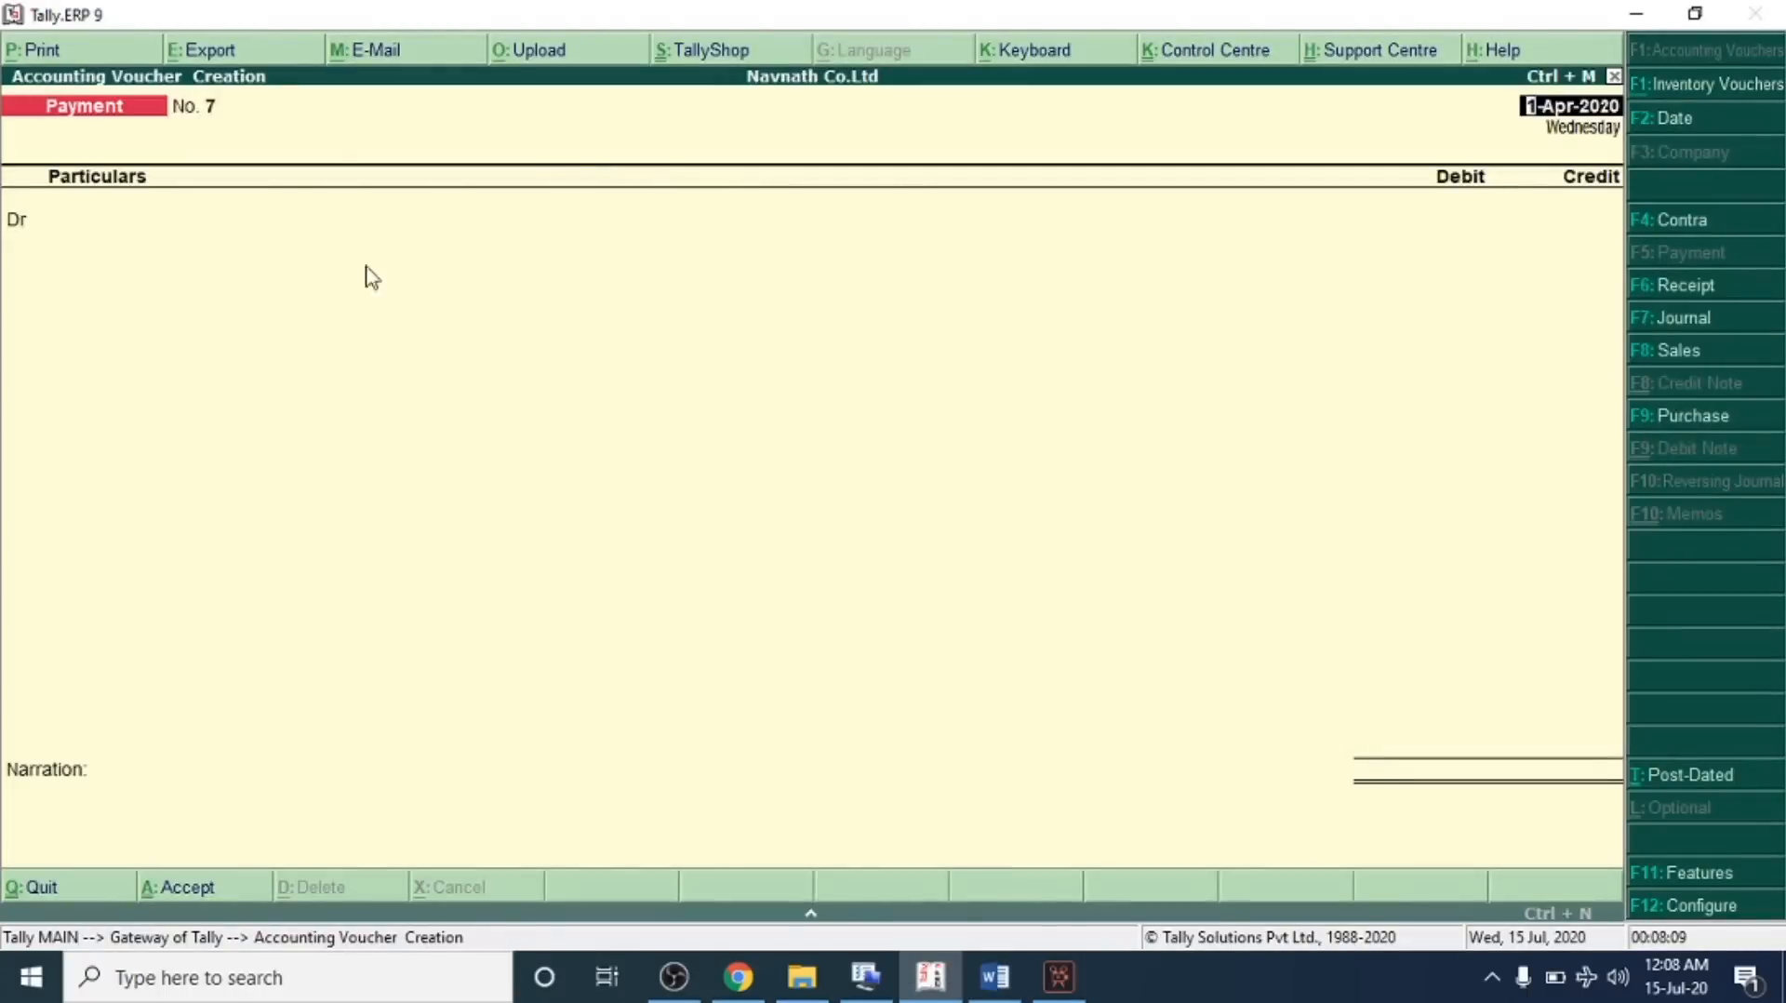
# Create a Car Insurance ledger under Indirect Expenses from the payment voucher's debit line
pyautogui.click(232, 218)
pyautogui.hotkey('alt', 'c')
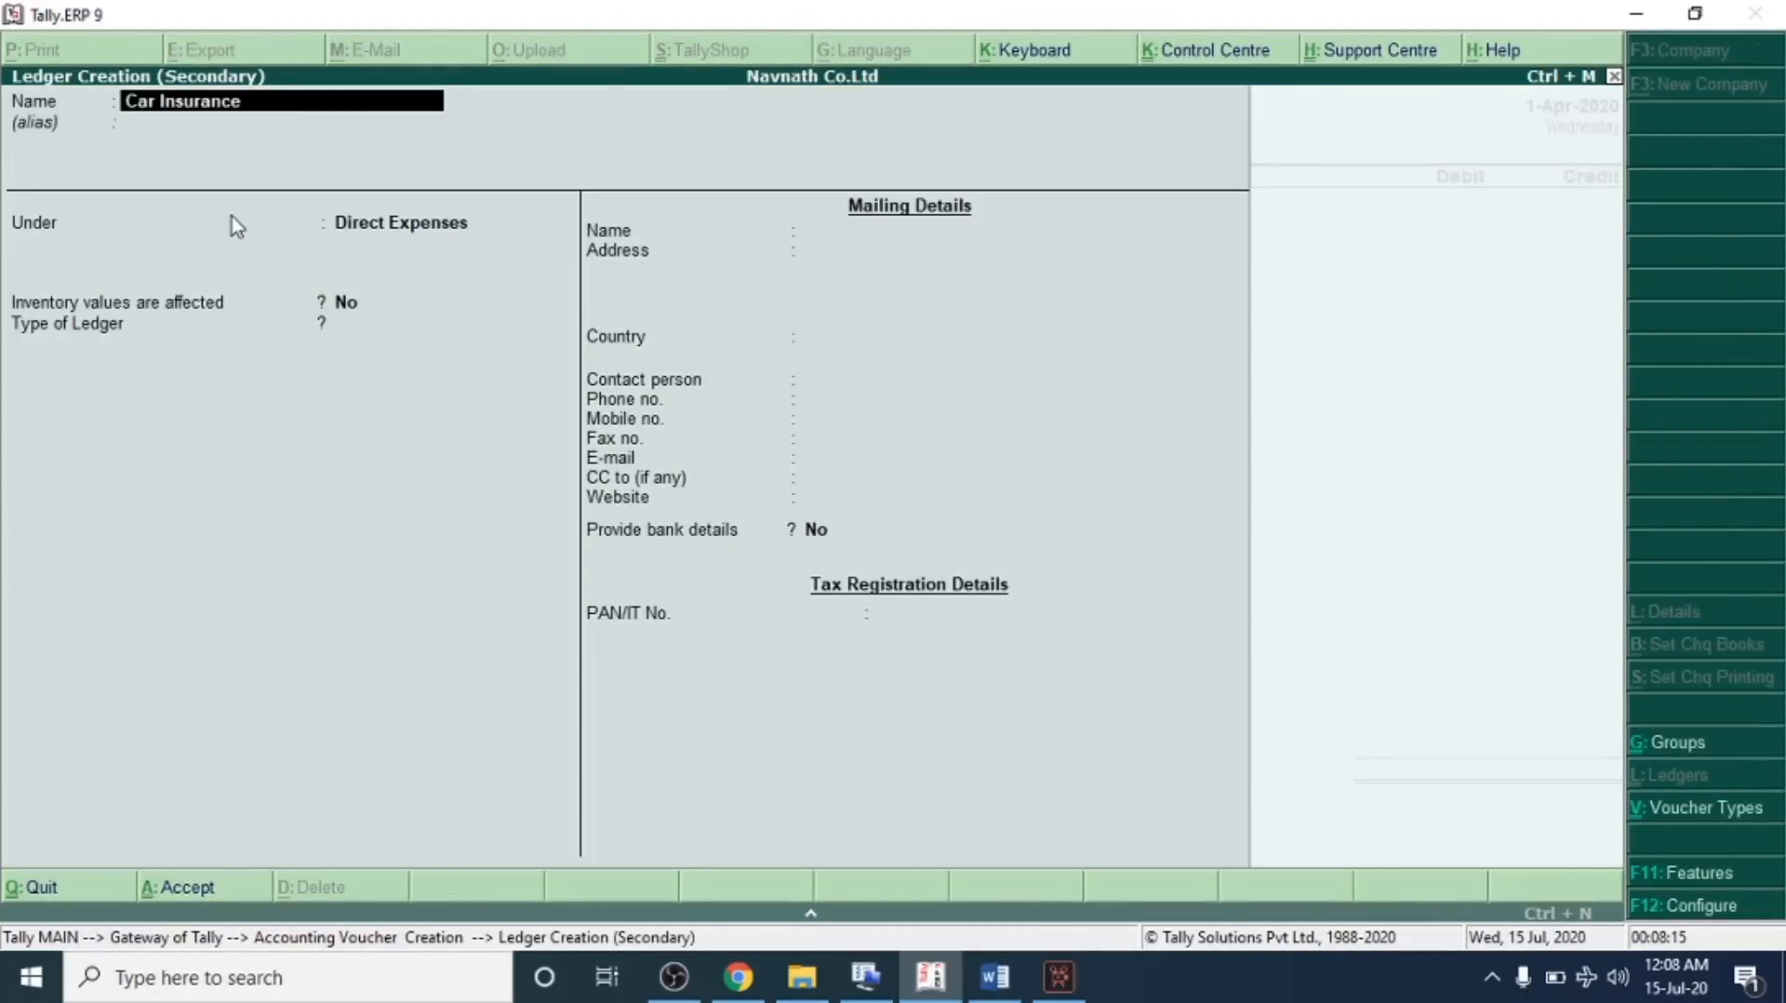
pyautogui.press('Return')
pyautogui.write('Ind')
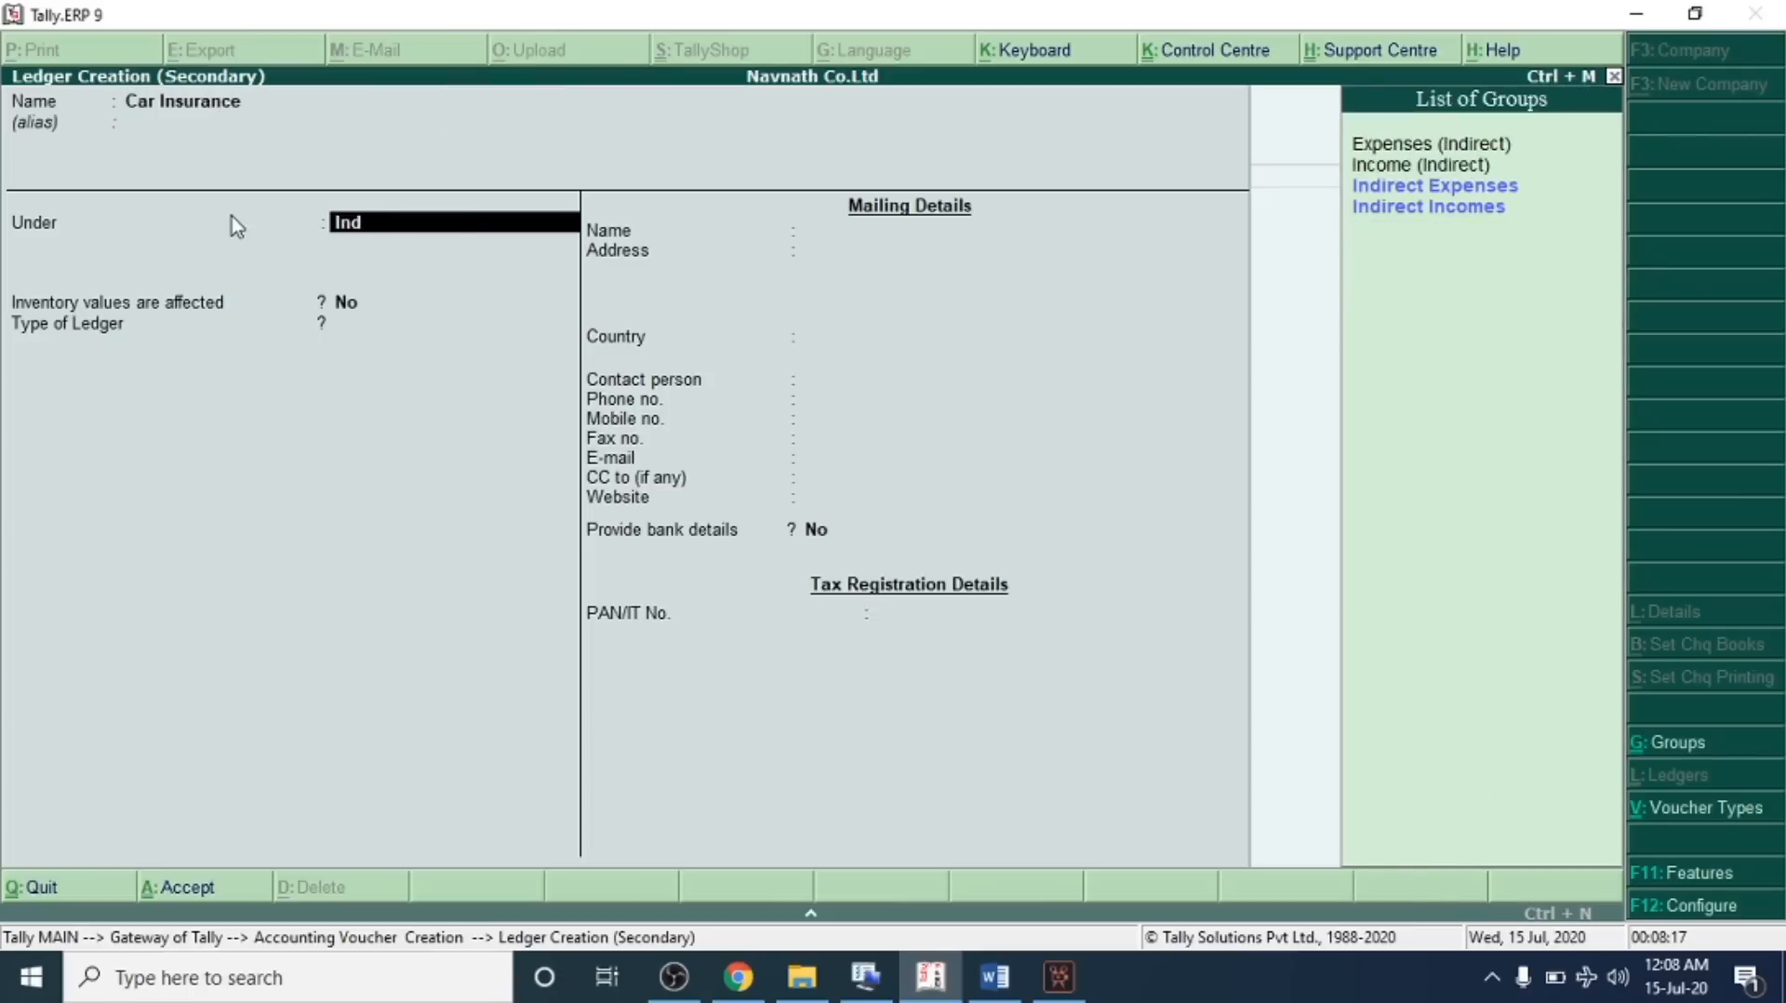
pyautogui.press('Down')
pyautogui.press('Down')
pyautogui.press('Up')
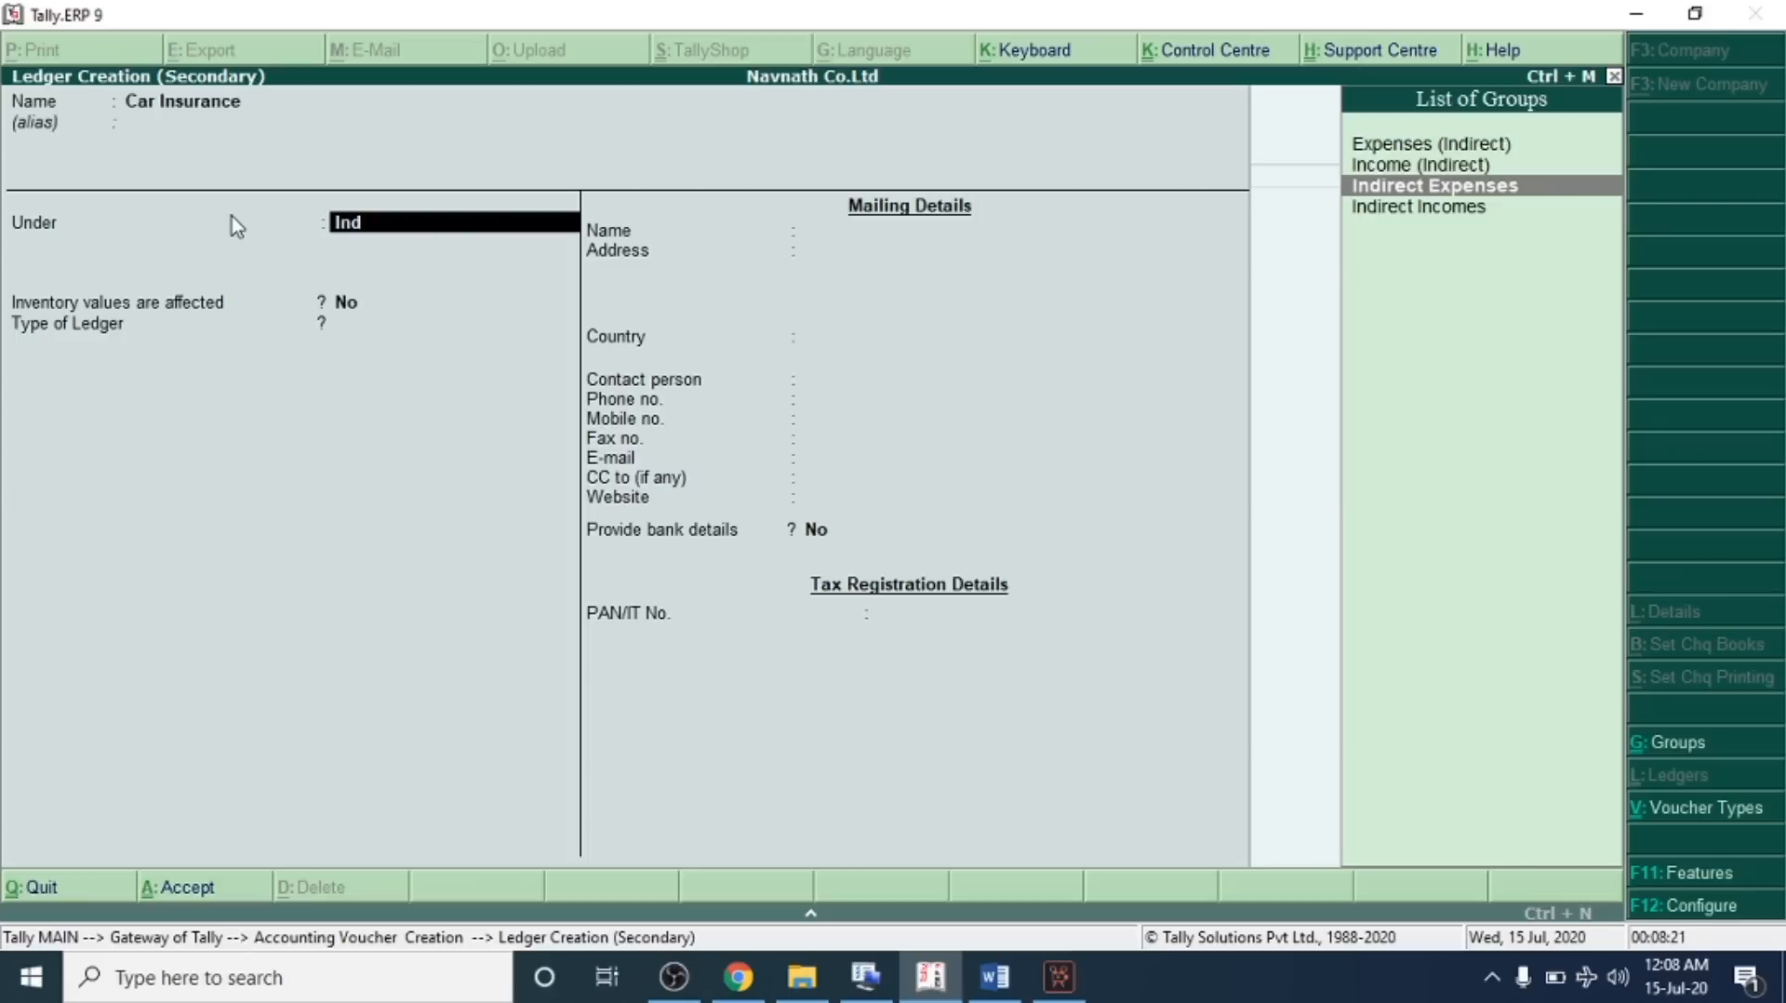
pyautogui.press('Return')
pyautogui.press('Return')
pyautogui.press('Return')
pyautogui.press('Return')
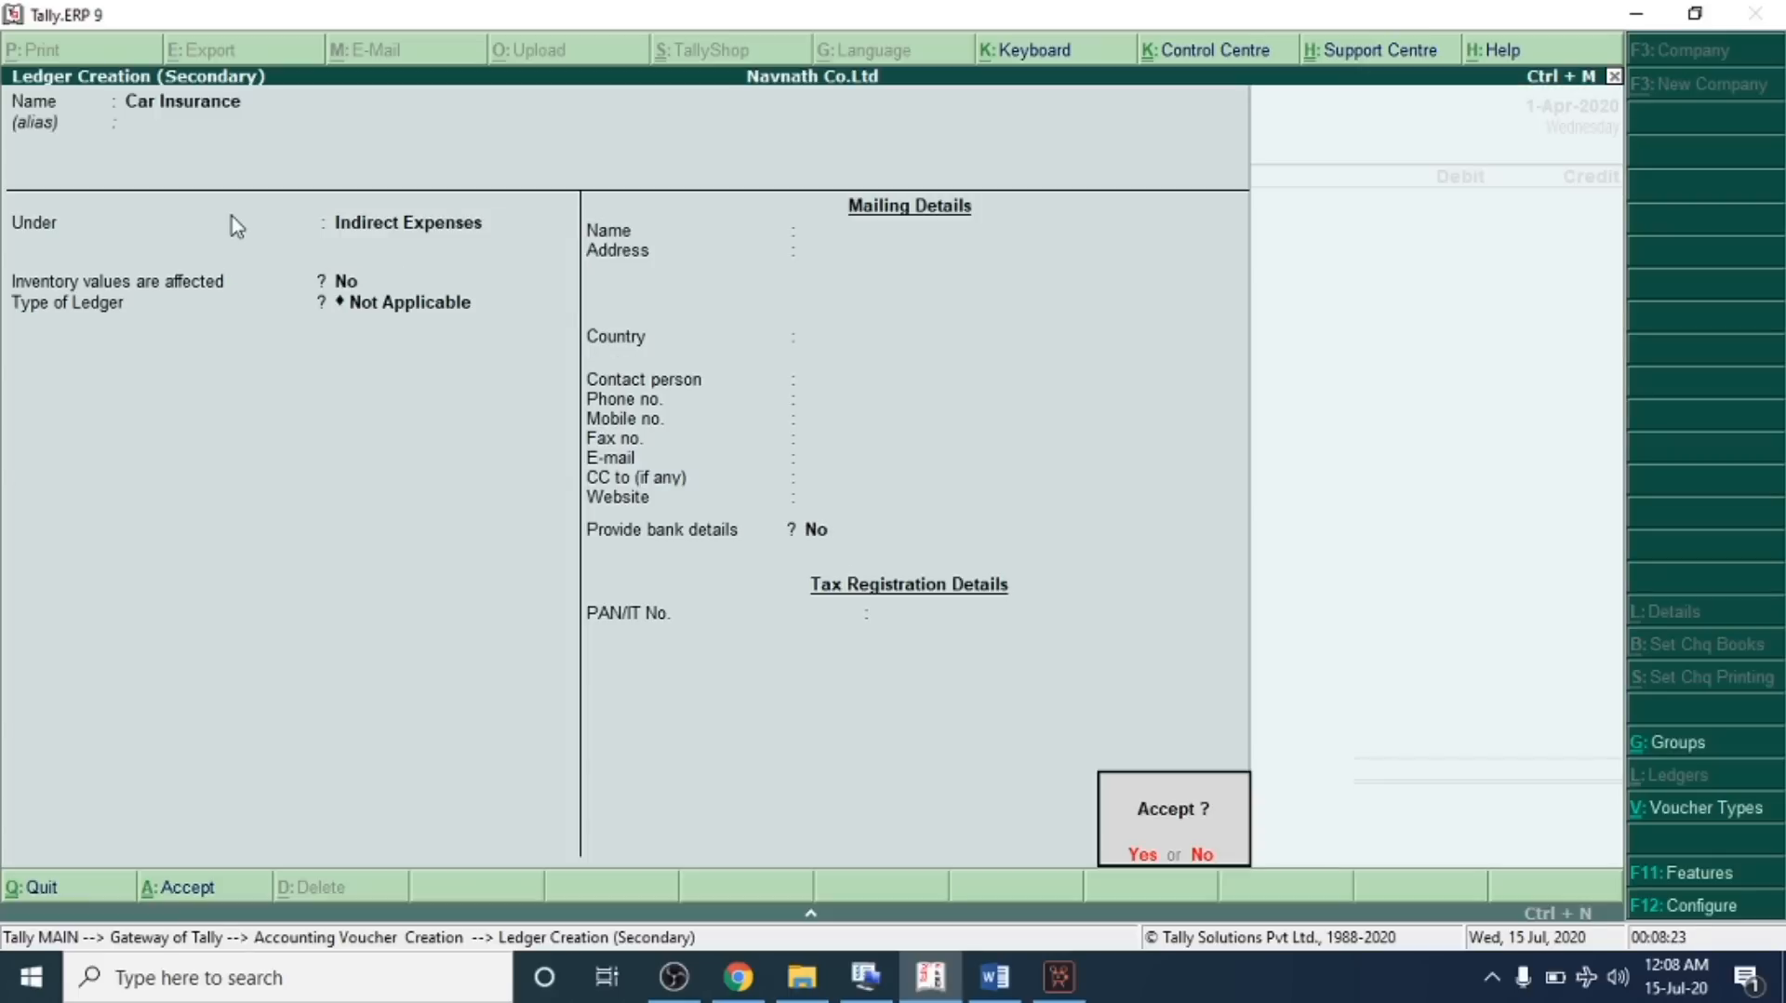
pyautogui.press('Return')
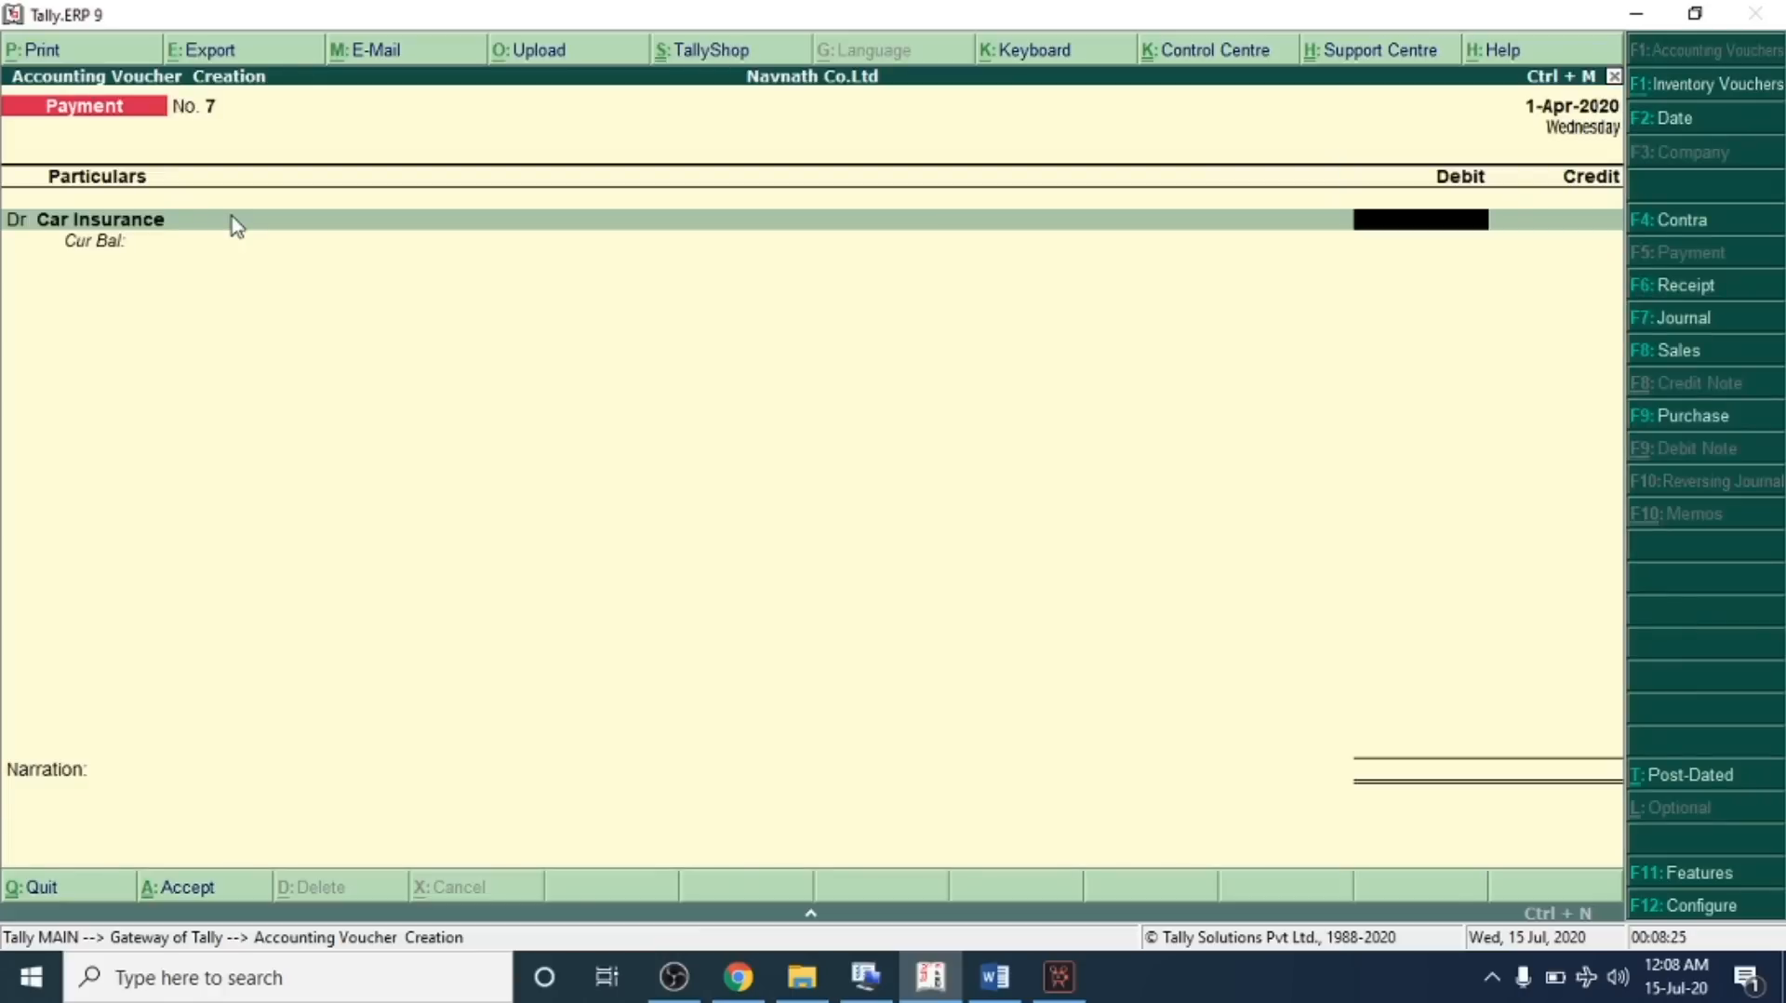
# Debit Car Insurance 2,000, credit SBI Bank, and save the payment voucher
pyautogui.write('2,000')
pyautogui.press('Return')
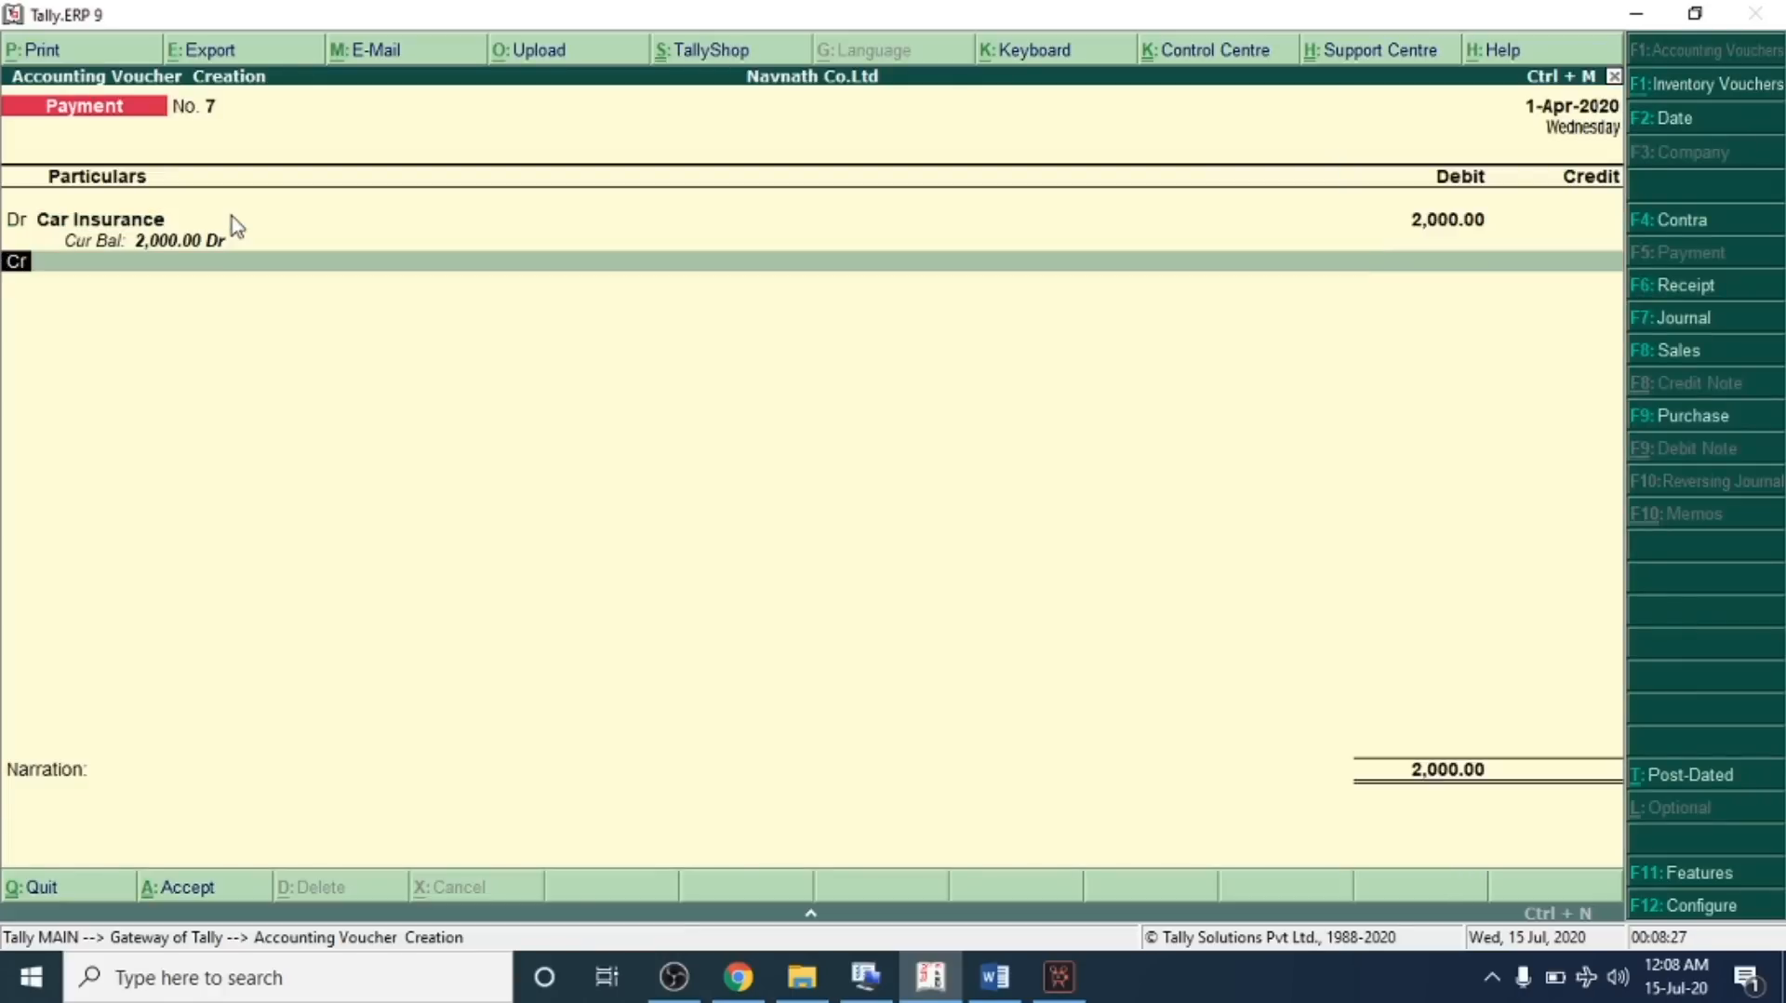
pyautogui.write('ba')
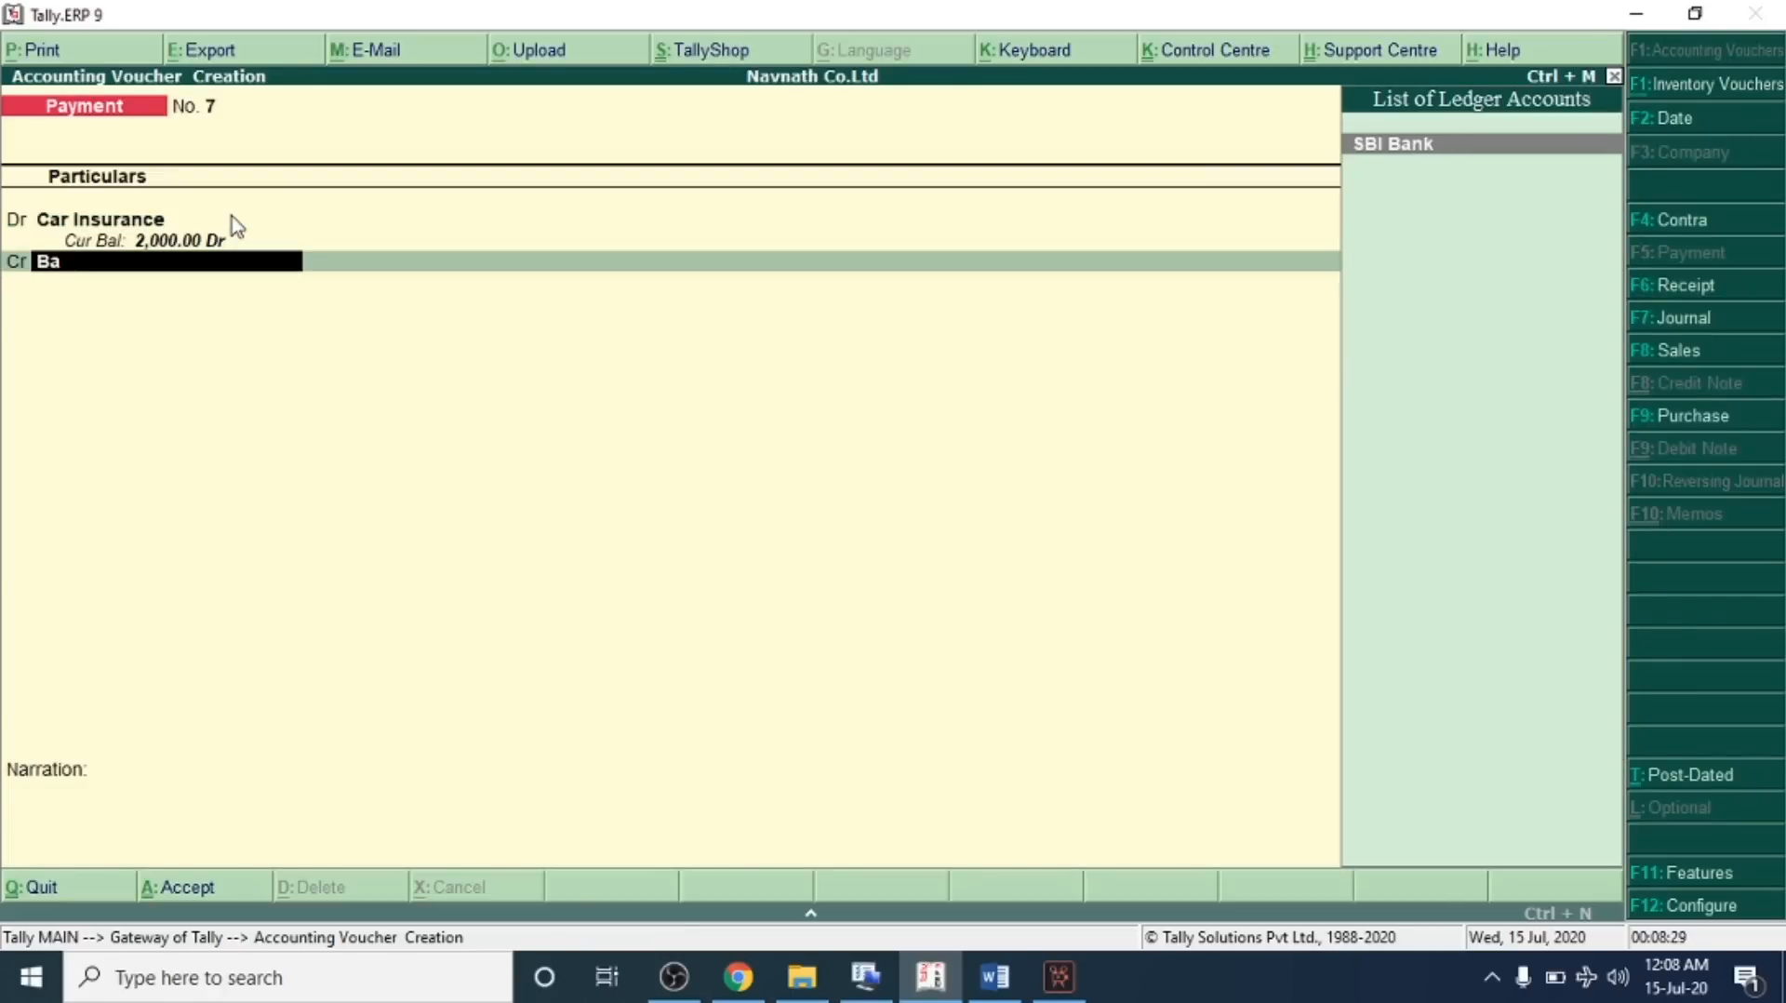
pyautogui.press('Return')
pyautogui.press('Return')
pyautogui.press('Return')
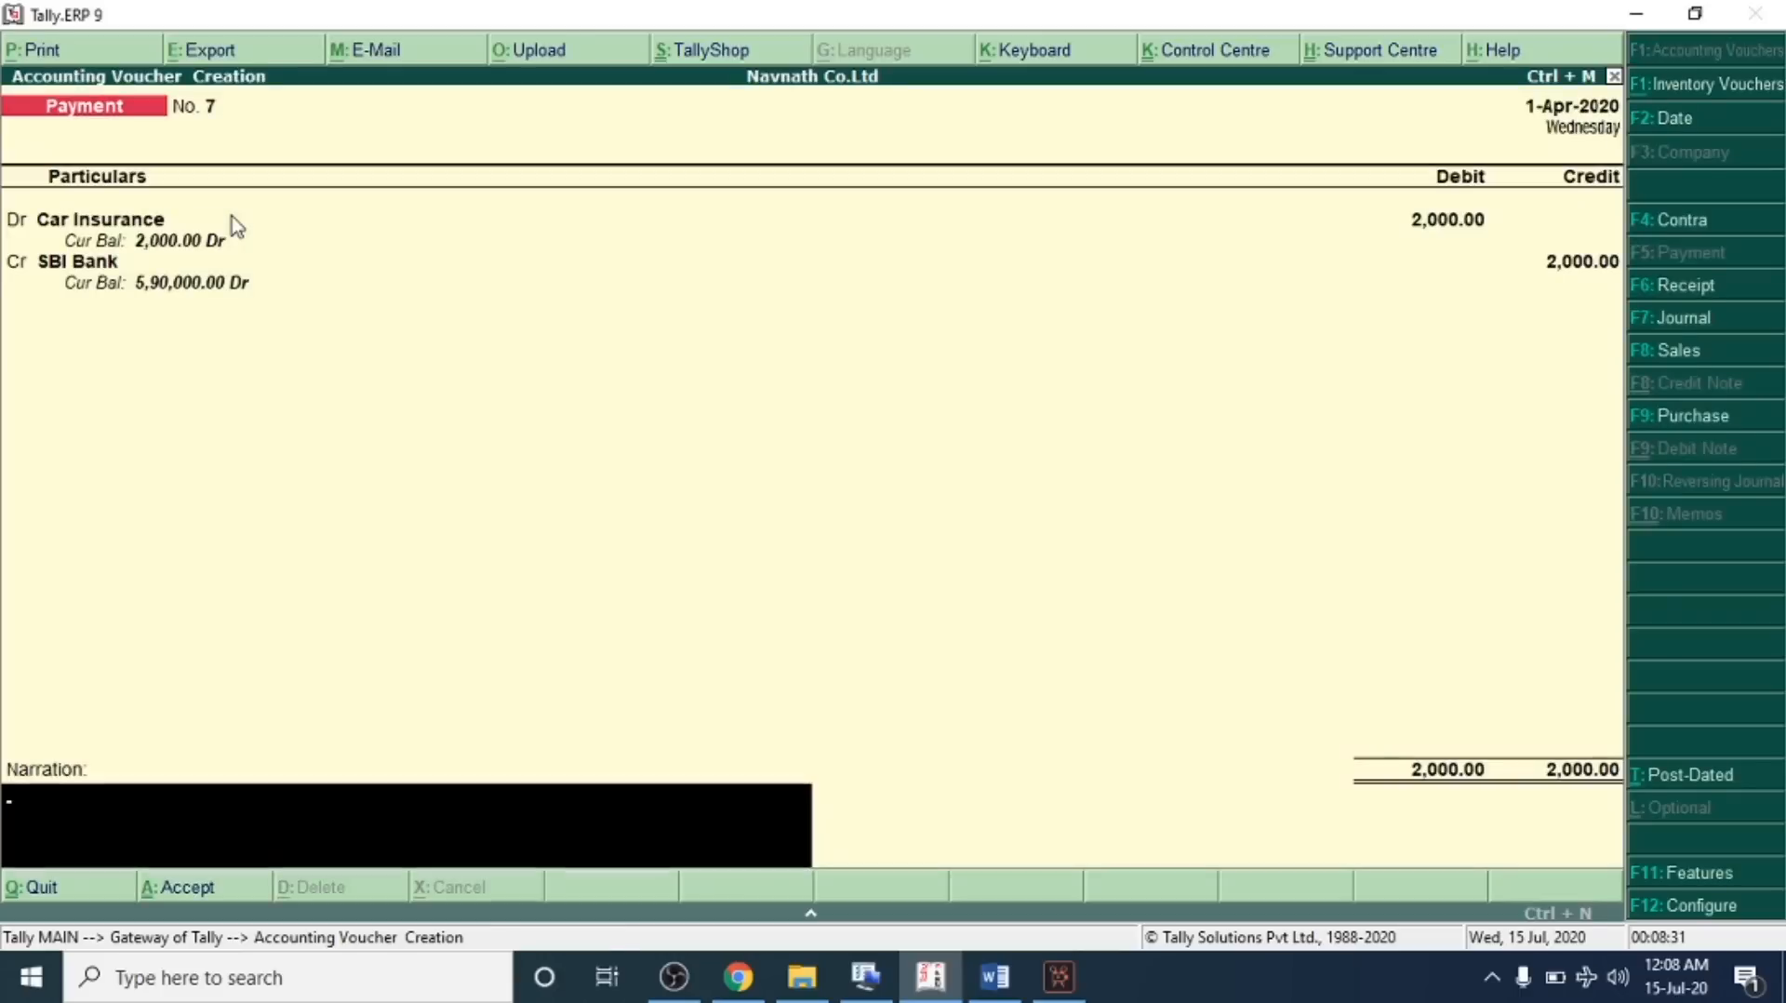
pyautogui.press('Return')
# Check transaction 19 on traveling expenses paid in the problem sheet
pyautogui.hotkey('alt', 'Tab')
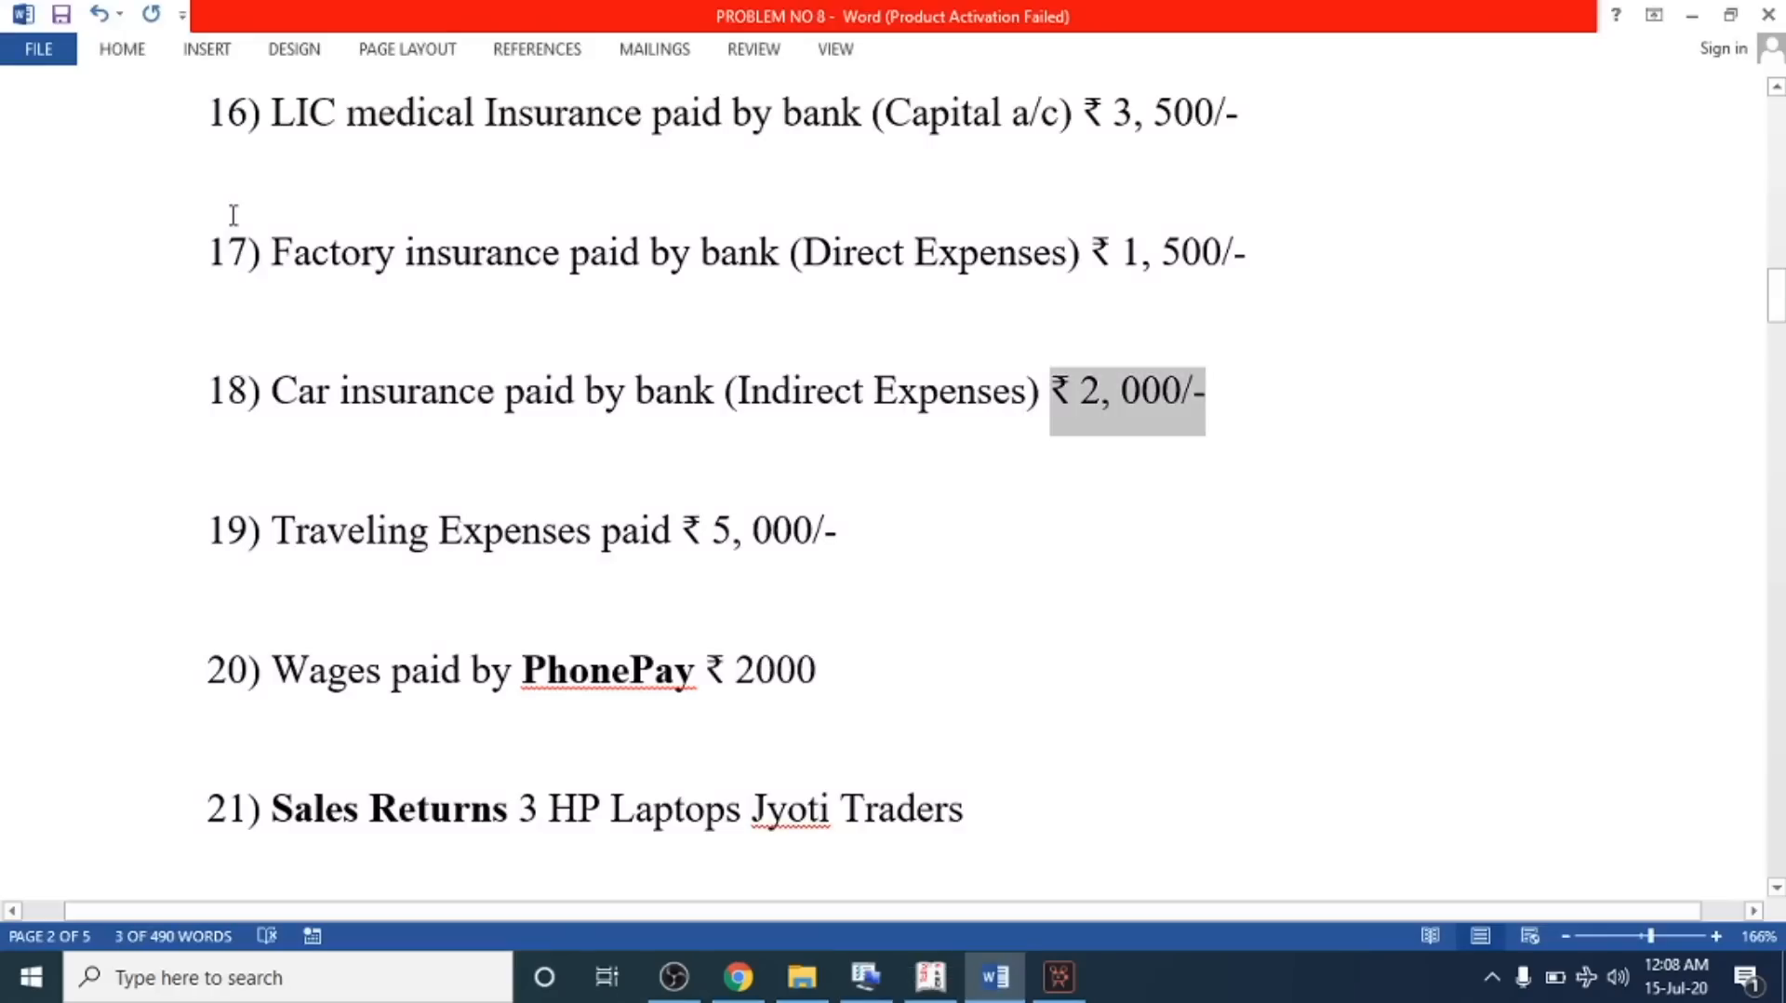
pyautogui.scroll(-1, 389, 443)
pyautogui.moveTo(267, 425); pyautogui.dragTo(837, 432)
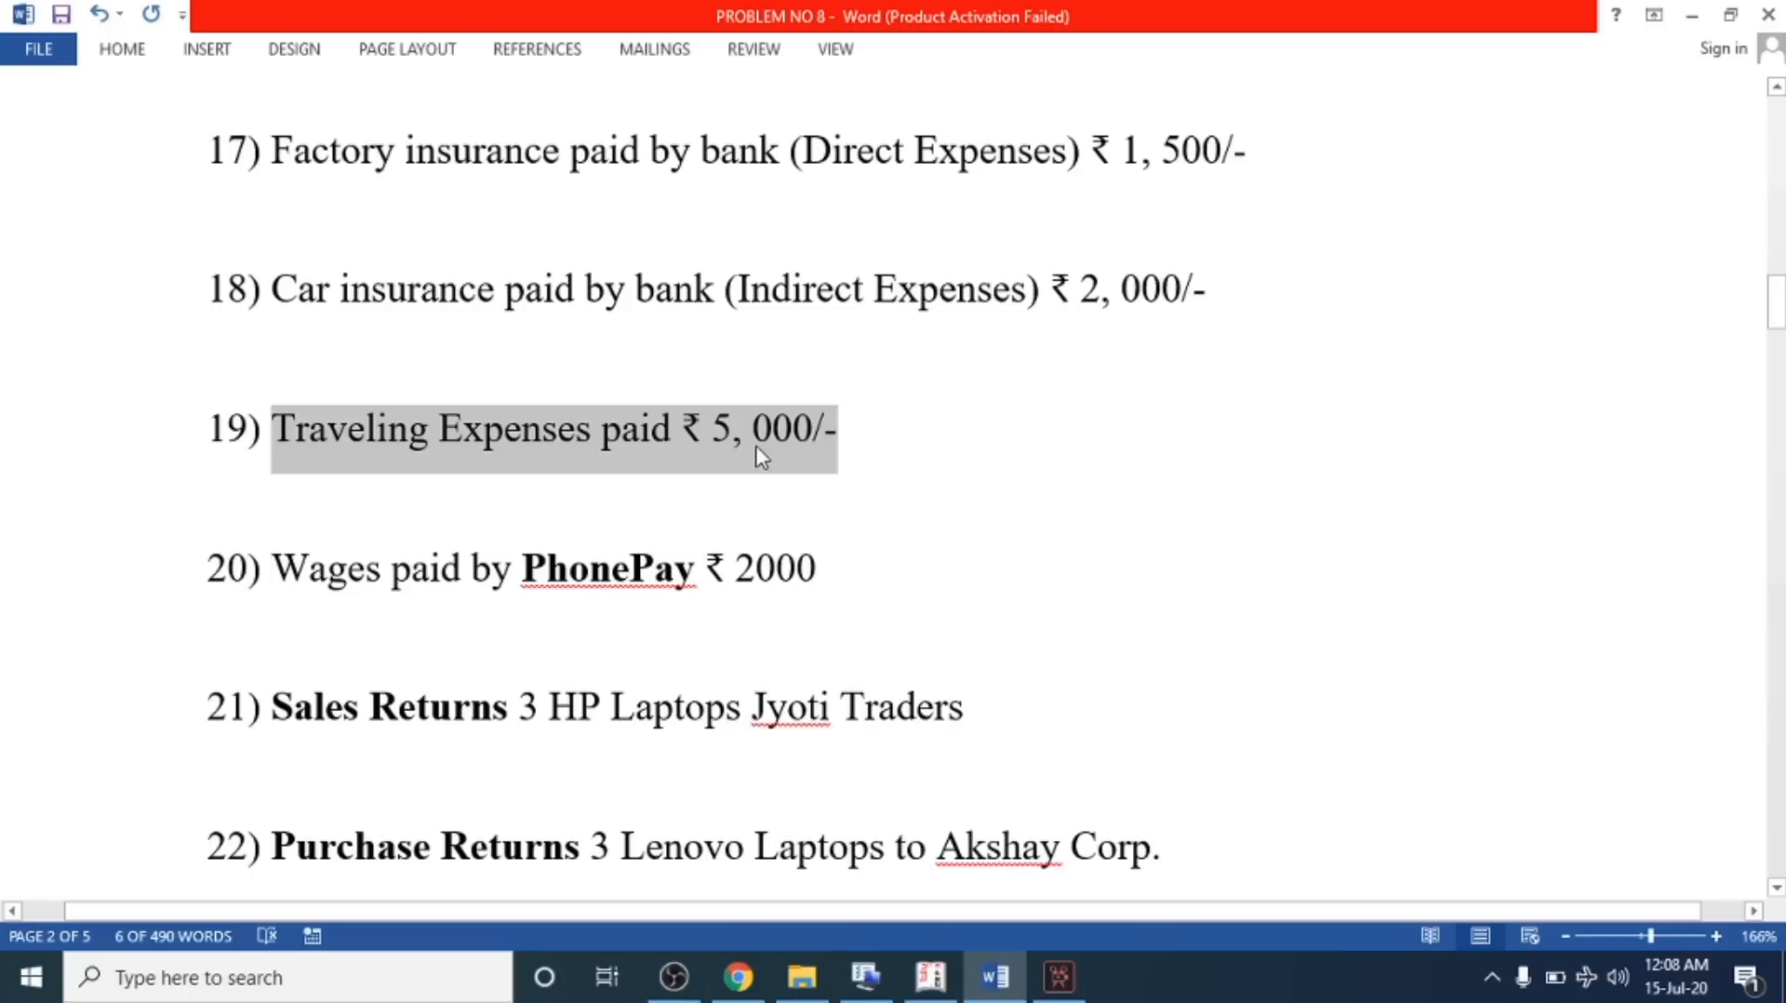
pyautogui.click(793, 430)
pyautogui.moveTo(707, 428); pyautogui.dragTo(837, 429)
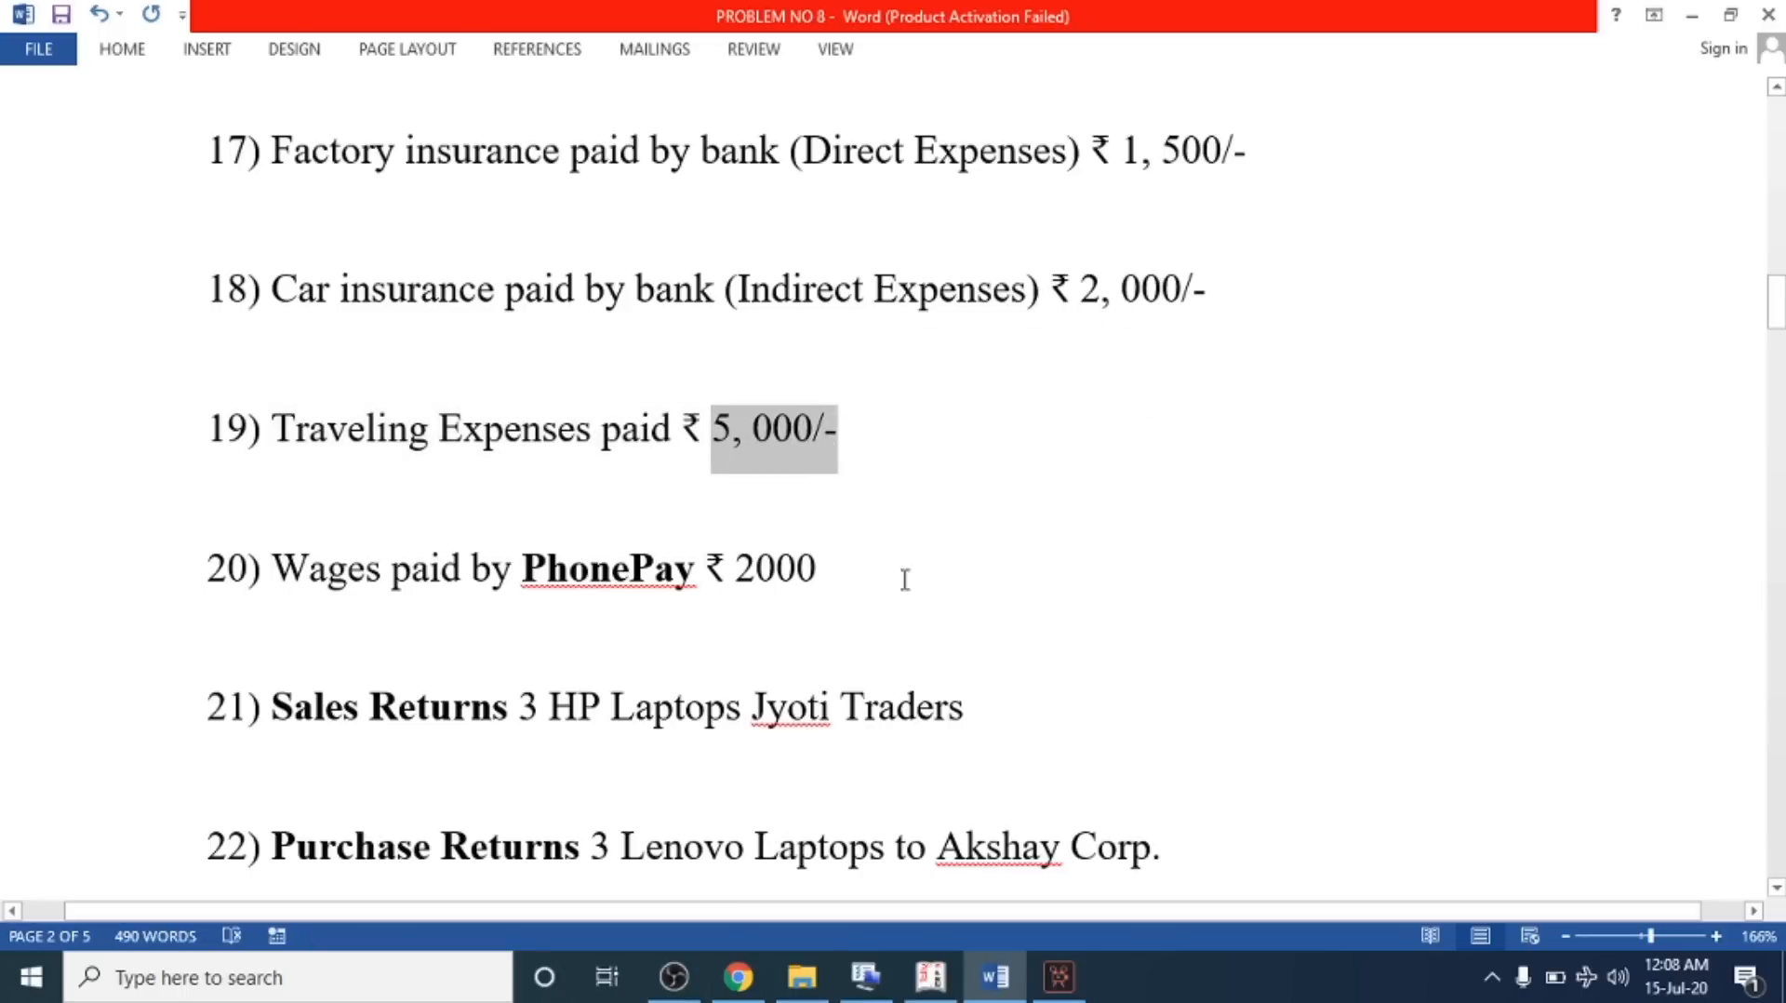
pyautogui.hotkey('alt', 'Tab')
# Create a Traveling Expenses ledger under Indirect Expenses and select it as the payment voucher's debit
pyautogui.press('Return')
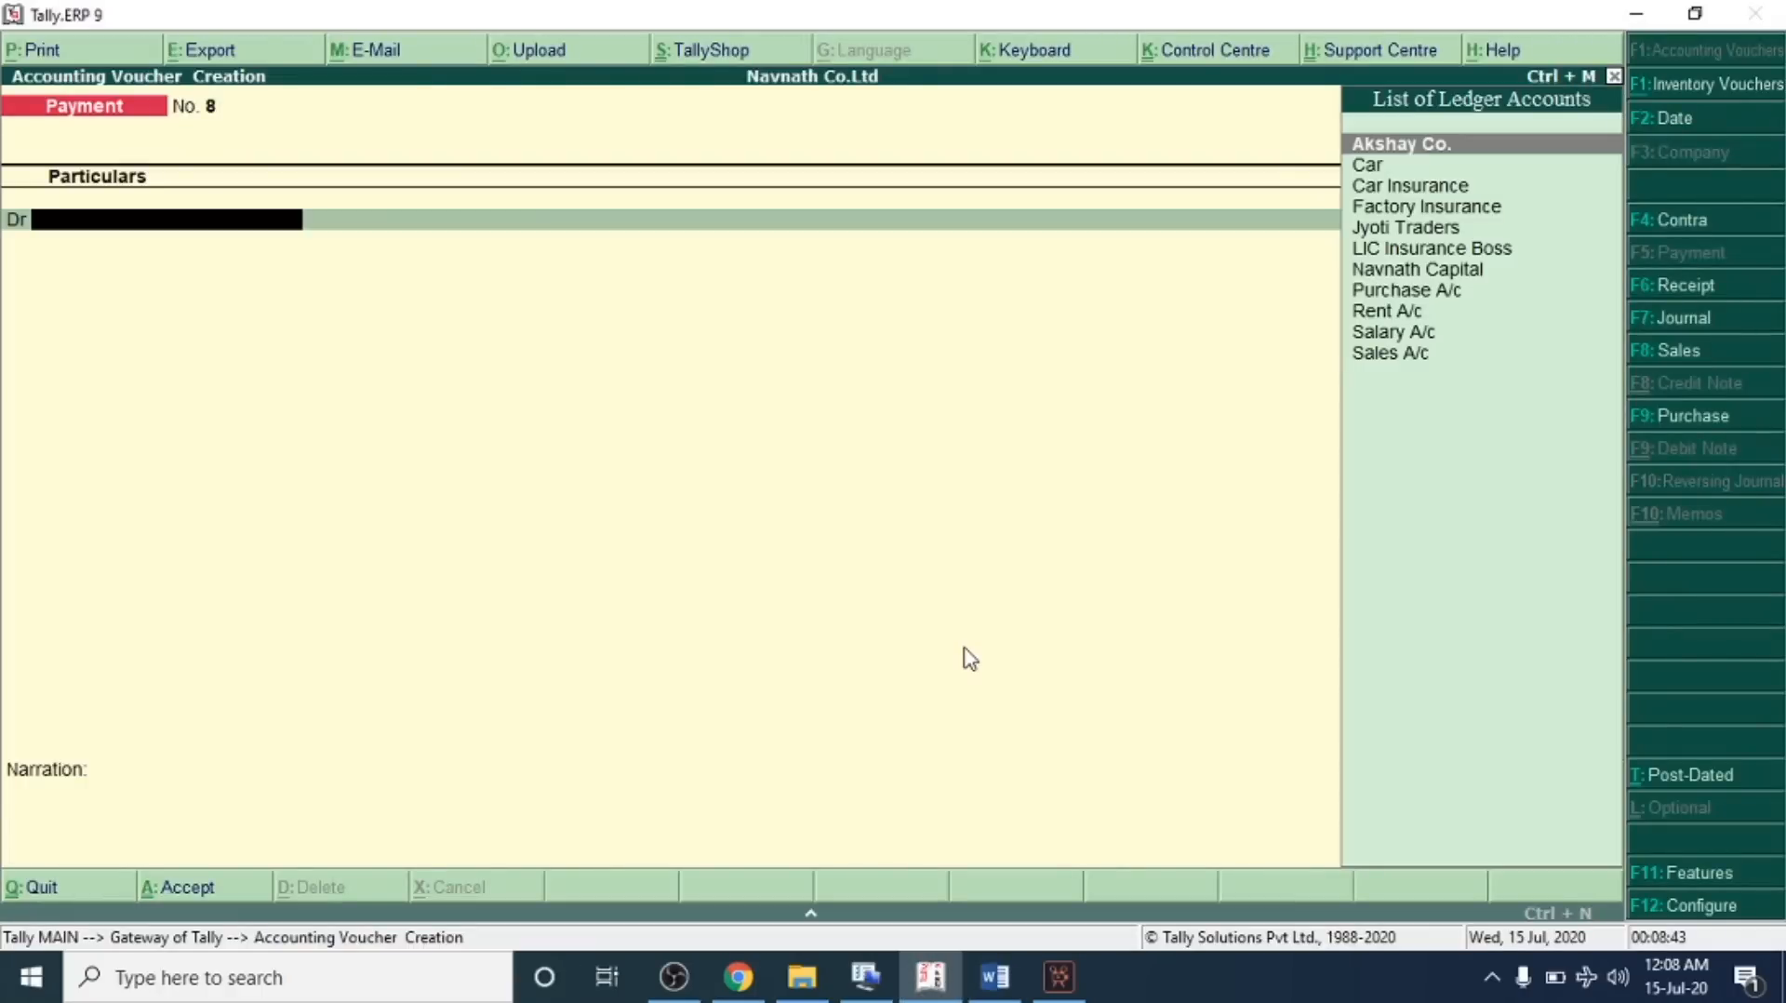
pyautogui.hotkey('alt', 'c')
pyautogui.write('Traveling E')
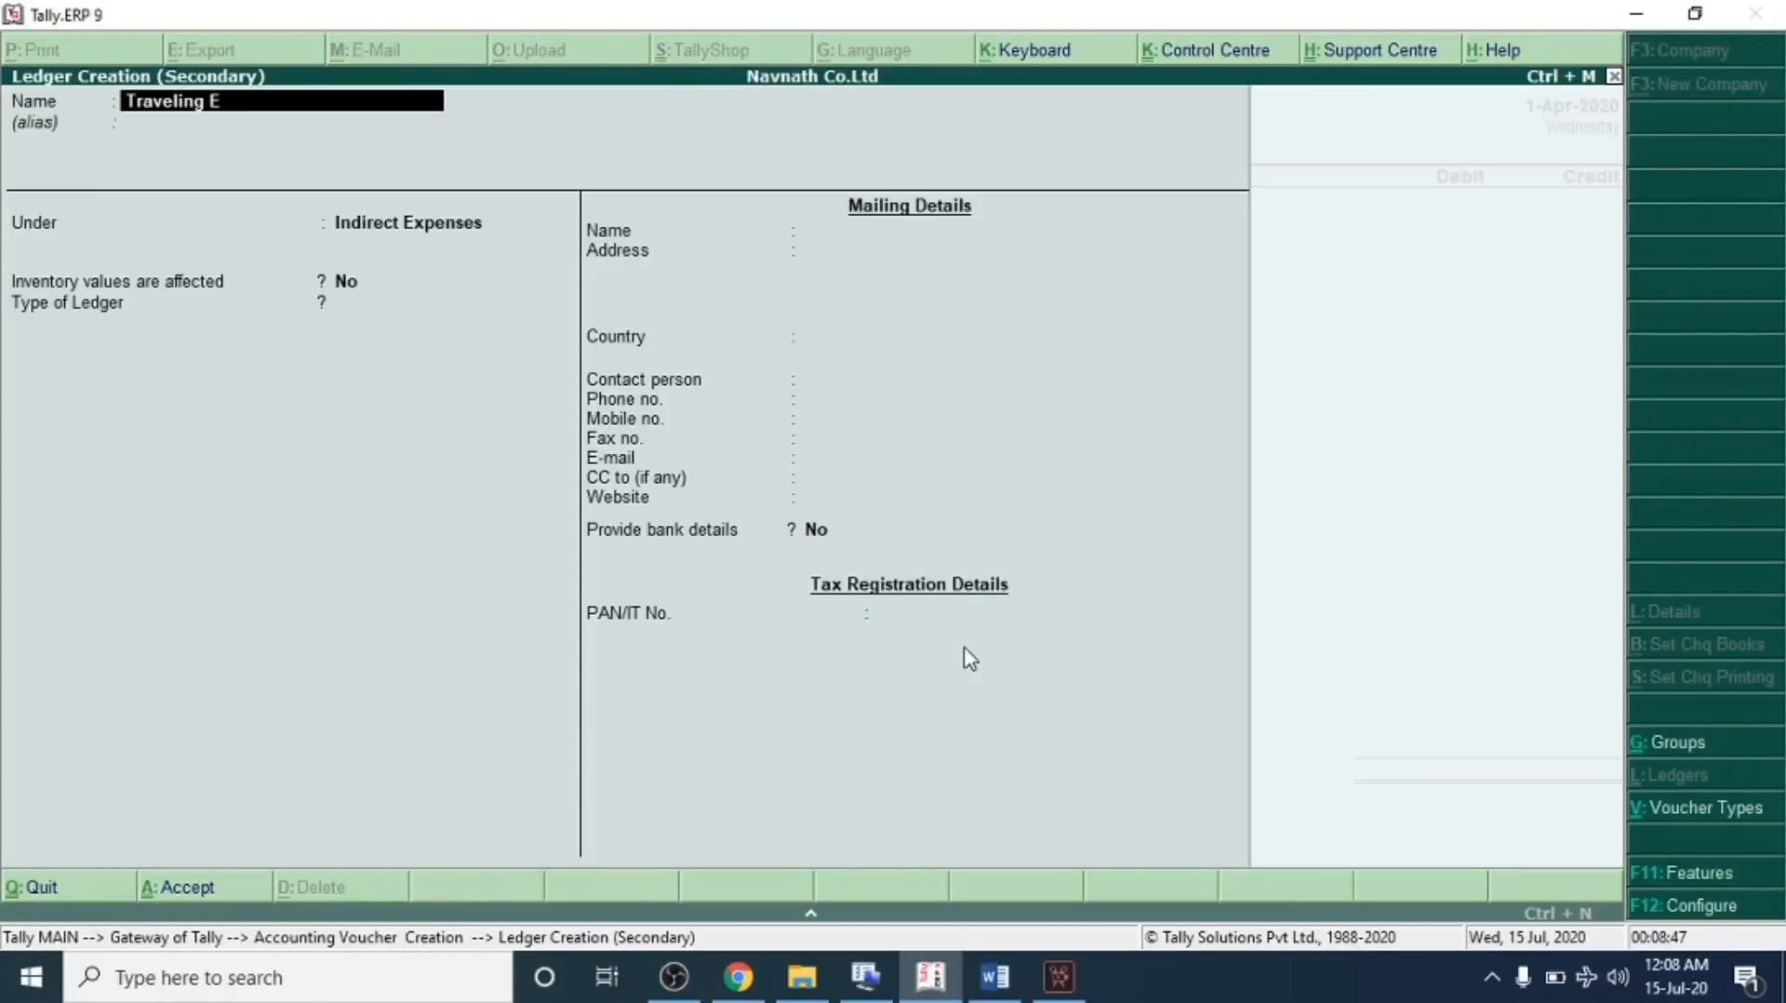
pyautogui.write('xpenses')
pyautogui.press('Return')
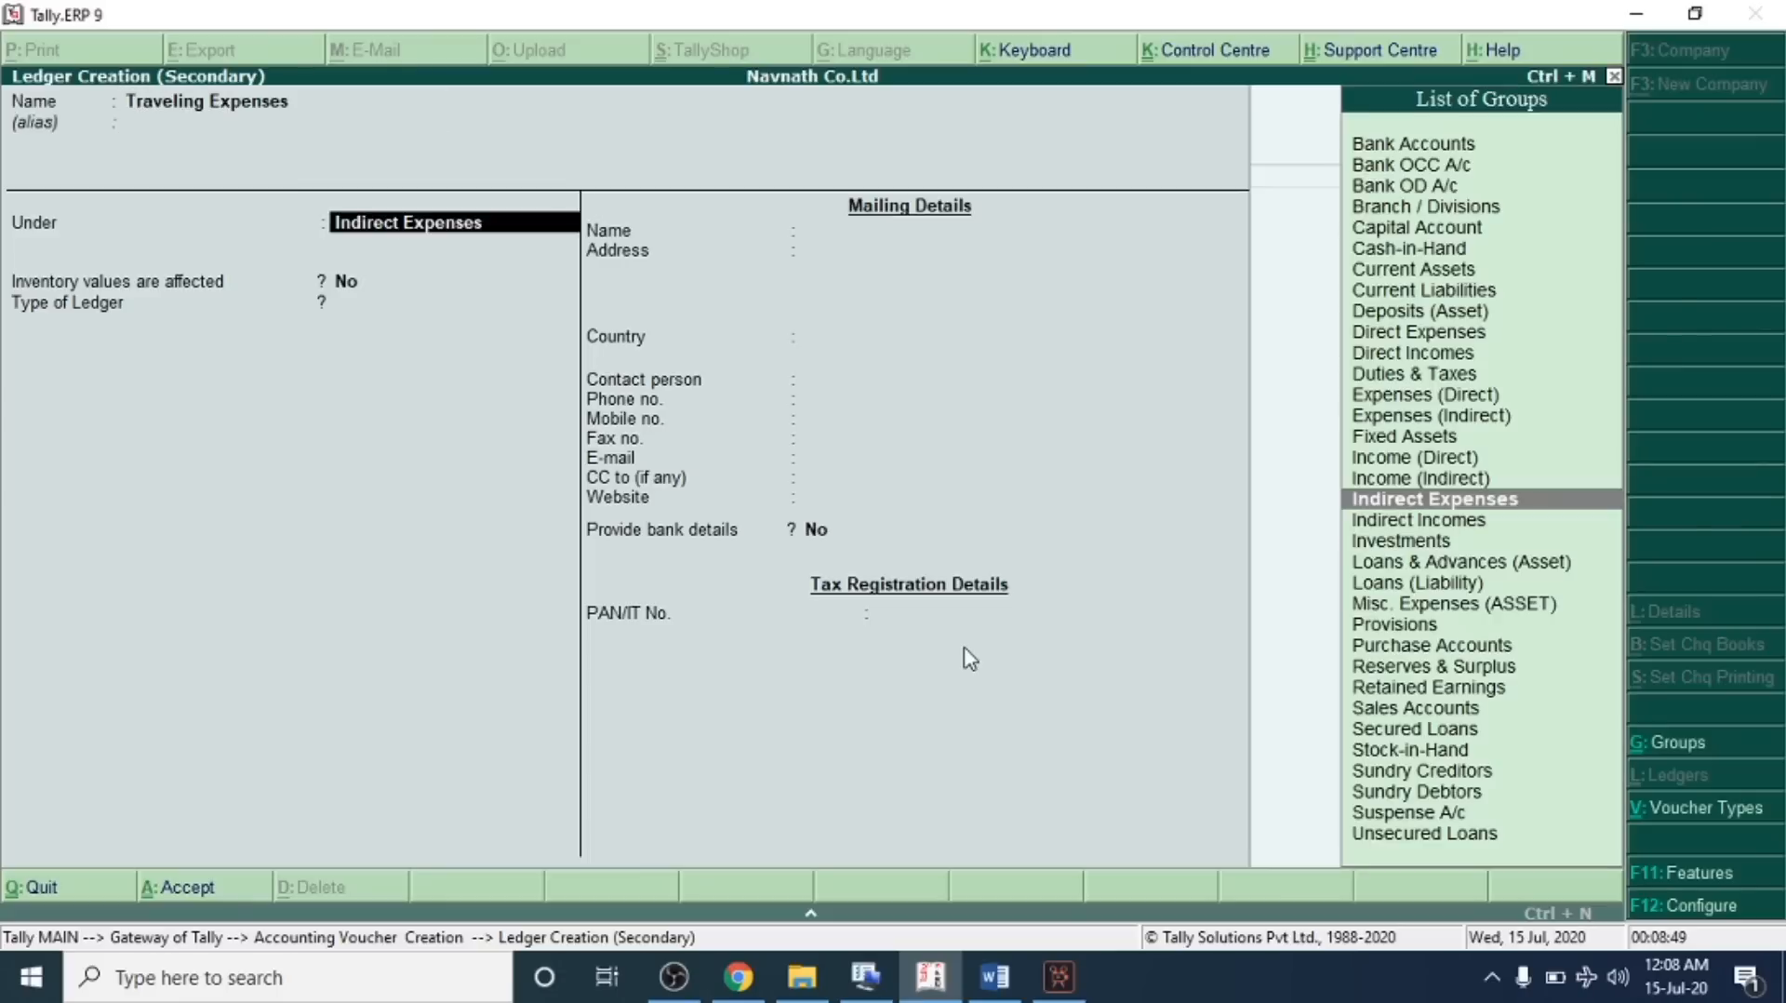
pyautogui.hotkey('ctrl', 'a')
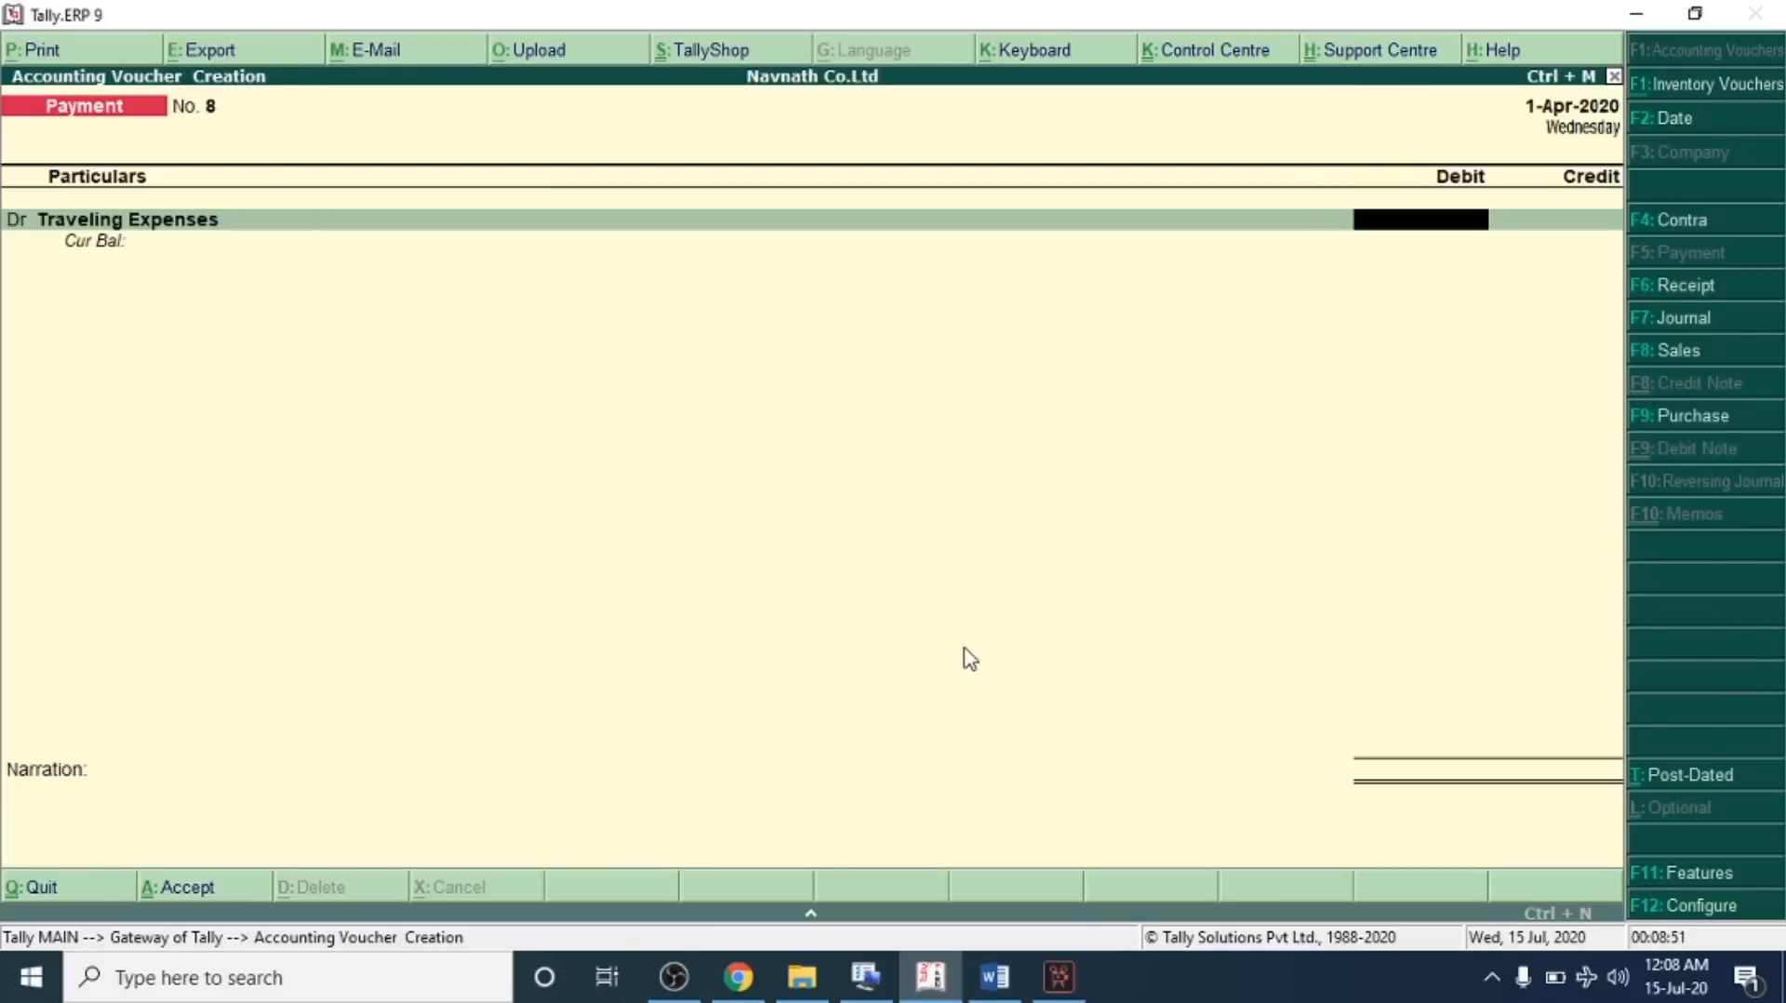
# Debit Traveling Expenses 5,000, credit Cash, and save the payment voucher
pyautogui.write('5000')
pyautogui.press('Return')
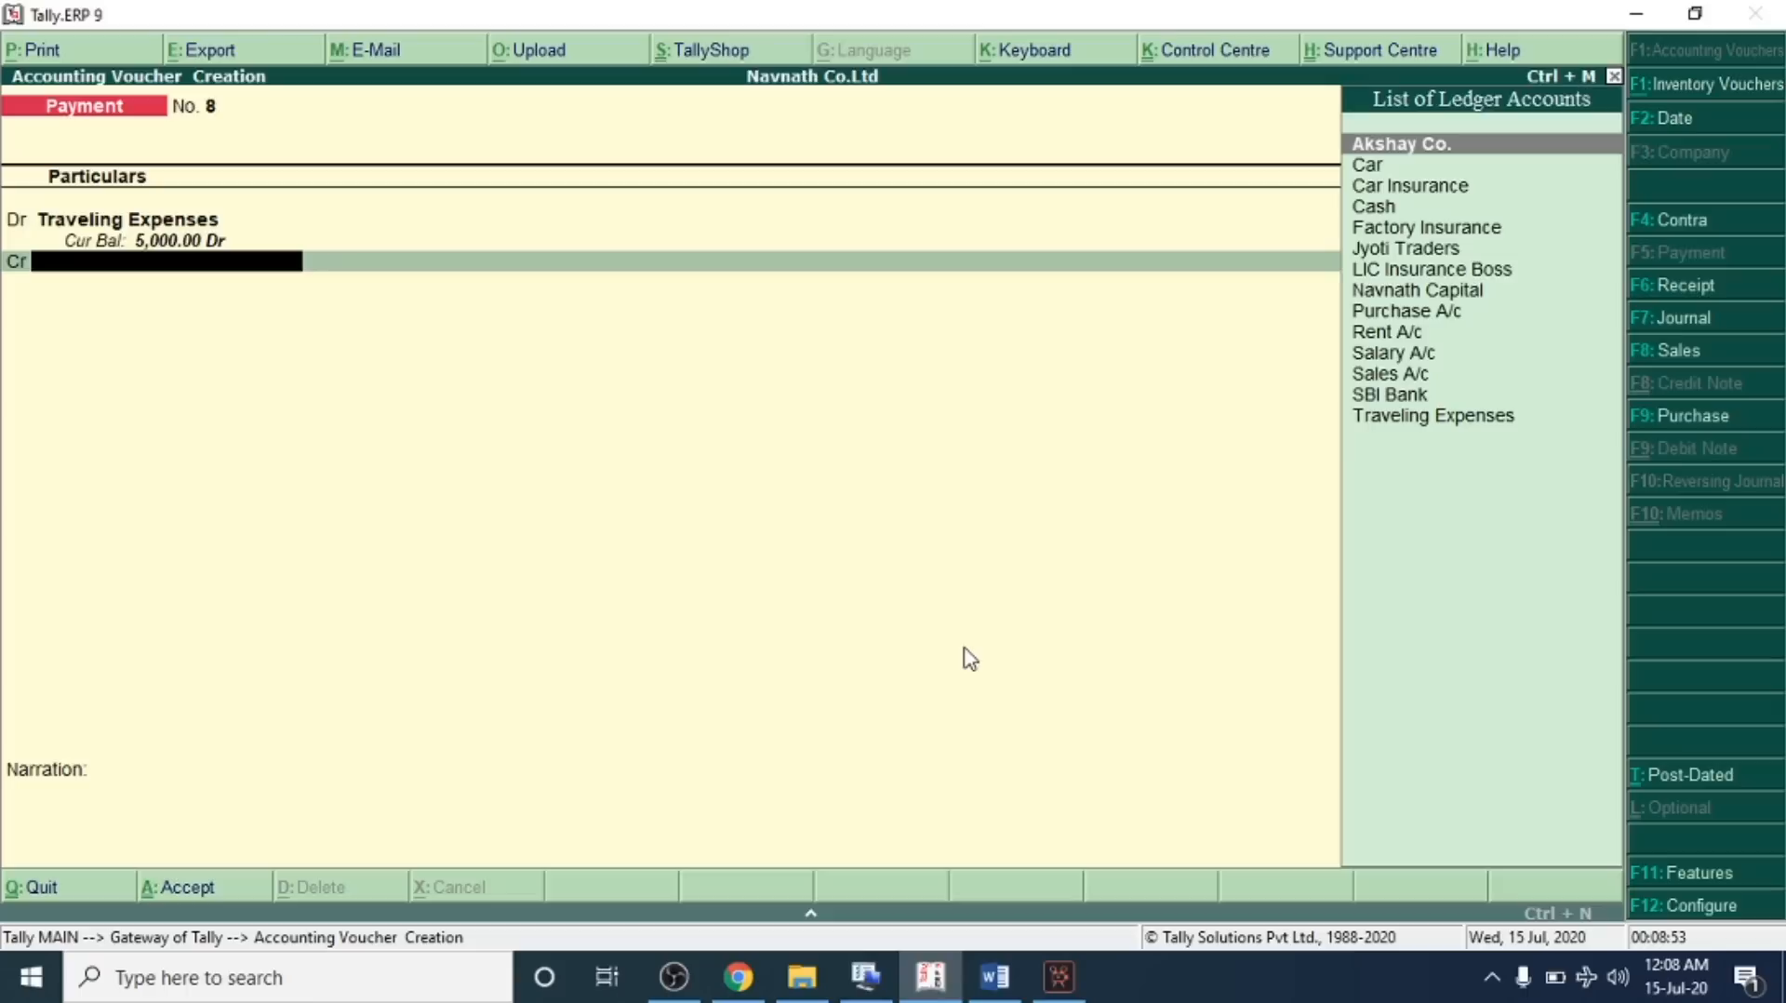
pyautogui.press('Down')
pyautogui.press('Down')
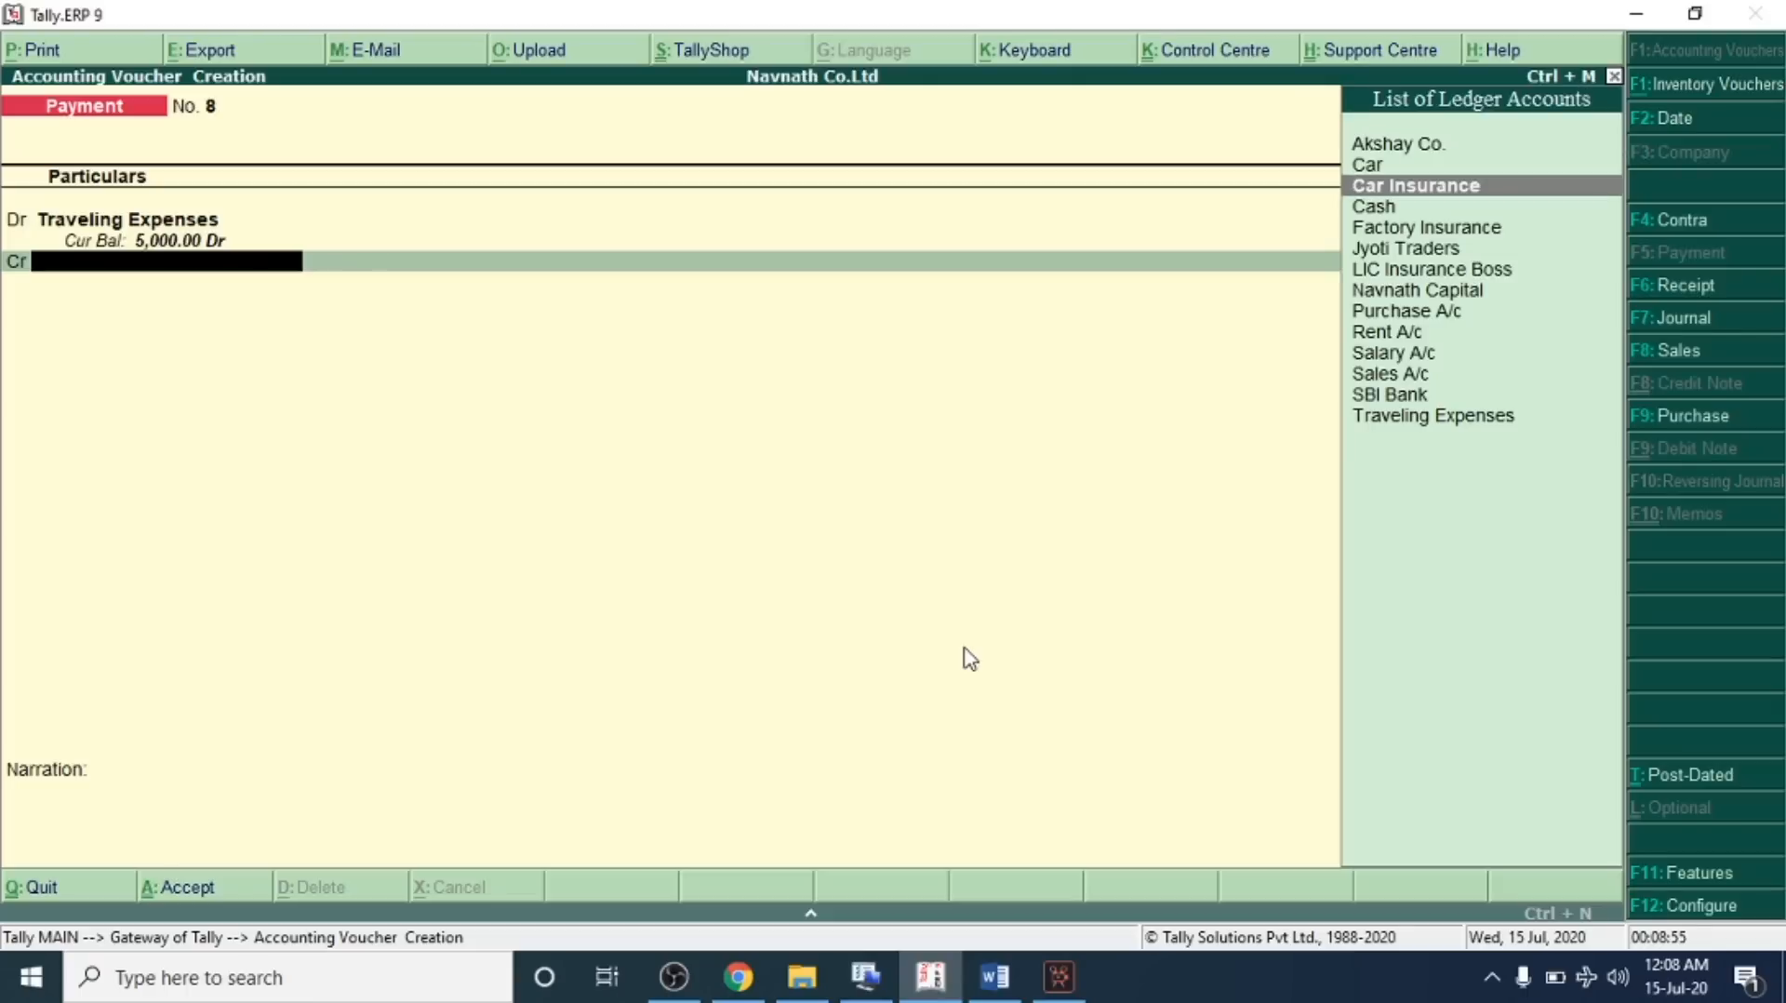
pyautogui.press('Down')
pyautogui.press('Return')
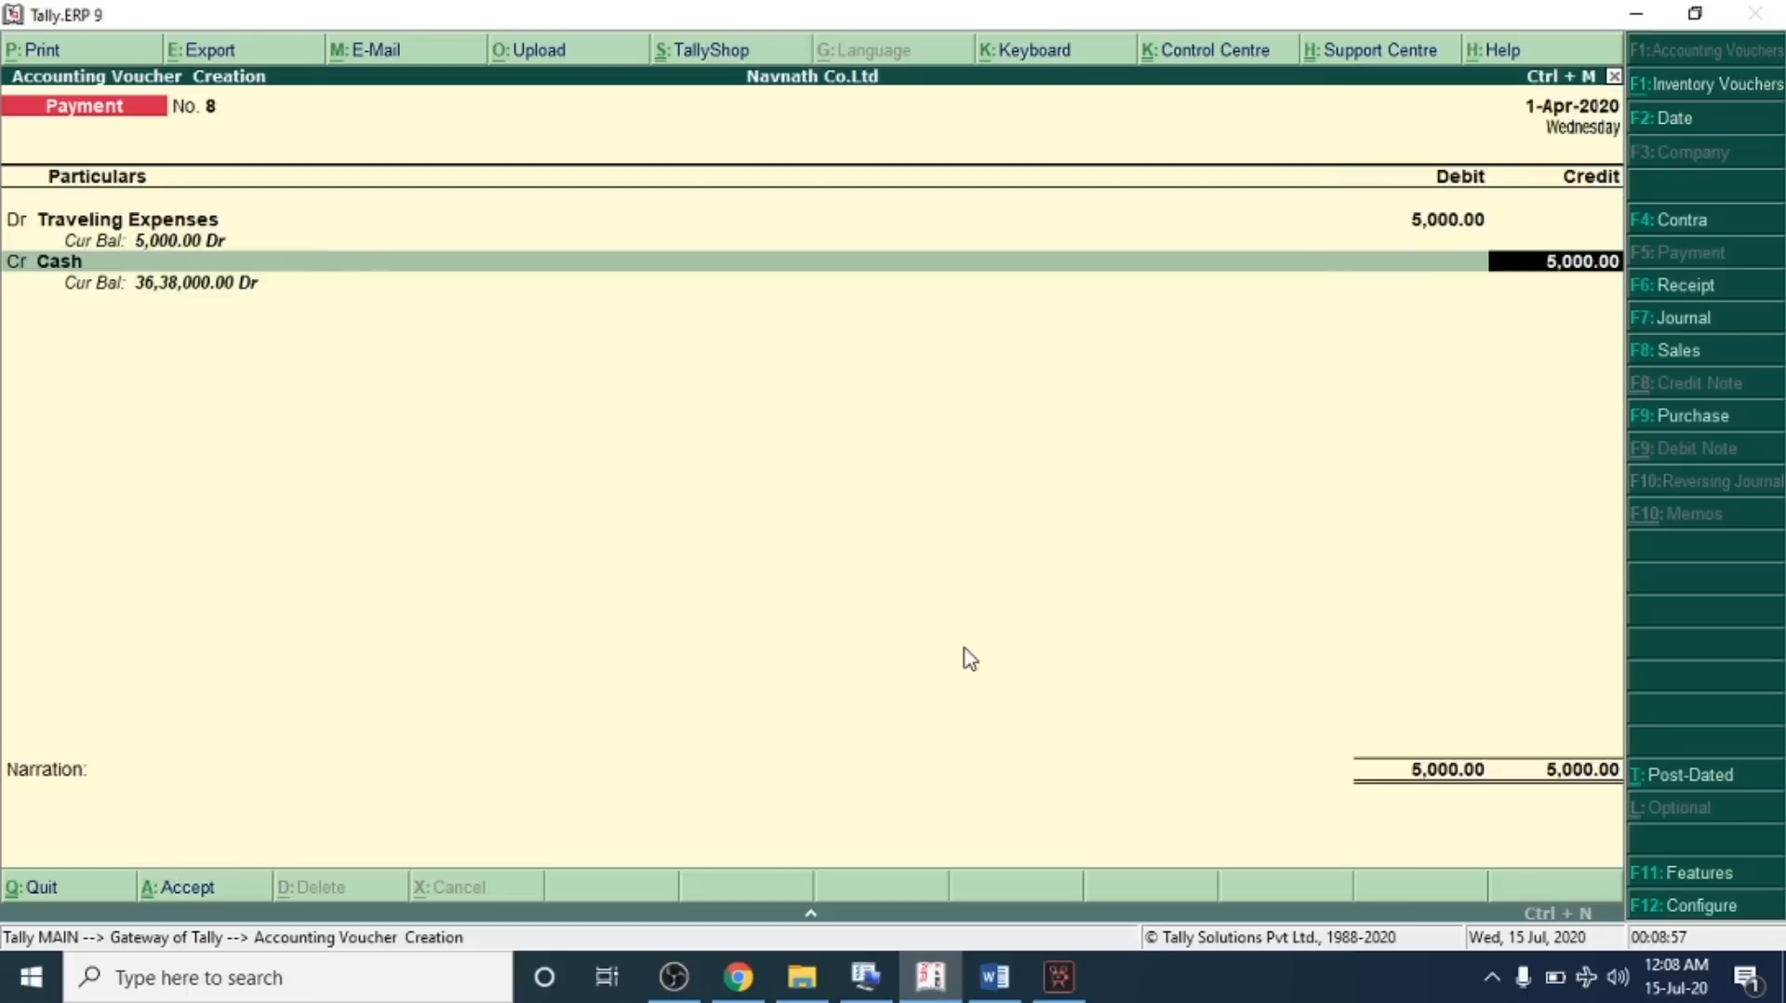
pyautogui.press('Return')
pyautogui.press('Return')
pyautogui.press('Return')
# Check transaction 20 on wages paid by PhonePay in the problem sheet
pyautogui.hotkey('alt', 'Tab')
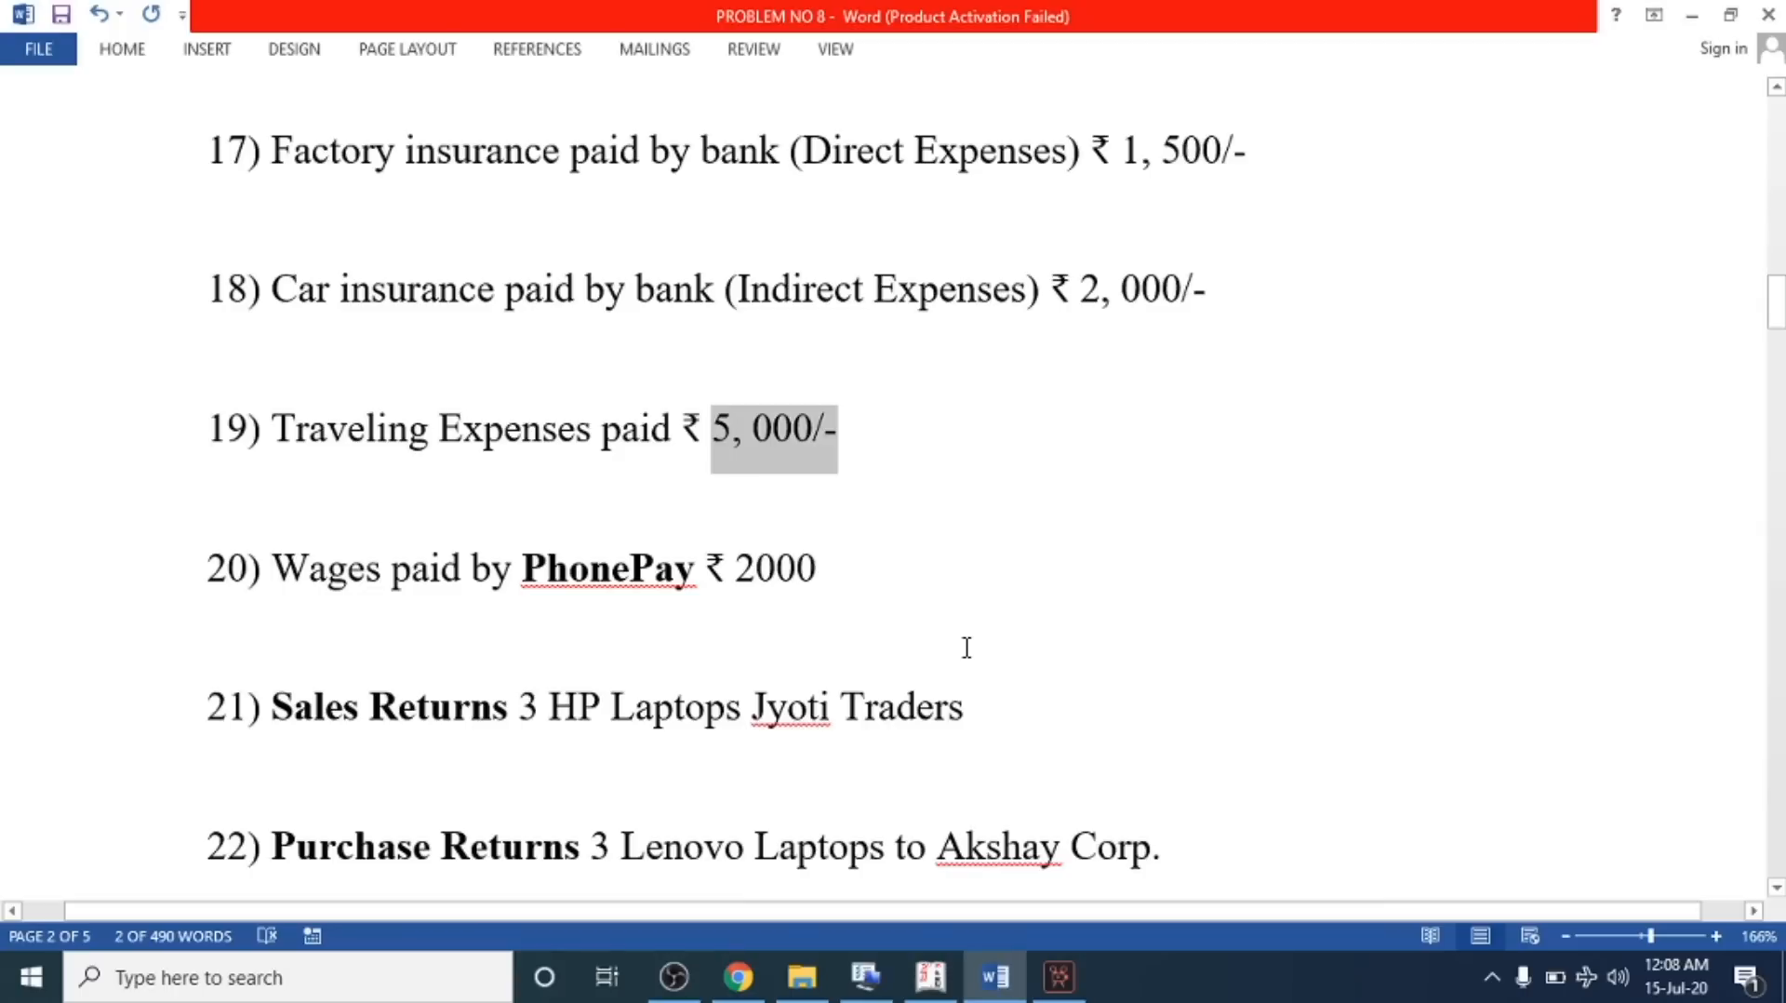
pyautogui.scroll(-2, 750, 574)
pyautogui.moveTo(252, 372); pyautogui.dragTo(631, 369)
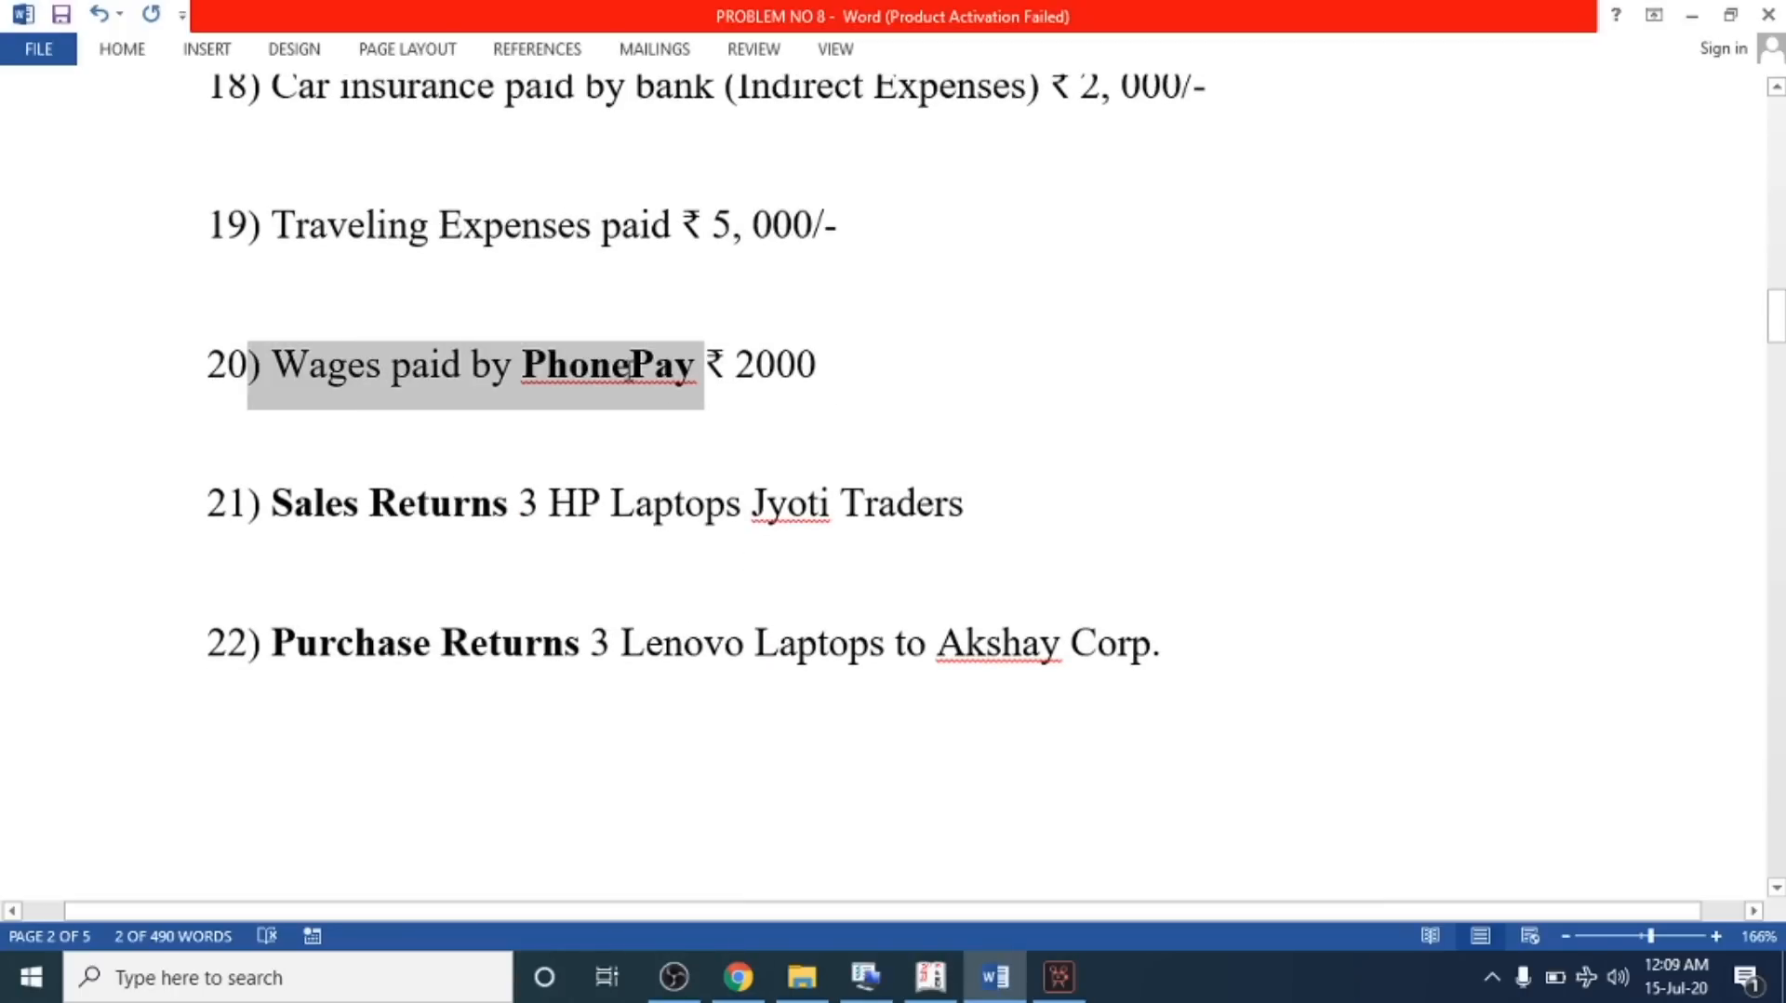
pyautogui.click(563, 365)
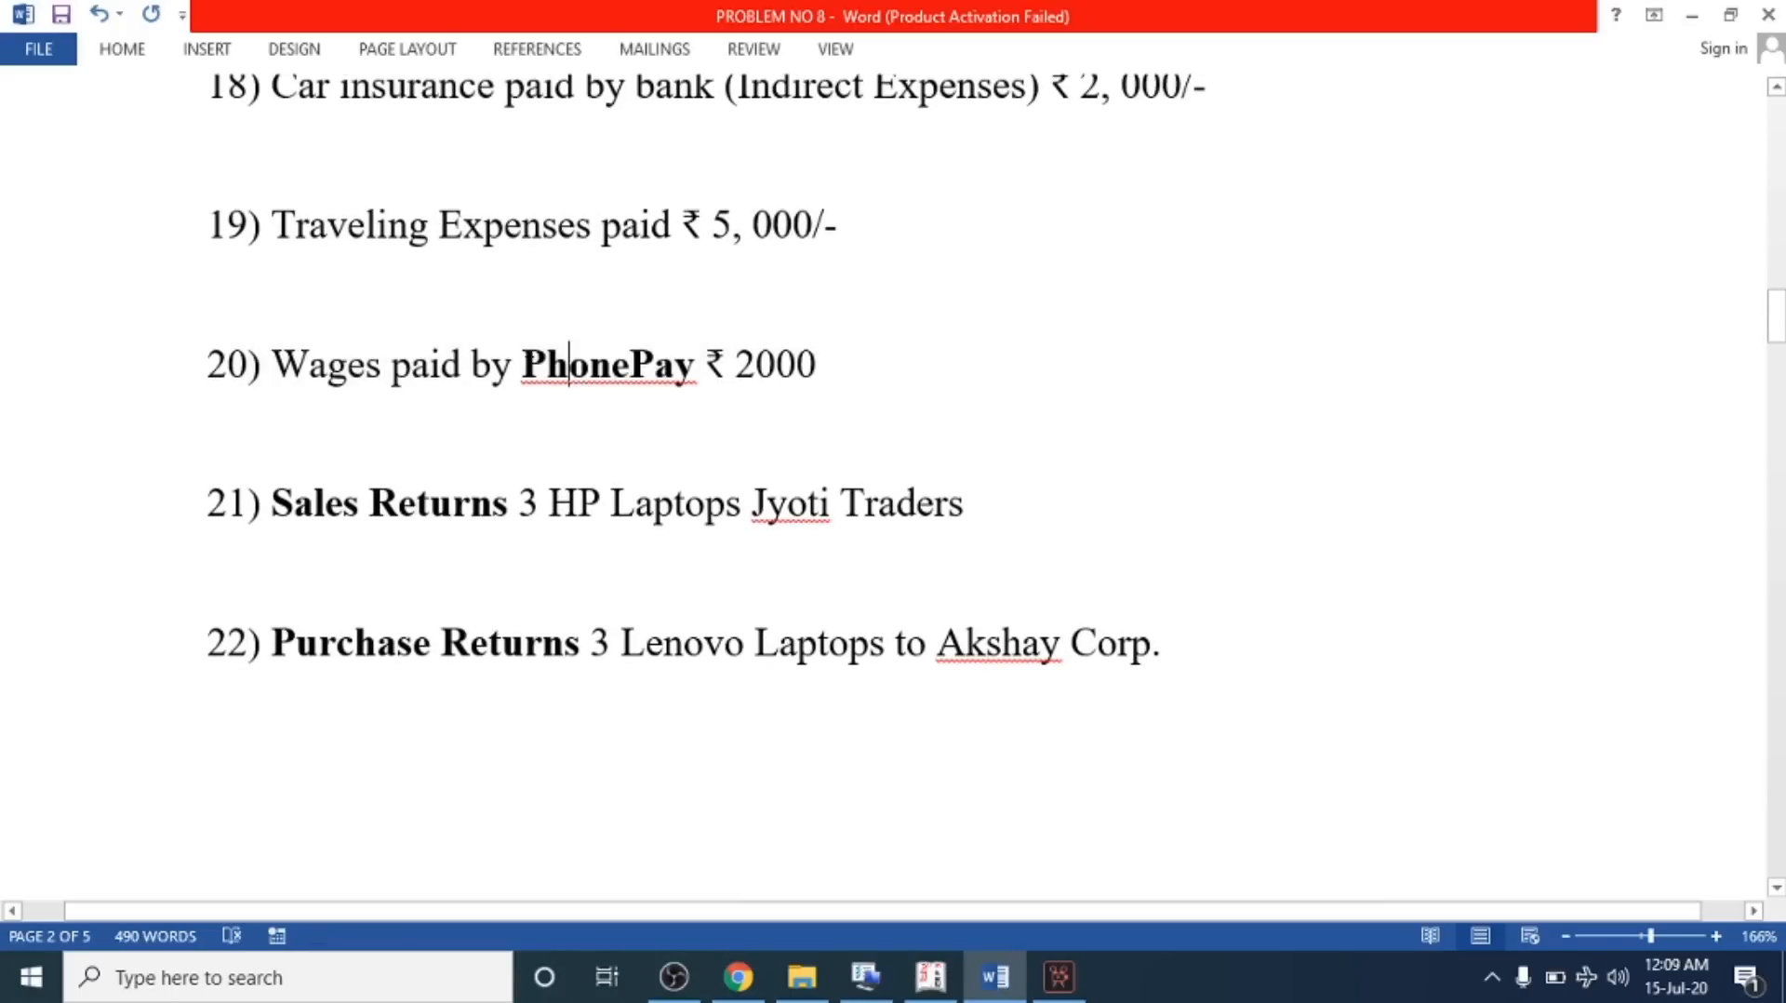
pyautogui.moveTo(522, 365); pyautogui.dragTo(686, 377)
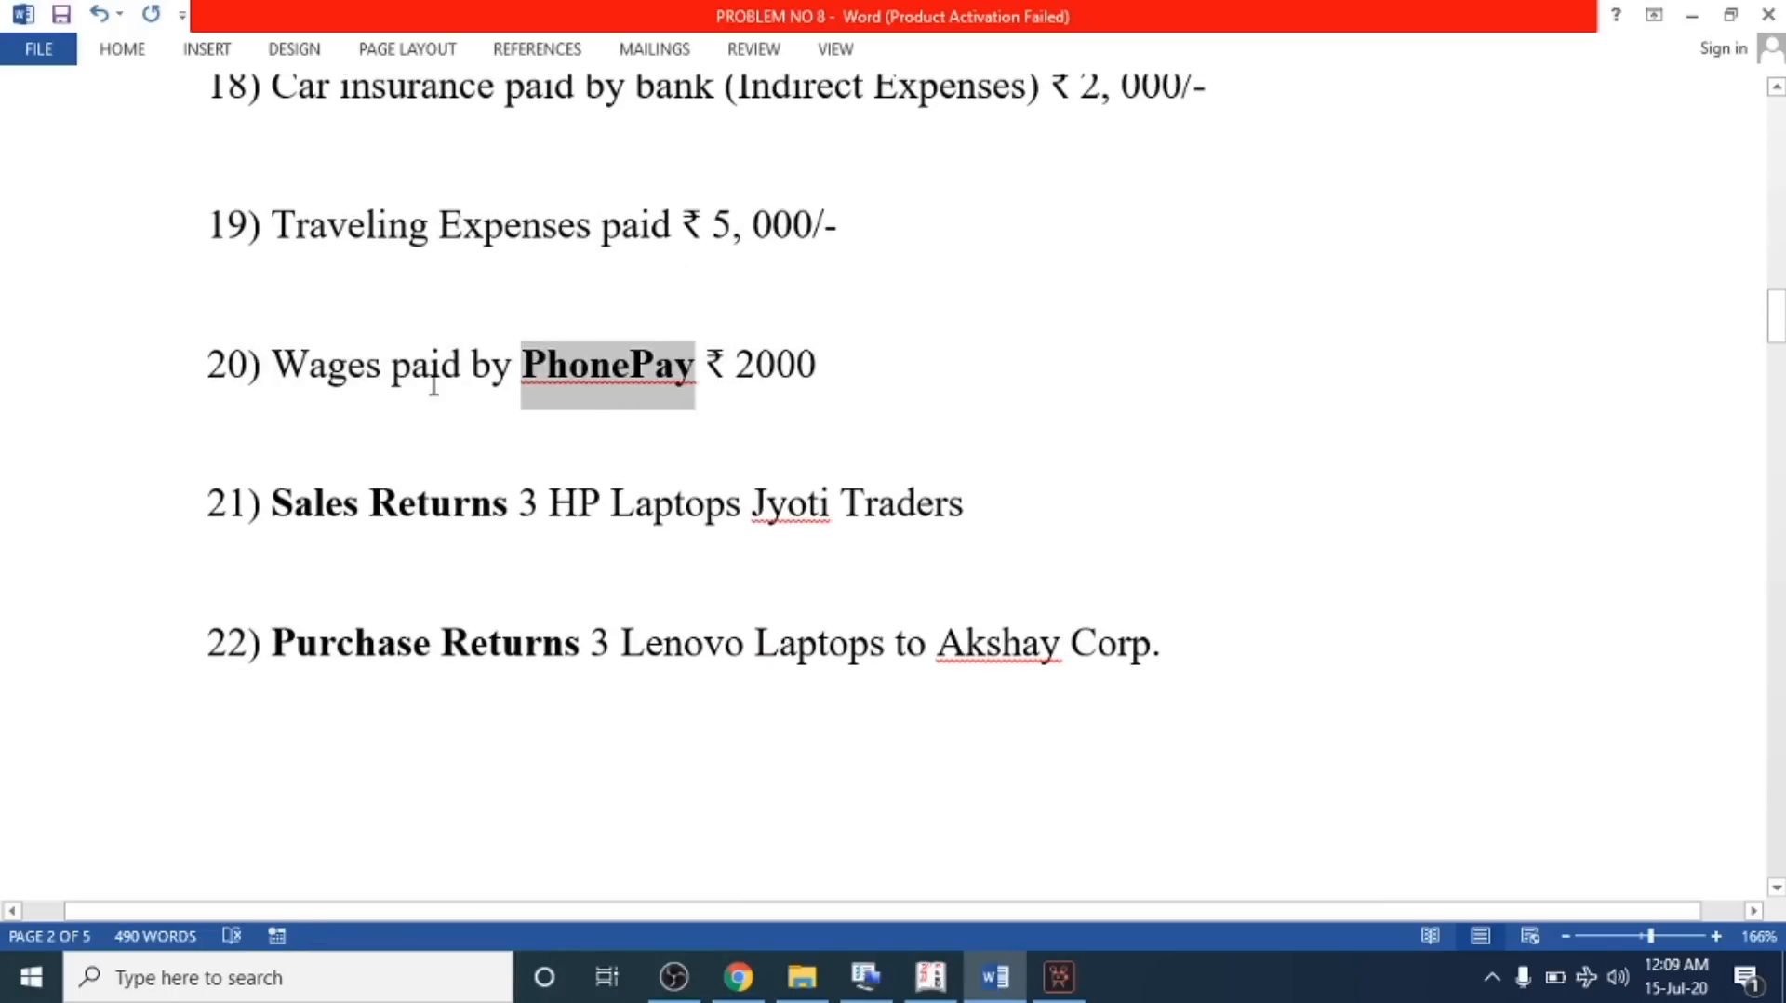
pyautogui.click(612, 389)
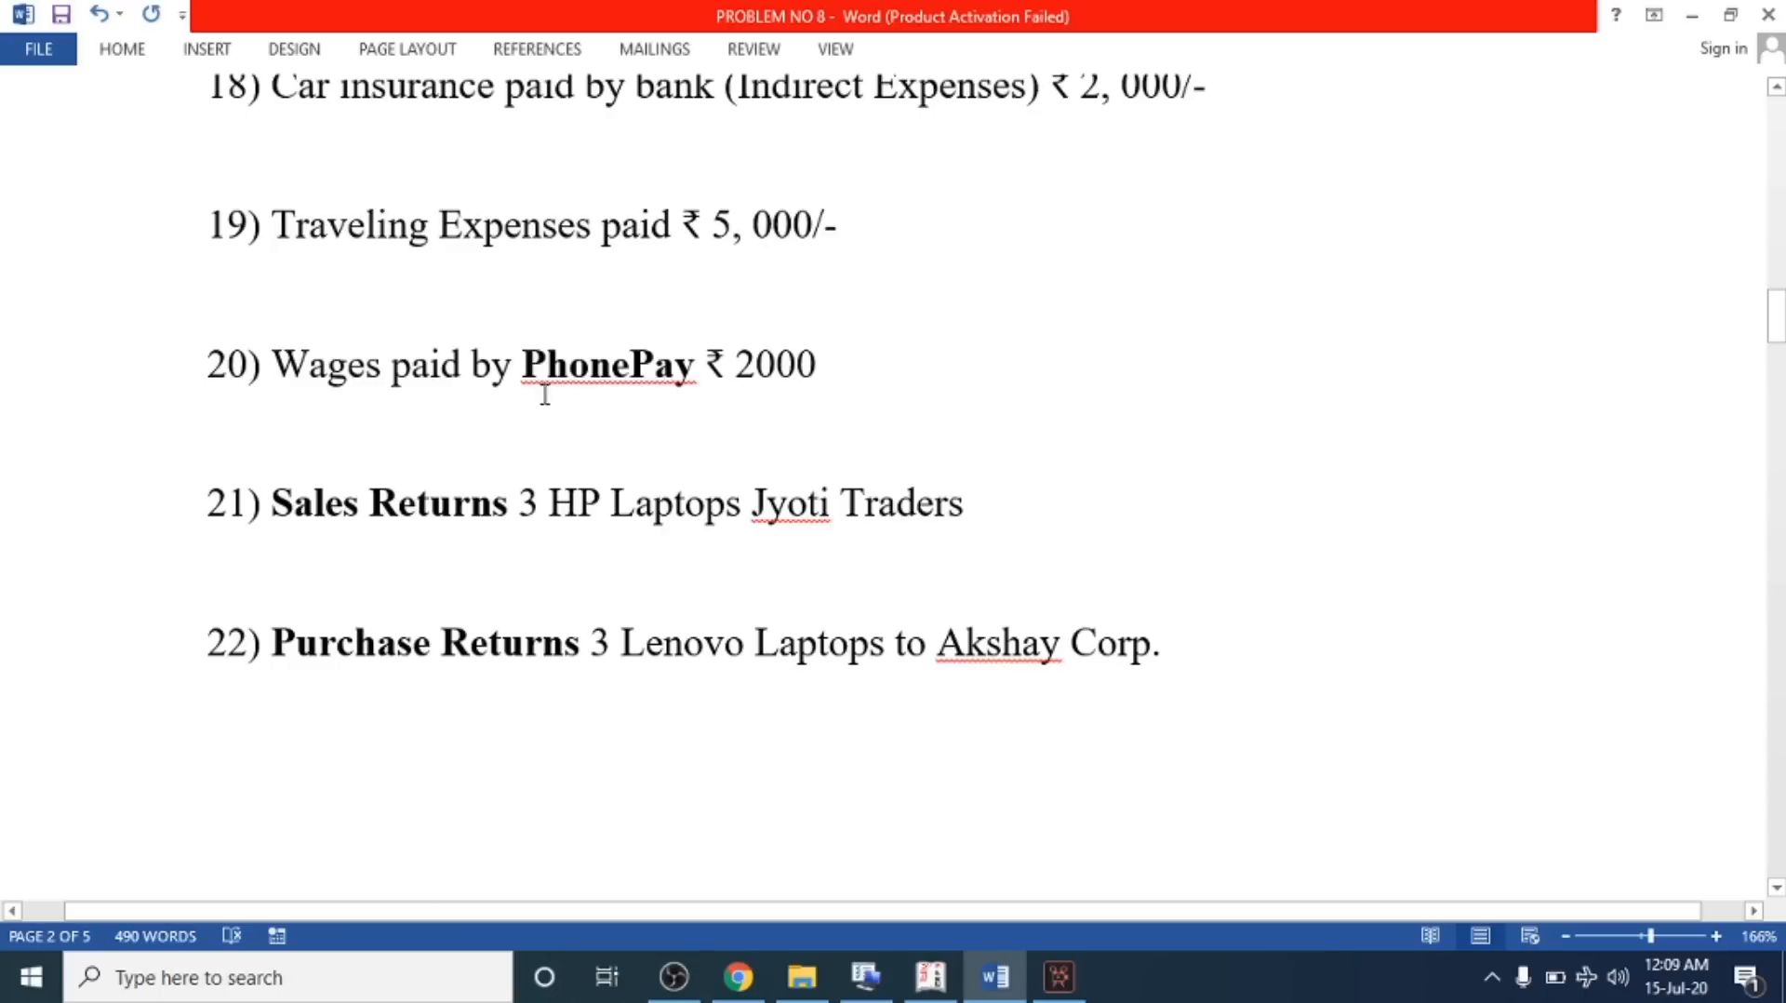
pyautogui.moveTo(522, 376); pyautogui.dragTo(694, 366)
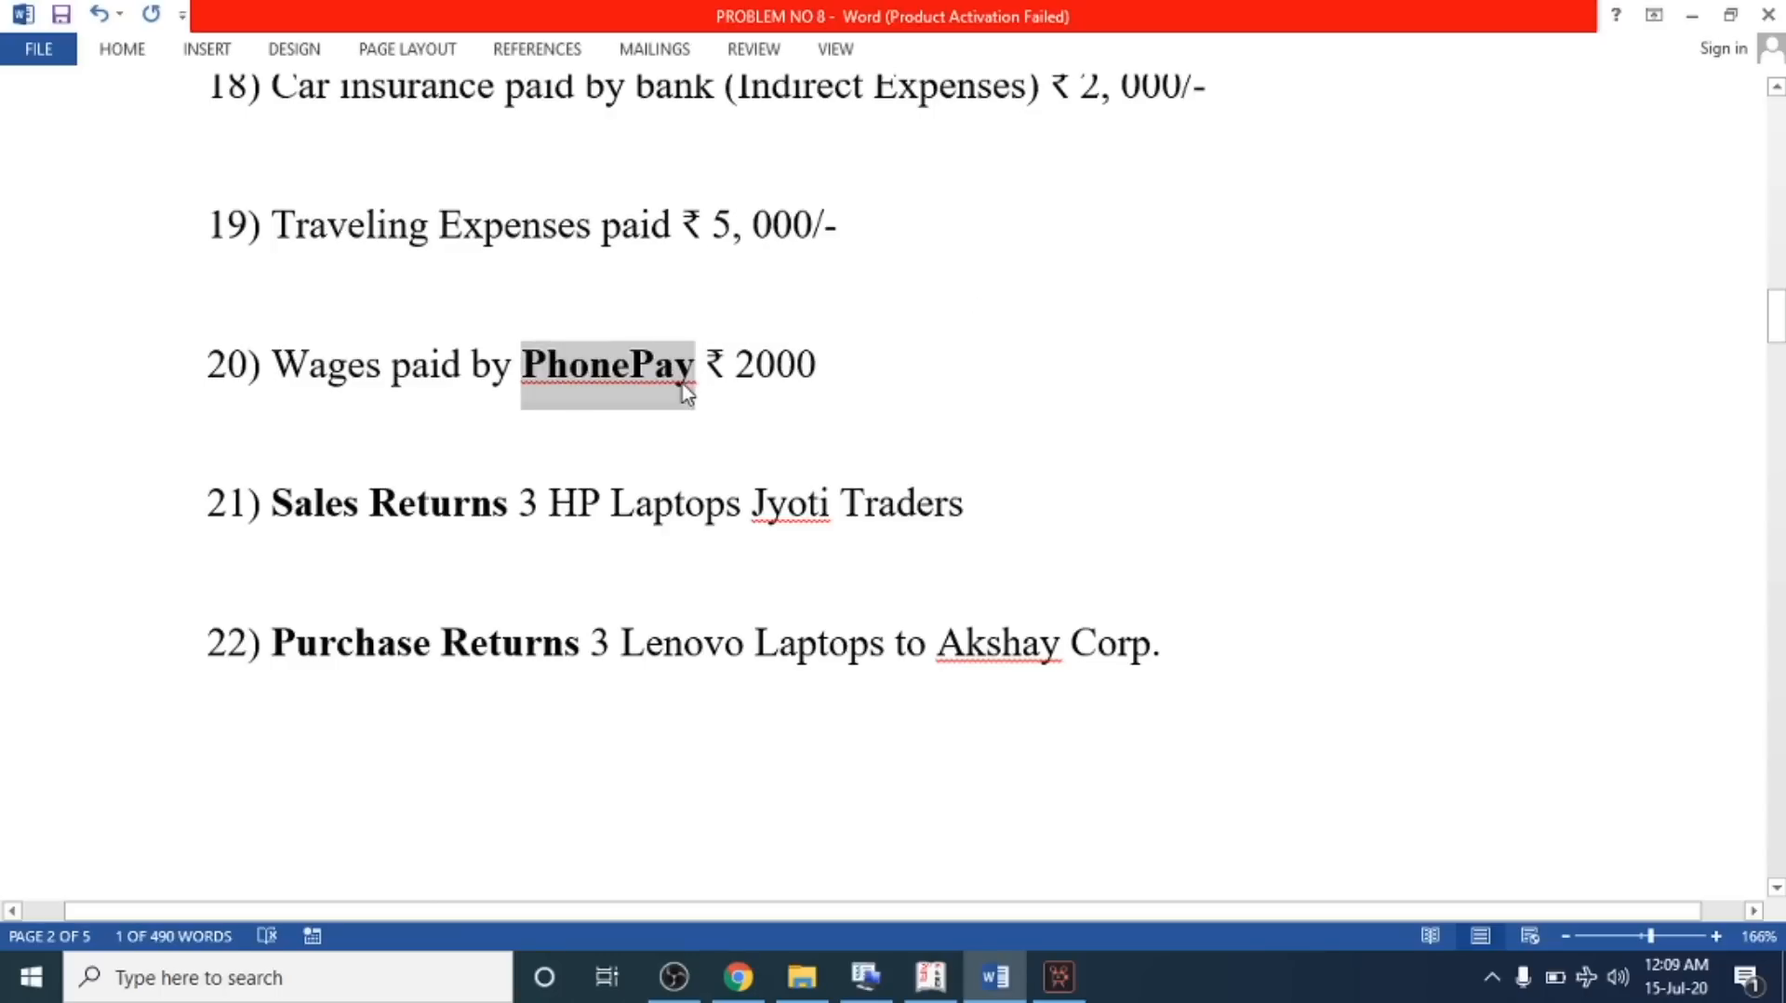
pyautogui.click(680, 373)
pyautogui.click(735, 368)
pyautogui.keyDown('shift'); pyautogui.click(846, 382); pyautogui.keyUp('shift')
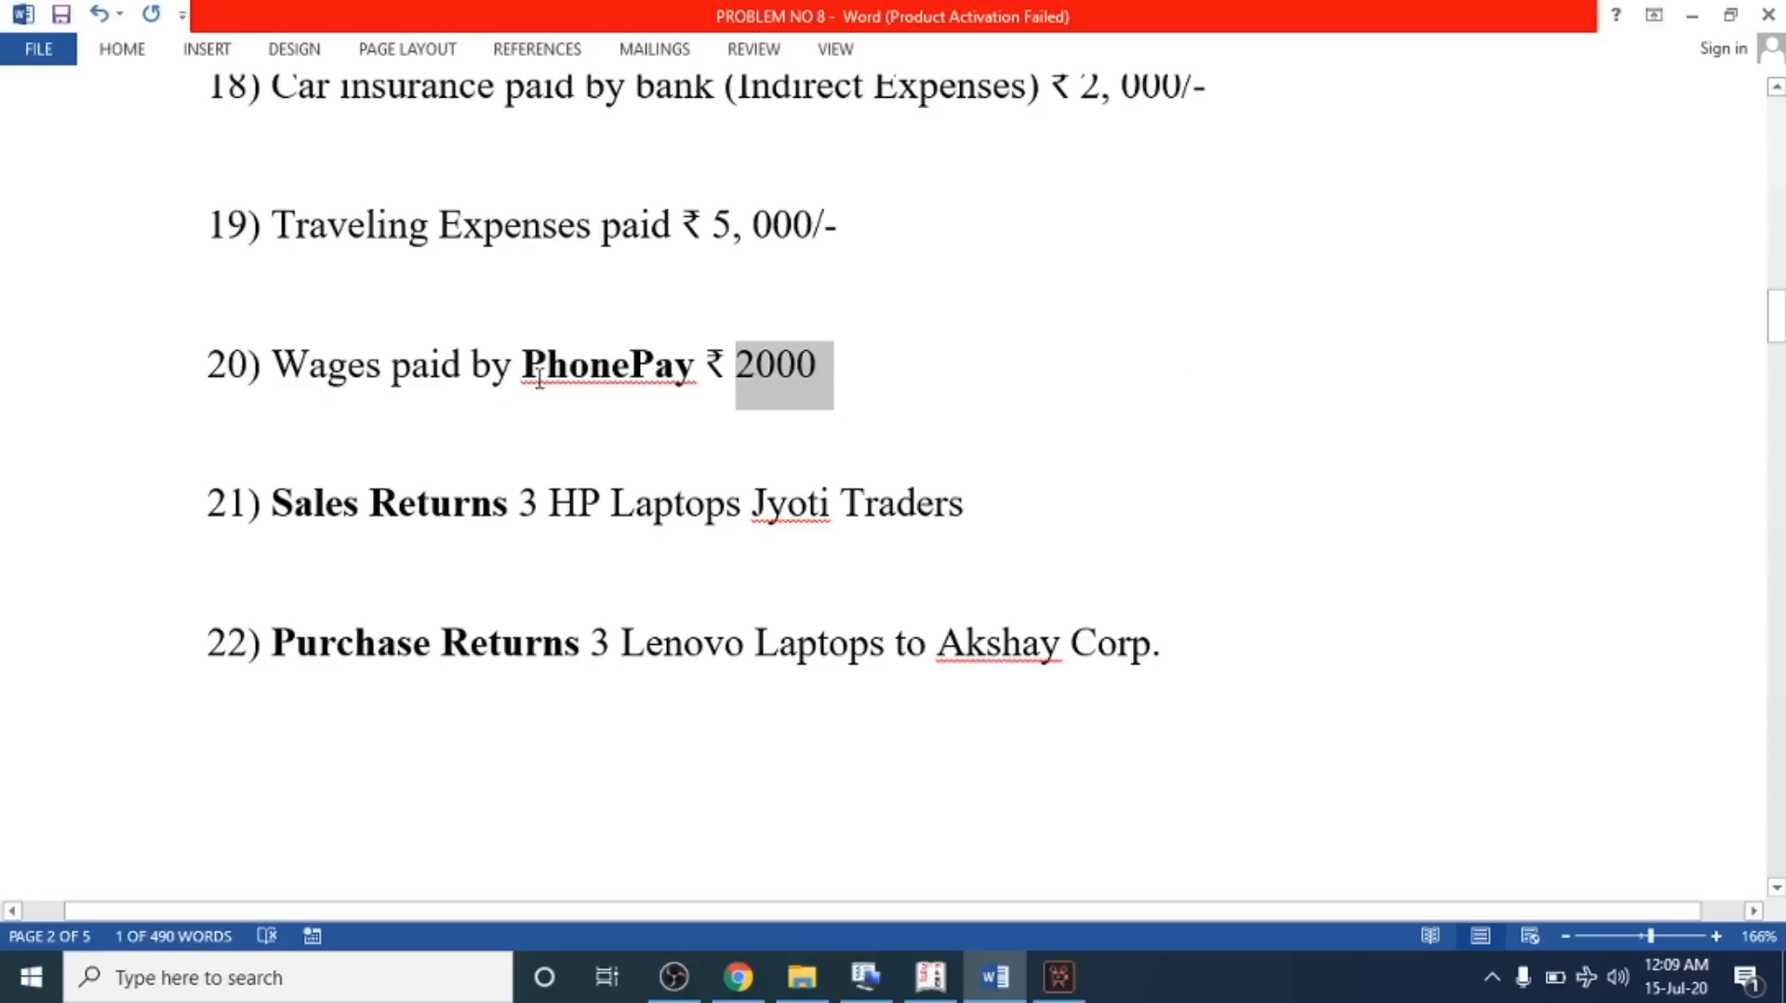
pyautogui.moveTo(272, 365); pyautogui.dragTo(833, 382)
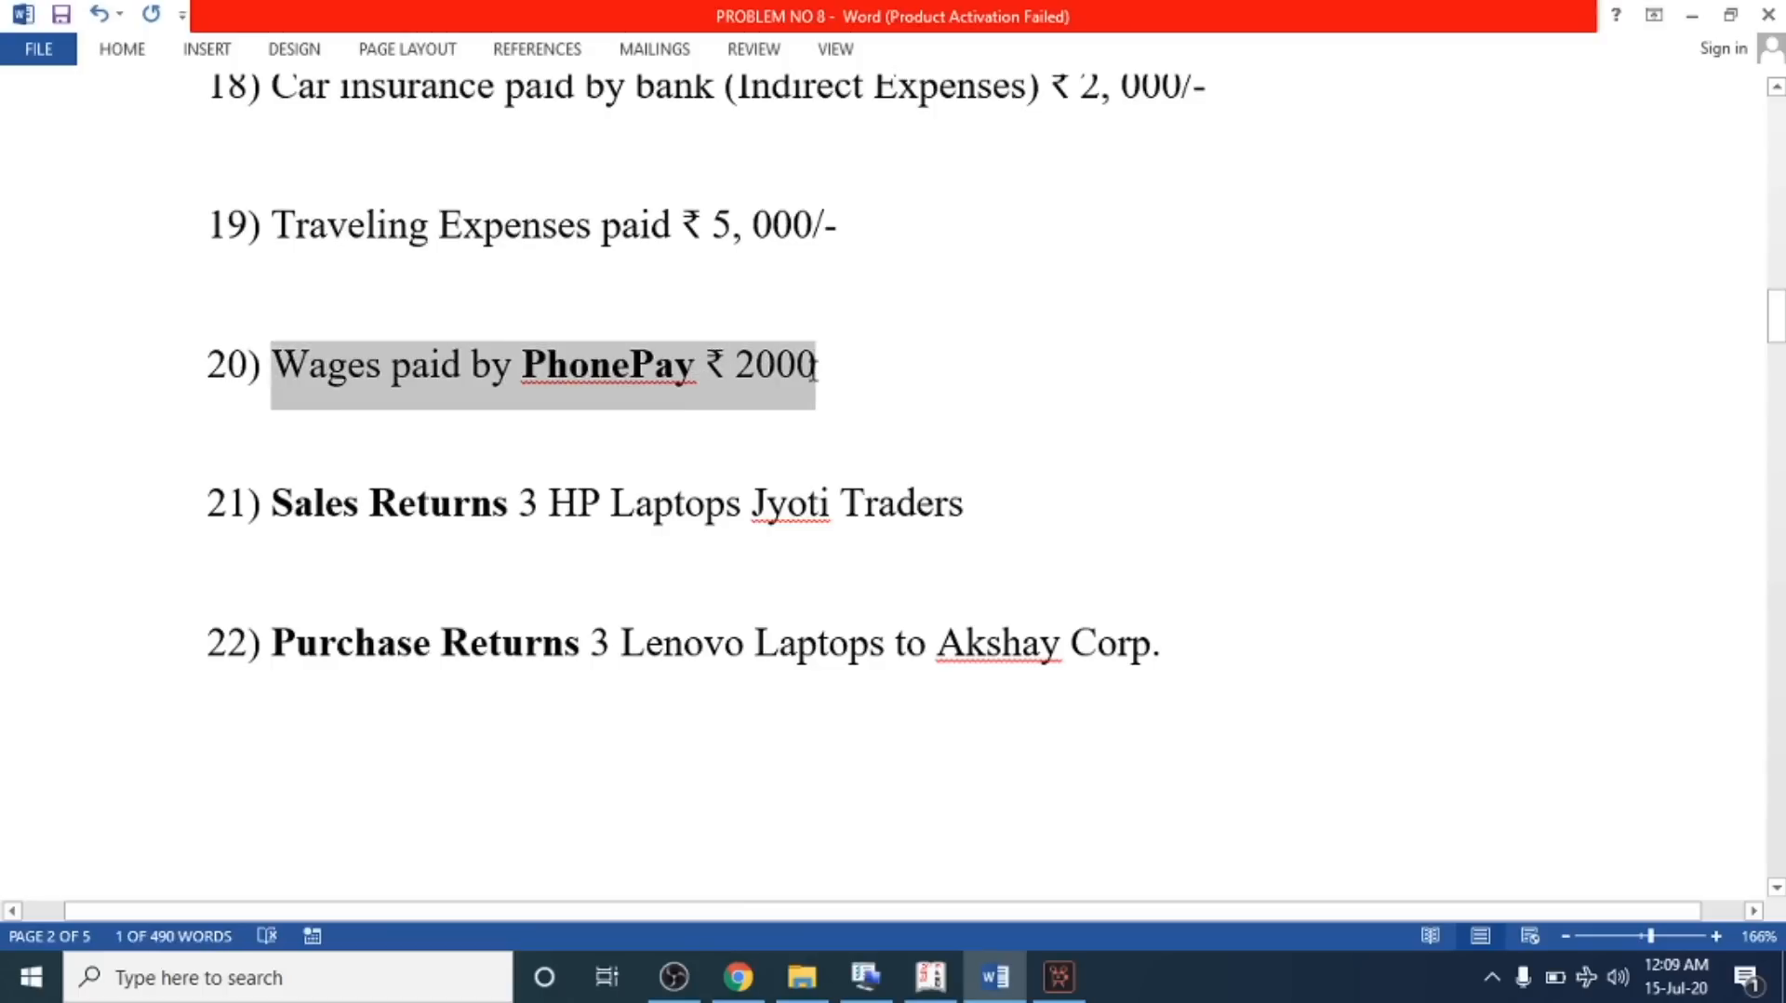
# Create a Wages A/c ledger under Direct Expenses from the new payment voucher's debit line
pyautogui.hotkey('alt', 'Tab')
pyautogui.press('Return')
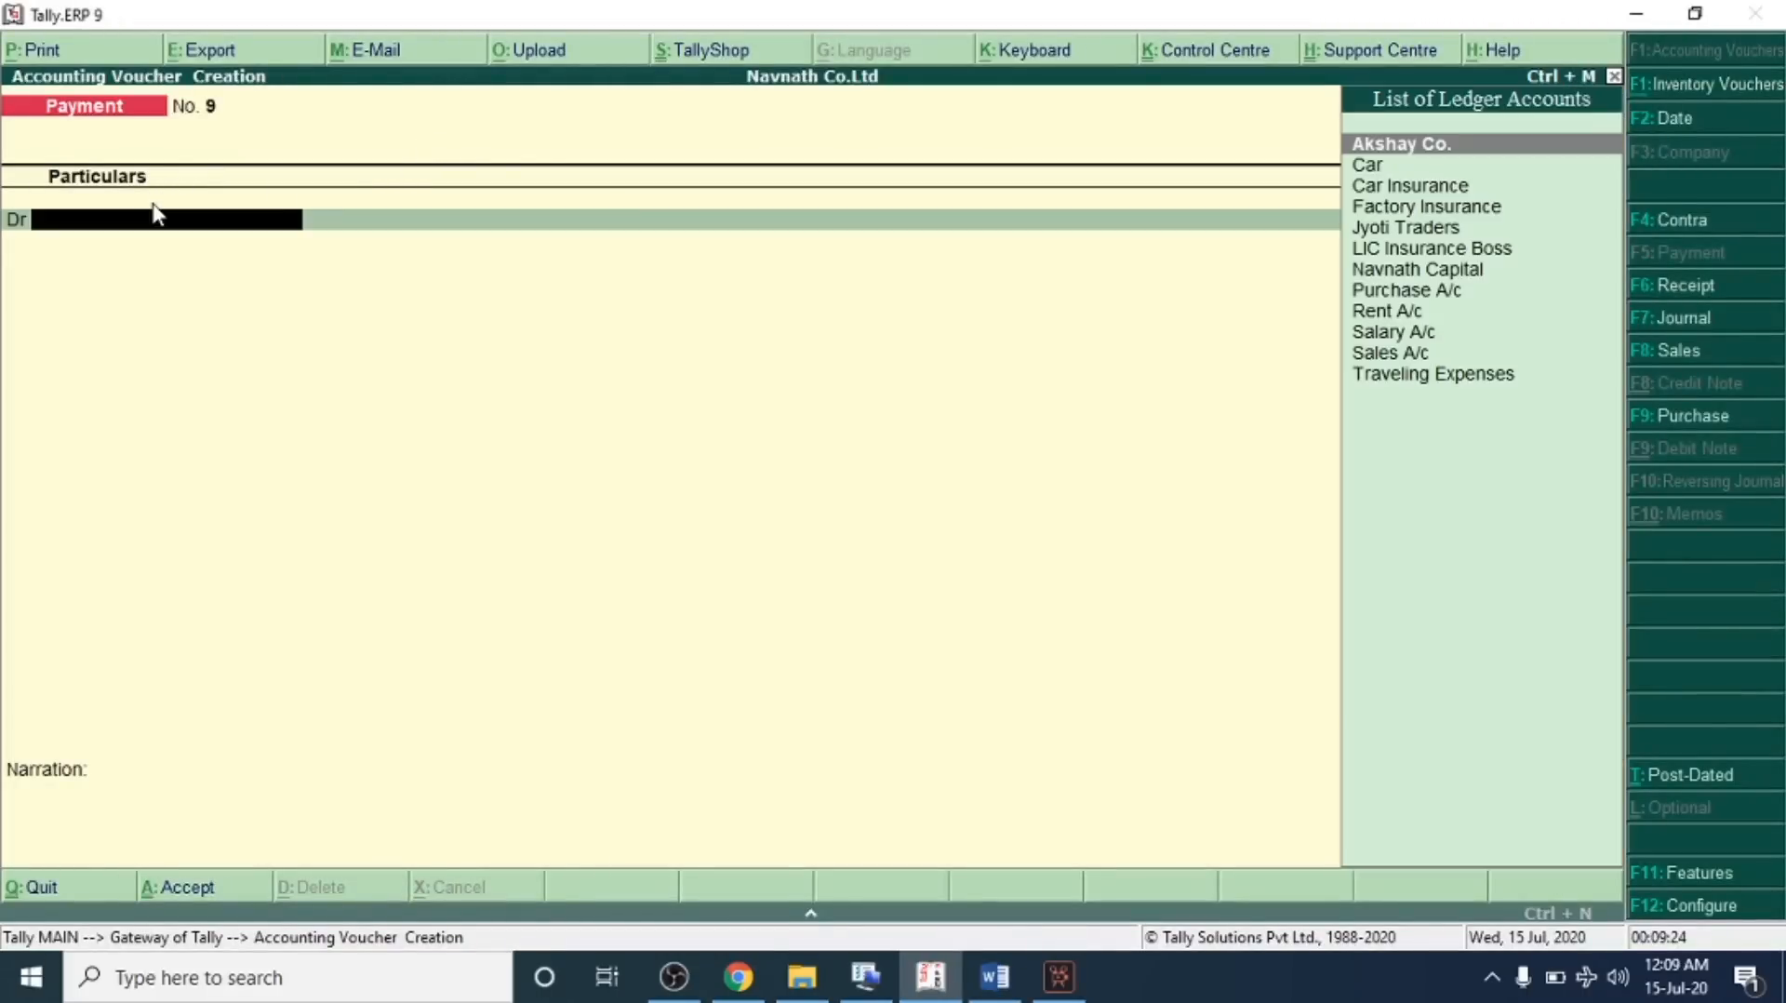
pyautogui.hotkey('alt', 'c')
pyautogui.write('Wages')
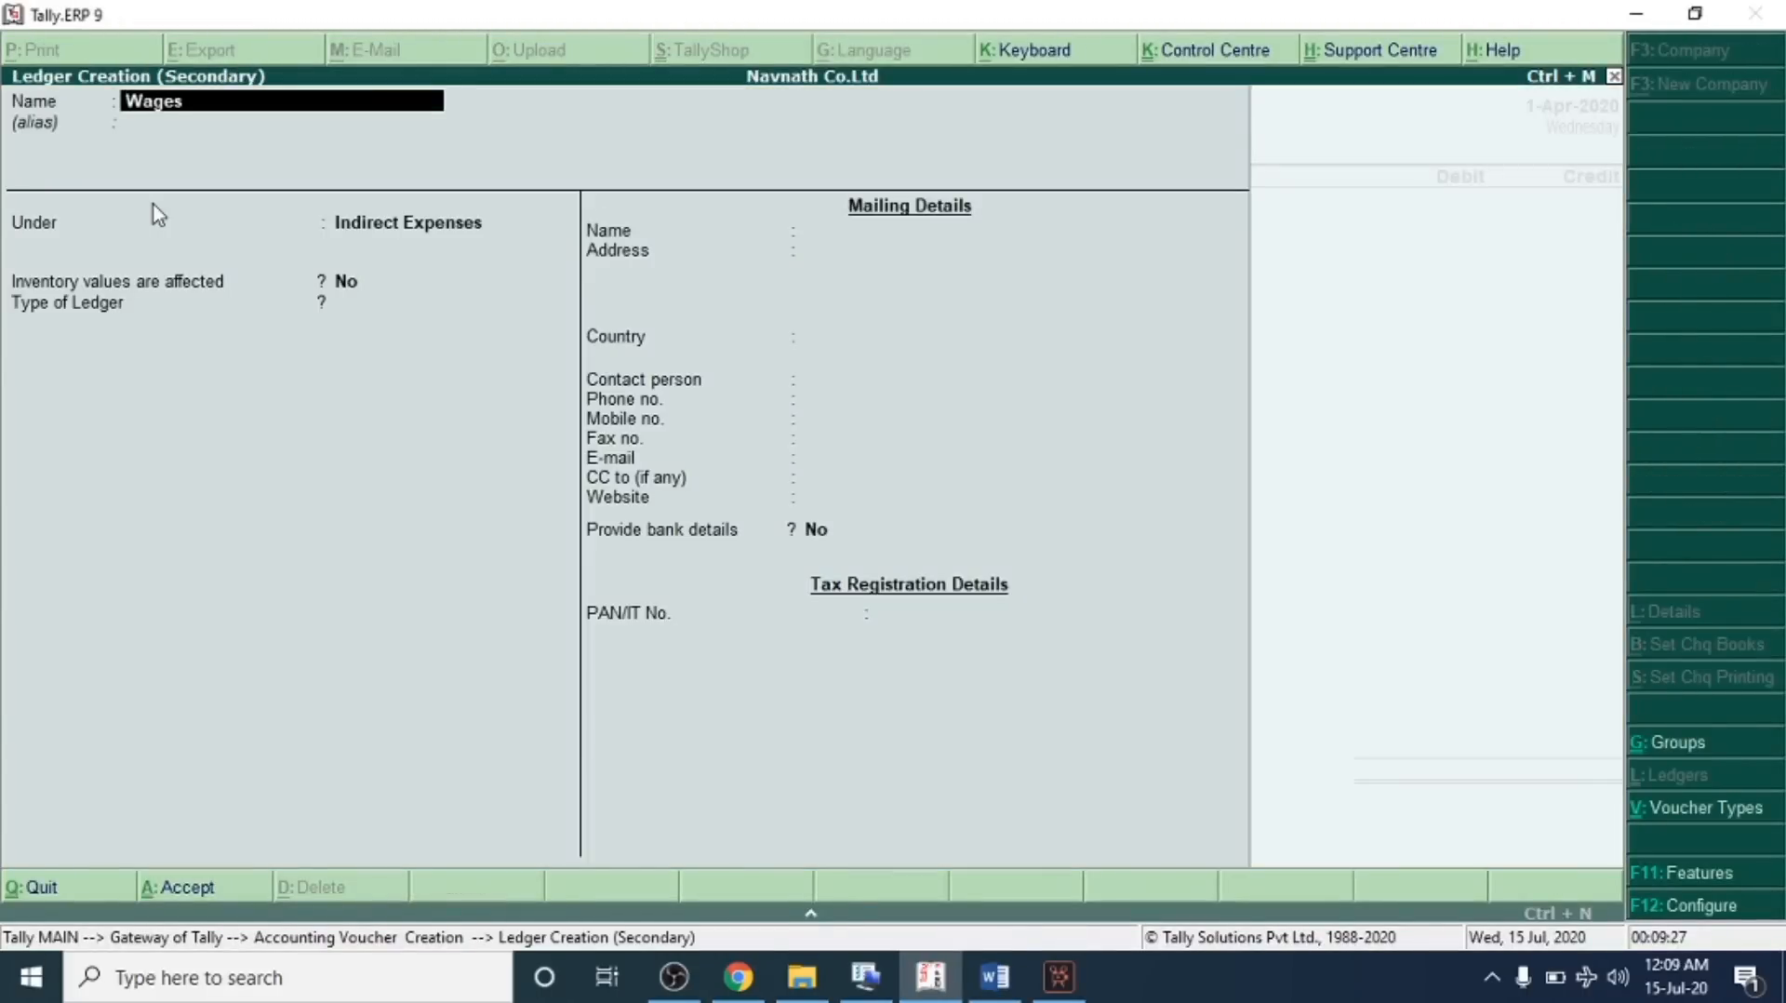
pyautogui.write(' a')
pyautogui.press('BackSpace')
pyautogui.write('A/c')
pyautogui.press('Return')
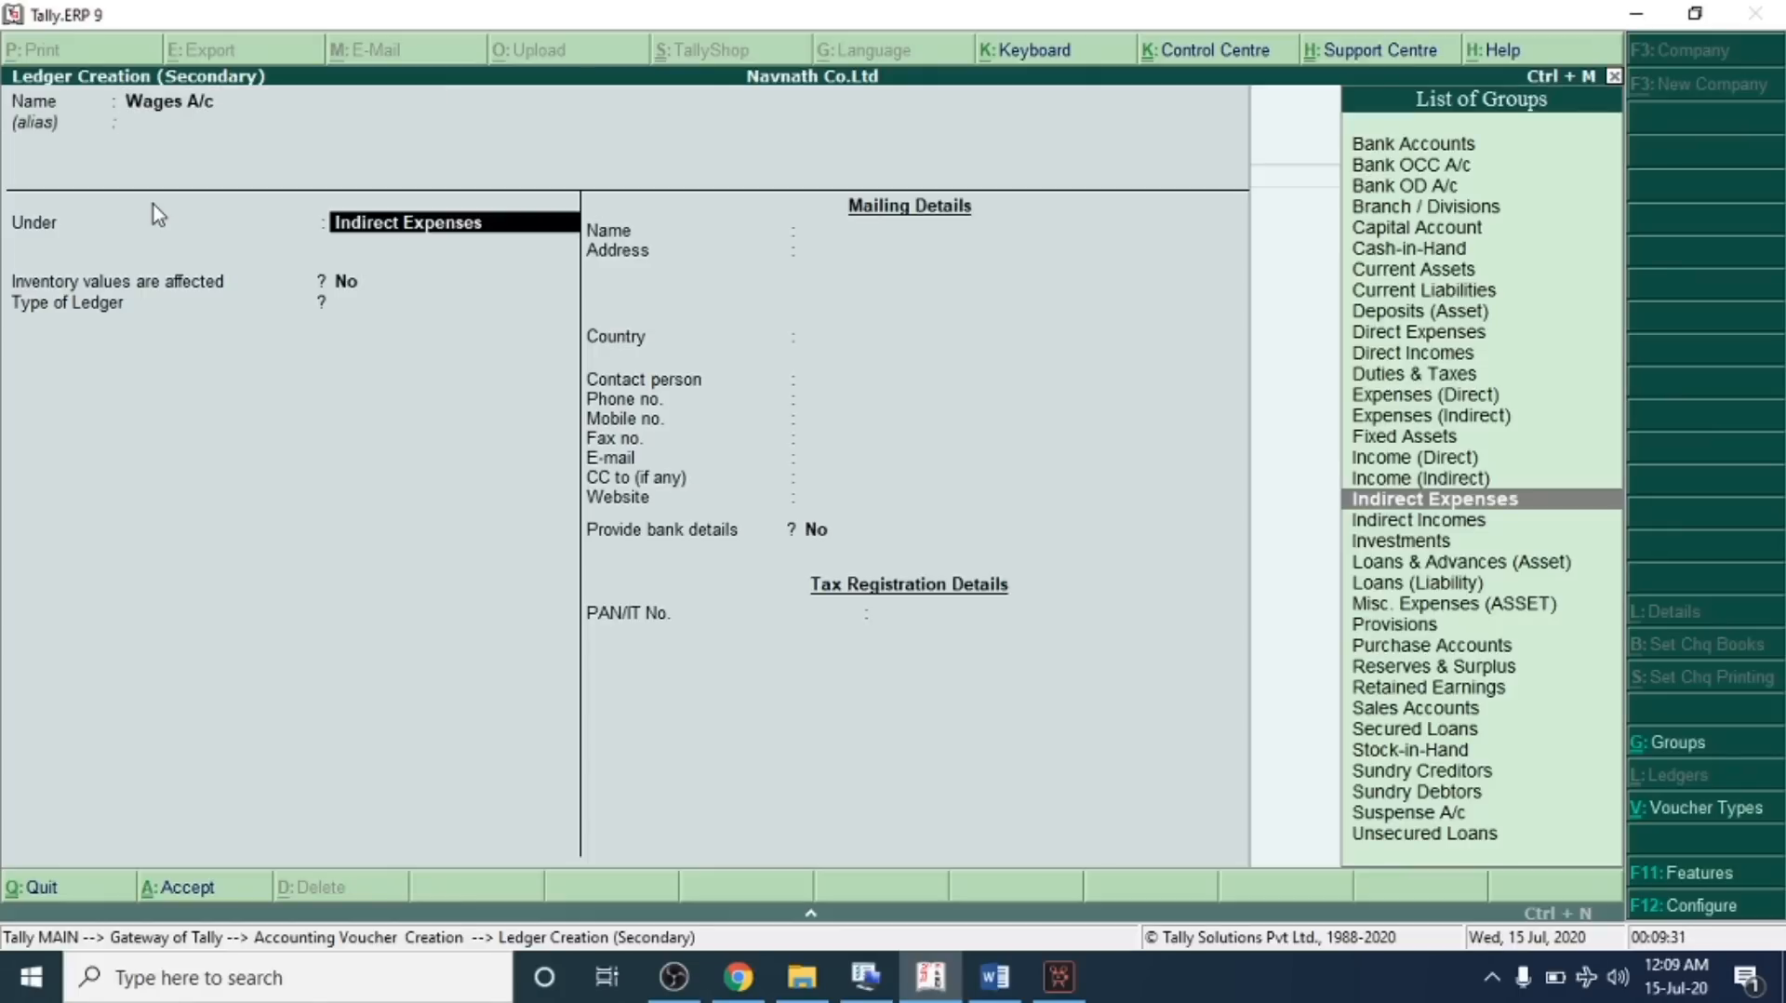
pyautogui.write('Di')
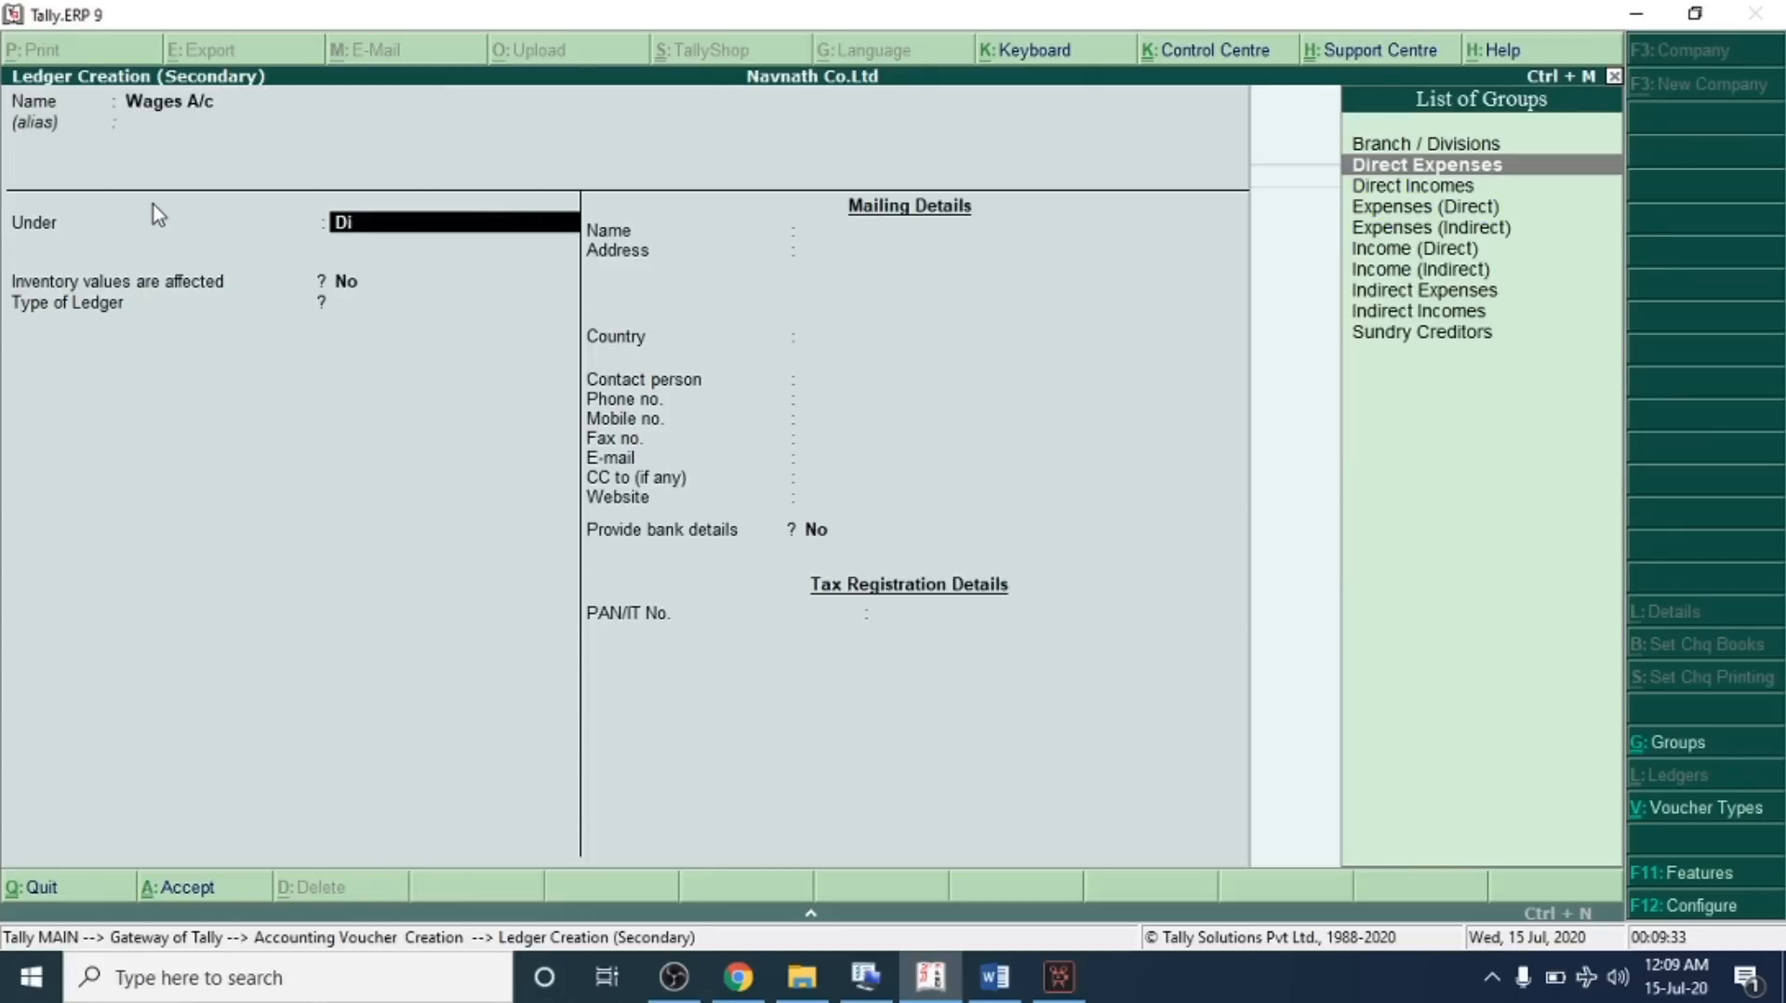
pyautogui.press('Return')
pyautogui.press('Return')
# Debit Wages A/c 2,000 and credit SBI Bank, giving the bank allocation instrument number phone pay
pyautogui.press('Return')
pyautogui.hotkey('ctrl', 'a')
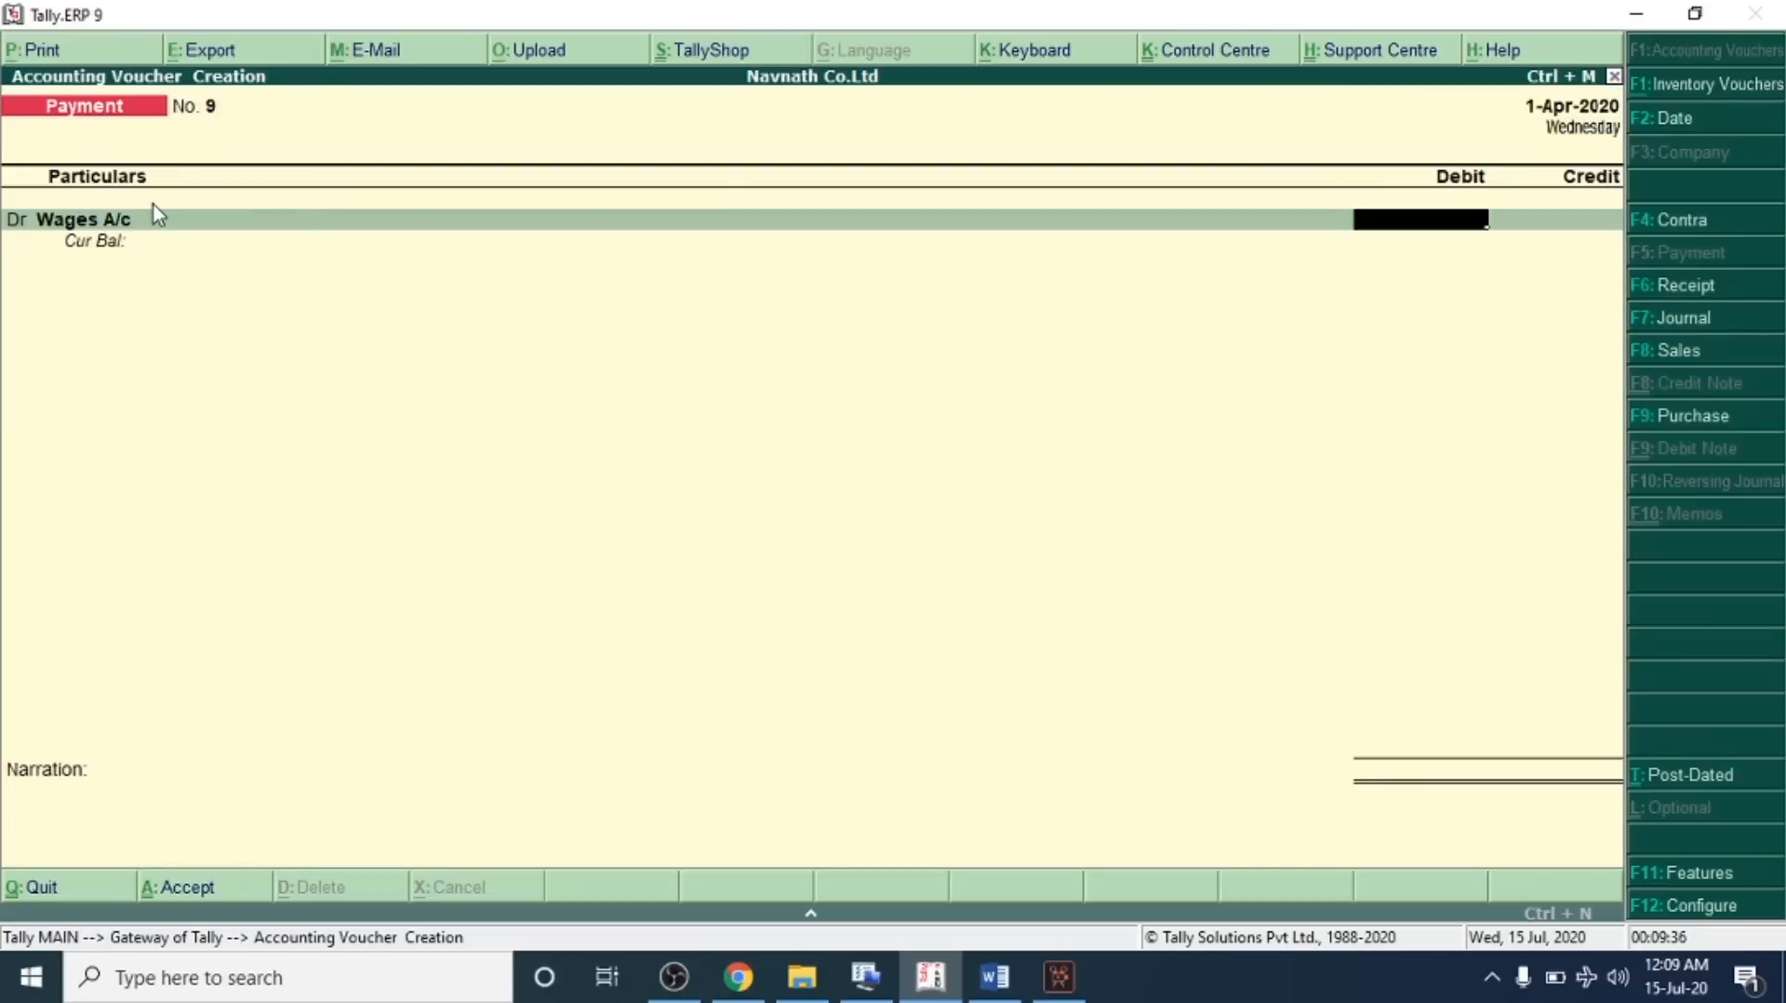
pyautogui.write('2000')
pyautogui.press('Return')
pyautogui.press('Return')
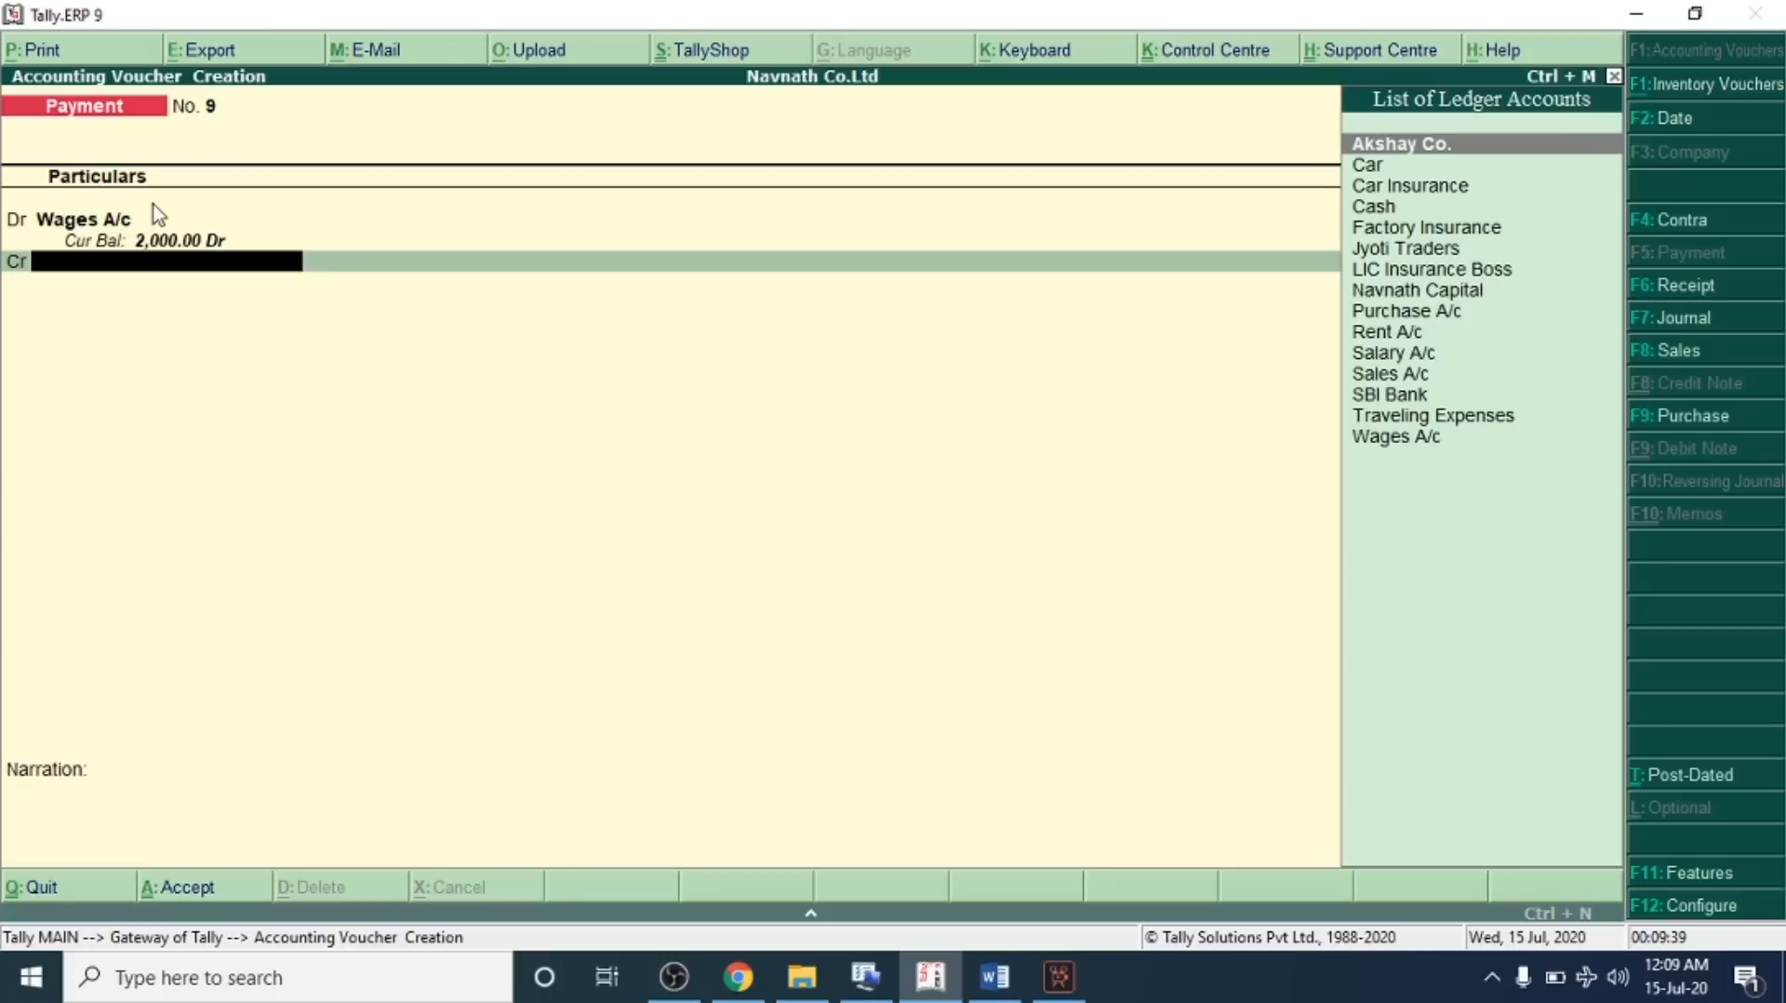
pyautogui.press('Down')
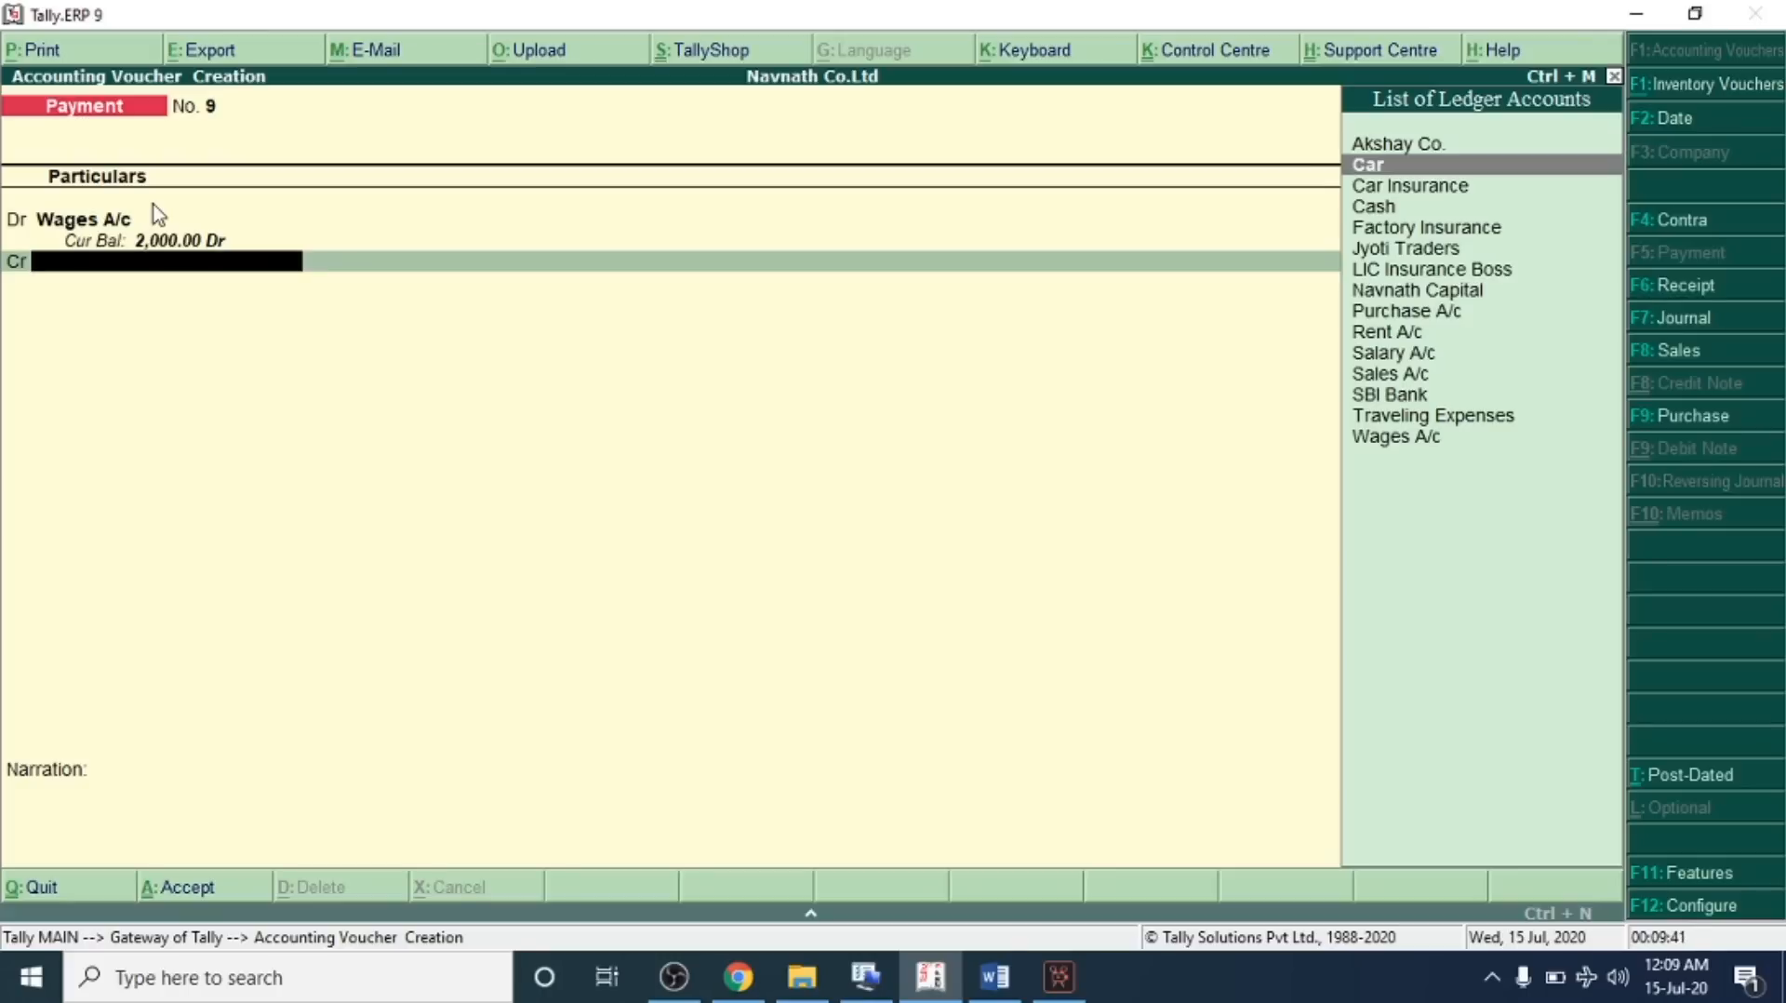
pyautogui.press('Down')
pyautogui.press('Down')
pyautogui.press('Down')
pyautogui.press('Down')
pyautogui.press('Down')
pyautogui.press('Down')
pyautogui.press('Down')
pyautogui.press('Down')
pyautogui.press('Down')
pyautogui.press('Down')
pyautogui.press('Down')
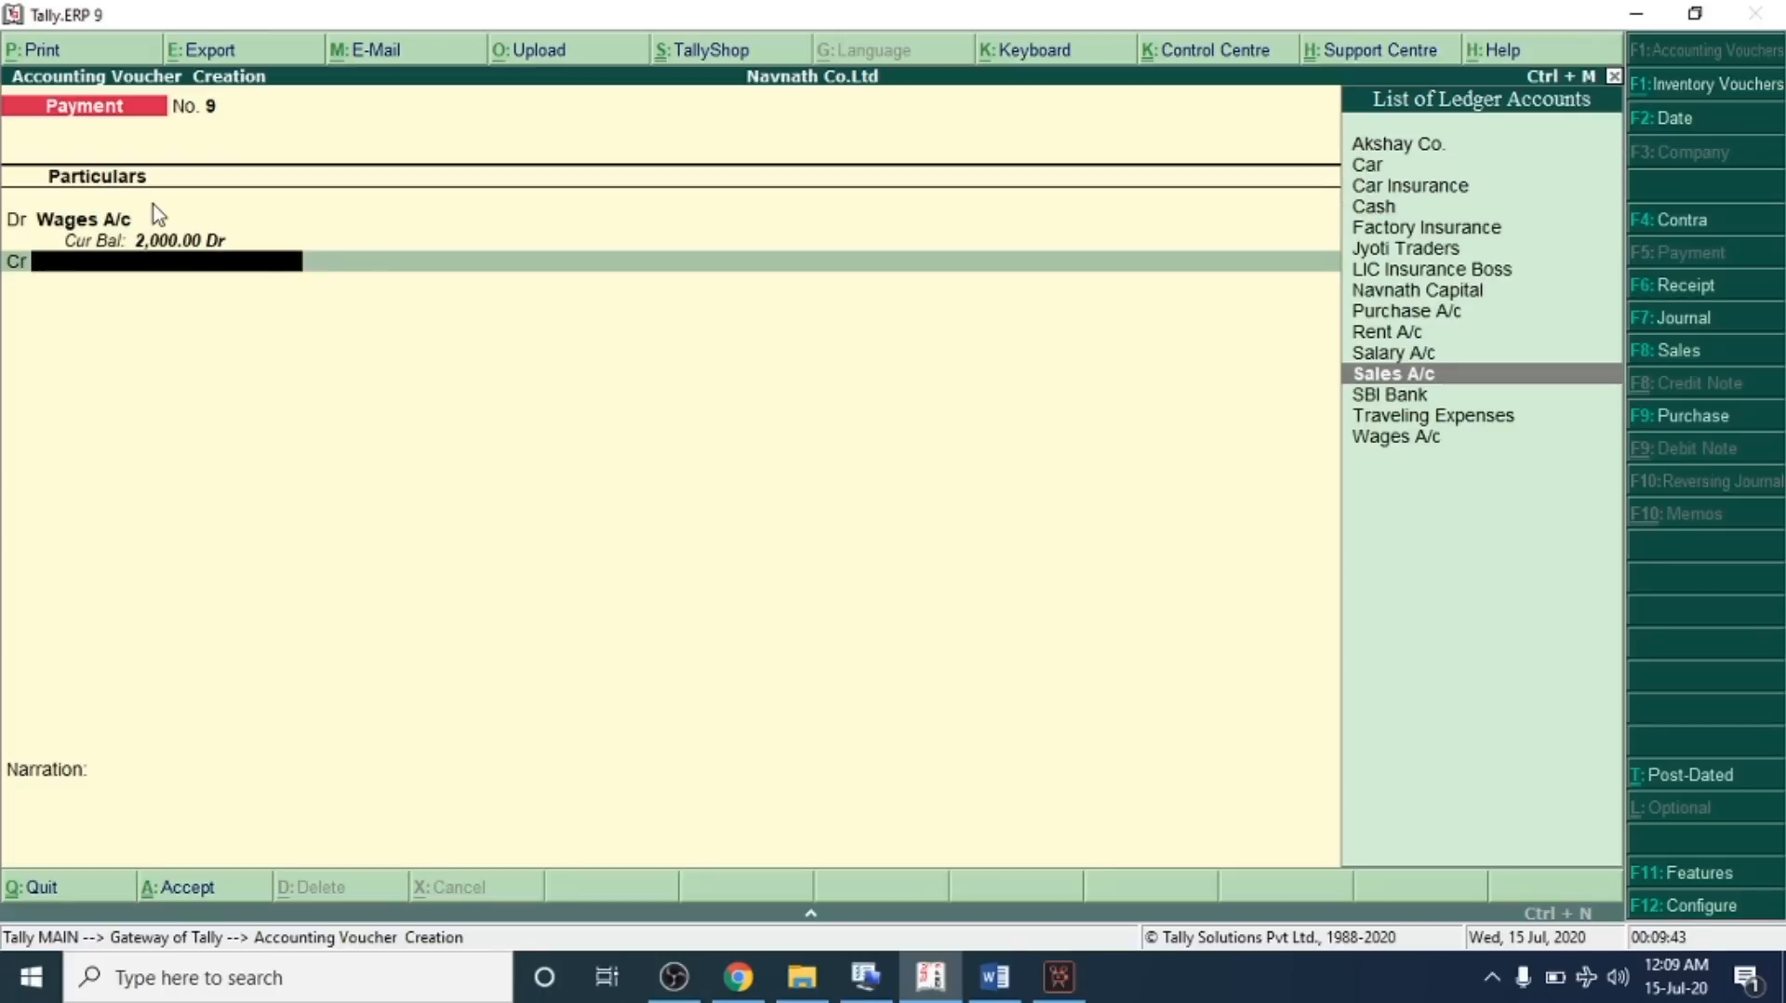
pyautogui.press('Return')
pyautogui.press('Return')
pyautogui.press('Return')
pyautogui.press('Return')
pyautogui.write('phone pay')
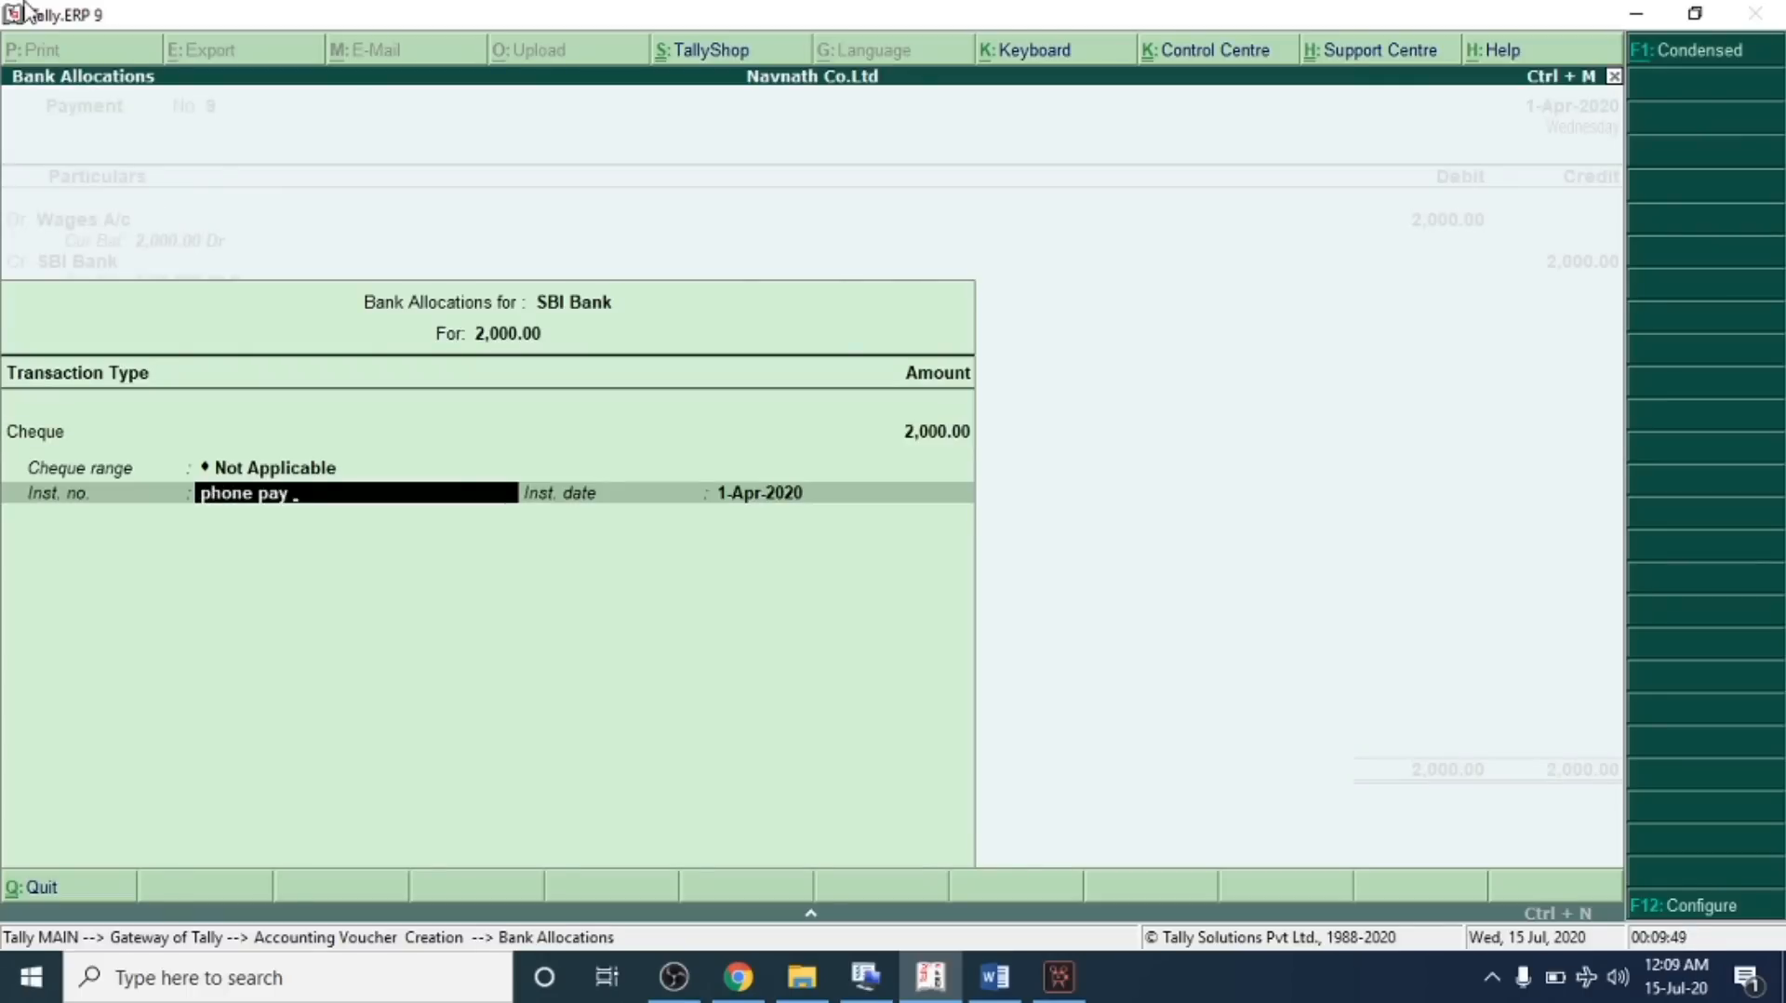
pyautogui.press('Return')
pyautogui.press('Return')
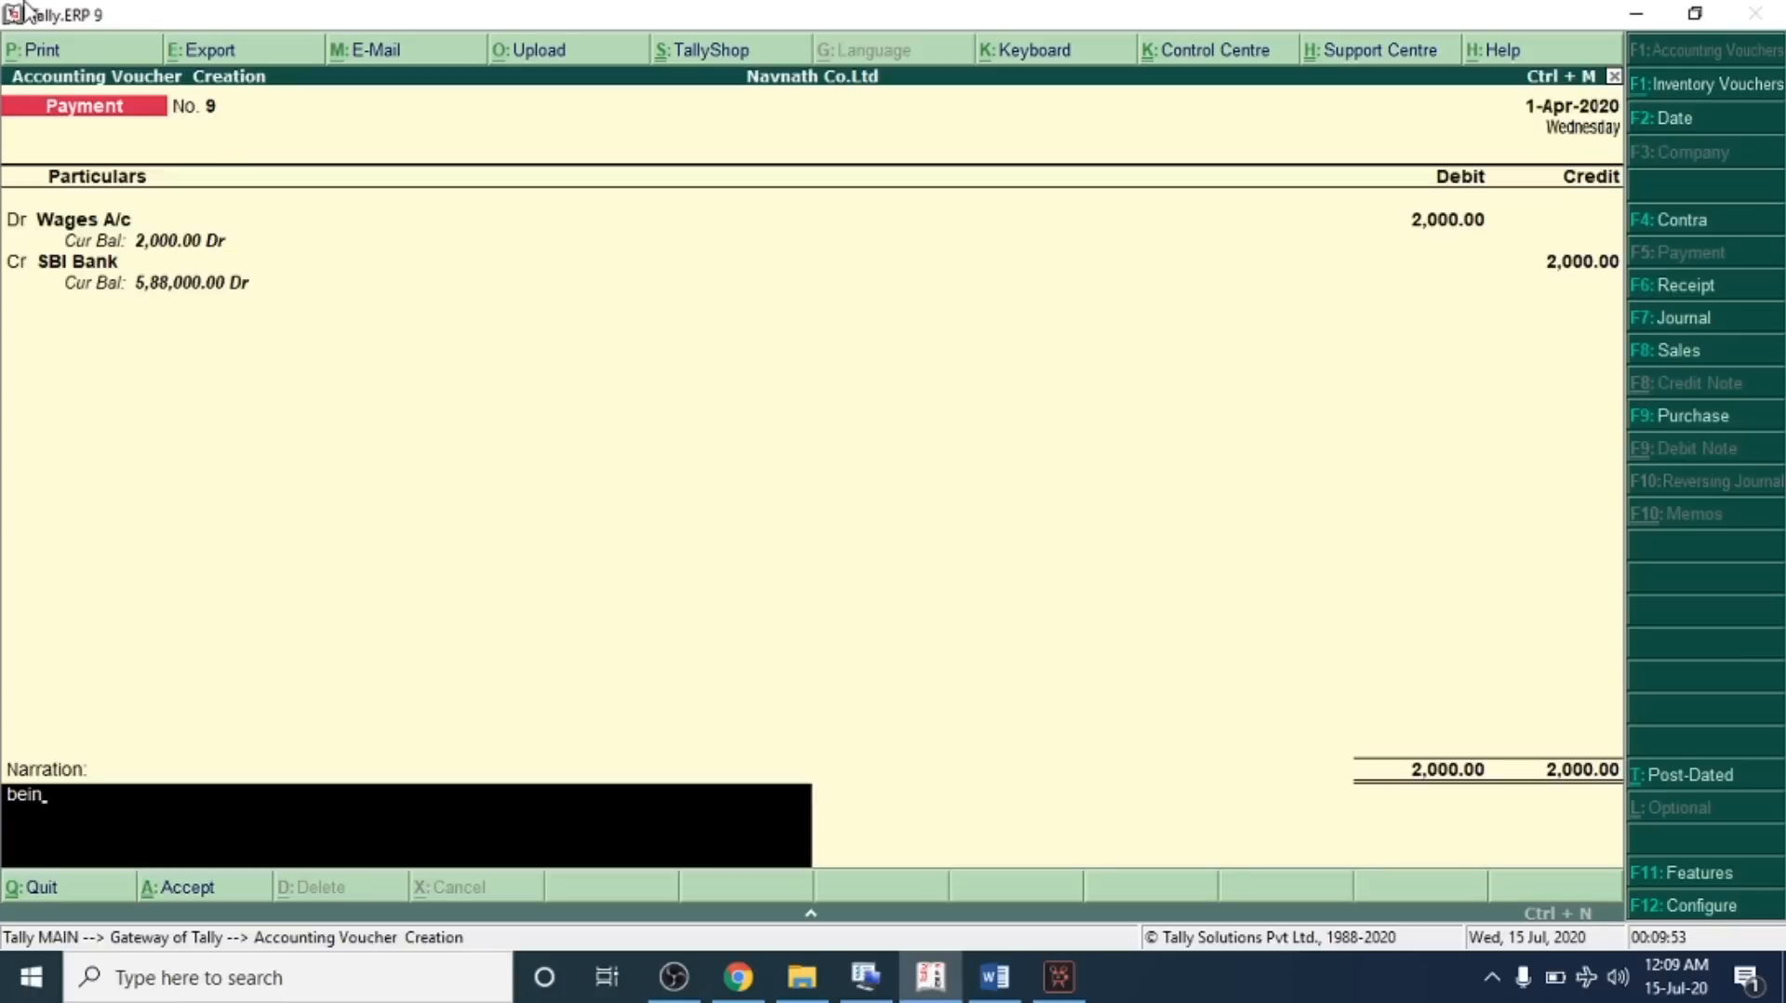
# Enter the narration "being : paid amount by phone pay" and save the payment voucher
pyautogui.write('being : paid amount by phone pay')
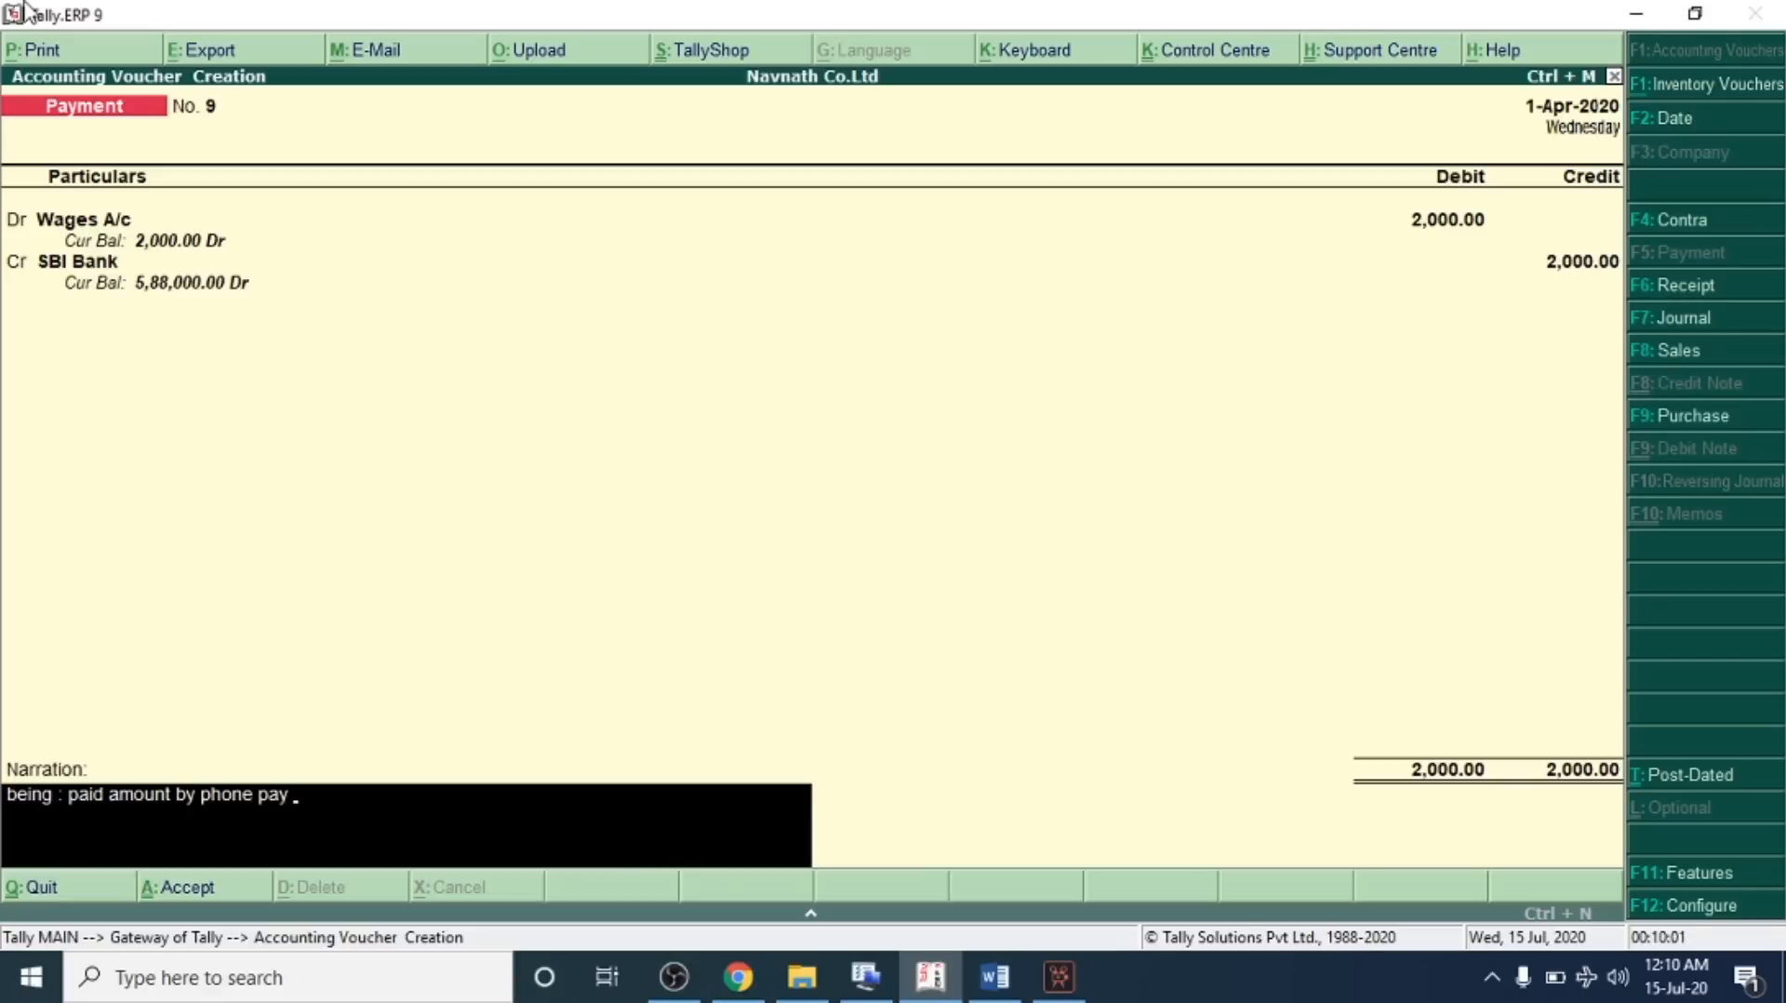
pyautogui.press('Return')
pyautogui.press('Return')
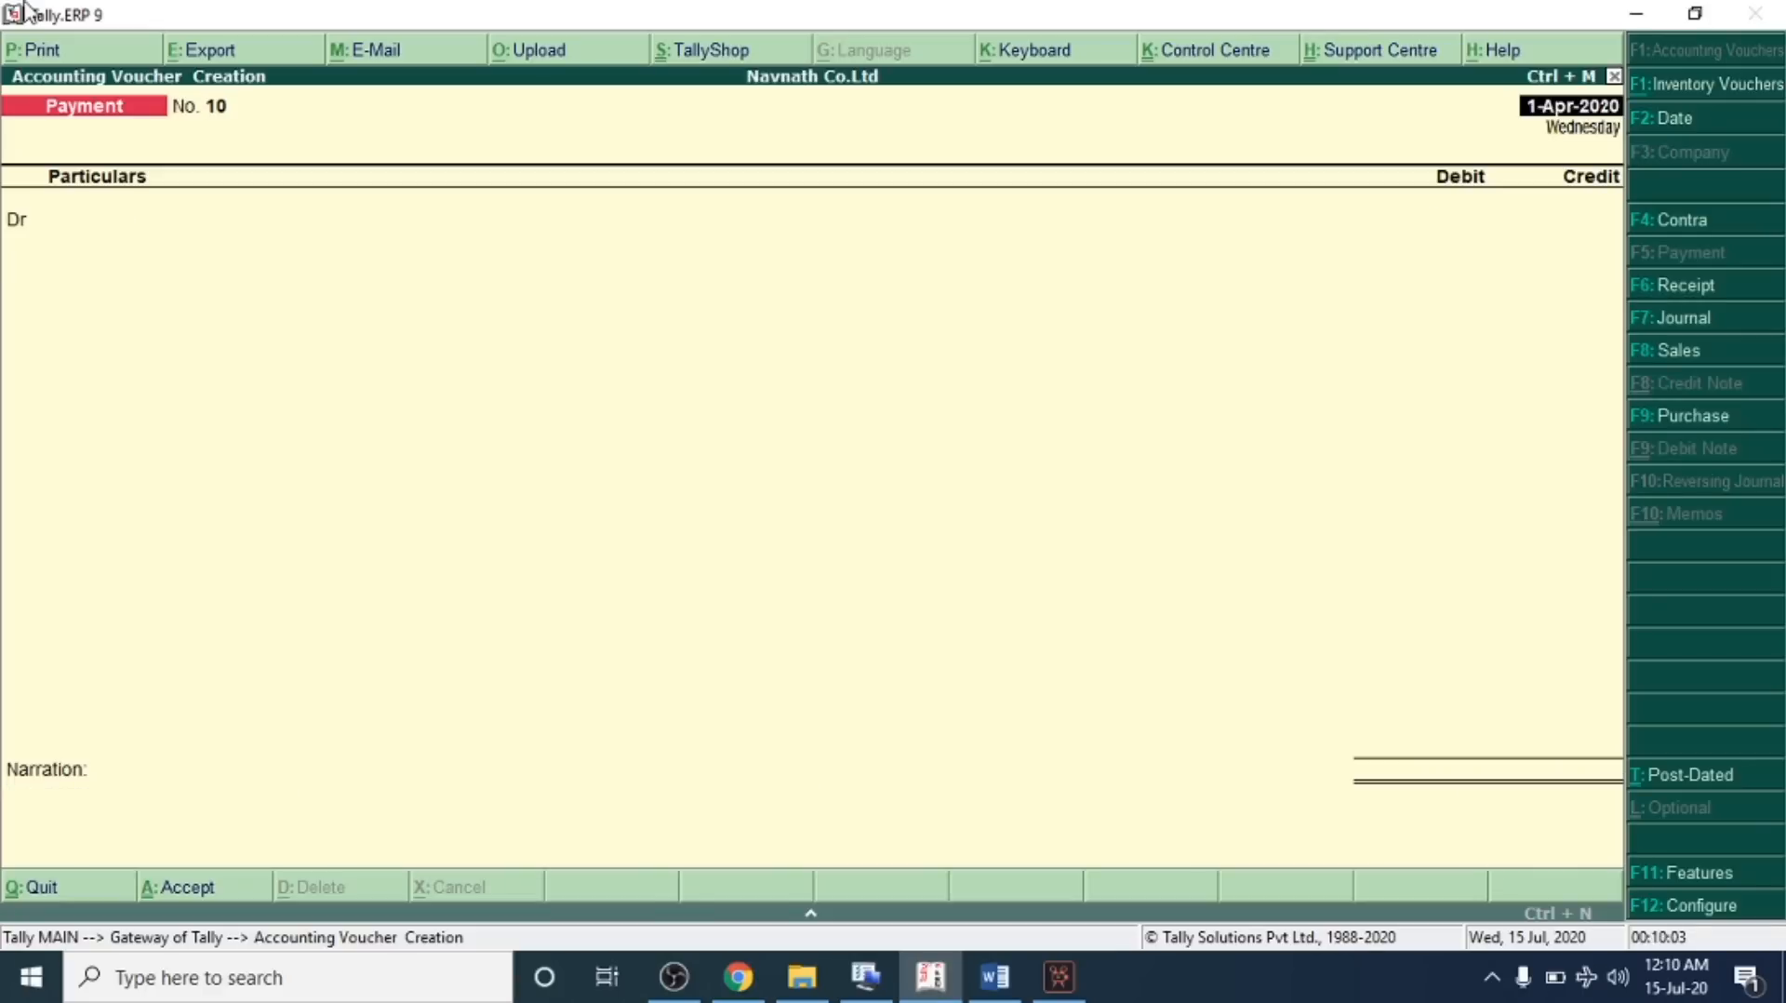
# Check transaction 21 on sales returns of 3 HP Laptops from Jyoti Traders in the problem sheet
pyautogui.hotkey('alt', 'Tab')
pyautogui.moveTo(274, 512); pyautogui.dragTo(508, 497)
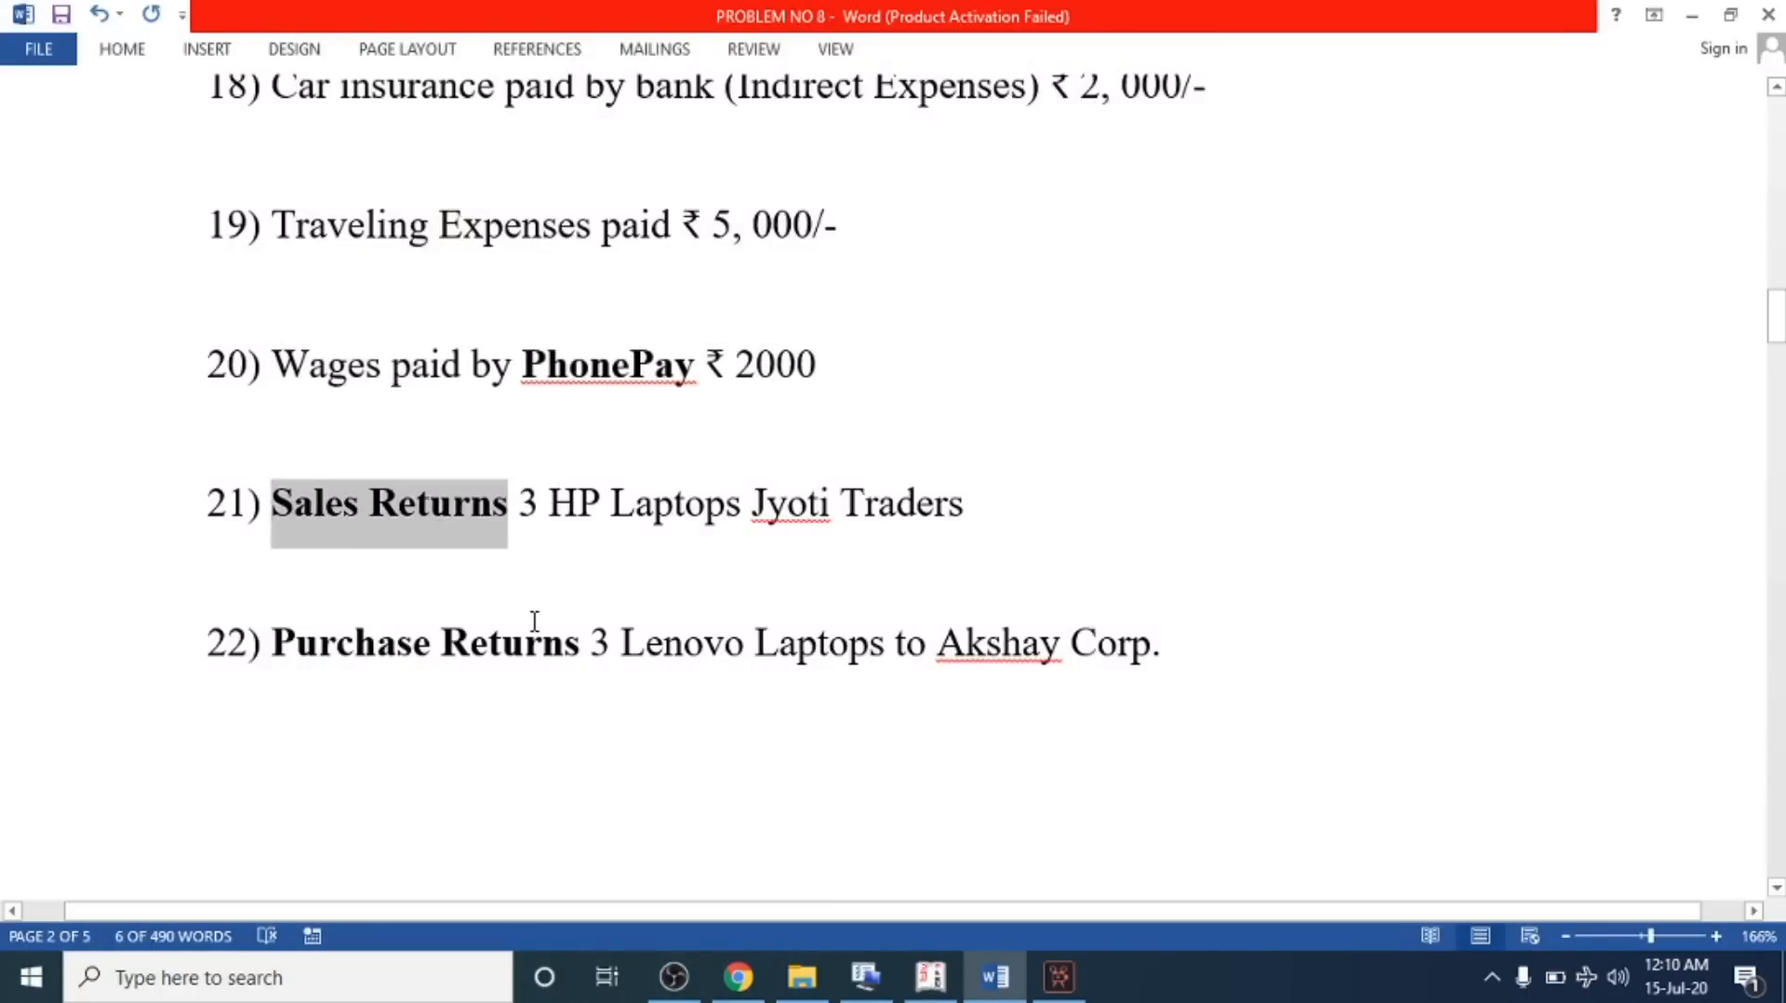
pyautogui.click(536, 497)
pyautogui.click(758, 503)
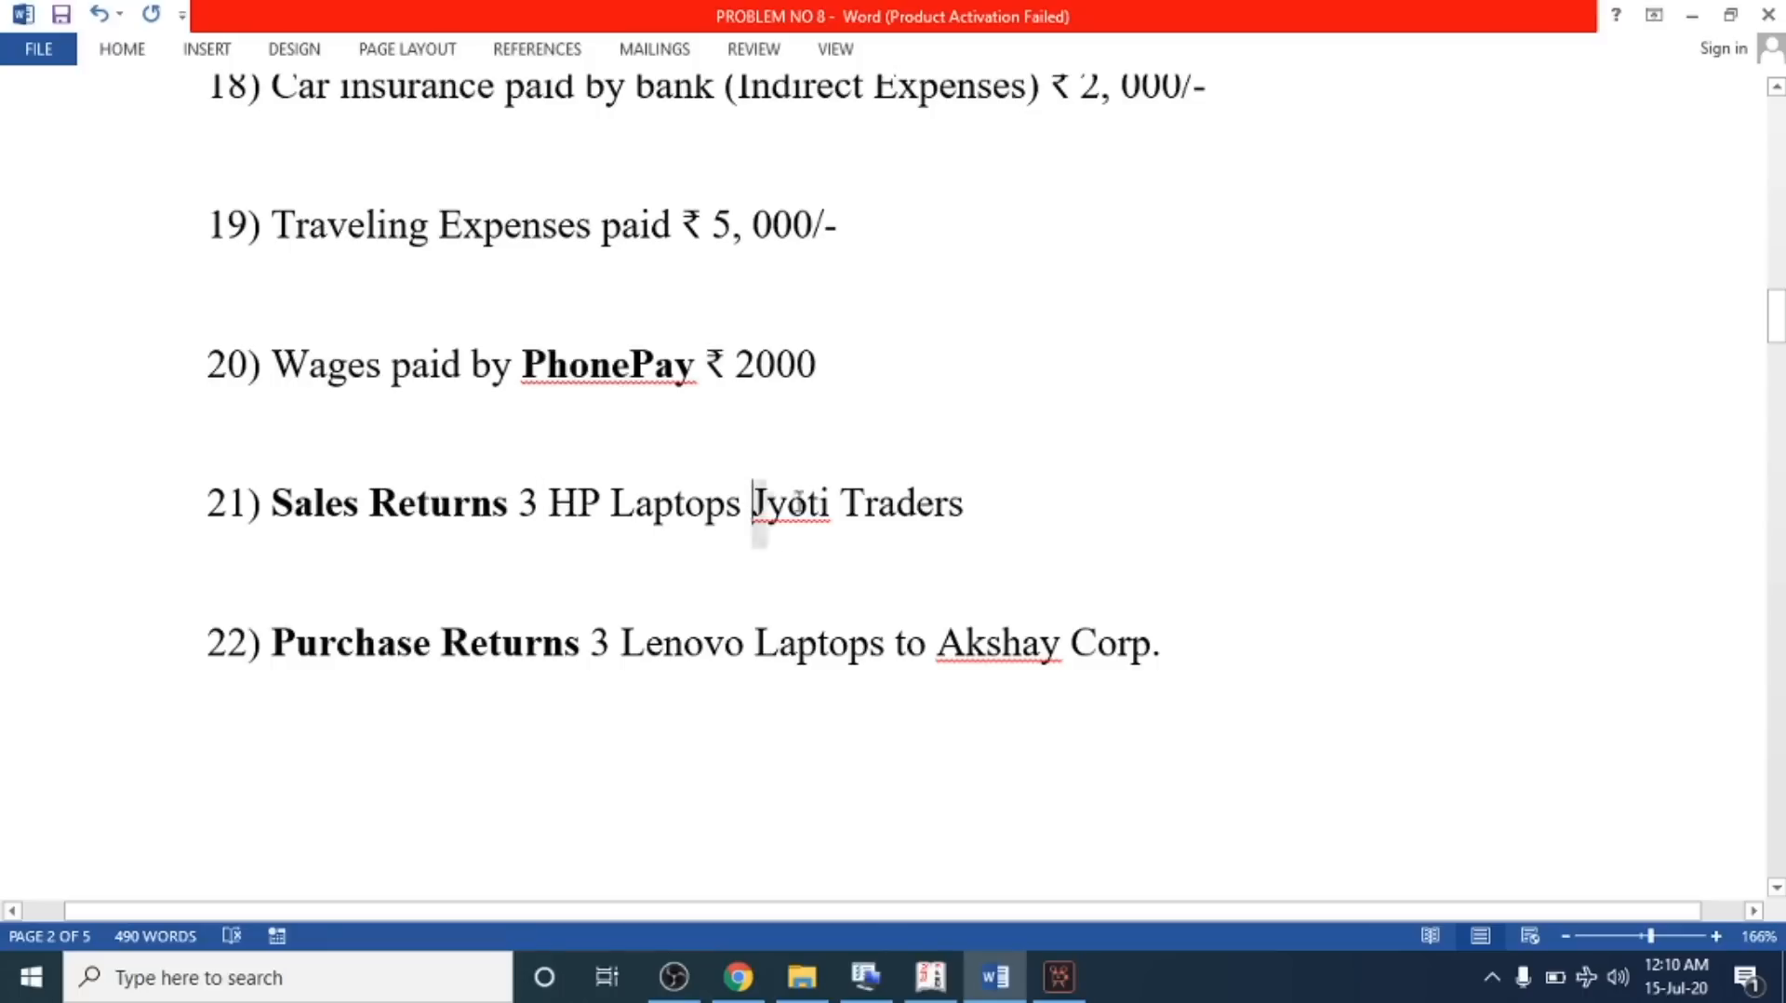
pyautogui.moveTo(775, 502); pyautogui.dragTo(999, 522)
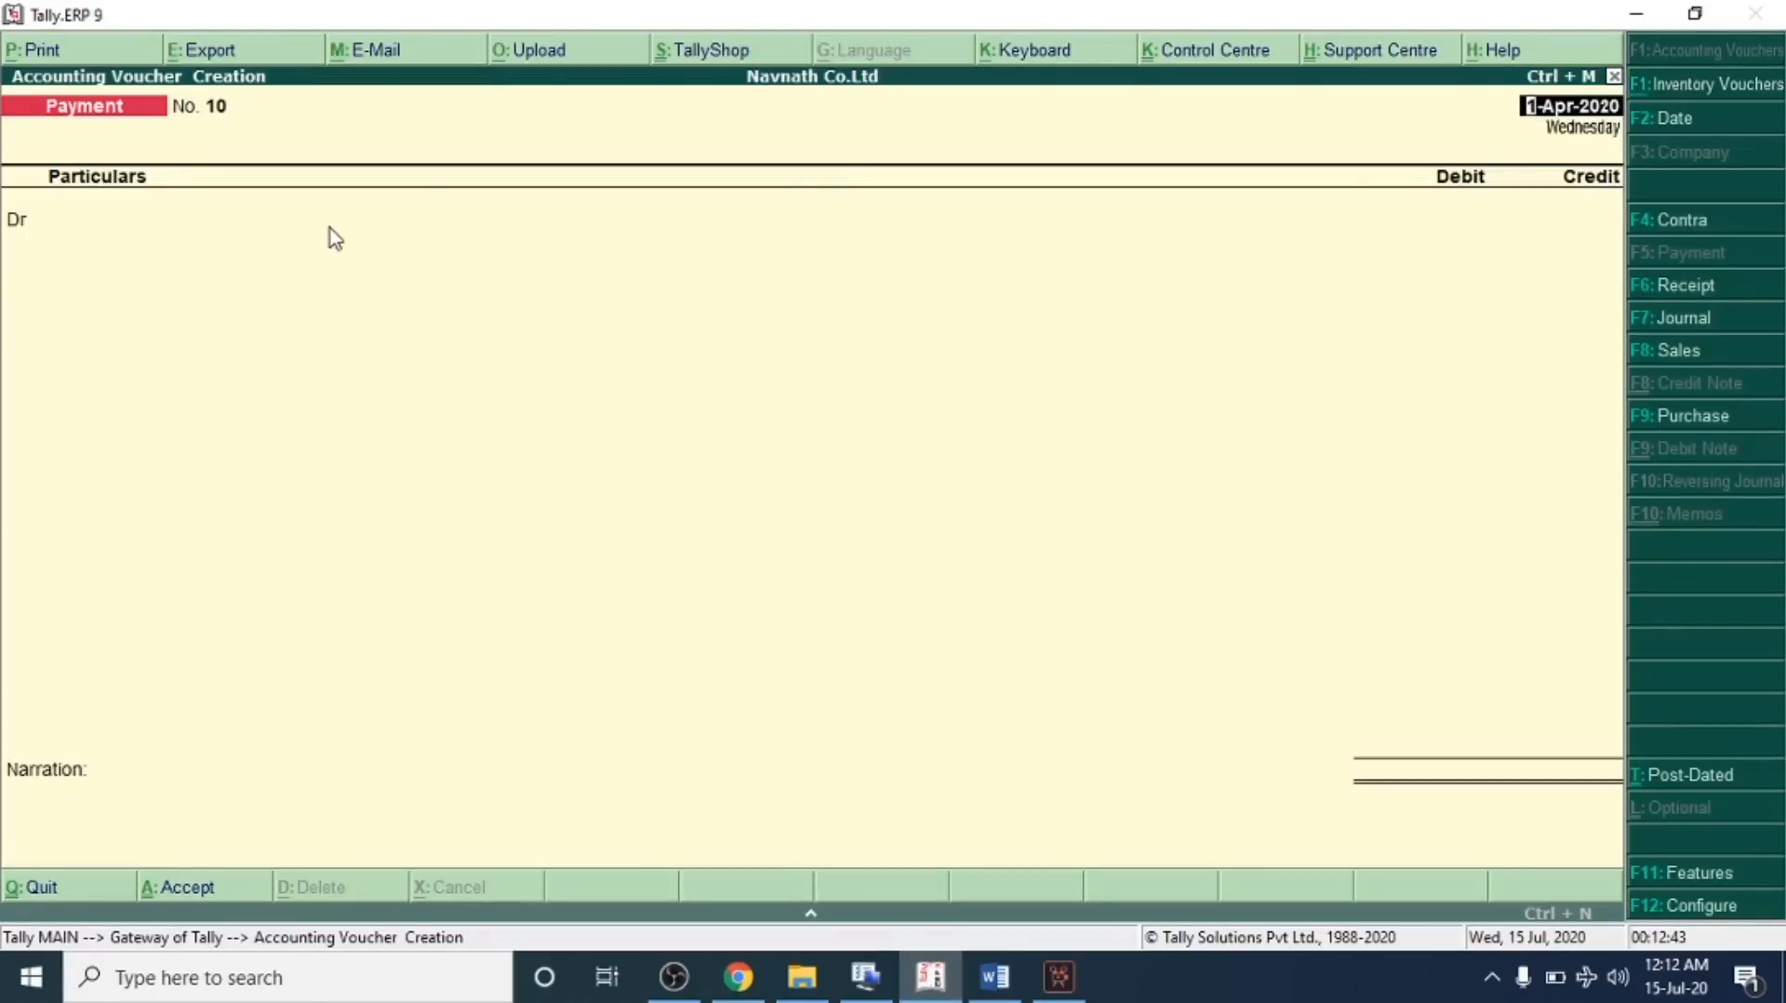
# Switch to a sales voucher and enable debit and credit notes, recording both credit and debit notes in invoice mode
pyautogui.press('Return')
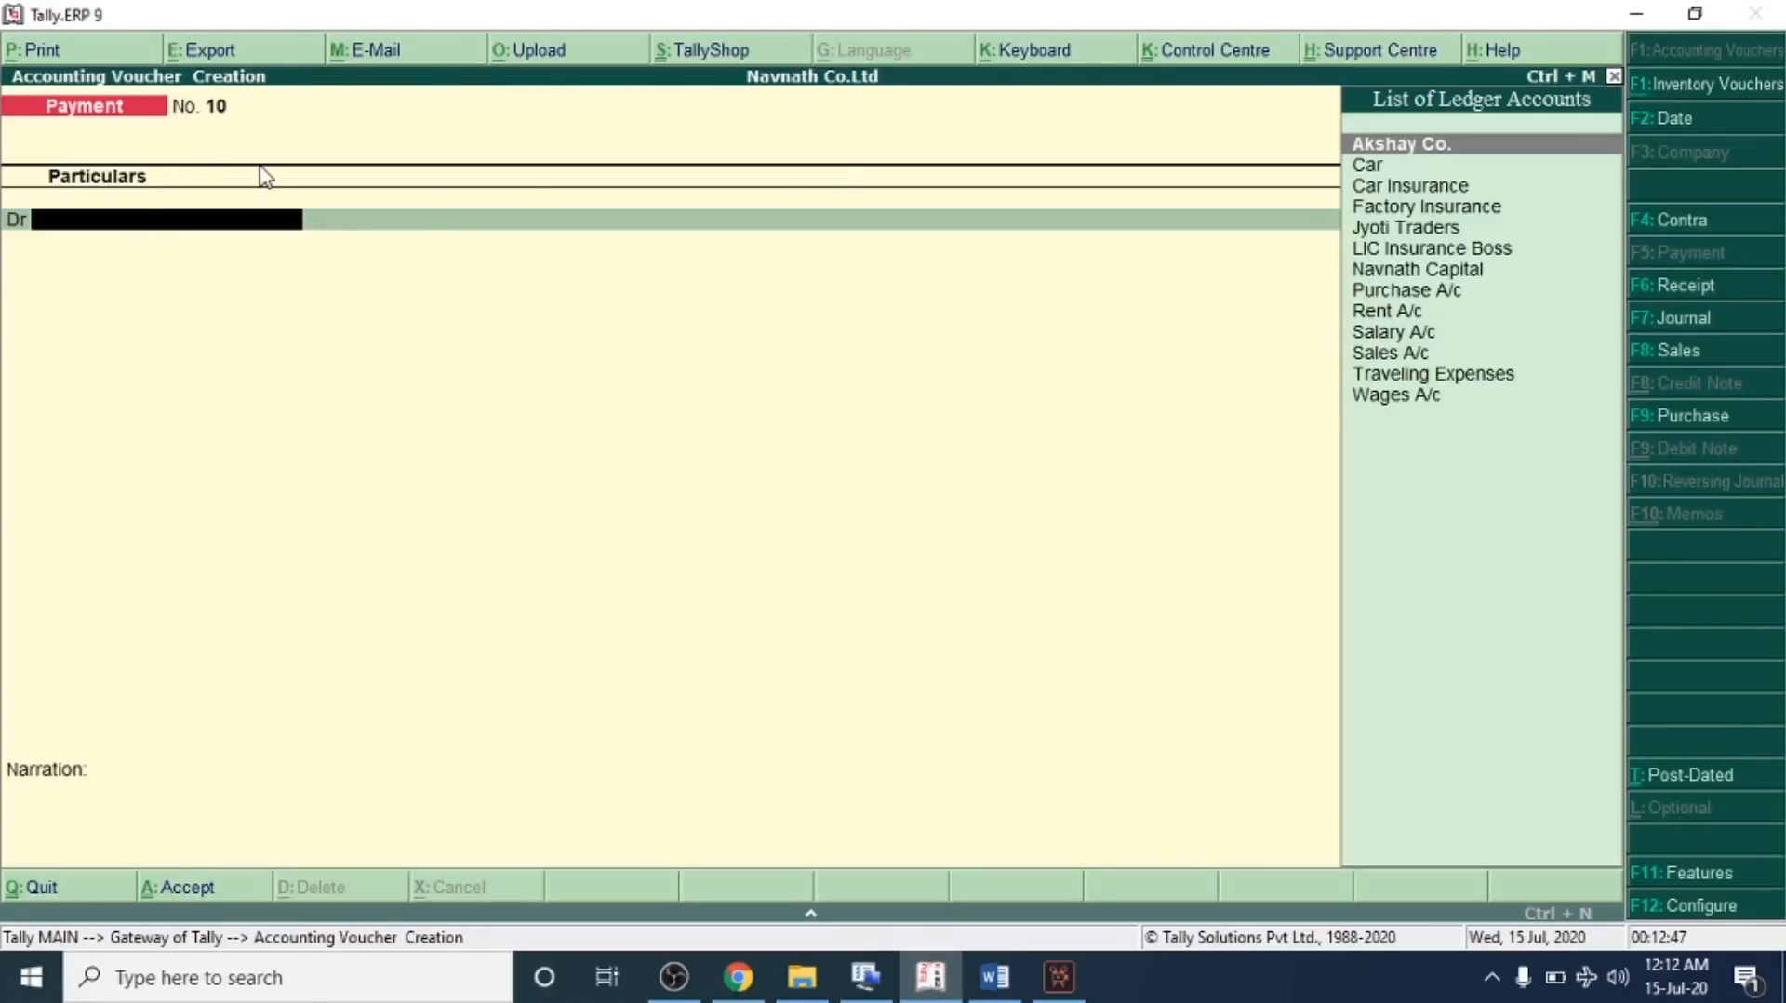
pyautogui.click(1680, 351)
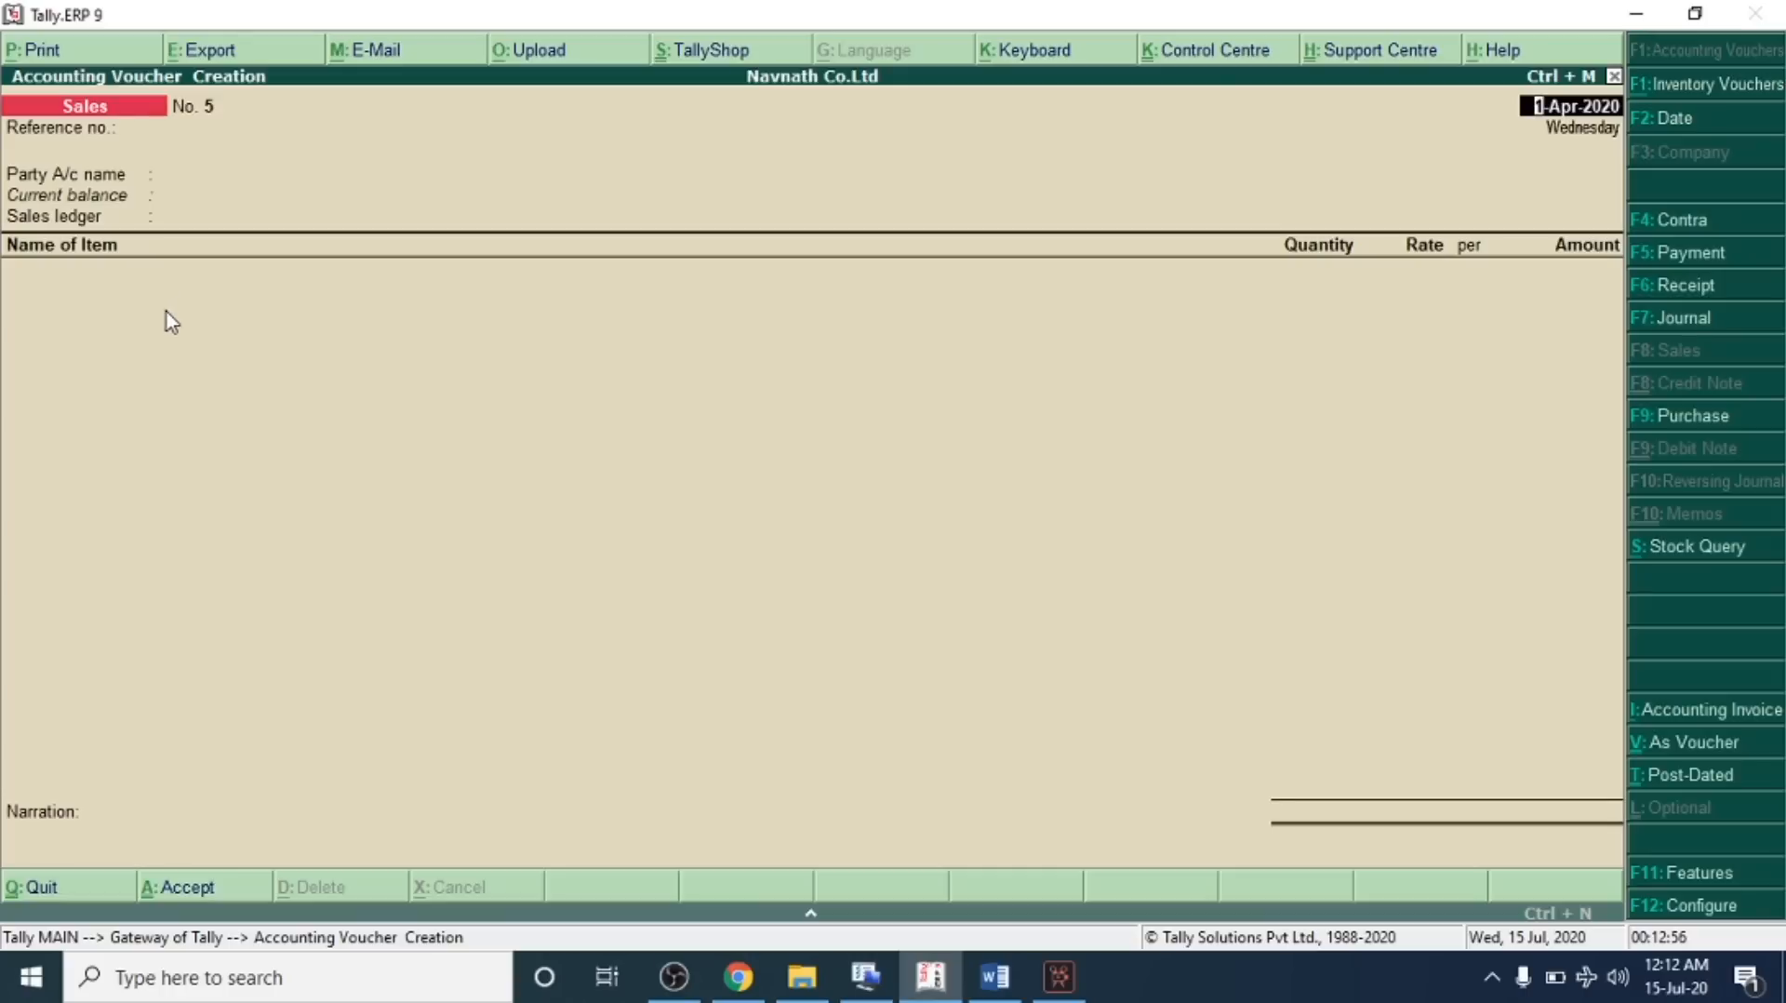
pyautogui.click(1694, 875)
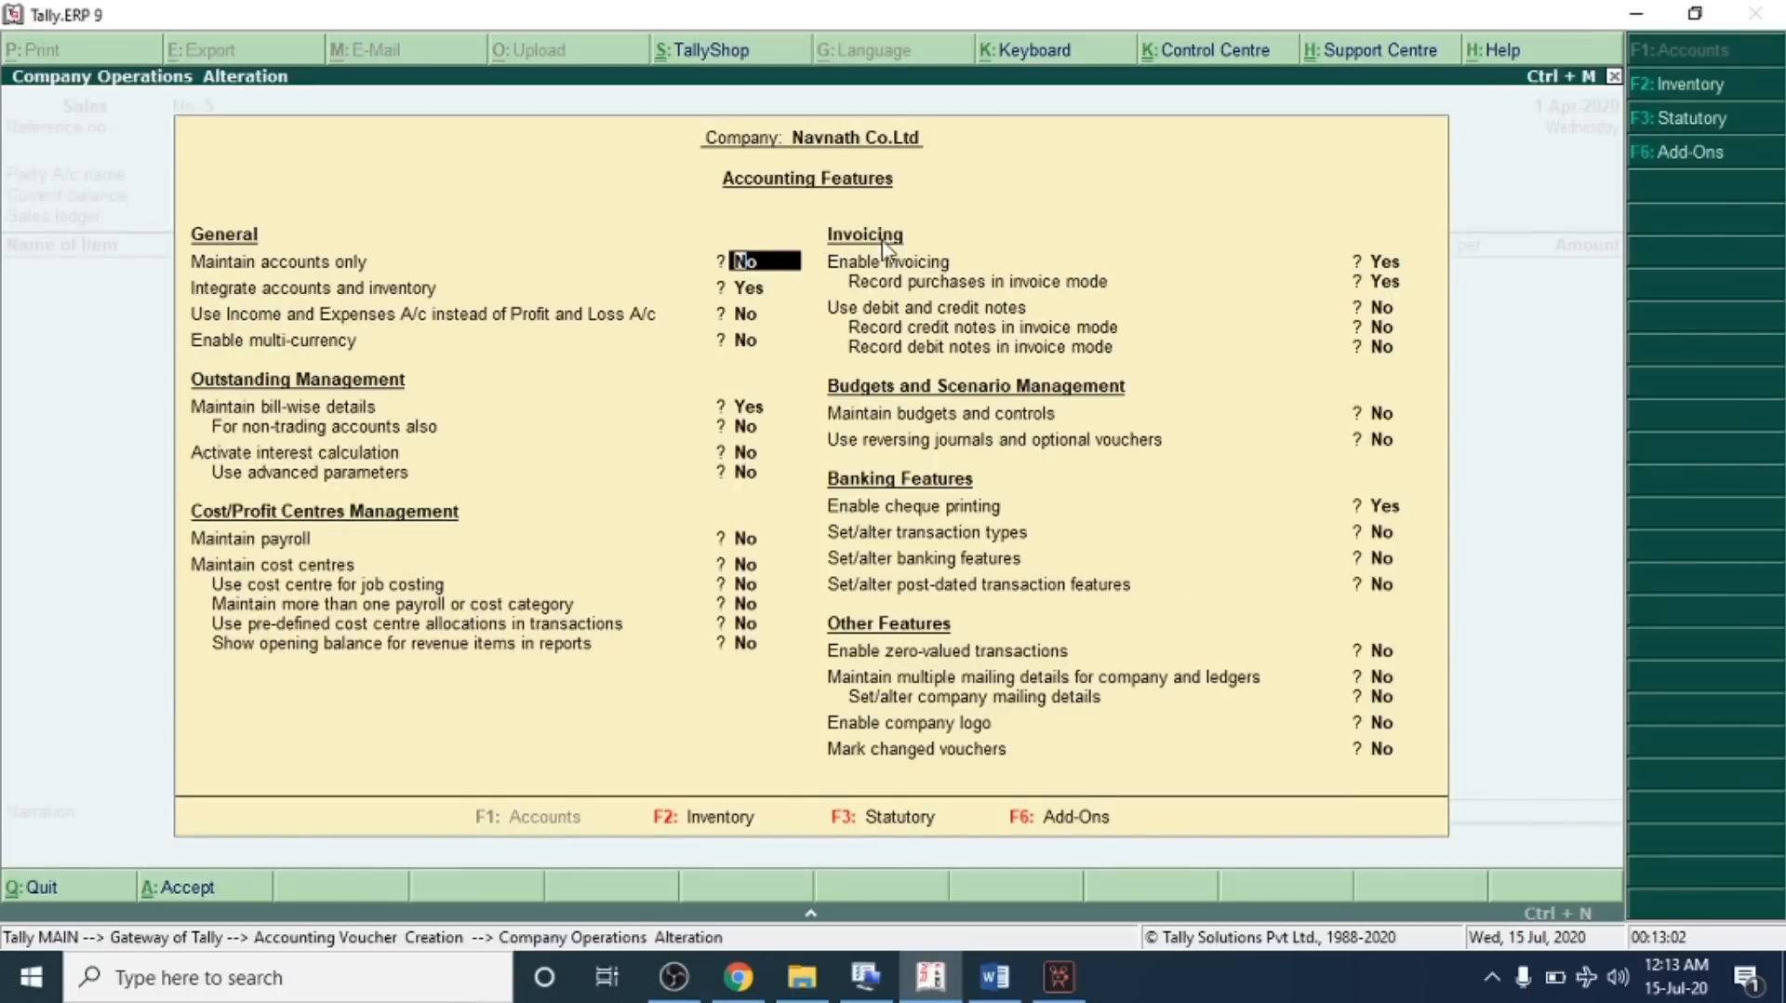
pyautogui.click(913, 326)
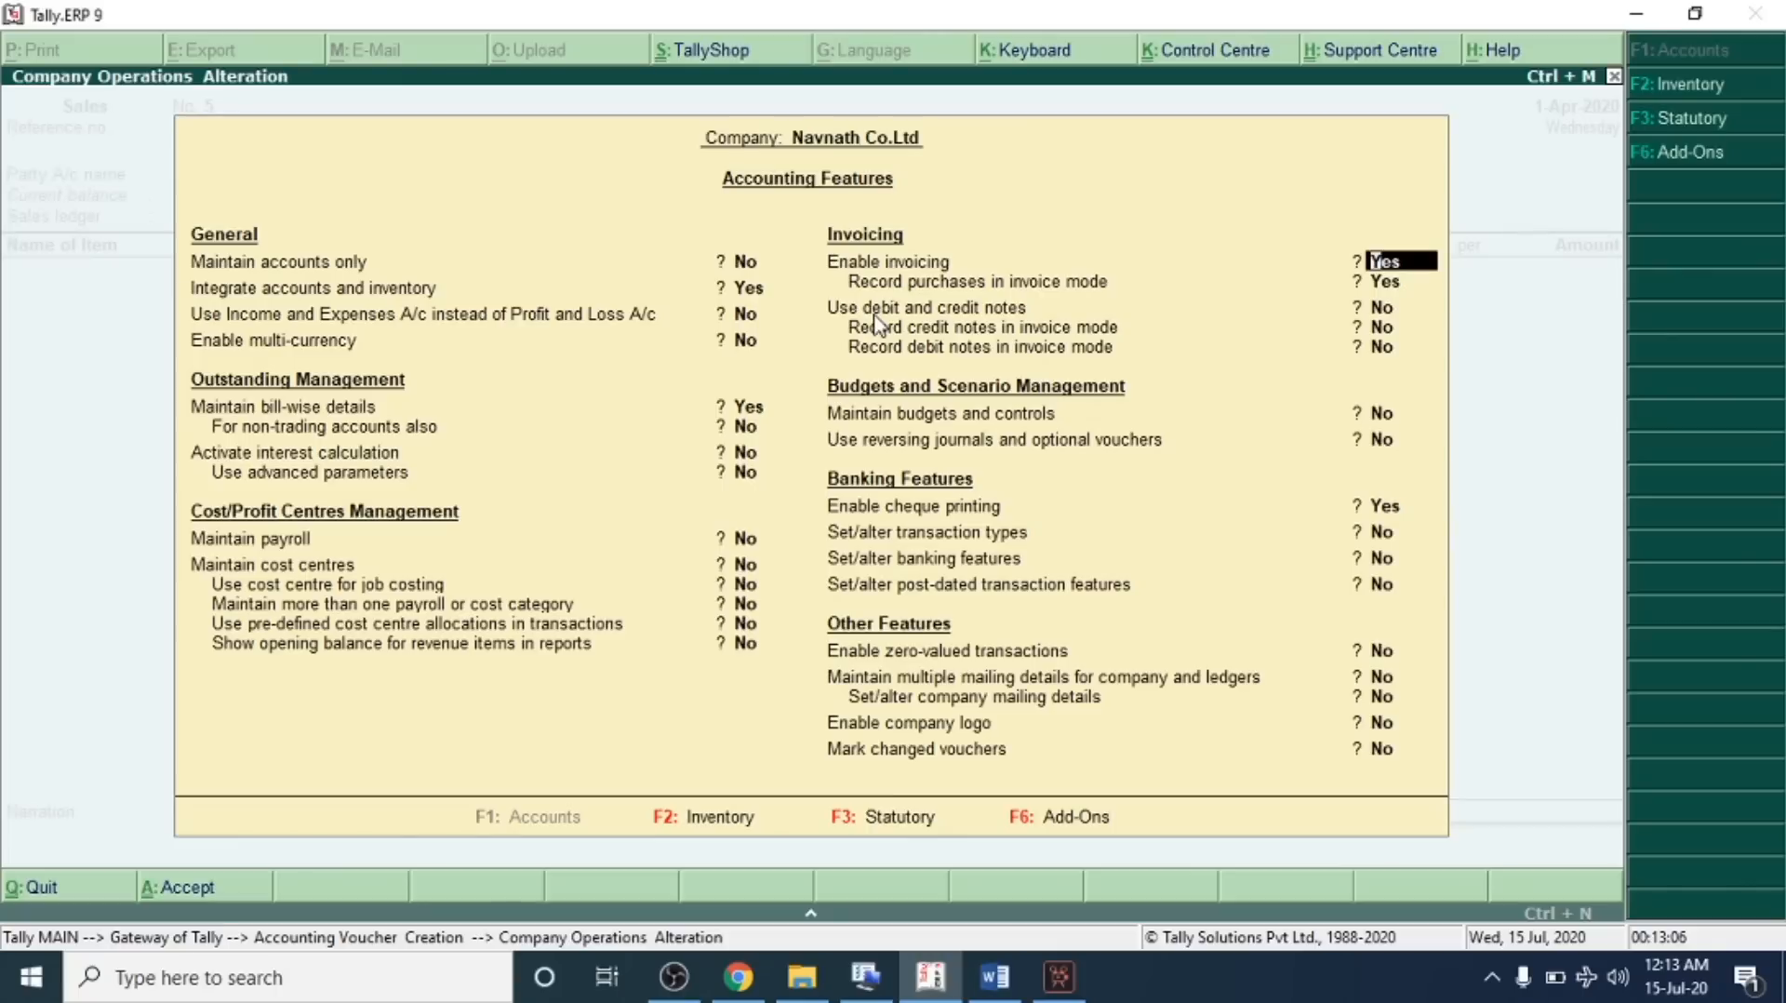
pyautogui.press('Return')
pyautogui.press('Return')
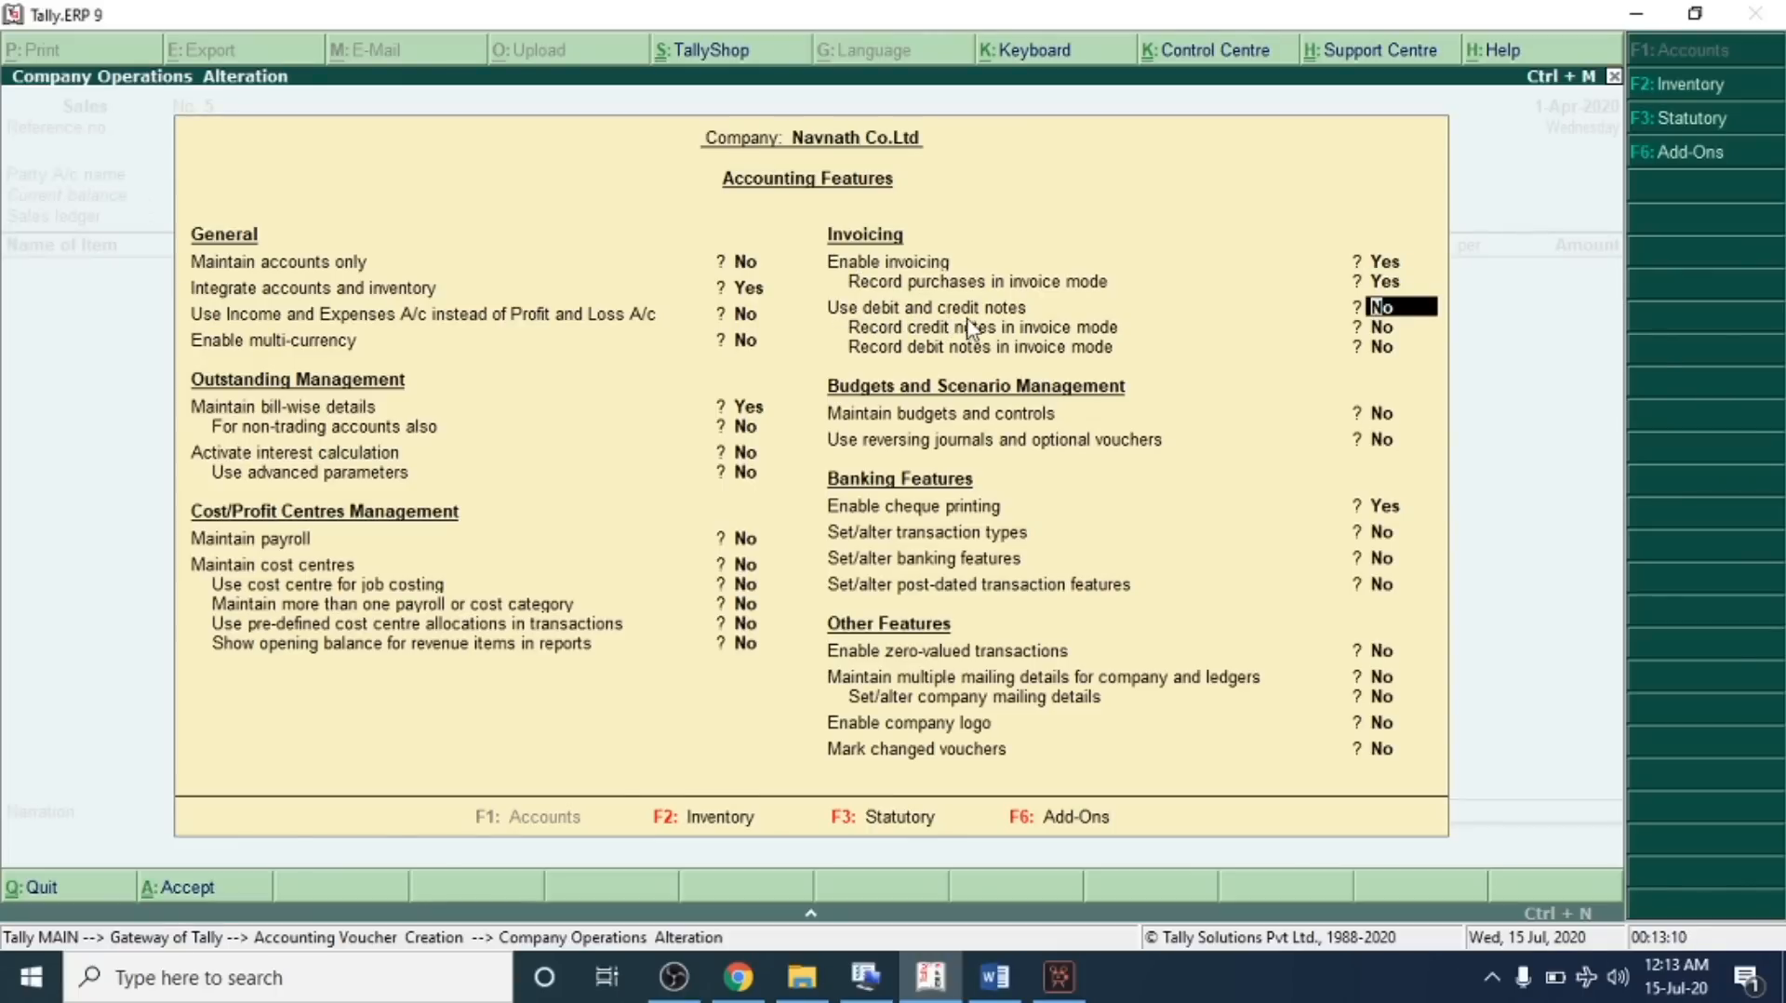
pyautogui.press('y')
pyautogui.press('Return')
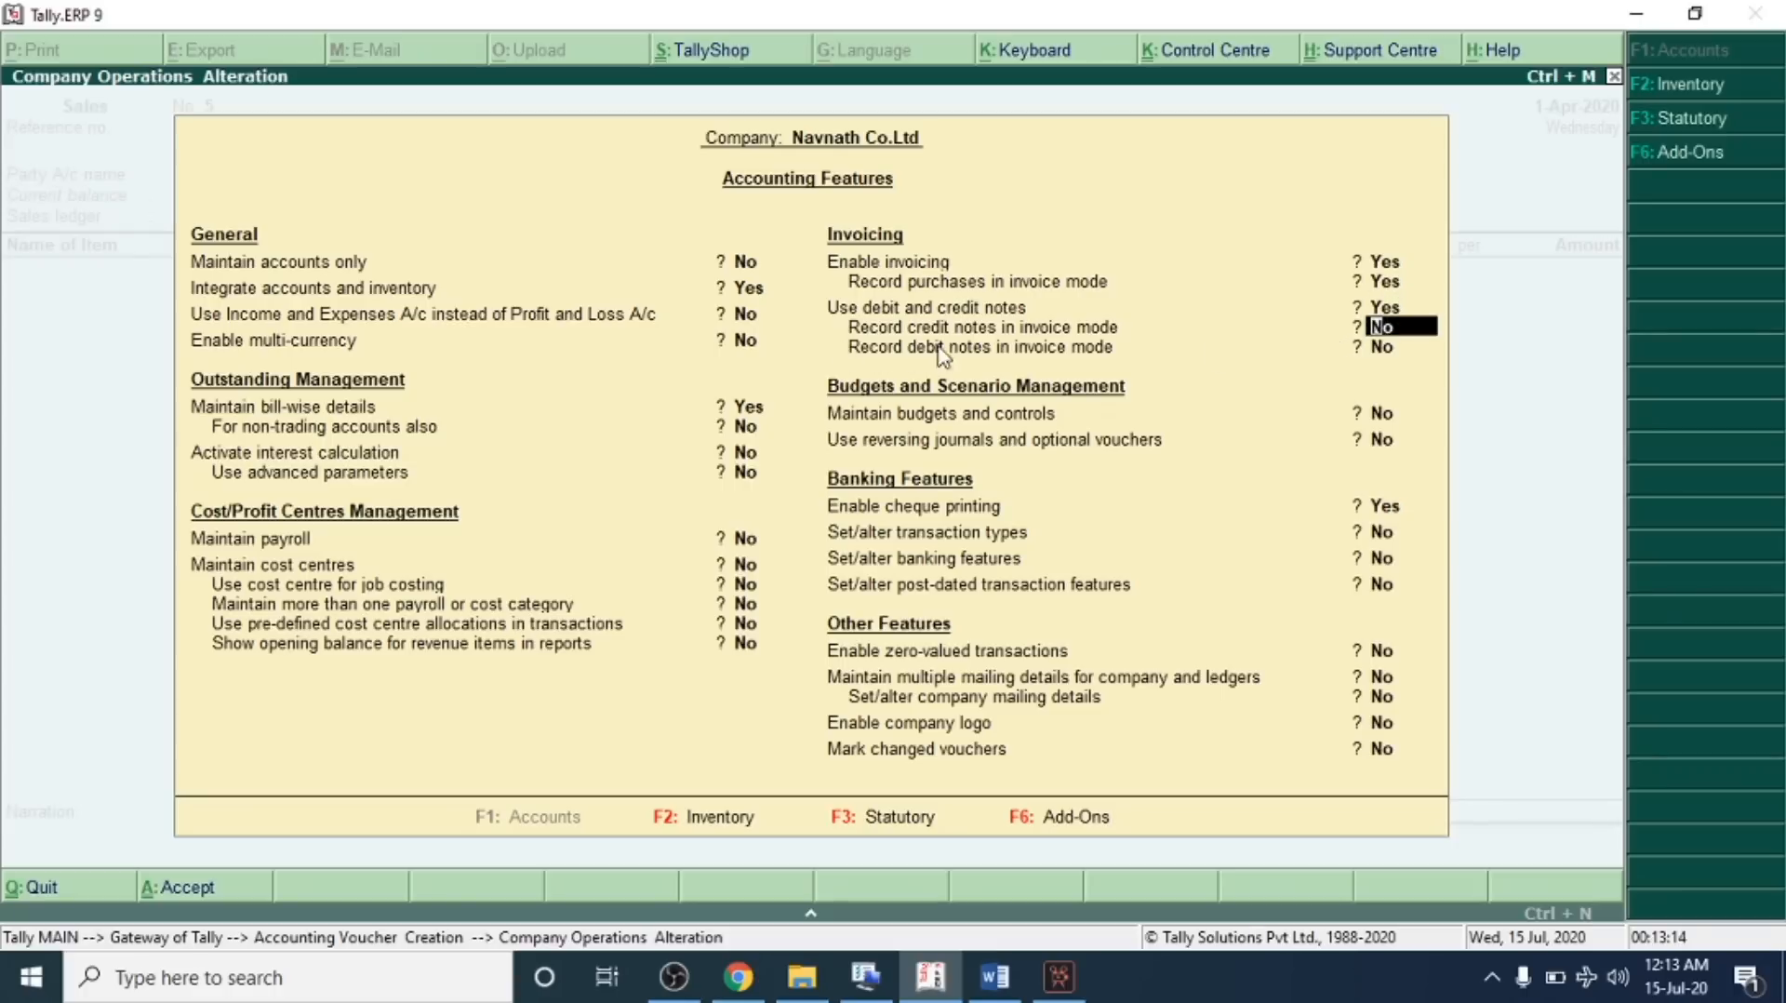
pyautogui.write('y')
pyautogui.press('Return')
pyautogui.write('y')
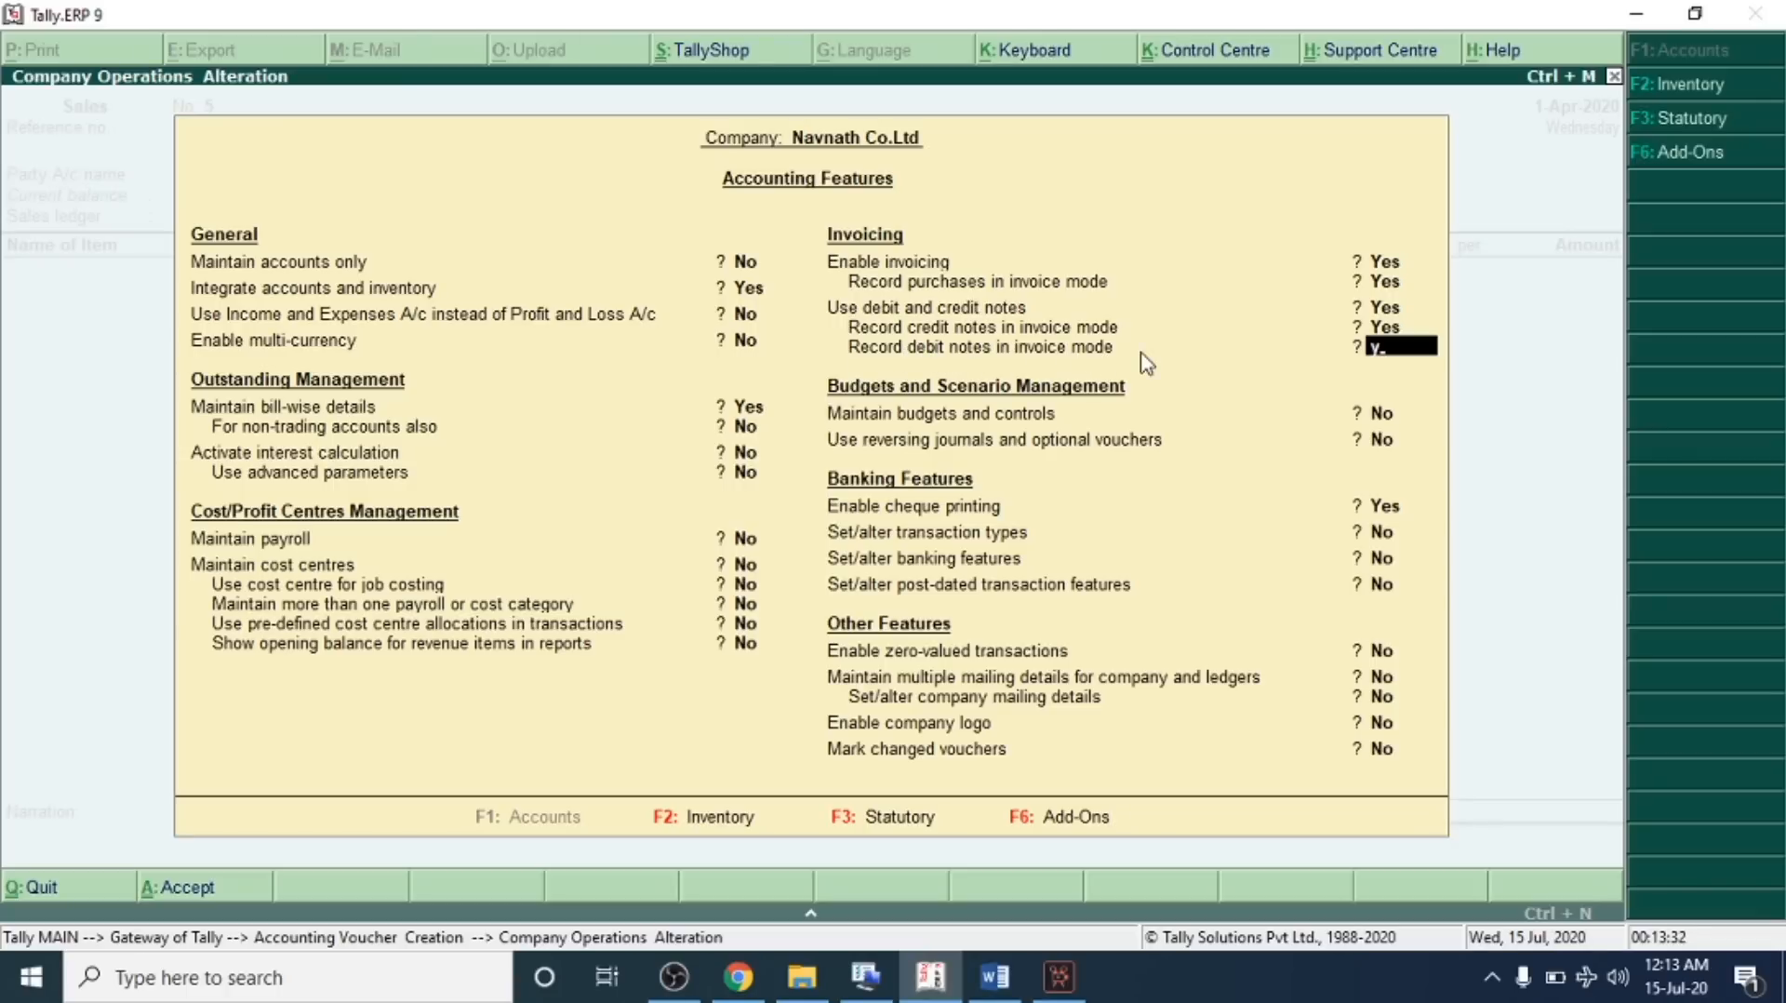
pyautogui.press('Return')
pyautogui.press('Return')
pyautogui.press('Return')
pyautogui.press('Return')
pyautogui.press('Return')
pyautogui.press('Return')
pyautogui.press('Return')
pyautogui.press('Return')
pyautogui.press('Return')
pyautogui.press('Return')
pyautogui.press('Return')
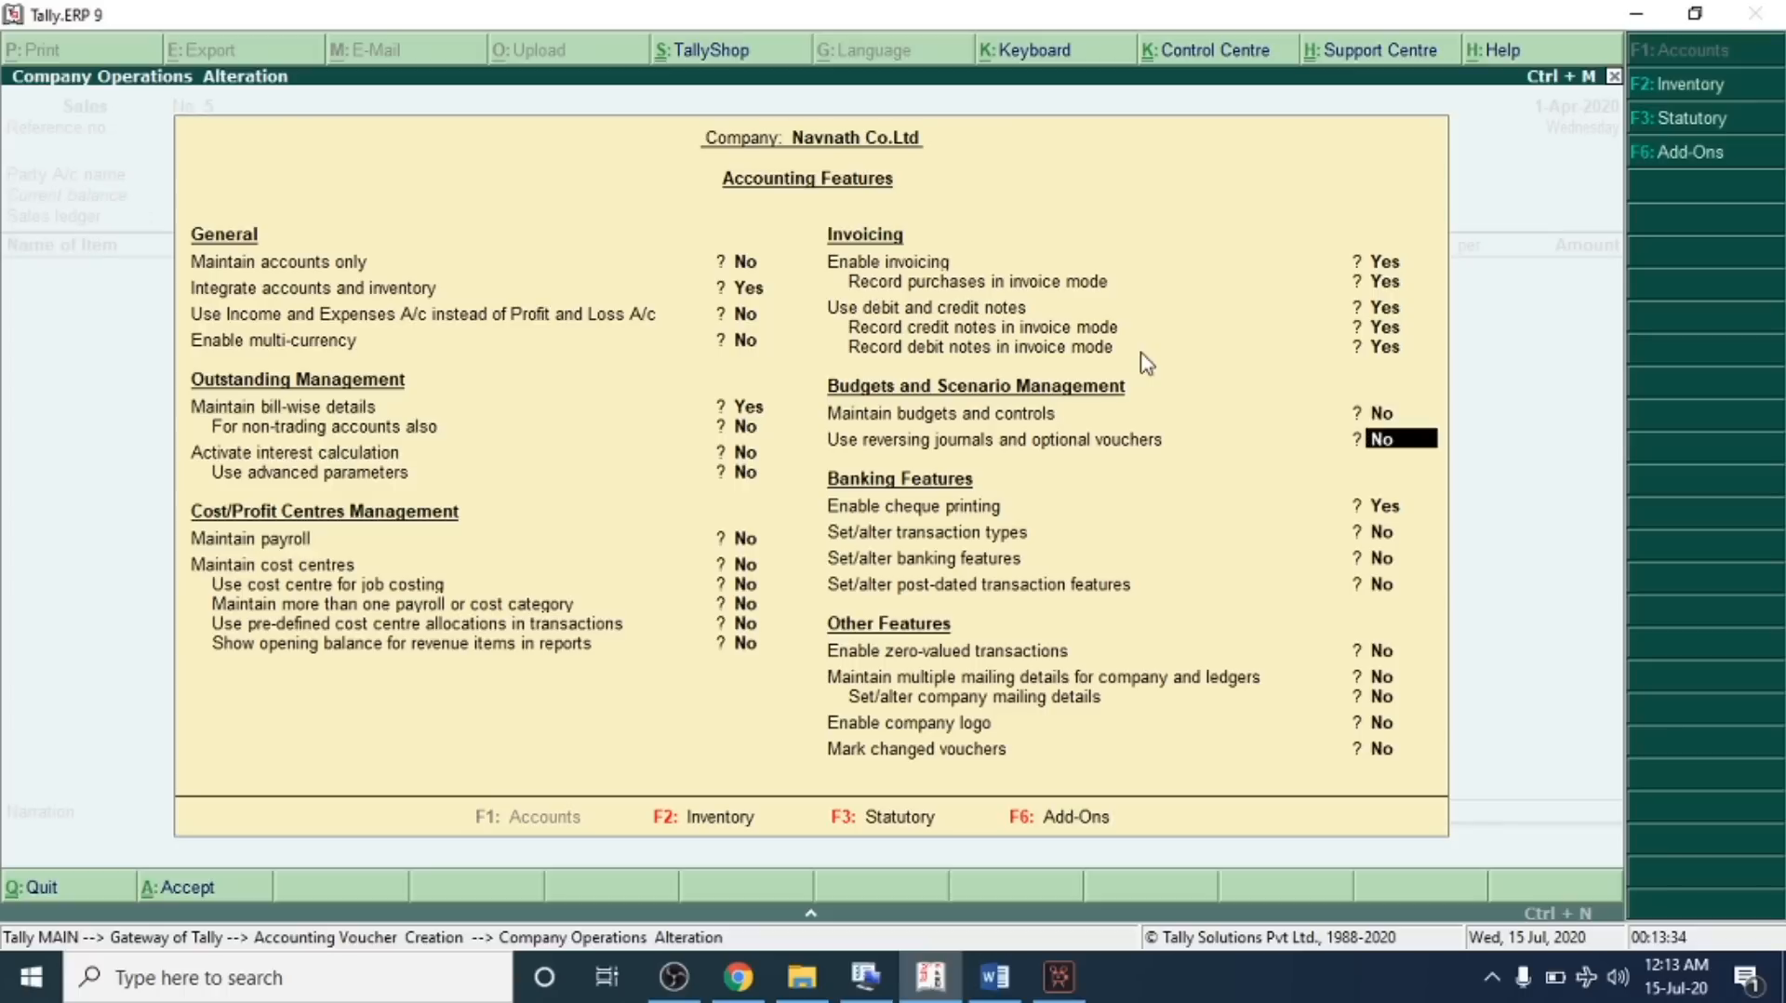
pyautogui.press('Return')
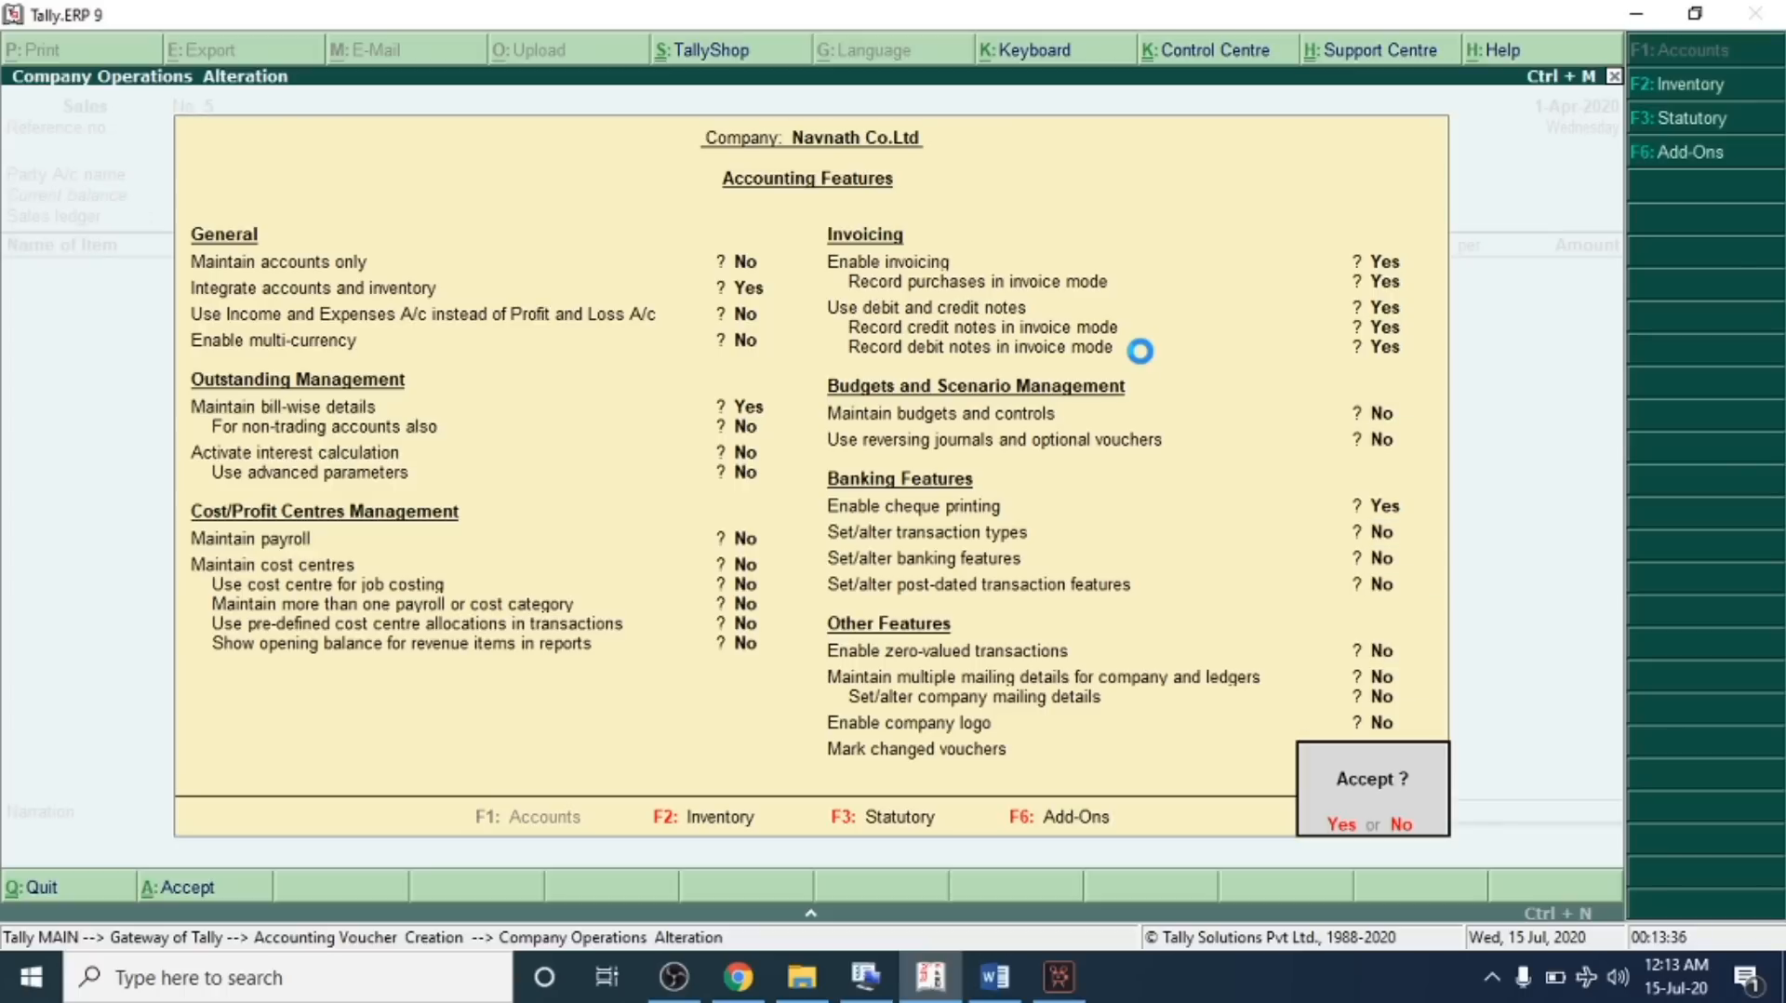
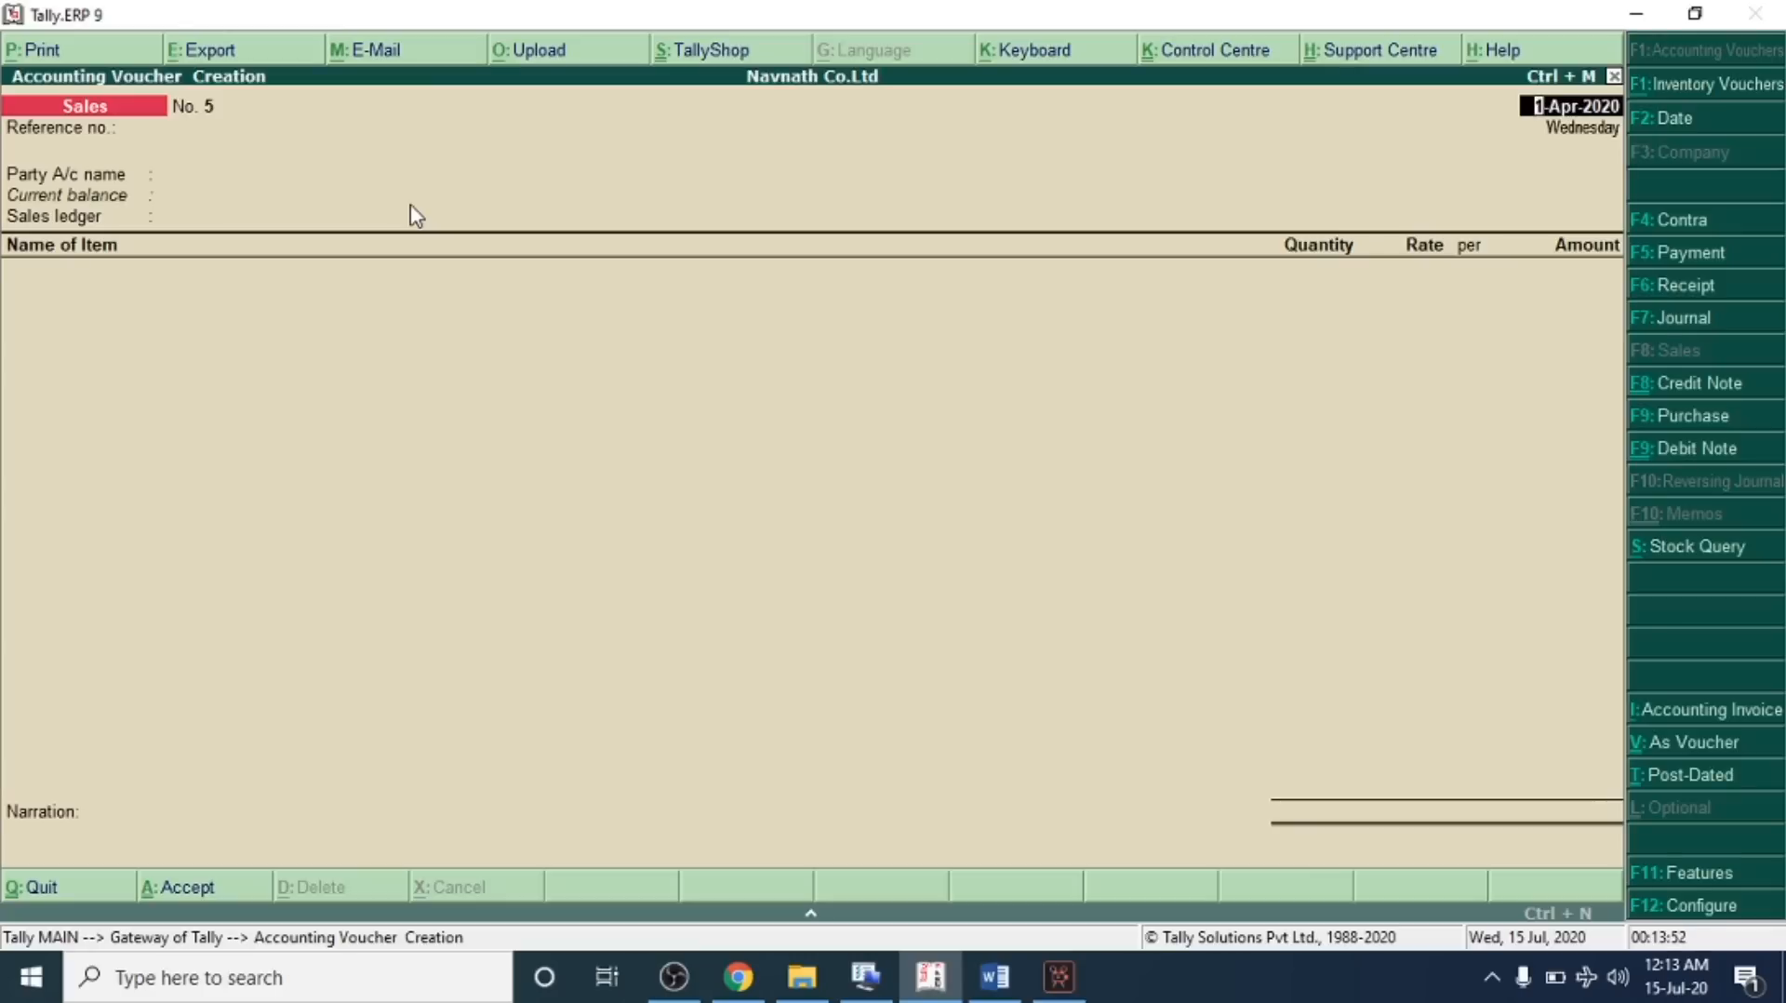
# Open a credit note voucher with Jyoti Traders as party, rechecking transaction 21 in the problem sheet
pyautogui.hotkey('ctrl', 'F8')
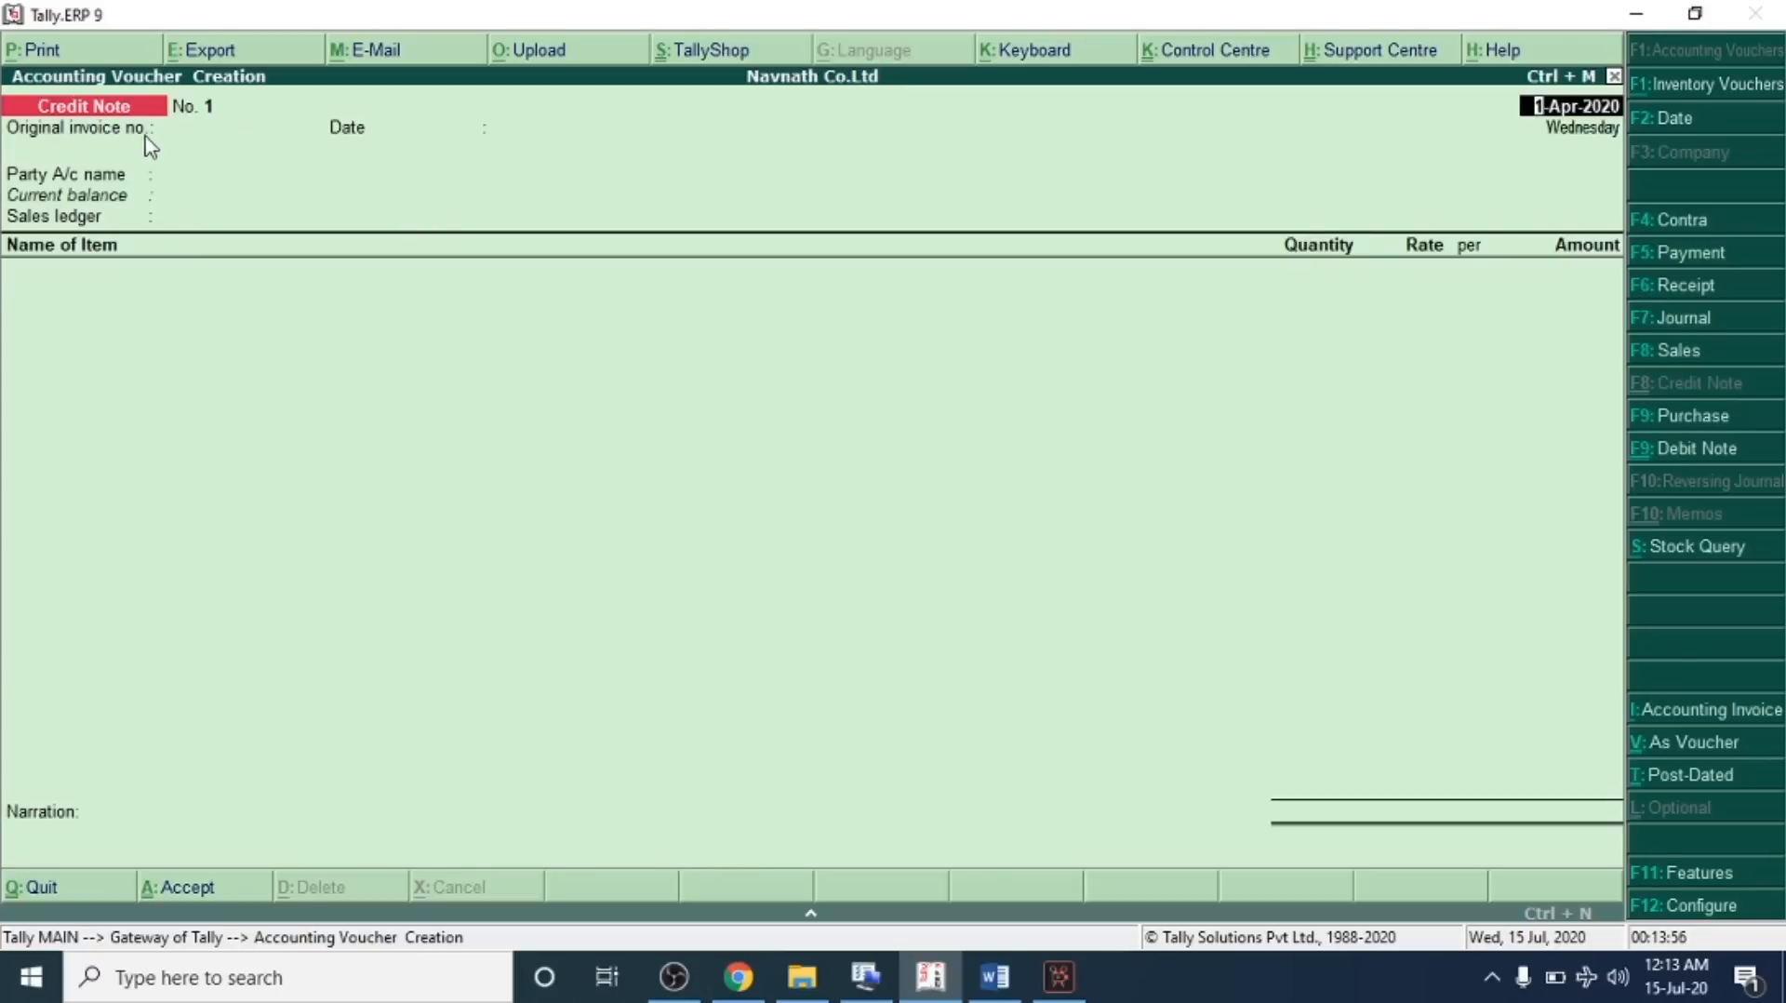
pyautogui.press('Return')
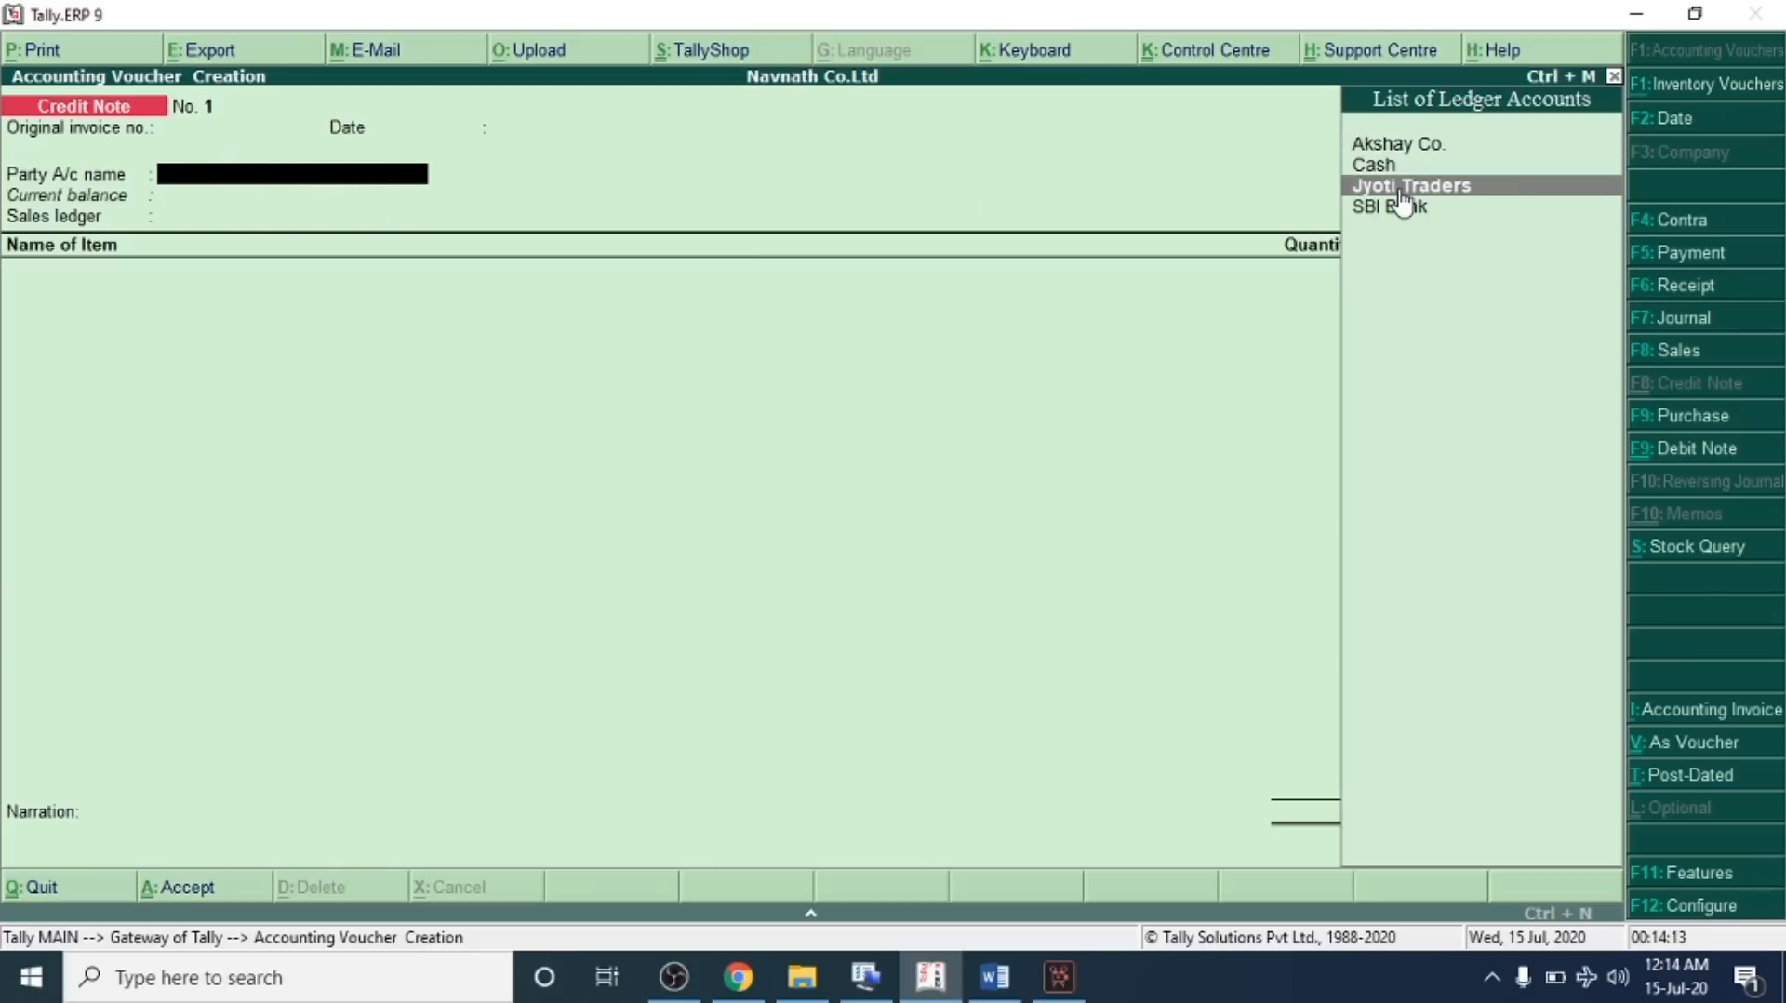
pyautogui.click(996, 976)
pyautogui.click(273, 605)
pyautogui.moveTo(306, 609); pyautogui.dragTo(919, 611)
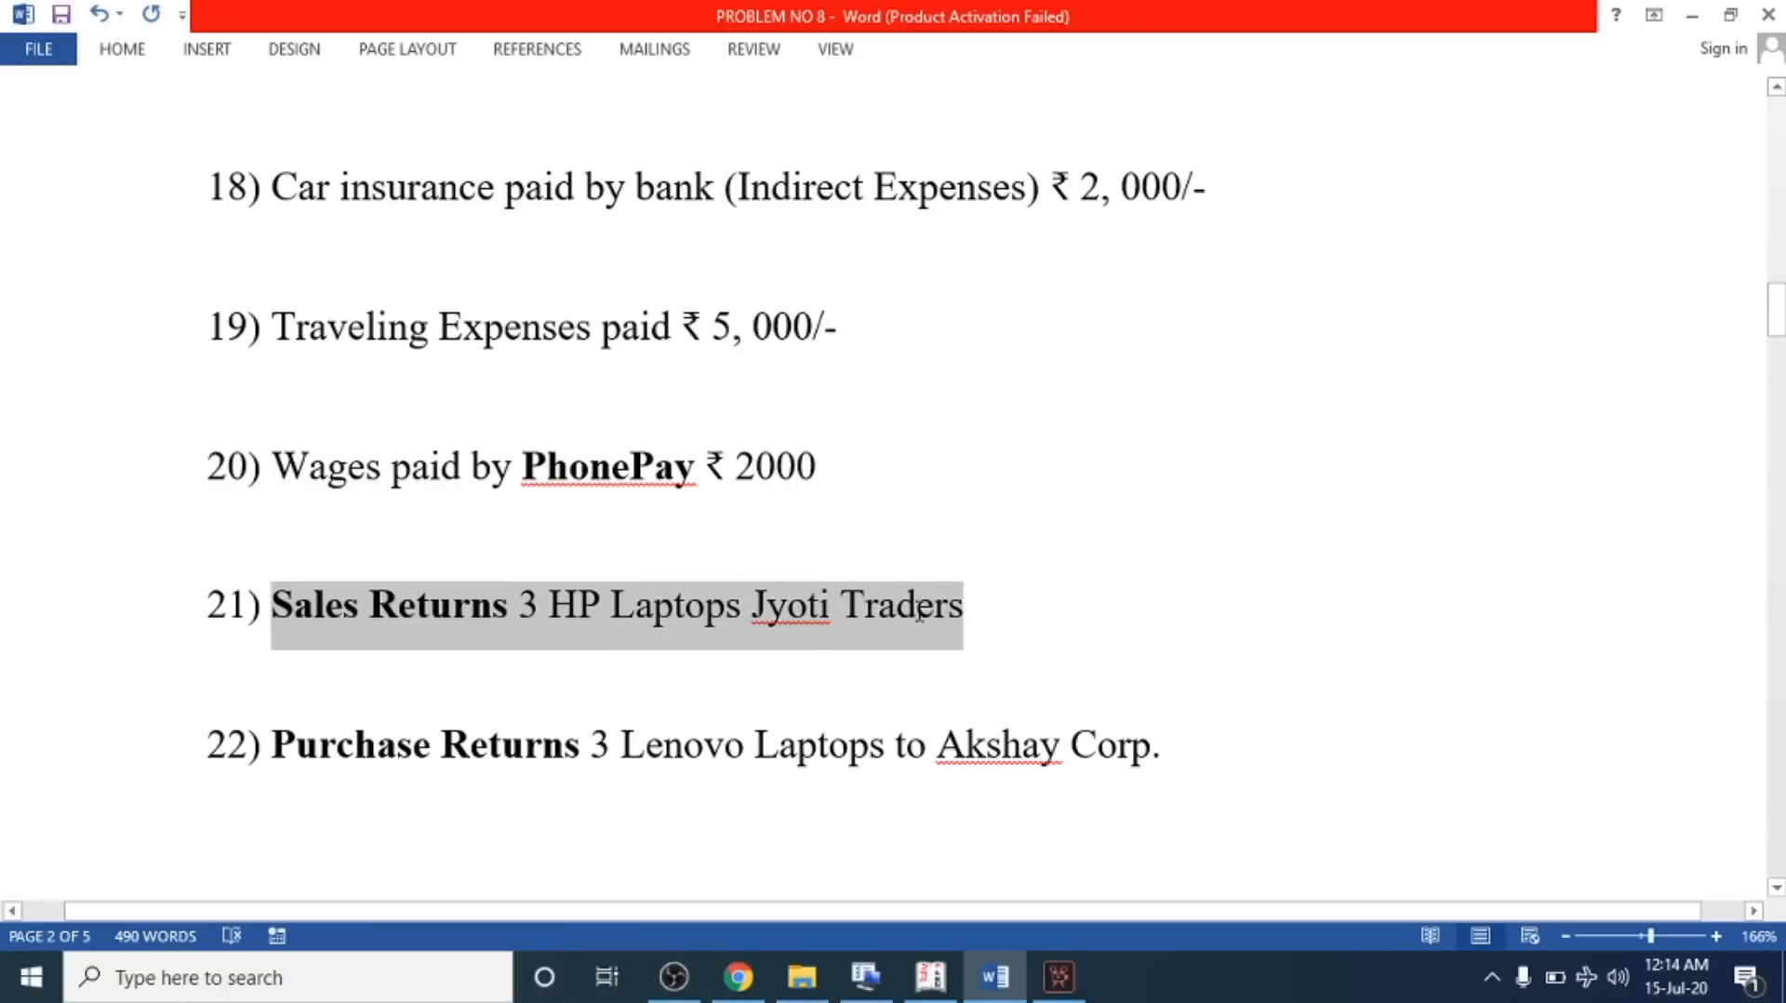
pyautogui.click(637, 607)
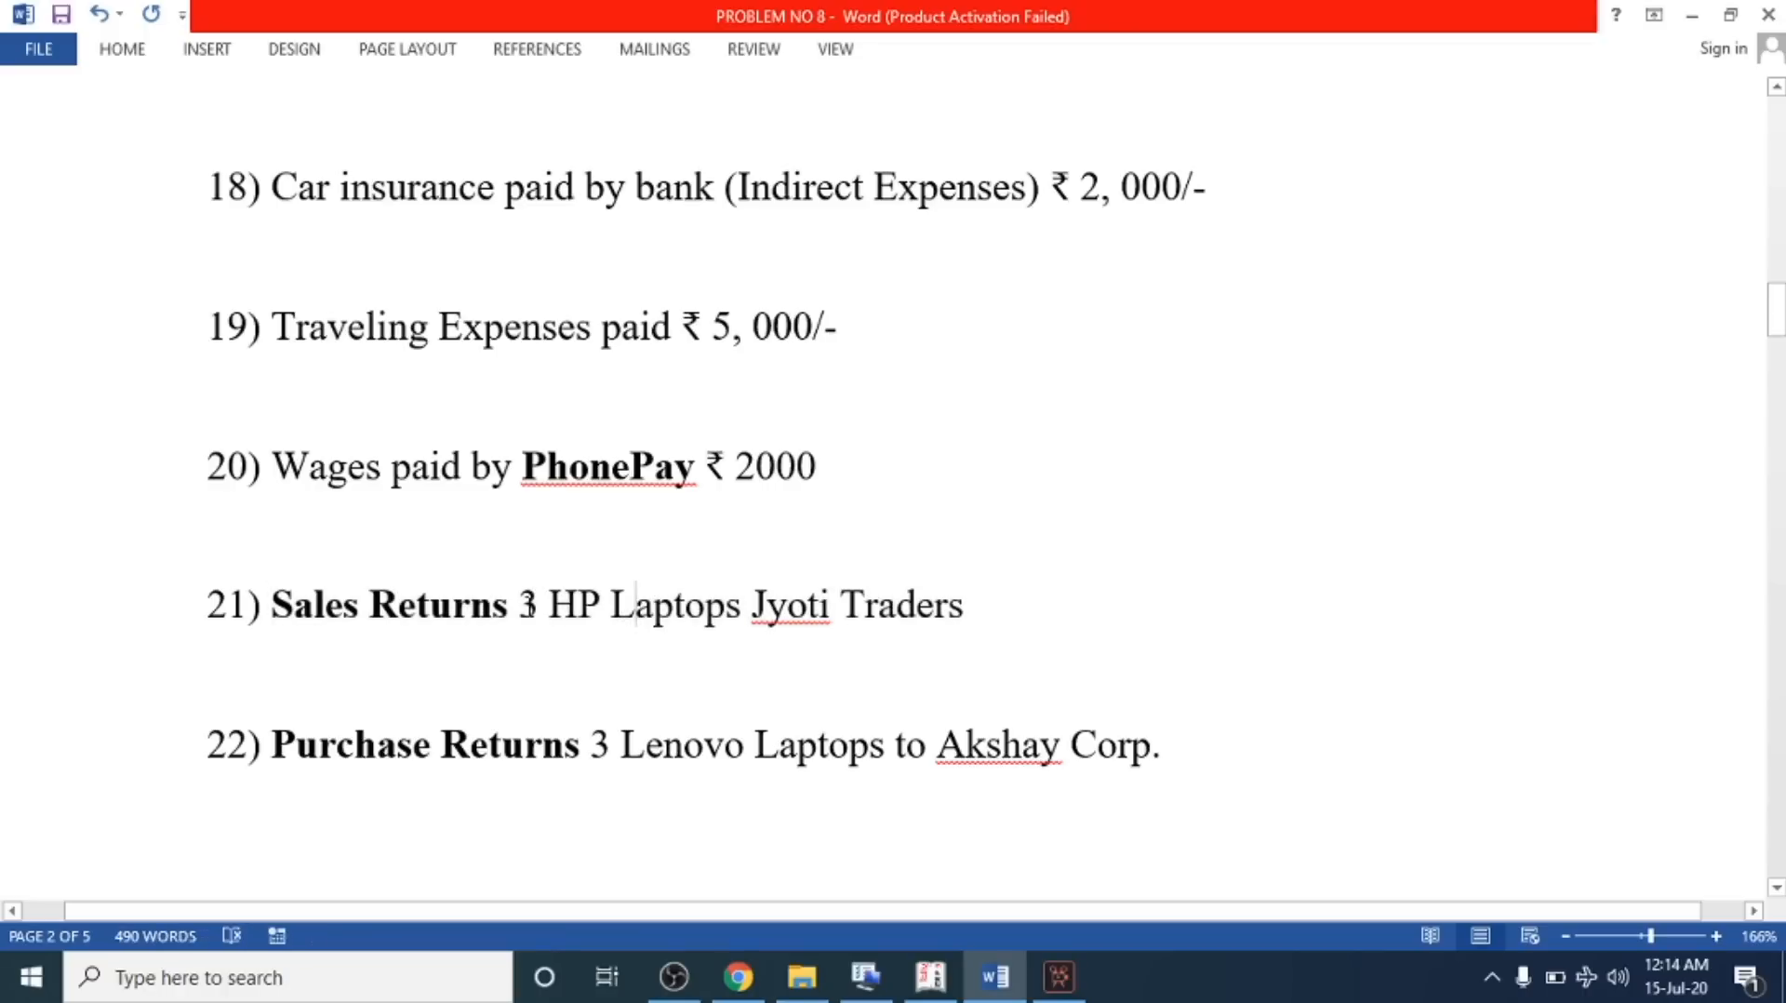
pyautogui.moveTo(519, 607); pyautogui.dragTo(926, 614)
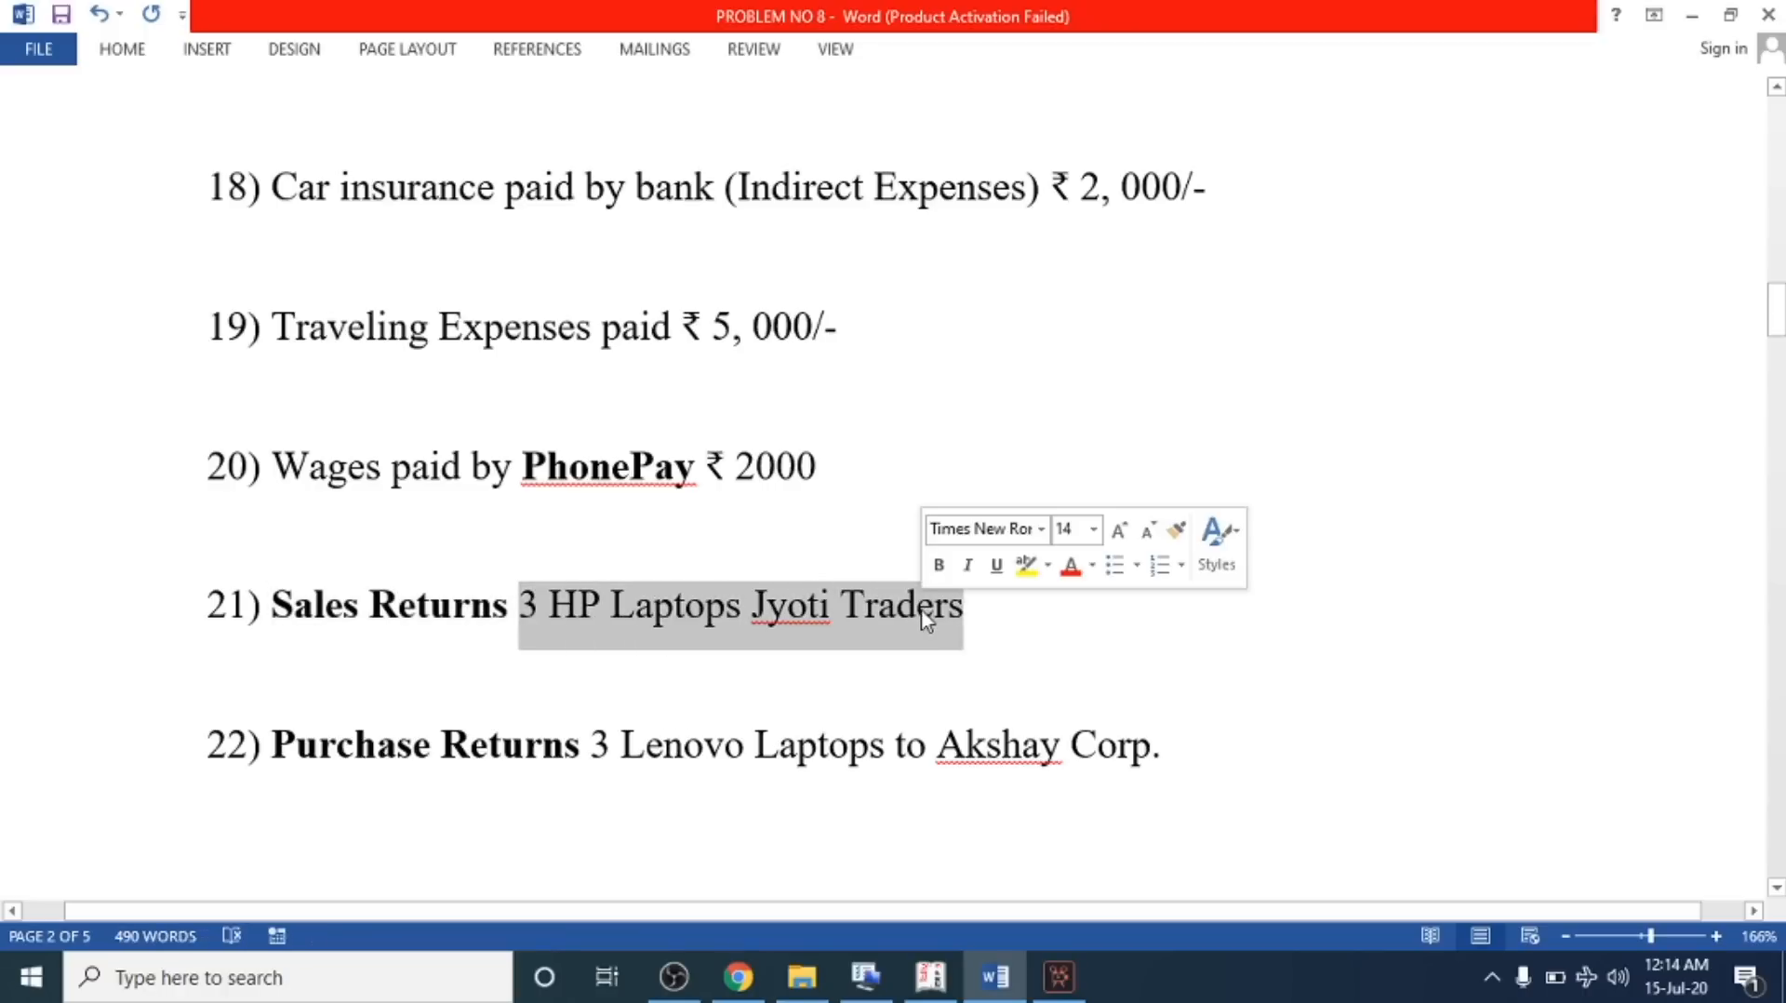
pyautogui.click(931, 976)
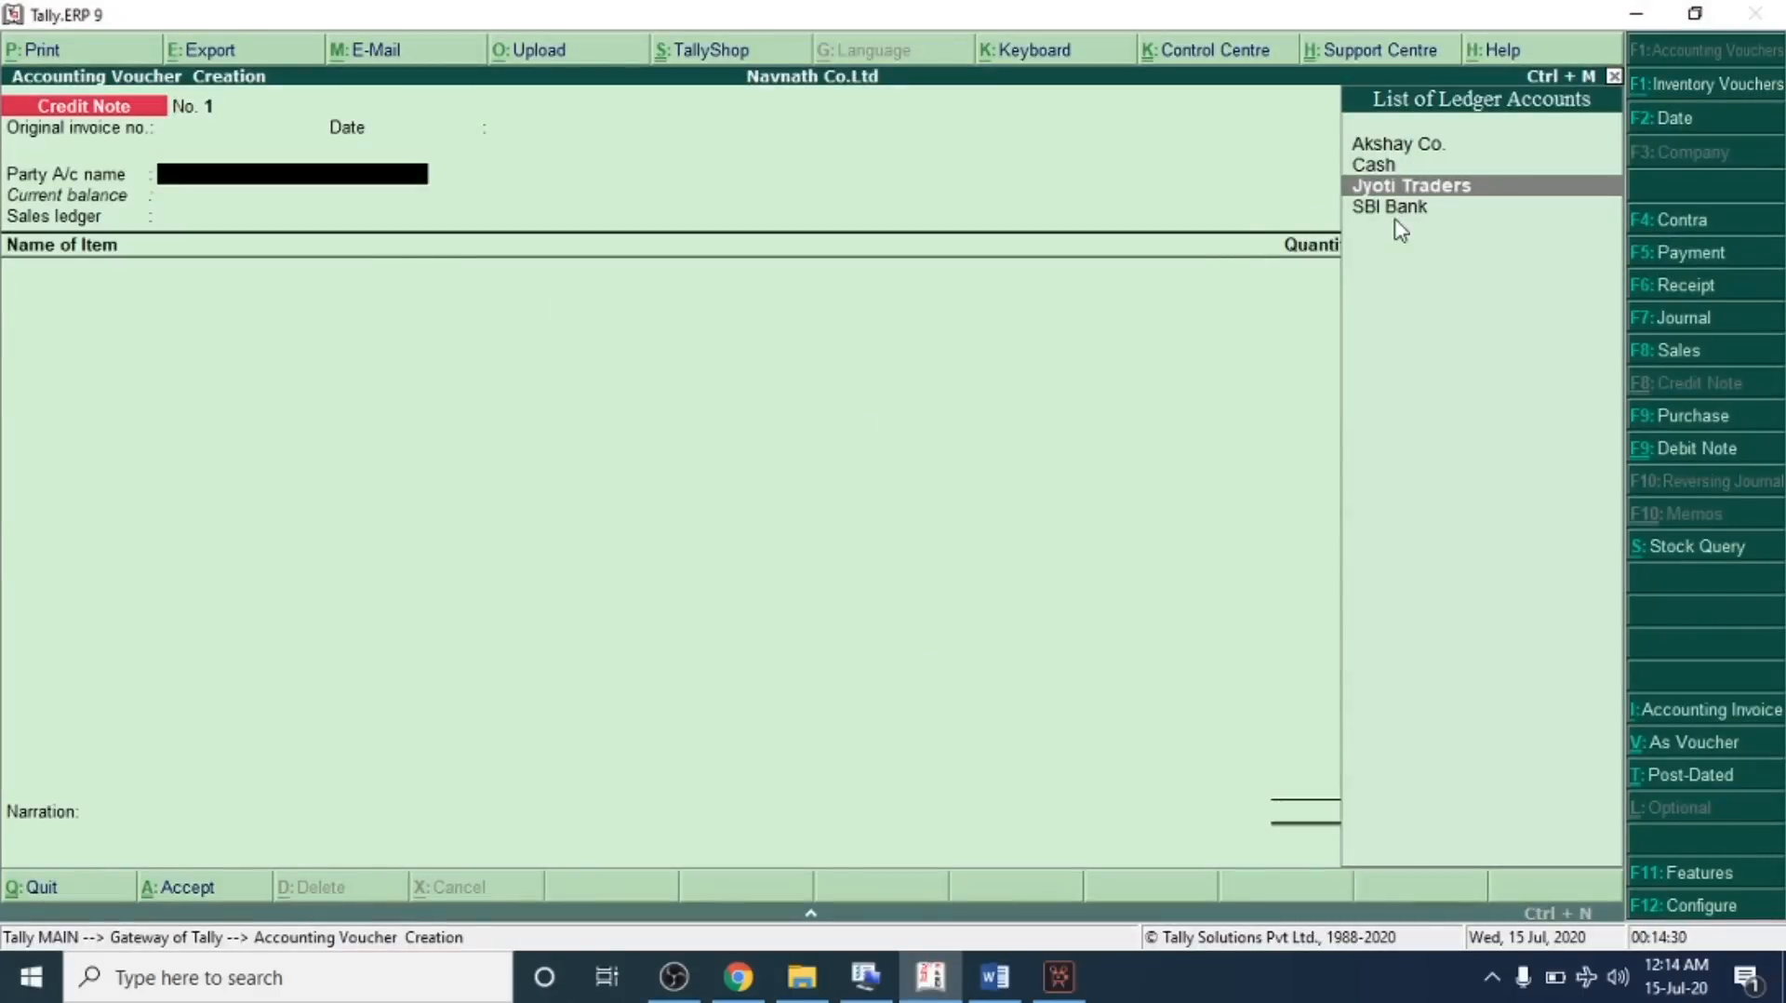
pyautogui.press('Return')
pyautogui.hotkey('ctrl', 'a')
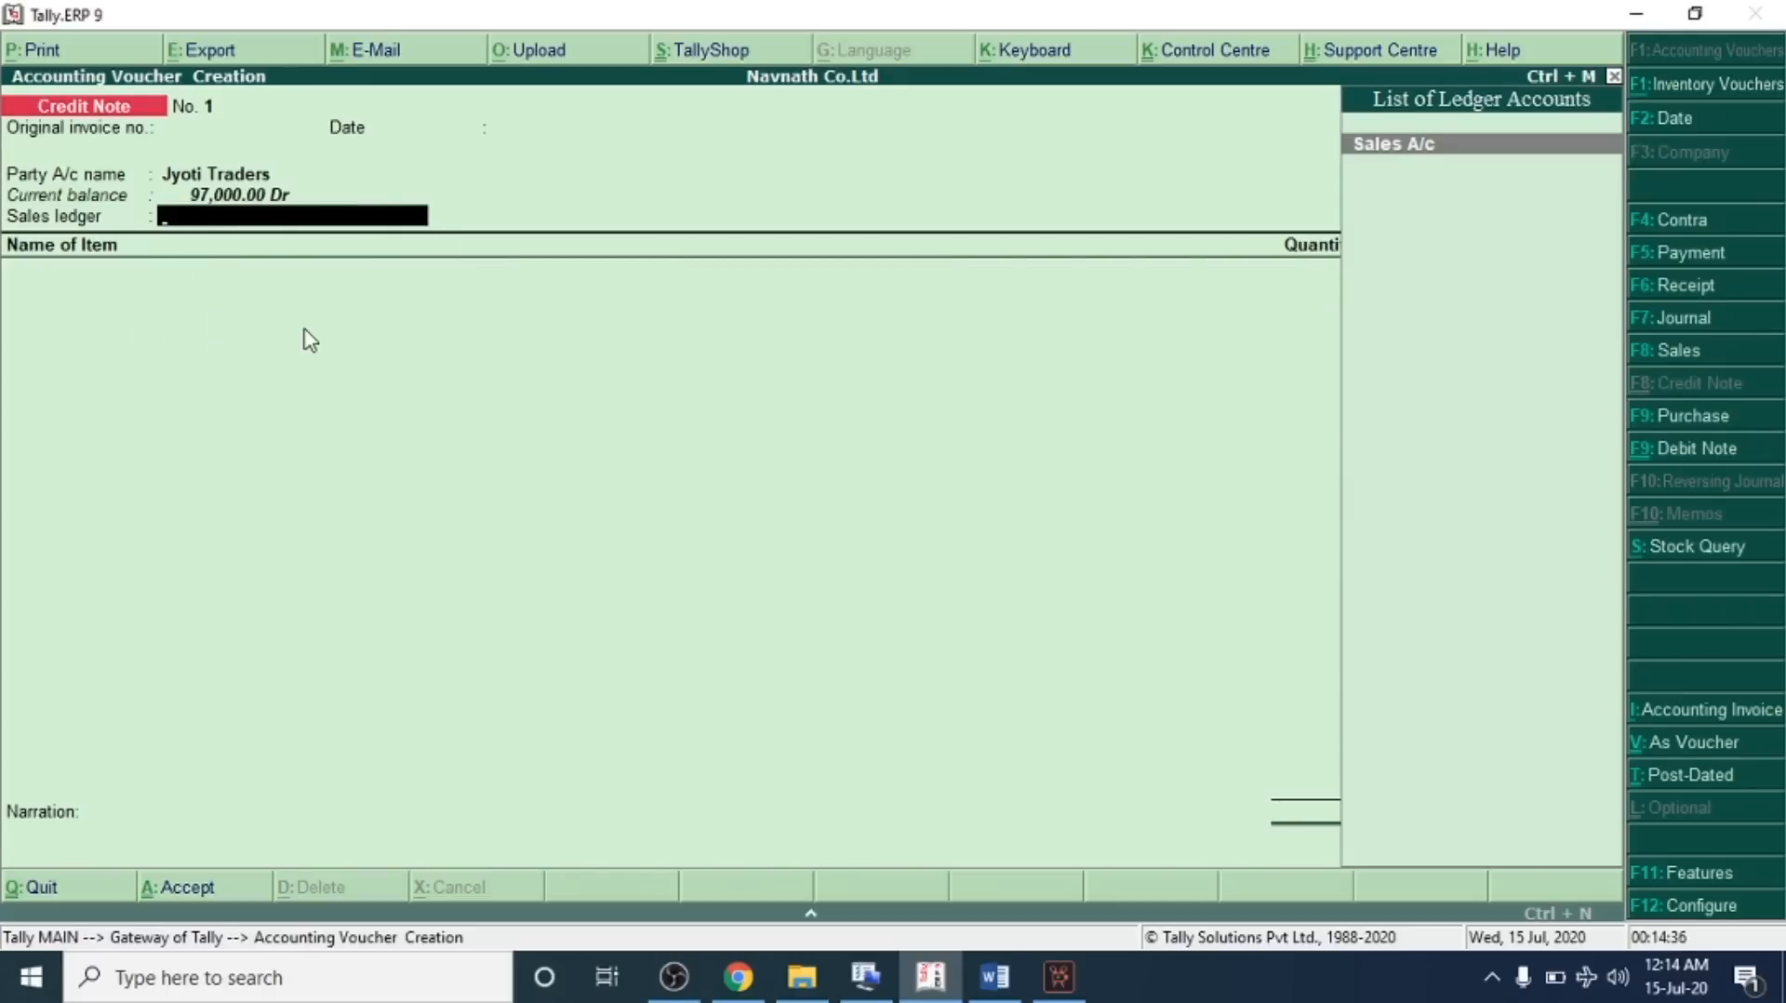
# Create a Sales Returns A/c ledger under Sales Accounts and use it as the credit note's sales ledger
pyautogui.hotkey('alt', 'c')
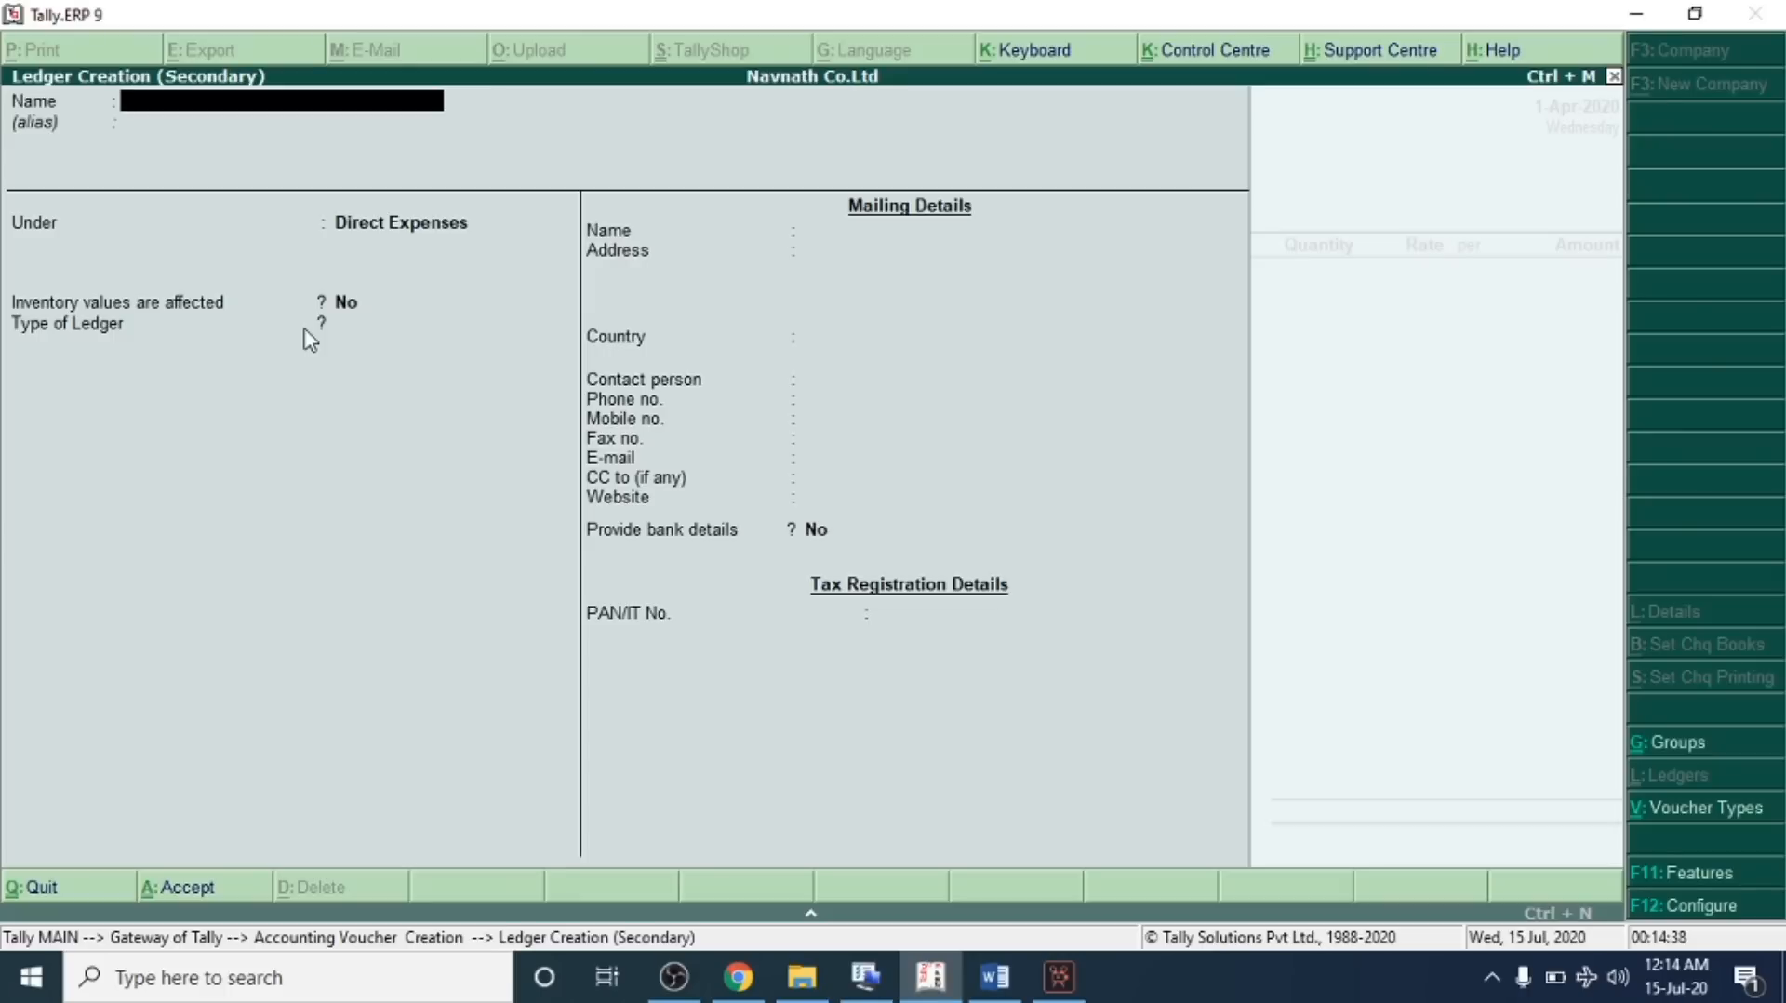
pyautogui.write('Returns a/c')
pyautogui.press('Return')
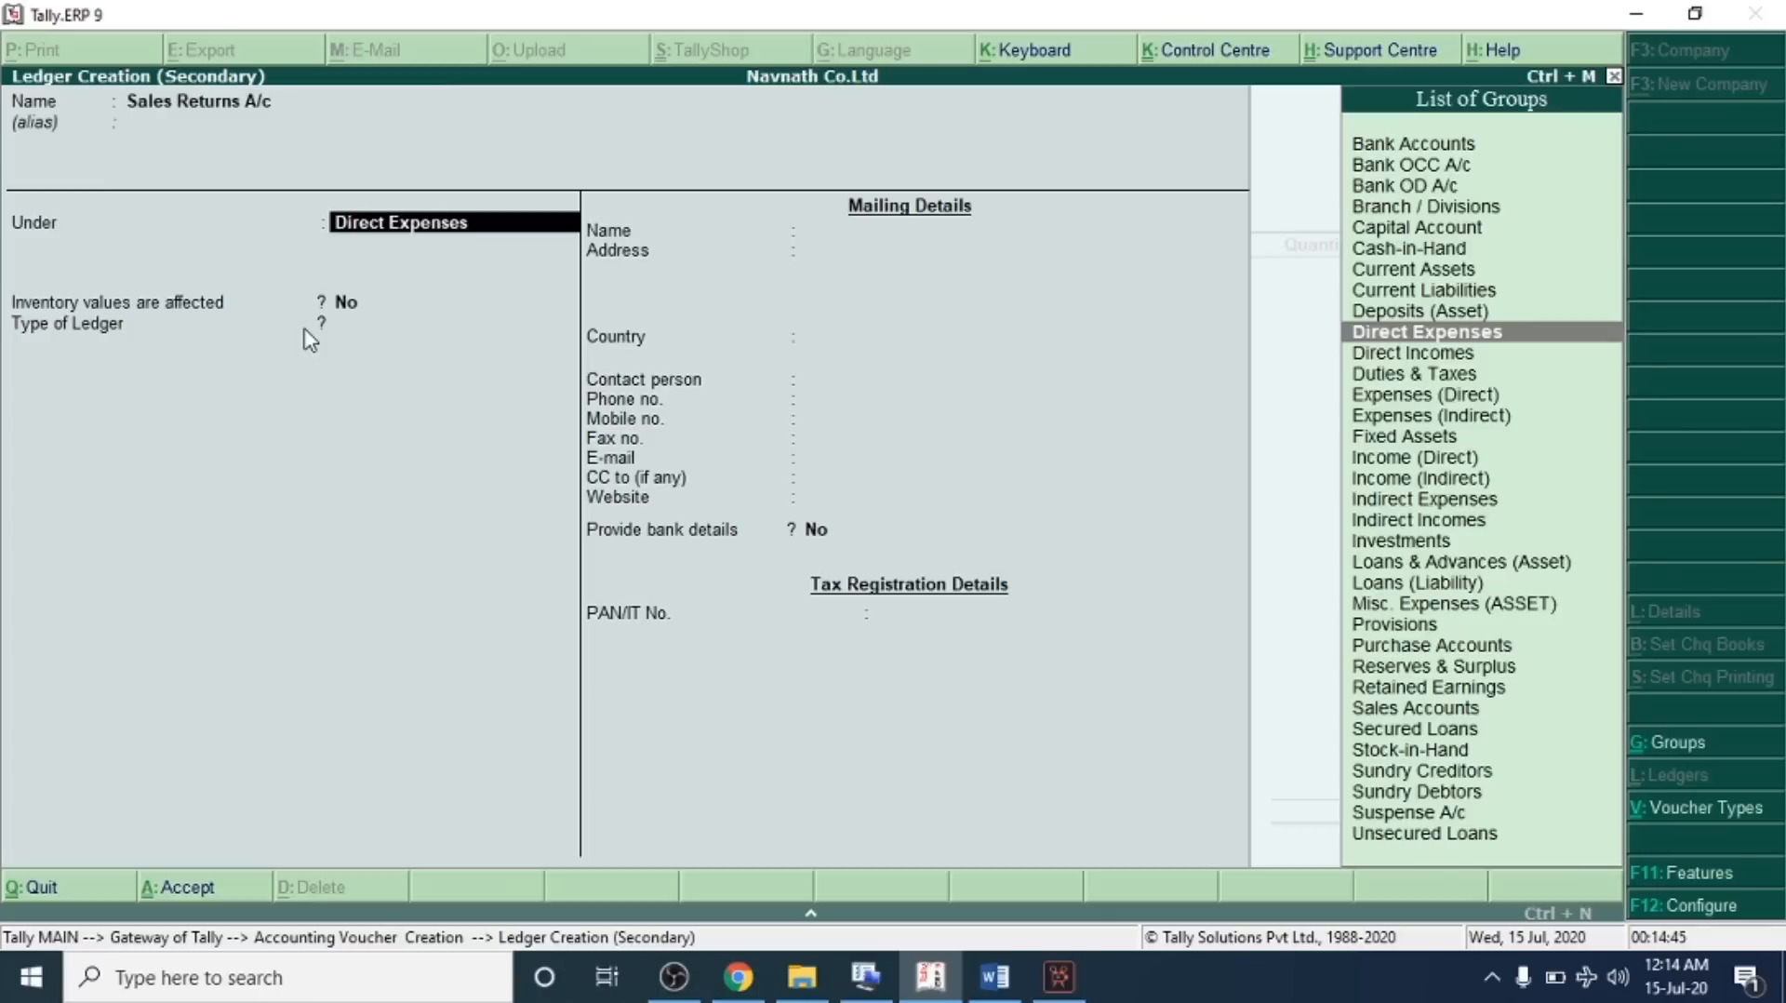
pyautogui.write('Sal')
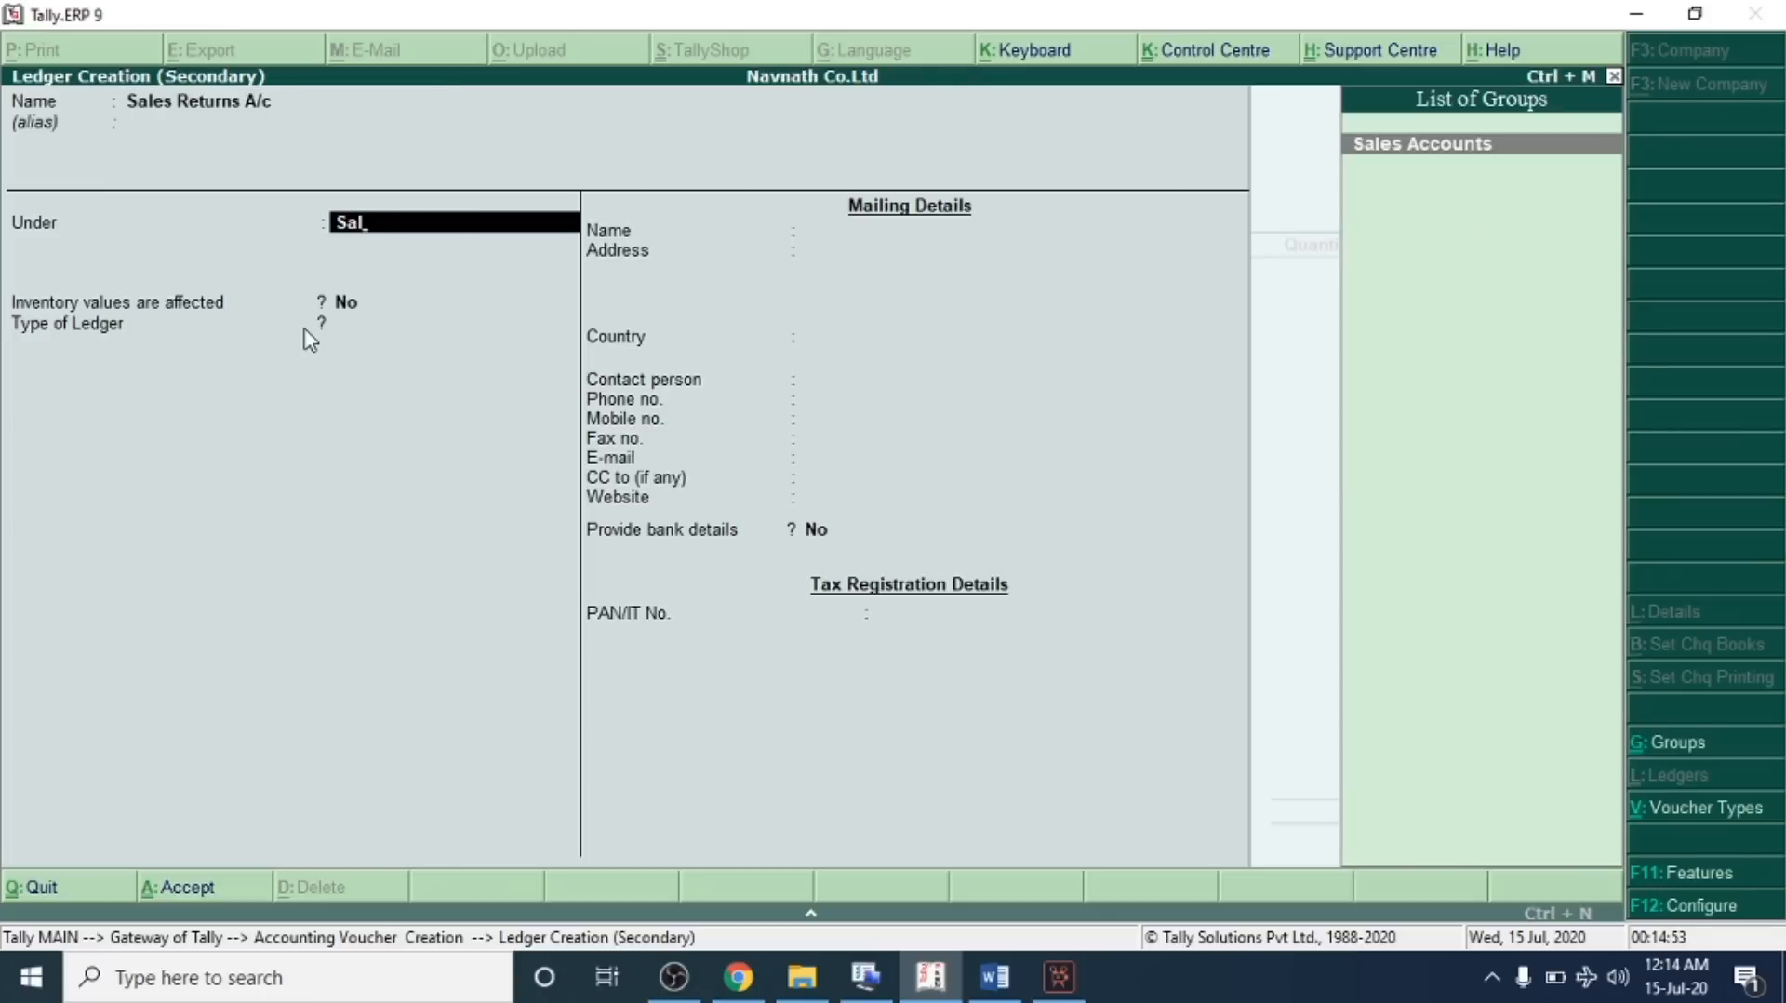
pyautogui.press('Return')
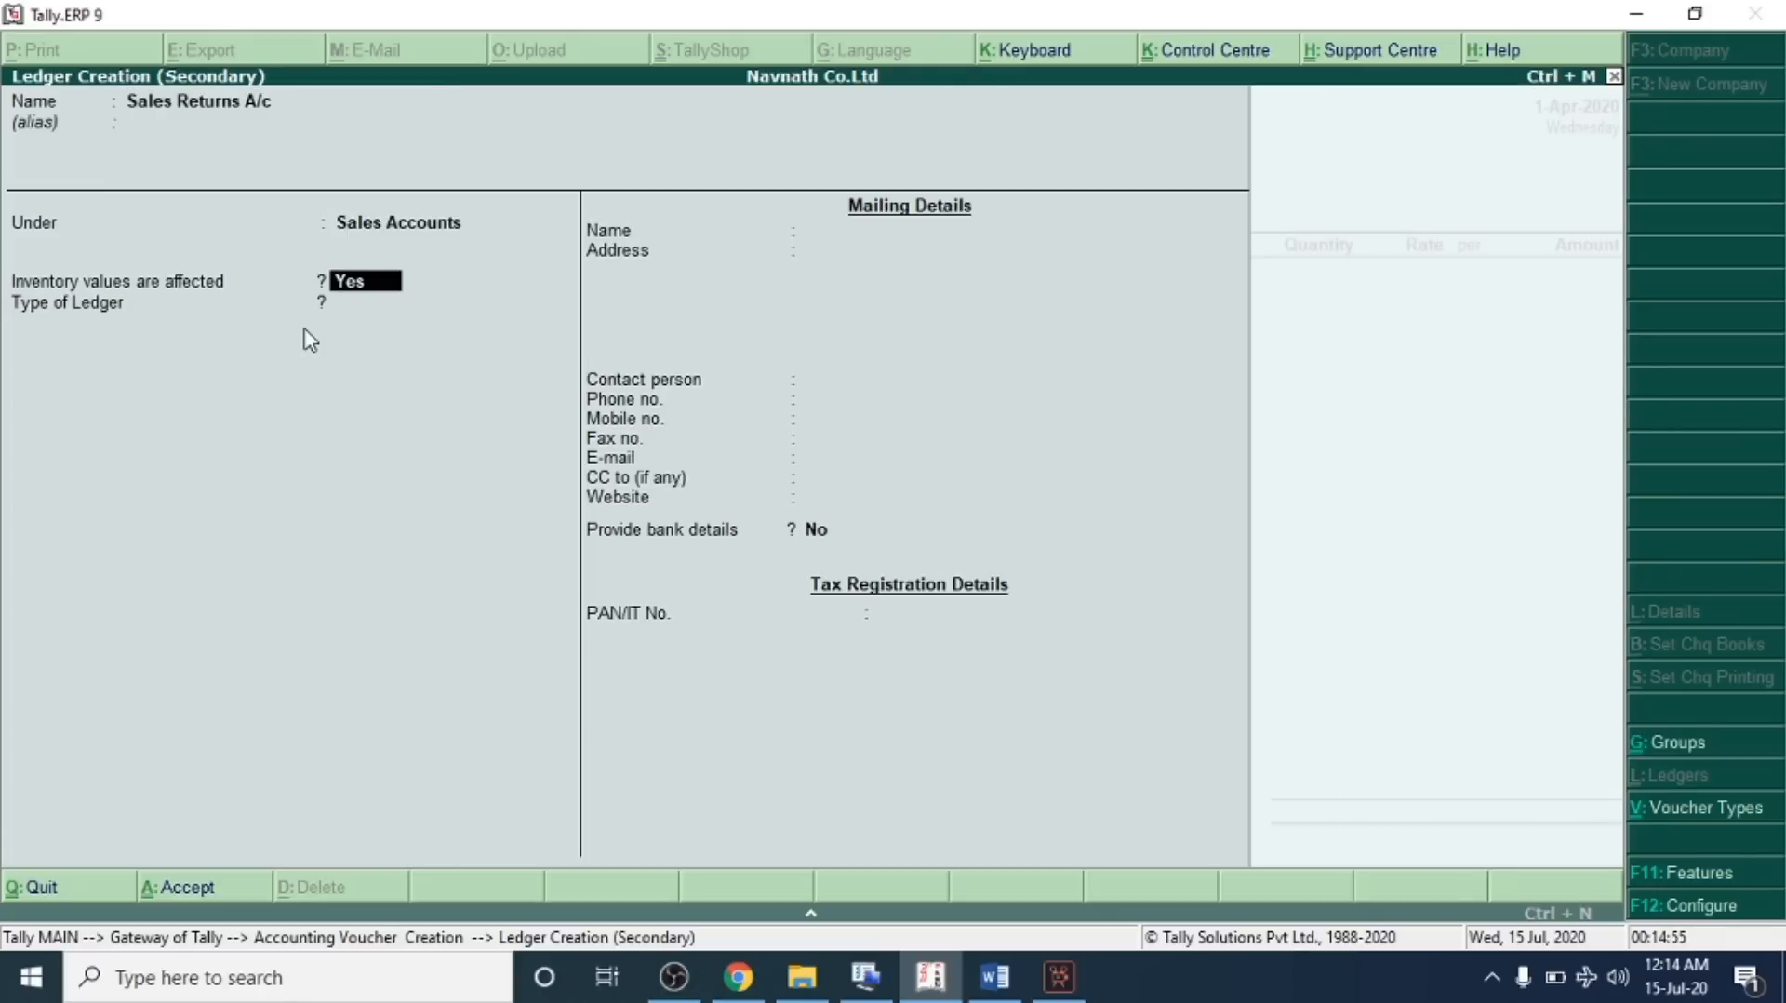
pyautogui.press('Return')
pyautogui.press('Return')
pyautogui.press('Return')
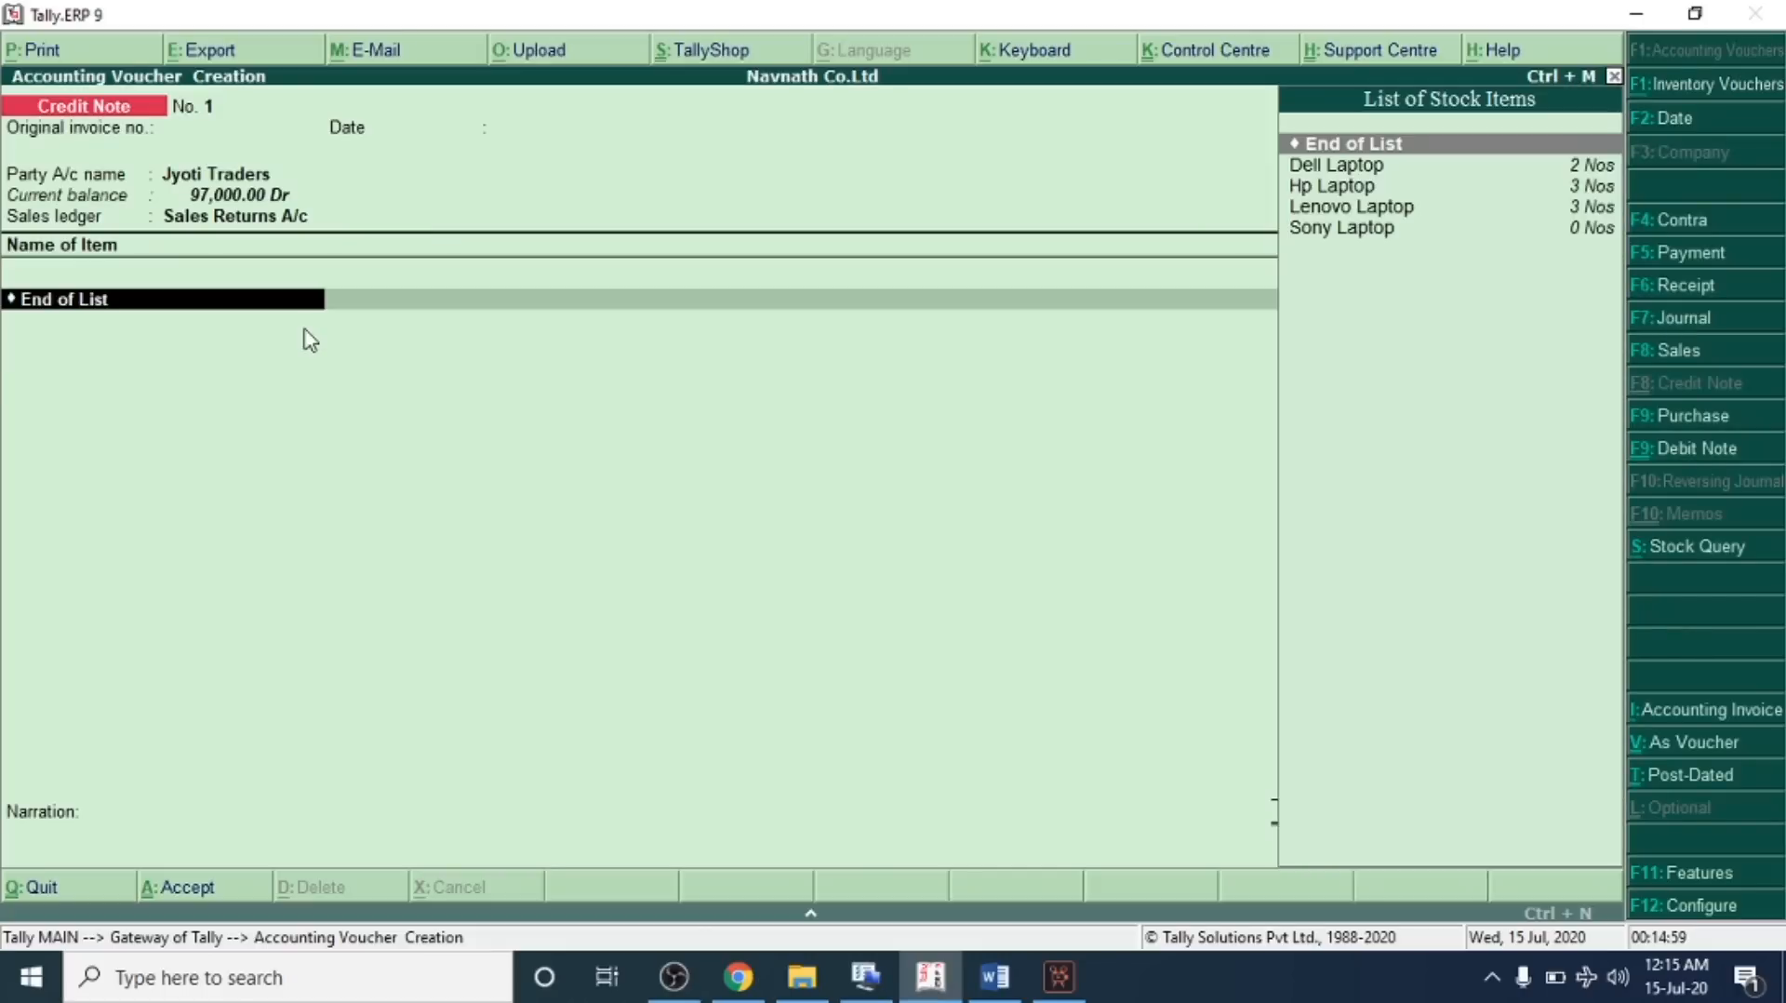
# Enter 3 Nos of Hp Laptop at 11,000 each and save the credit note
pyautogui.press('Down')
pyautogui.press('Down')
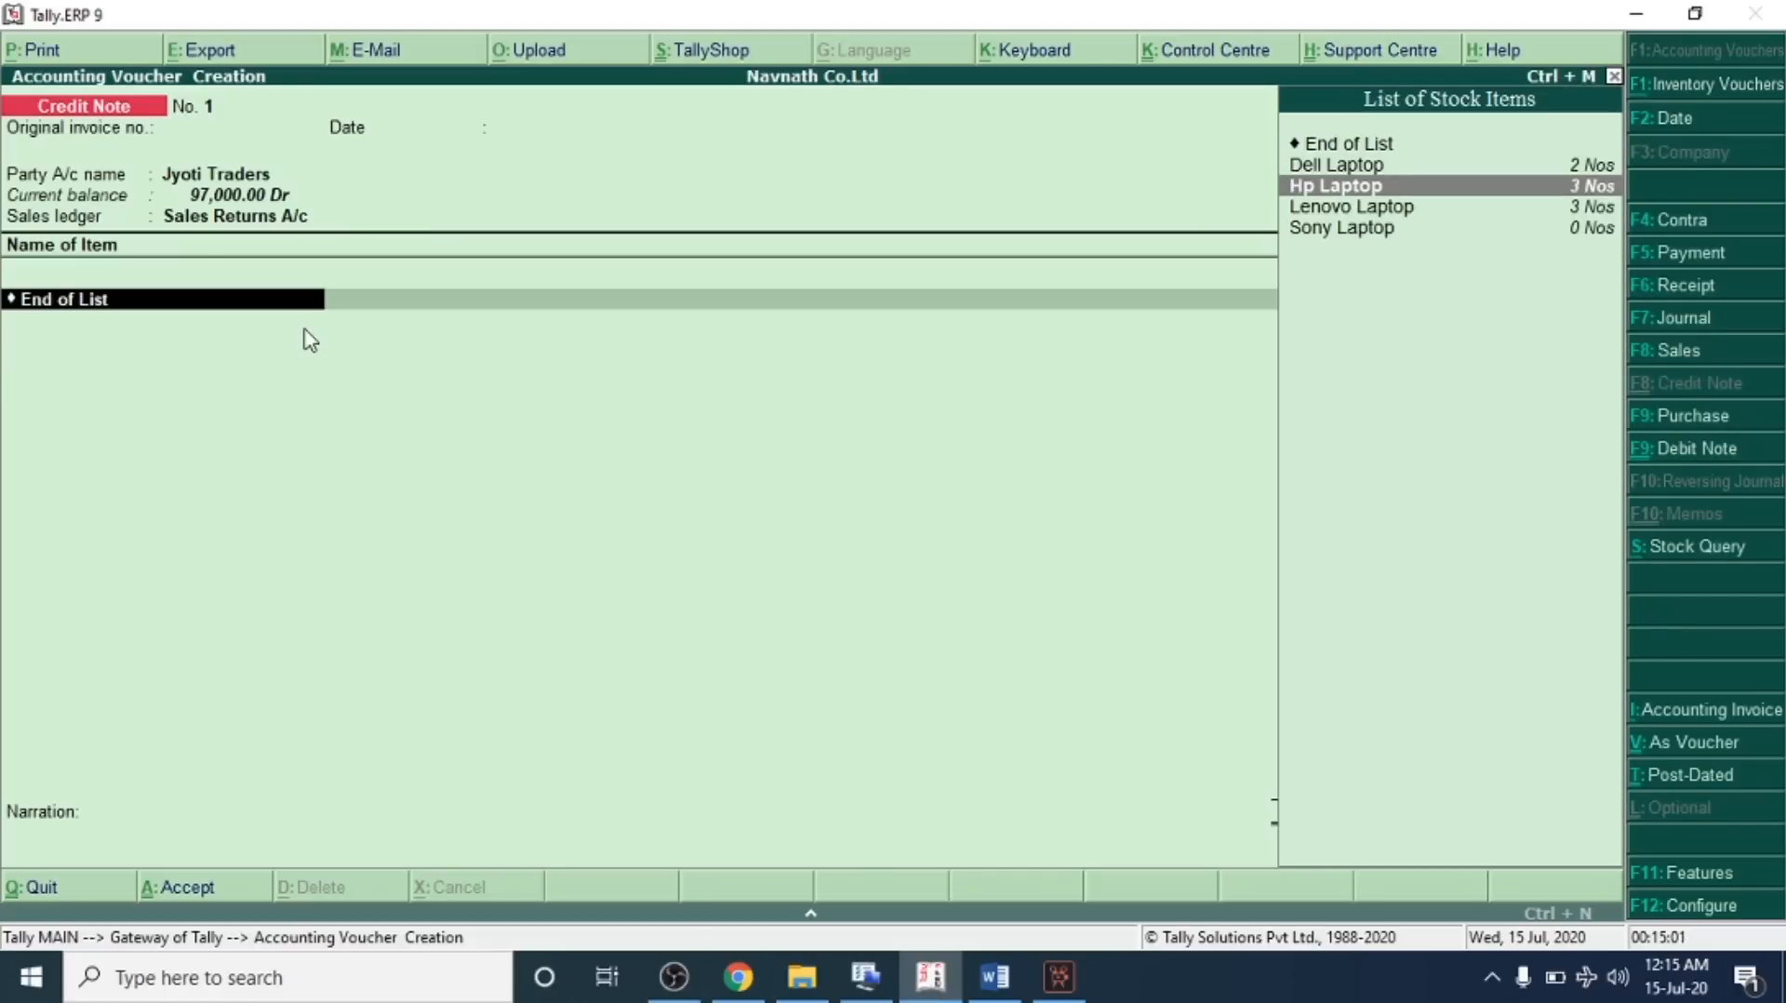
pyautogui.press('Return')
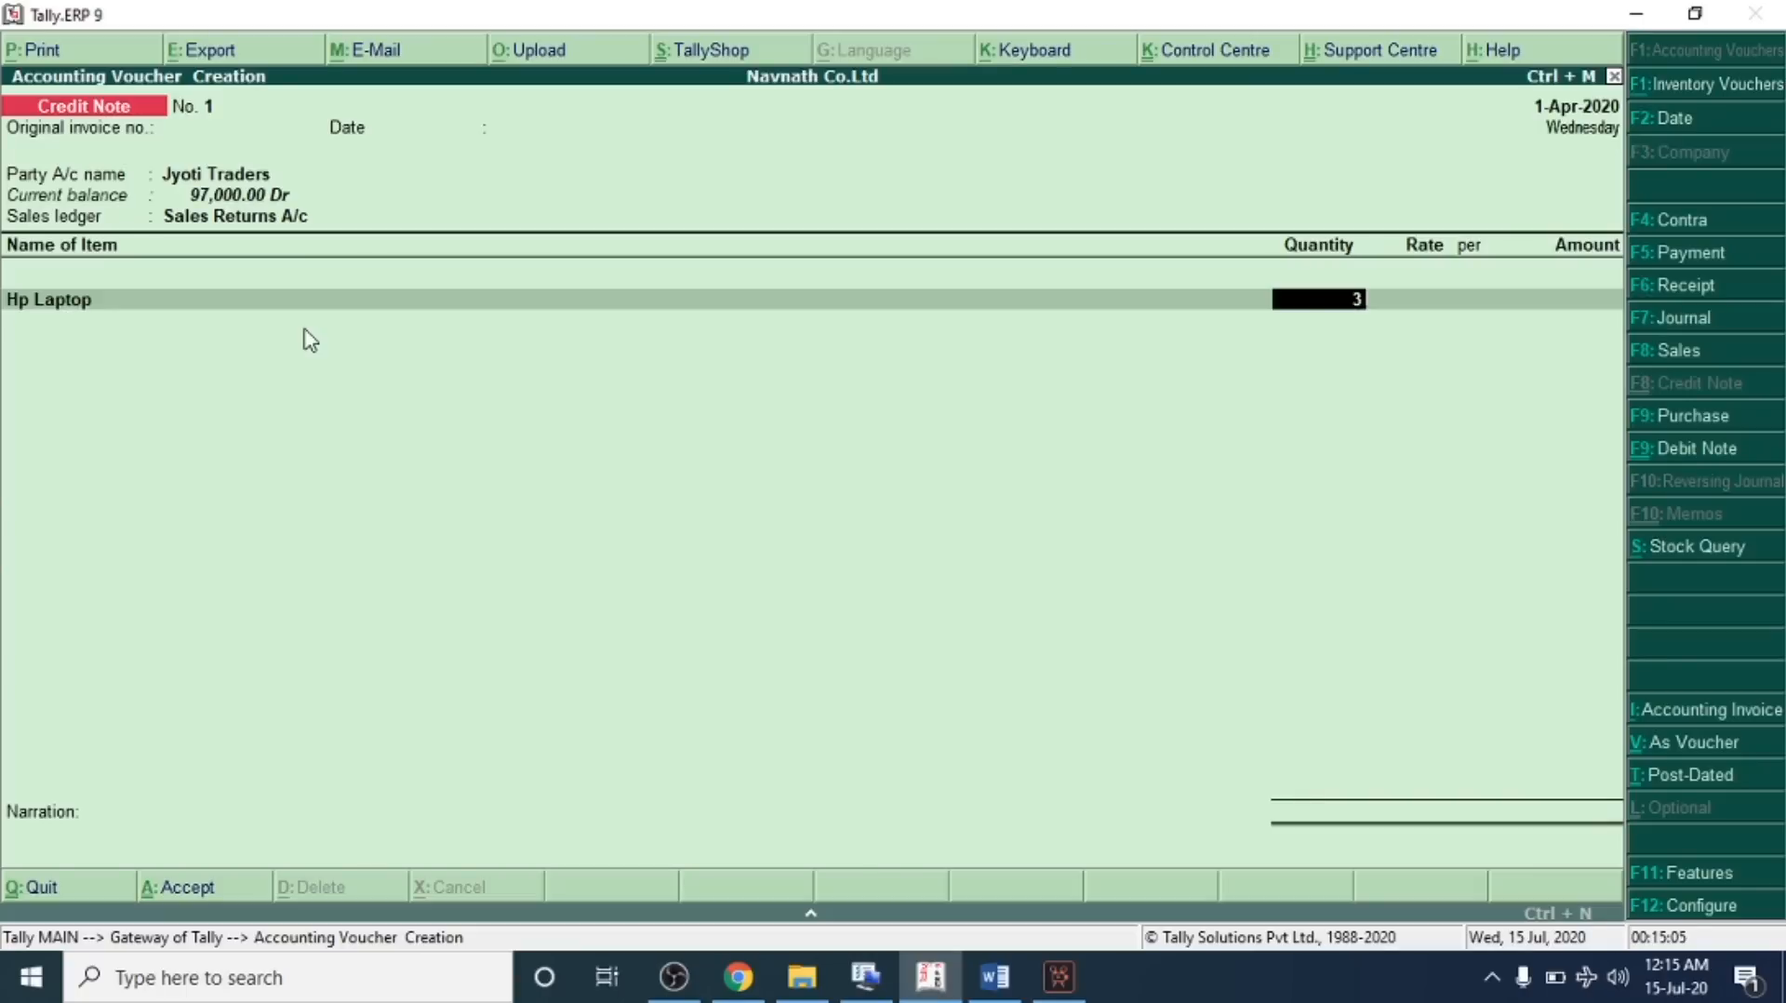
pyautogui.press('Return')
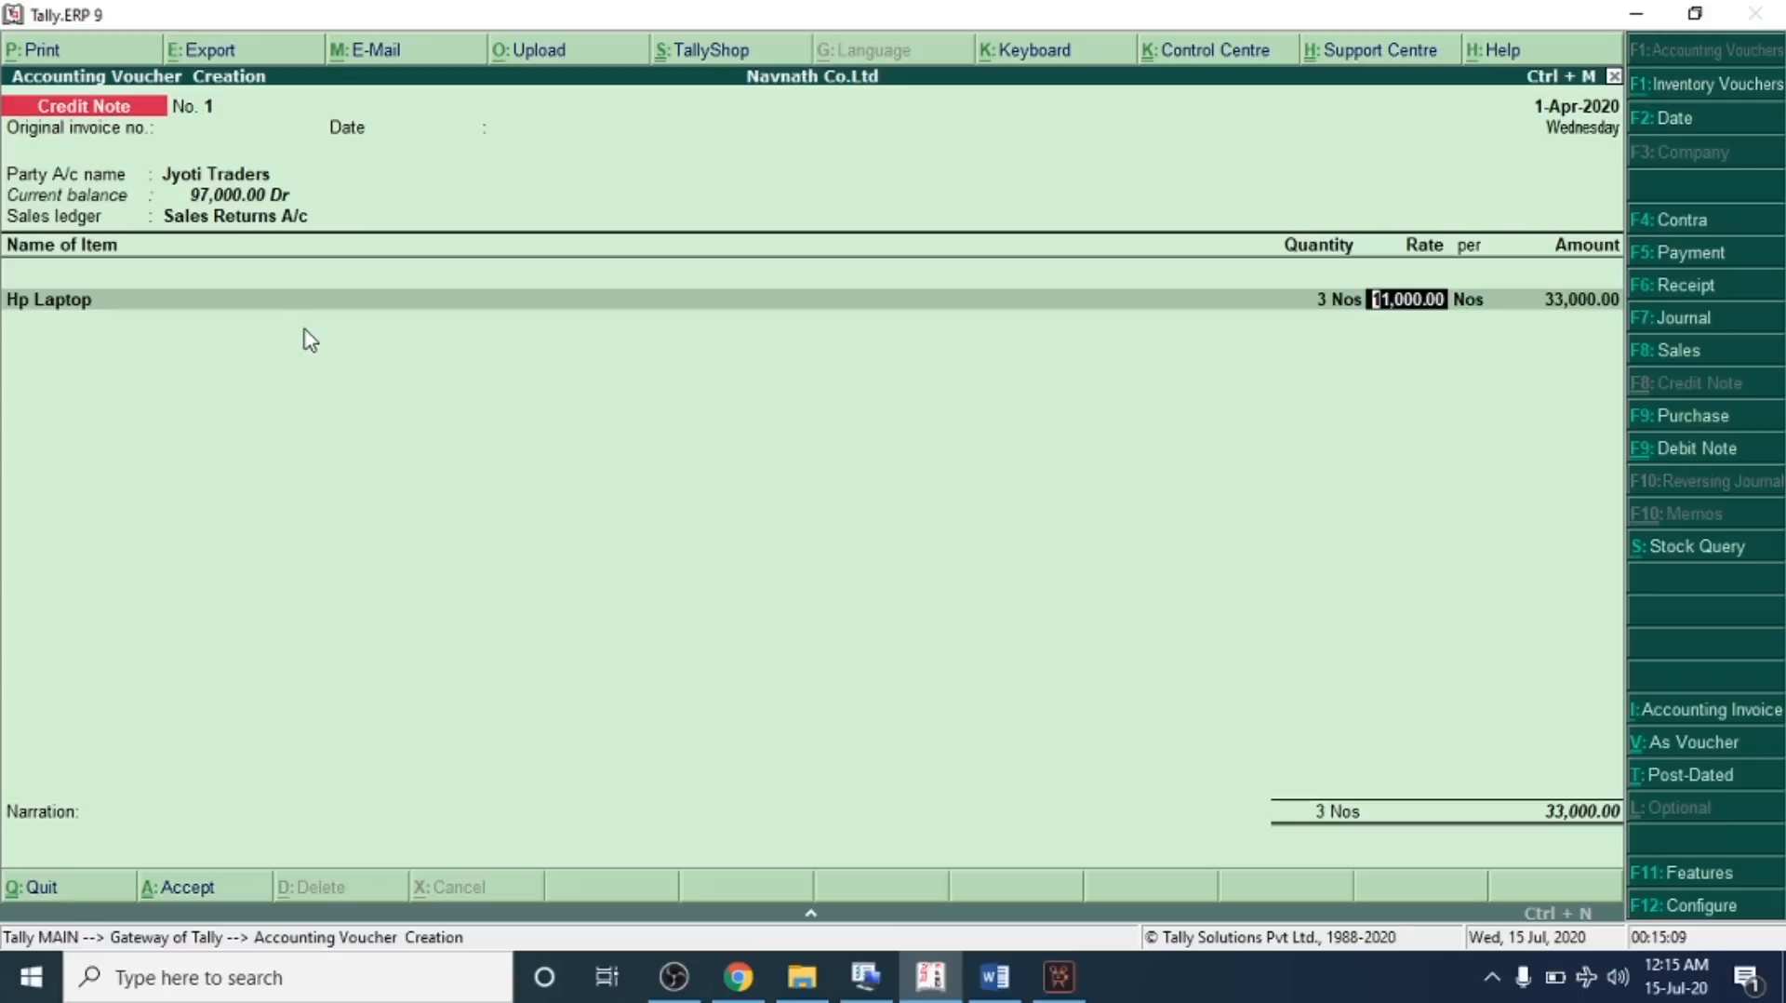
pyautogui.press('Return')
pyautogui.press('Return')
pyautogui.press('Return')
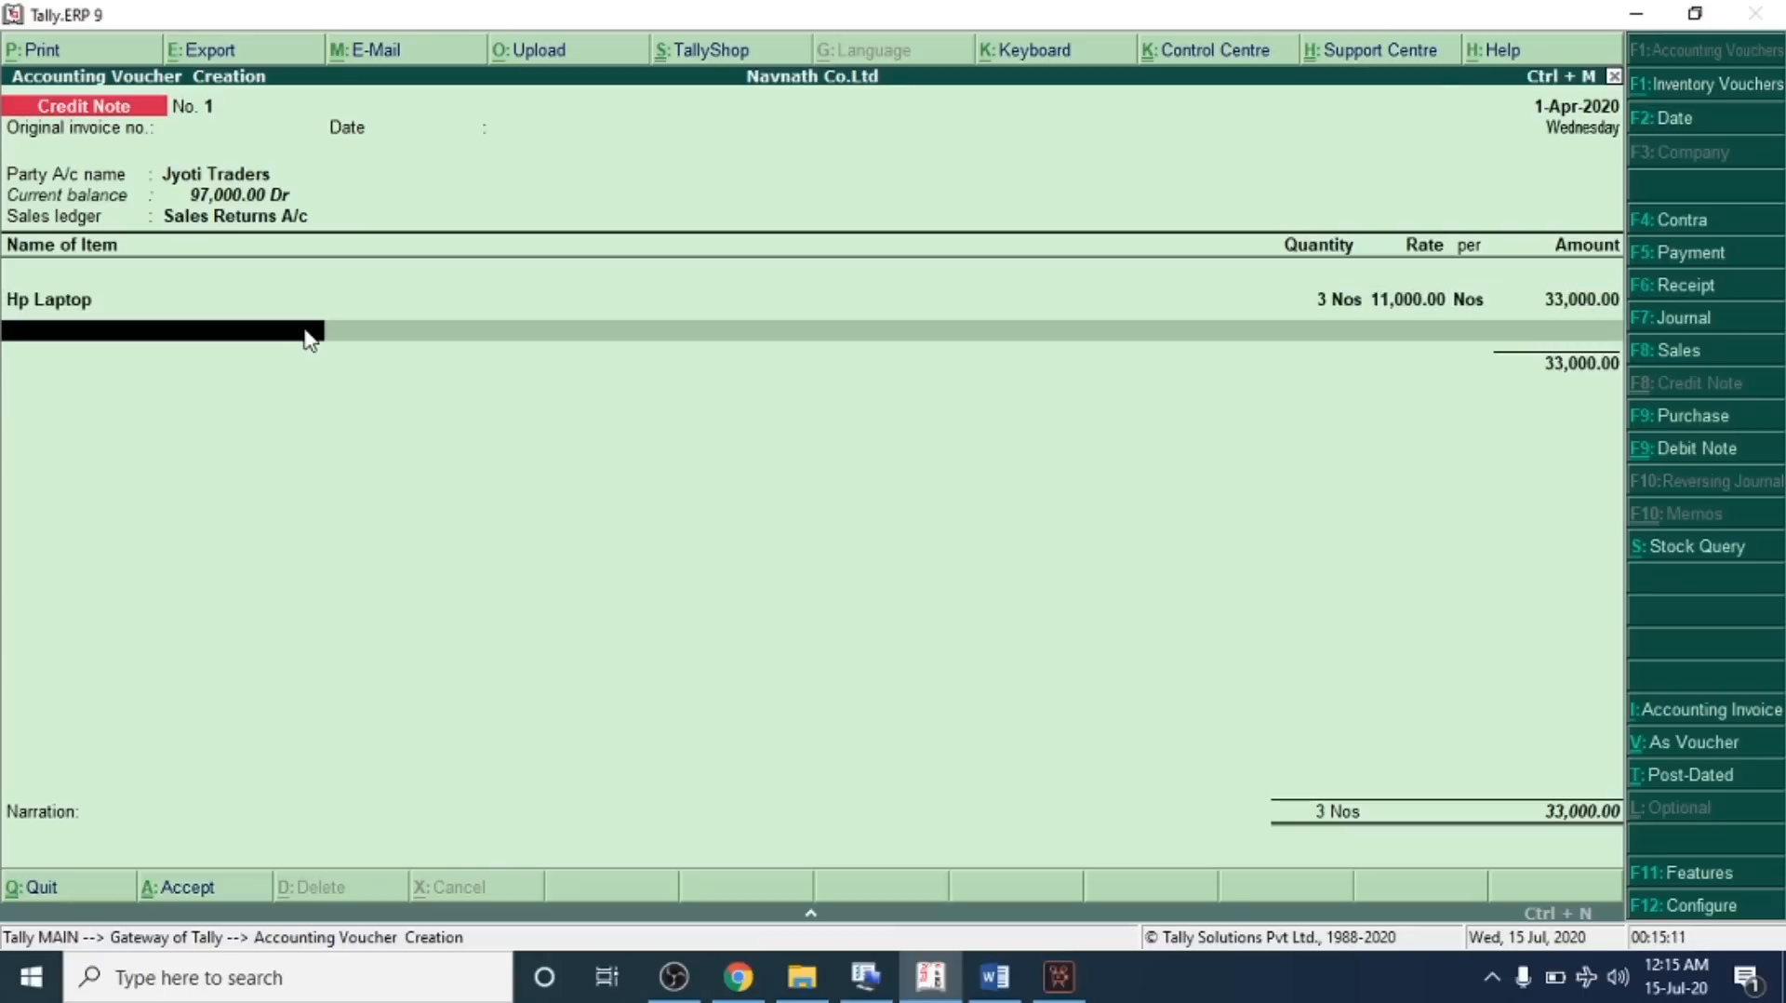
pyautogui.press('Return')
pyautogui.press('Return')
pyautogui.press('Return')
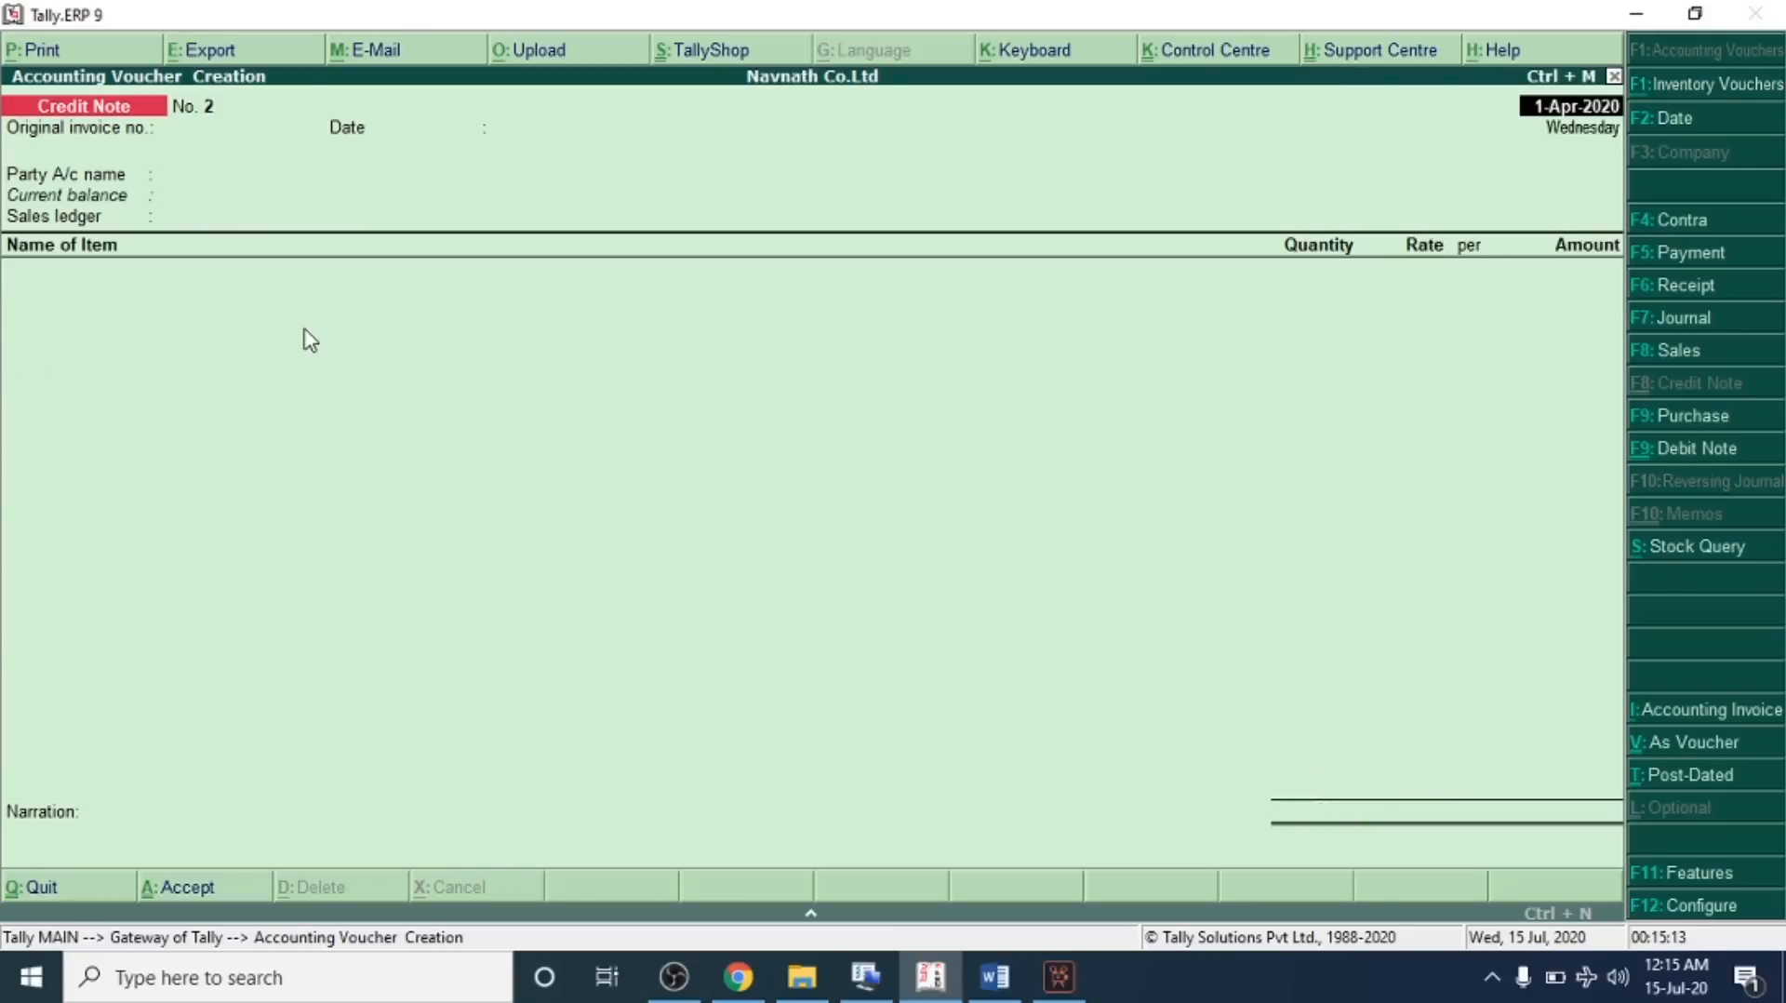
# Read transaction 22 on purchase returns of 3 Lenovo Laptops to Akshay Corp in the problem sheet
pyautogui.hotkey('alt', 'Tab')
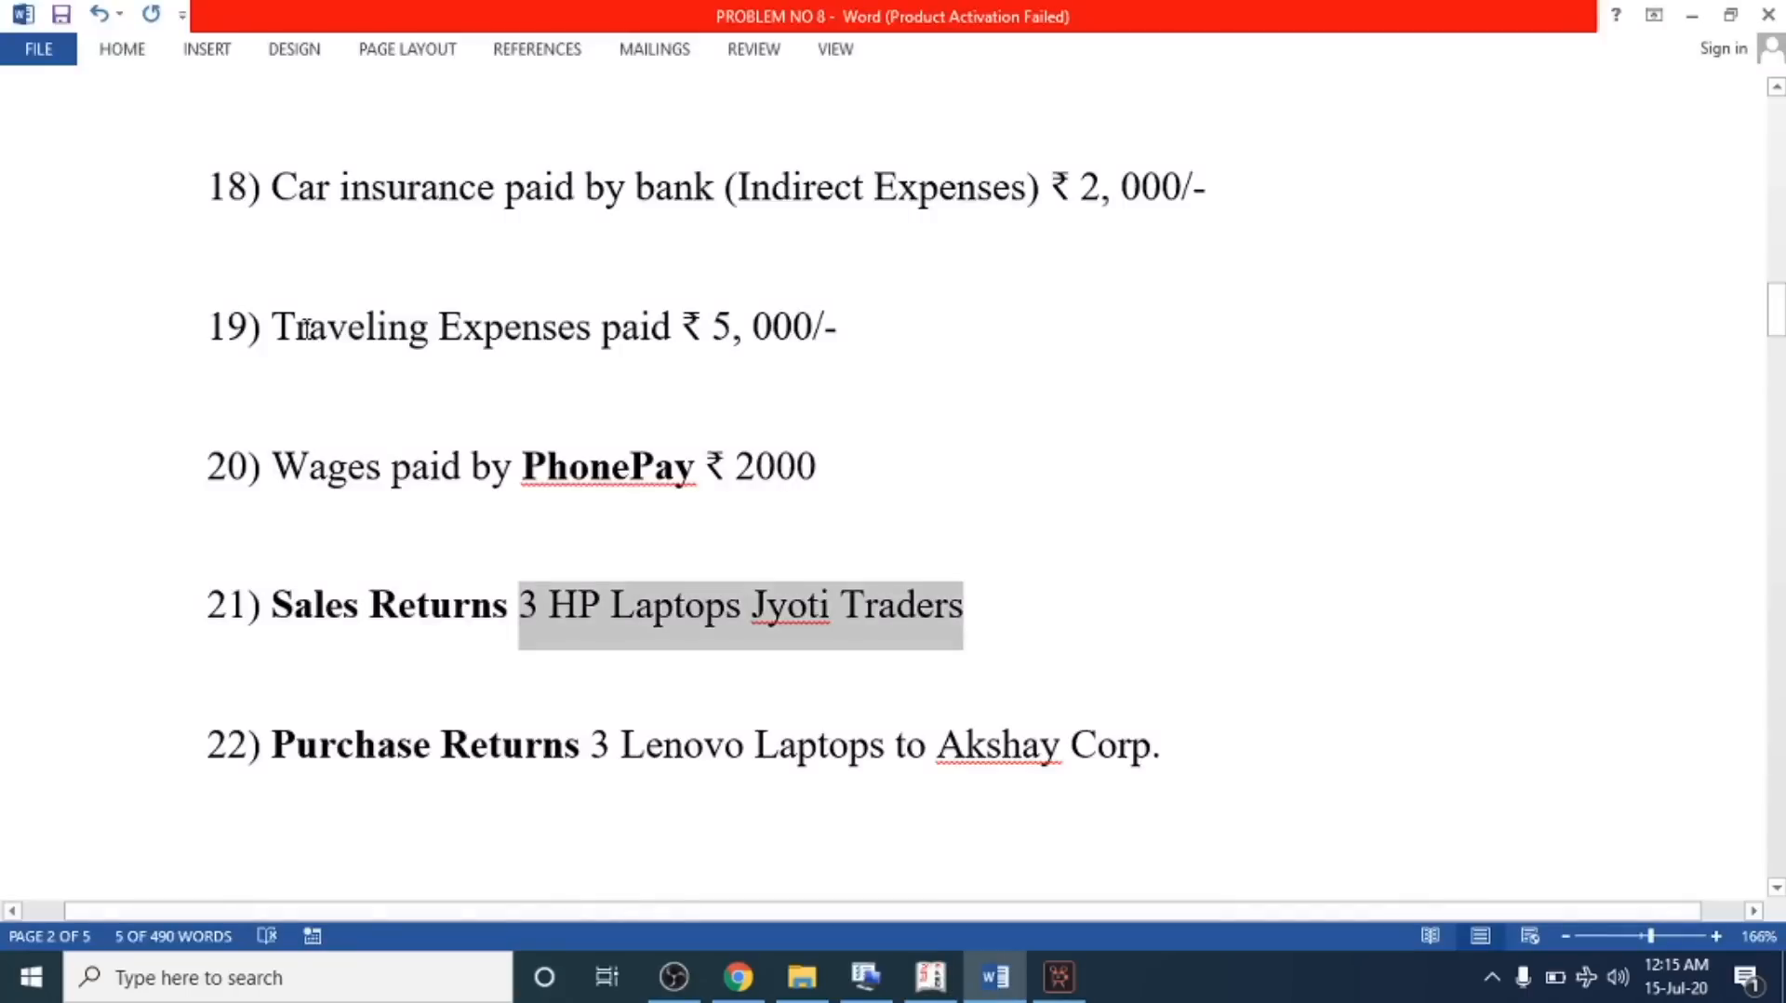
pyautogui.scroll(-3, 422, 522)
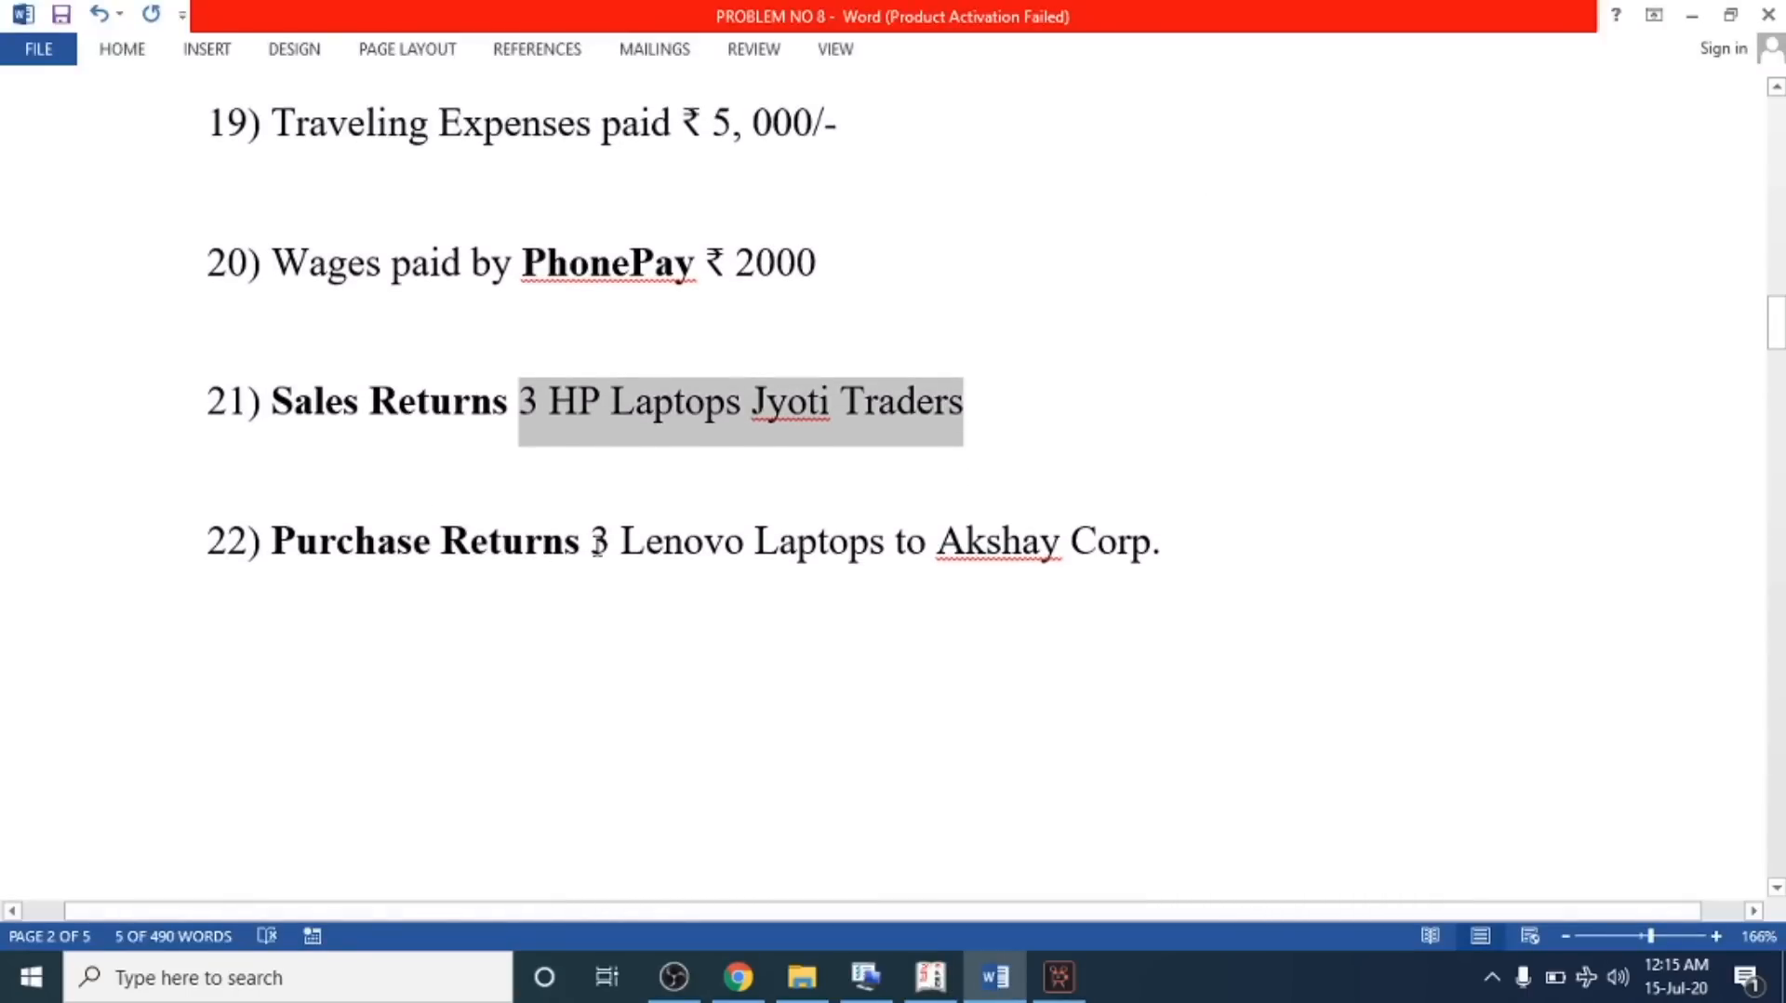
pyautogui.moveTo(600, 546); pyautogui.dragTo(1191, 554)
pyautogui.scroll(-3, 738, 486)
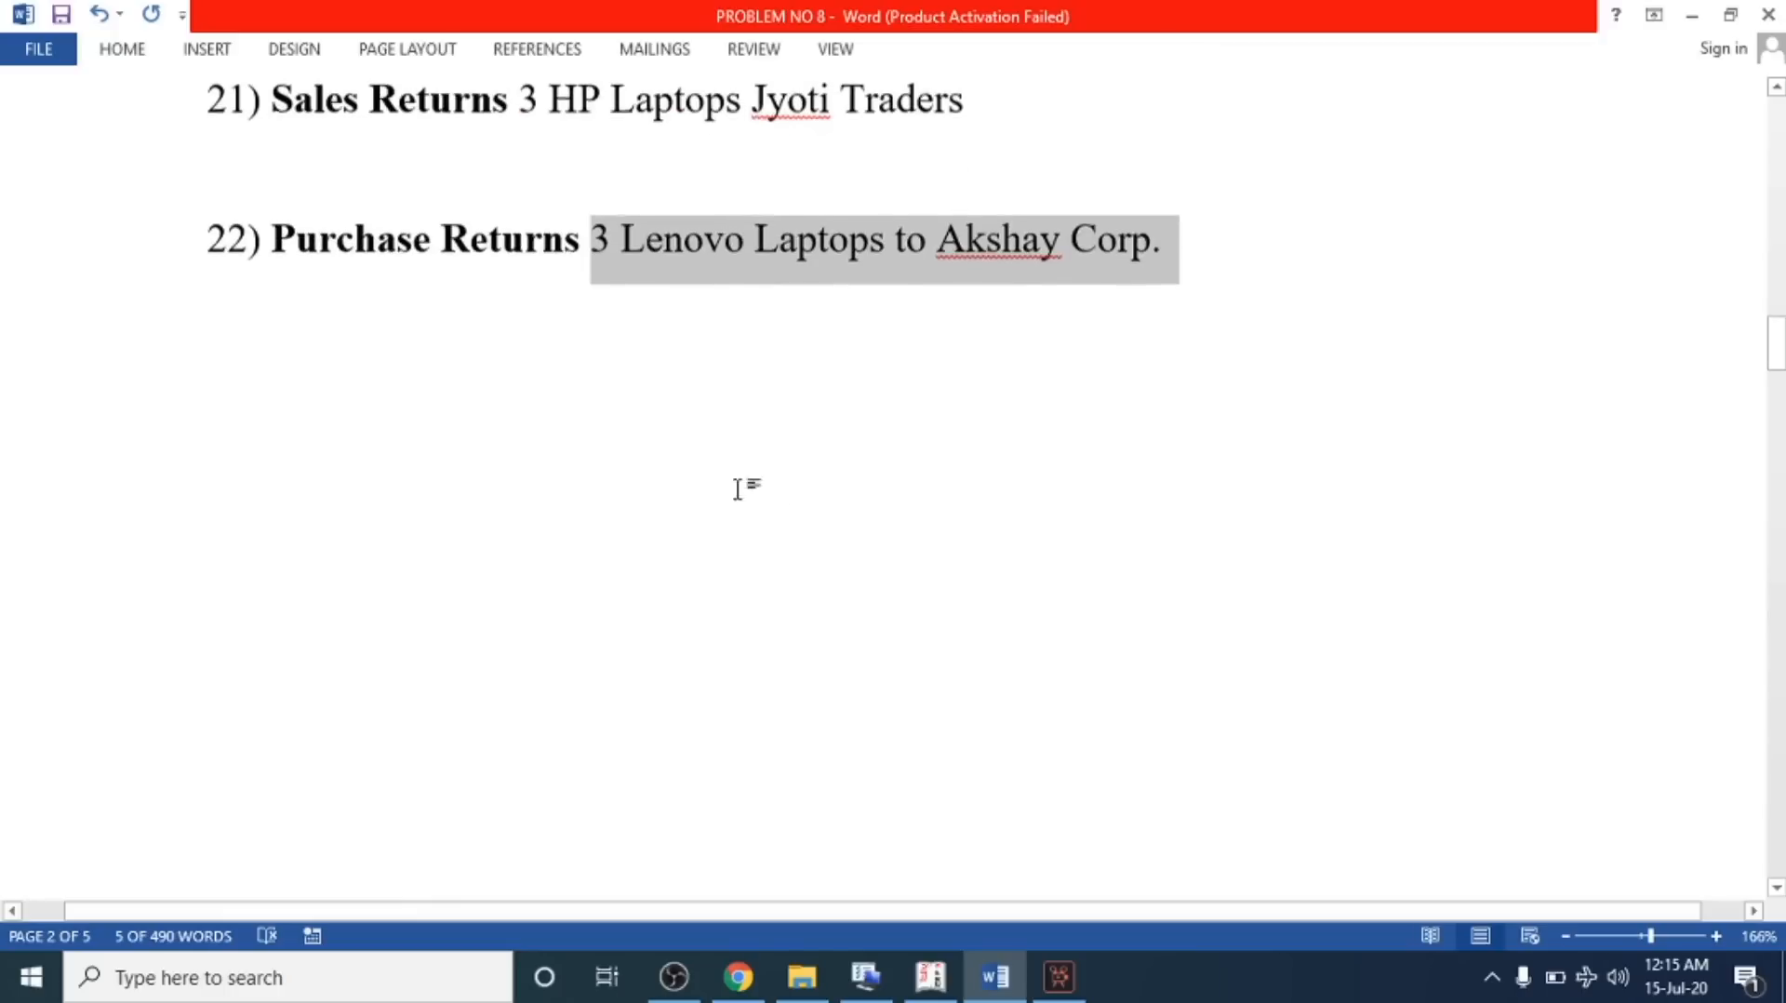
pyautogui.click(337, 236)
pyautogui.moveTo(824, 237); pyautogui.dragTo(1074, 271)
pyautogui.moveTo(271, 238); pyautogui.dragTo(1145, 223)
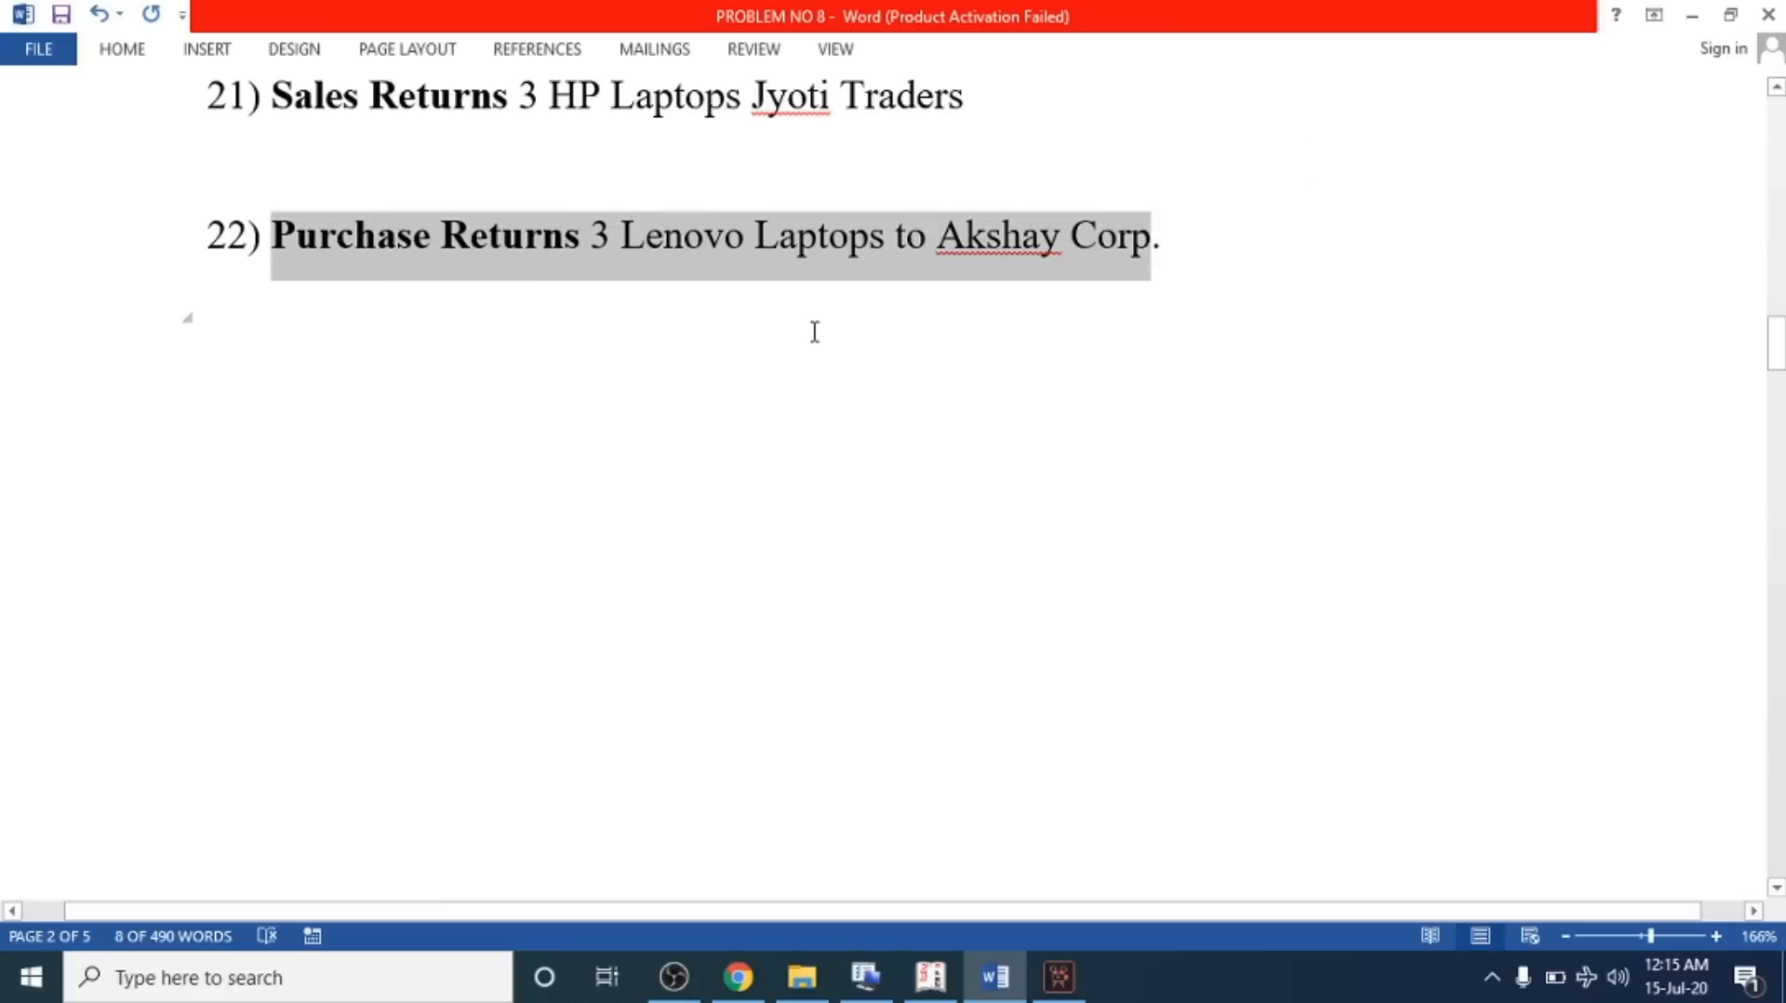
# Open a debit note voucher and select Akshay Co. as party, accepting the party details
pyautogui.hotkey('alt', 'Tab')
pyautogui.press('F9')
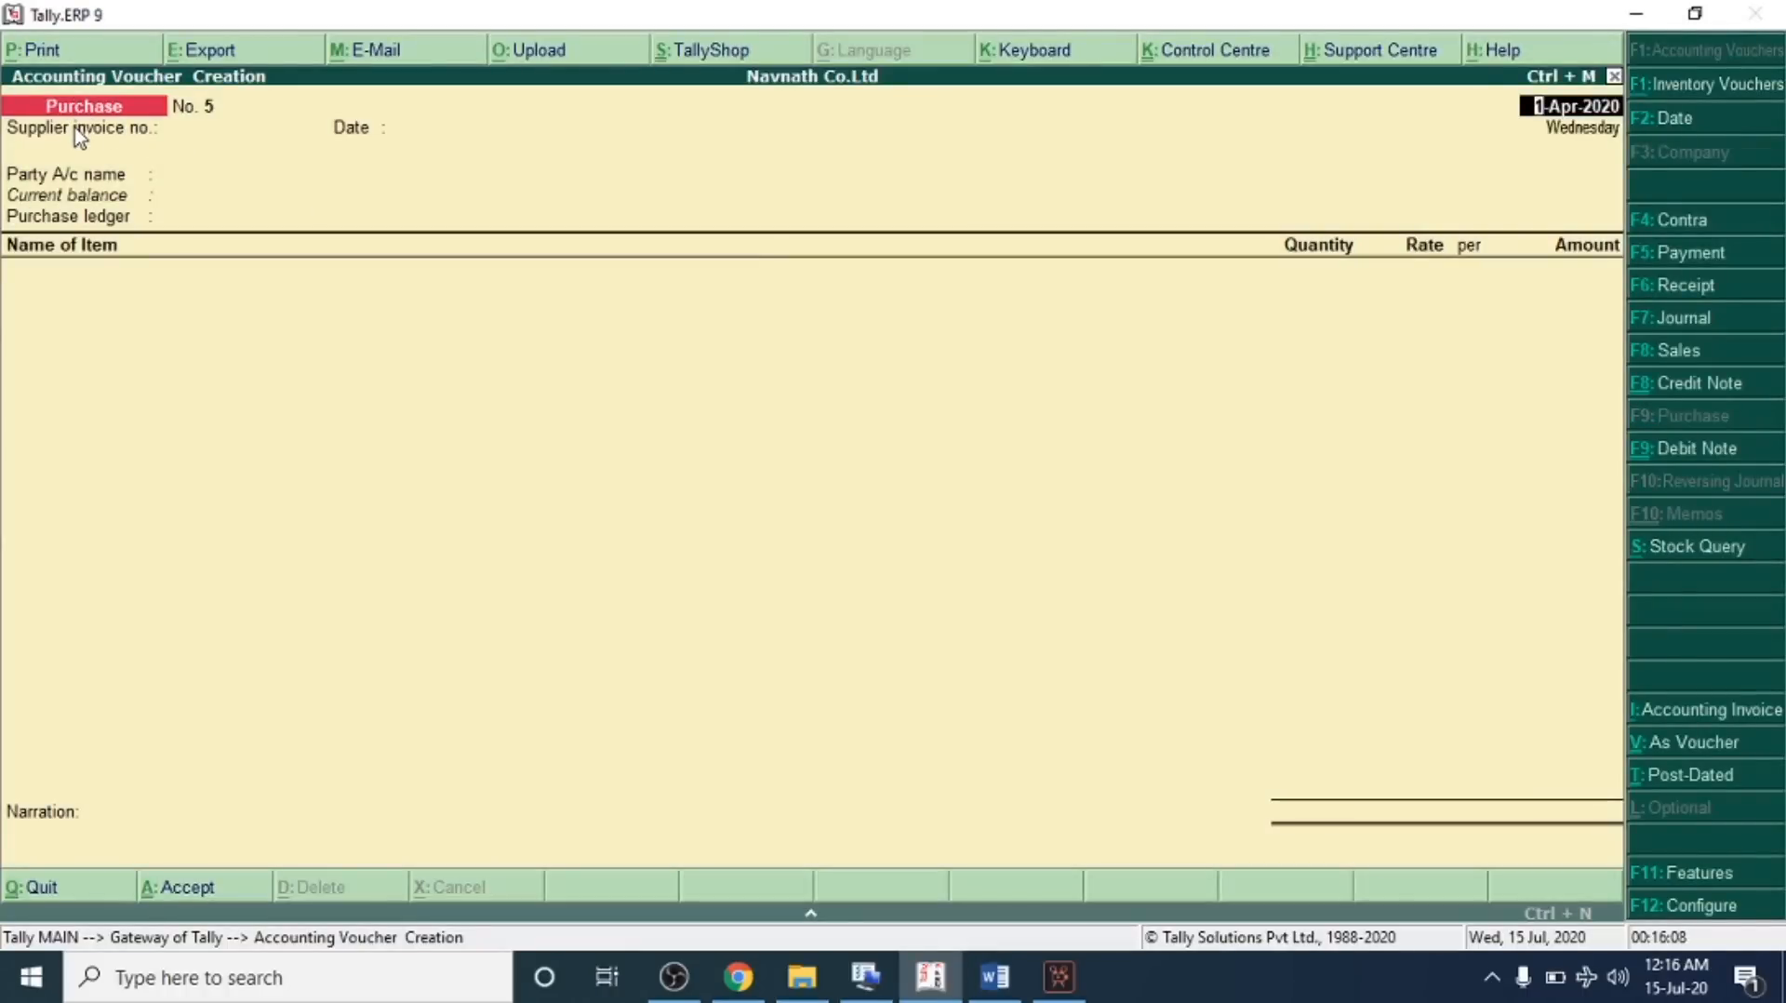
pyautogui.hotkey('ctrl', 'F9')
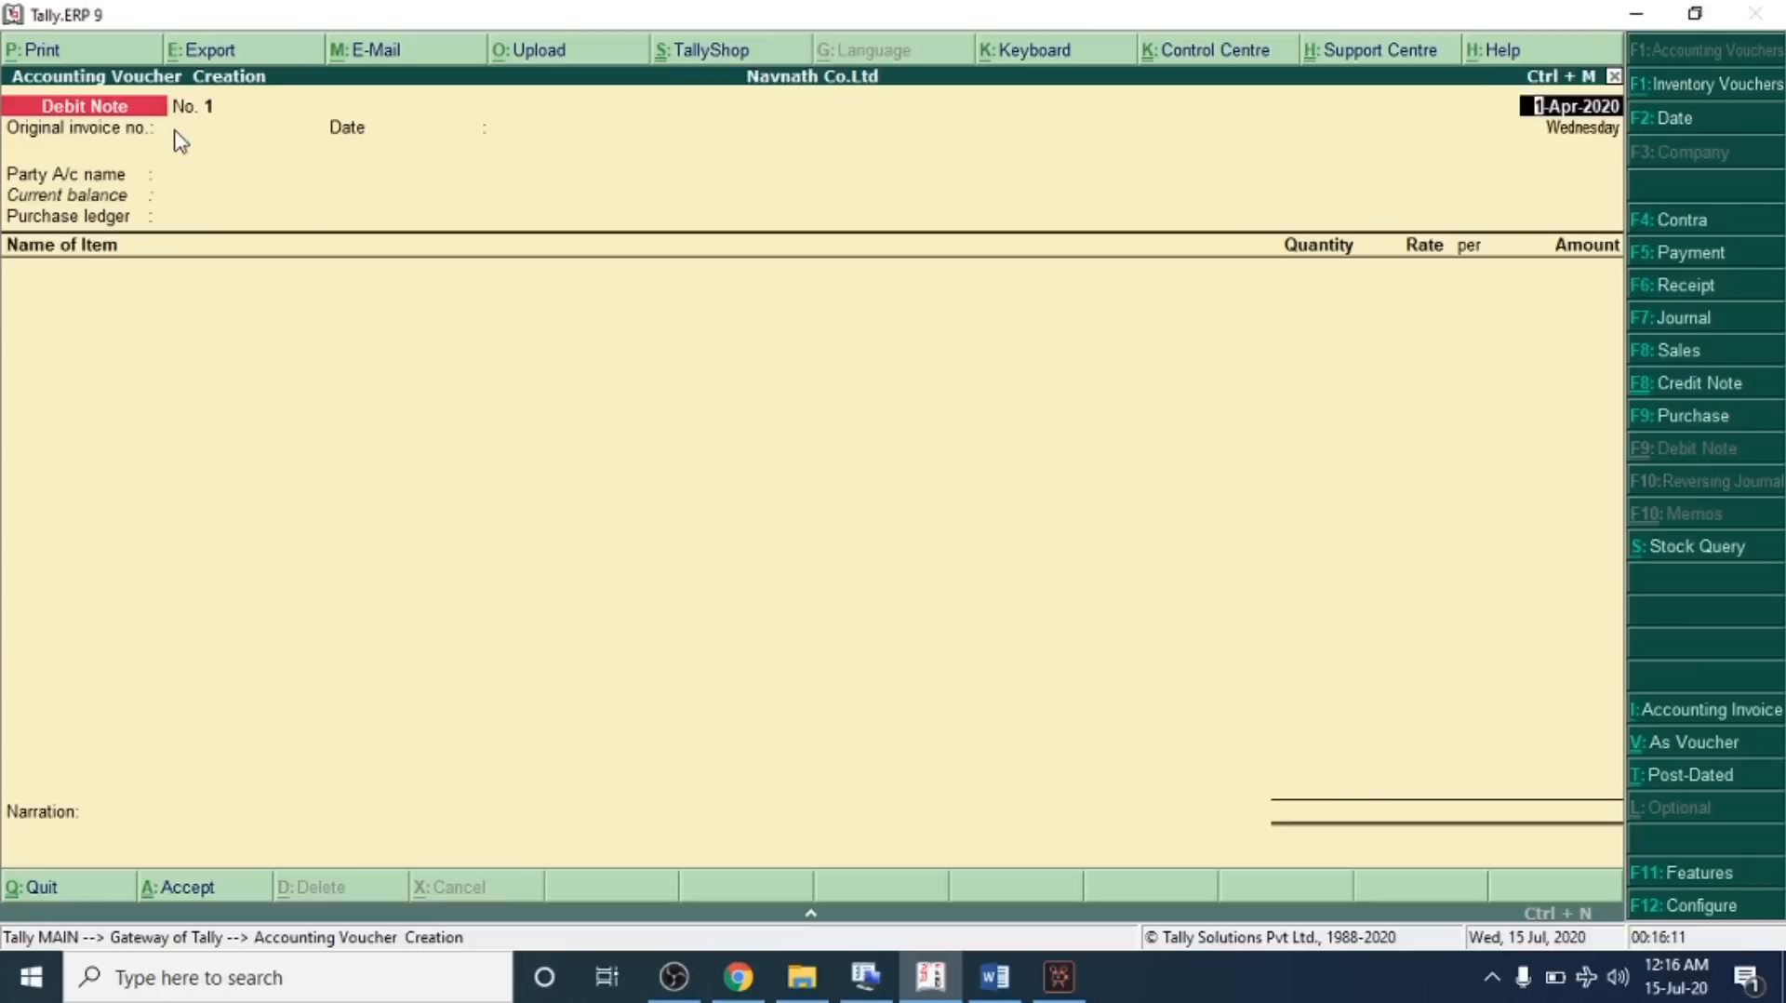
pyautogui.press('Return')
pyautogui.press('Return')
pyautogui.press('Return')
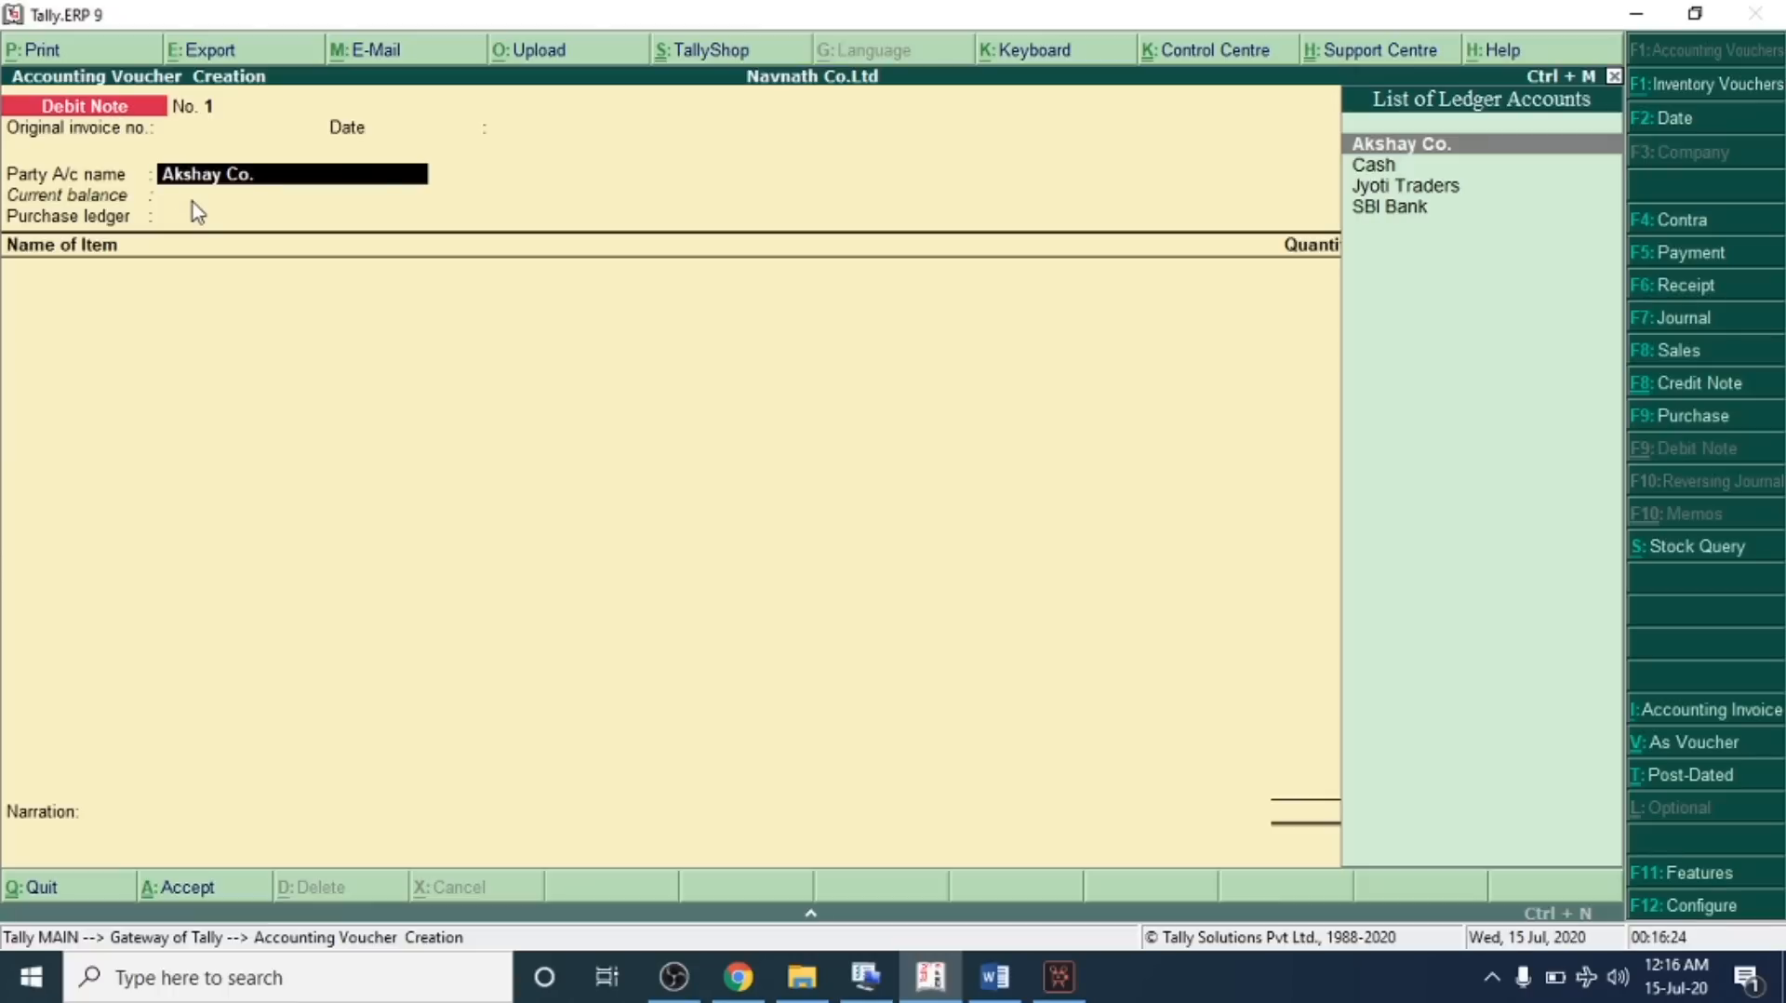
pyautogui.press('Return')
pyautogui.press('Return')
pyautogui.press('Return')
pyautogui.press('Return')
pyautogui.press('Return')
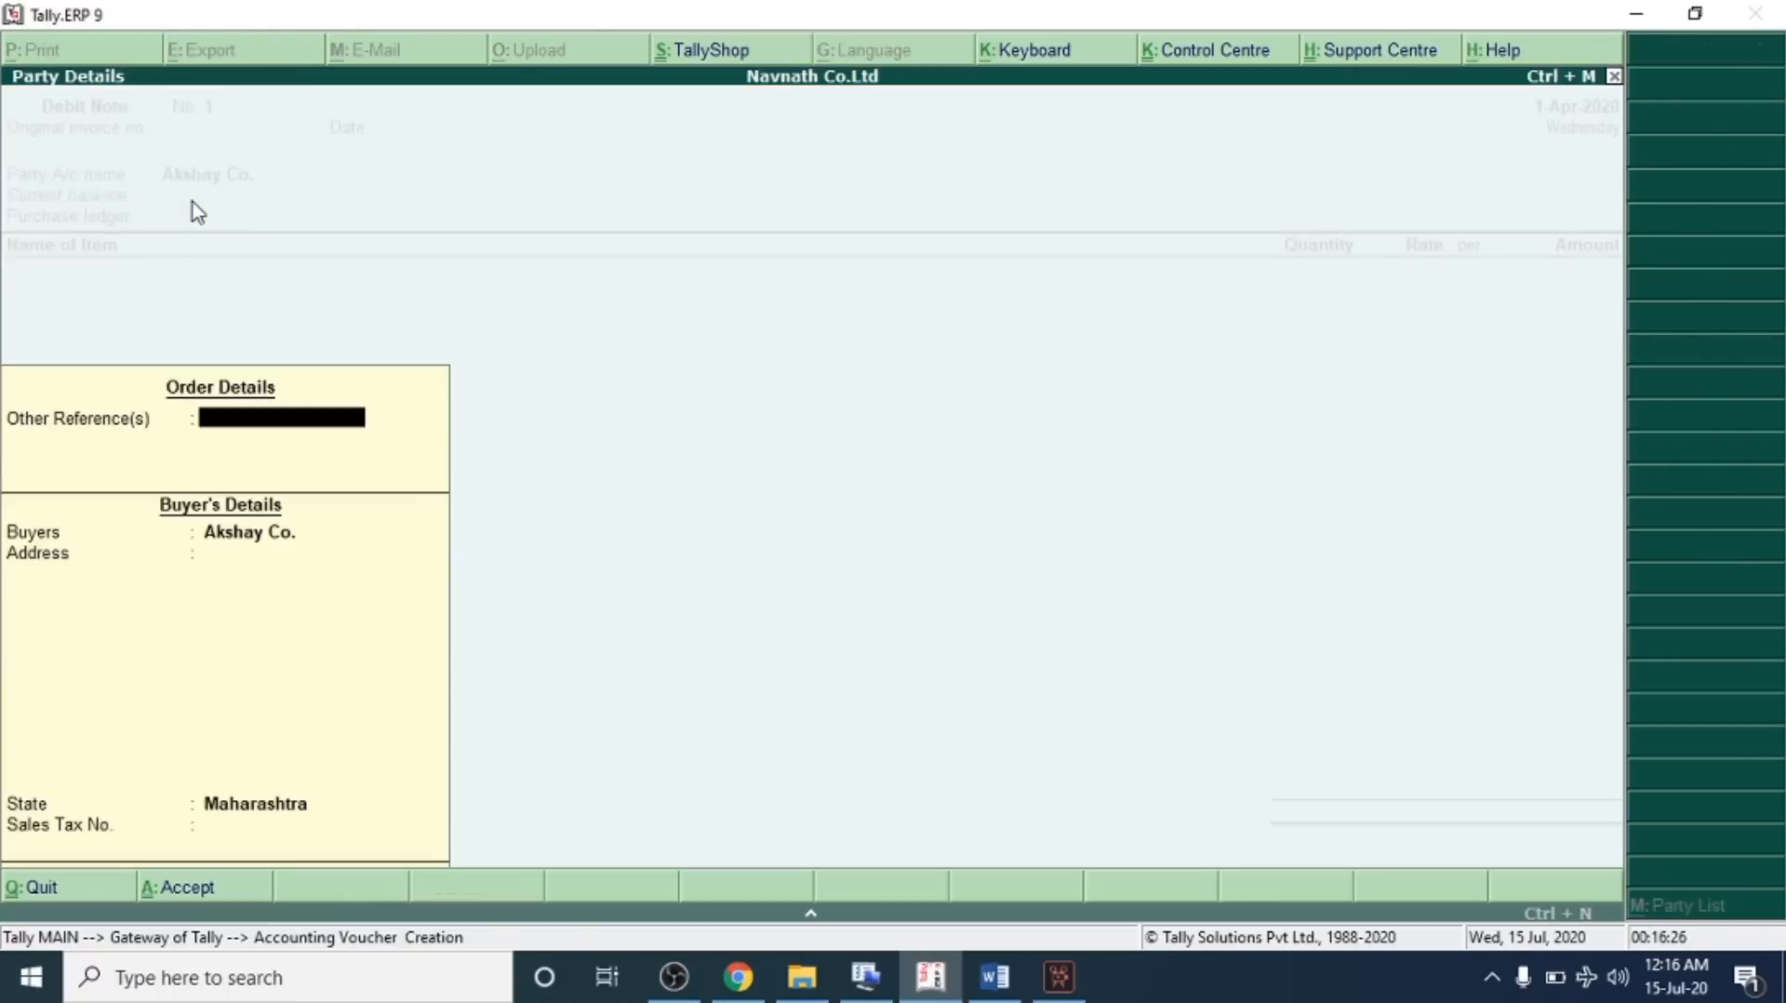
pyautogui.press('Return')
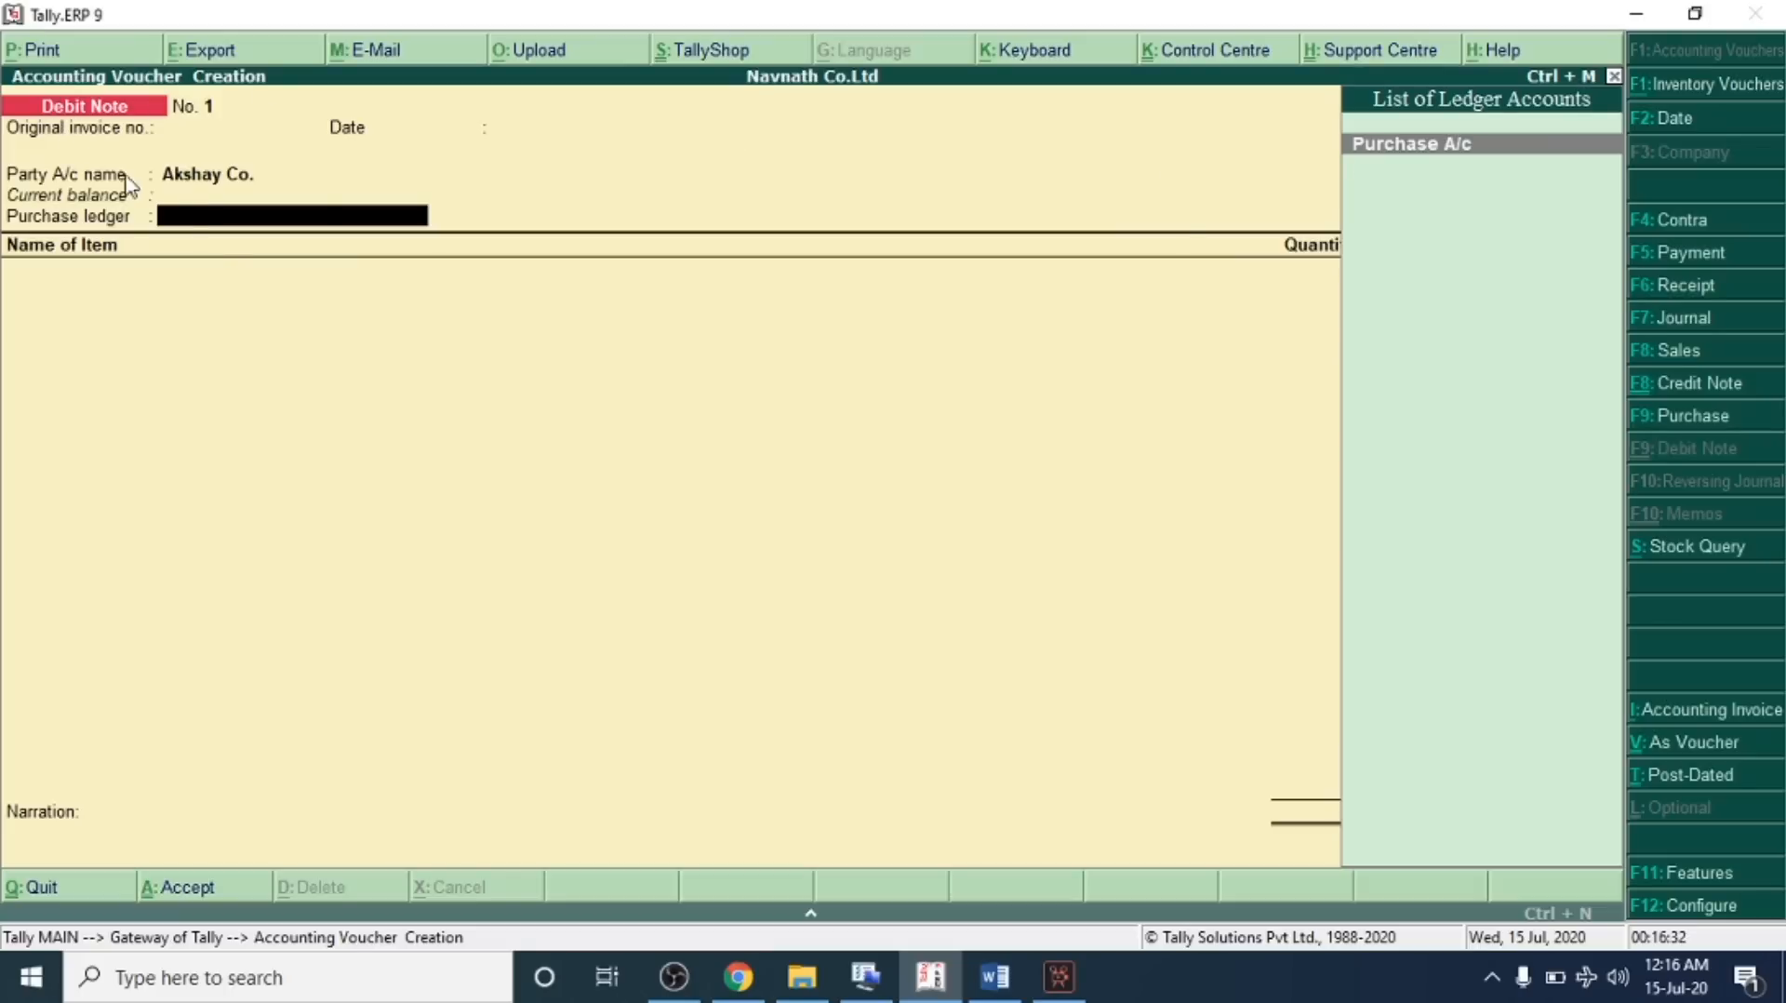
# Create a Purchase Return A/c ledger under Purchase Accounts and use it as the debit note's purchase ledger
pyautogui.hotkey('alt', 'c')
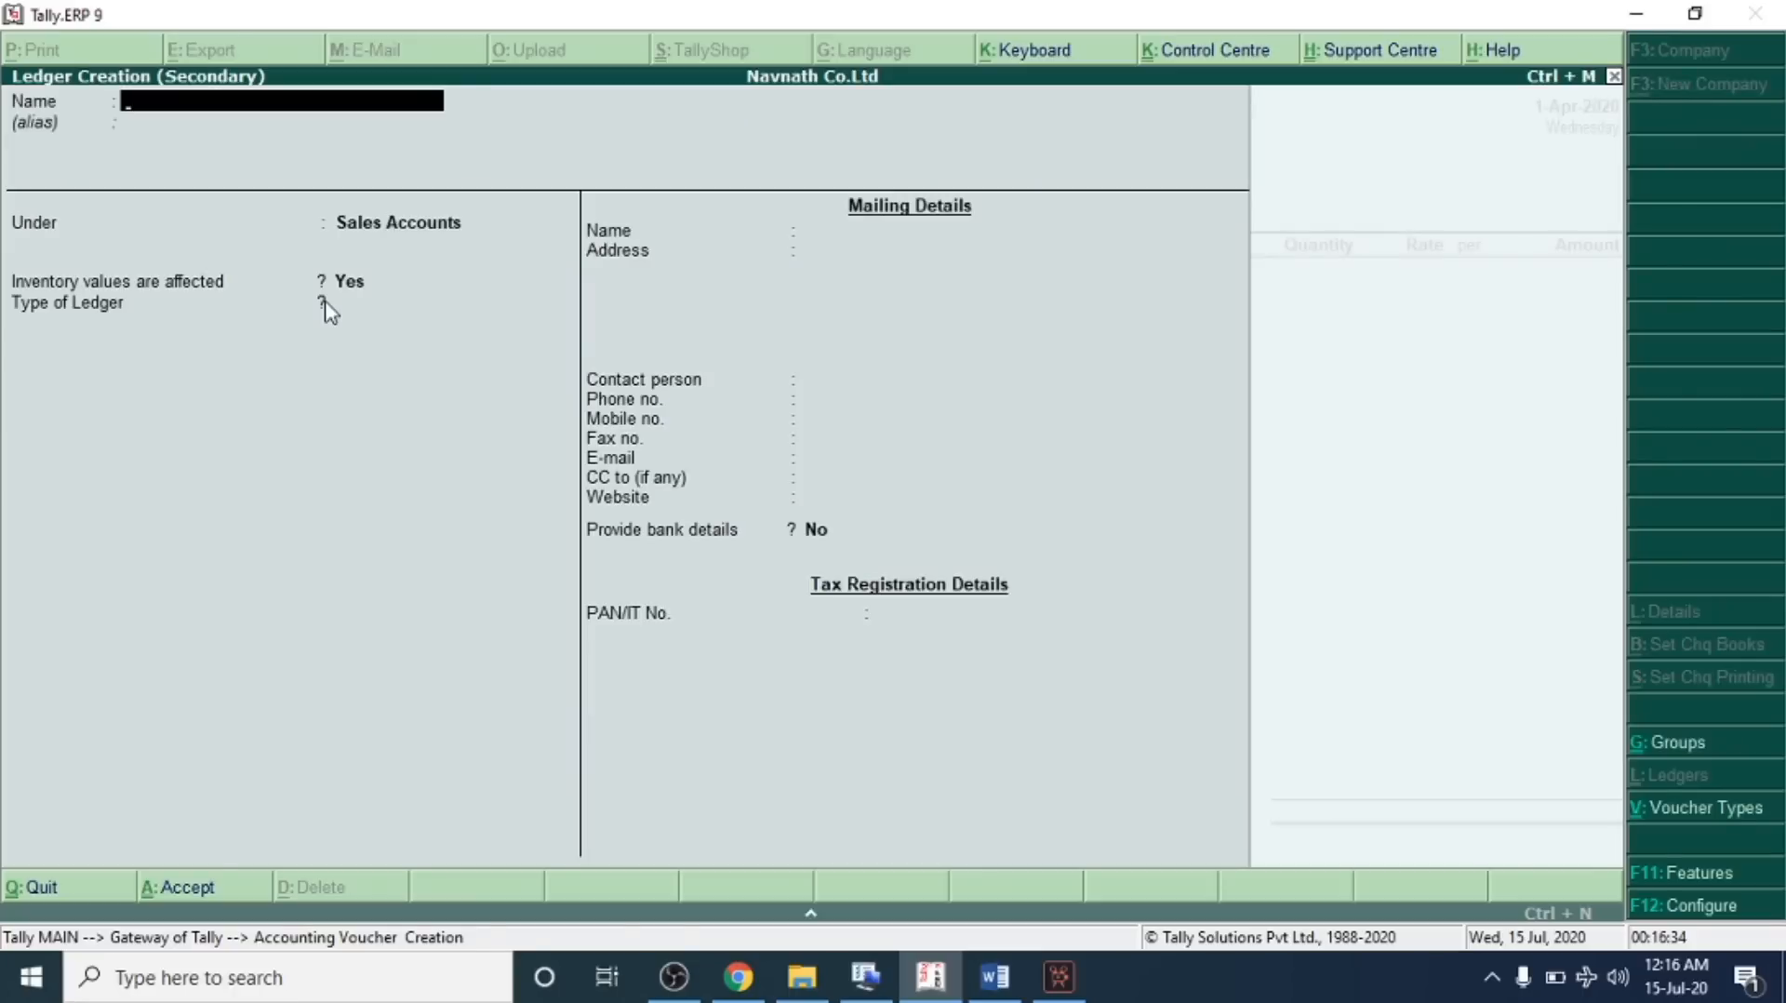
pyautogui.write('Purchase Retur')
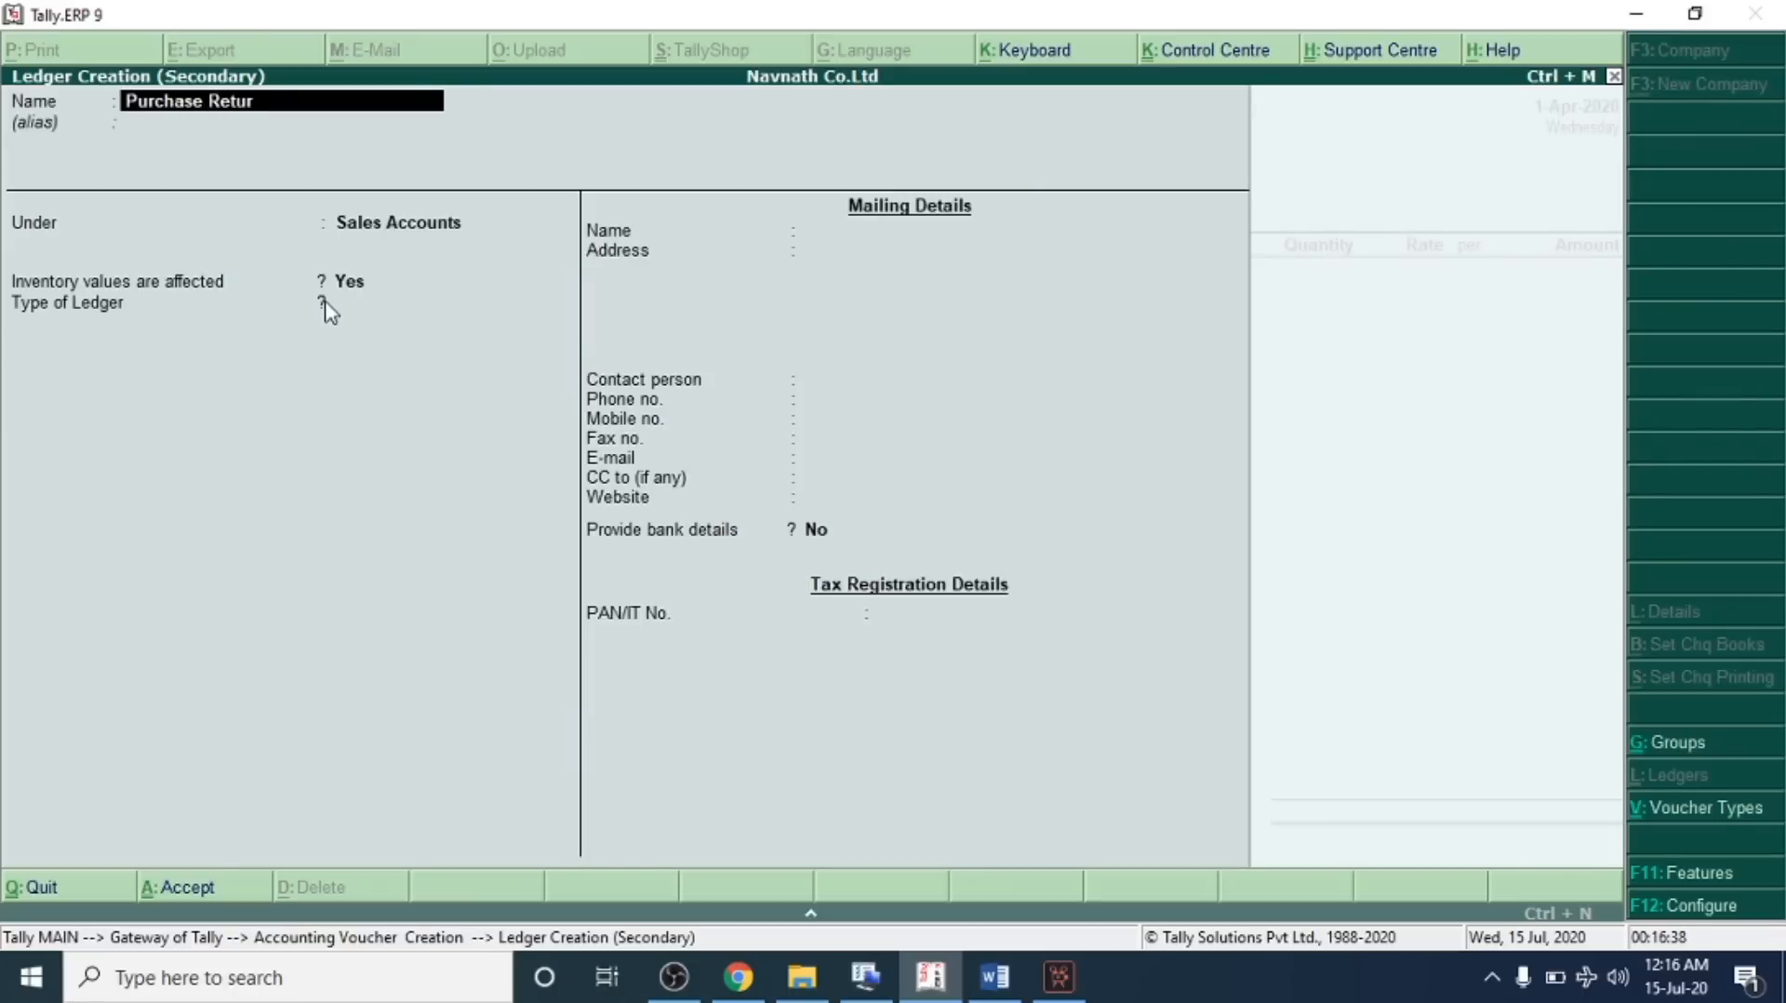
pyautogui.write('n A/c')
pyautogui.press('Return')
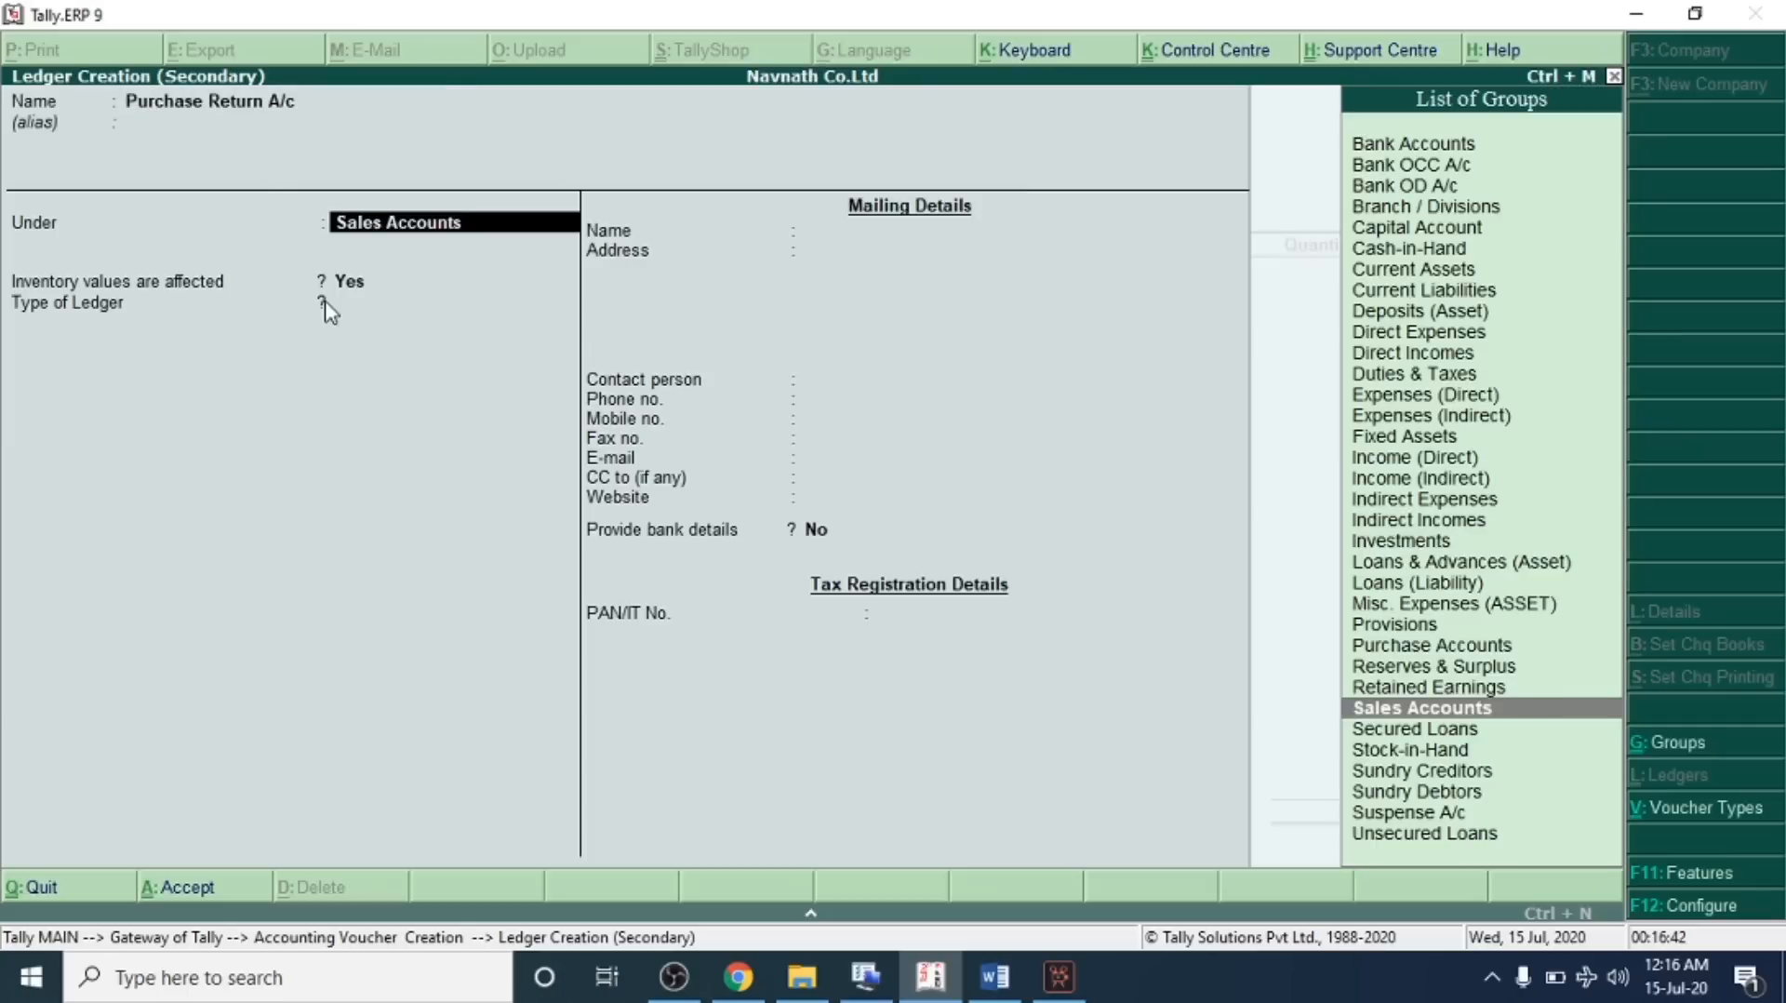
pyautogui.write('Pur')
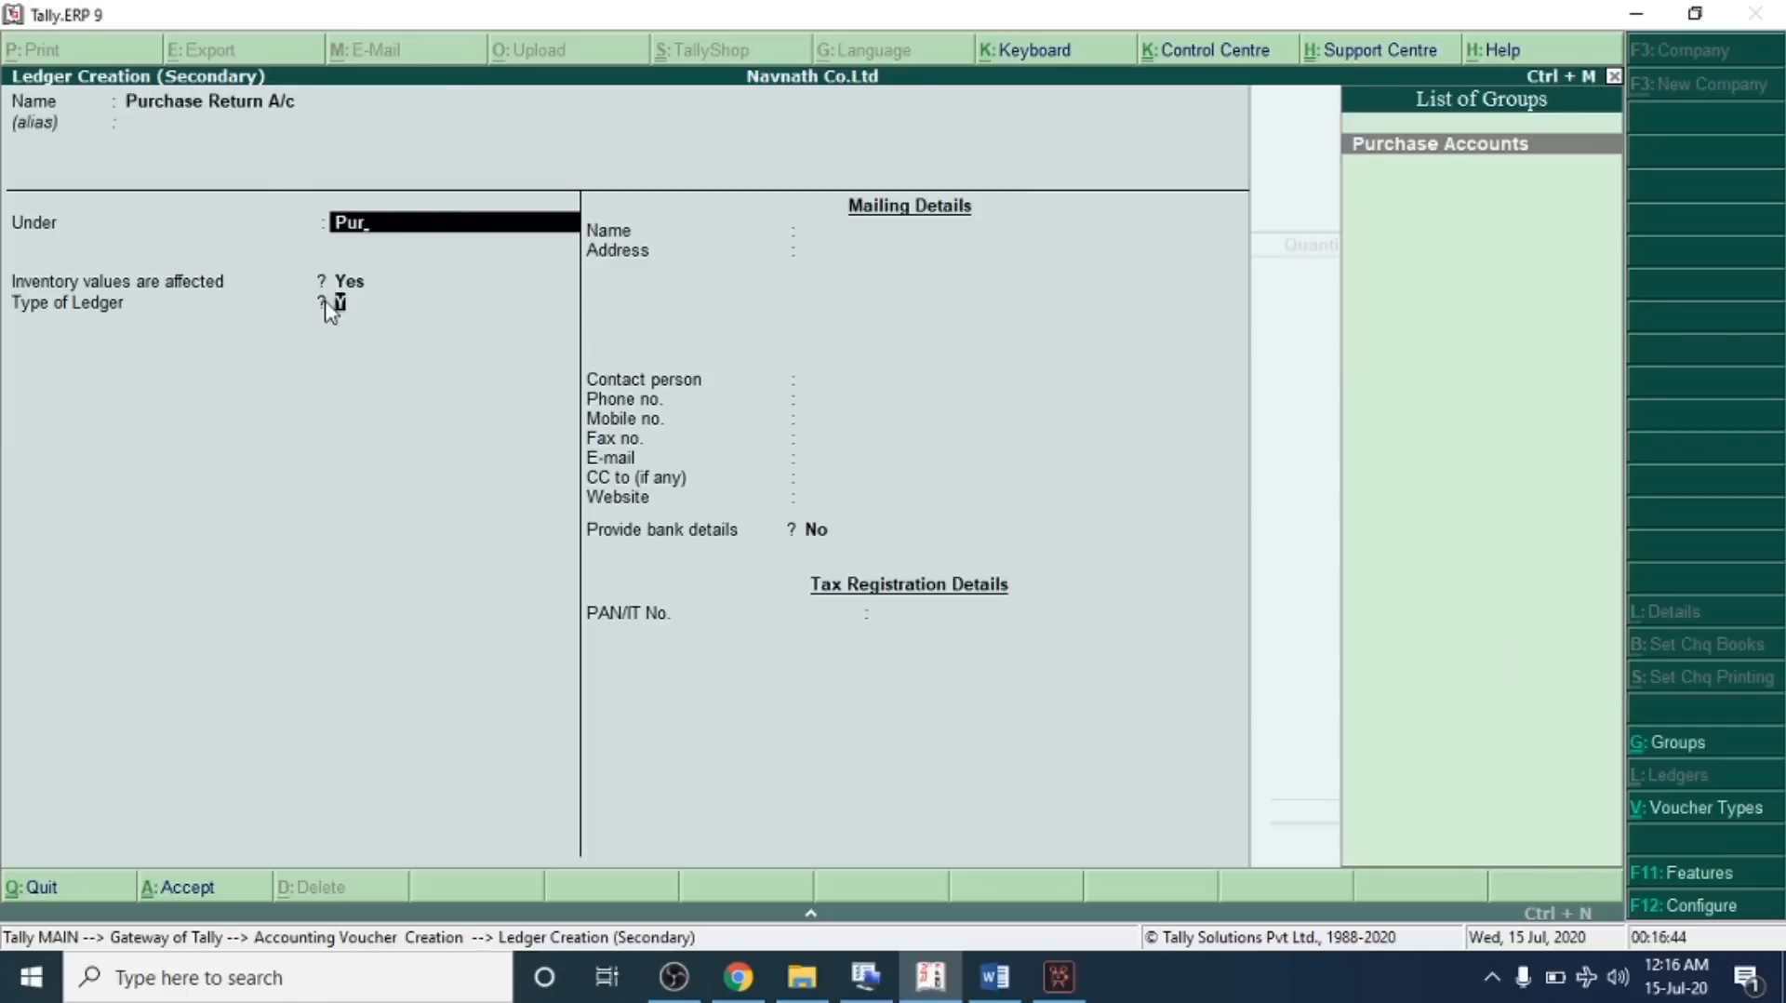
pyautogui.press('Return')
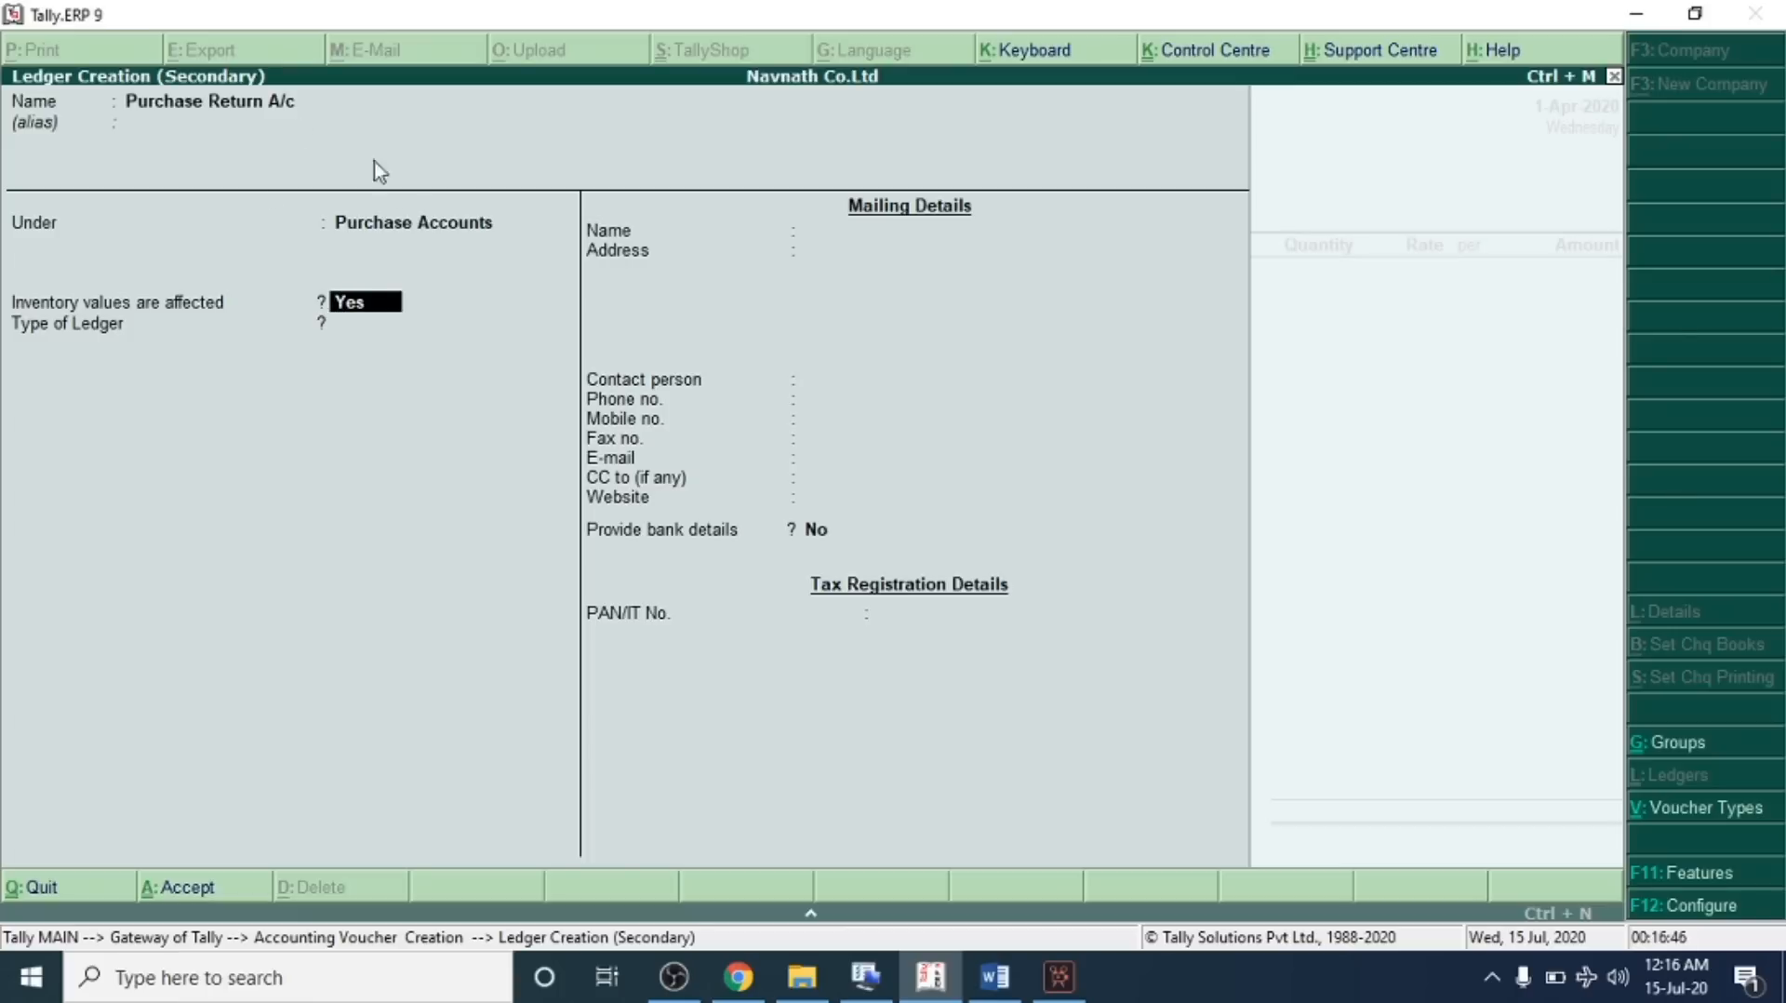
pyautogui.press('Return')
pyautogui.press('Return')
pyautogui.press('Return')
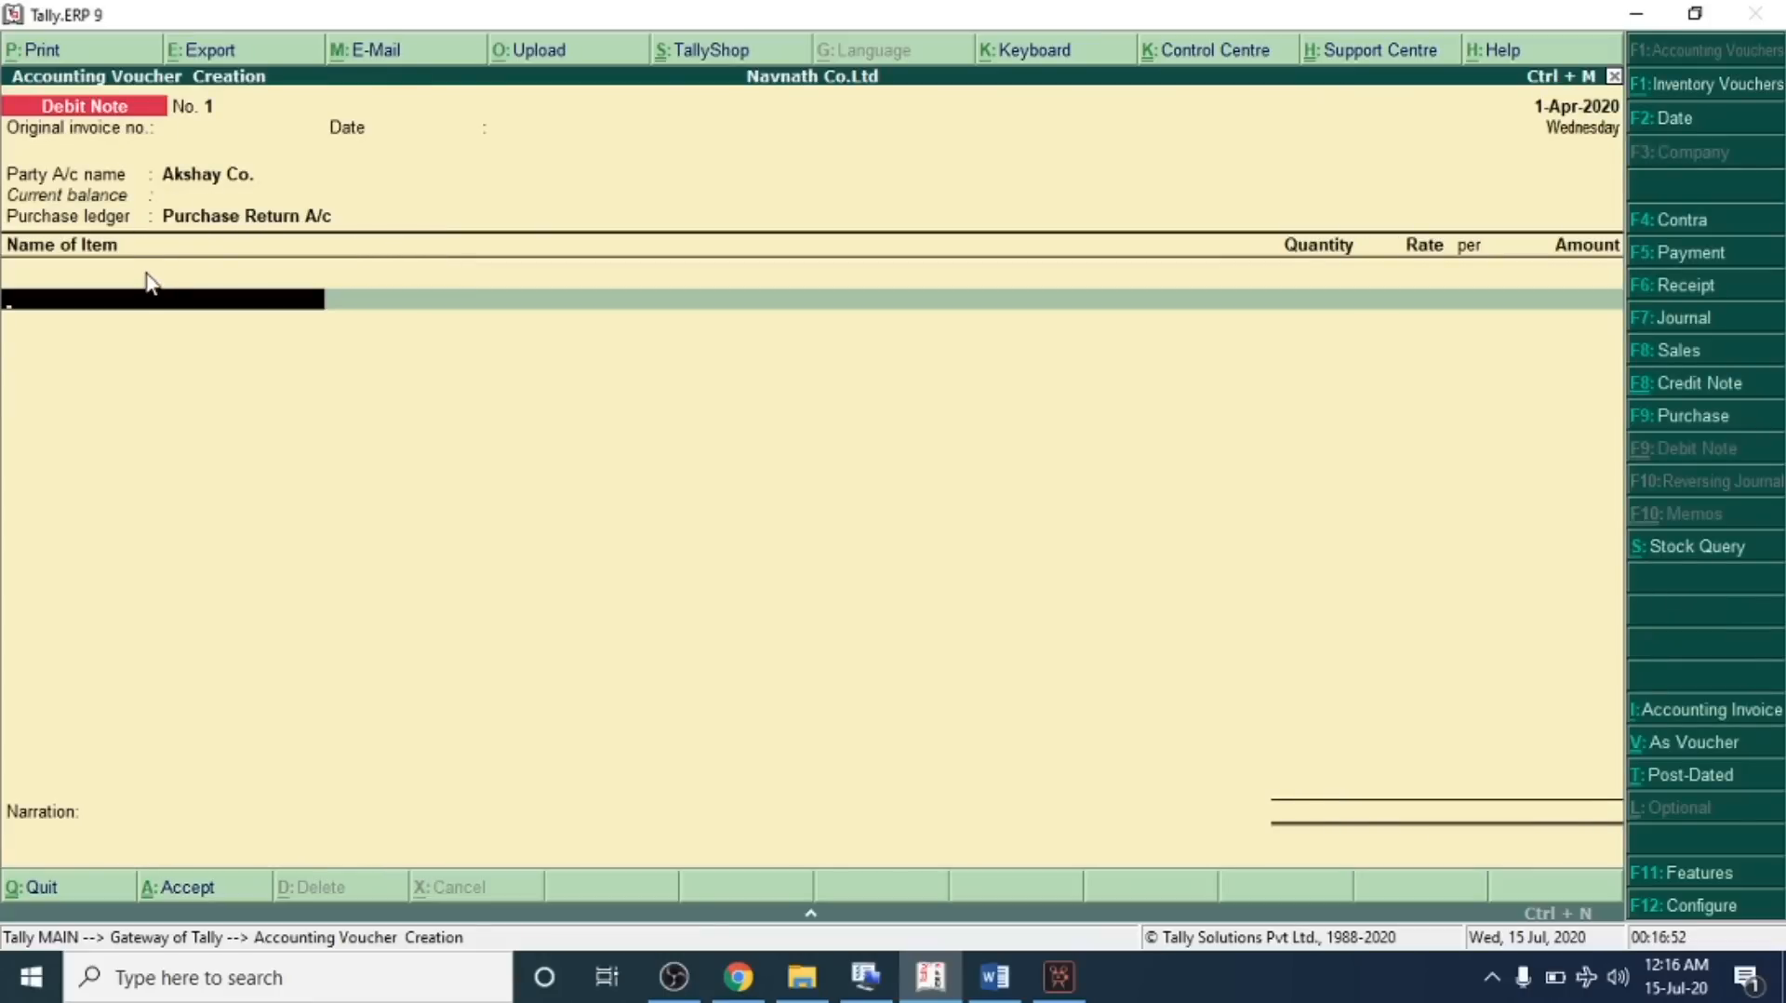
# Enter 3 Nos of Lenovo Laptop at 10,000 each in the debit note and save it
pyautogui.press('space')
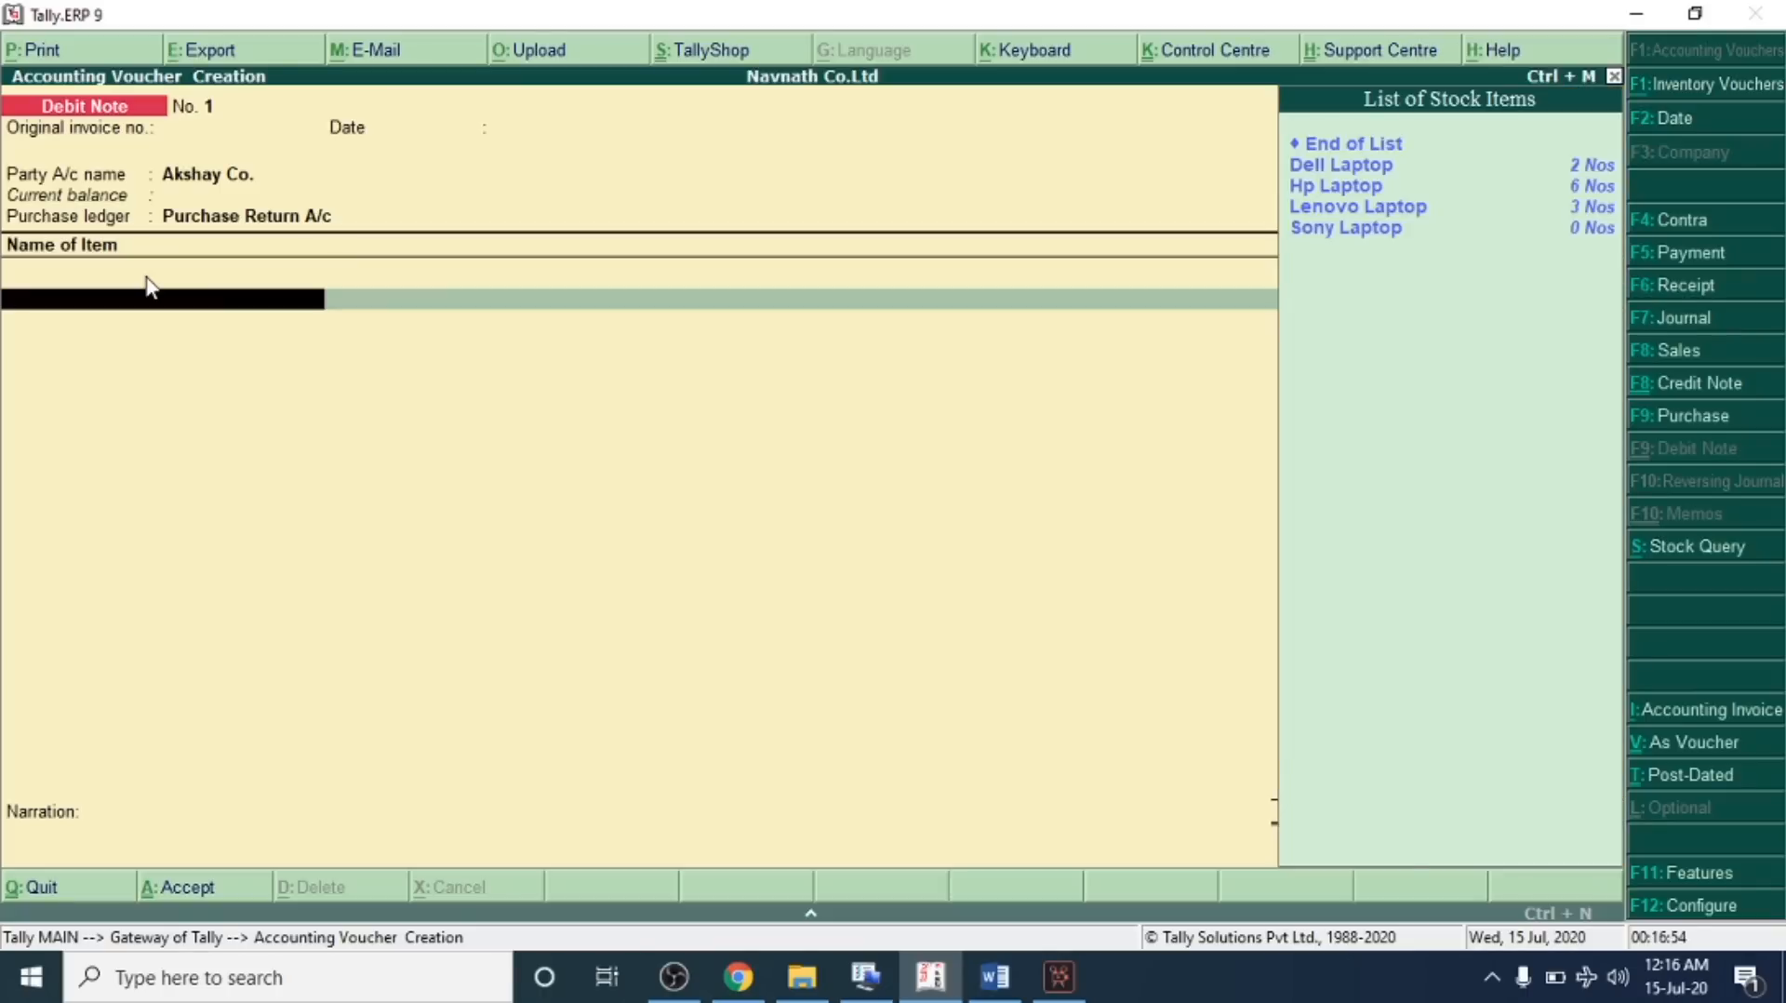
pyautogui.write('L')
pyautogui.press('Return')
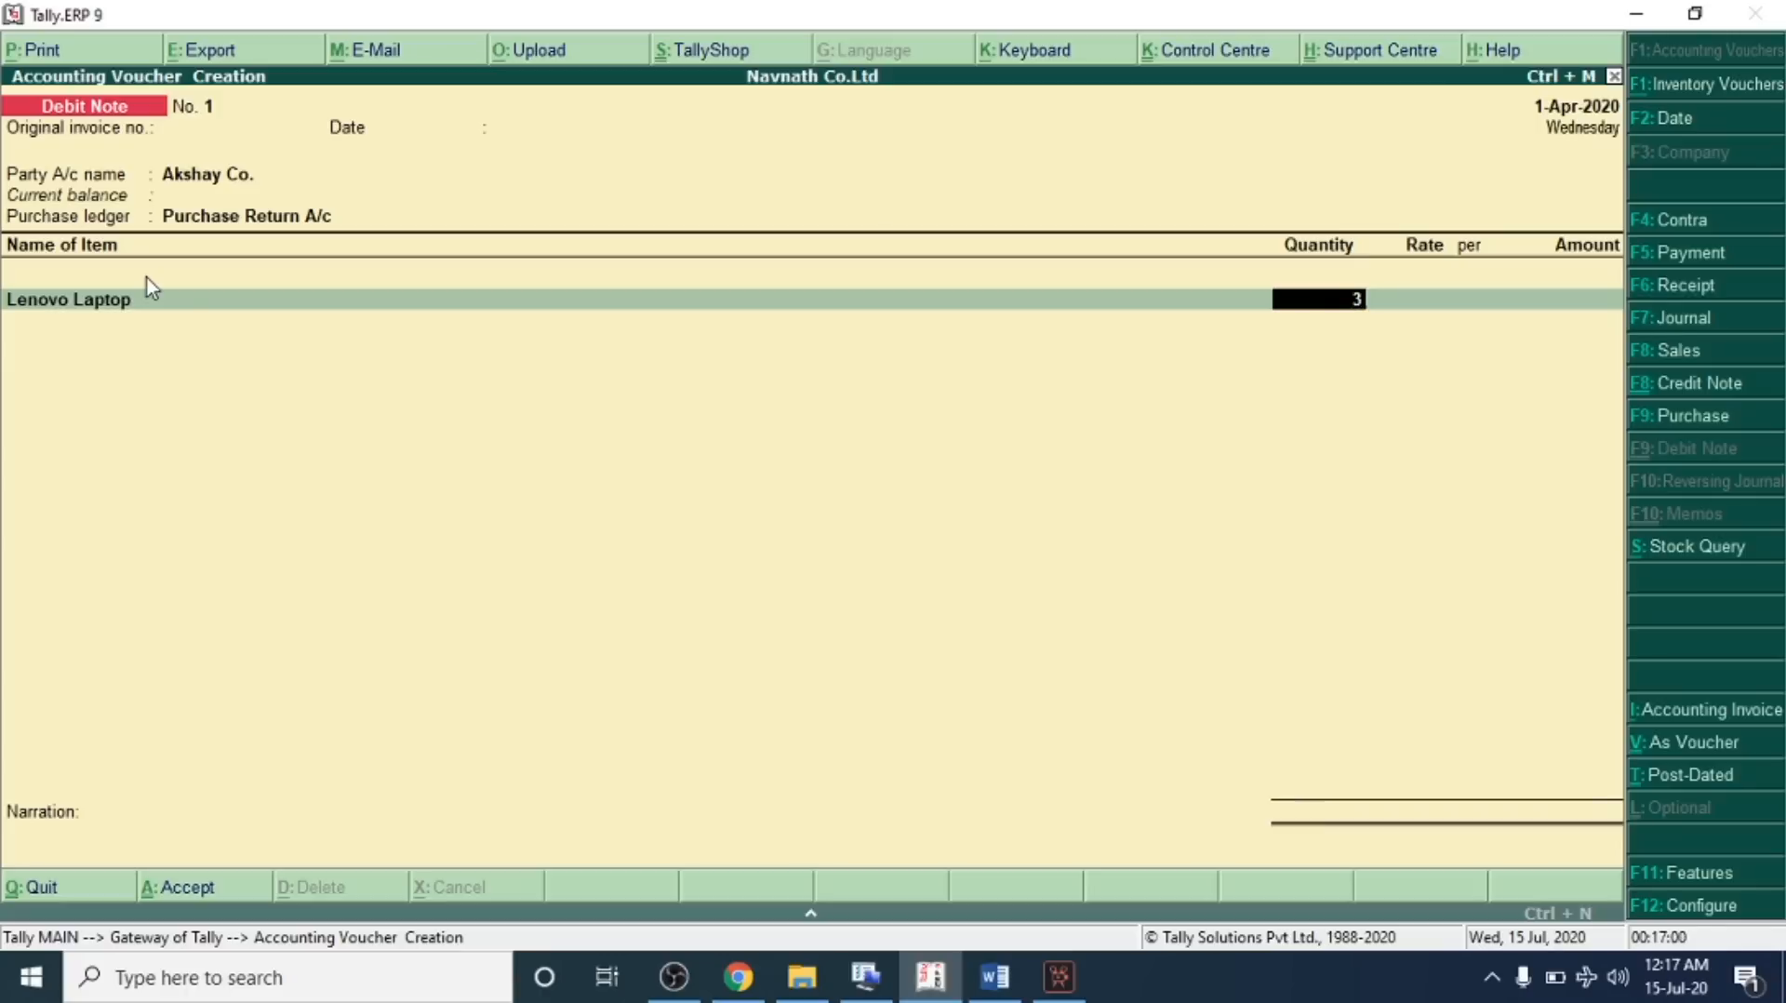
pyautogui.write('3')
pyautogui.press('Return')
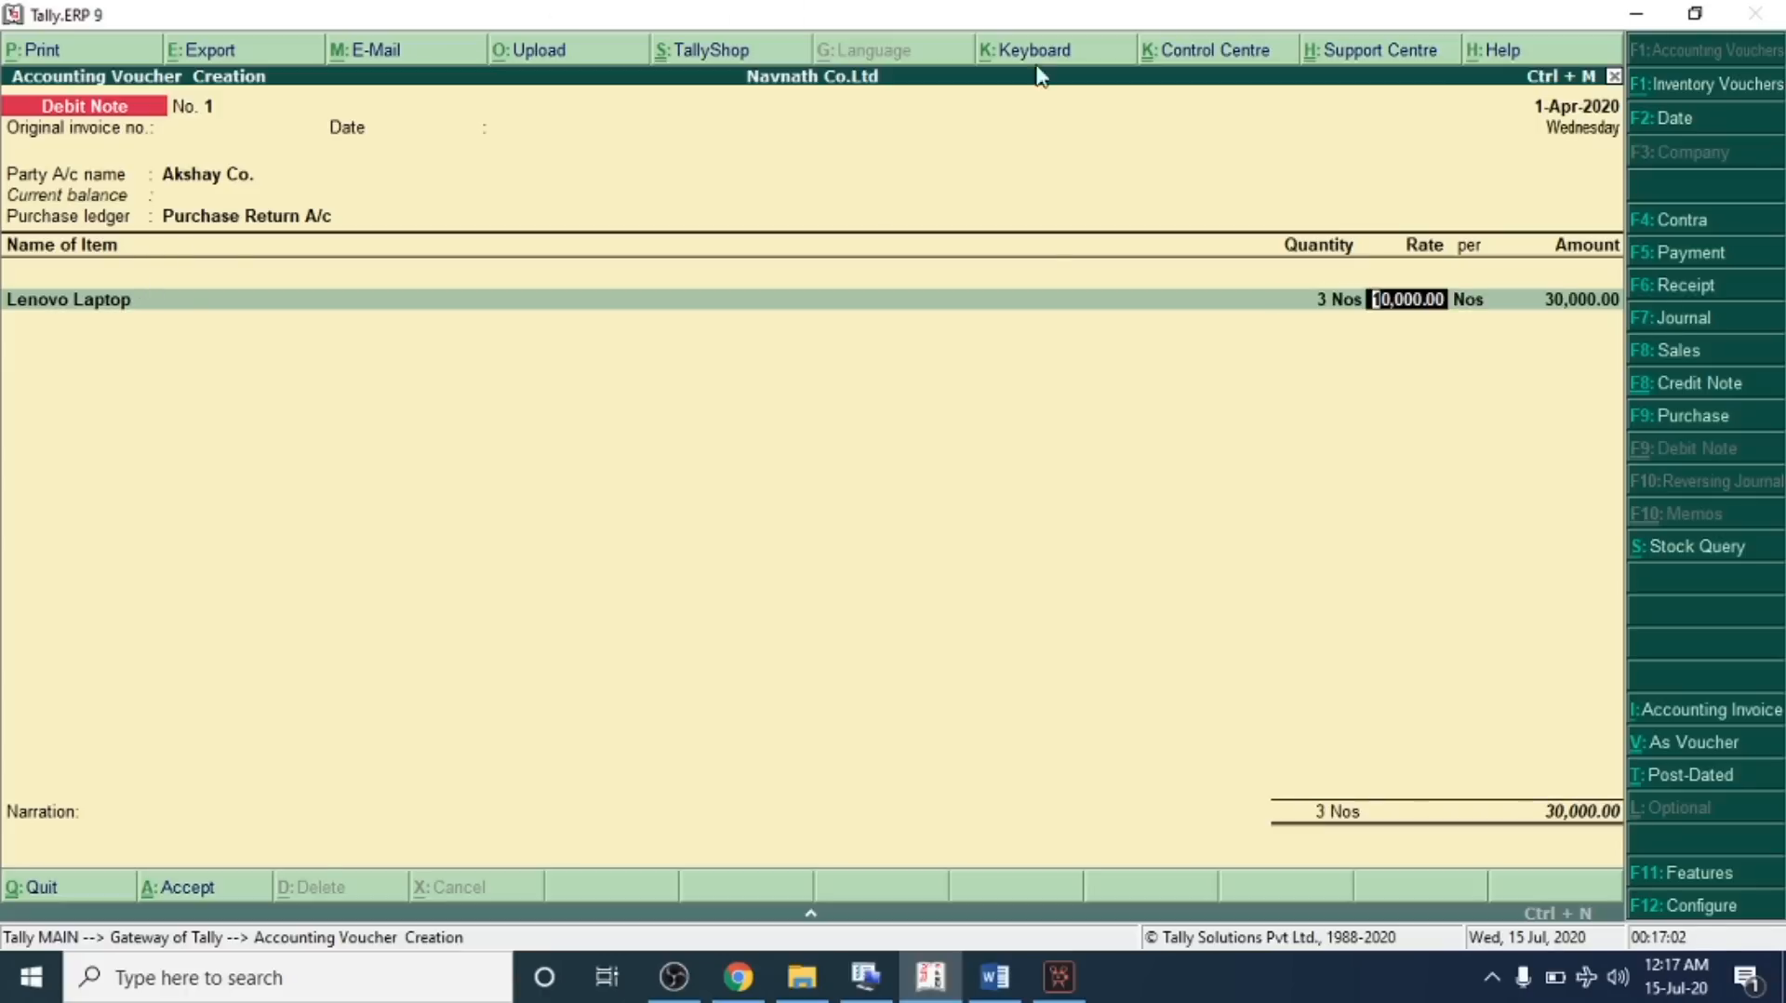
pyautogui.press('Return')
pyautogui.press('Return')
pyautogui.press('Return')
pyautogui.press('Return')
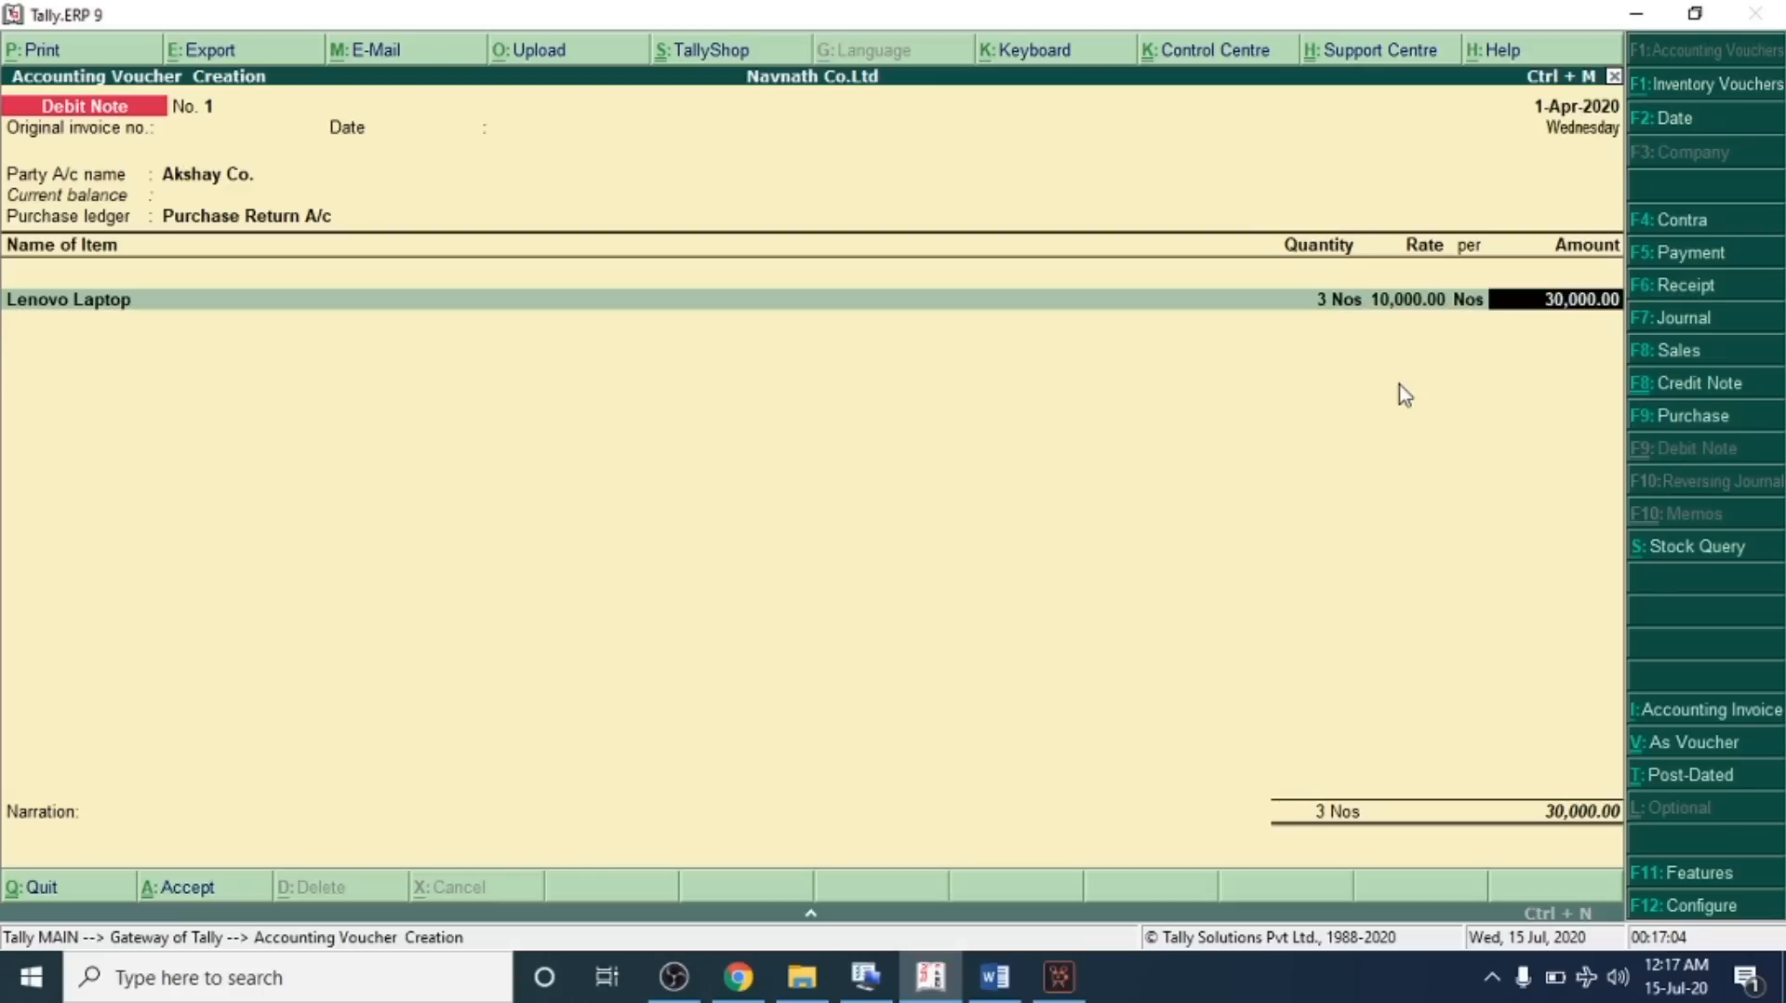
pyautogui.press('Return')
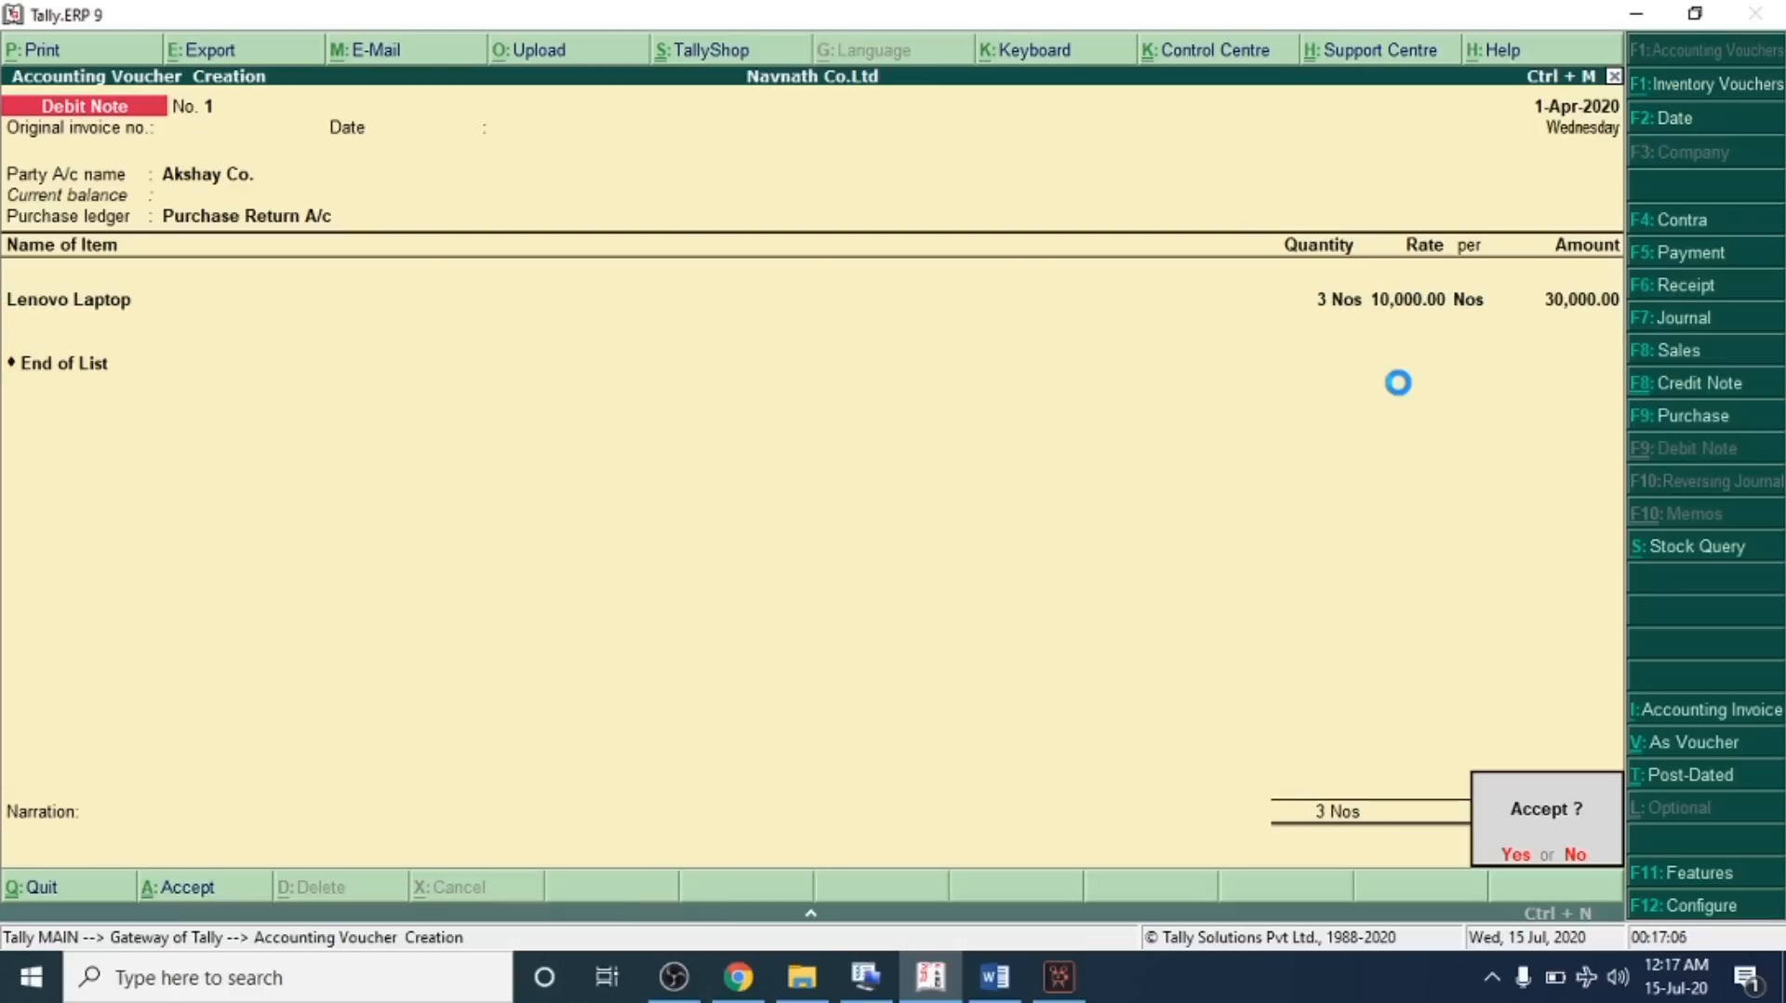
pyautogui.press('pageup')
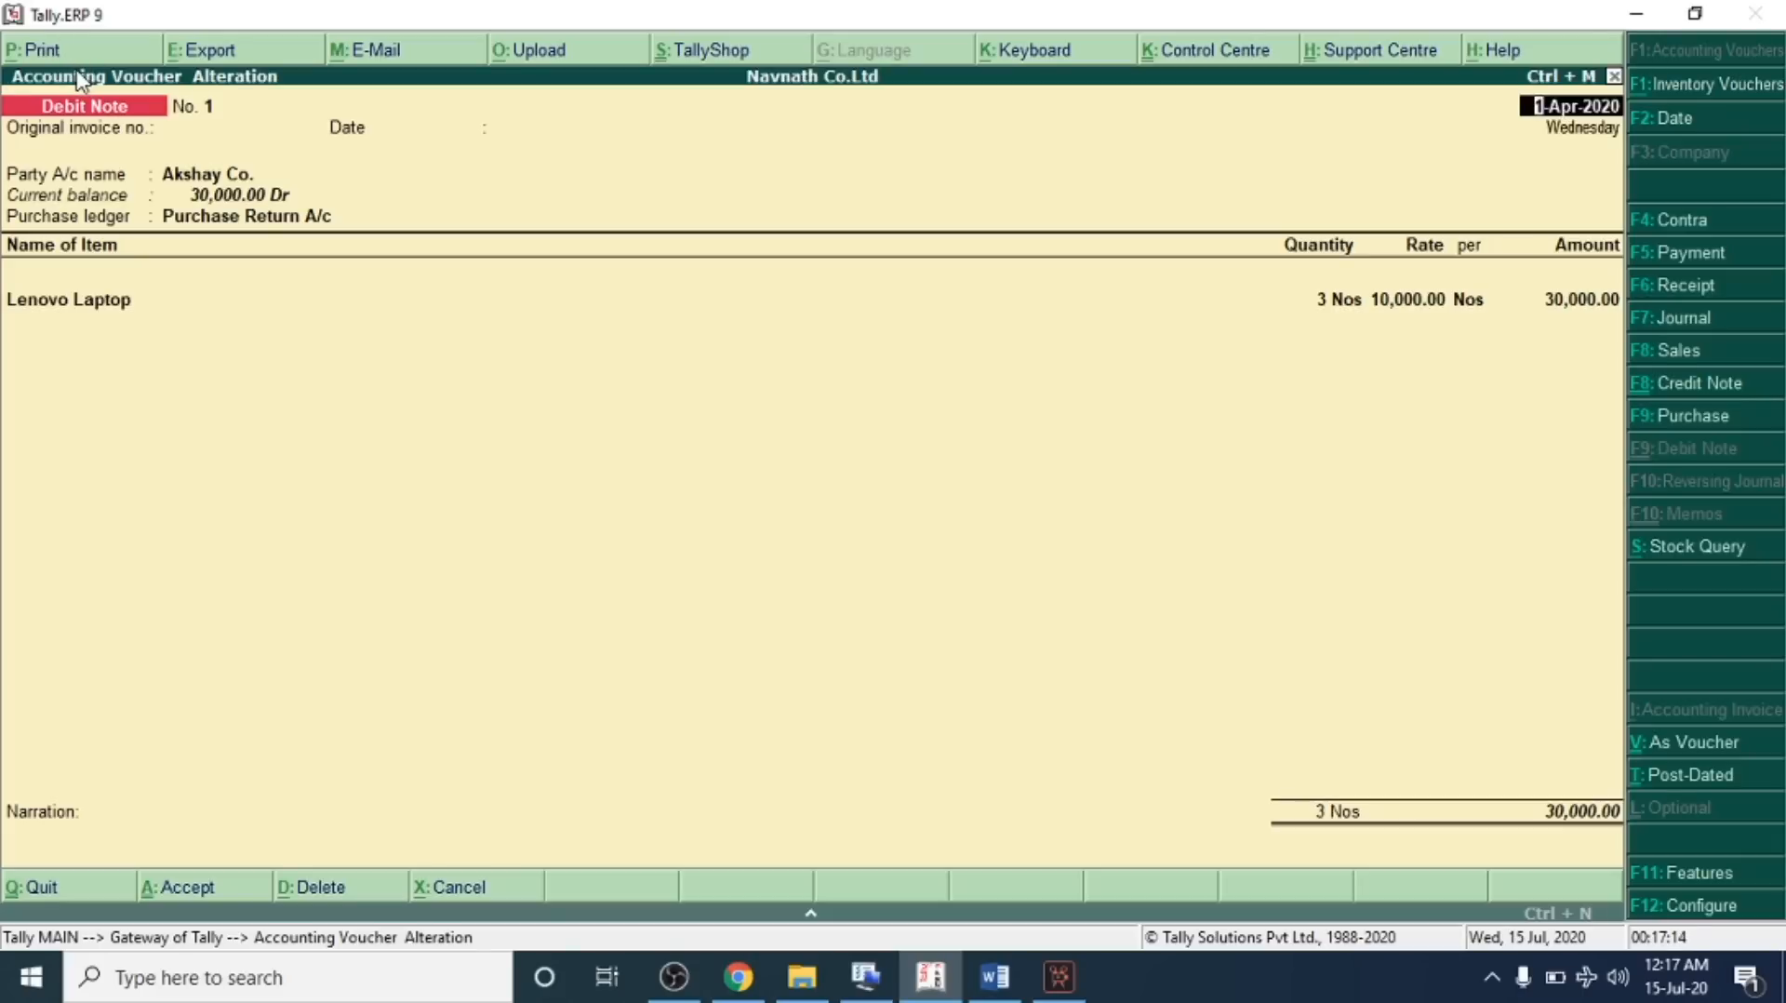
# Open the Hp Laptop credit note for Jyoti Traders and examine its print preview
pyautogui.press('pagedown')
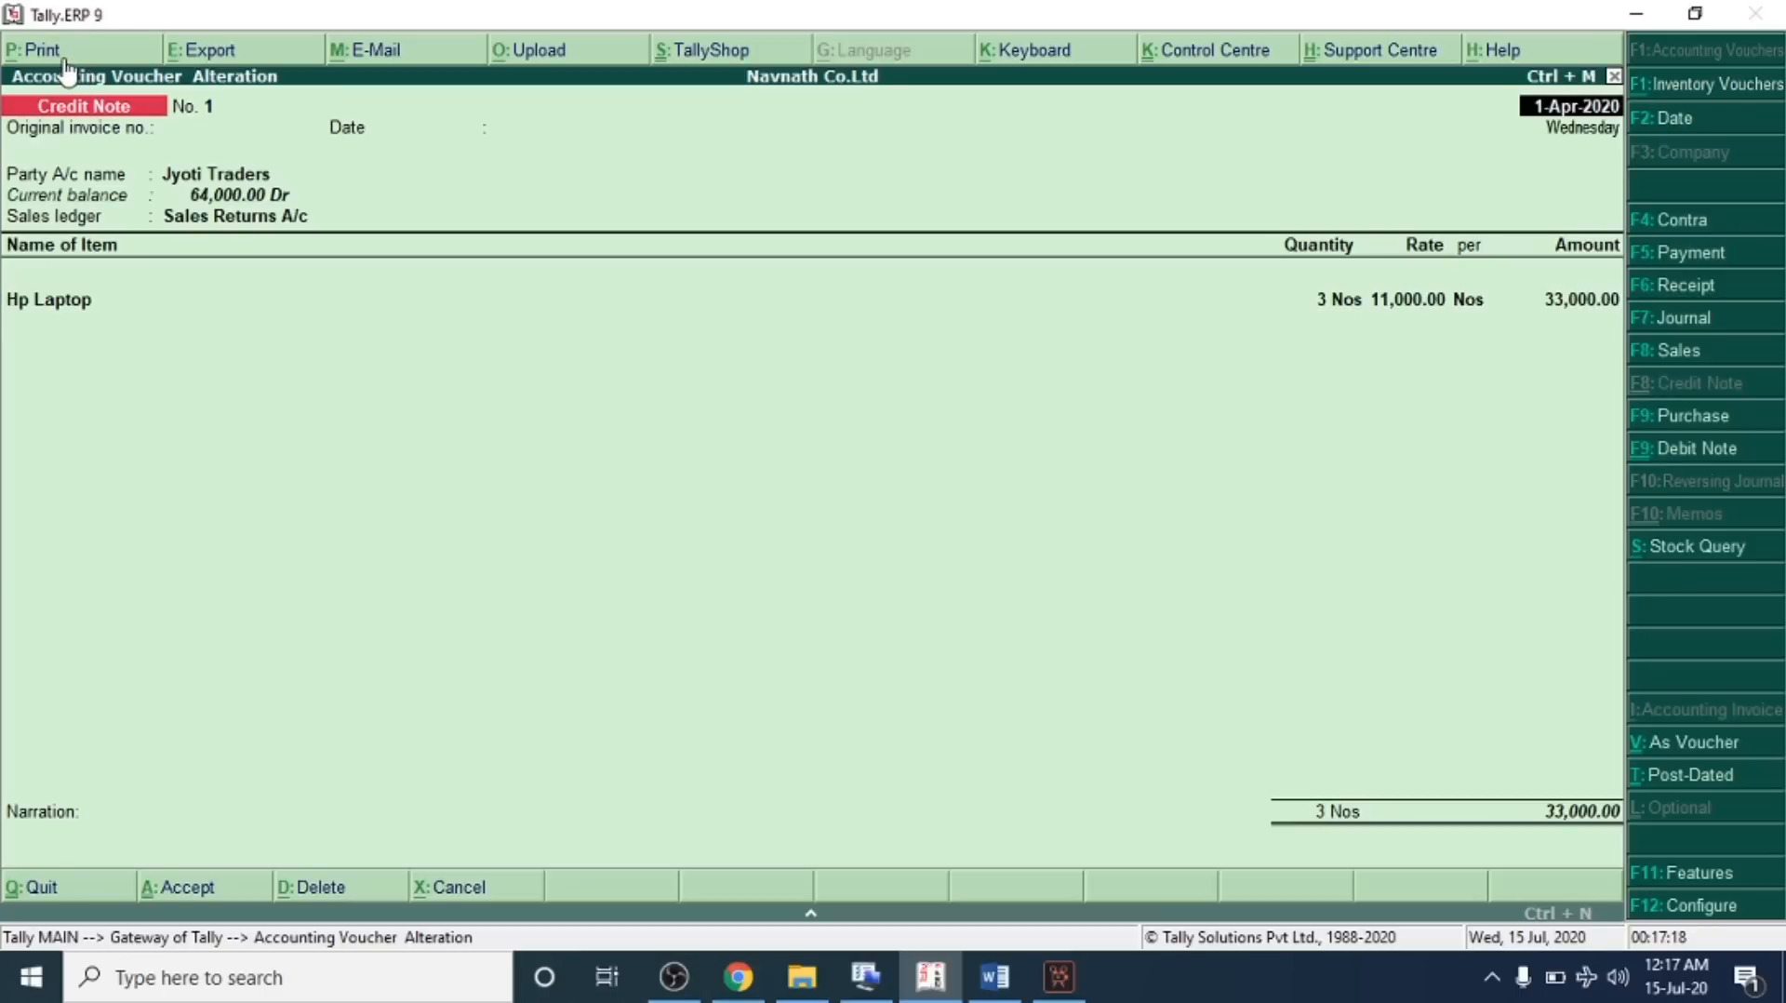
pyautogui.click(56, 56)
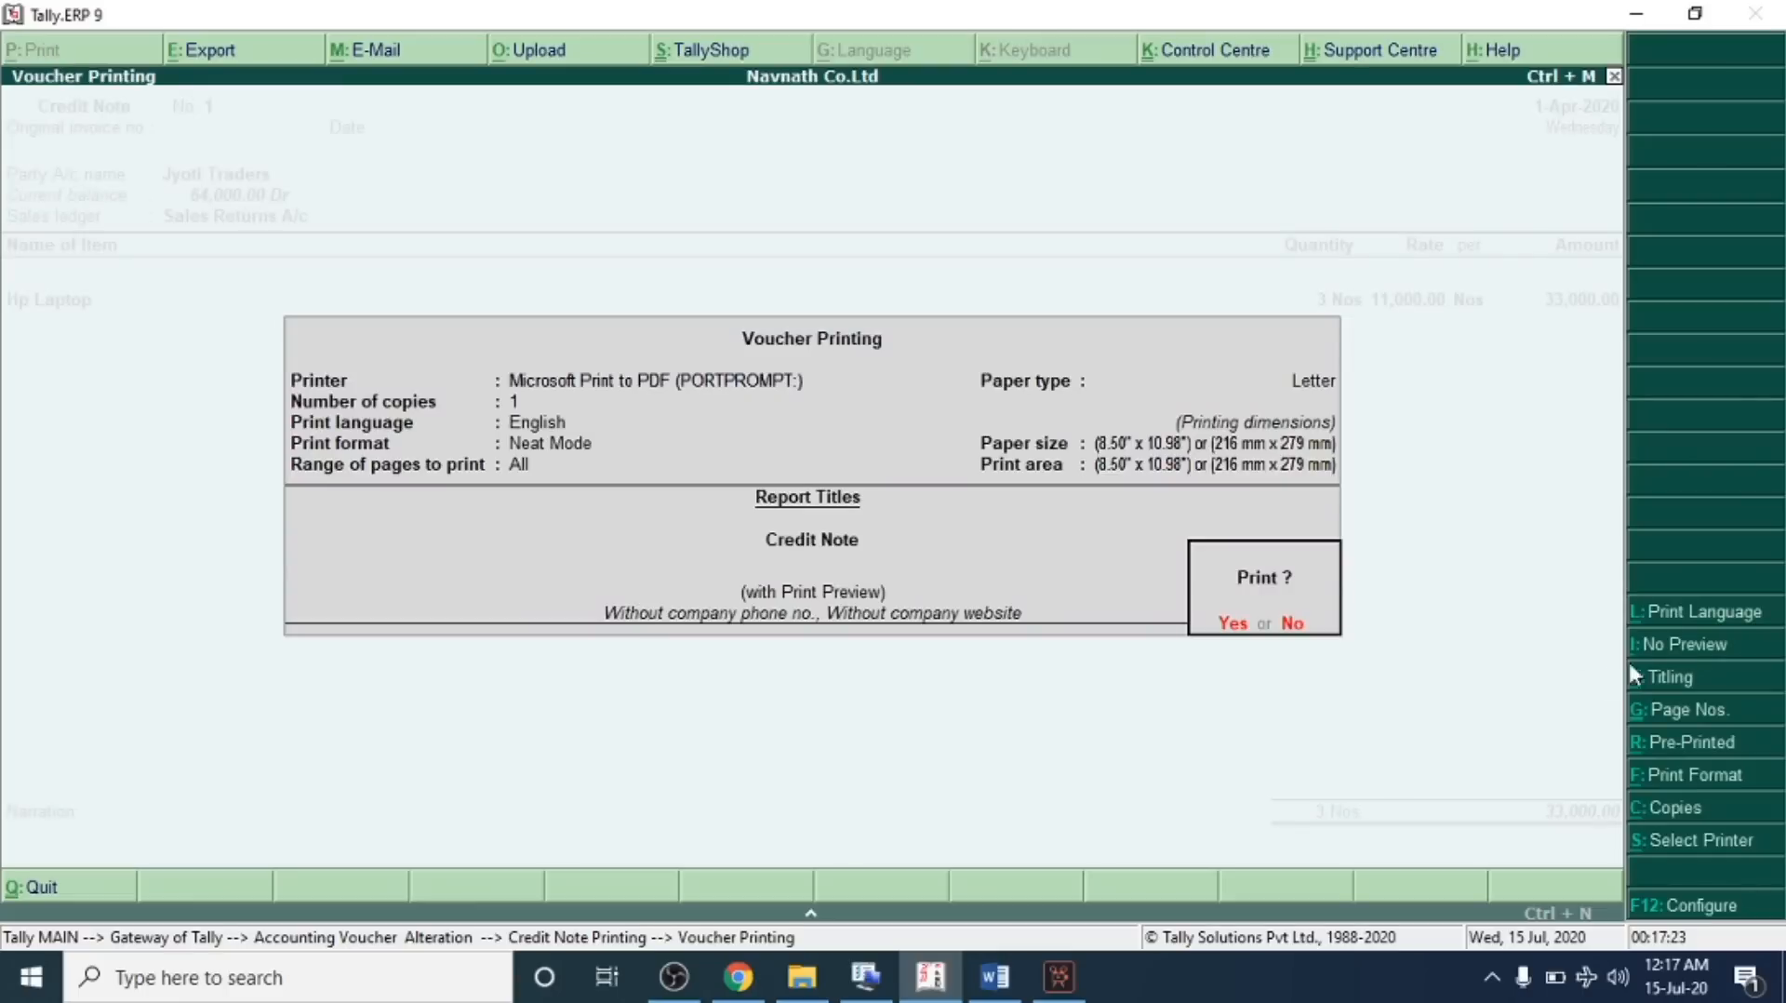
pyautogui.click(1210, 622)
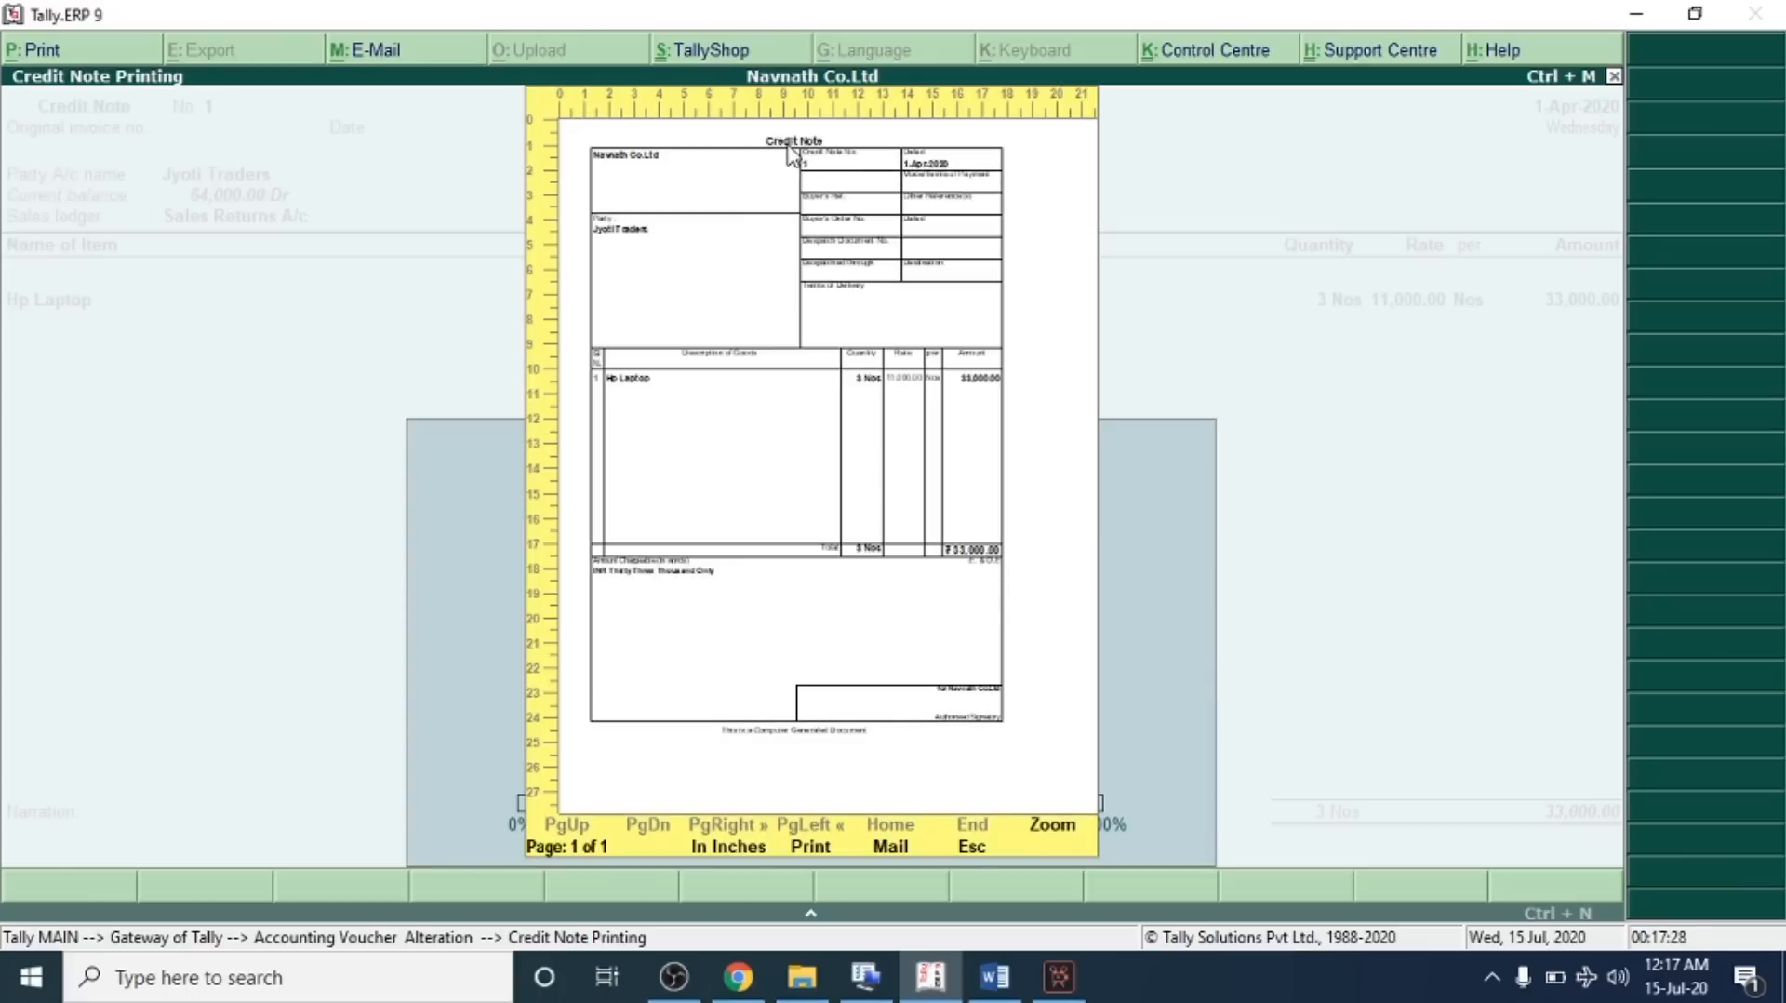
pyautogui.click(802, 202)
pyautogui.scroll(-2, 518, 228)
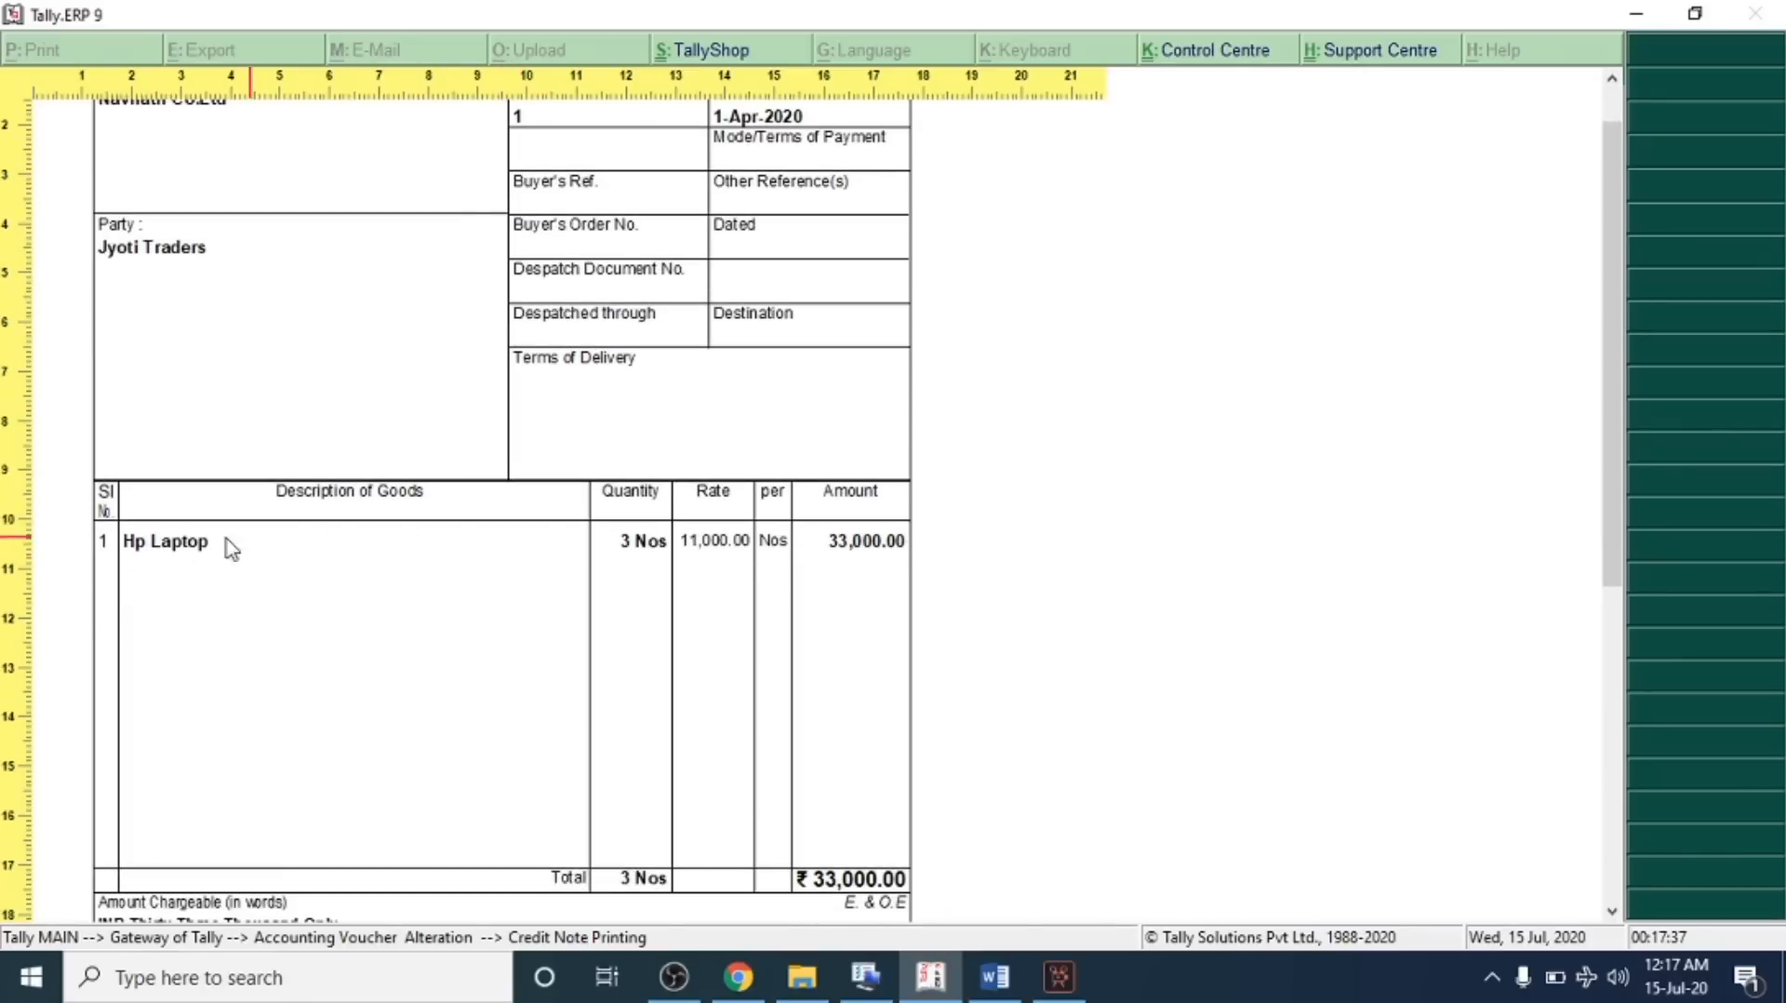
pyautogui.scroll(-2, 696, 569)
pyautogui.scroll(3, 696, 569)
pyautogui.scroll(1, 710, 563)
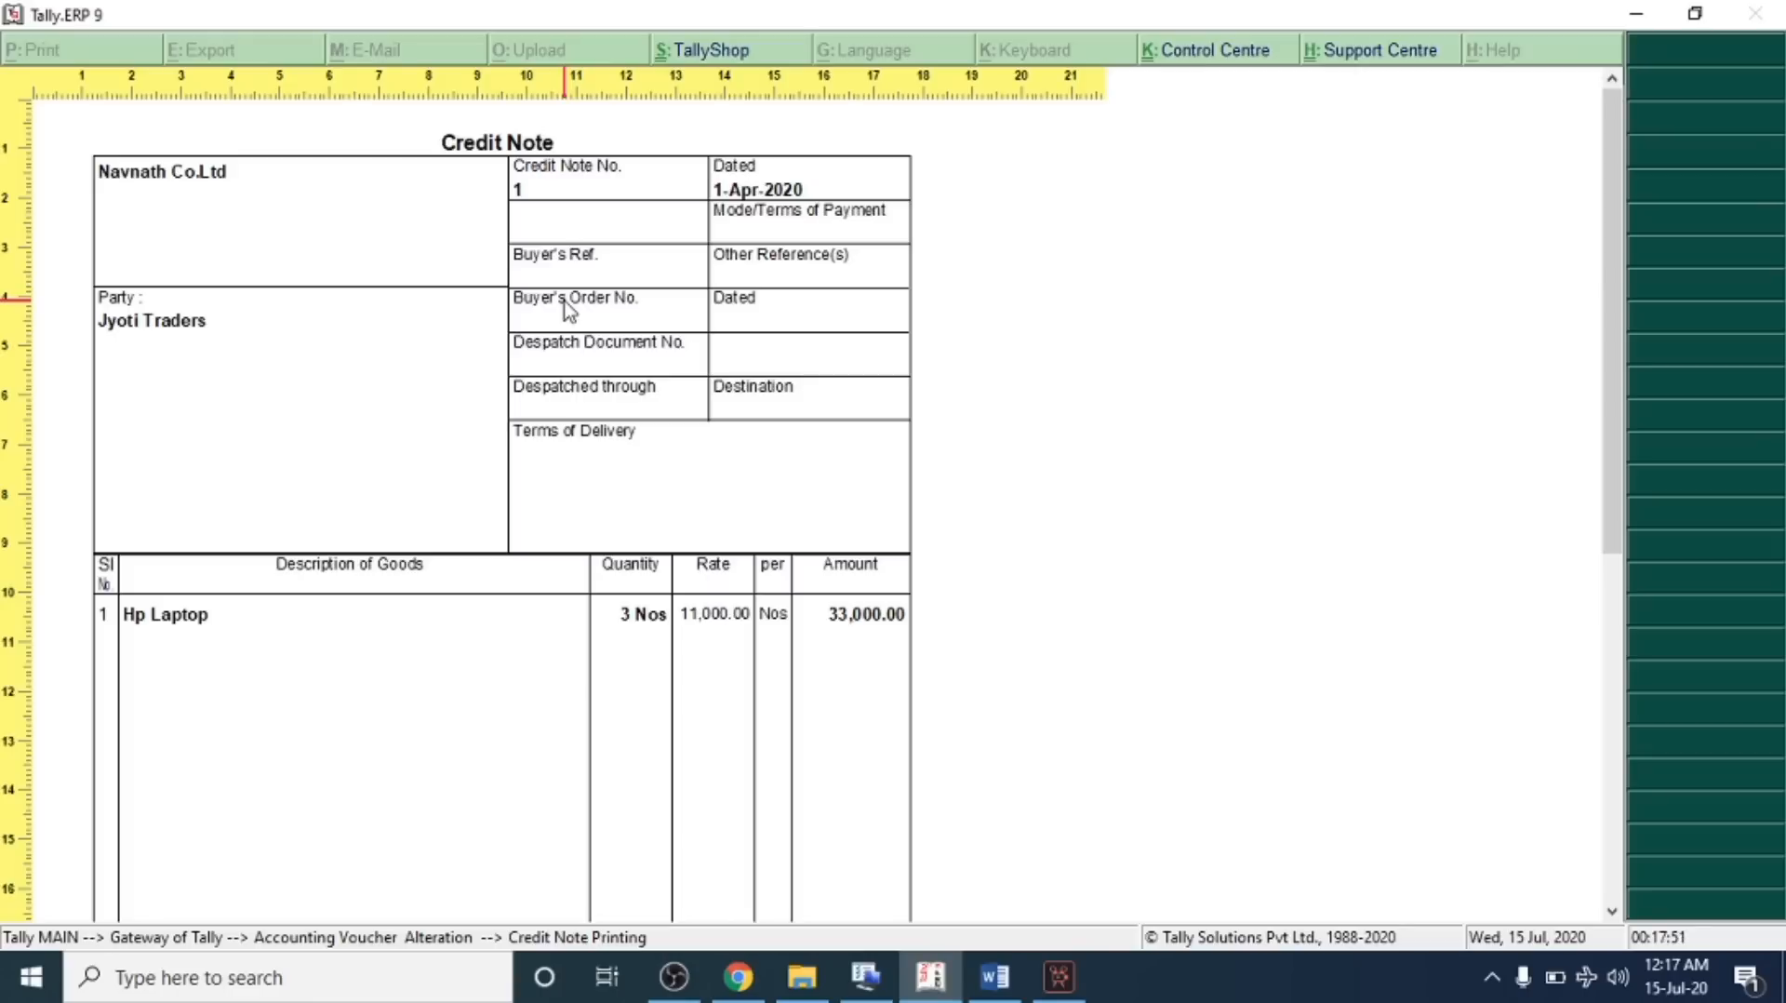
pyautogui.scroll(-3, 844, 620)
pyautogui.scroll(1, 849, 641)
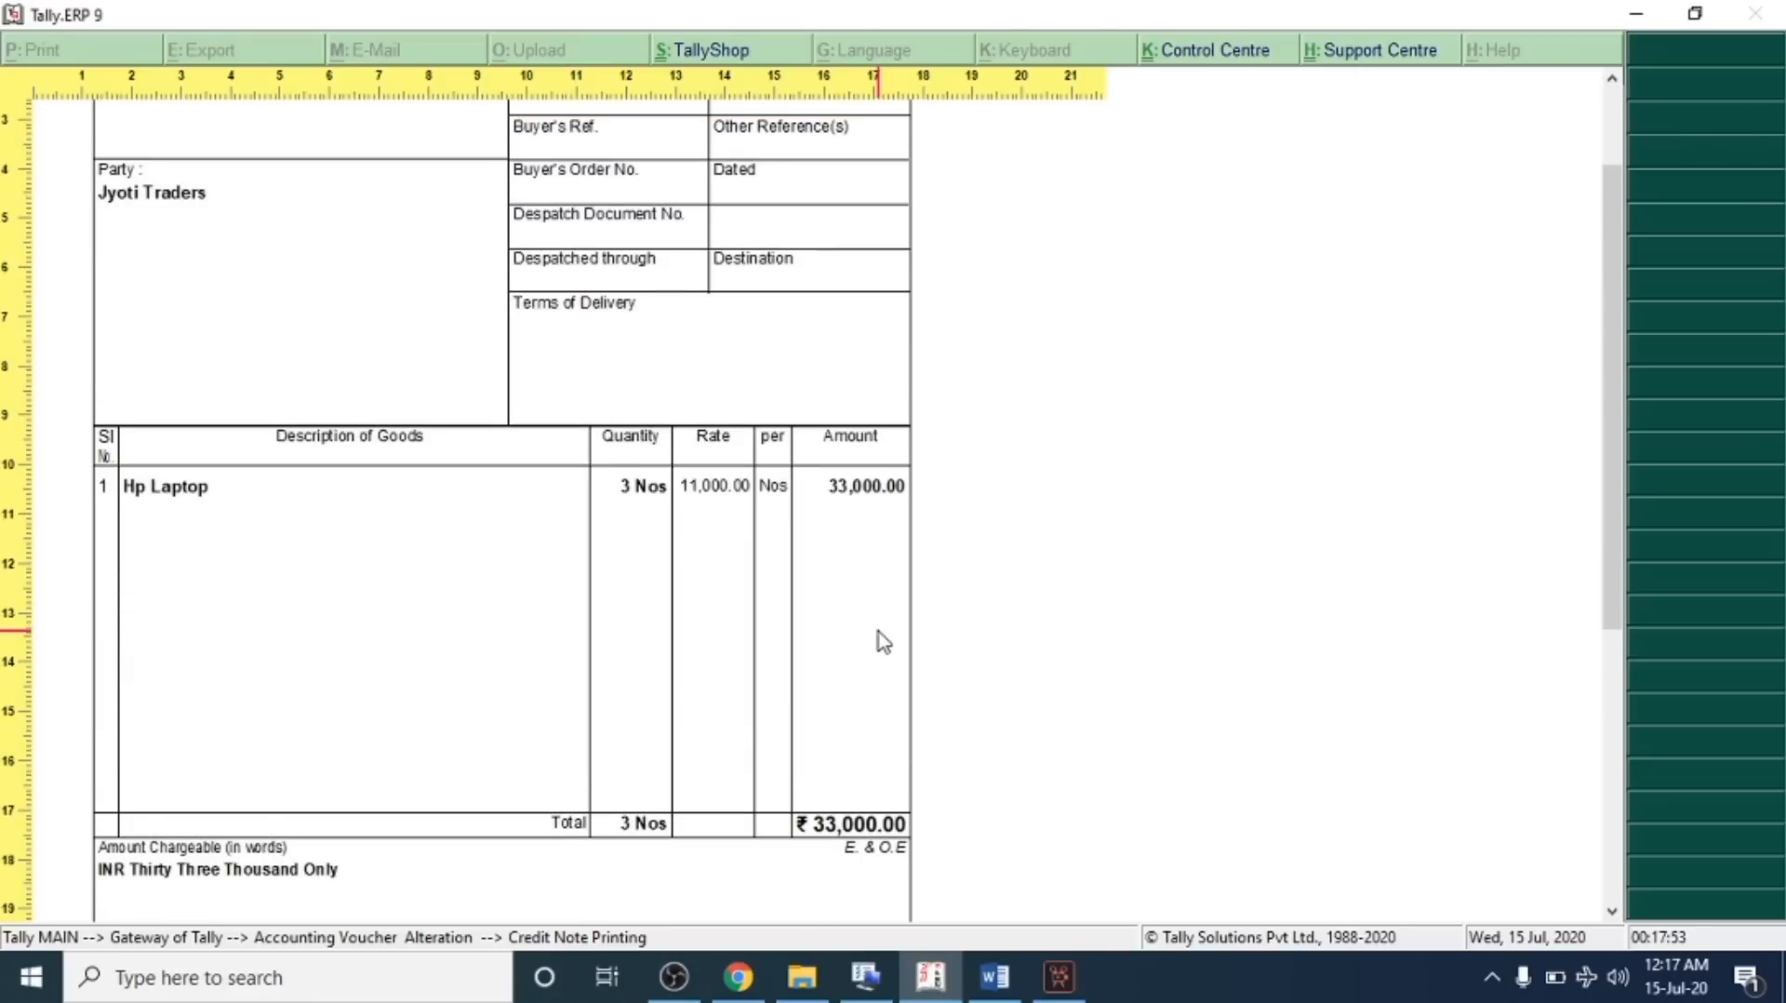
pyautogui.scroll(-1, 884, 642)
pyautogui.press('Escape')
pyautogui.press('Escape')
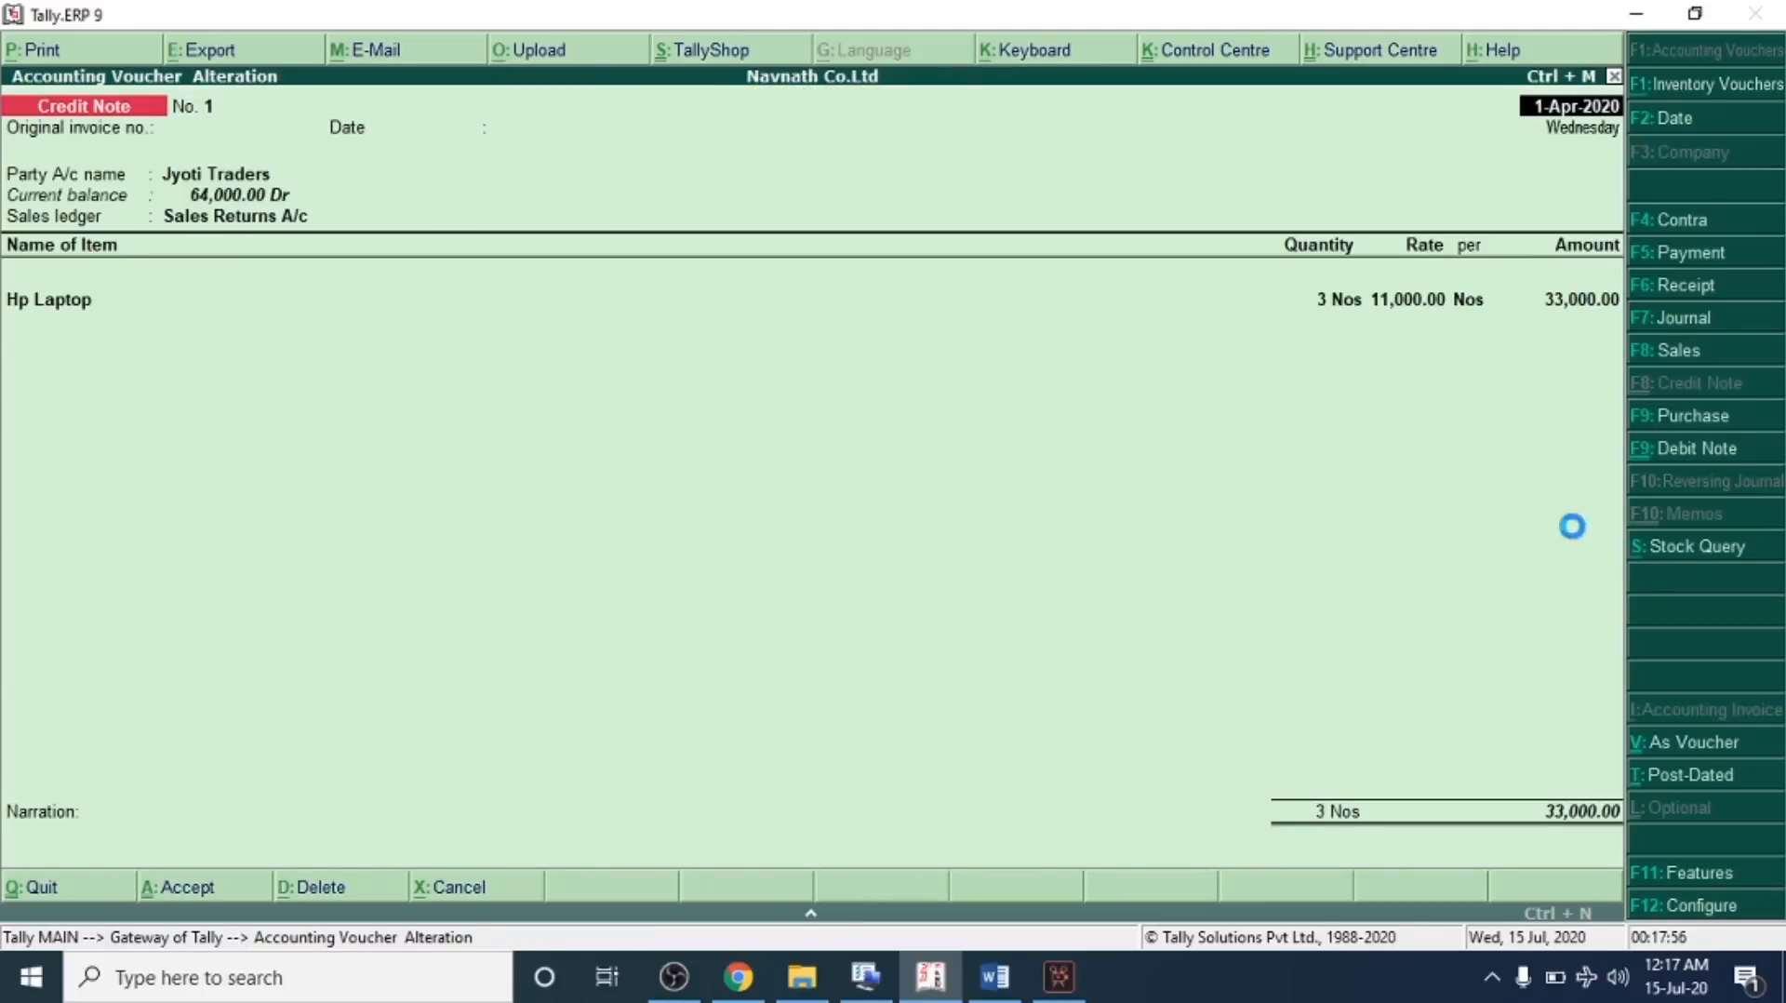
# Switch to the problem sheet and highlight transactions 21 and 22 on the returns
pyautogui.click(995, 976)
pyautogui.scroll(5, 652, 652)
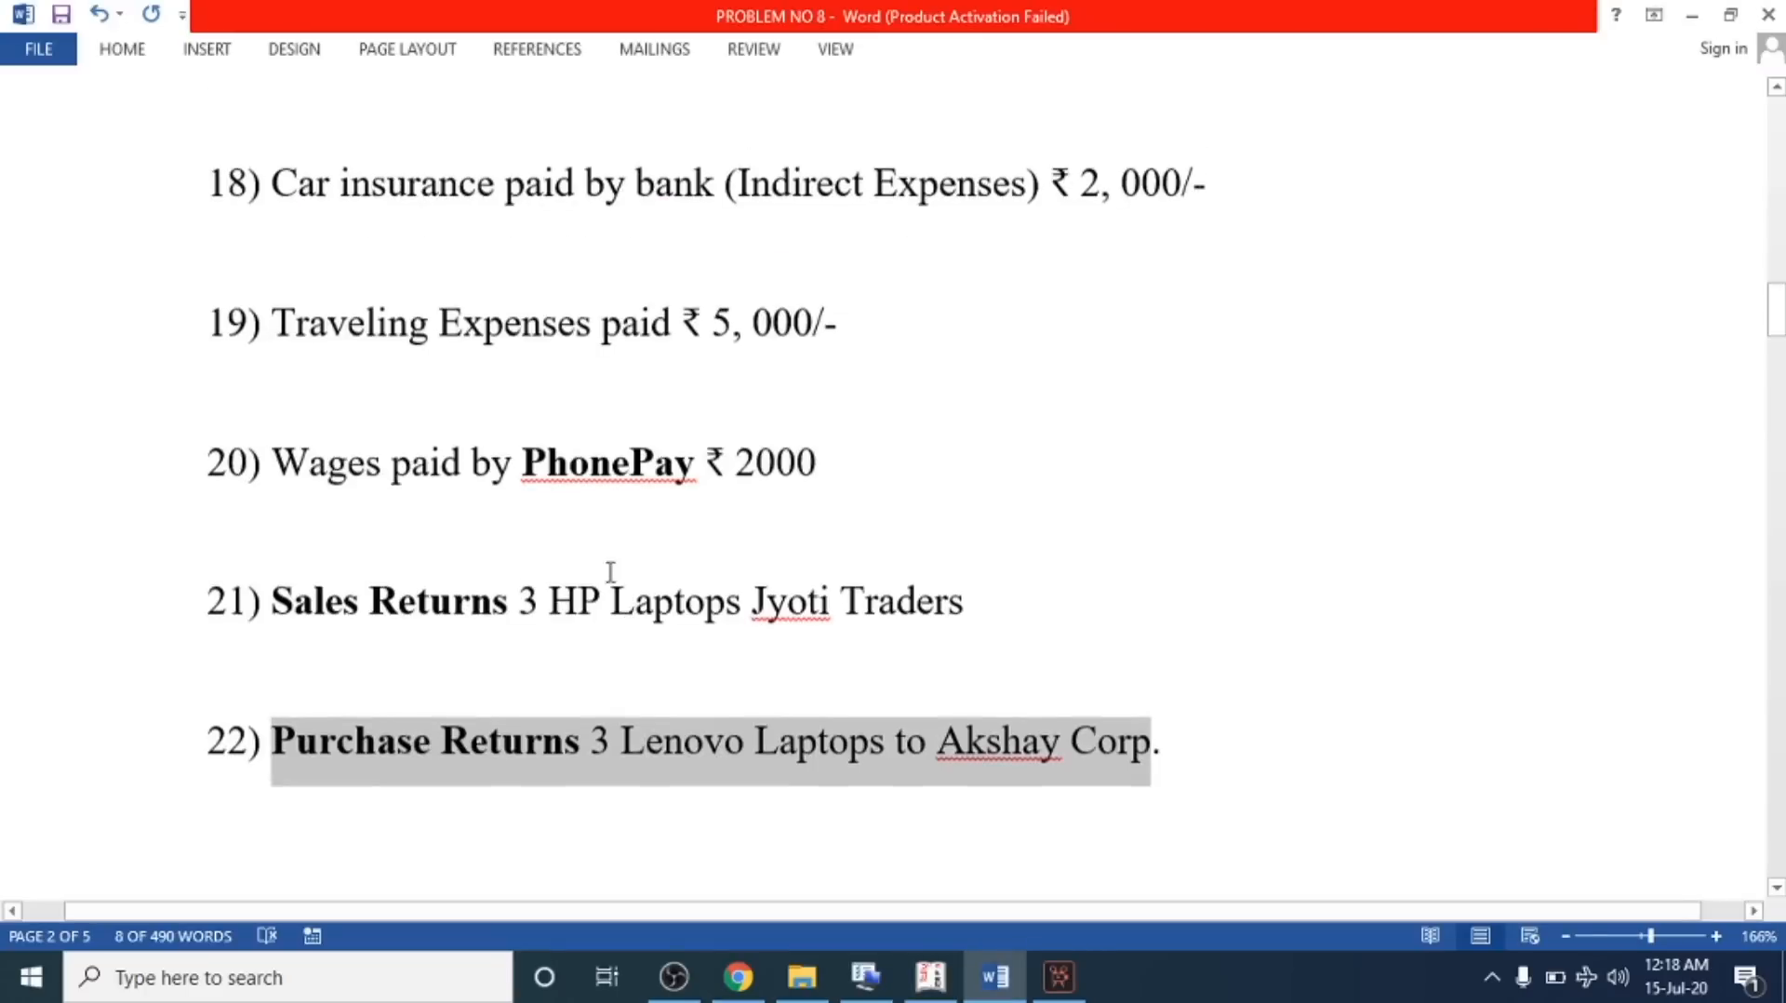
pyautogui.moveTo(277, 621); pyautogui.dragTo(606, 622)
pyautogui.moveTo(276, 763); pyautogui.dragTo(935, 758)
pyautogui.click(930, 976)
pyautogui.click(1011, 991)
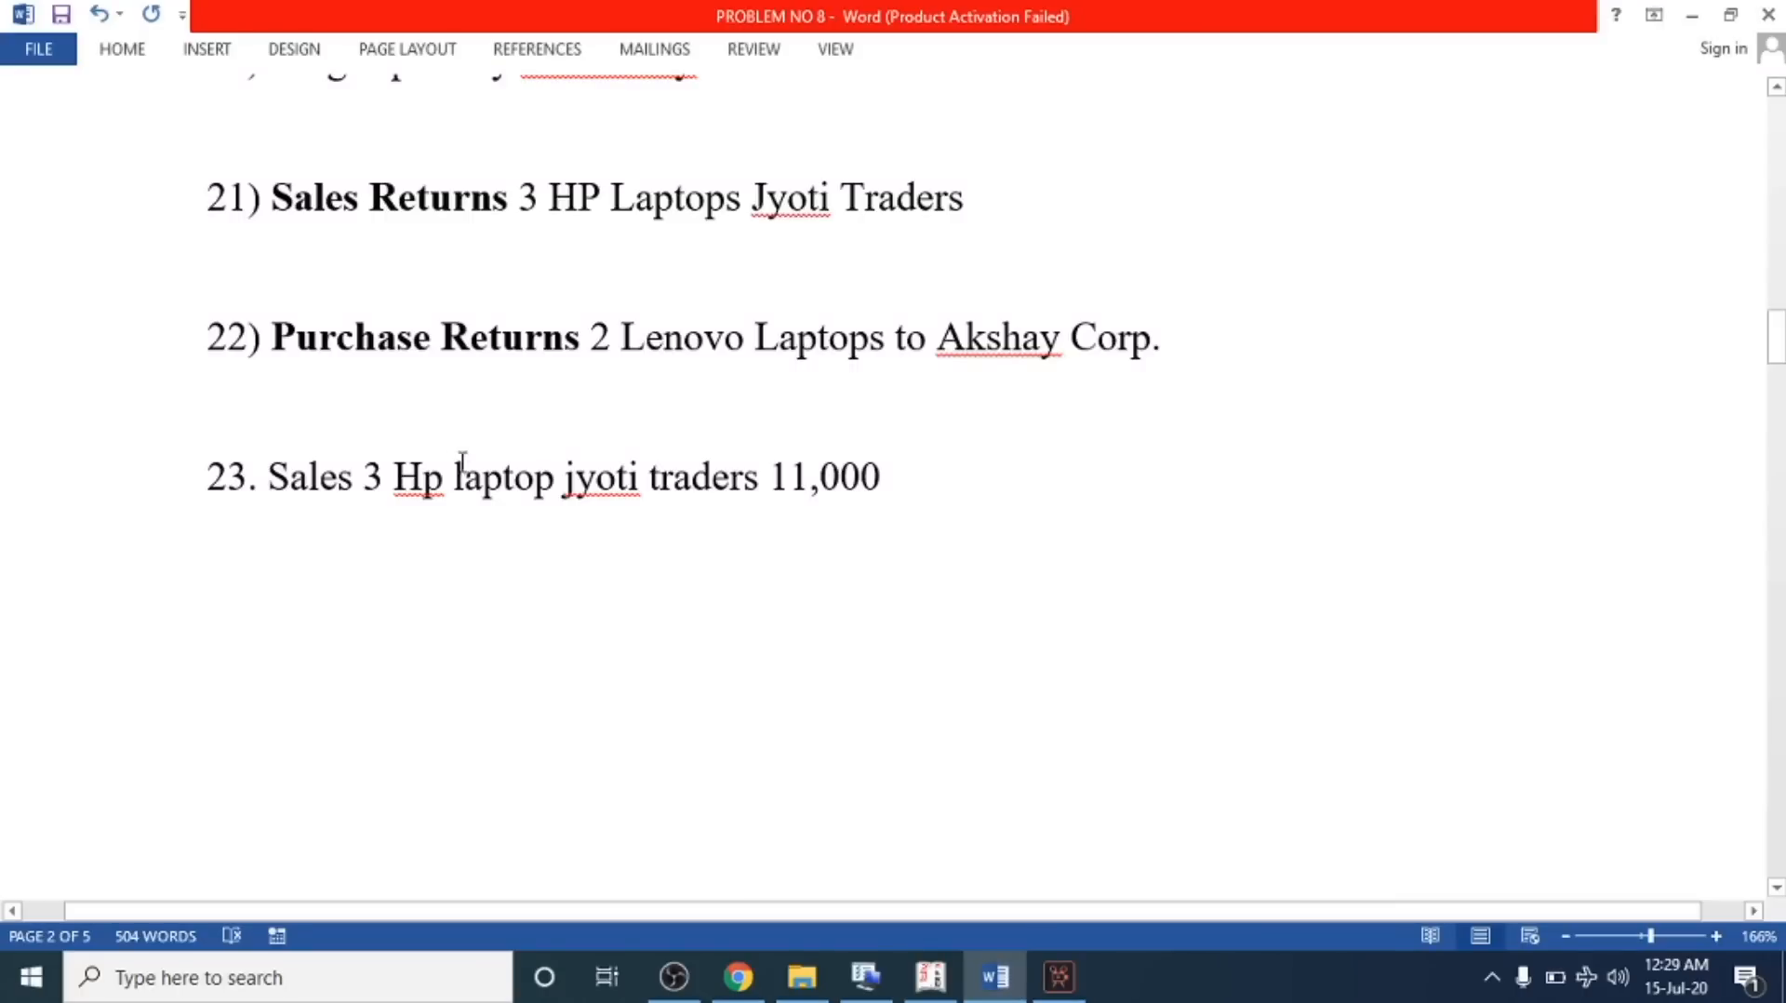
# Capitalise "laptop" to "Laptop" in transaction 23 of the problem sheet
pyautogui.moveTo(307, 476); pyautogui.dragTo(737, 516)
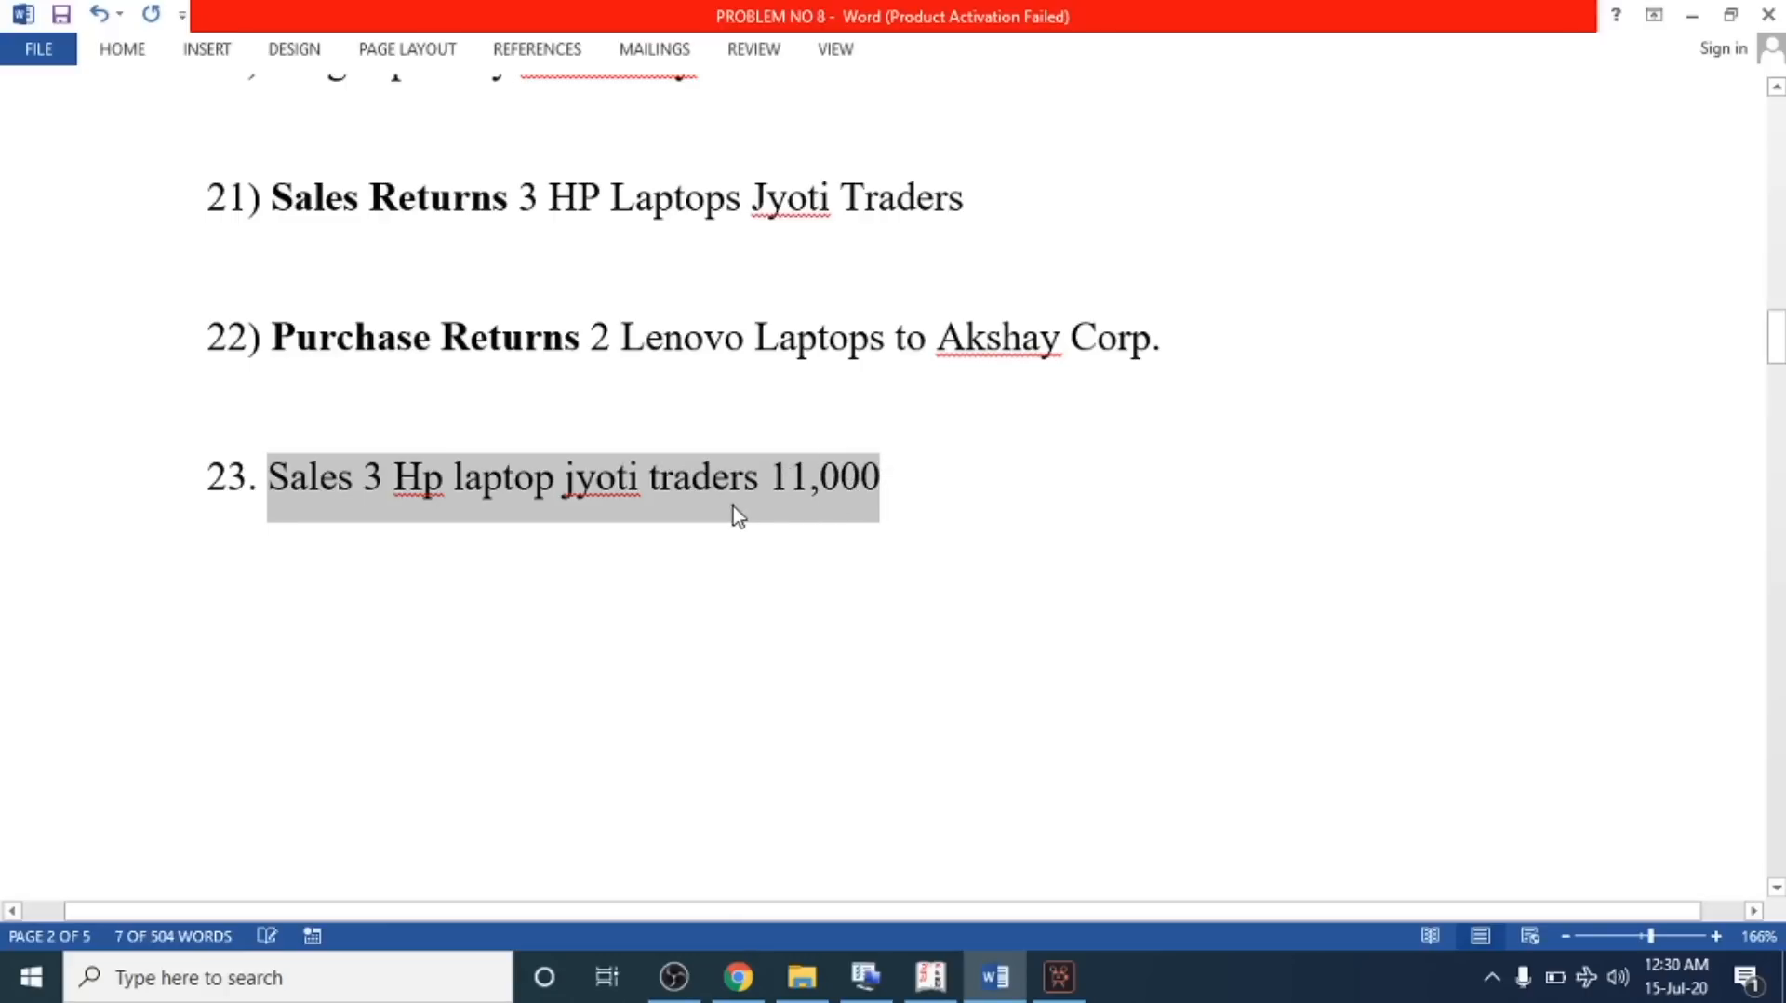
pyautogui.click(738, 517)
pyautogui.moveTo(271, 197); pyautogui.dragTo(963, 207)
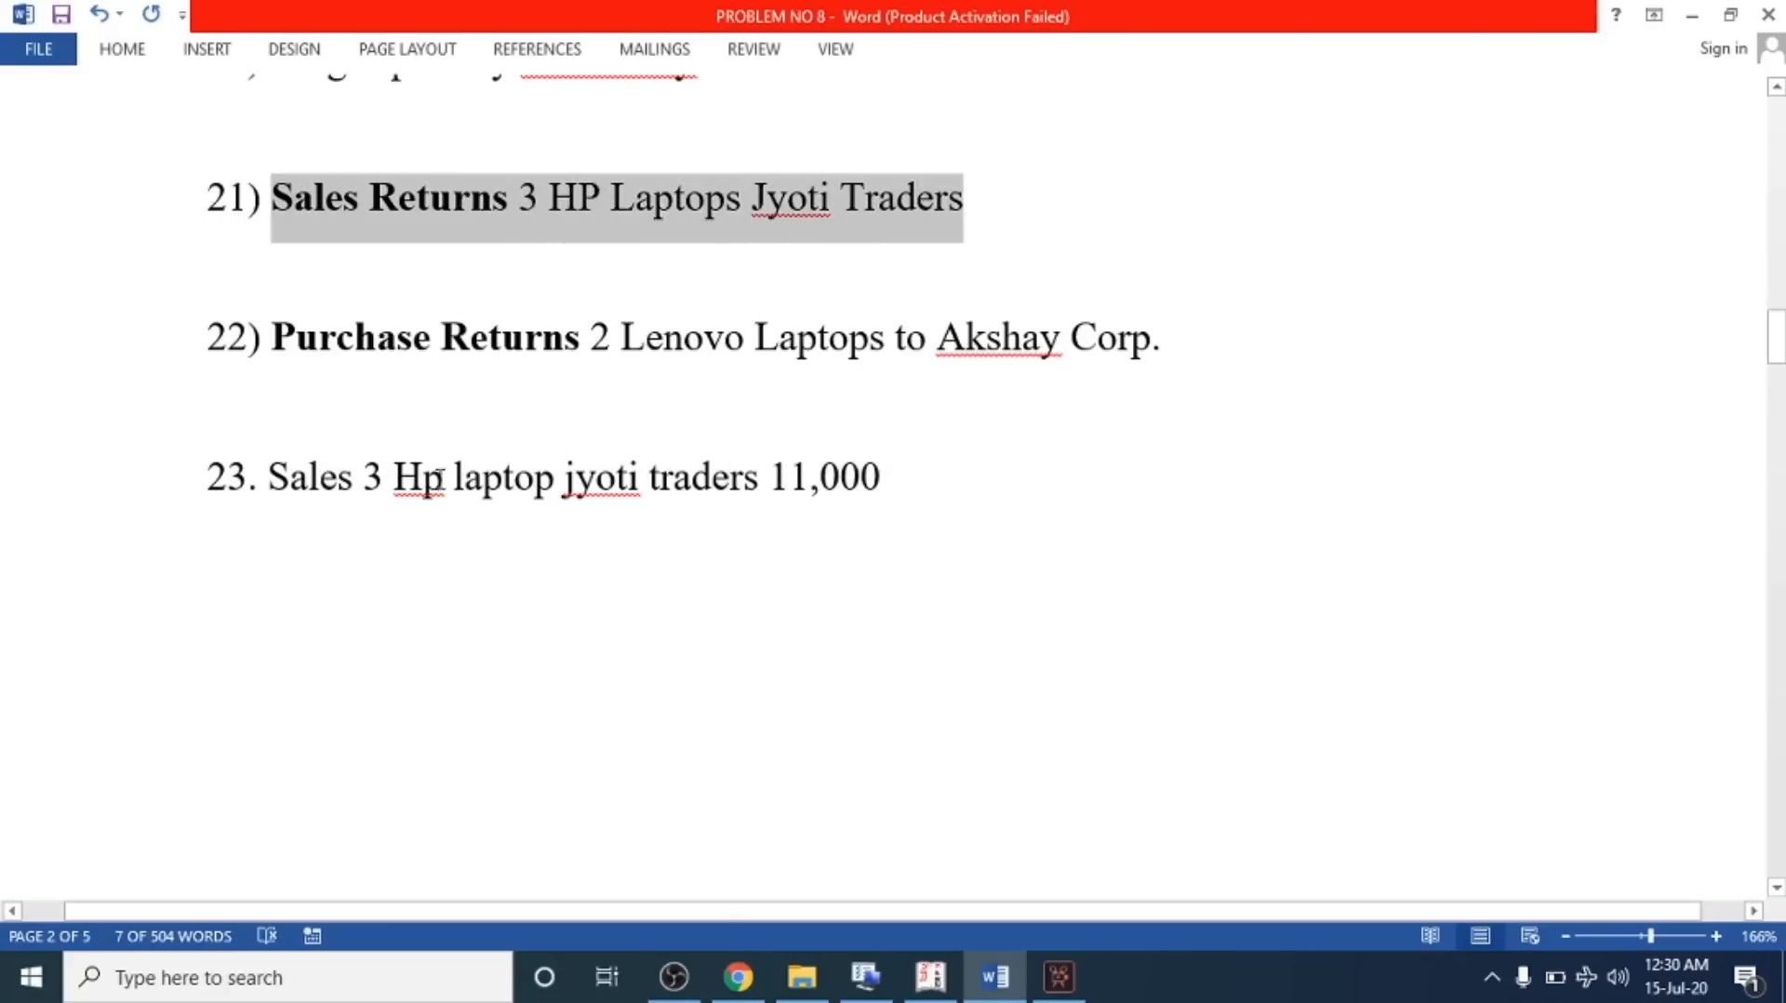
pyautogui.moveTo(466, 468); pyautogui.dragTo(453, 476)
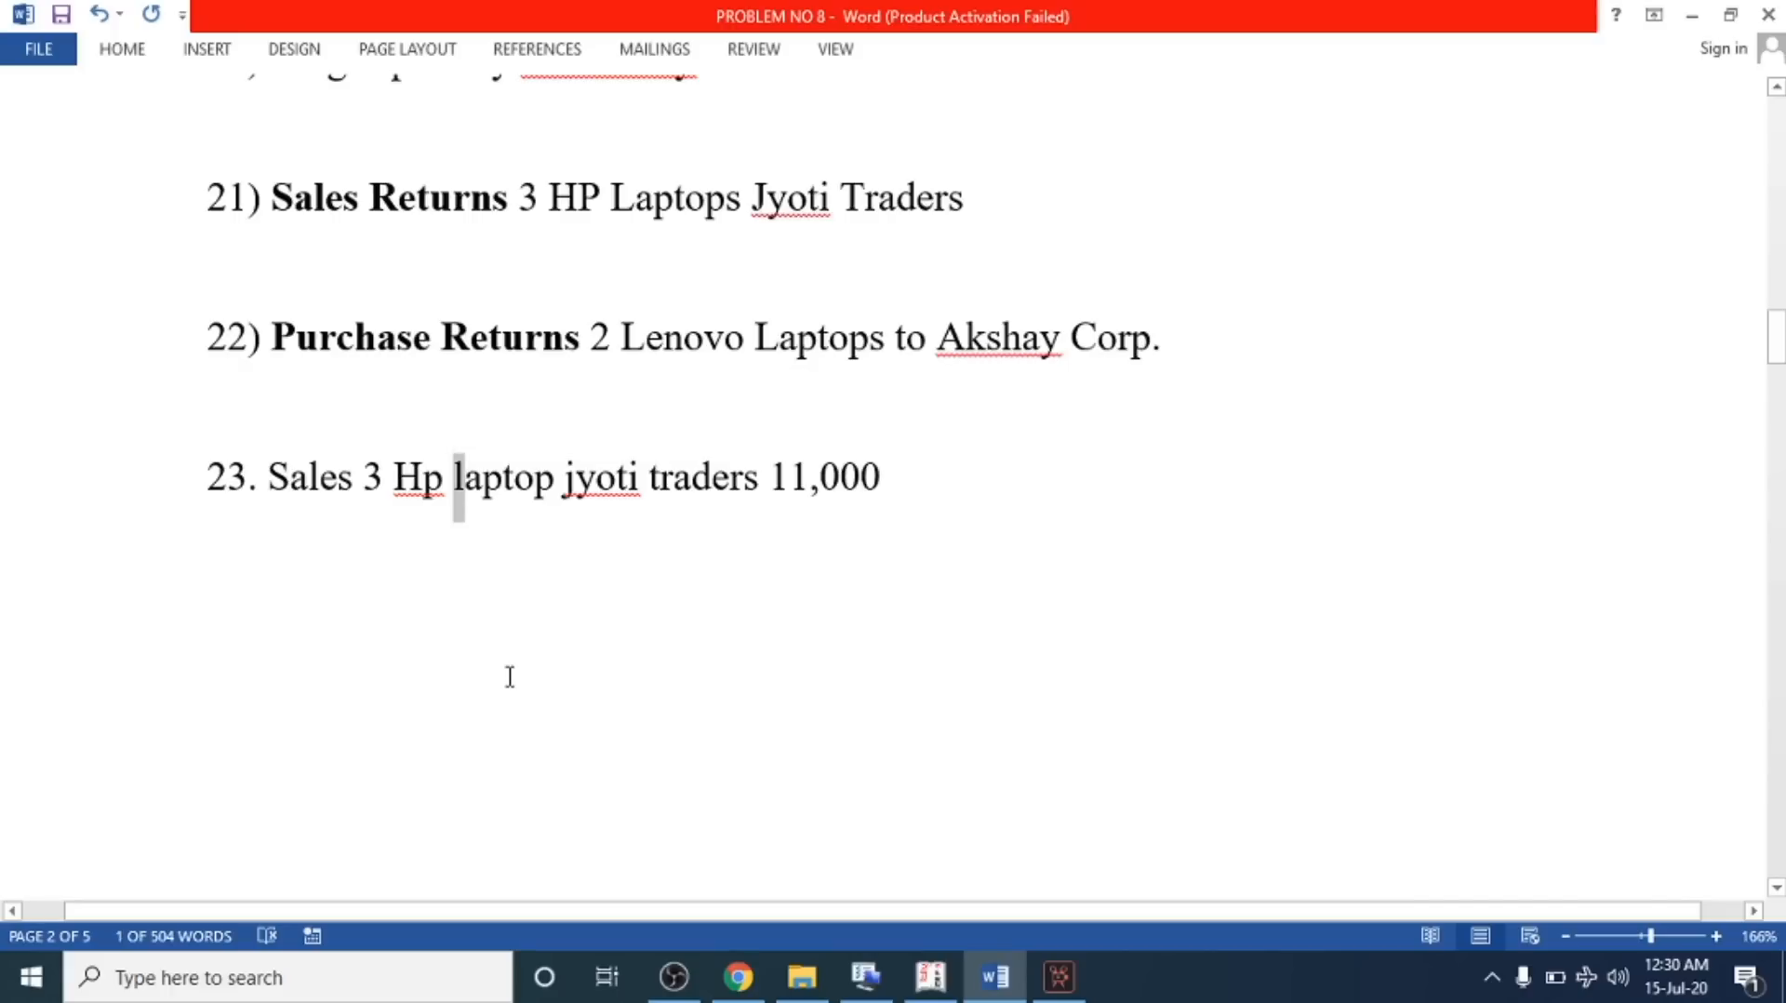
pyautogui.write('L')
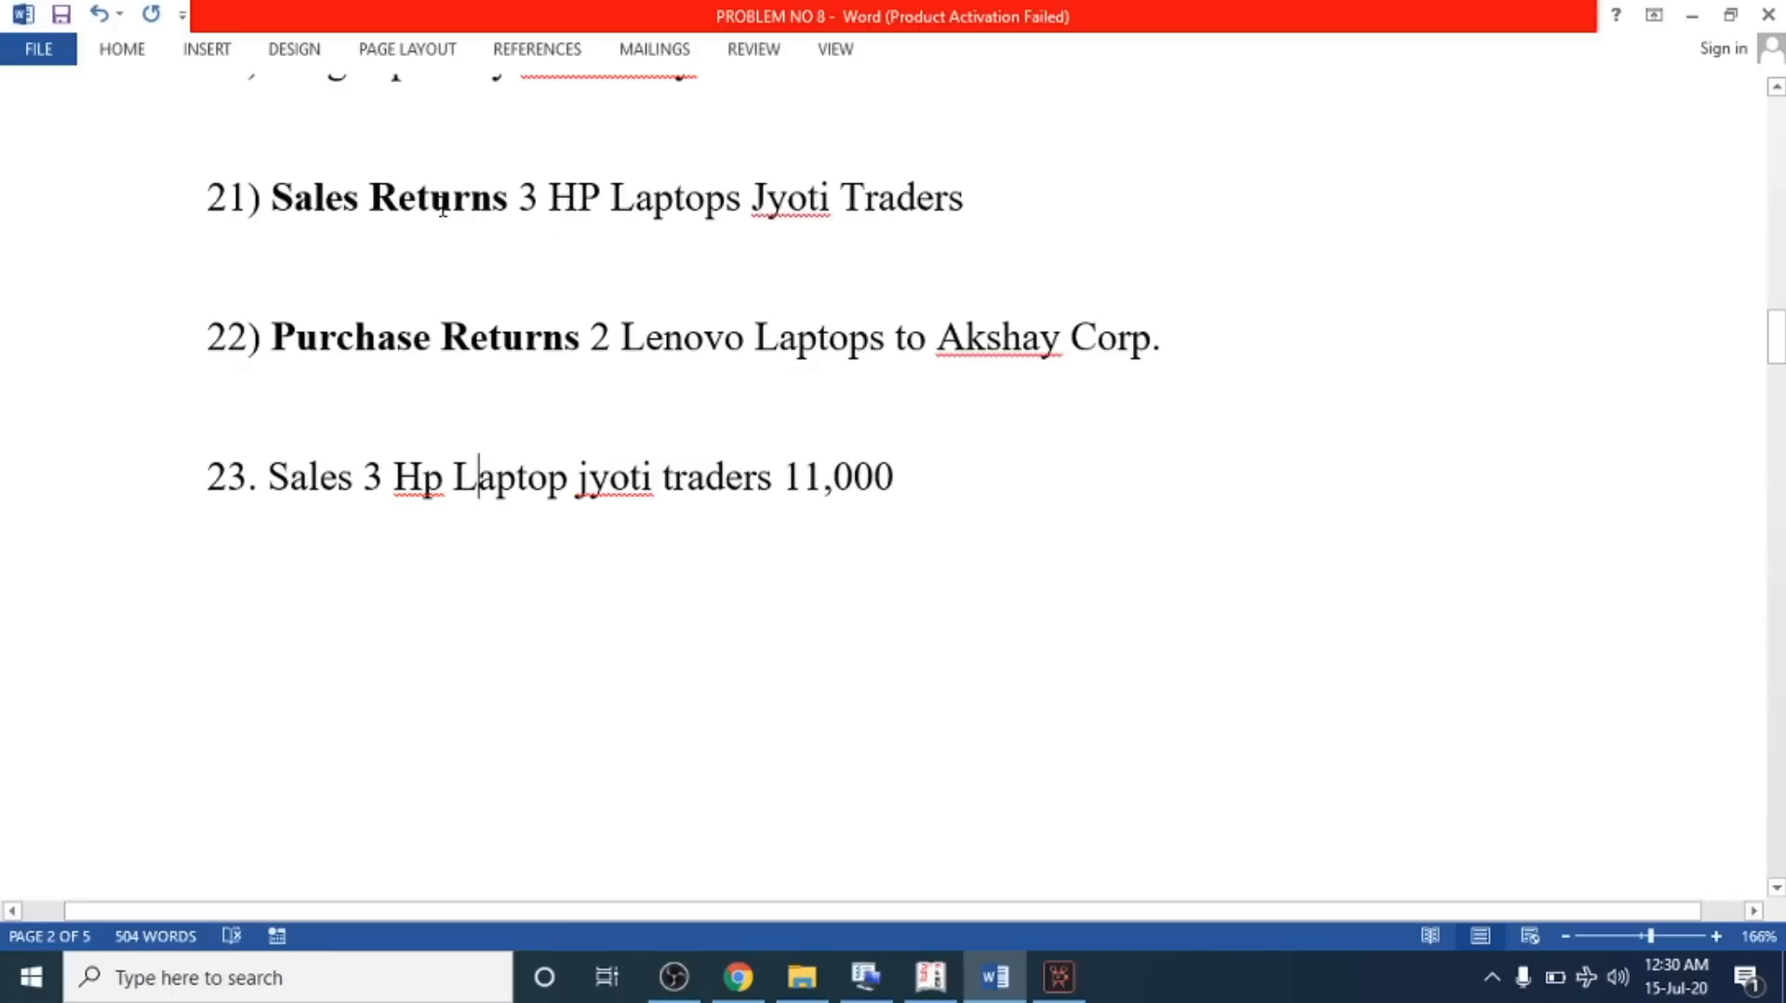
pyautogui.moveTo(268, 476); pyautogui.dragTo(825, 511)
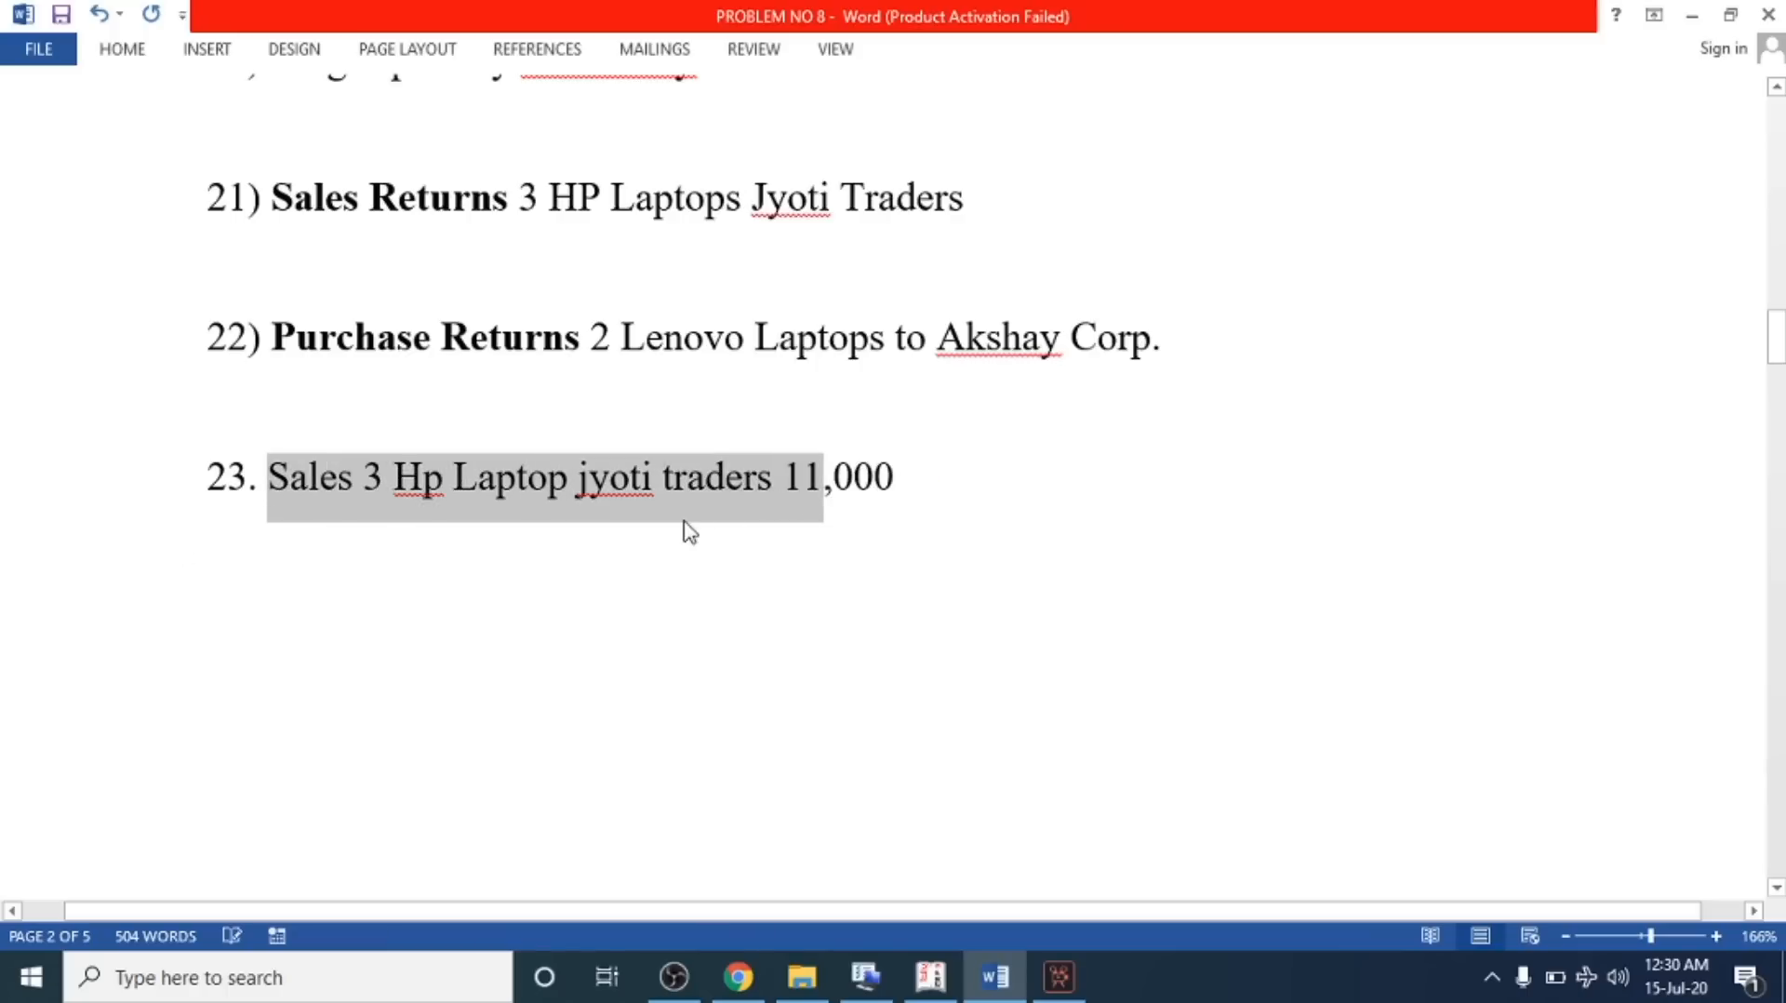
pyautogui.click(688, 479)
pyautogui.moveTo(364, 482); pyautogui.dragTo(875, 503)
pyautogui.click(607, 480)
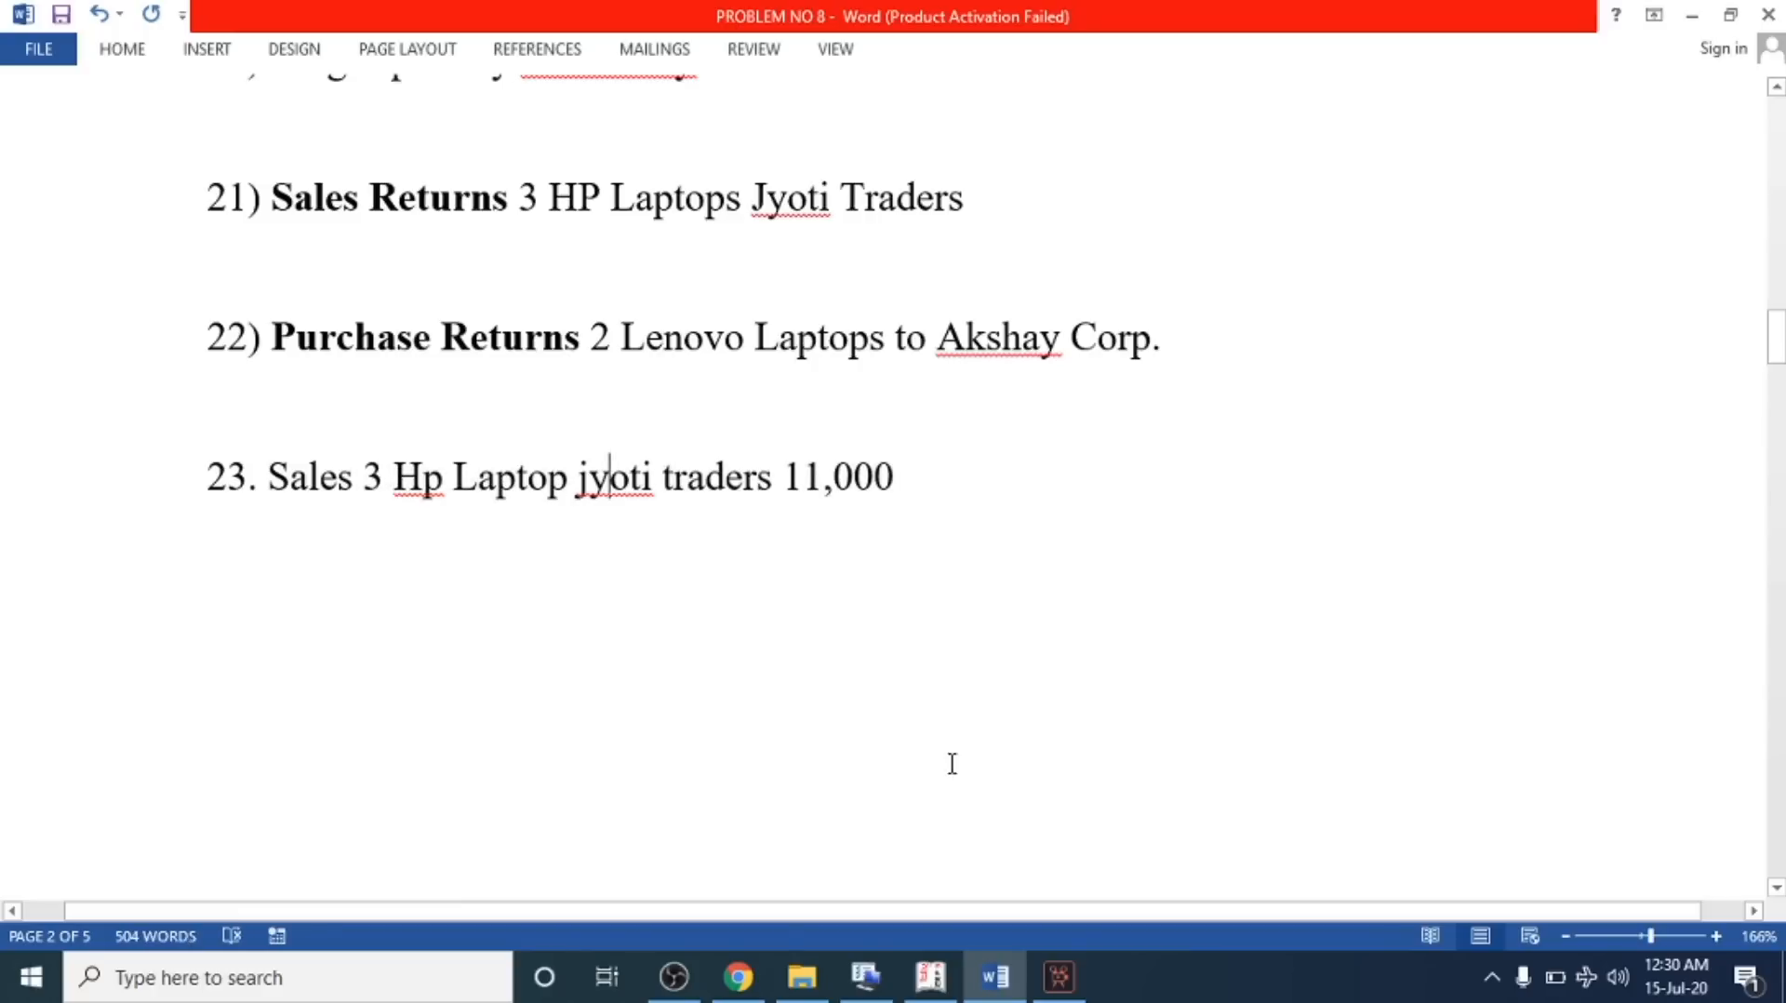
# Open a sales voucher with Jyoti Traders as party and Sales A/c as sales ledger
pyautogui.click(933, 975)
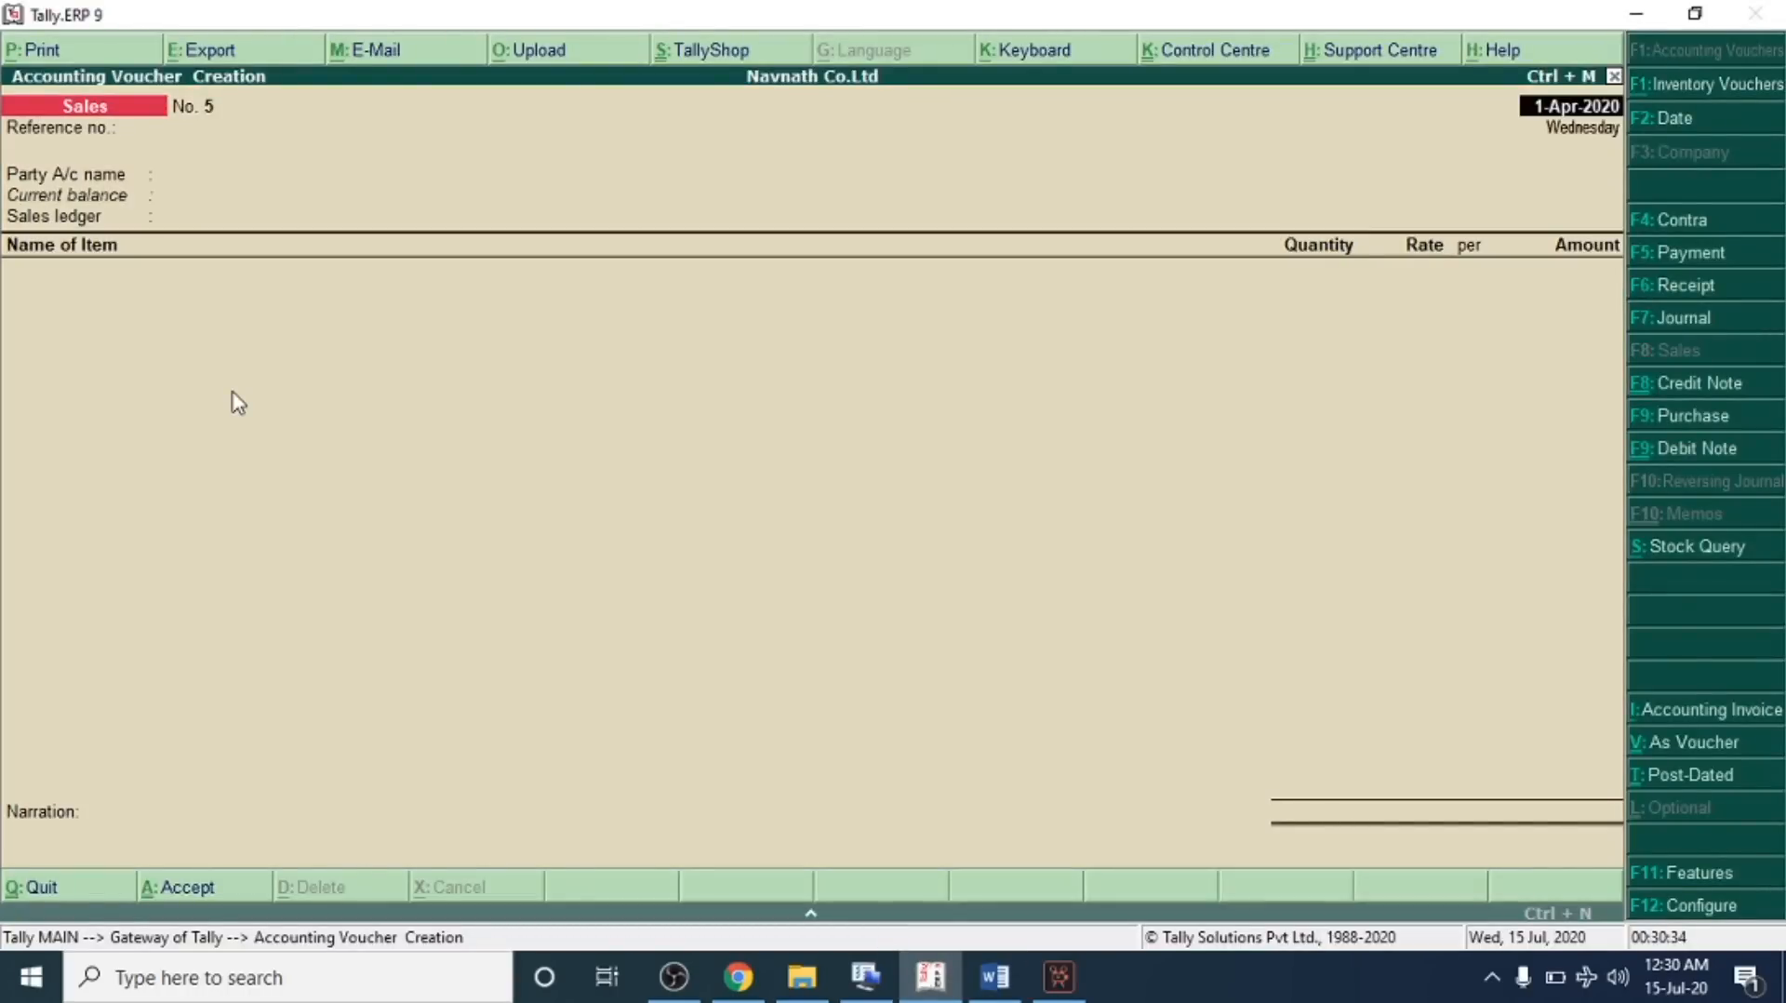
pyautogui.press('Return')
pyautogui.press('Return')
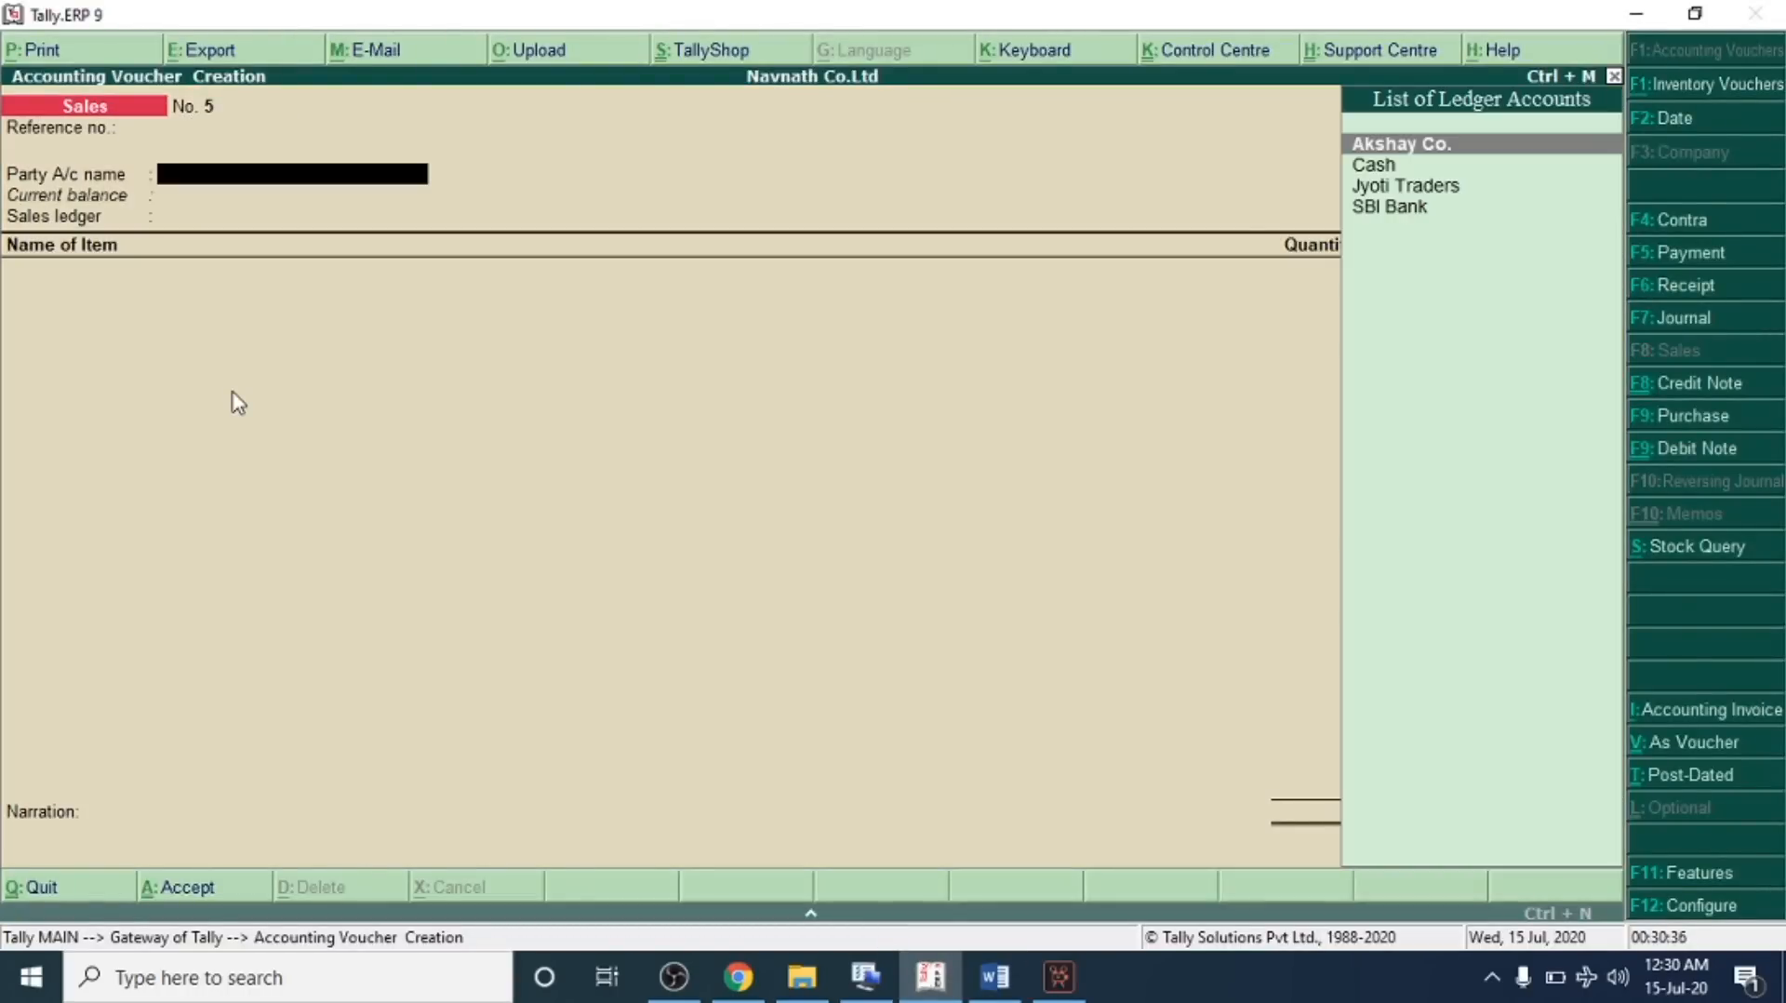
pyautogui.press('Down')
pyautogui.press('Down')
pyautogui.press('Return')
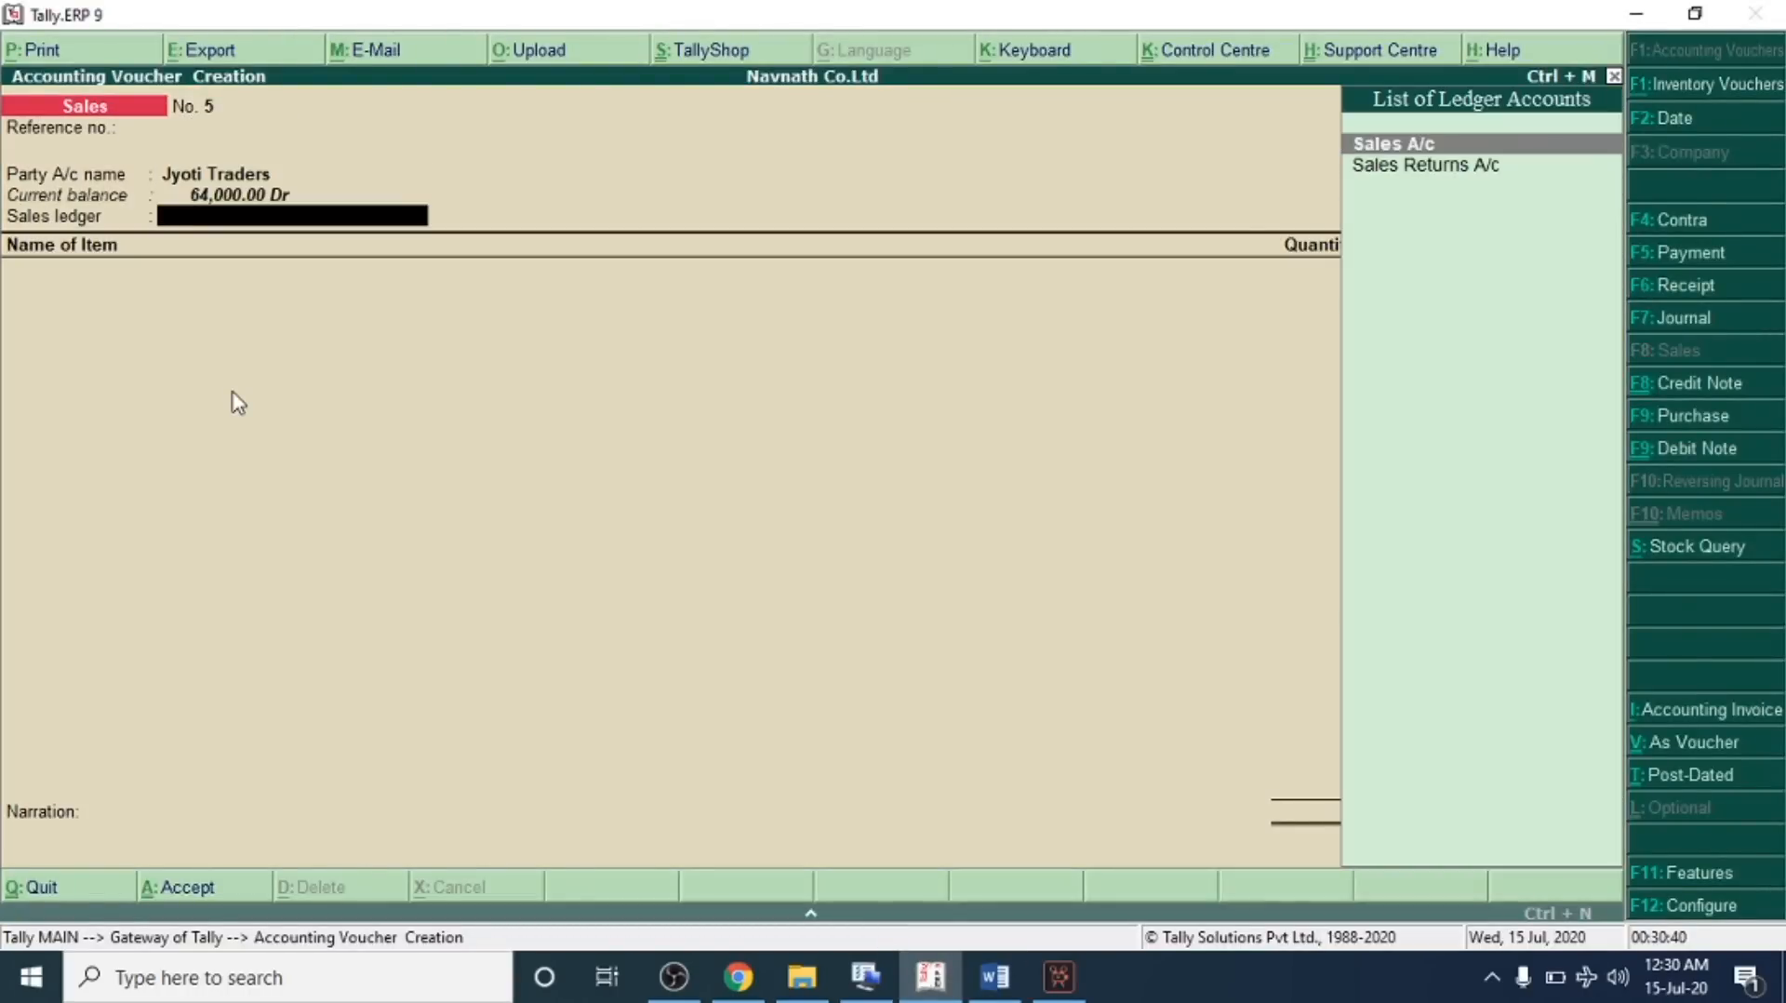
pyautogui.press('Return')
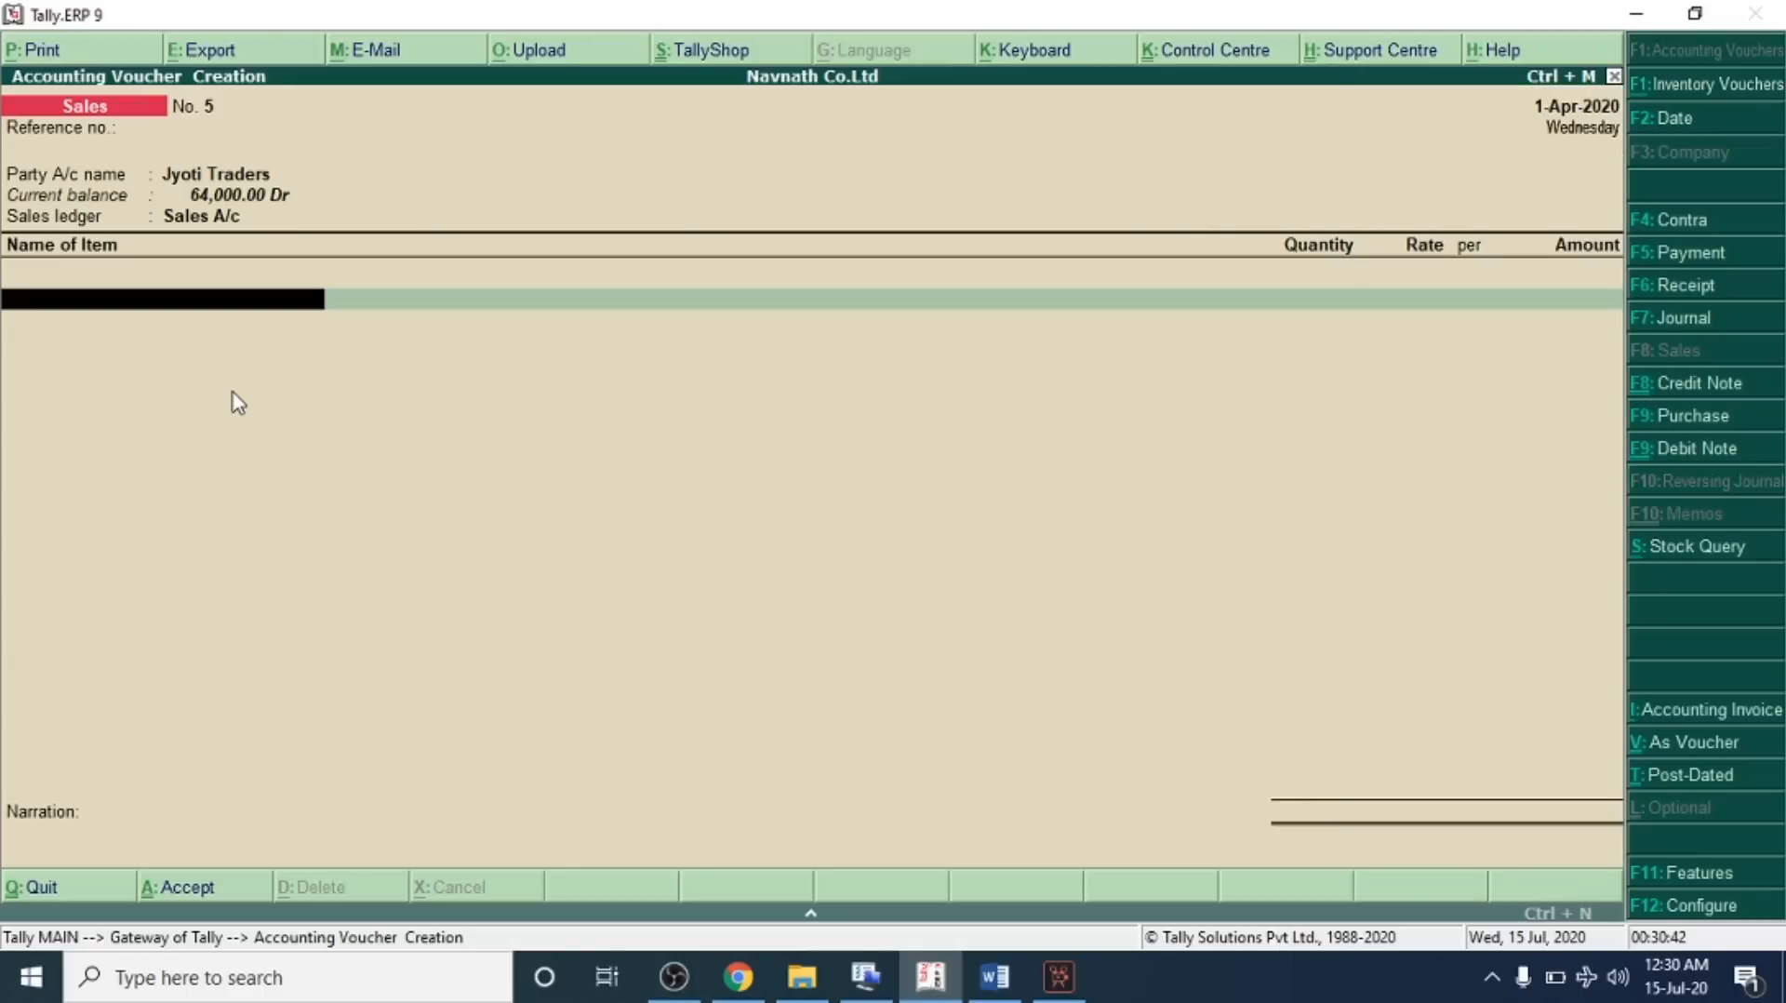
# Enter 3 Nos of Hp Laptop at 11,000 each and save the sales voucher
pyautogui.press('Down')
pyautogui.press('Down')
pyautogui.press('Return')
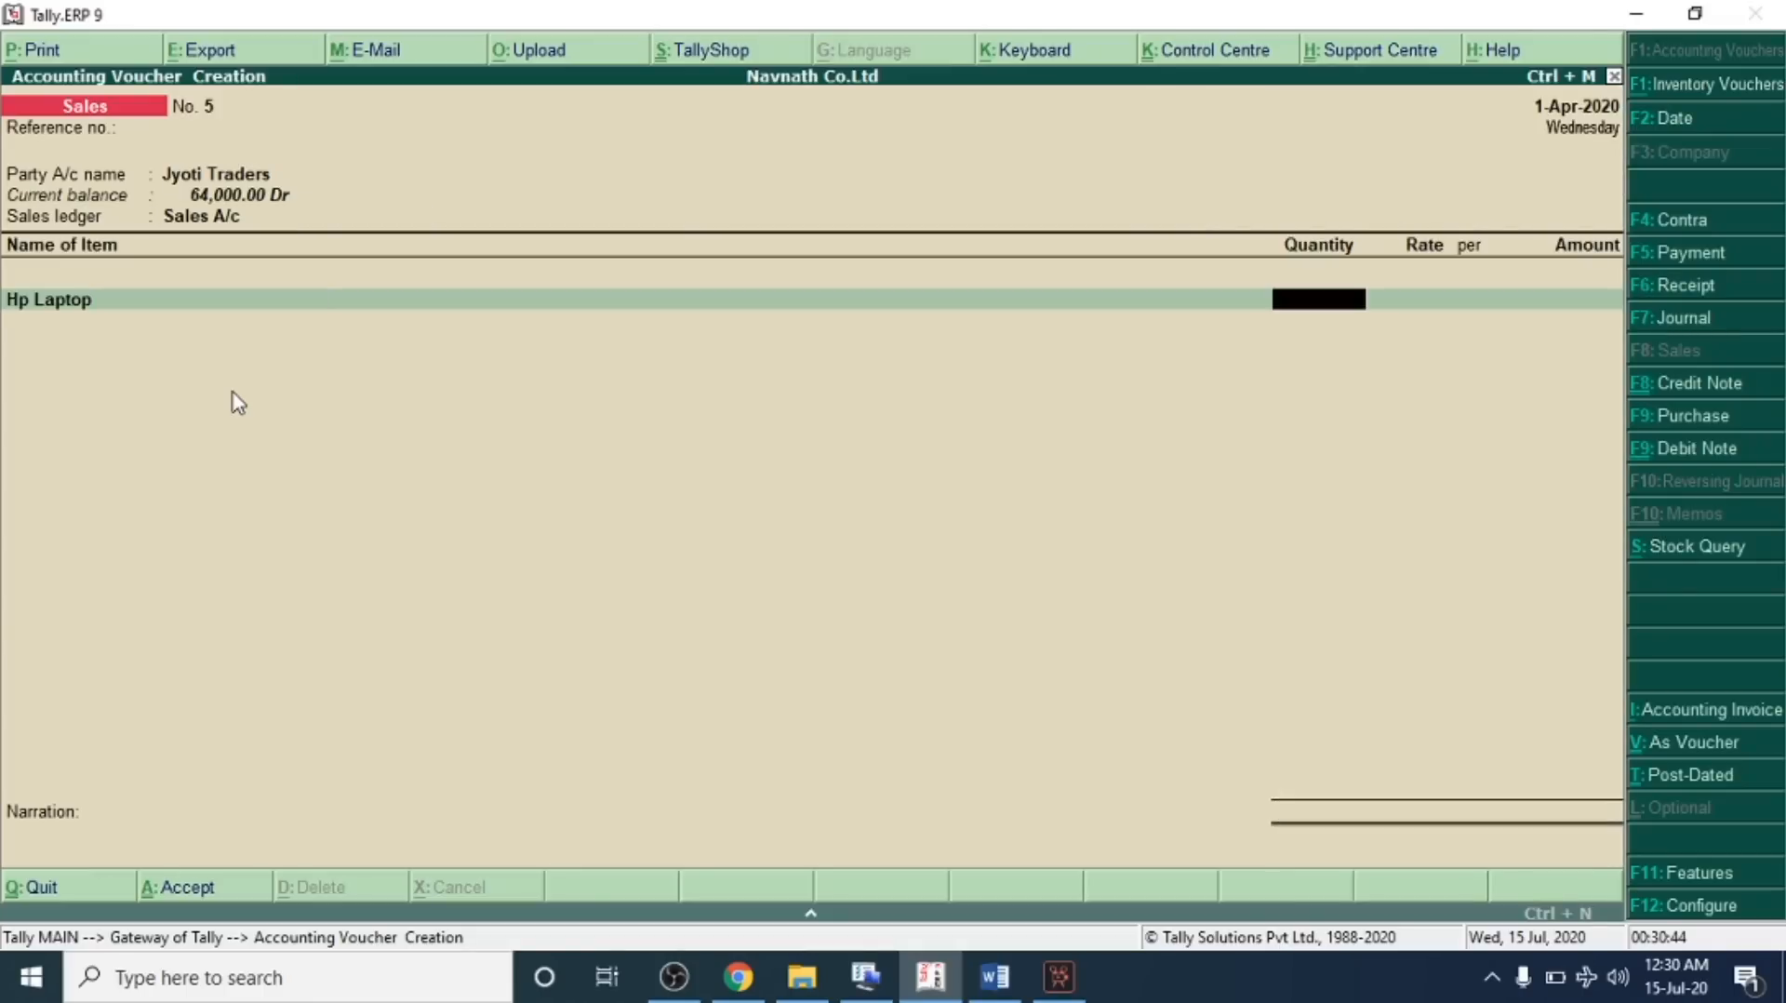
pyautogui.press('BackSpace')
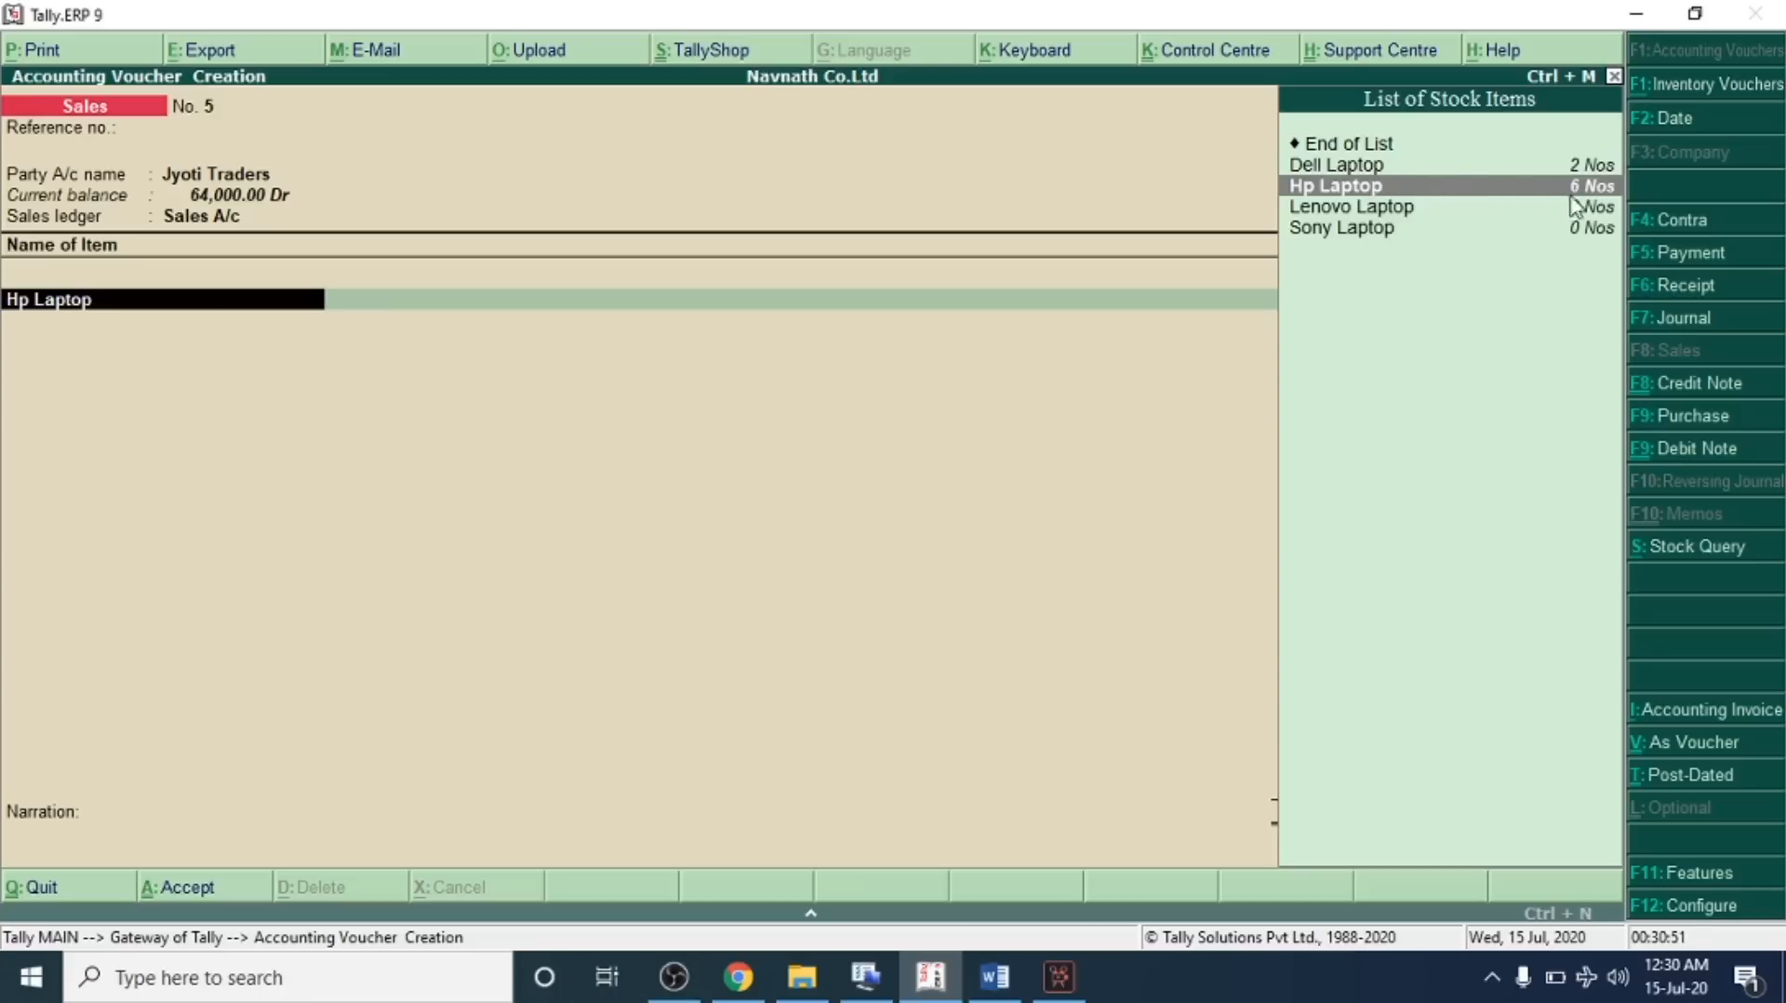
pyautogui.press('Return')
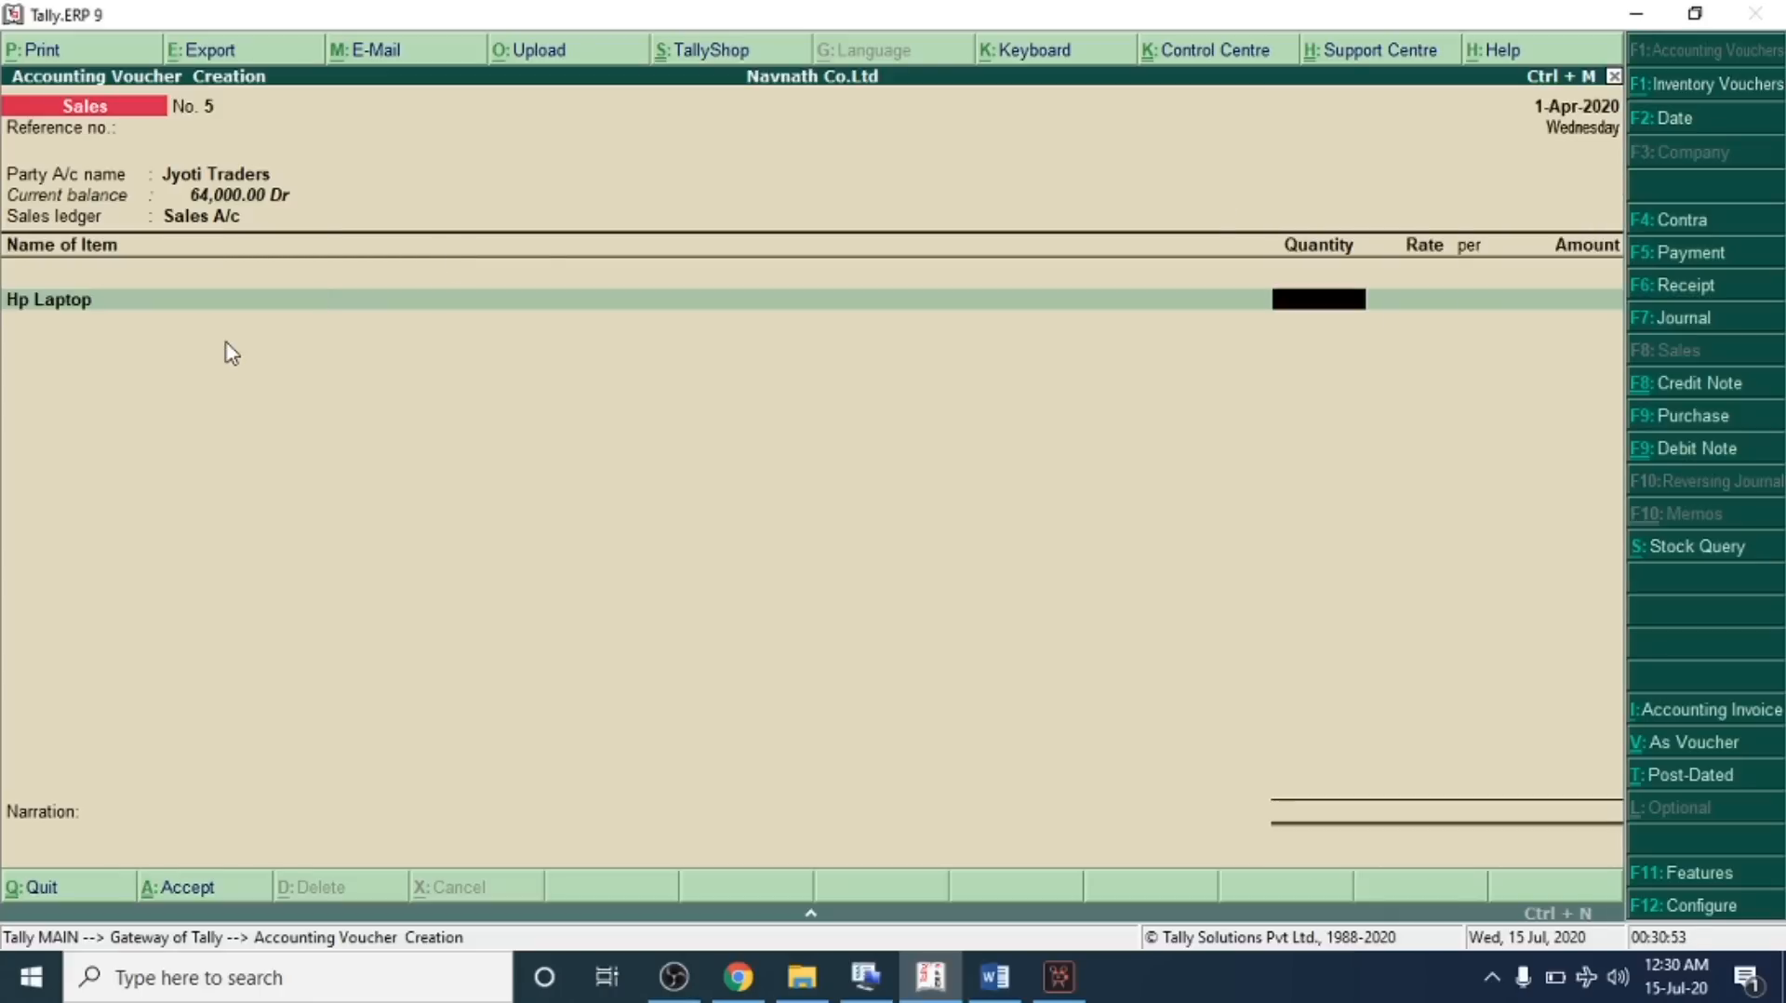
pyautogui.write('3')
pyautogui.press('Return')
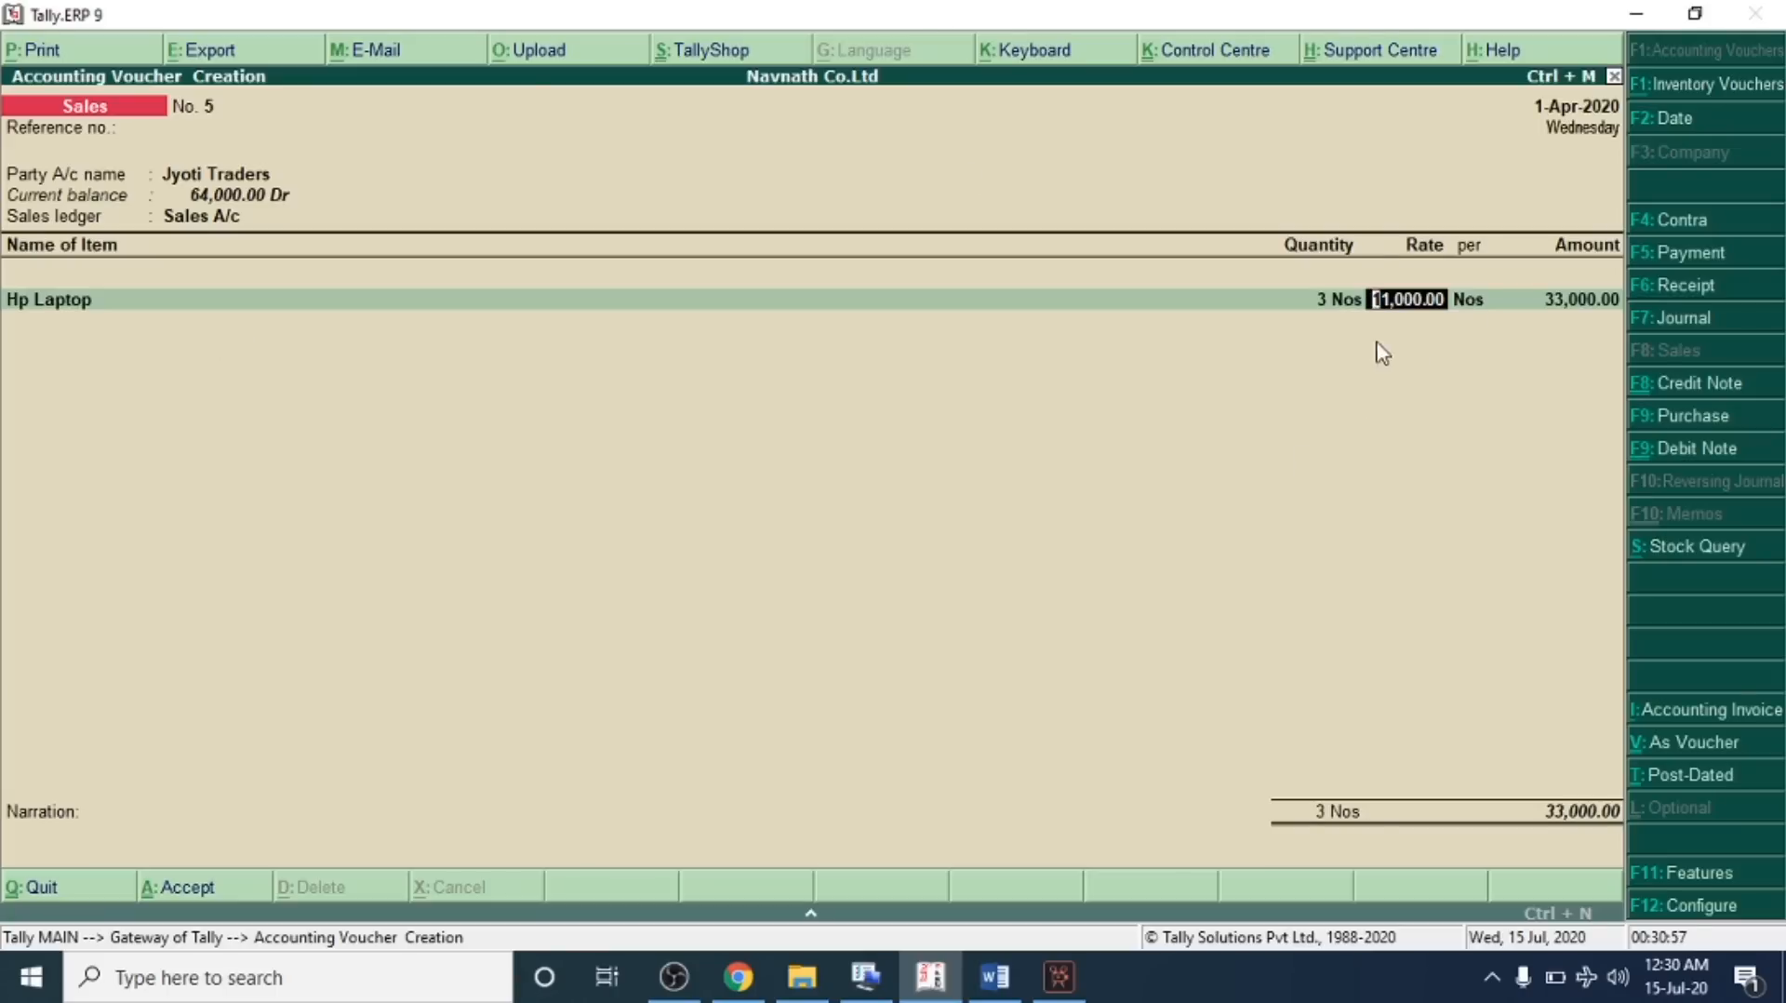
pyautogui.press('Return')
pyautogui.press('Return')
pyautogui.press('Return')
pyautogui.press('Return')
pyautogui.press('Return')
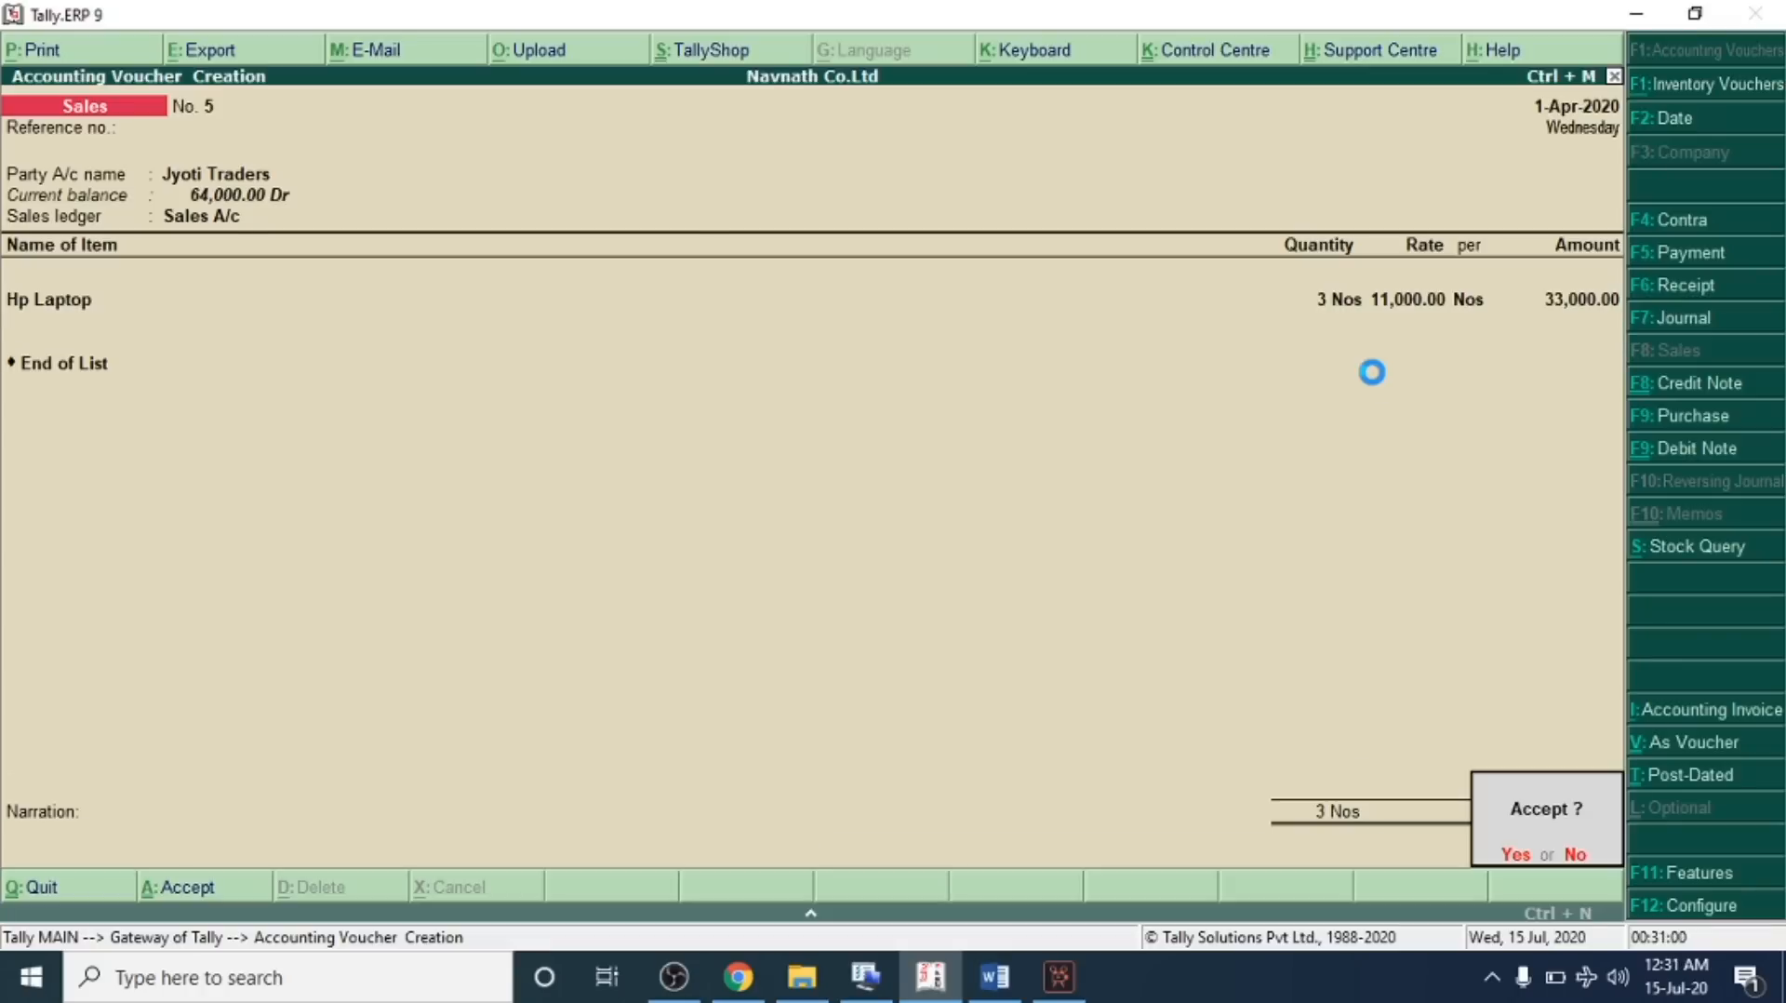
pyautogui.press('Return')
# Read transaction 24 on selling 2 Dell Laptops for cash in the problem sheet
pyautogui.hotkey('alt', 'Tab')
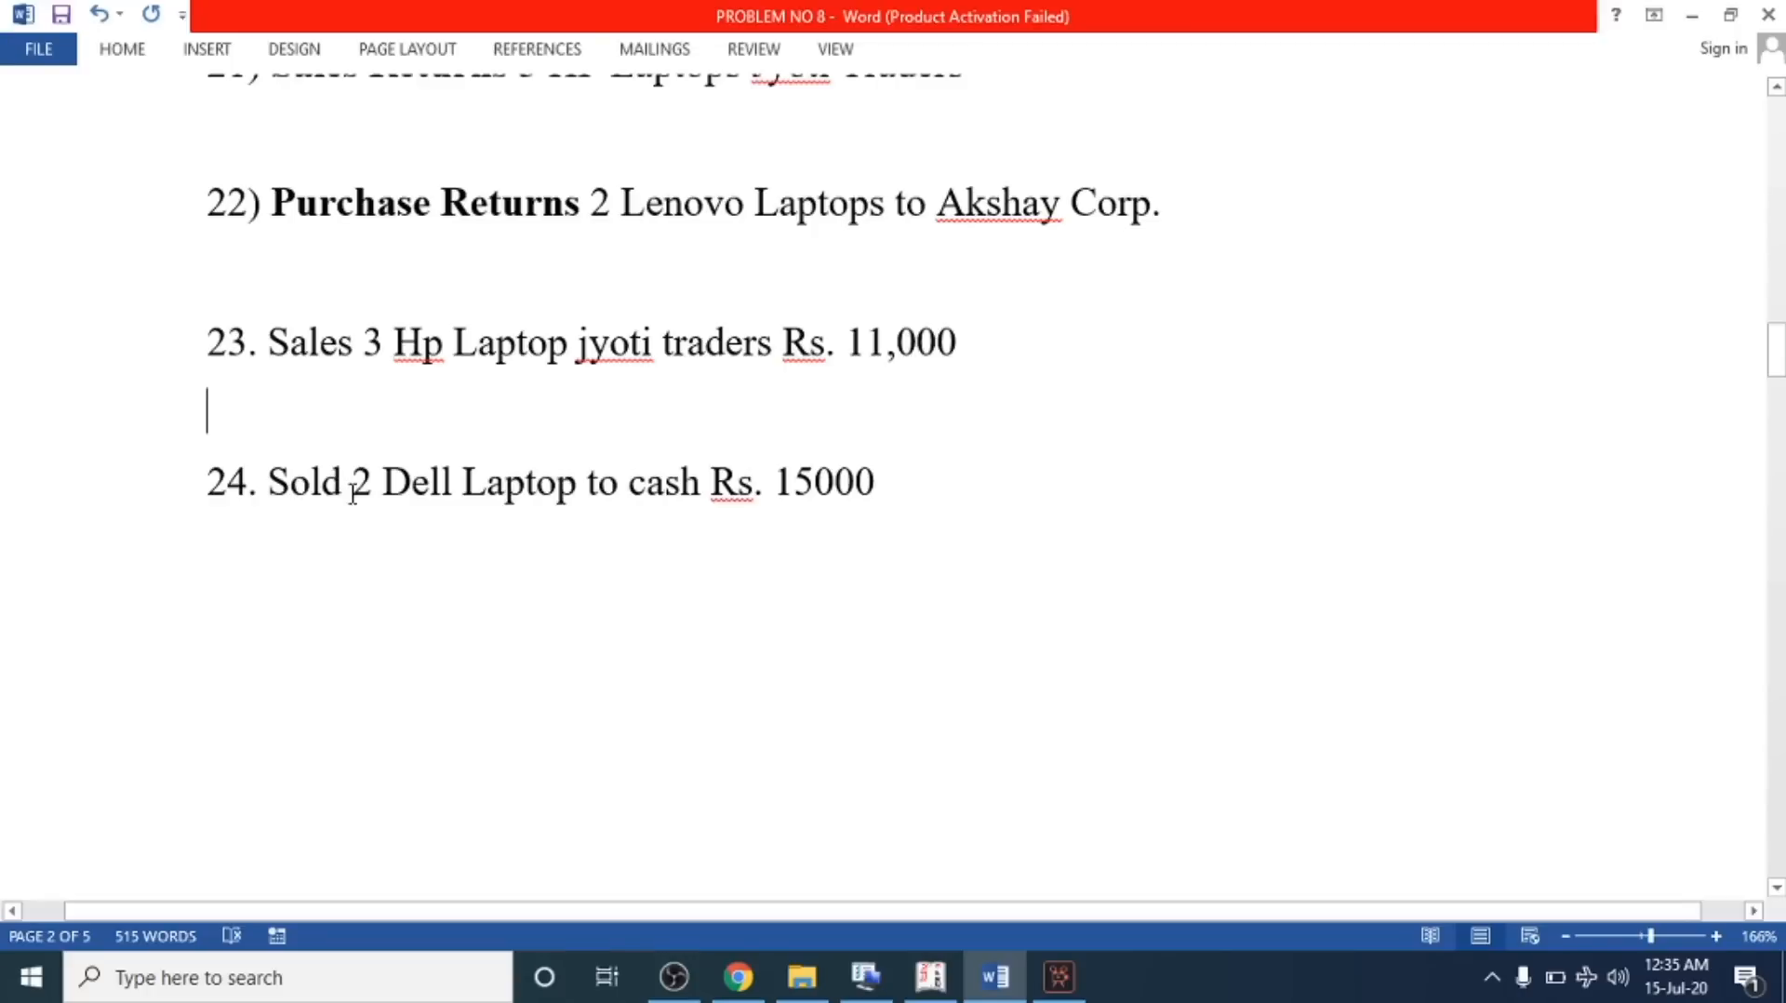
pyautogui.moveTo(639, 483); pyautogui.dragTo(854, 490)
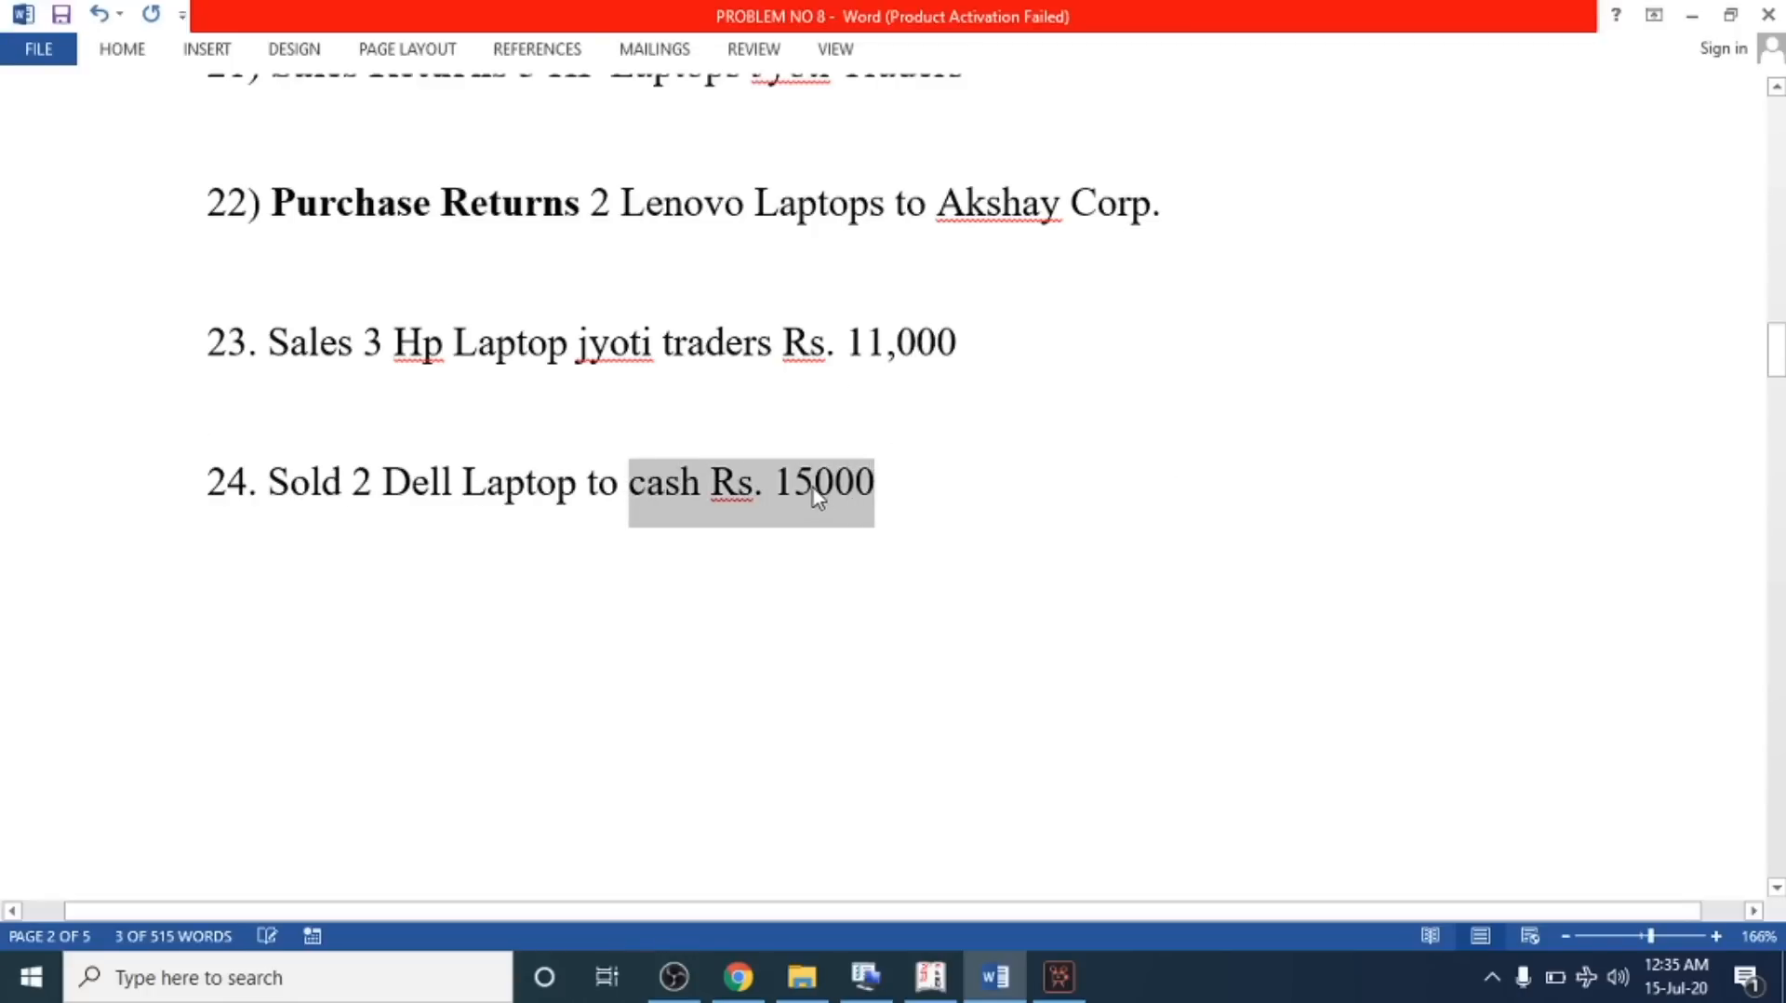
pyautogui.click(816, 495)
pyautogui.click(789, 482)
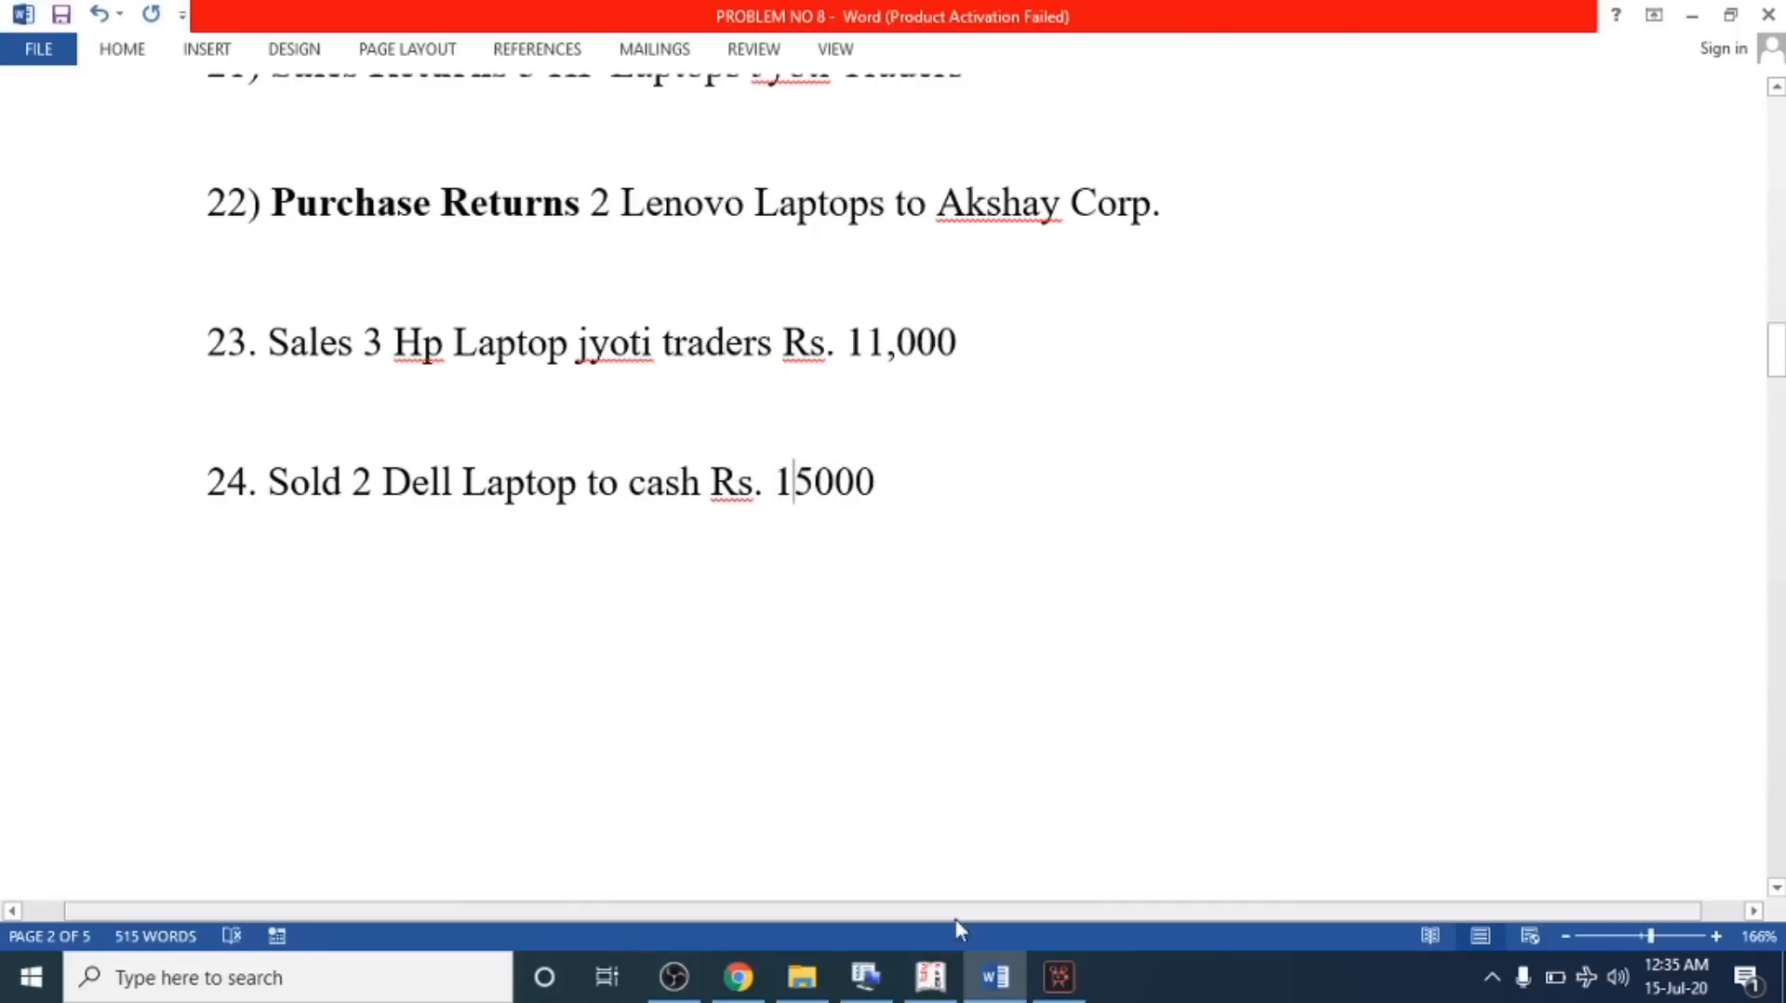
# Open a new sales voucher with Cash as party and Sales A/c as sales ledger
pyautogui.click(931, 977)
pyautogui.press('Escape')
pyautogui.press('Escape')
pyautogui.press('Escape')
pyautogui.press('Escape')
pyautogui.click(1196, 341)
pyautogui.press('Return')
pyautogui.press('Return')
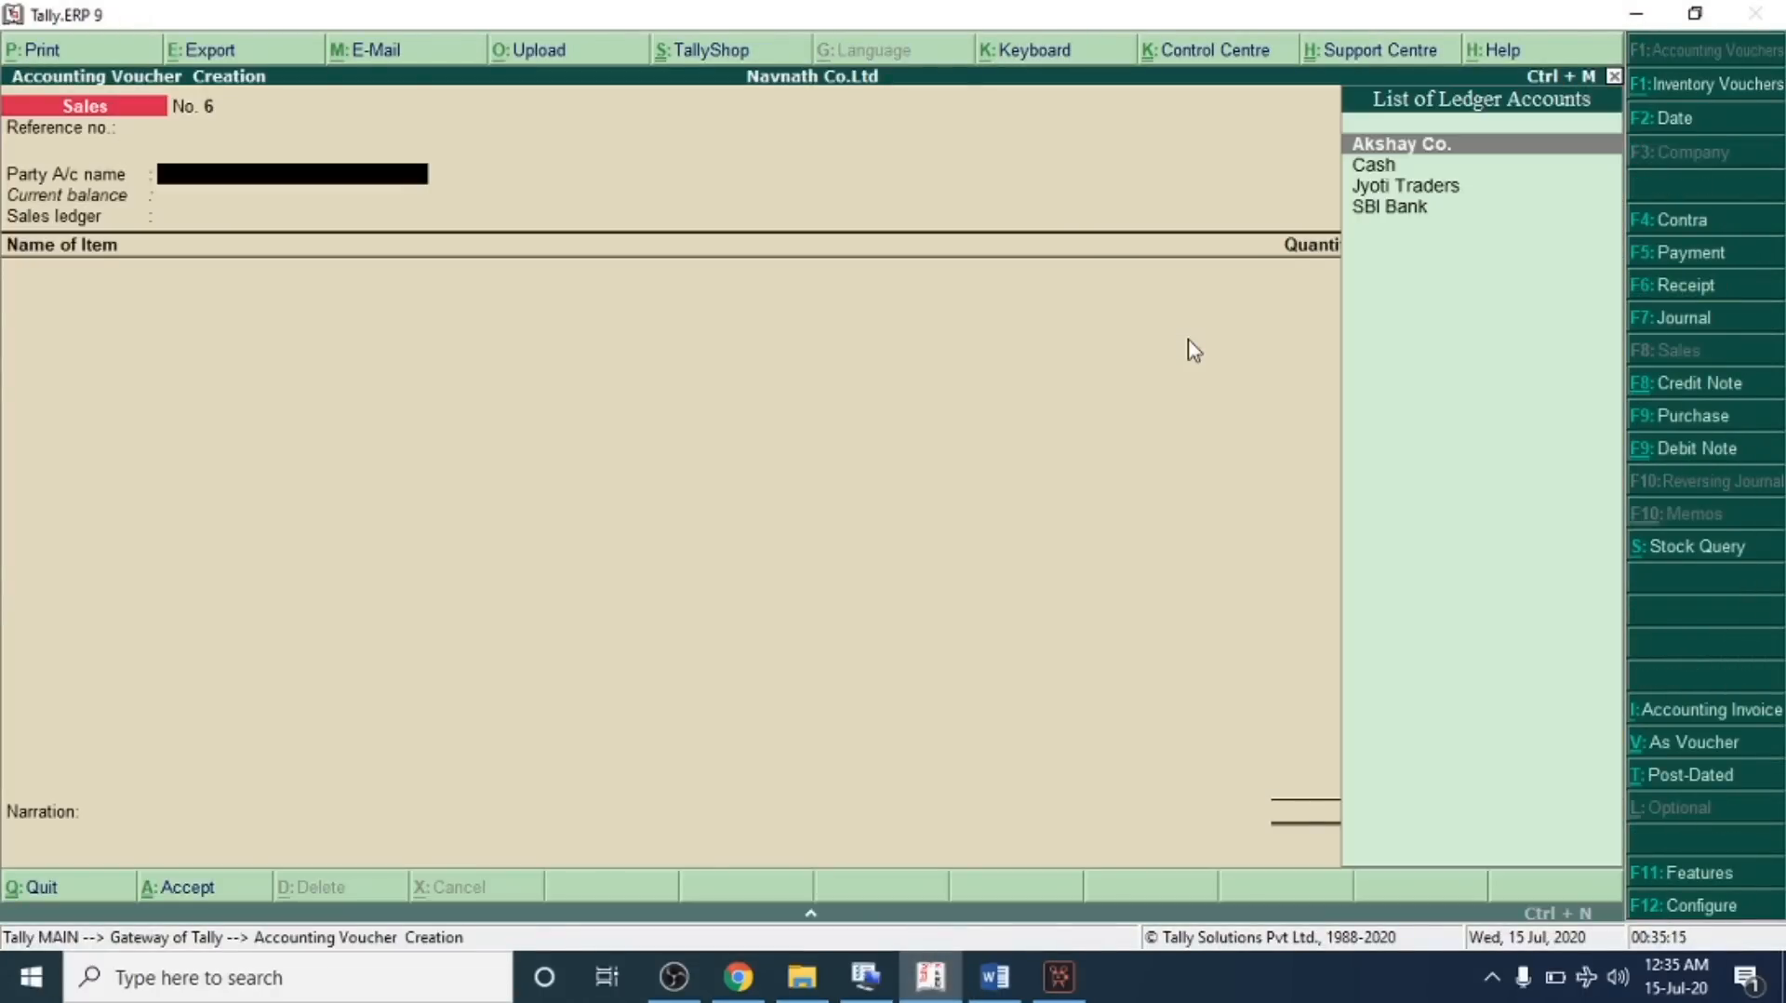
pyautogui.press('Down')
pyautogui.press('Return')
pyautogui.press('Return')
pyautogui.press('Return')
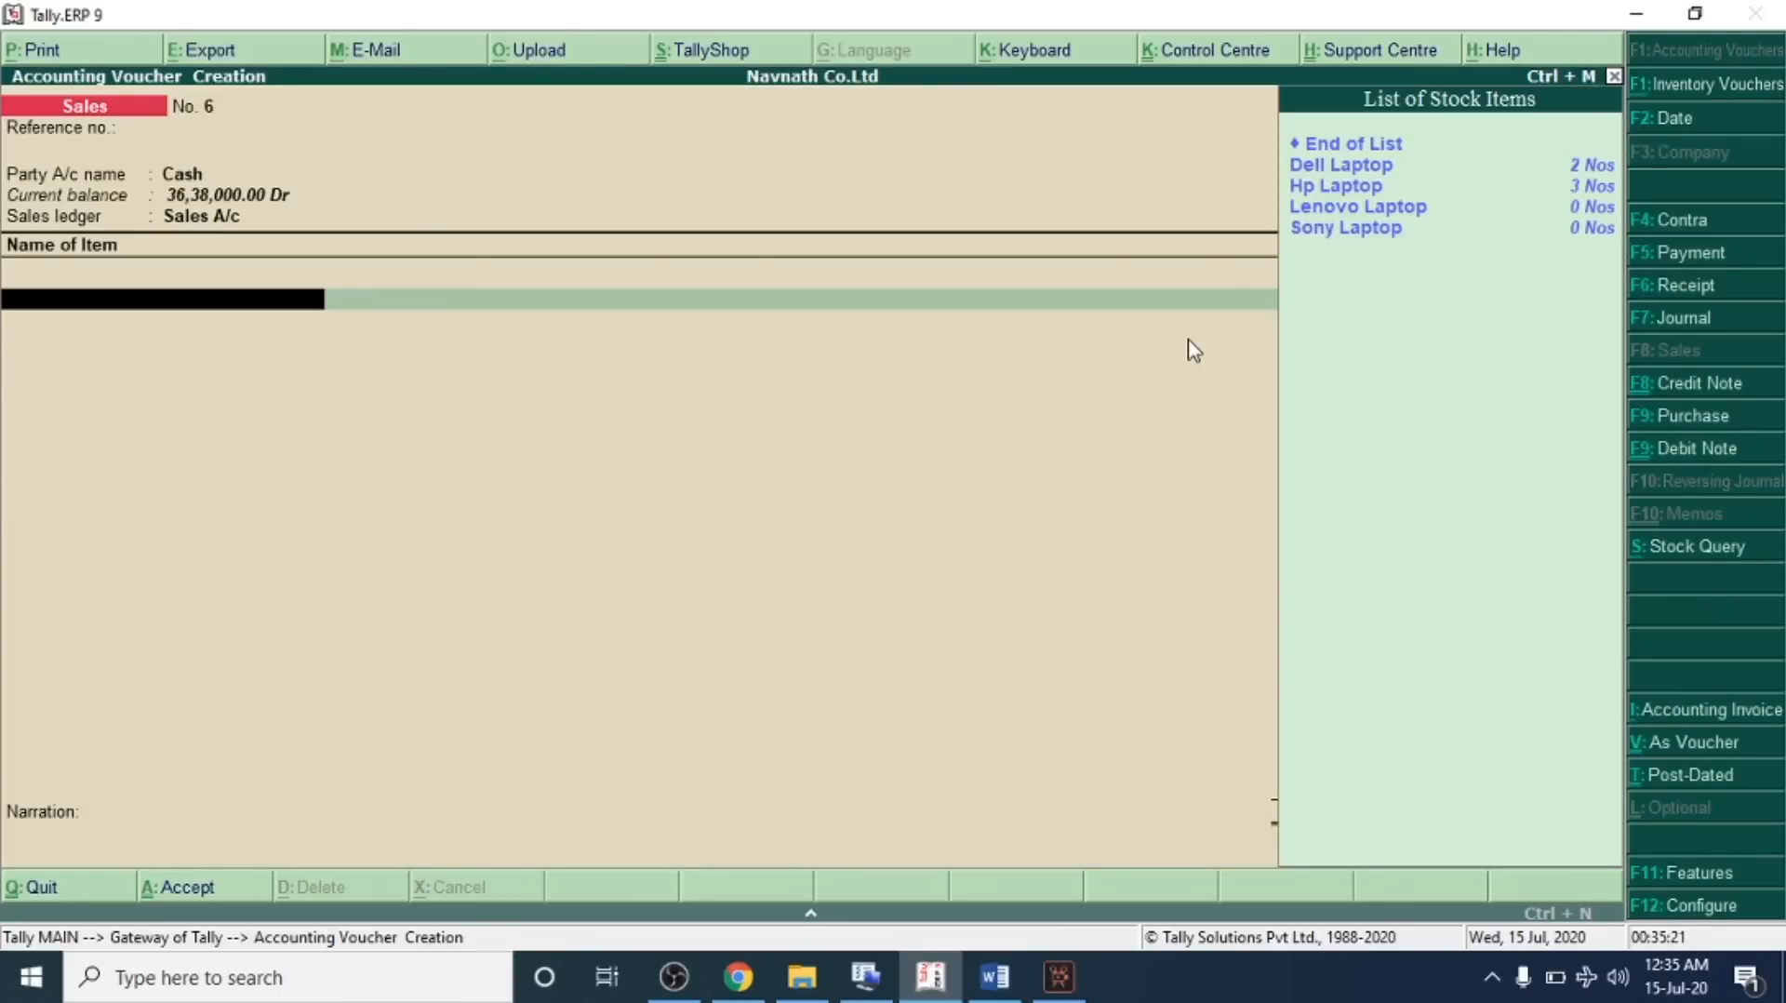
# Add 2 Nos of Dell Laptop at 15,000 each and save the cash sales voucher
pyautogui.press('Down')
pyautogui.press('Return')
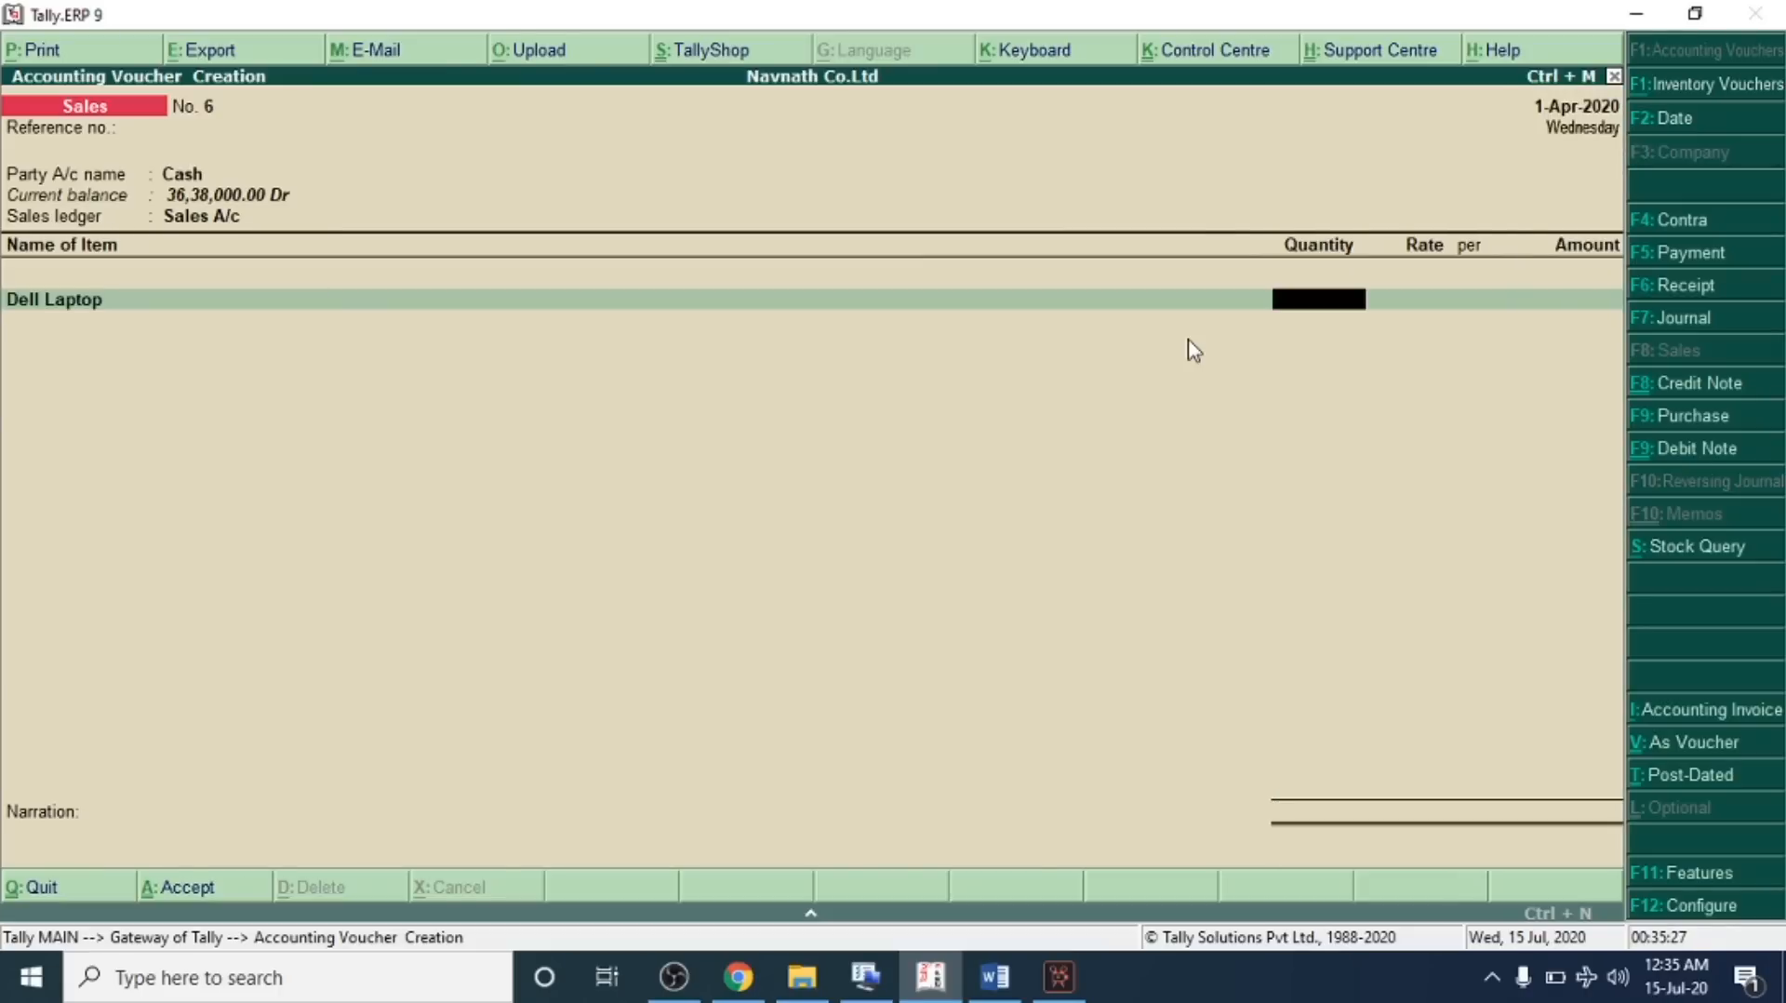
pyautogui.write('2')
pyautogui.press('Return')
pyautogui.write('15000')
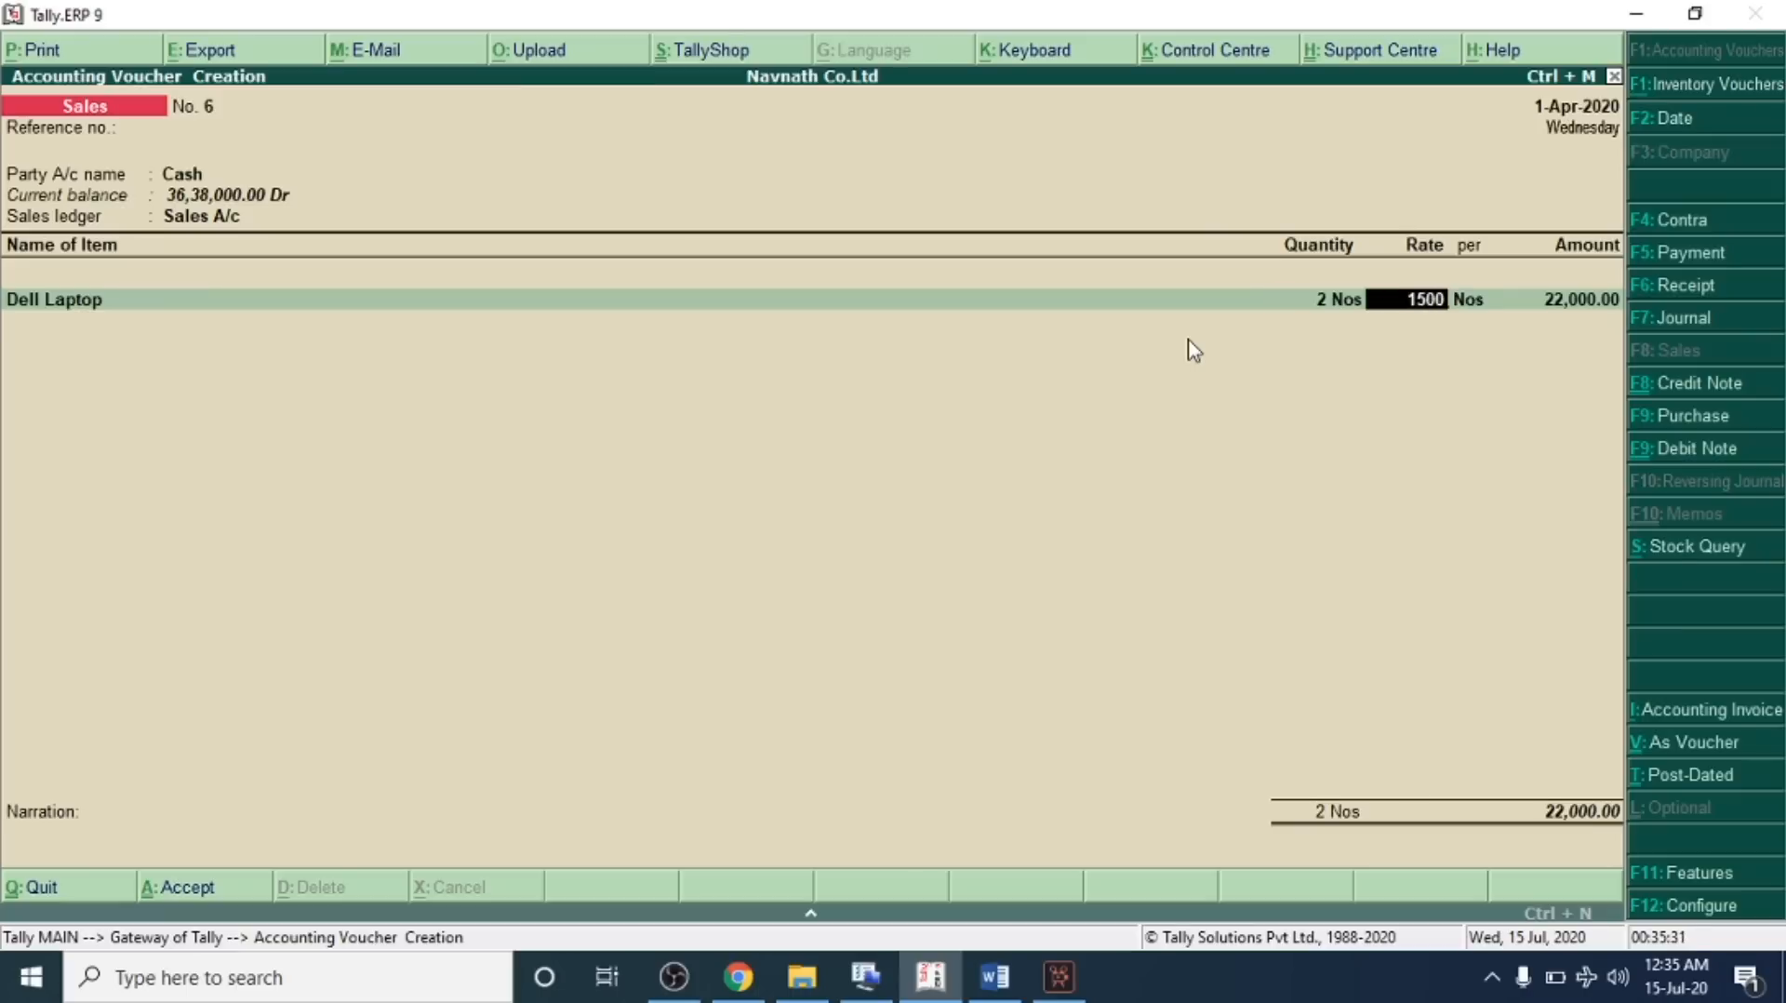
pyautogui.press('Return')
pyautogui.press('Return')
pyautogui.press('Return')
pyautogui.press('Return')
pyautogui.press('Return')
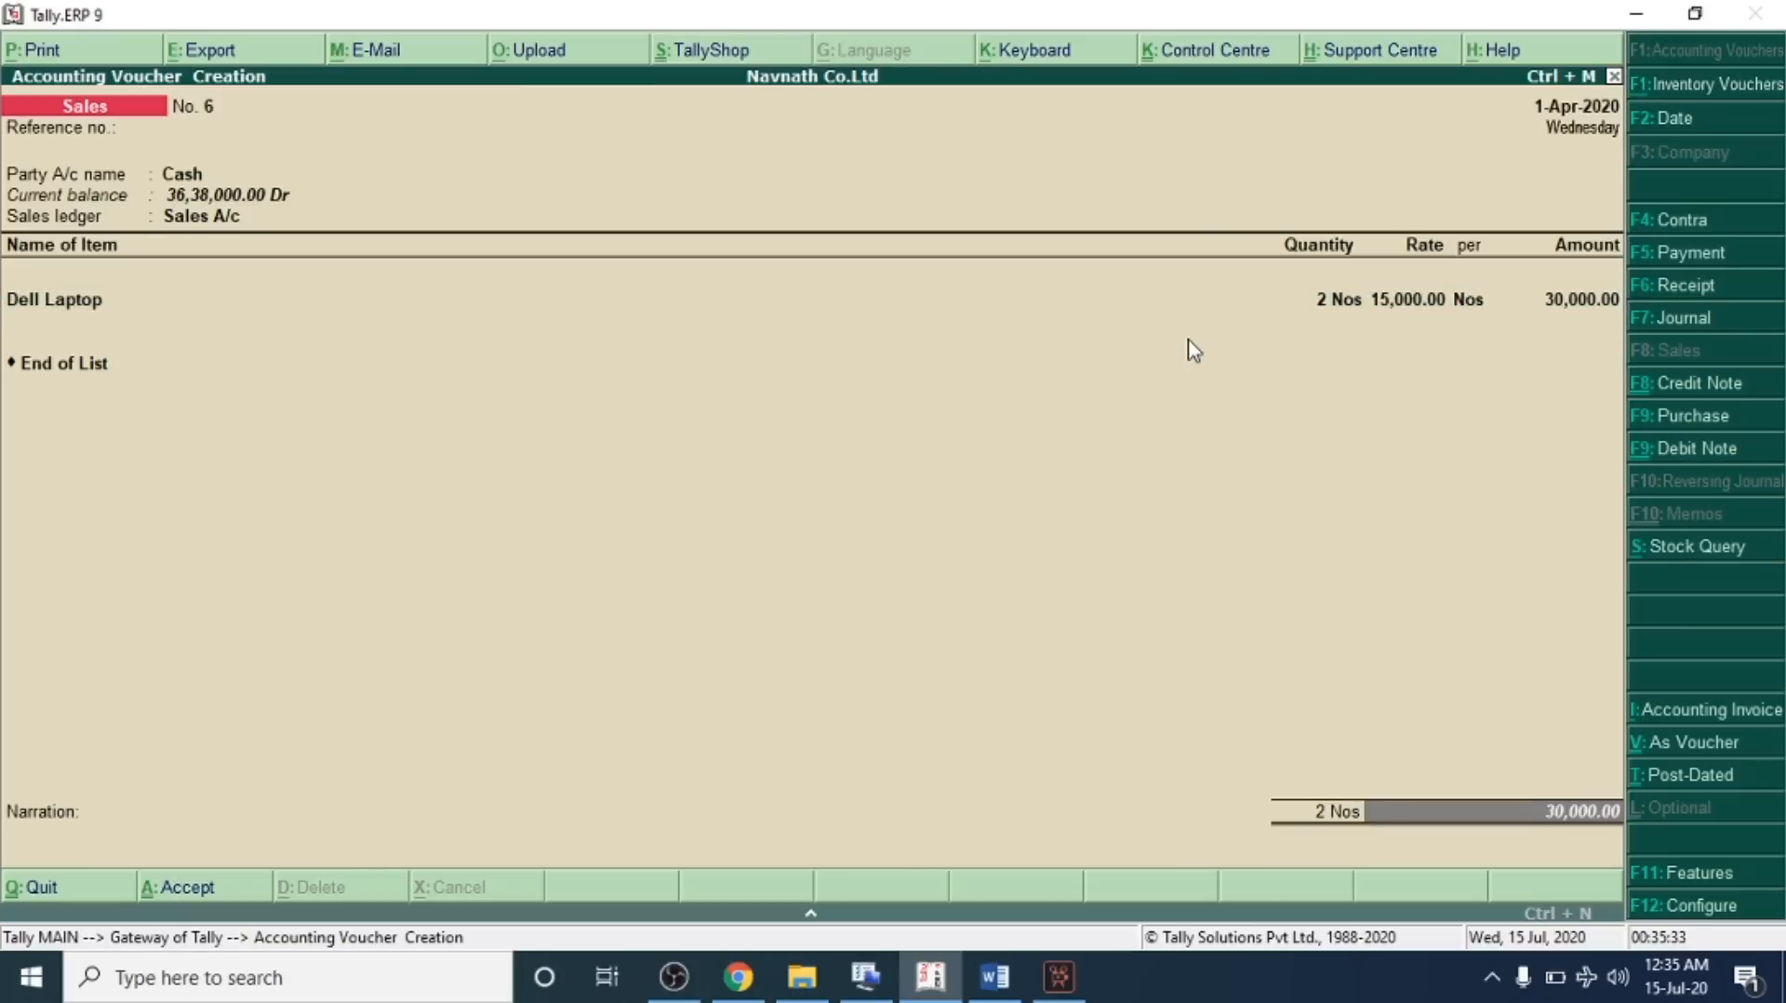
pyautogui.press('Return')
# Read transaction 25 on receiving all cash from Jyoti Traders by online banking in the problem sheet
pyautogui.hotkey('alt', 'Tab')
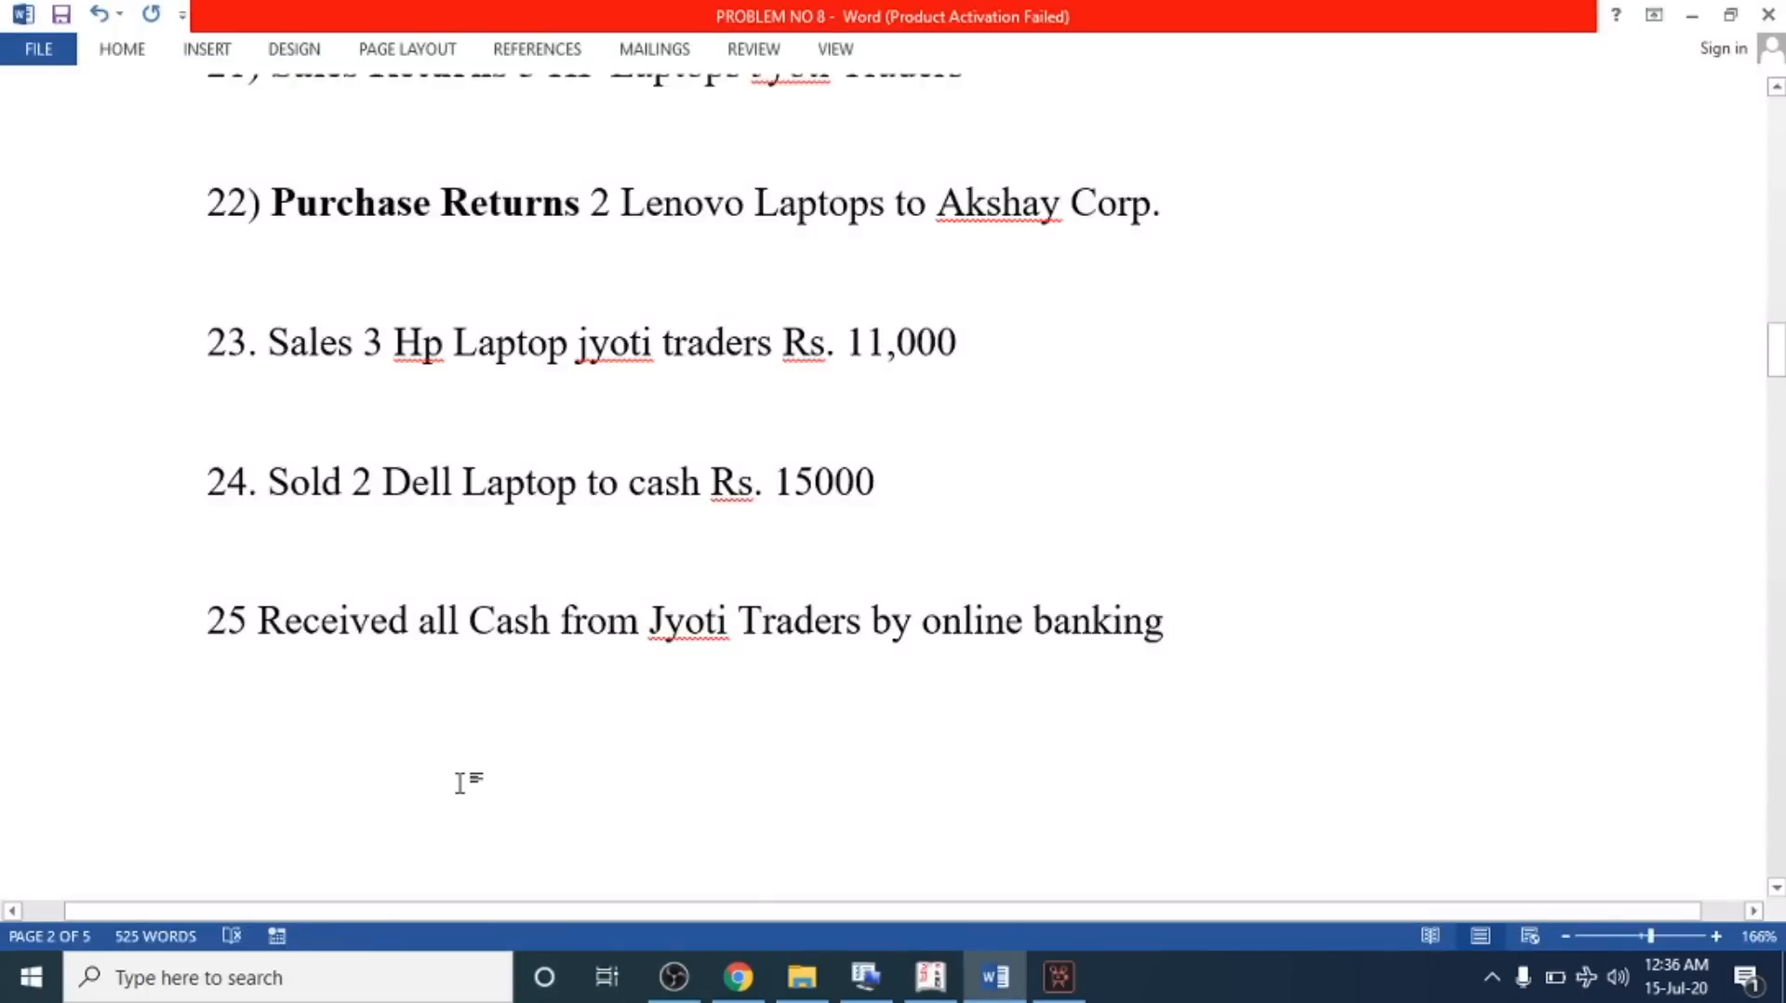
pyautogui.scroll(-3, 215, 590)
pyautogui.moveTo(266, 420); pyautogui.dragTo(1169, 426)
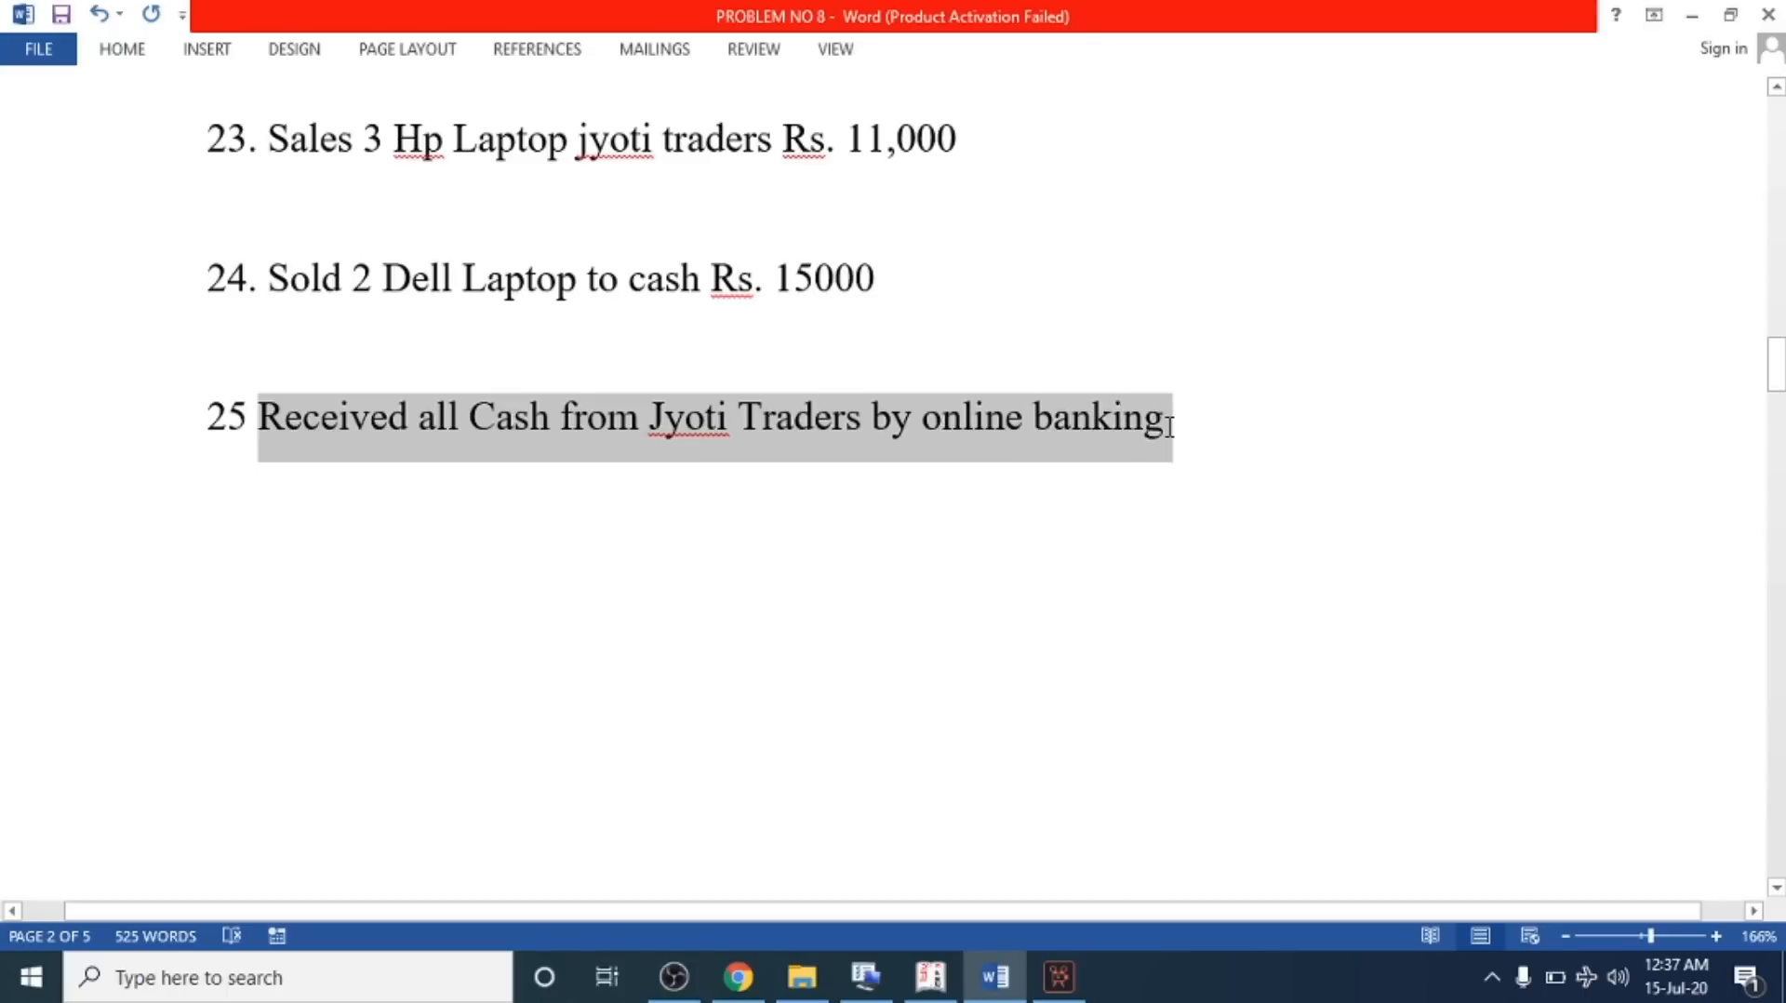
pyautogui.click(984, 420)
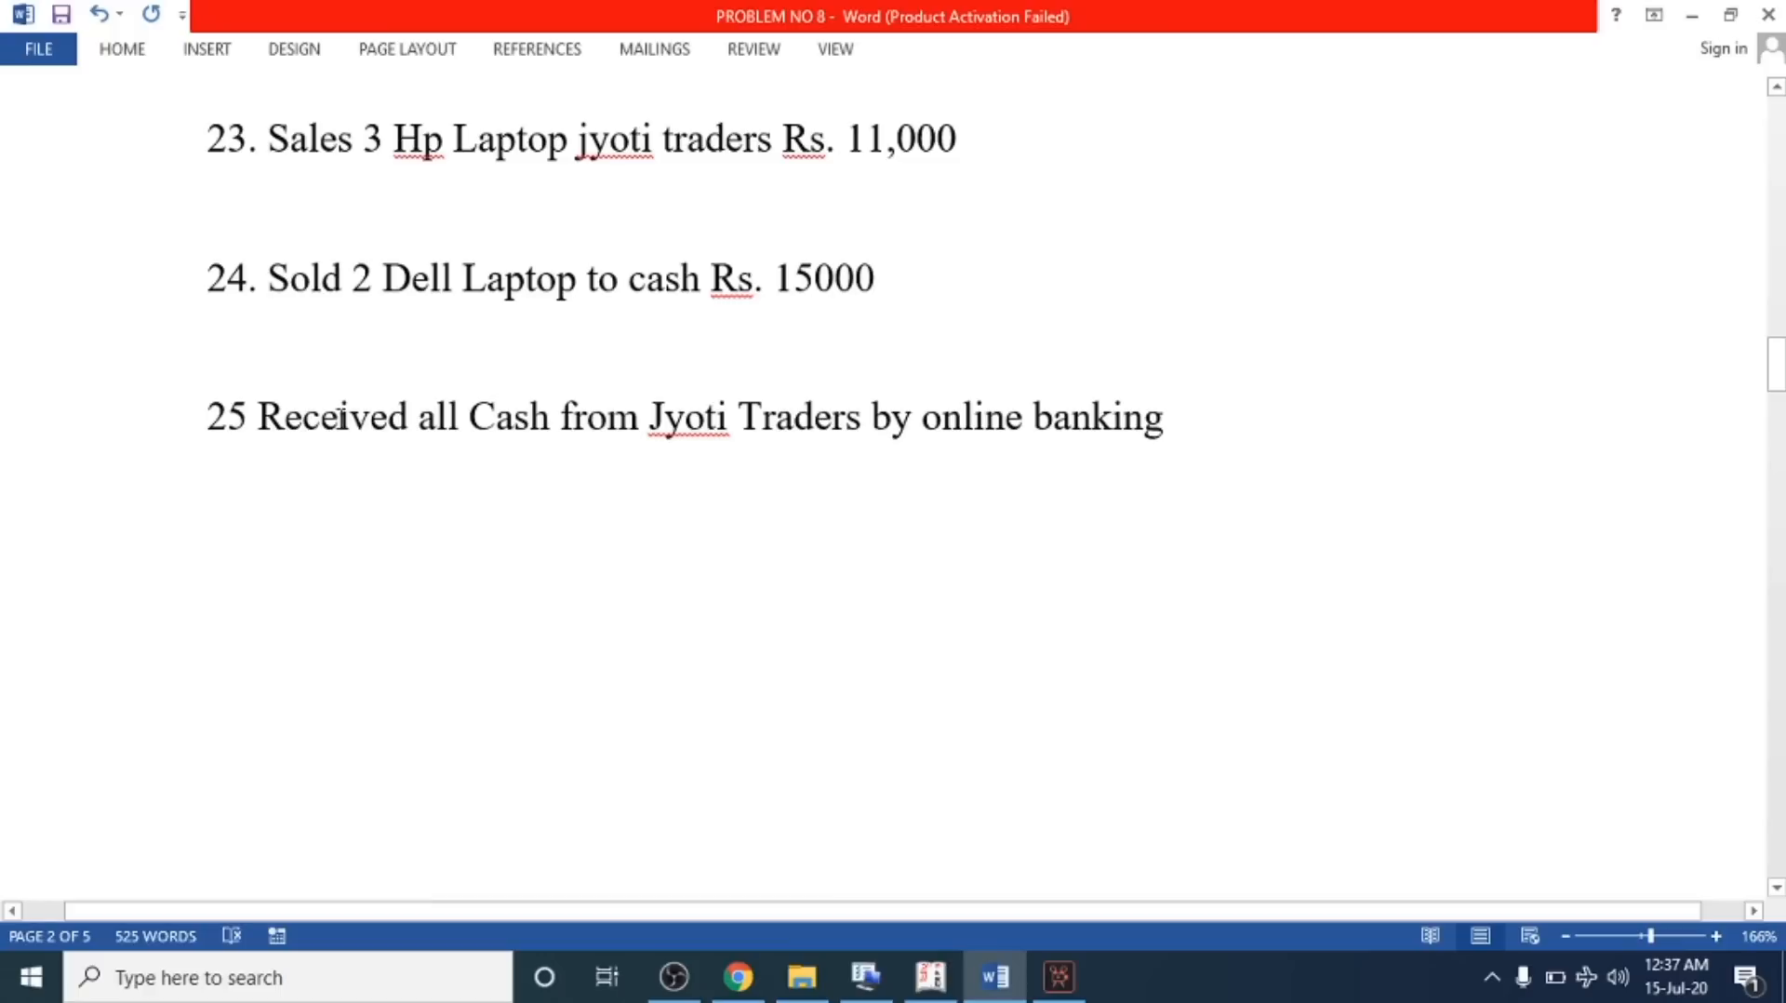
pyautogui.click(255, 420)
pyautogui.moveTo(654, 444); pyautogui.dragTo(1170, 423)
pyautogui.click(849, 432)
# Open a receipt voucher and credit Jyoti Traders with the full 97,000.00
pyautogui.click(931, 977)
pyautogui.press('Escape')
pyautogui.press('Escape')
pyautogui.press('v')
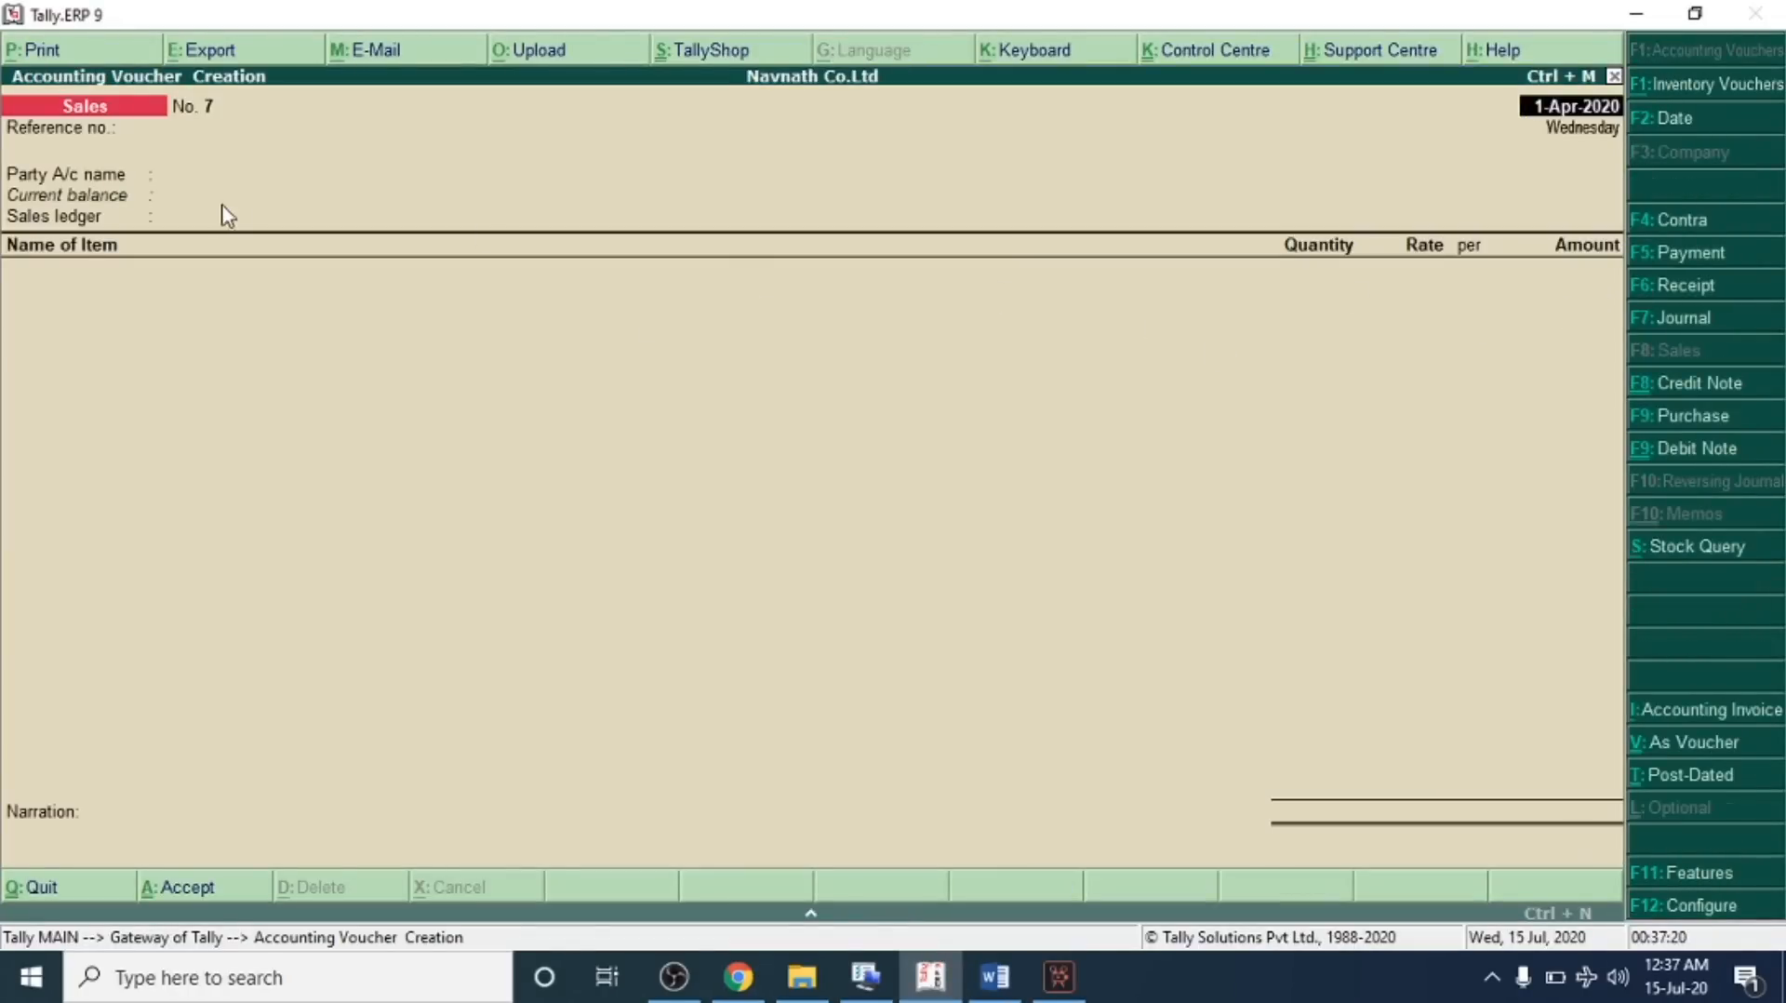
pyautogui.click(1662, 289)
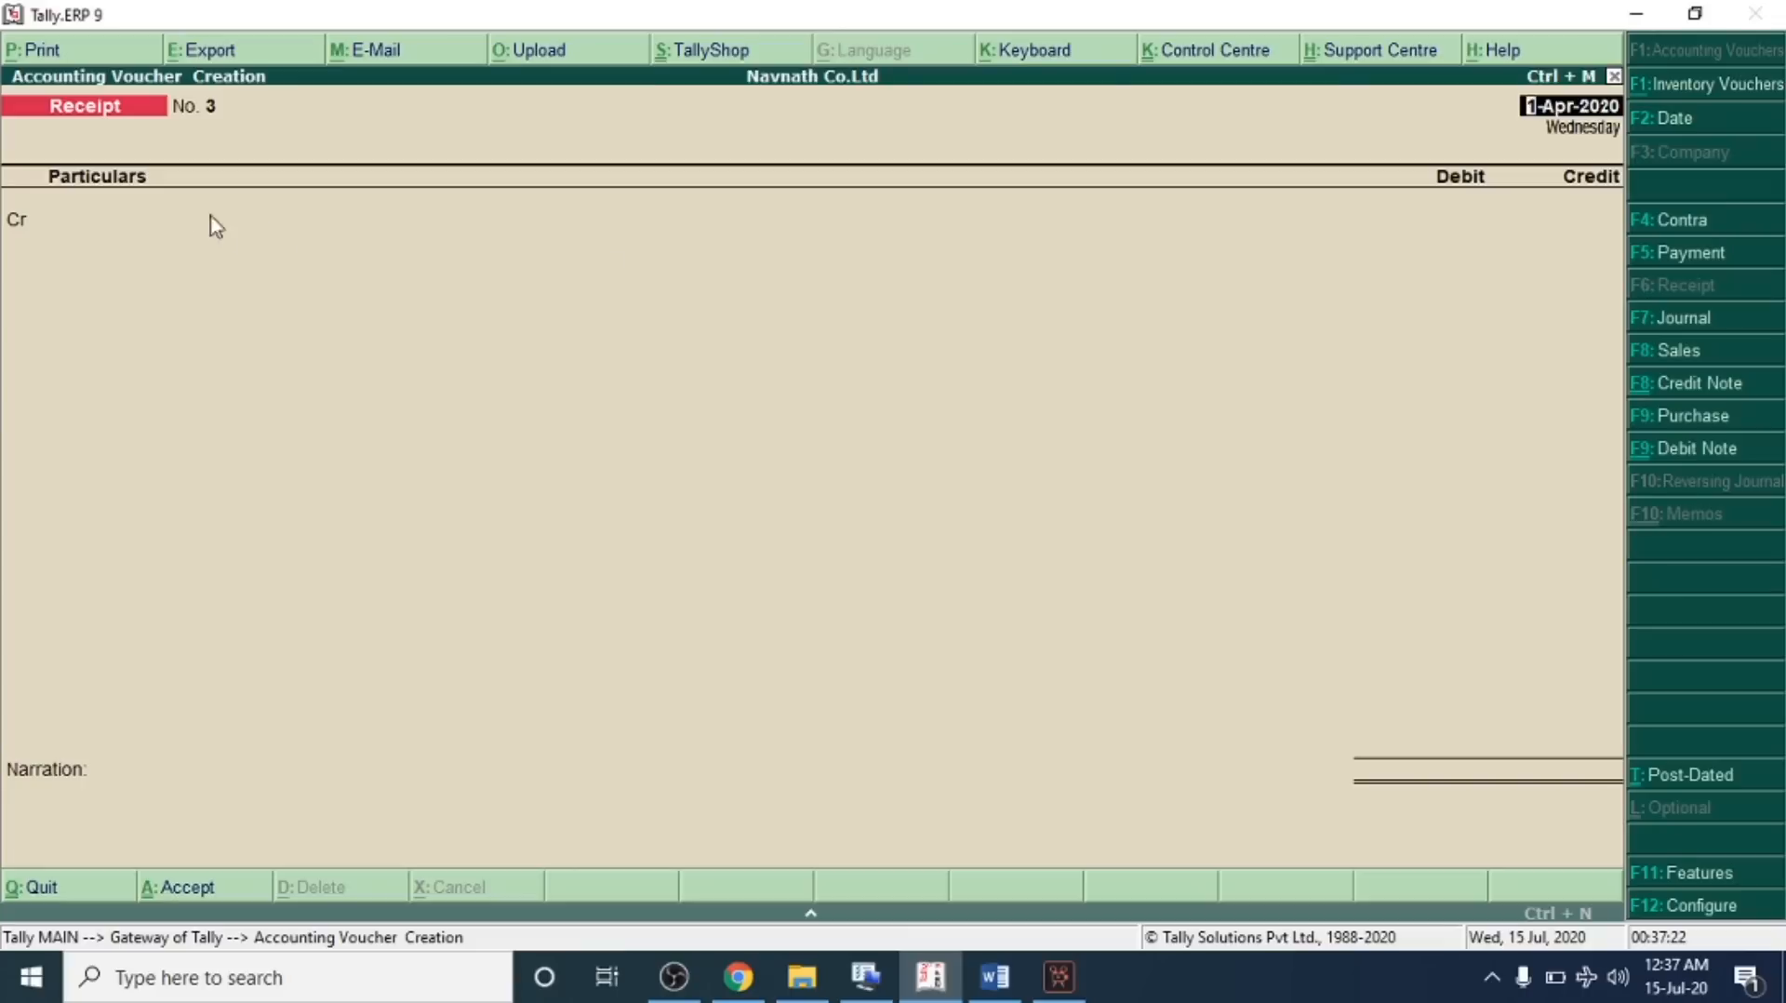
pyautogui.write('jy')
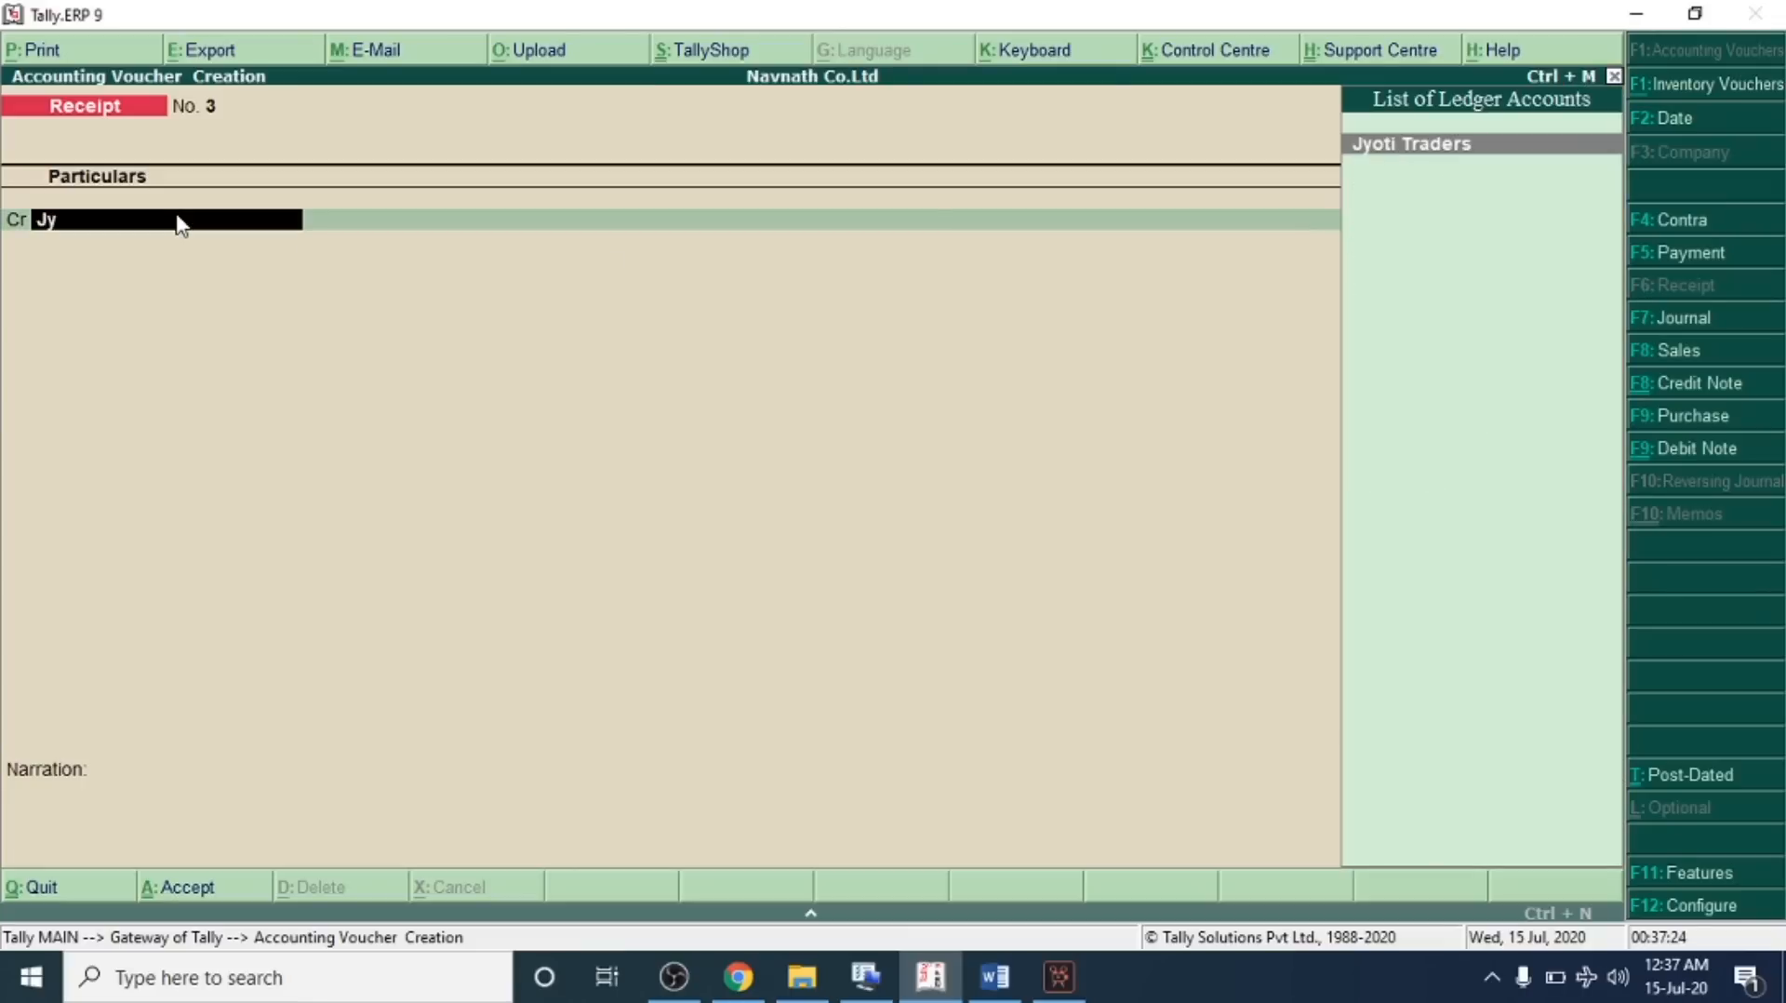
pyautogui.press('Return')
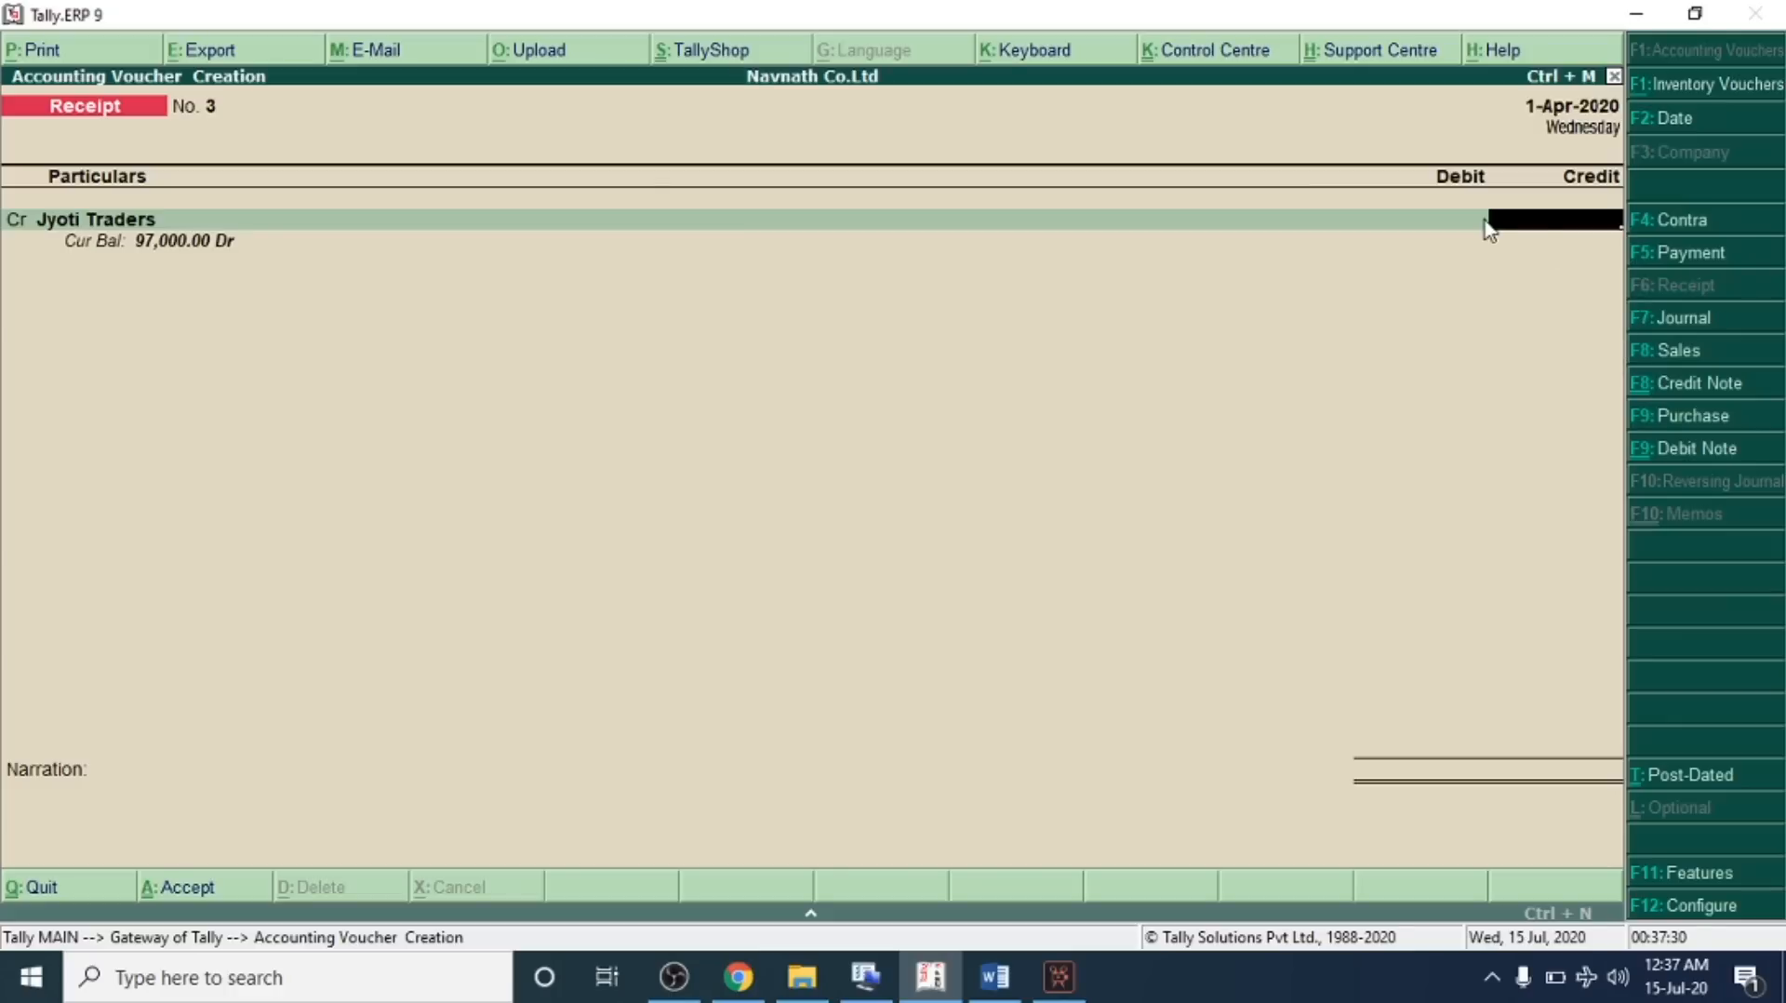
pyautogui.press('Return')
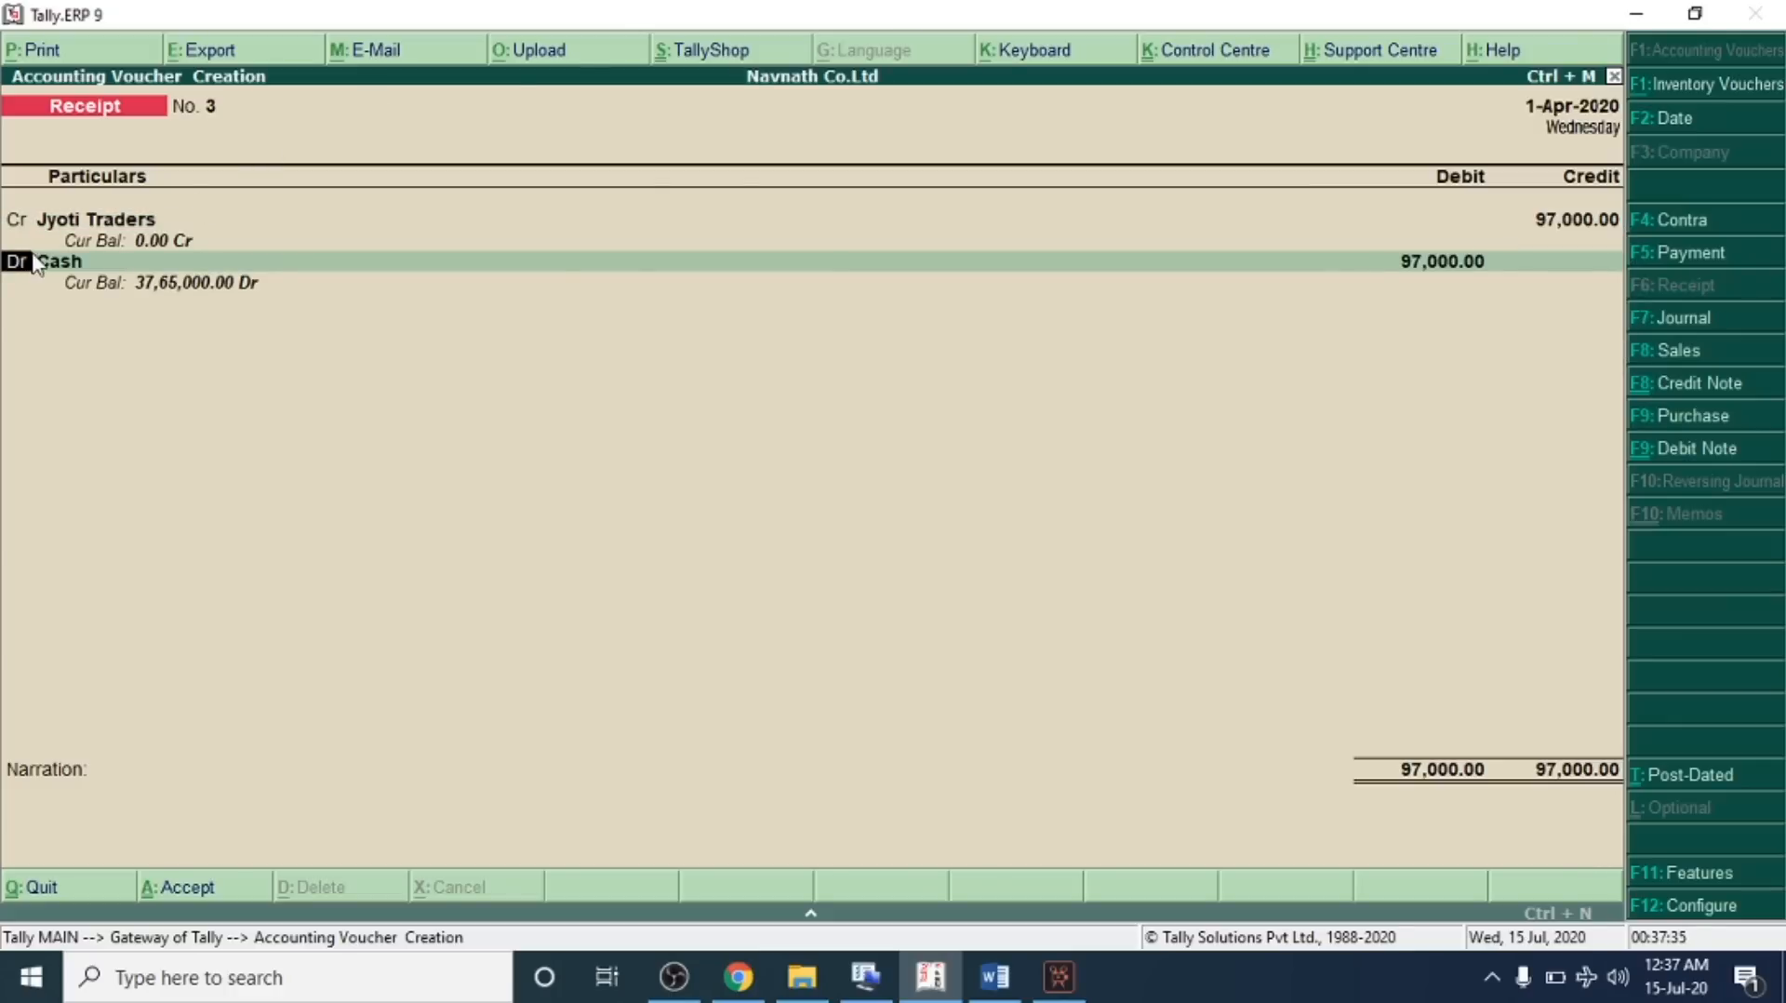
# Debit SBI Bank instead of Cash as the receiving account for the receipt
pyautogui.press('Return')
pyautogui.press('Down')
pyautogui.press('Down')
pyautogui.press('Down')
pyautogui.press('Down')
pyautogui.press('Down')
pyautogui.press('Down')
pyautogui.press('Down')
pyautogui.press('Down')
pyautogui.press('Down')
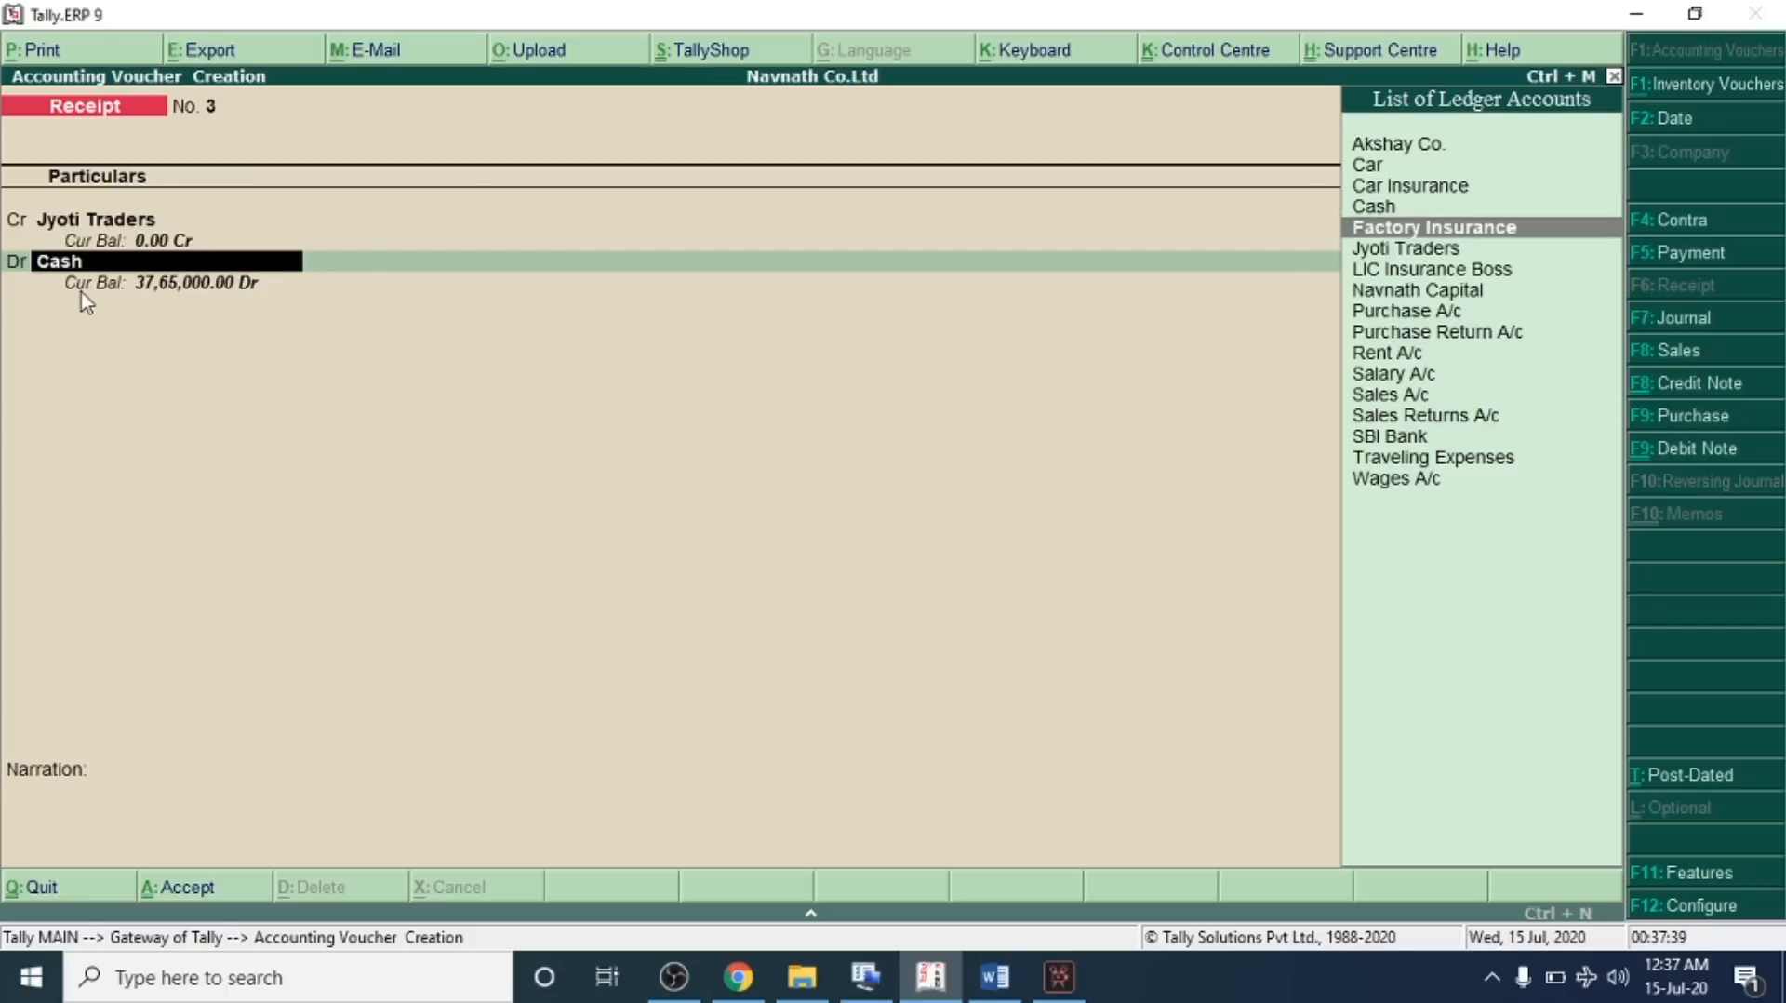
pyautogui.press('Down')
pyautogui.press('Down')
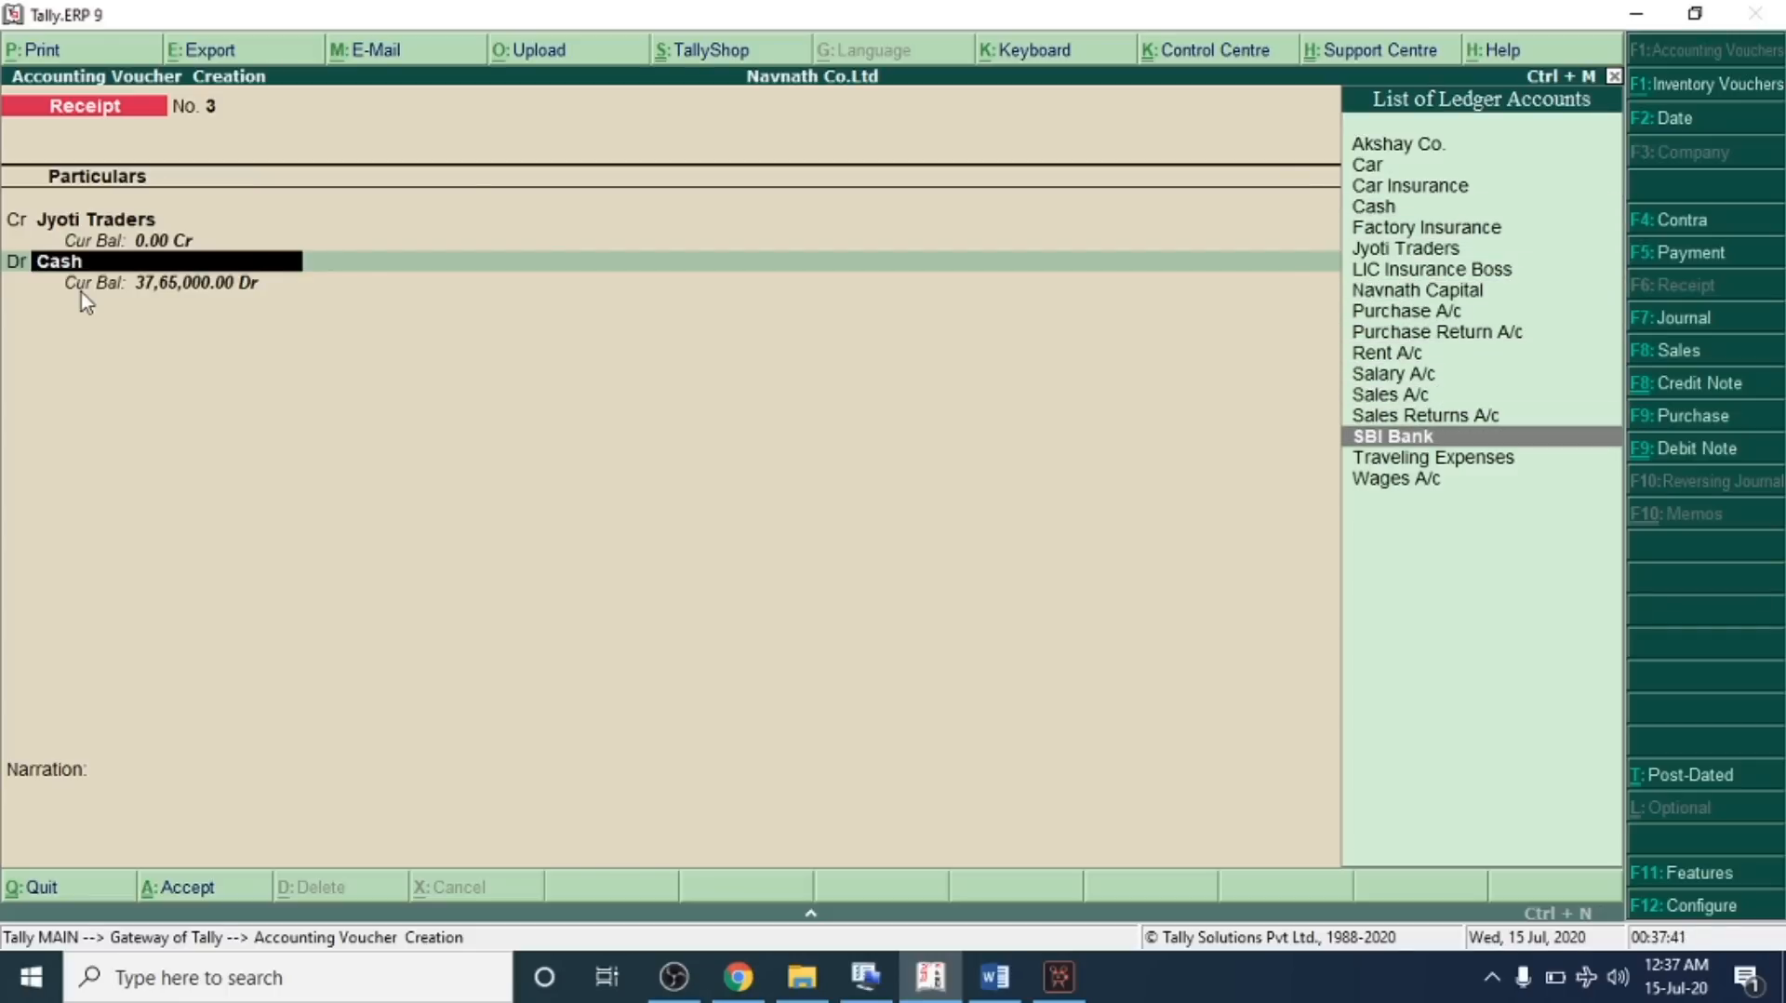
pyautogui.press('Return')
# Fill the bank allocation with instrument number online banking and bank Not Applicable, then accept the receipt voucher
pyautogui.press('Return')
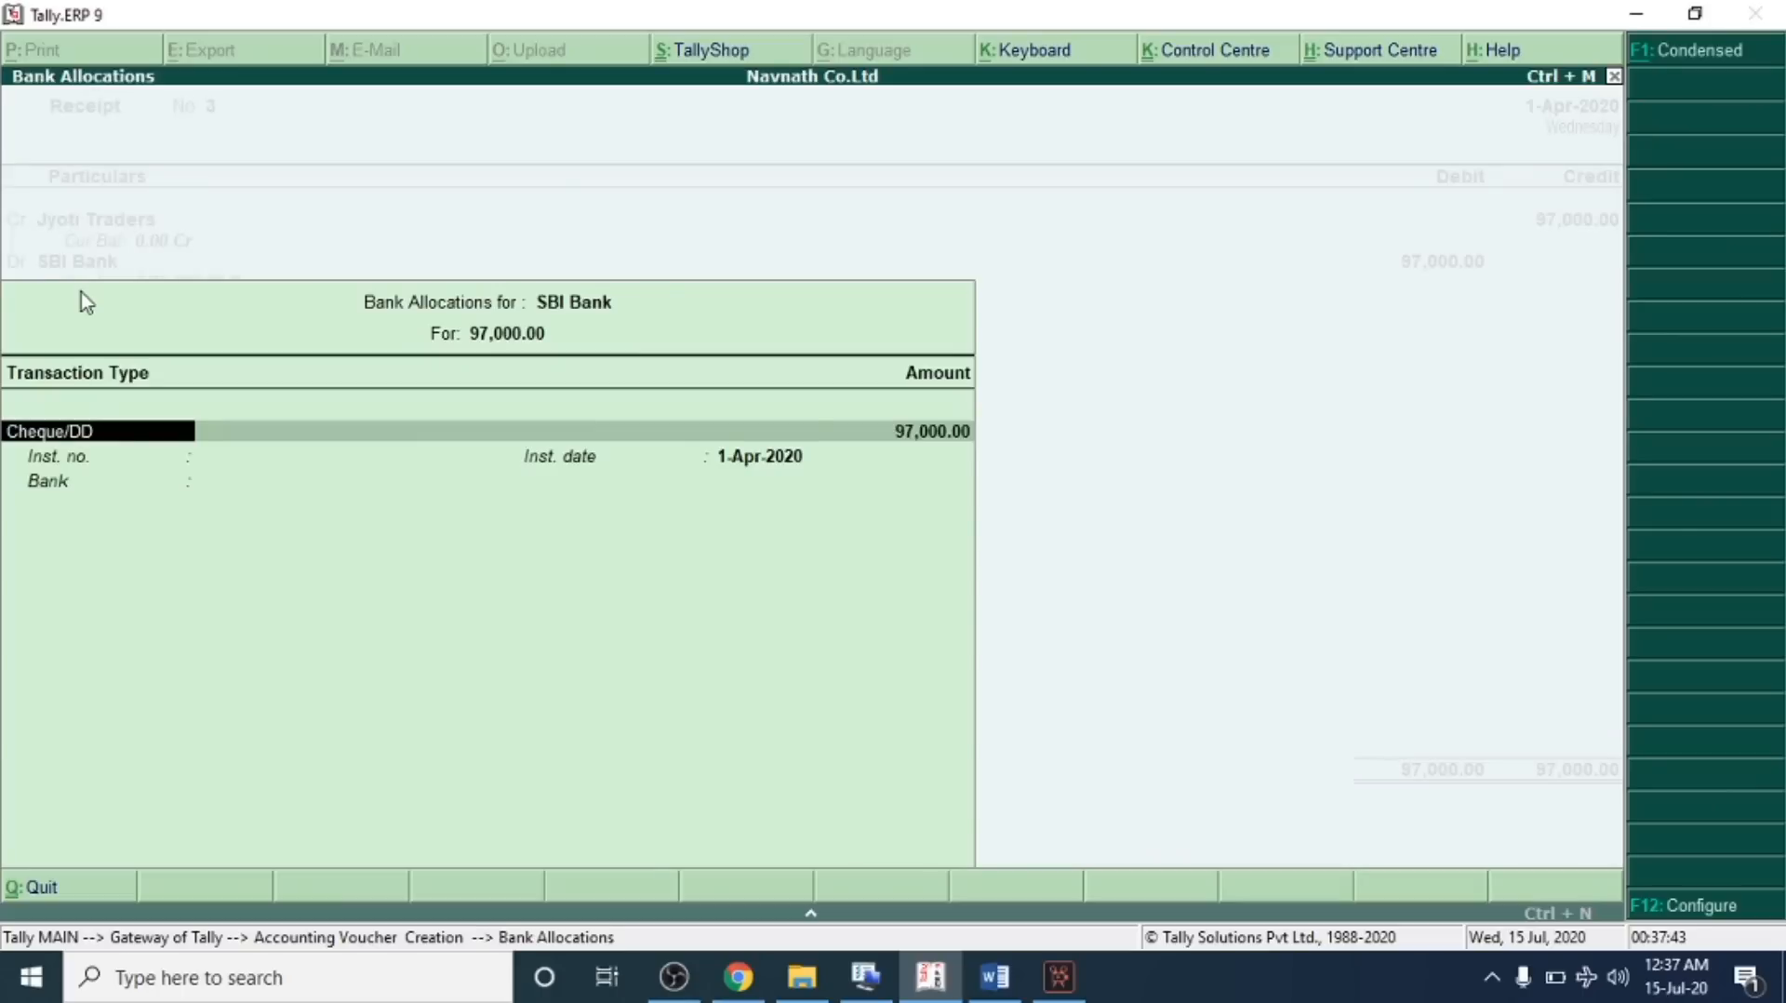
pyautogui.press('Return')
pyautogui.press('Return')
pyautogui.press('Return')
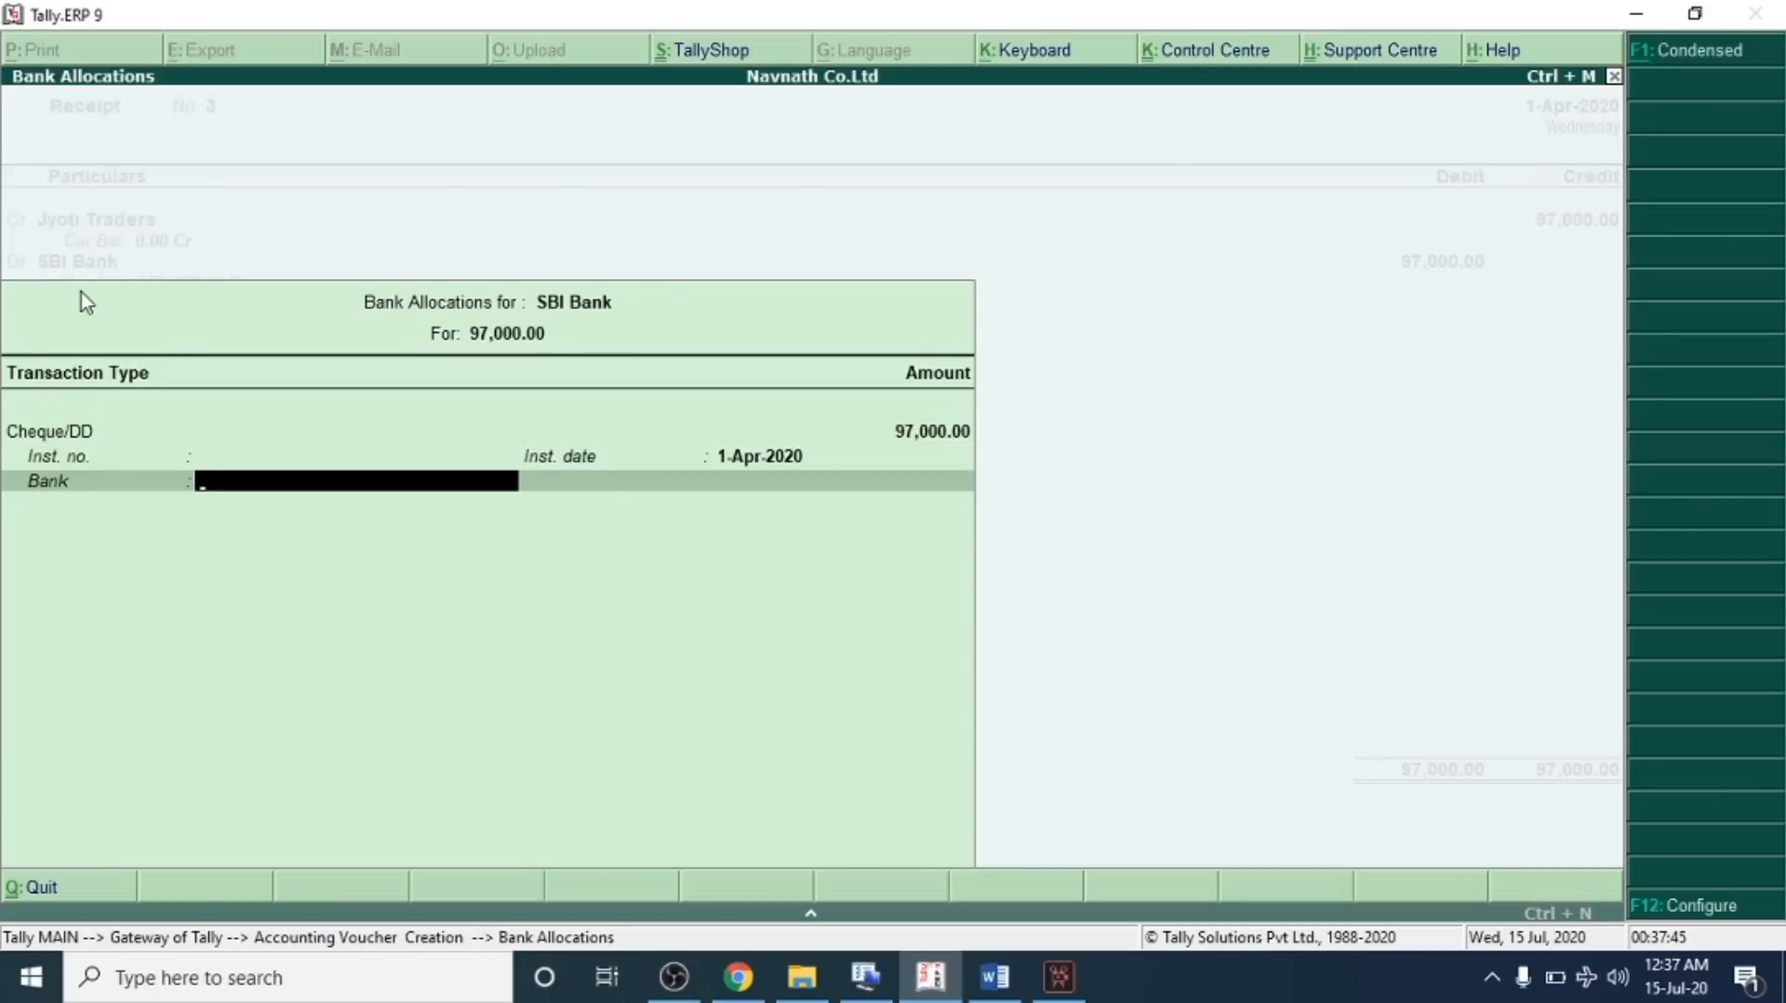
pyautogui.press('BackSpace')
pyautogui.press('BackSpace')
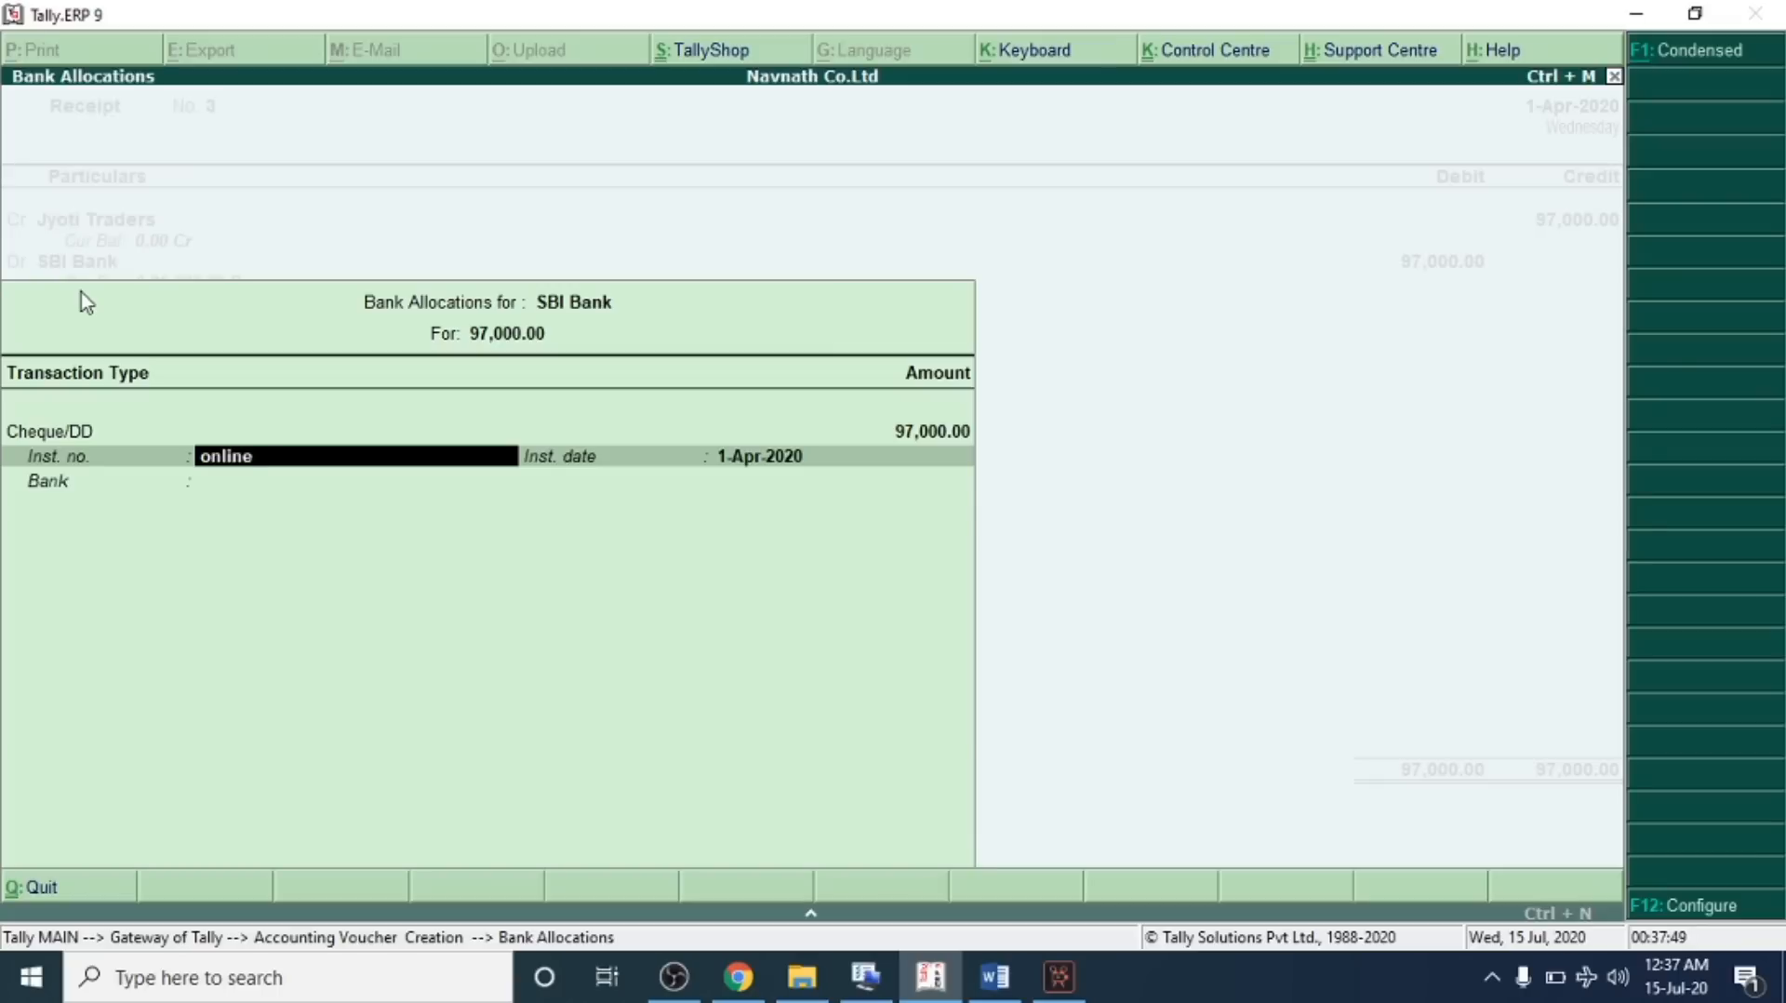
pyautogui.press('Return')
pyautogui.press('Return')
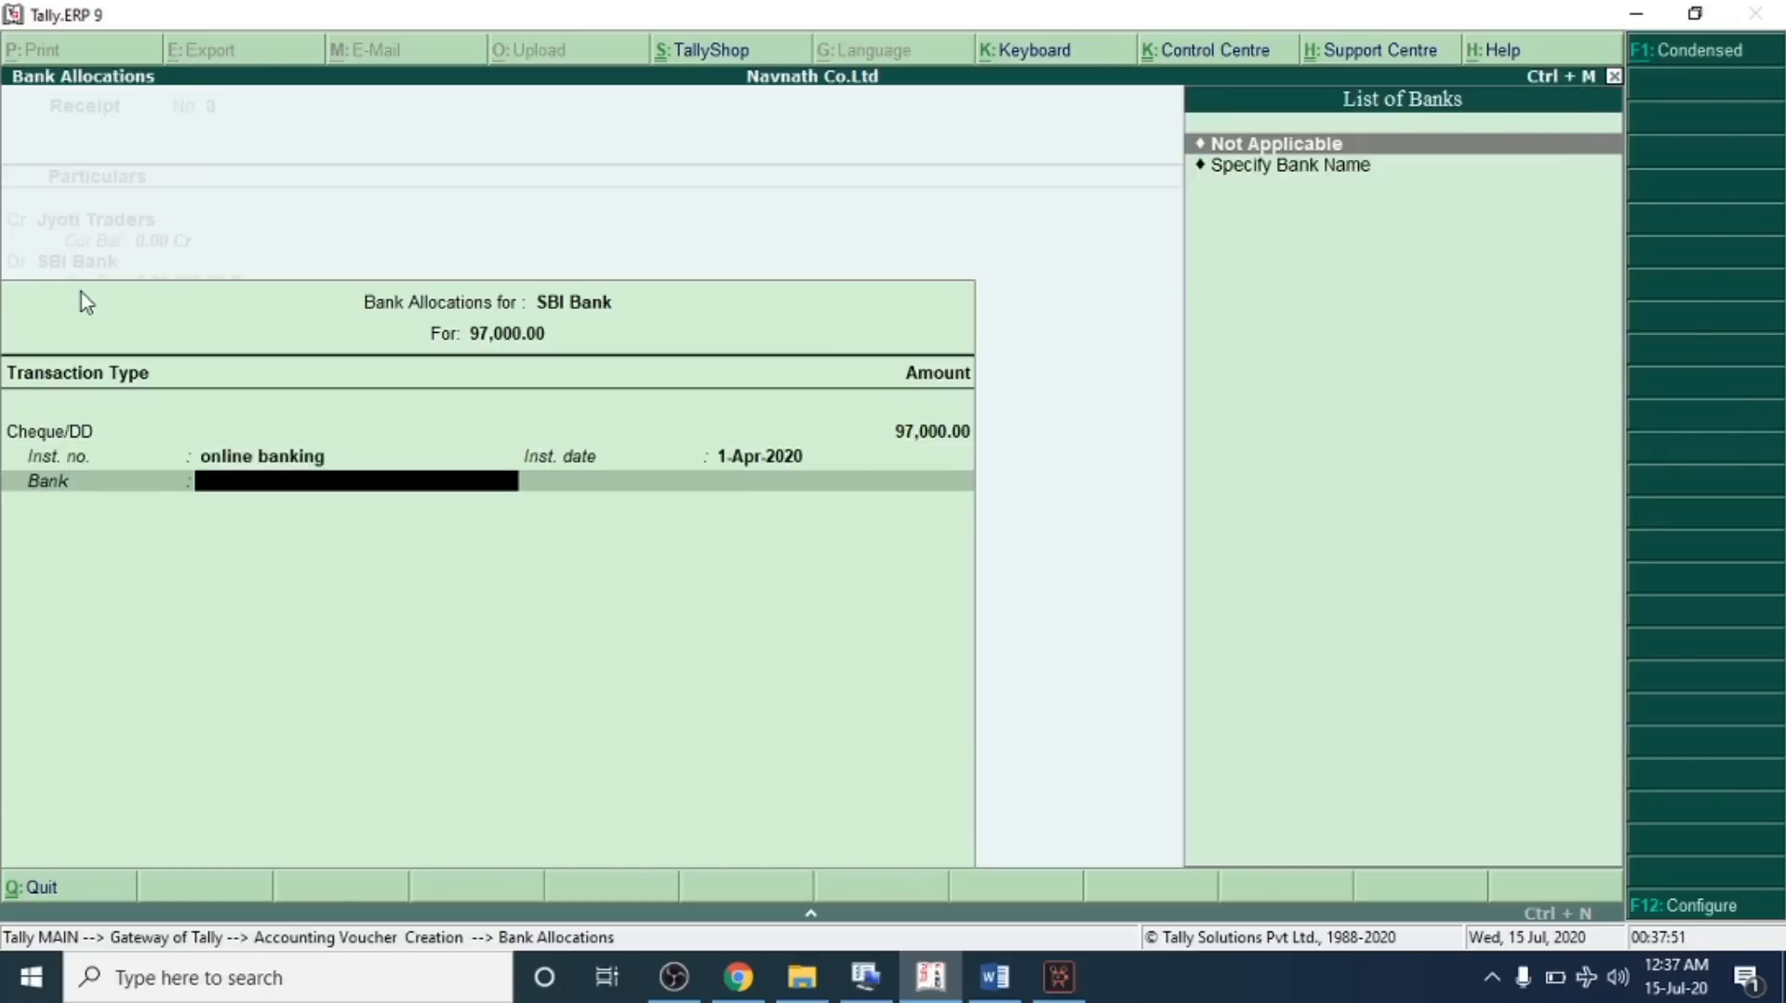
pyautogui.press('Return')
pyautogui.press('Return')
pyautogui.press('Return')
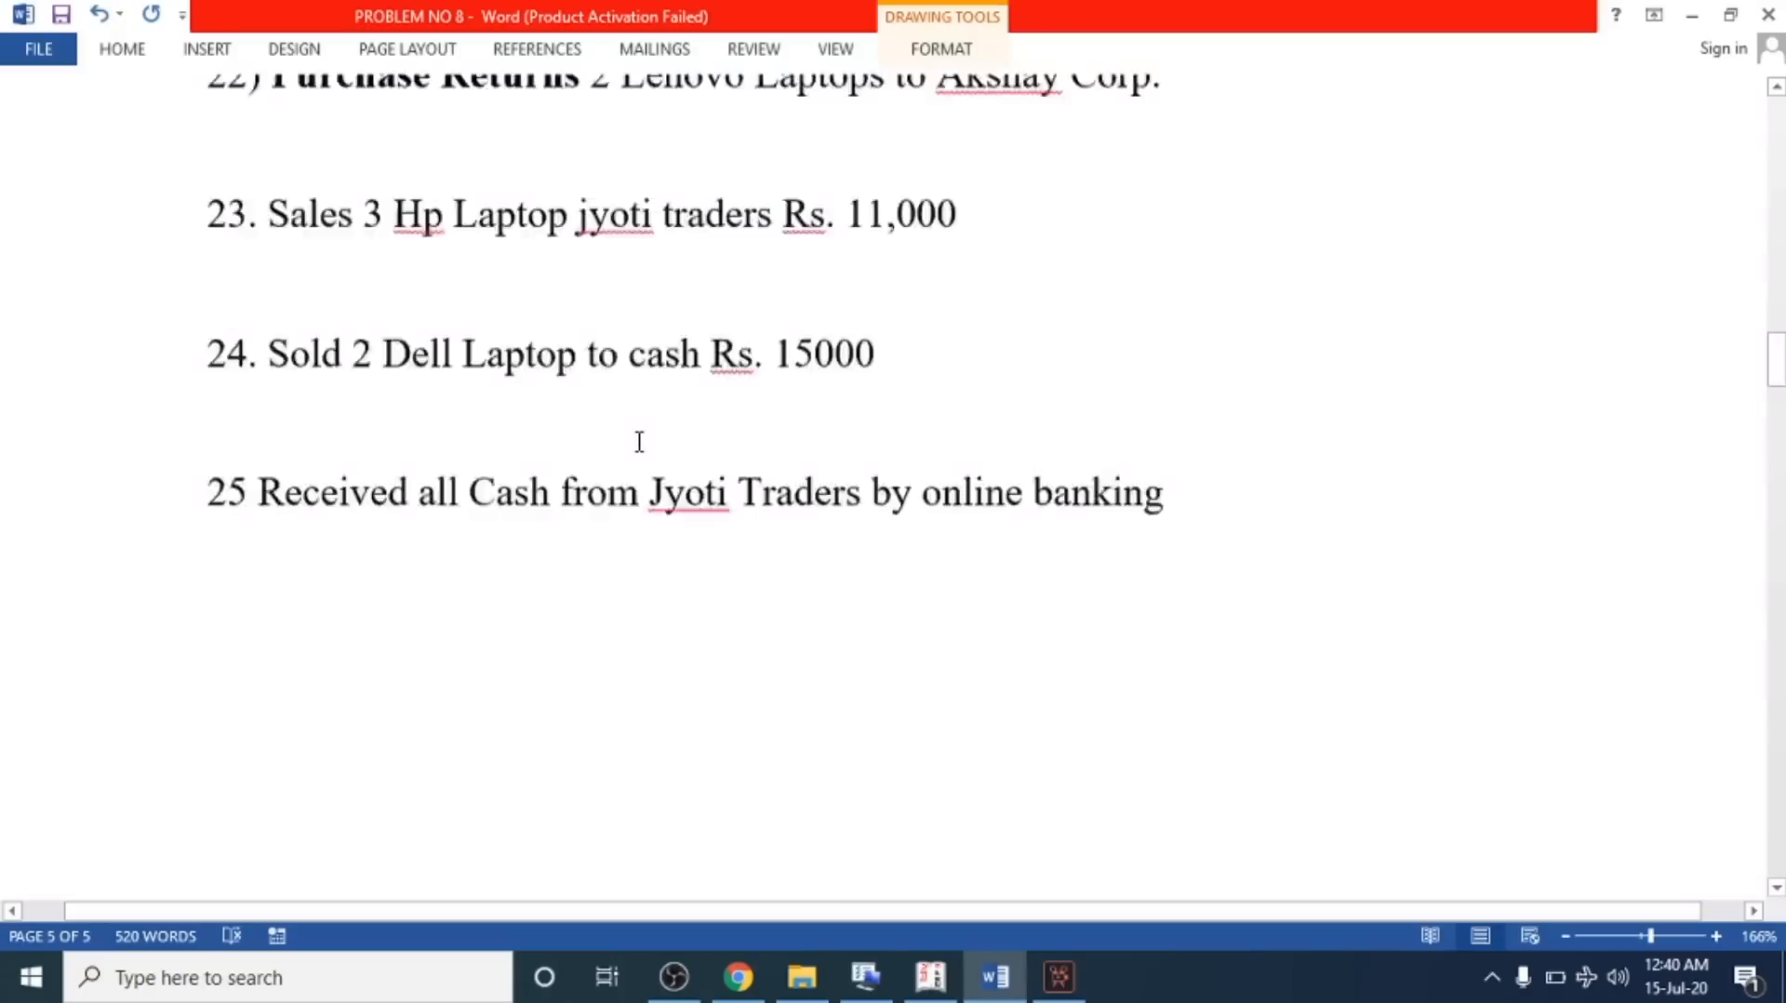
# Scroll the problem sheet down to the answer key with the expected final balances
pyautogui.scroll(3, 640, 442)
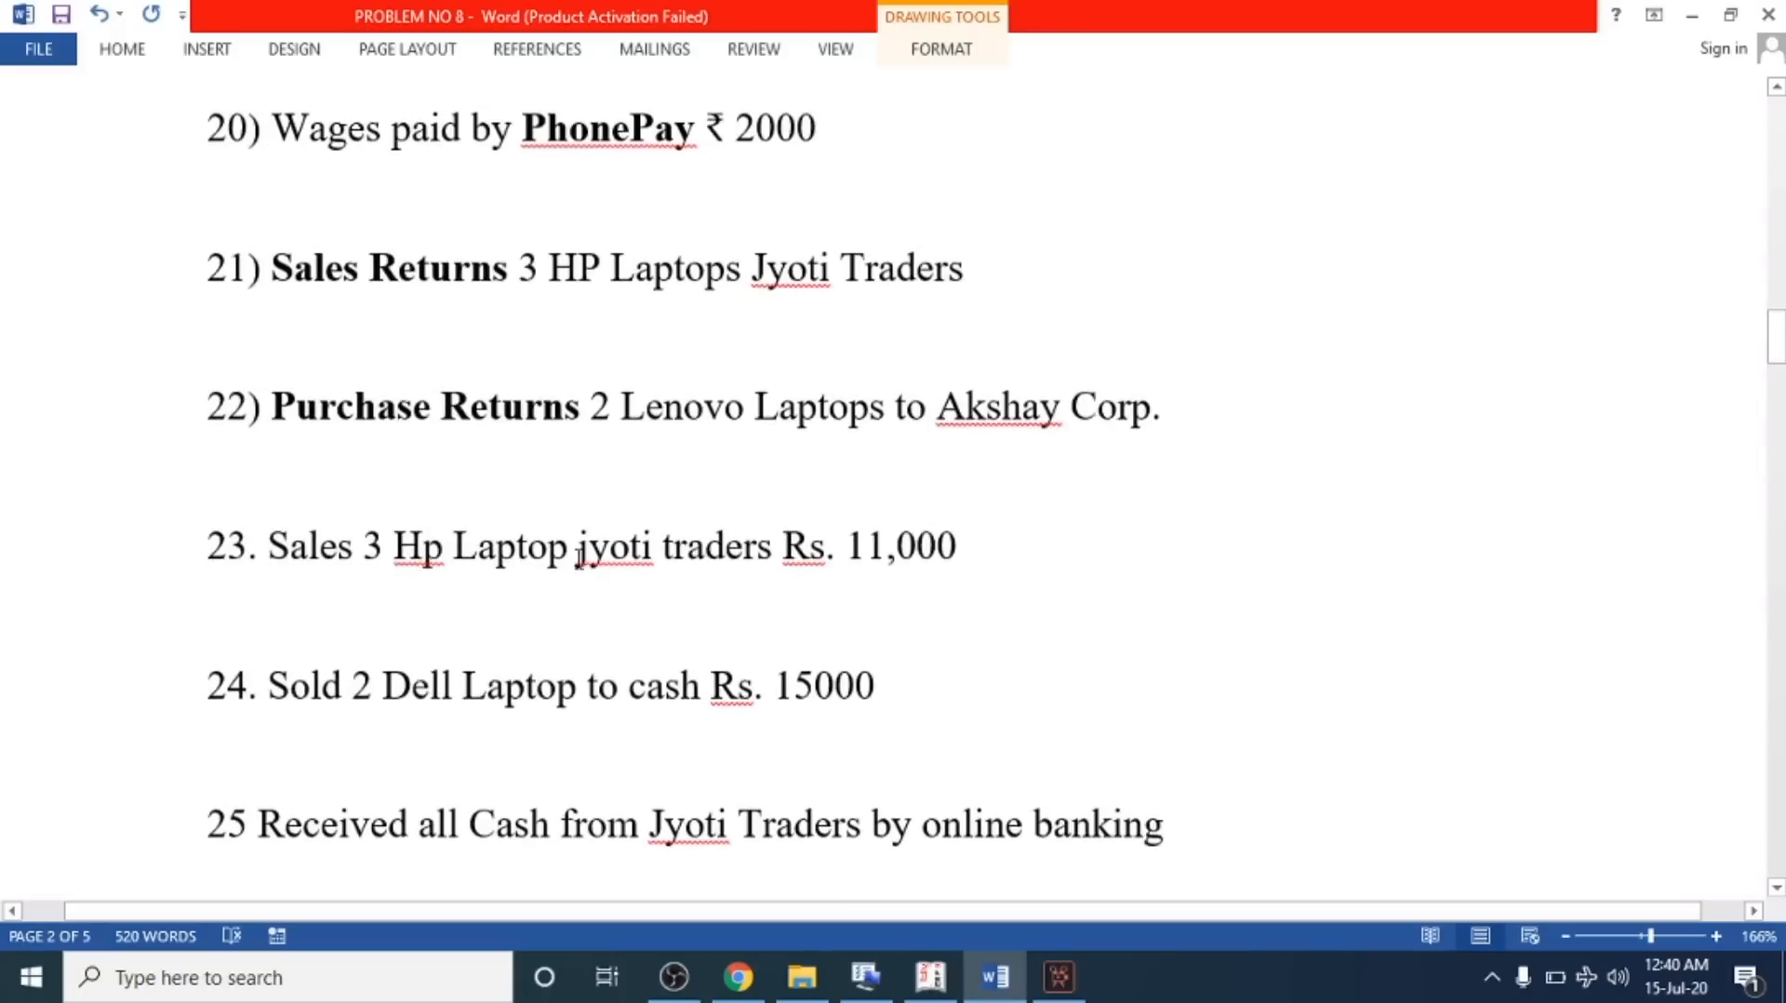
pyautogui.scroll(-2, 590, 542)
pyautogui.moveTo(267, 633); pyautogui.dragTo(1196, 645)
pyautogui.scroll(2, 821, 645)
pyautogui.scroll(15, 821, 645)
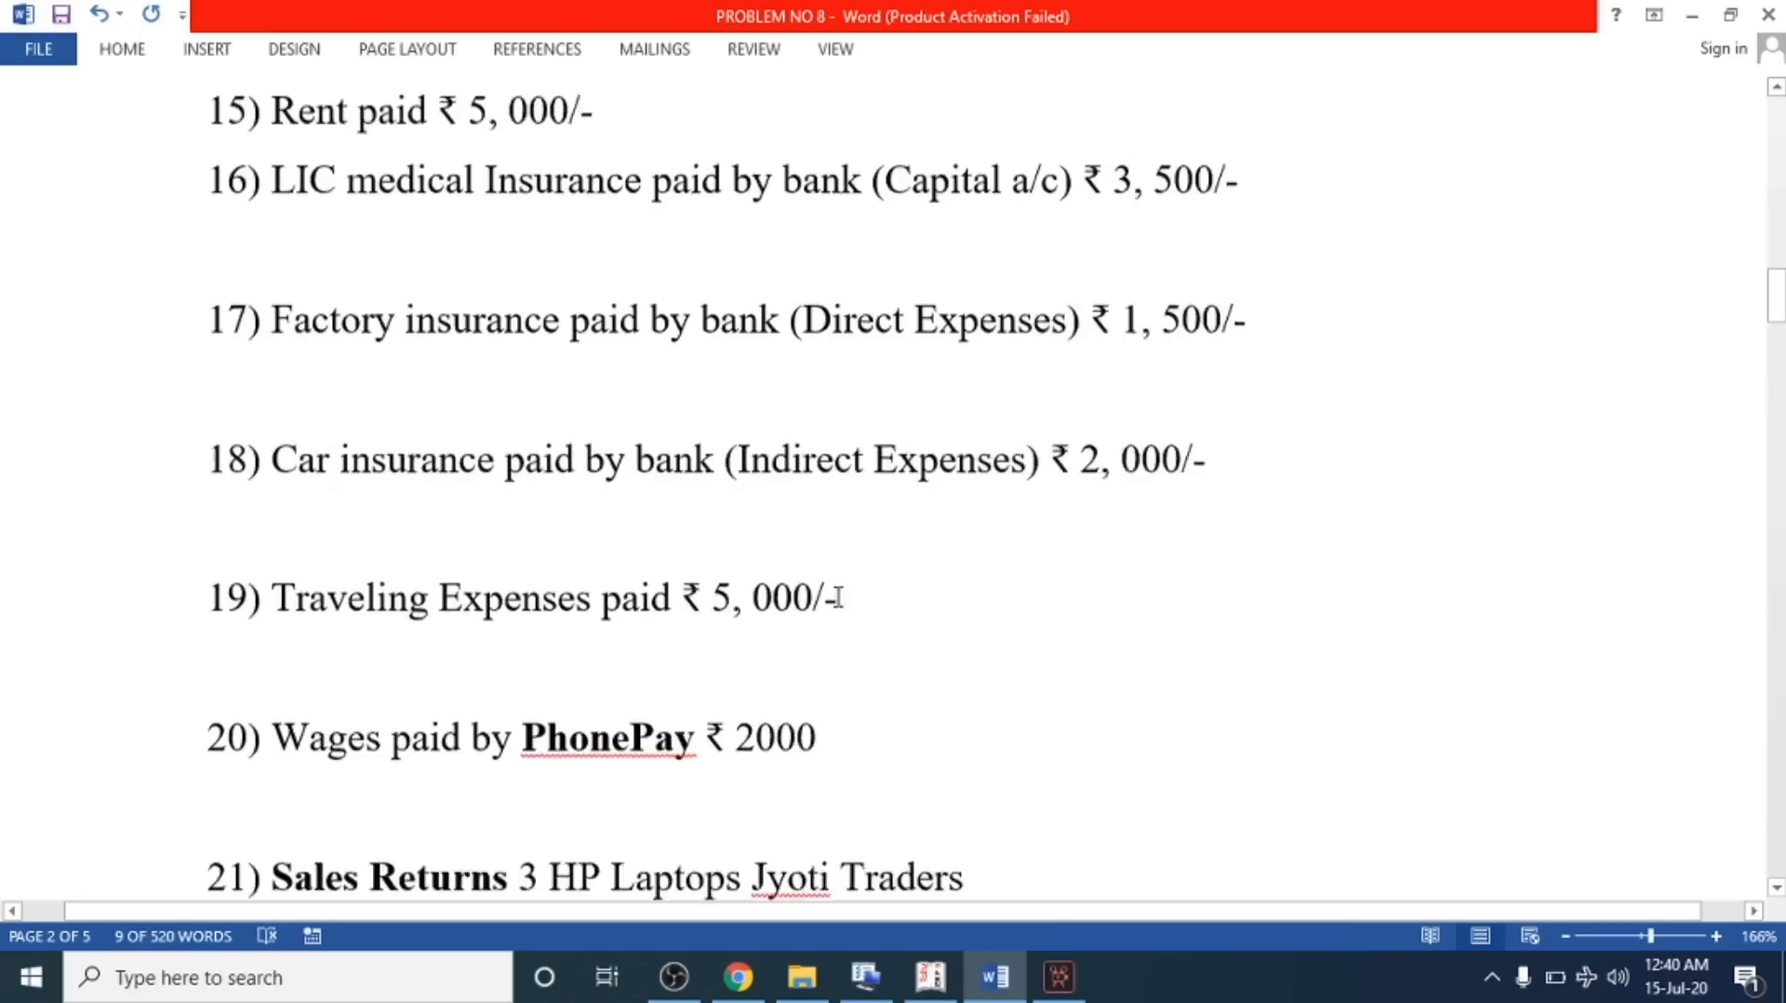
pyautogui.scroll(3, 860, 559)
pyautogui.moveTo(1776, 153)
pyautogui.mouseDown()
pyautogui.moveTo(1774, 789)
pyautogui.moveTo(1775, 752)
pyautogui.mouseUp()
pyautogui.click(649, 540)
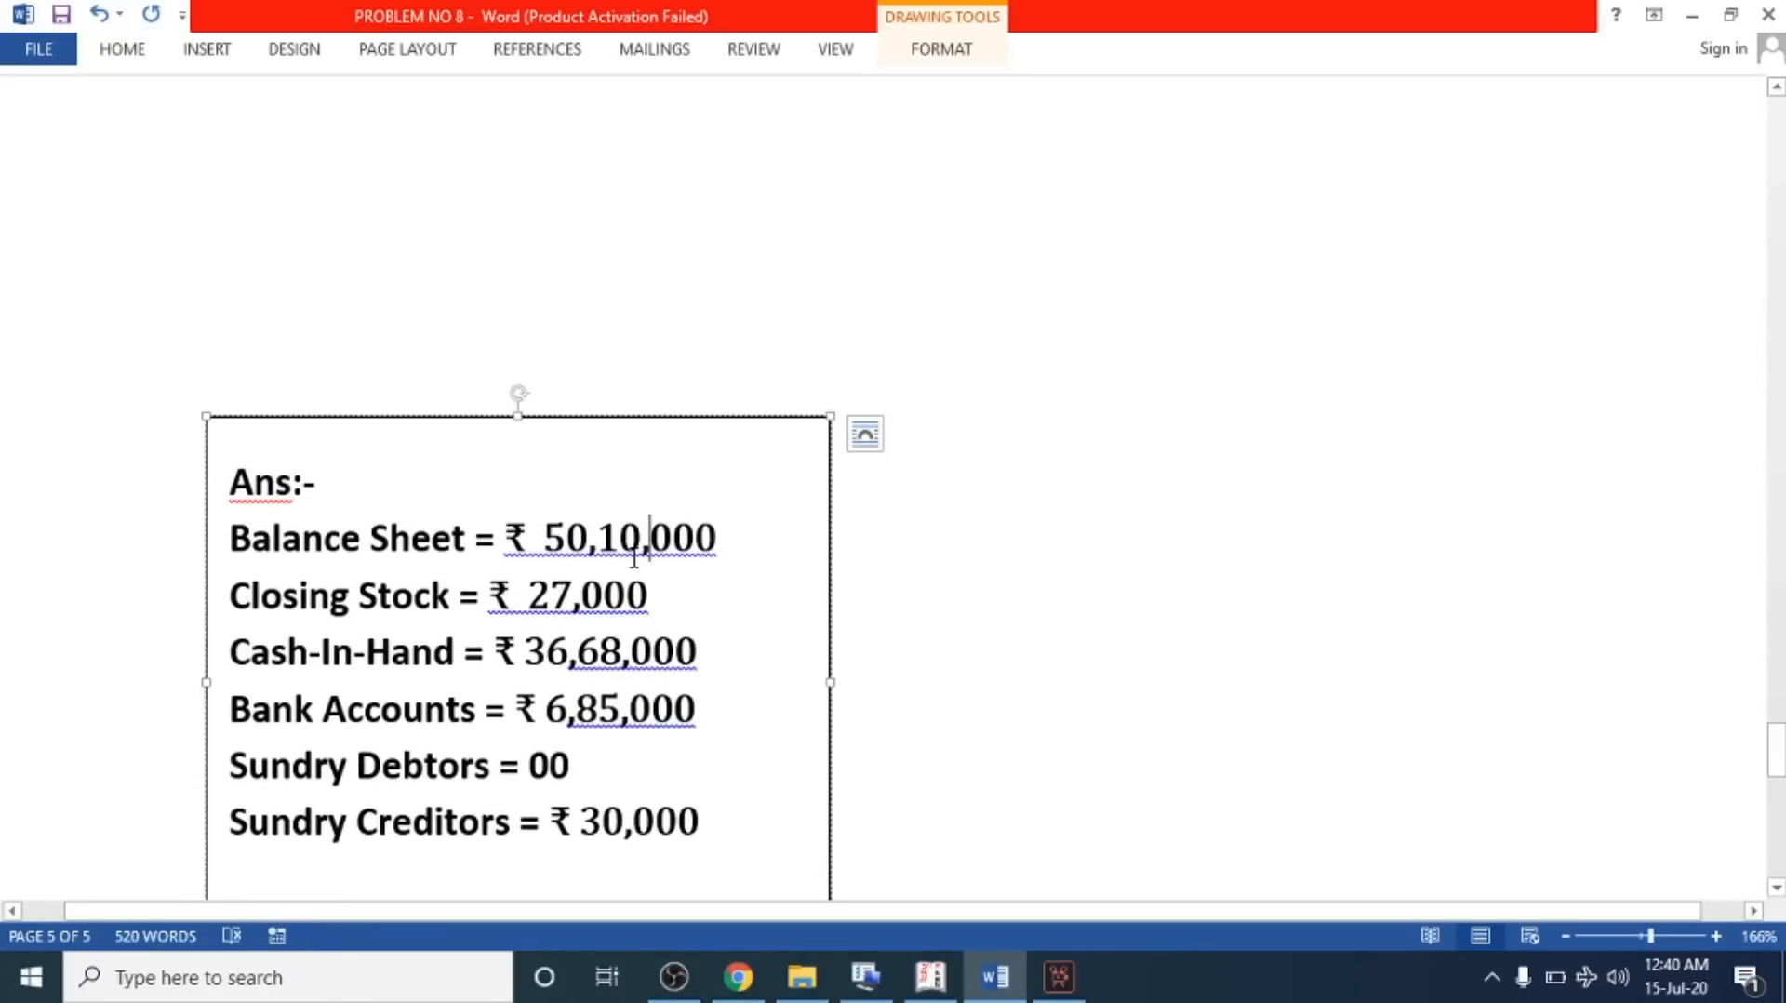
# Open the Balance Sheet and switch it to the detailed view
pyautogui.click(931, 976)
pyautogui.click(1215, 527)
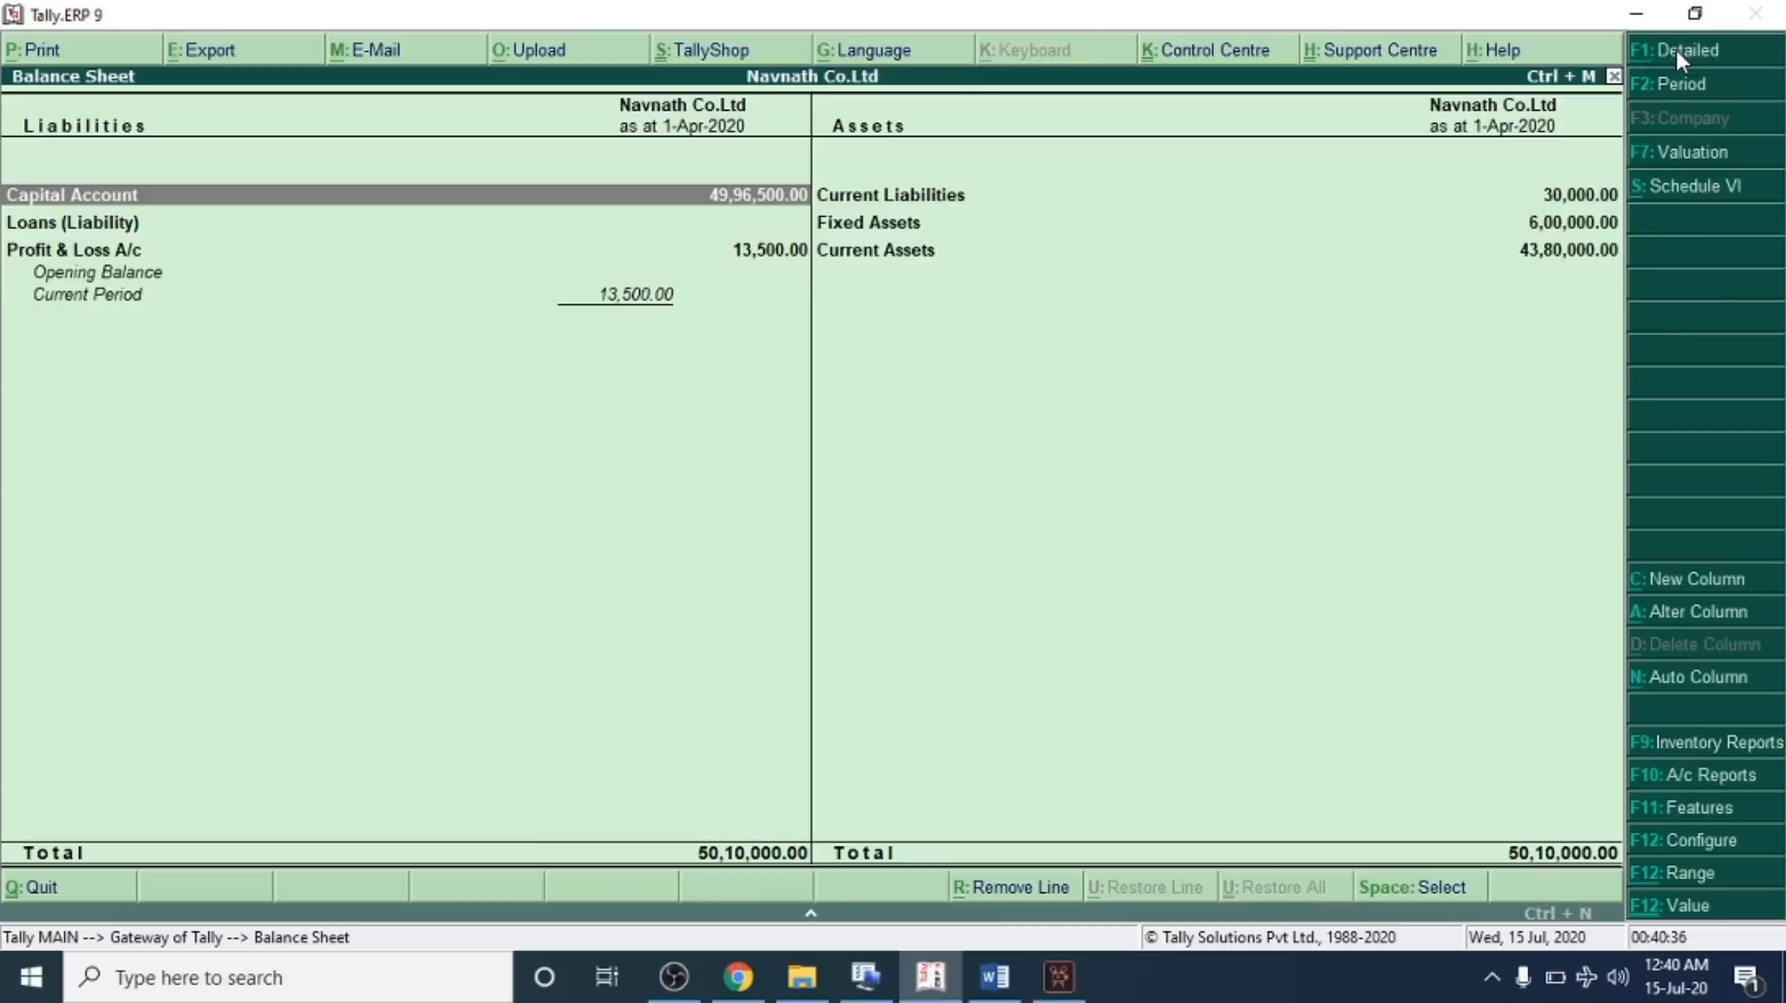
pyautogui.click(1679, 50)
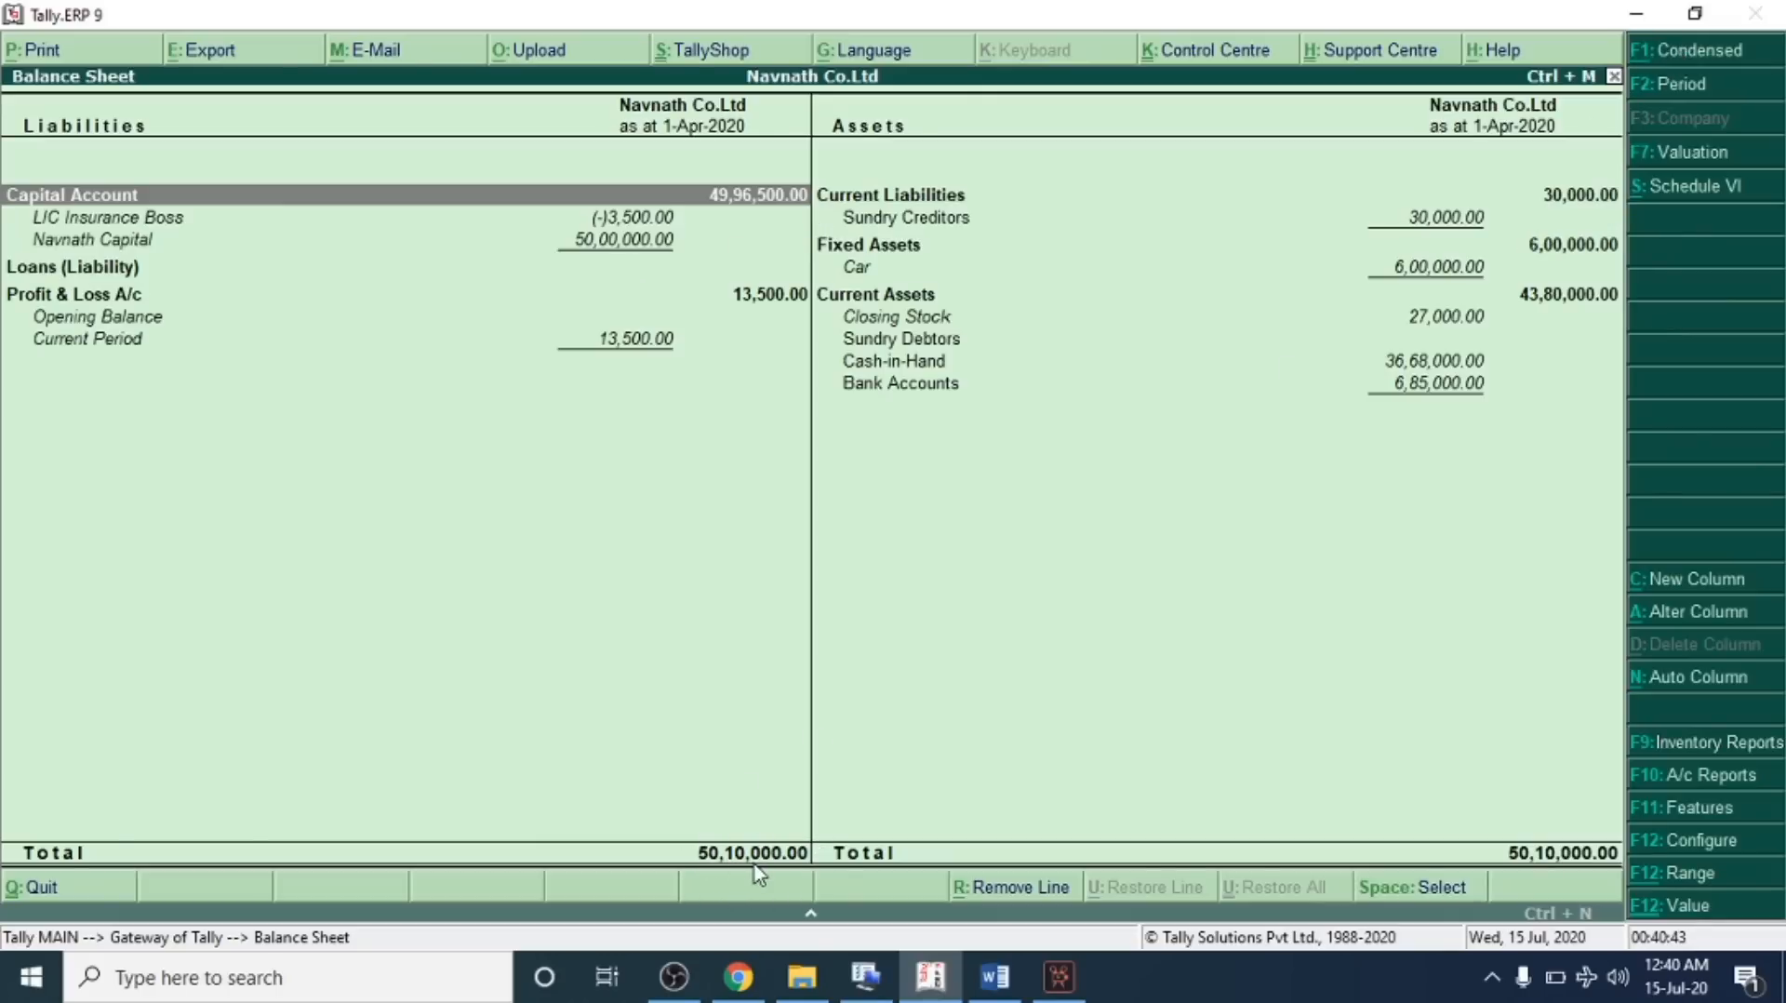
# Compare the balance sheet total and closing stock figures against the answer key
pyautogui.hotkey('alt', 'Tab')
pyautogui.moveTo(547, 538); pyautogui.dragTo(698, 563)
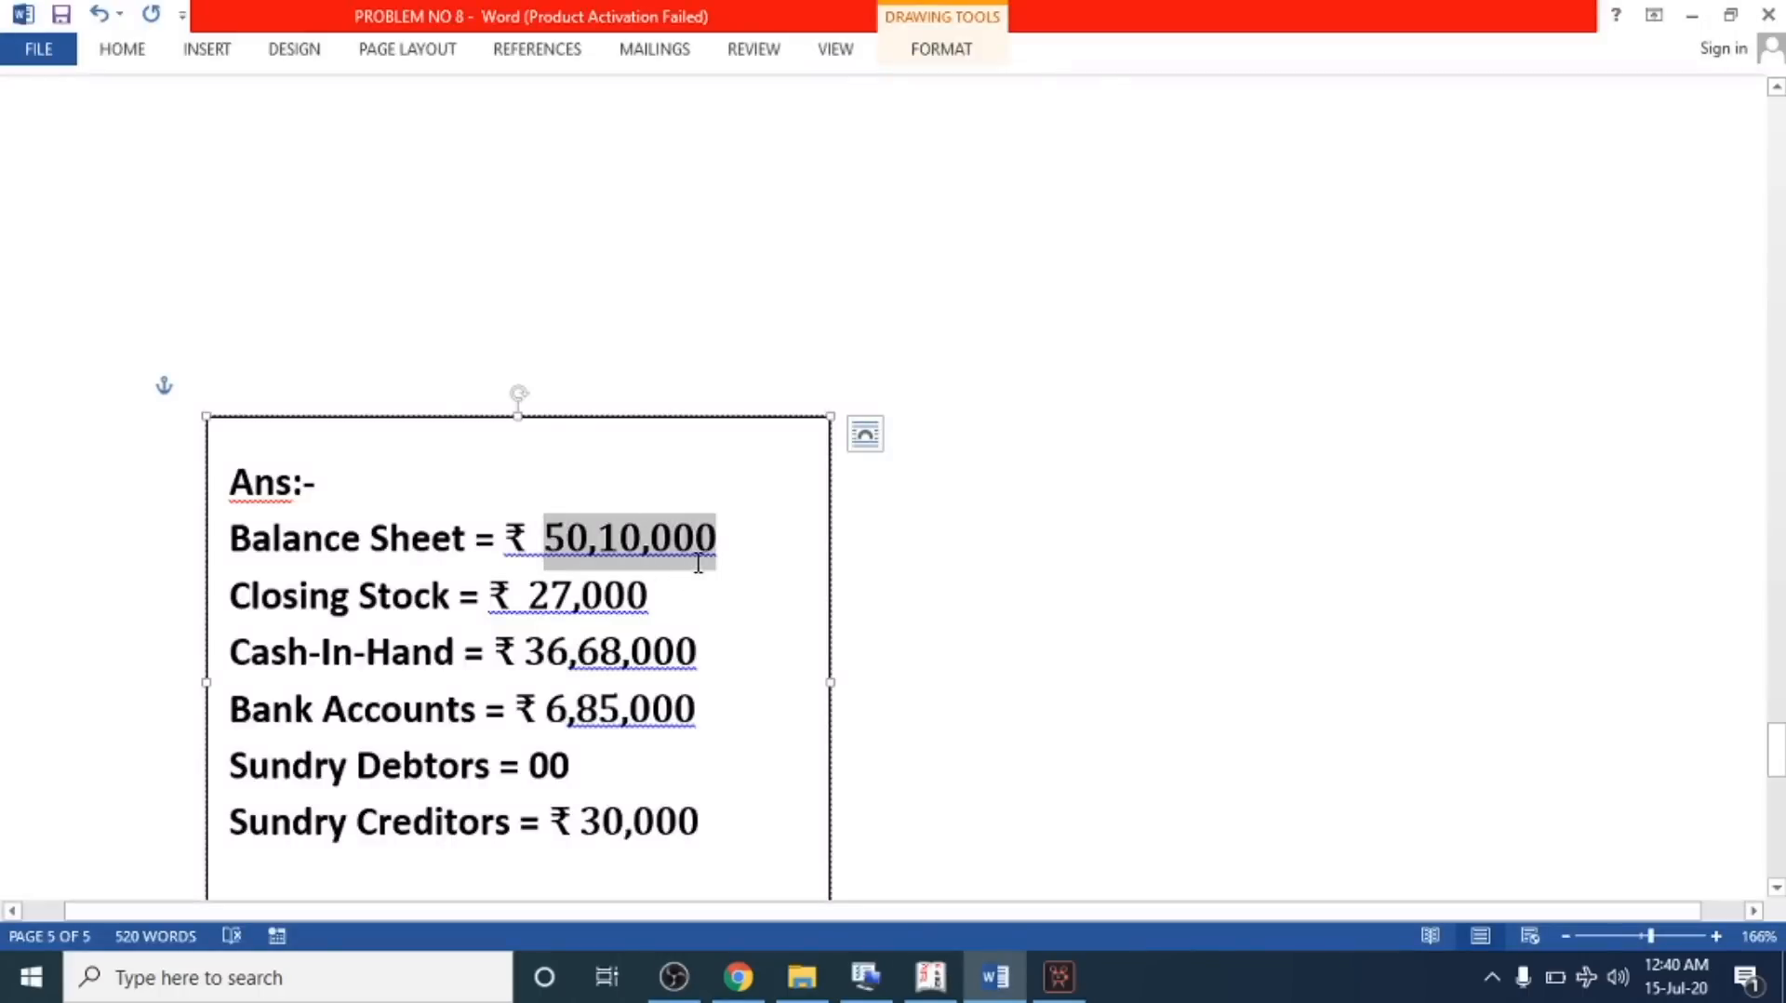
pyautogui.click(689, 586)
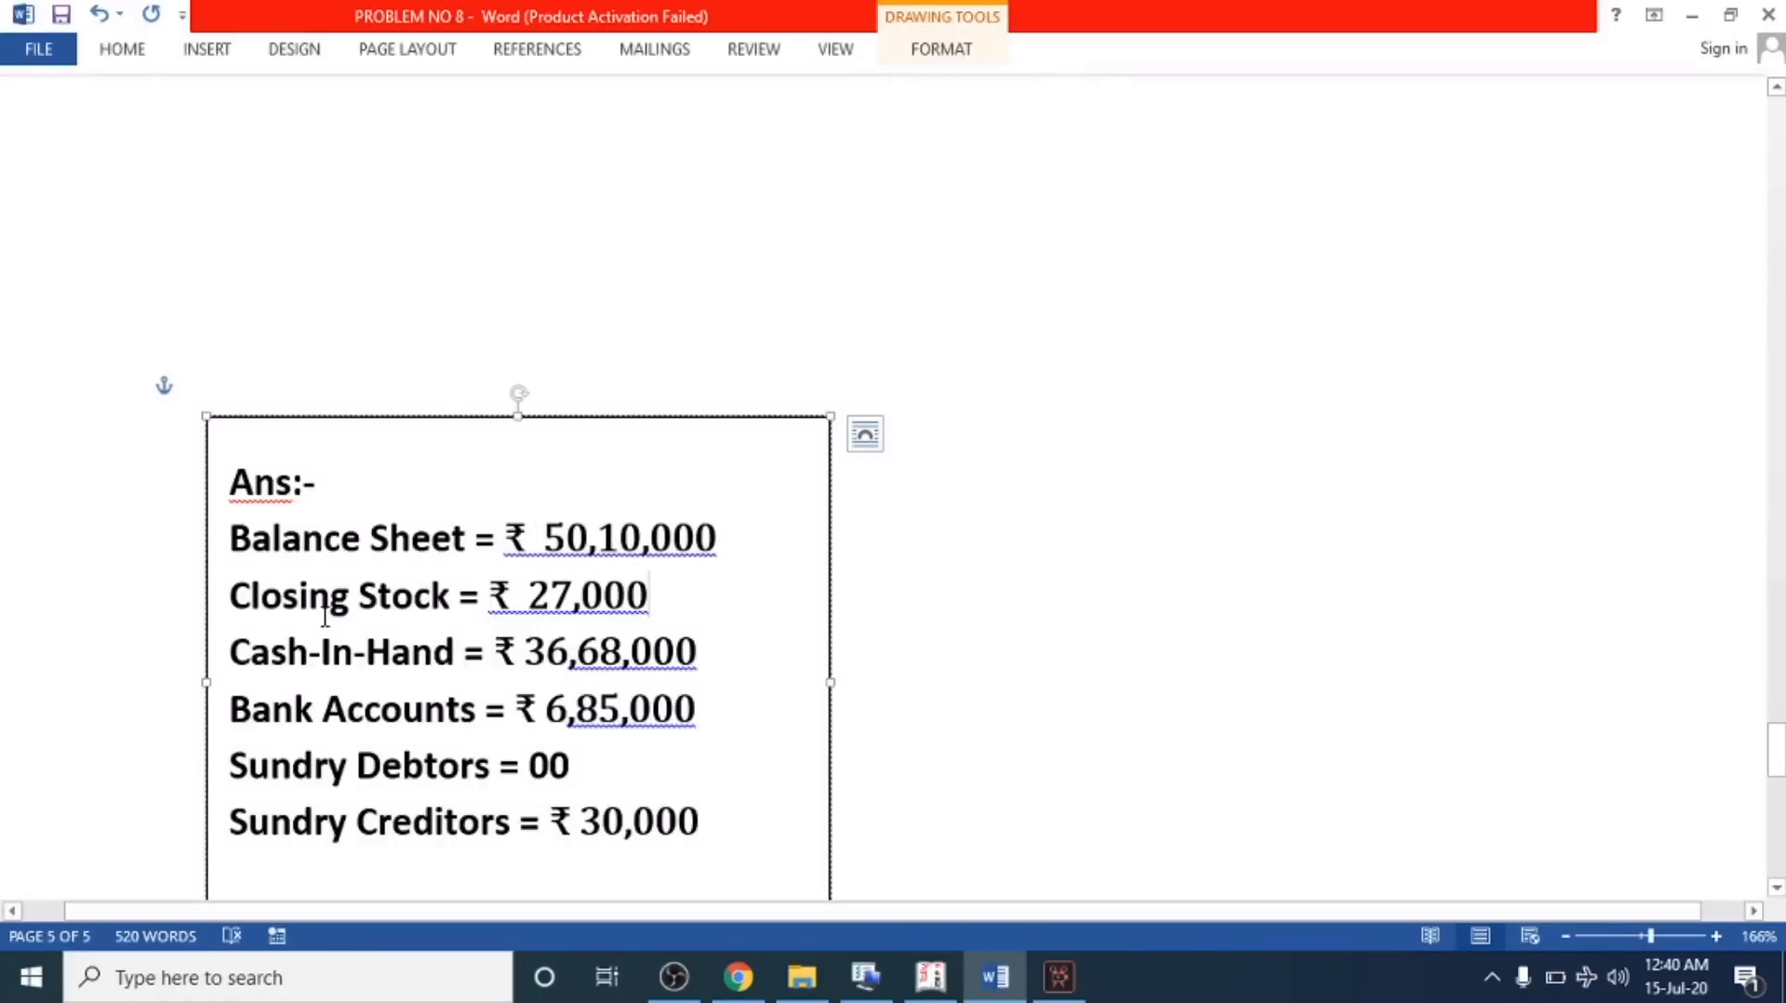
pyautogui.moveTo(530, 603); pyautogui.dragTo(655, 603)
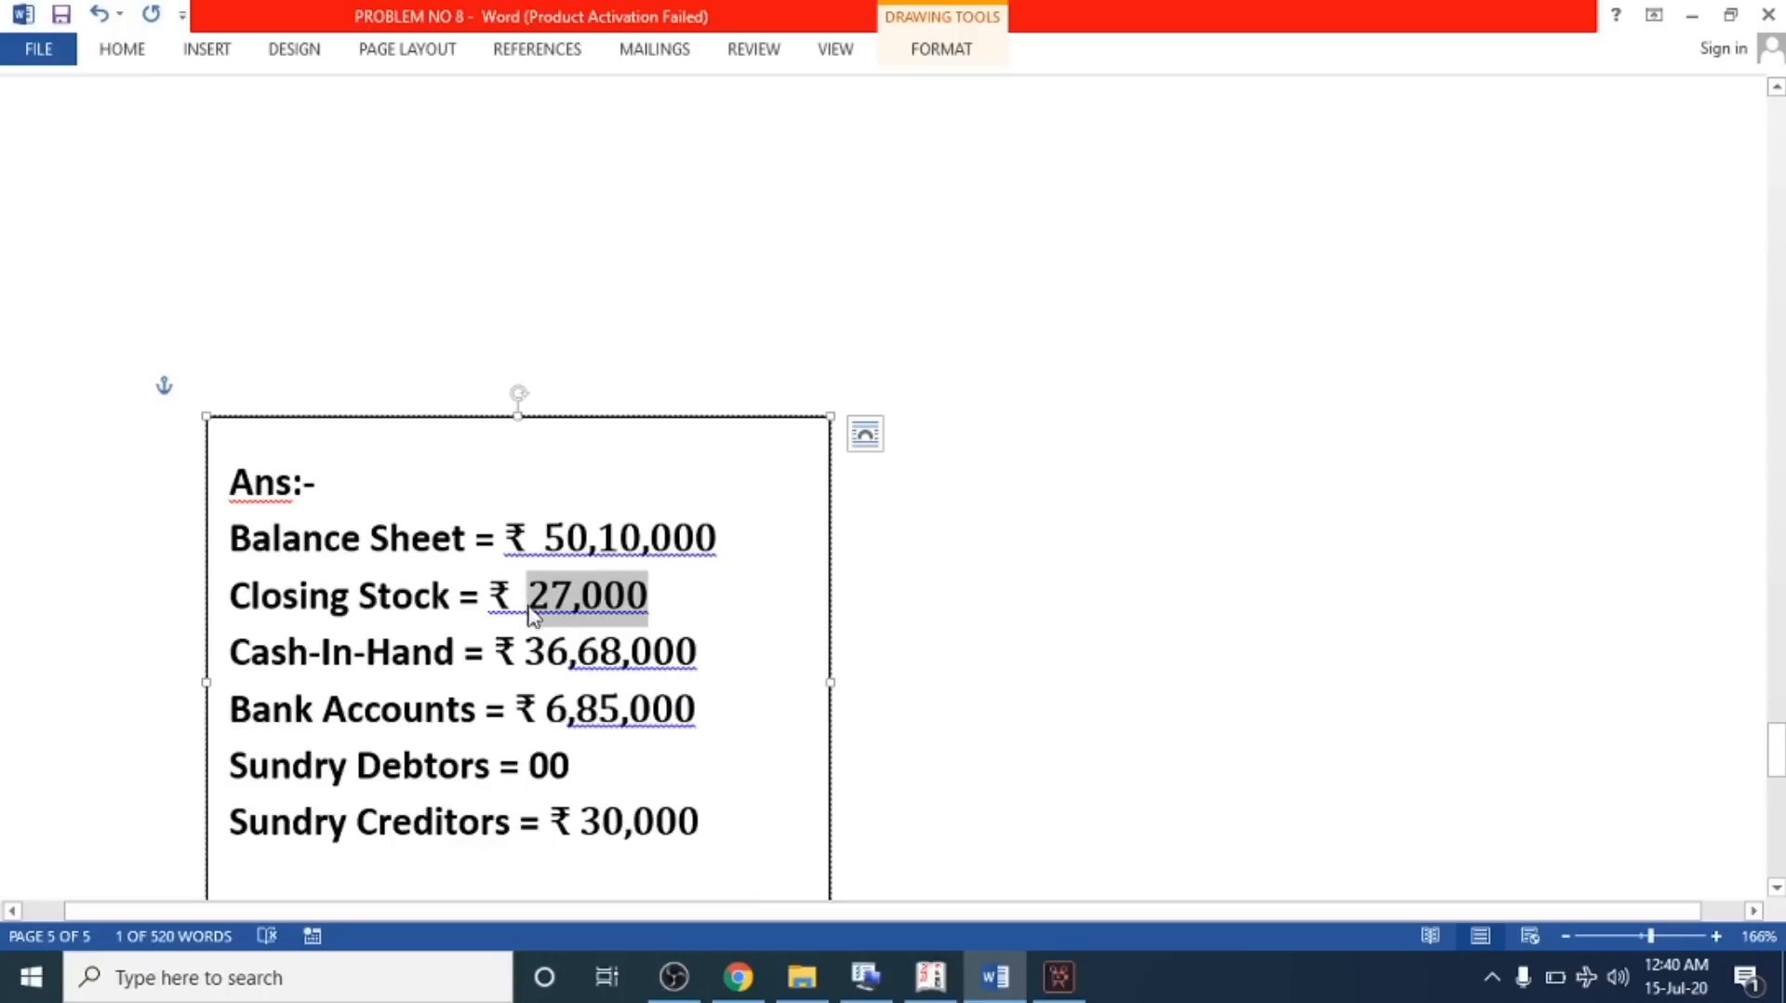
pyautogui.hotkey('alt', 'Tab')
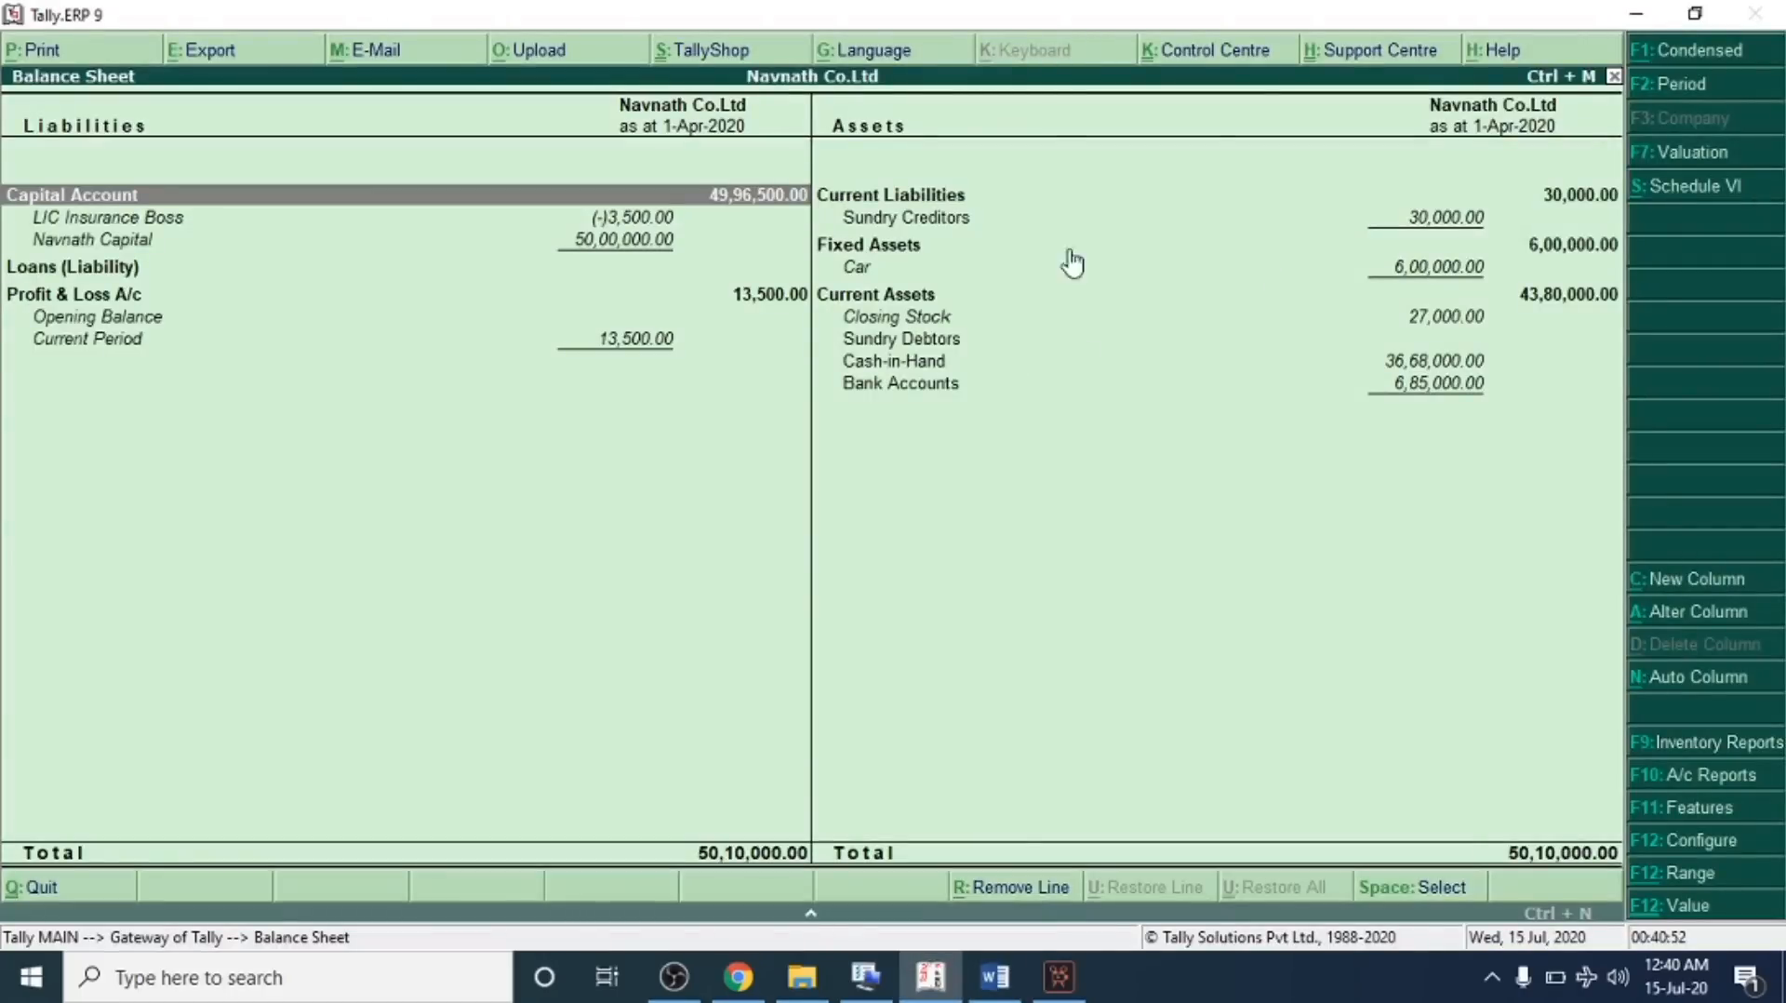
# Drill into Closing Stock to view the stock summary item-wise in detail
pyautogui.click(909, 324)
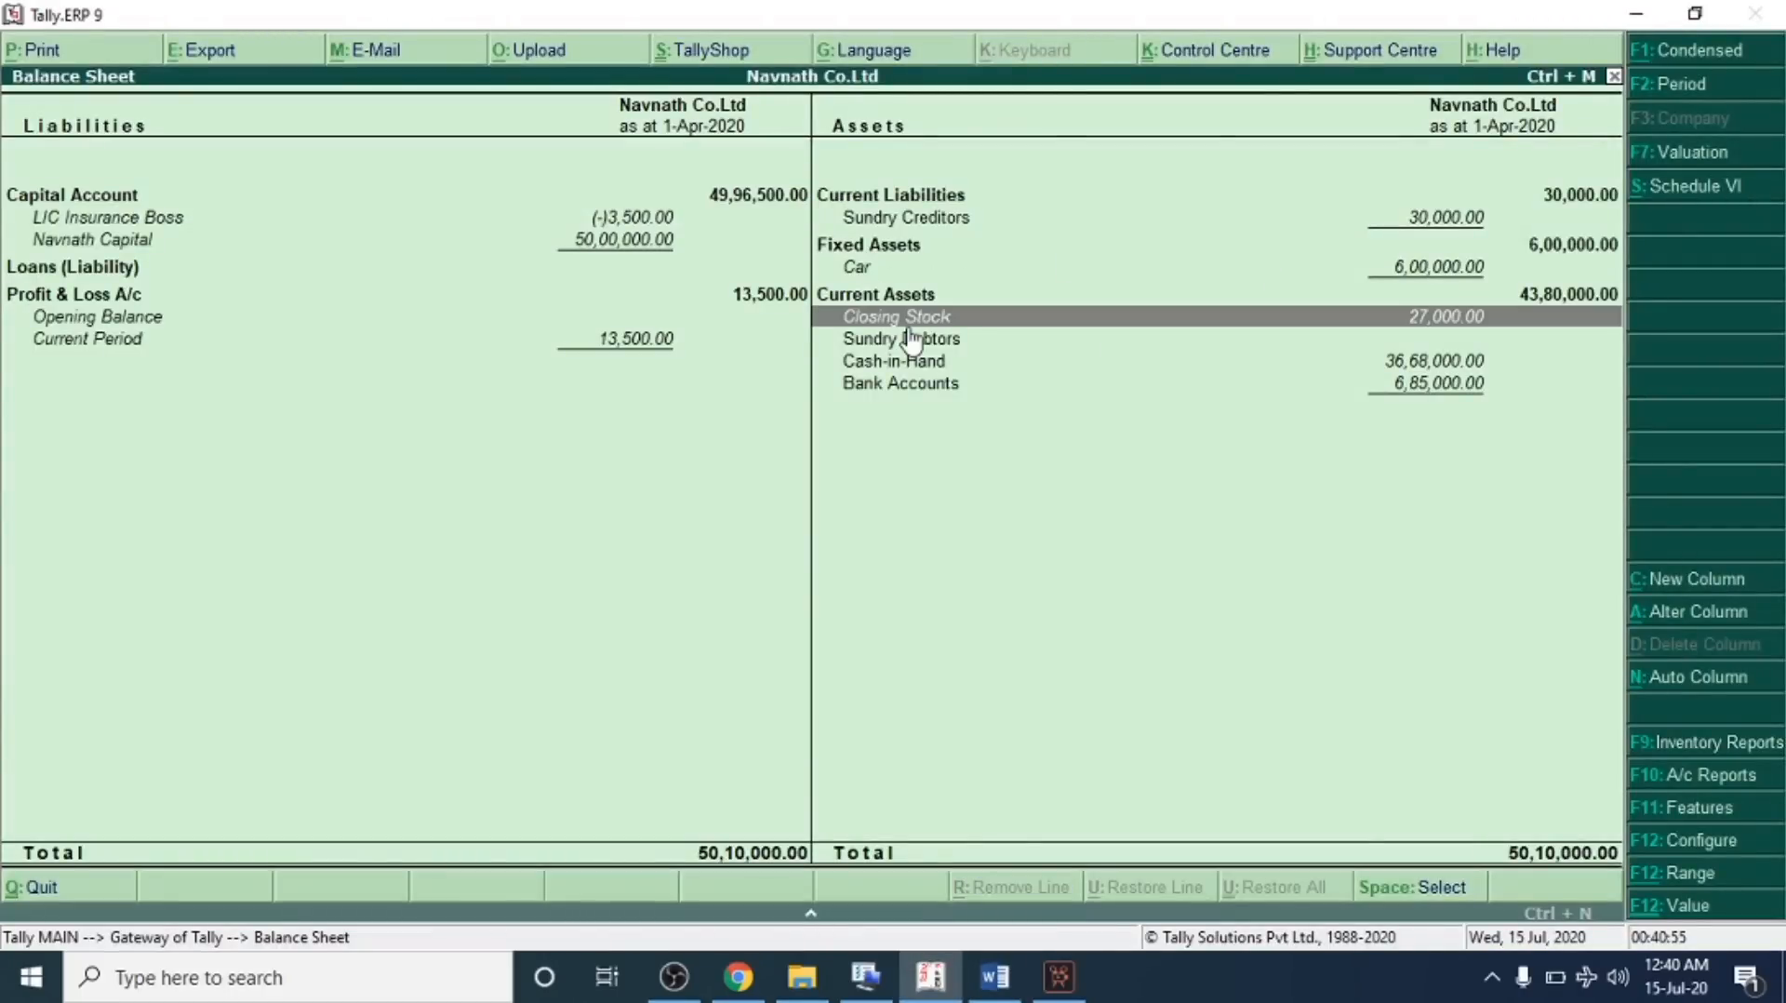
pyautogui.click(909, 325)
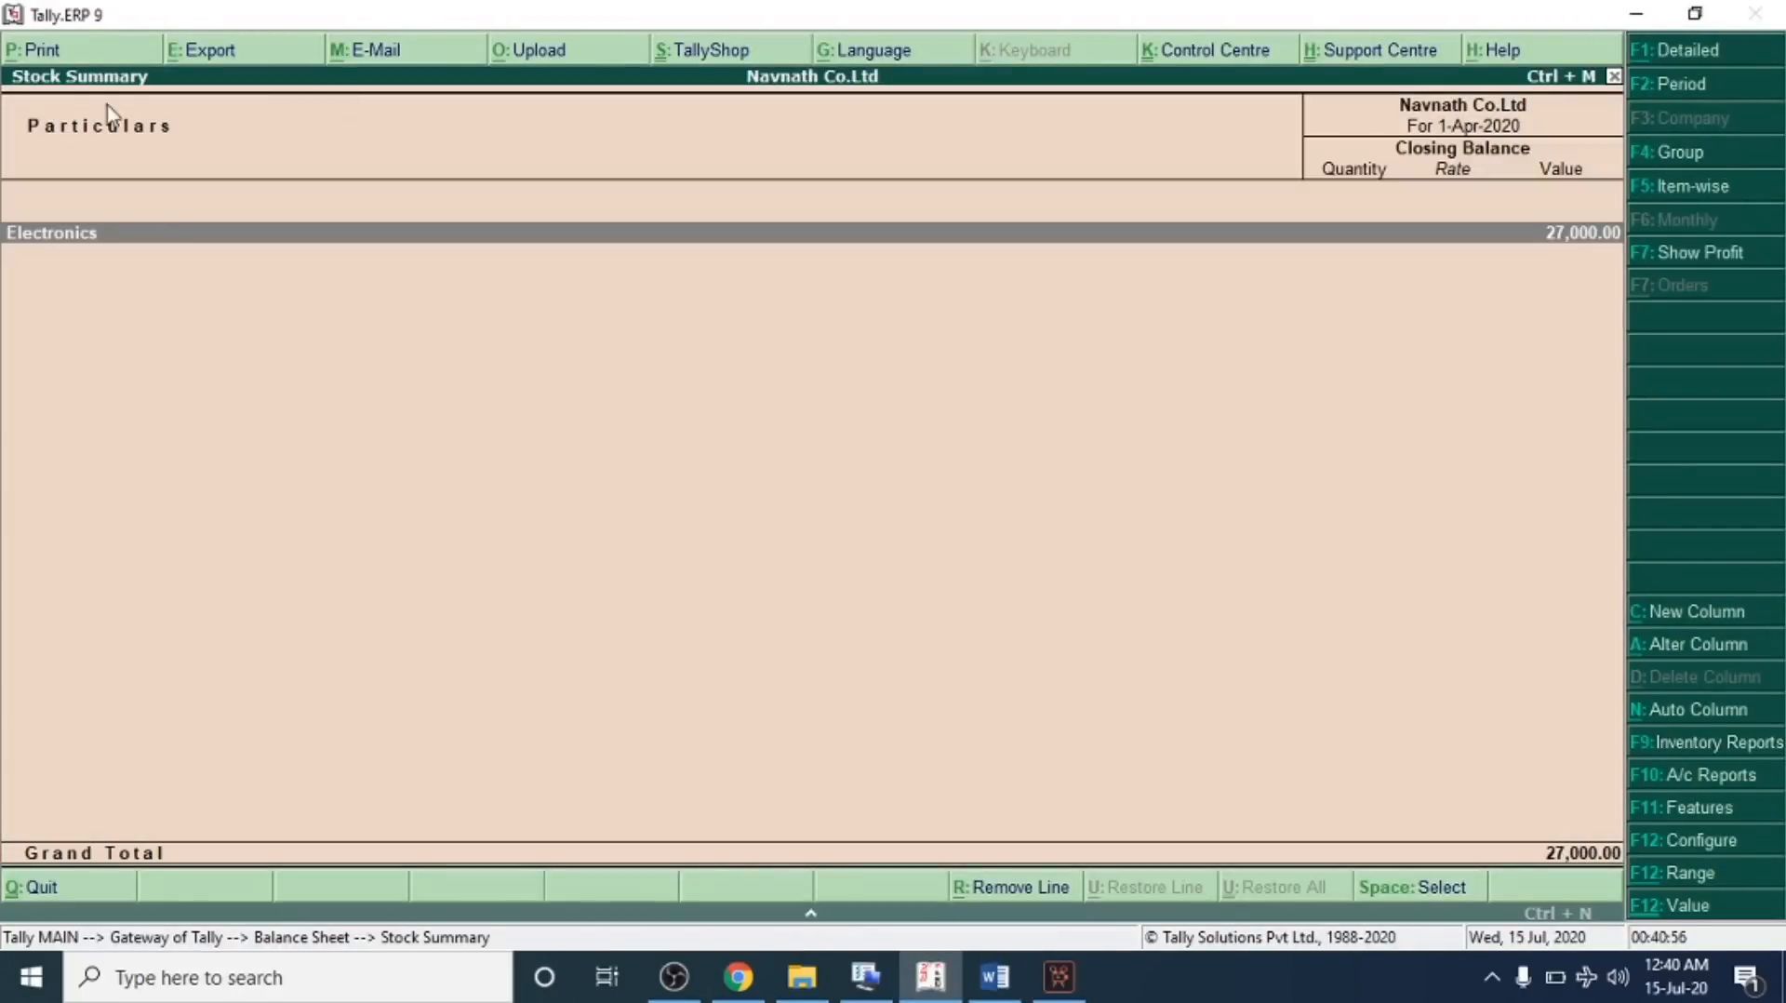
pyautogui.click(1672, 49)
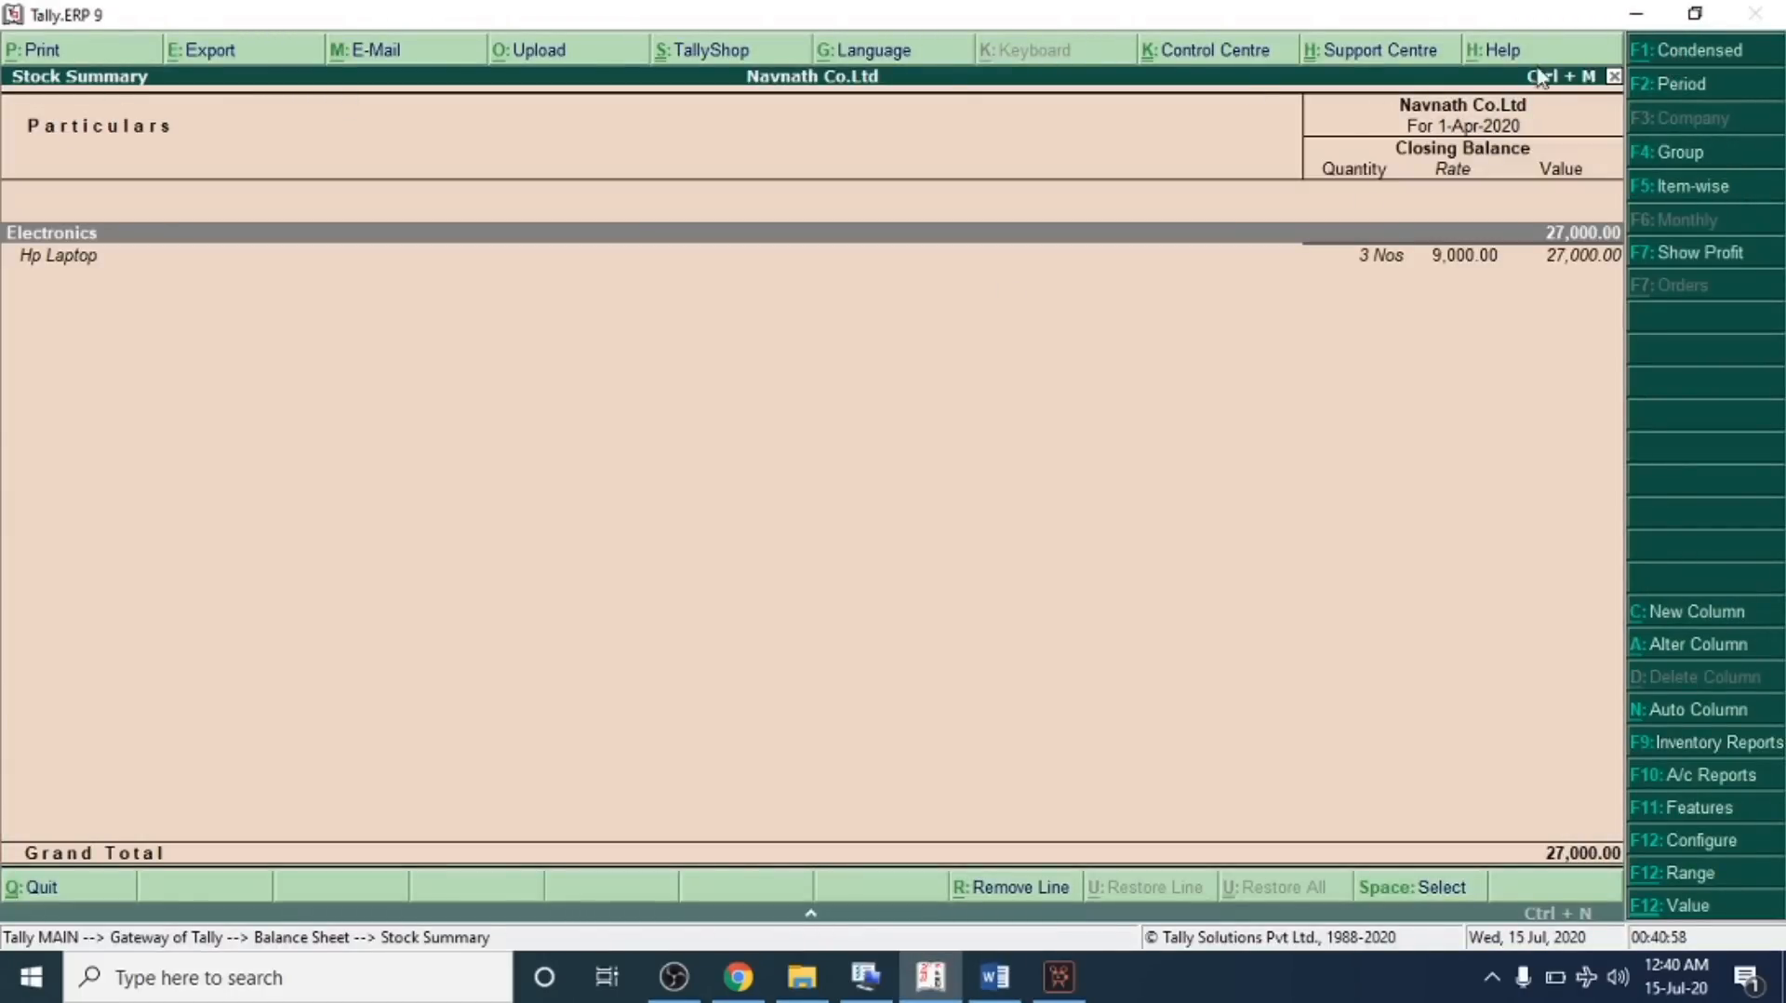
pyautogui.click(75, 256)
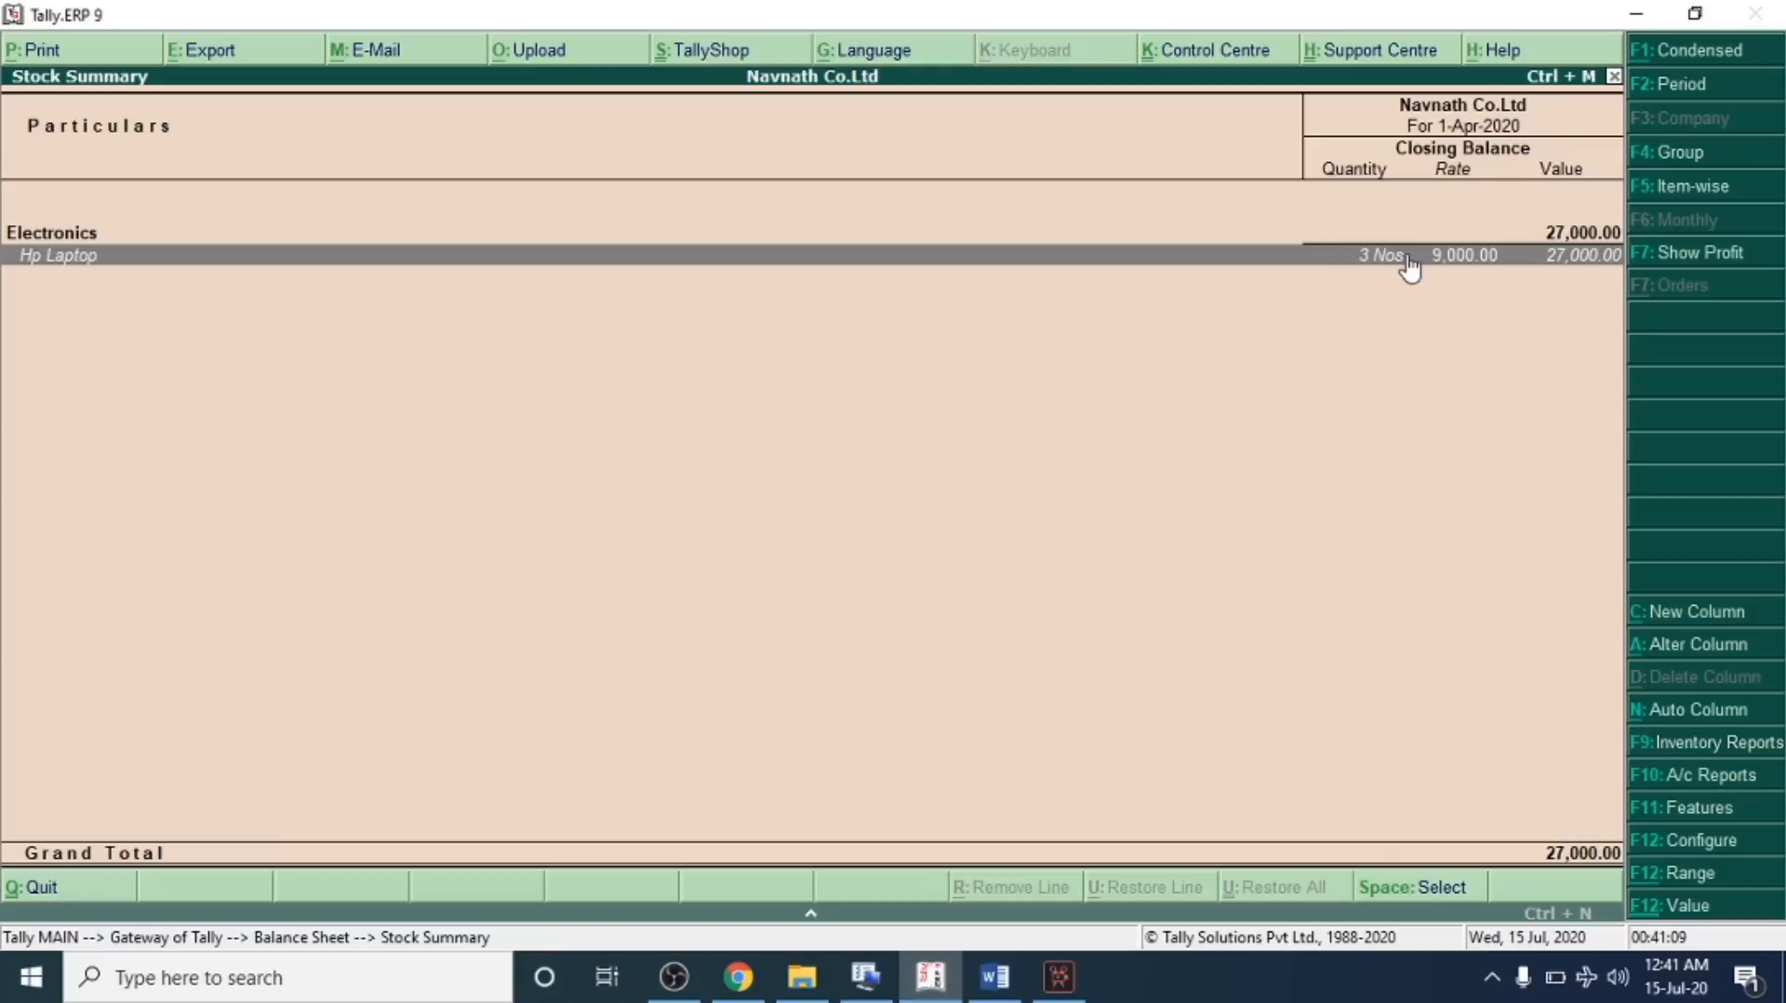
pyautogui.press('Escape')
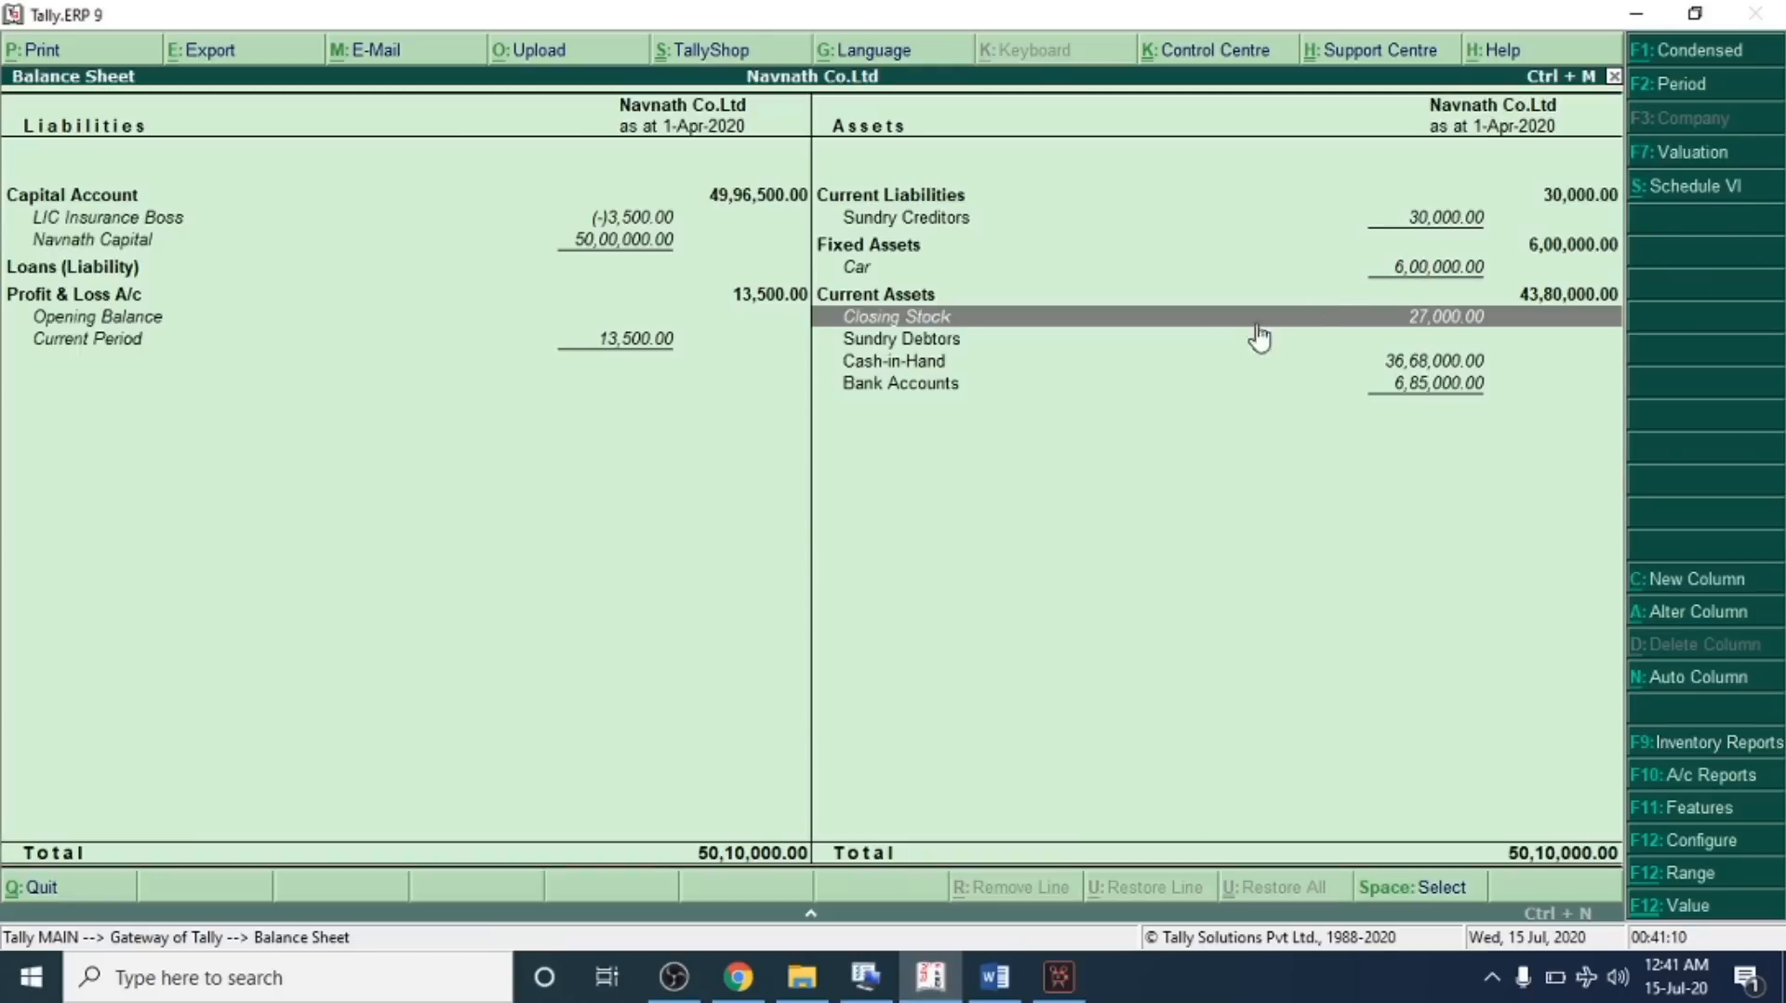
# Compare the cash-in-hand and bank account figures against the answer key
pyautogui.hotkey('alt', 'Tab')
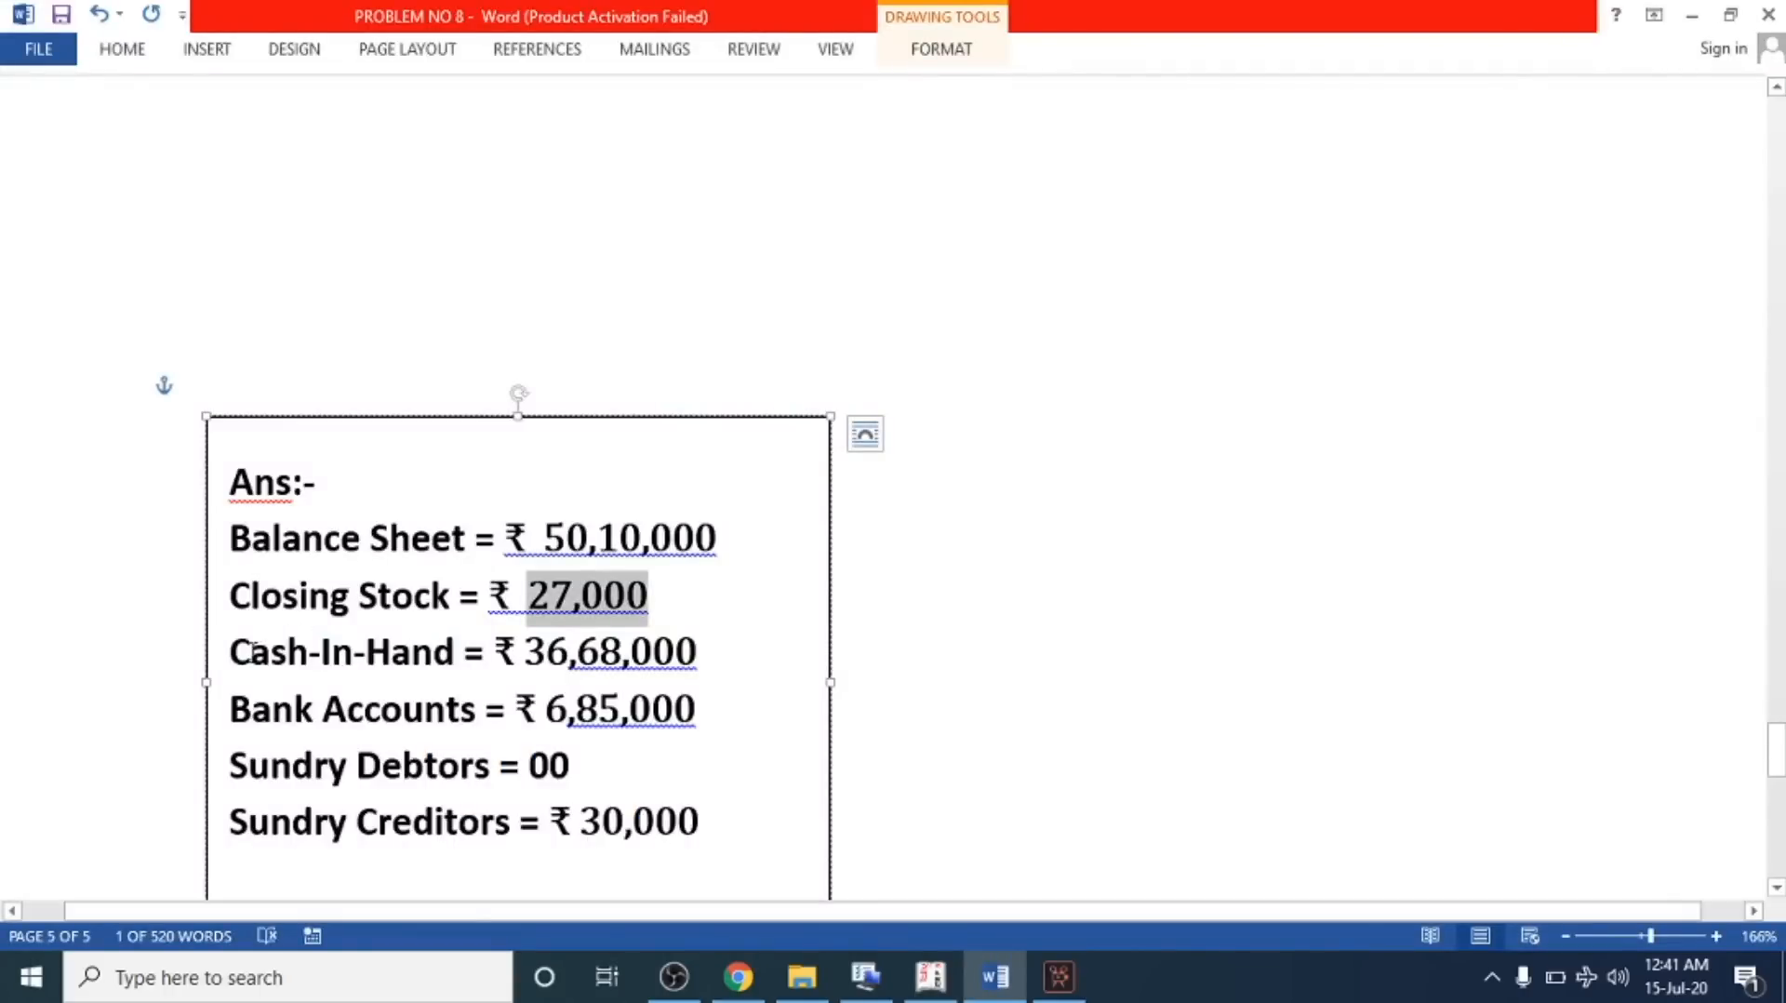
pyautogui.moveTo(254, 649); pyautogui.dragTo(437, 653)
pyautogui.click(505, 709)
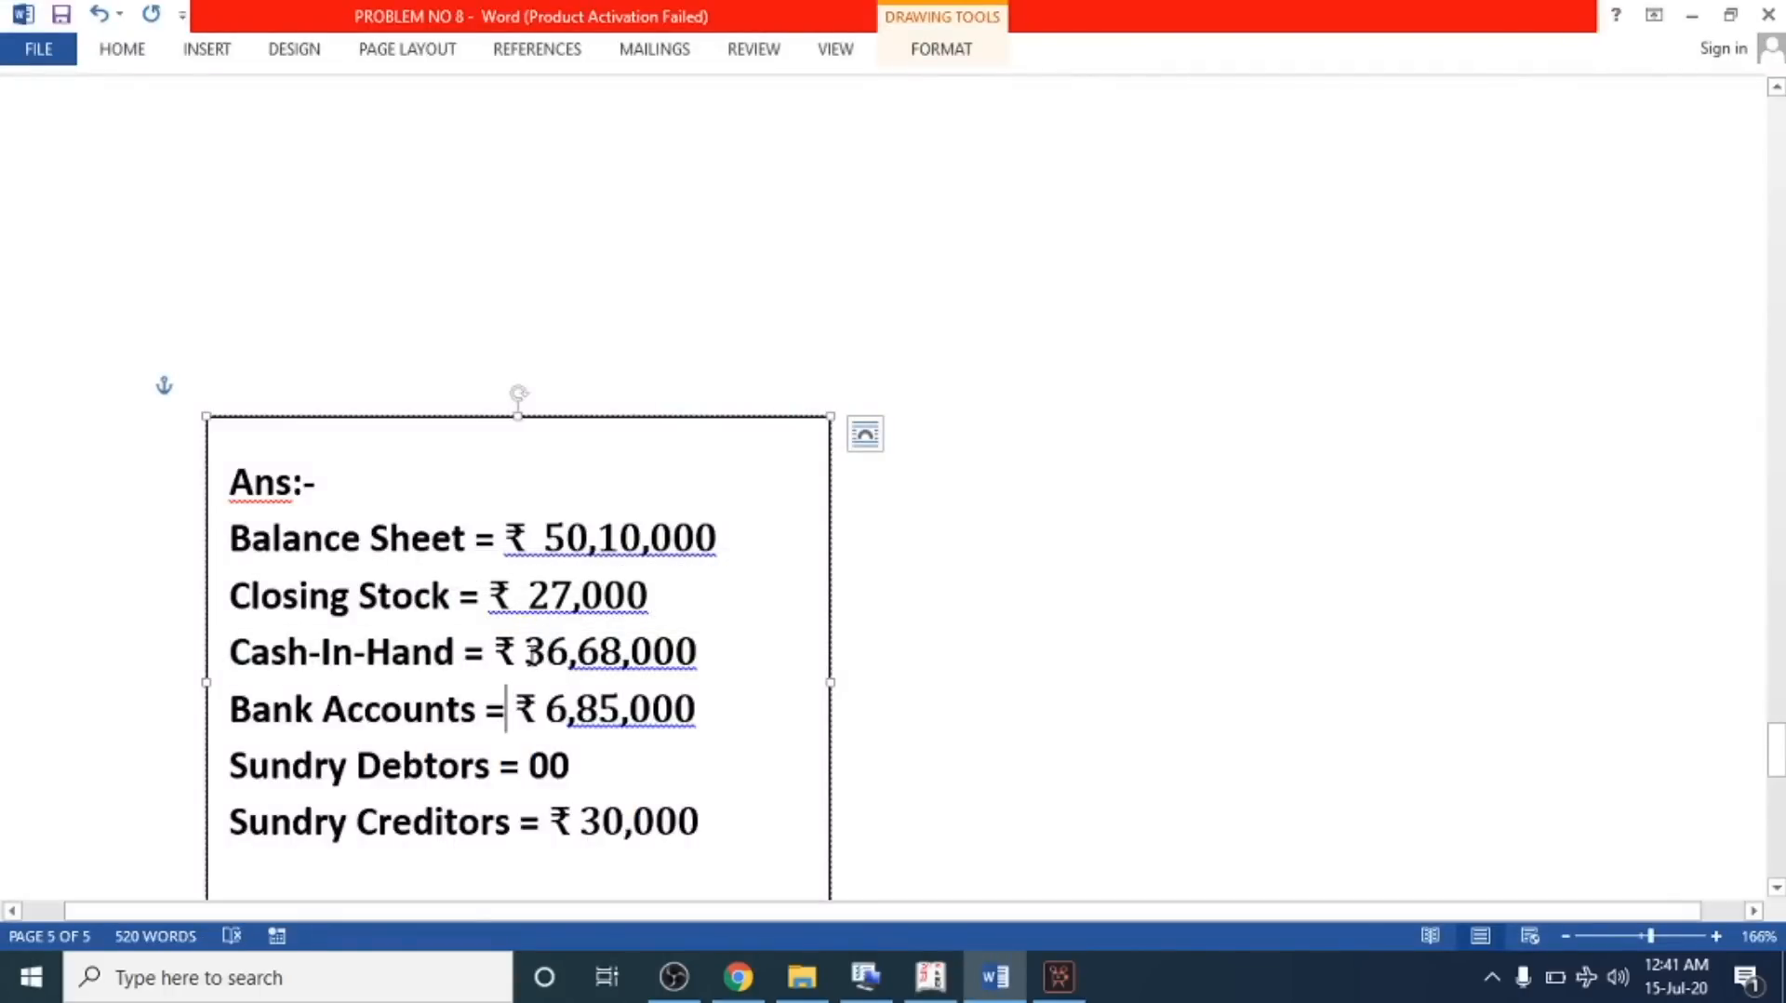
pyautogui.moveTo(522, 656); pyautogui.dragTo(698, 665)
pyautogui.hotkey('alt', 'Tab')
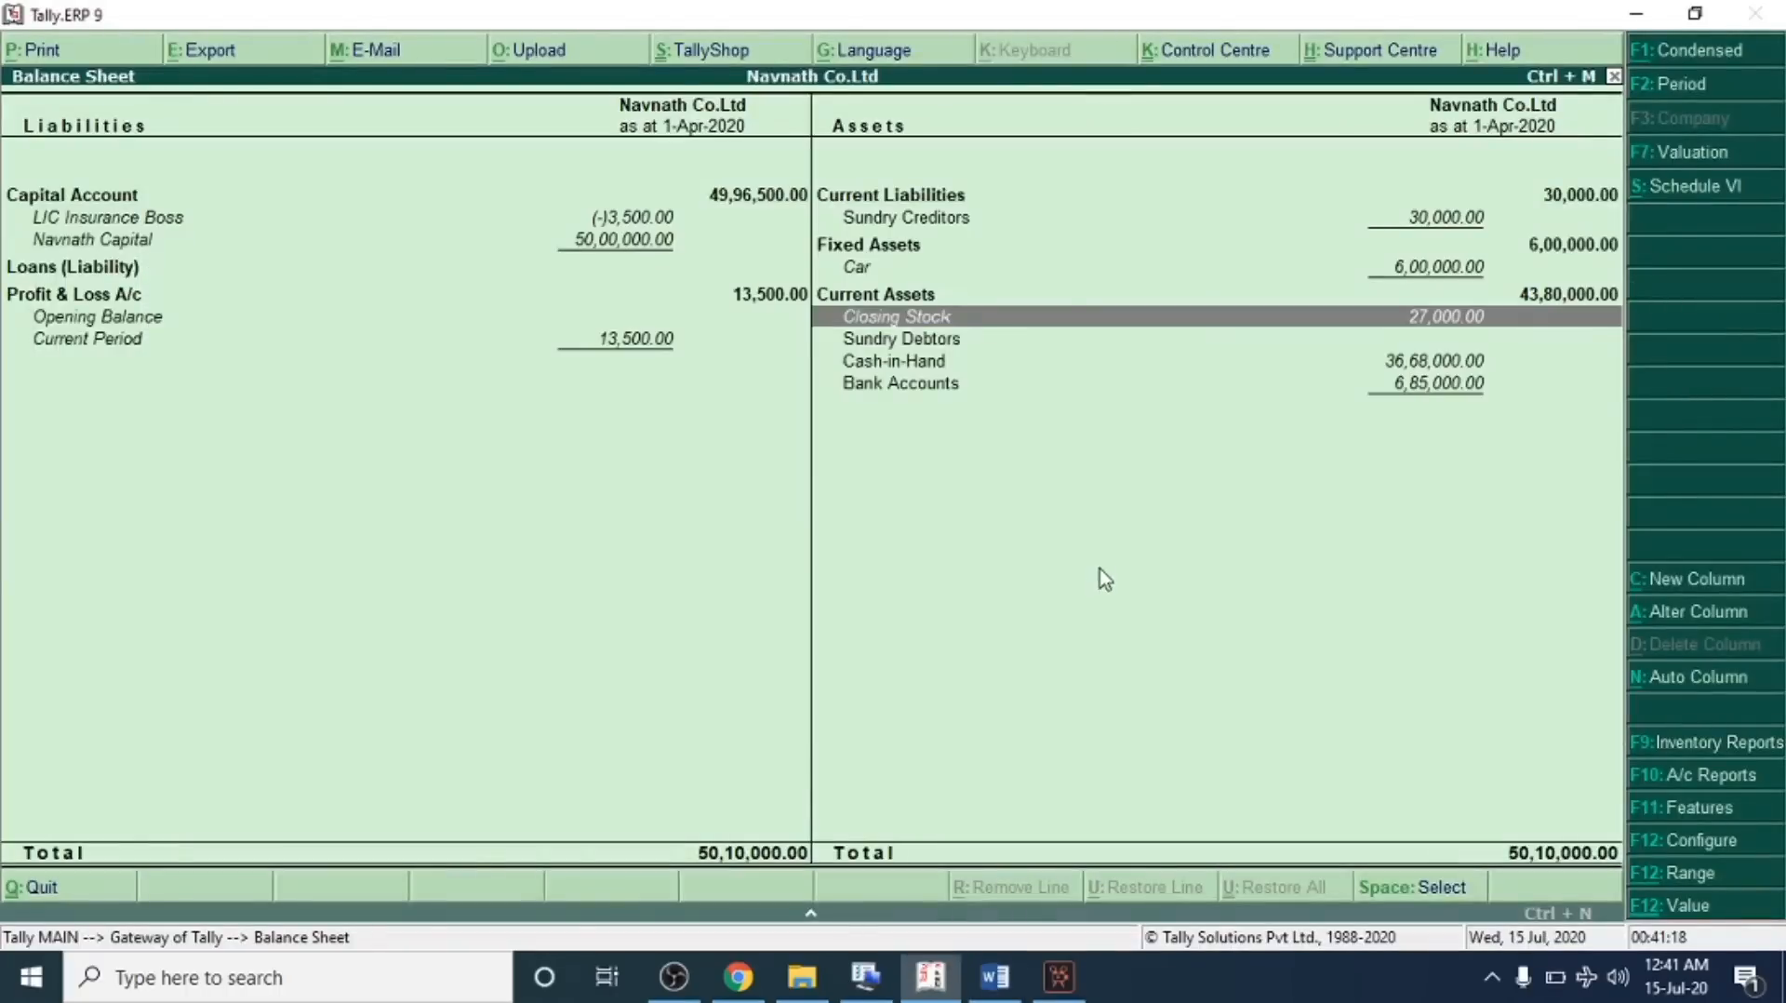
# Check the Bank Accounts balance in the balance sheet against the answer key figure
pyautogui.click(945, 347)
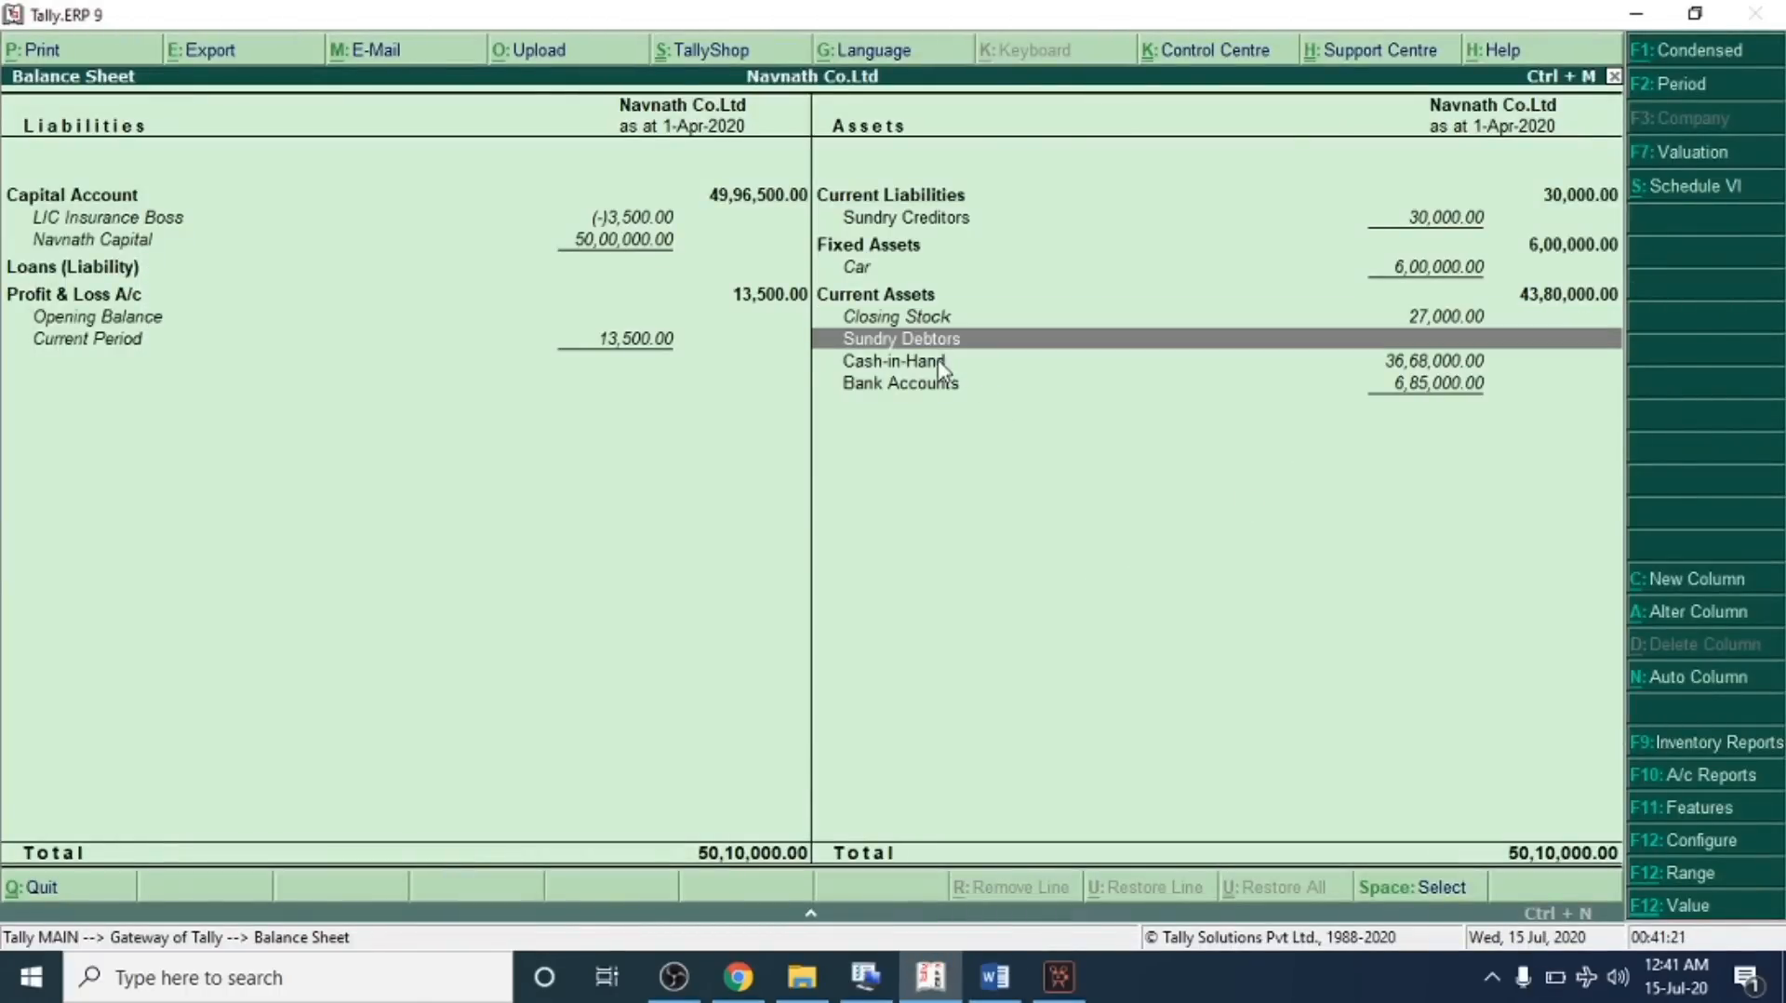
pyautogui.click(941, 357)
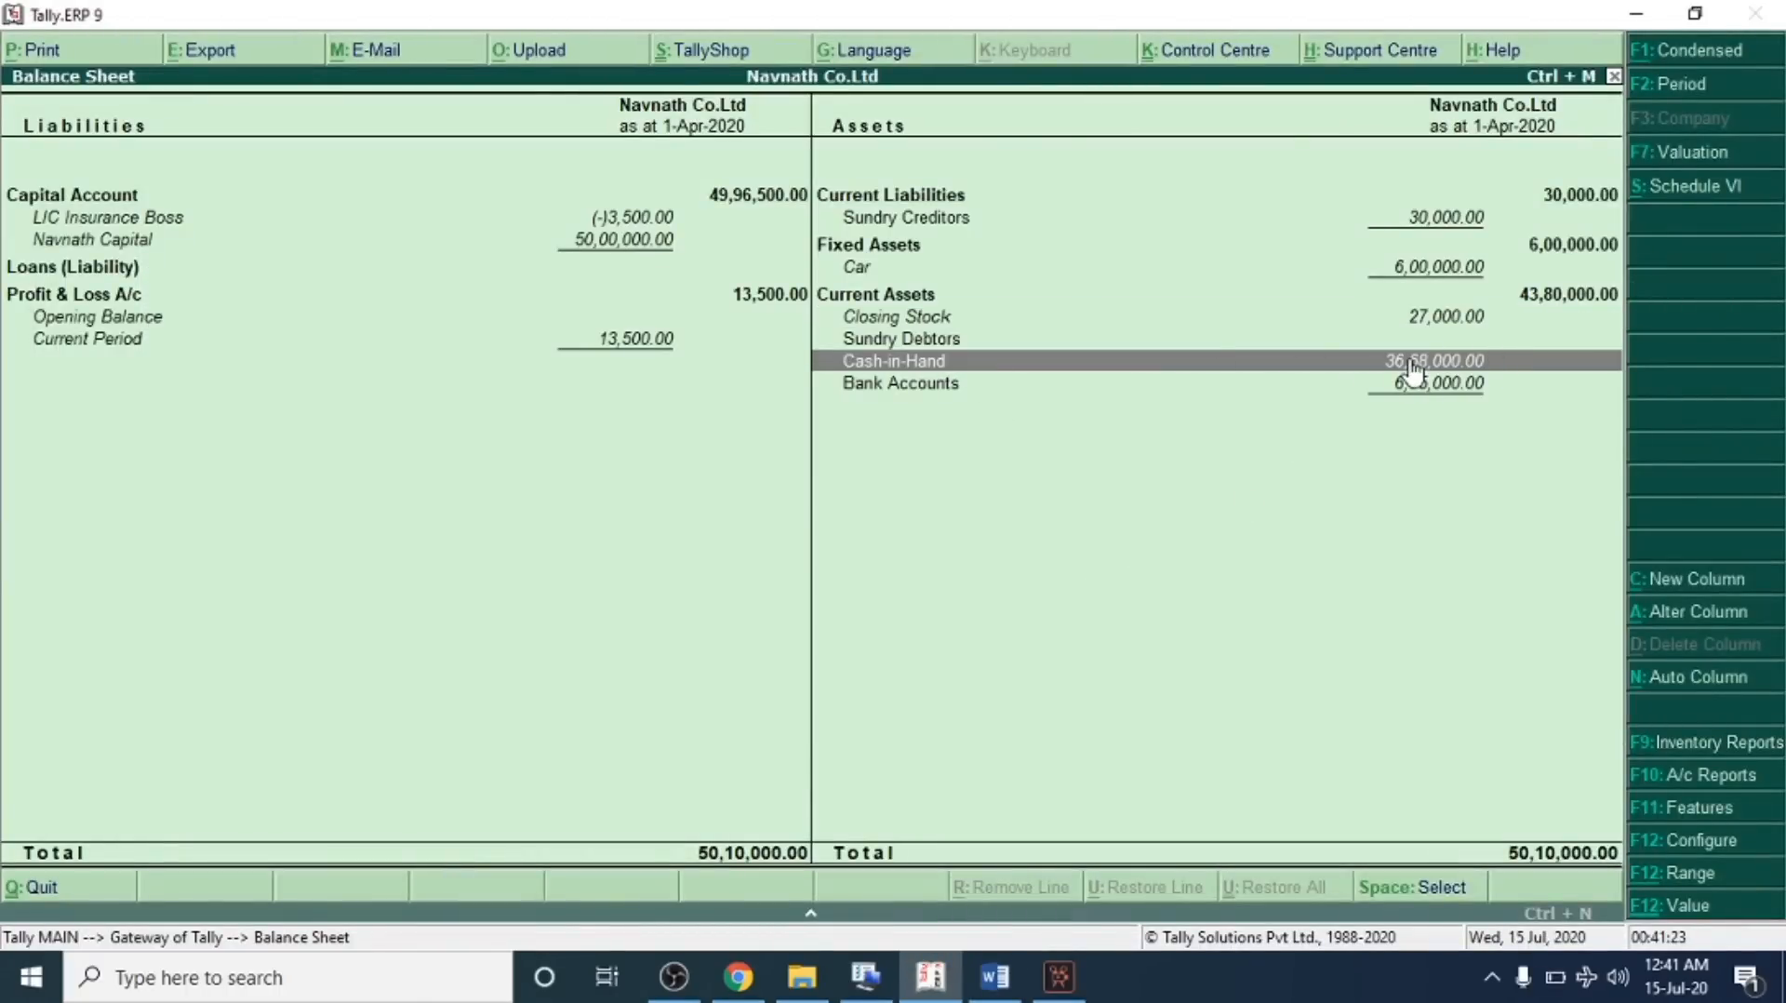
pyautogui.hotkey('alt', 'Tab')
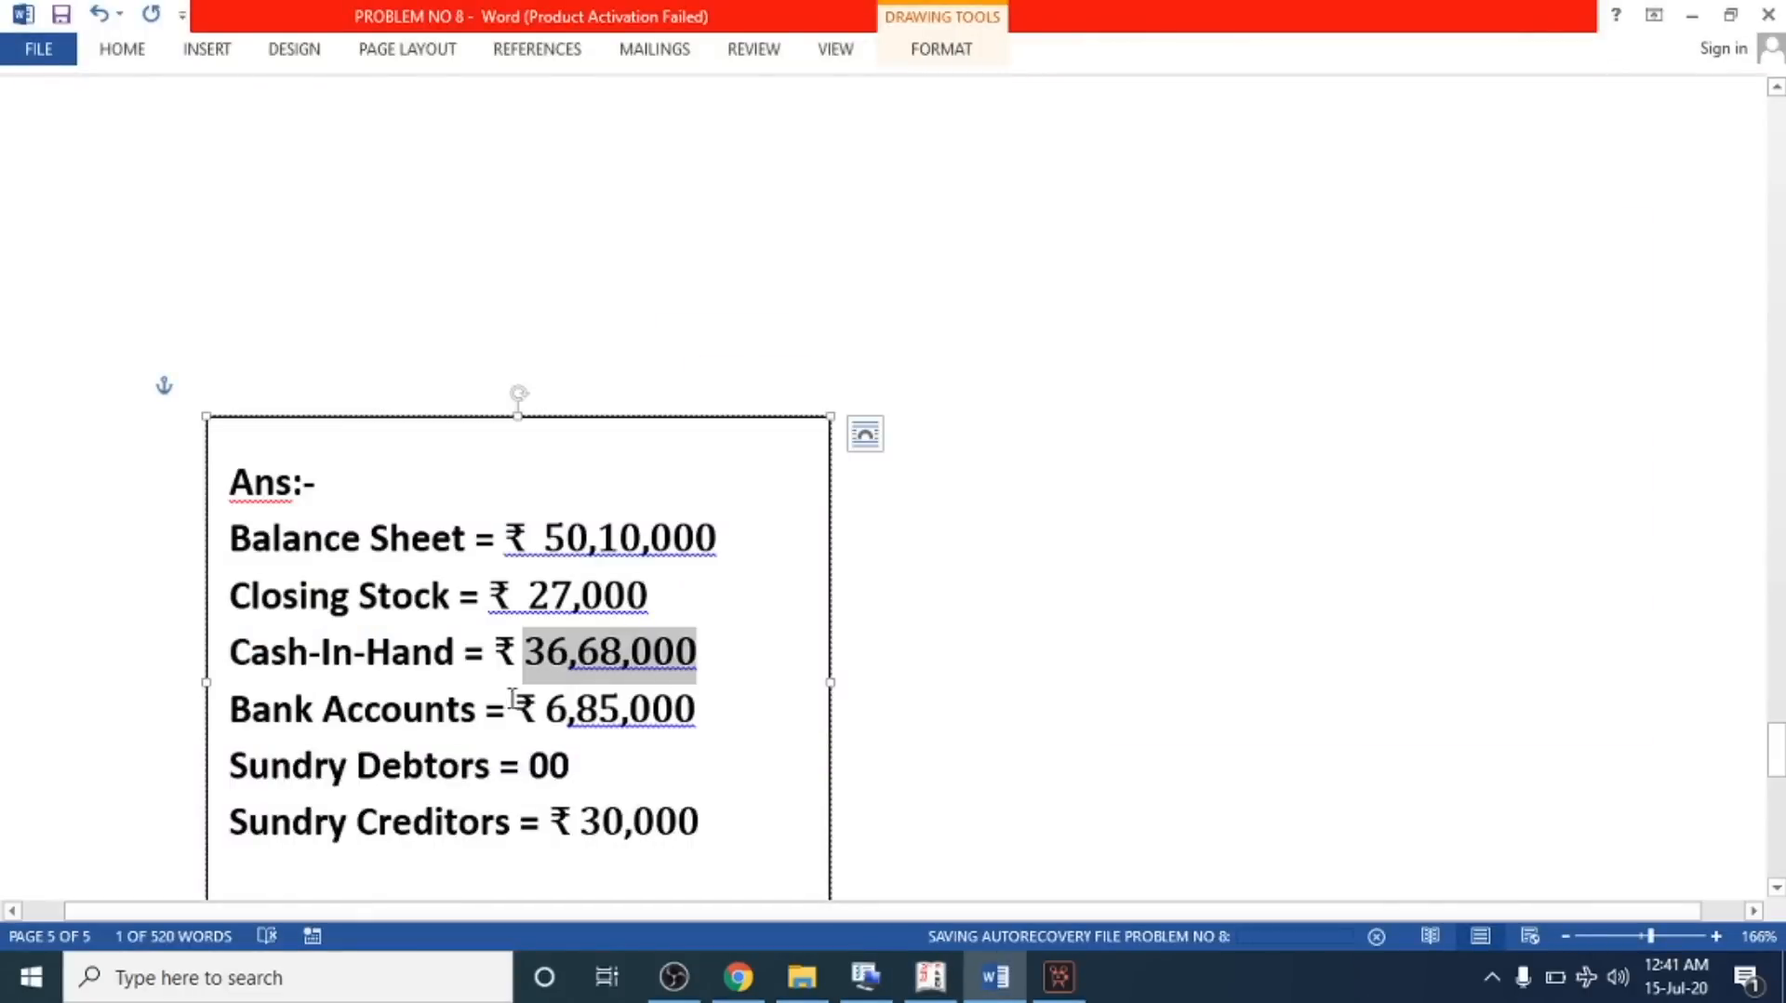
pyautogui.moveTo(546, 709); pyautogui.dragTo(722, 709)
pyautogui.hotkey('alt', 'Tab')
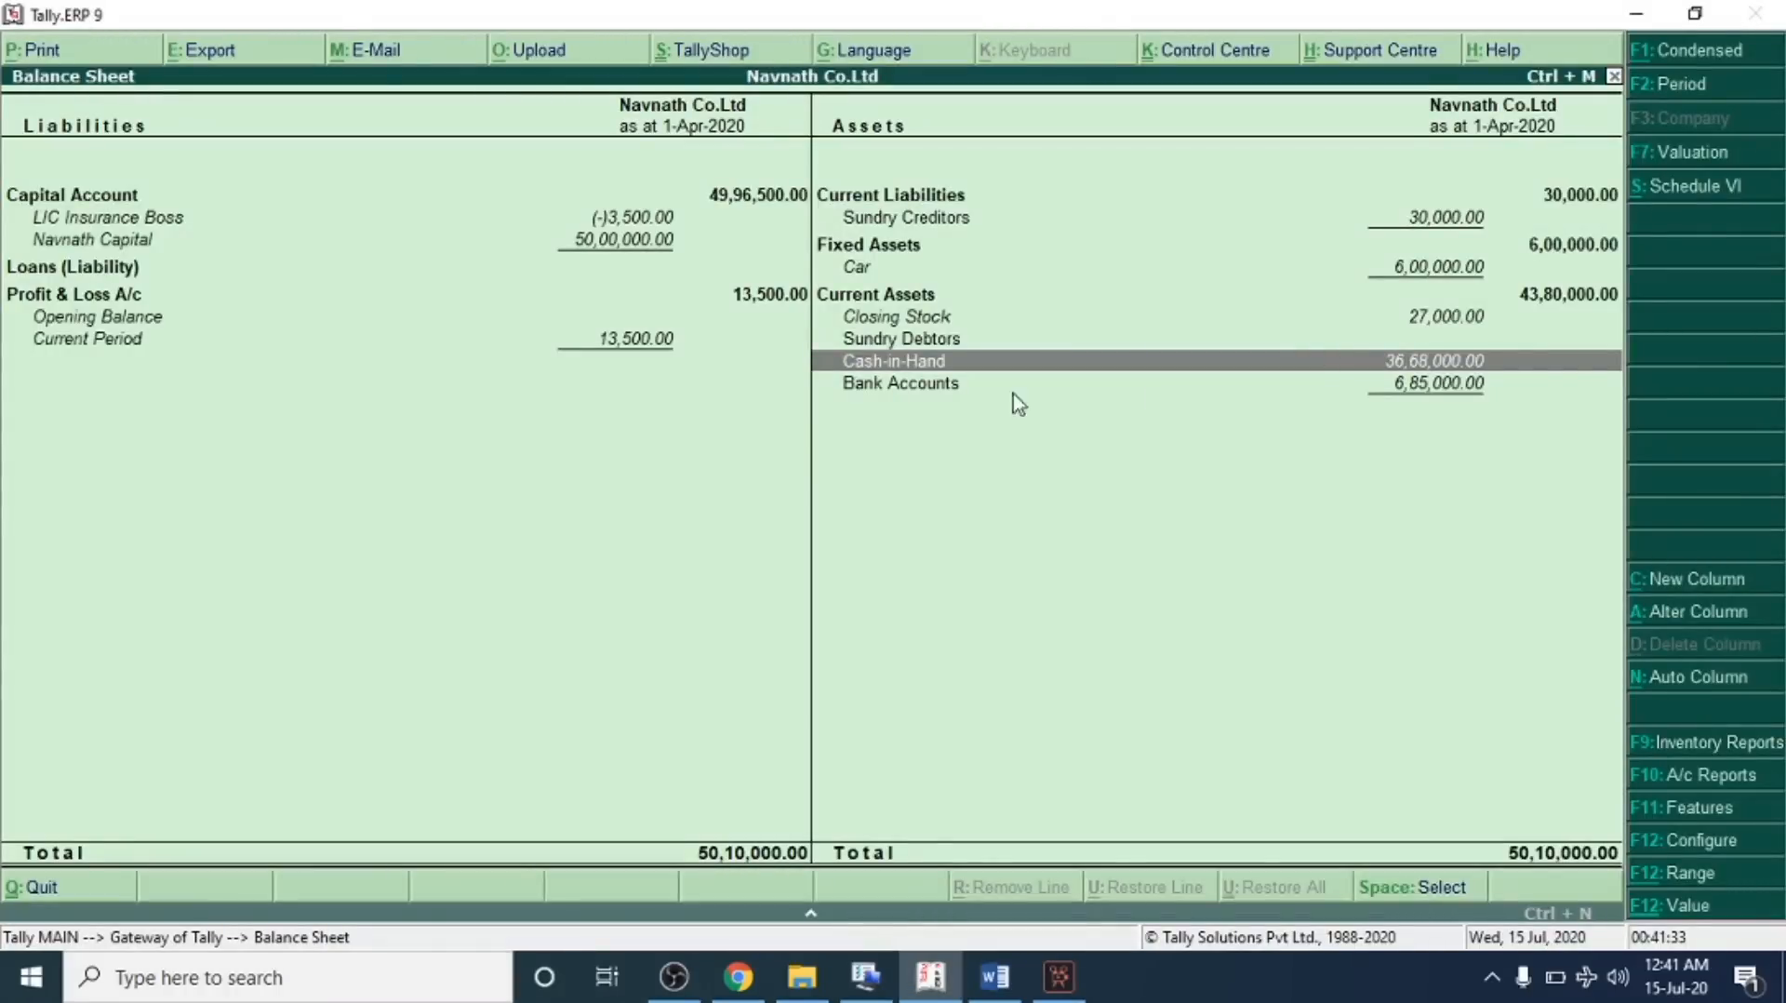
pyautogui.click(1349, 385)
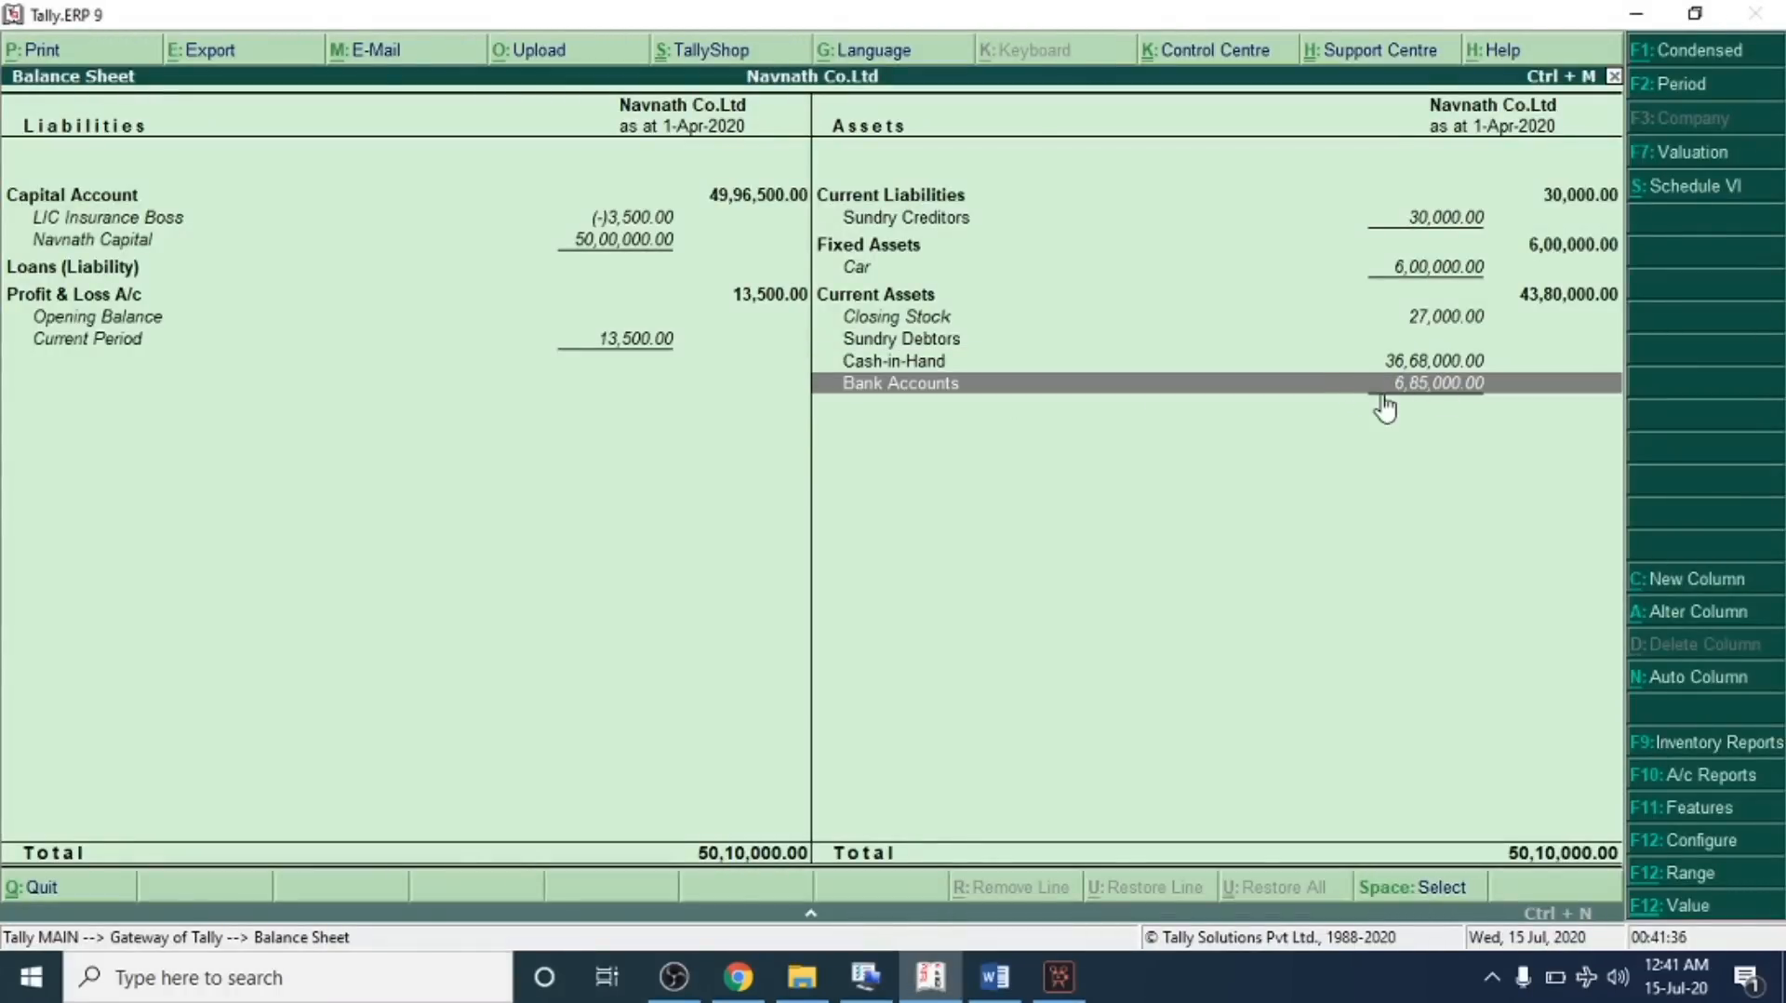
# Compare Sundry Debtors with the answer key and drill into its group summary
pyautogui.hotkey('alt', 'Tab')
pyautogui.scroll(-2, 614, 596)
pyautogui.moveTo(232, 562); pyautogui.dragTo(570, 562)
pyautogui.click(504, 568)
pyautogui.moveTo(232, 562); pyautogui.dragTo(567, 577)
pyautogui.hotkey('alt', 'Tab')
pyautogui.click(941, 340)
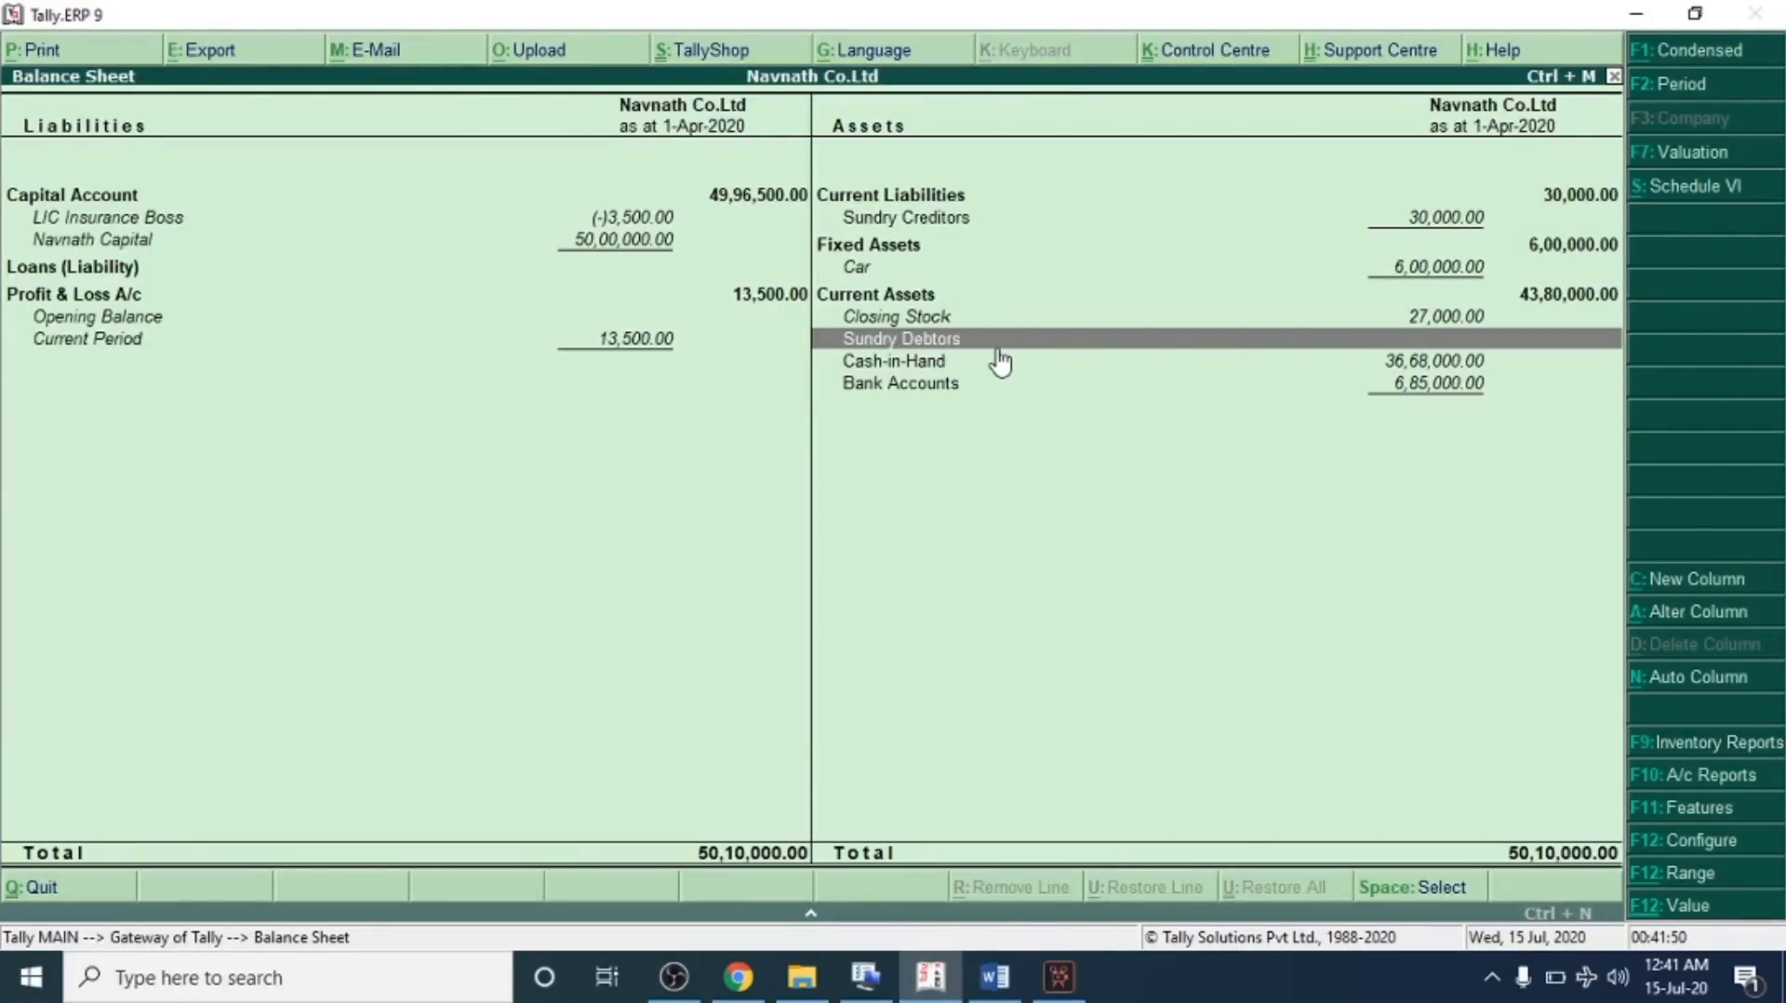
pyautogui.press('Return')
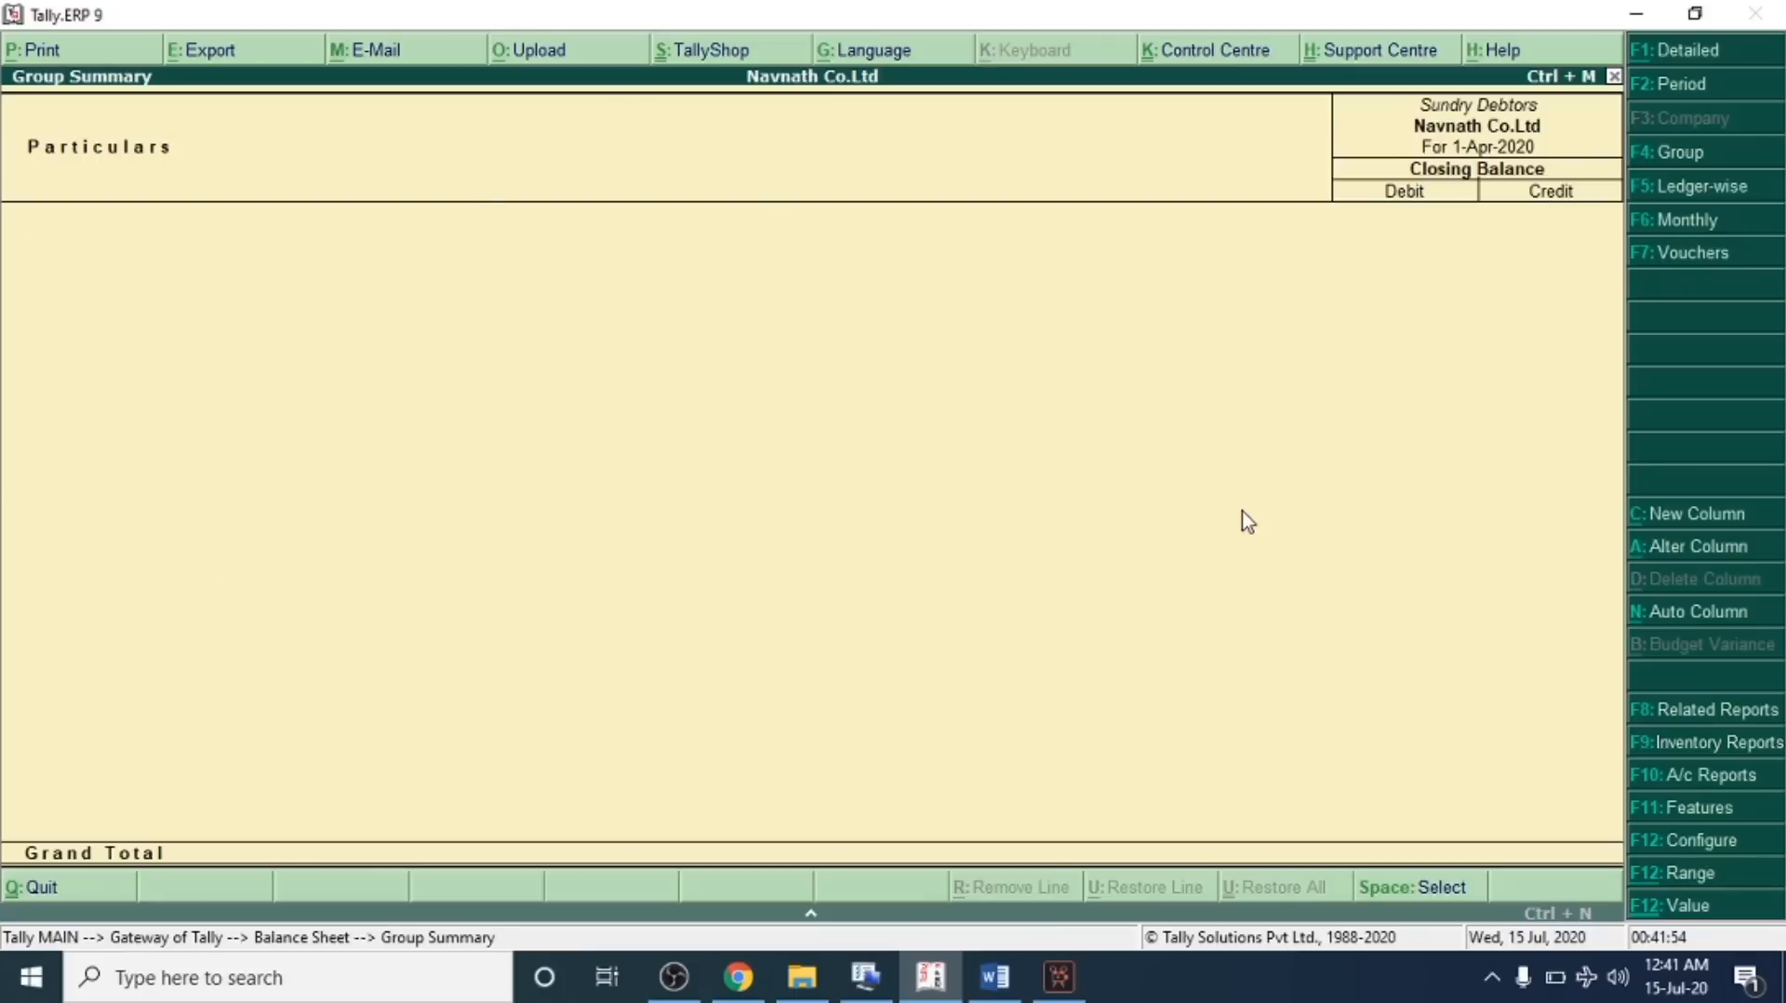
pyautogui.press('Escape')
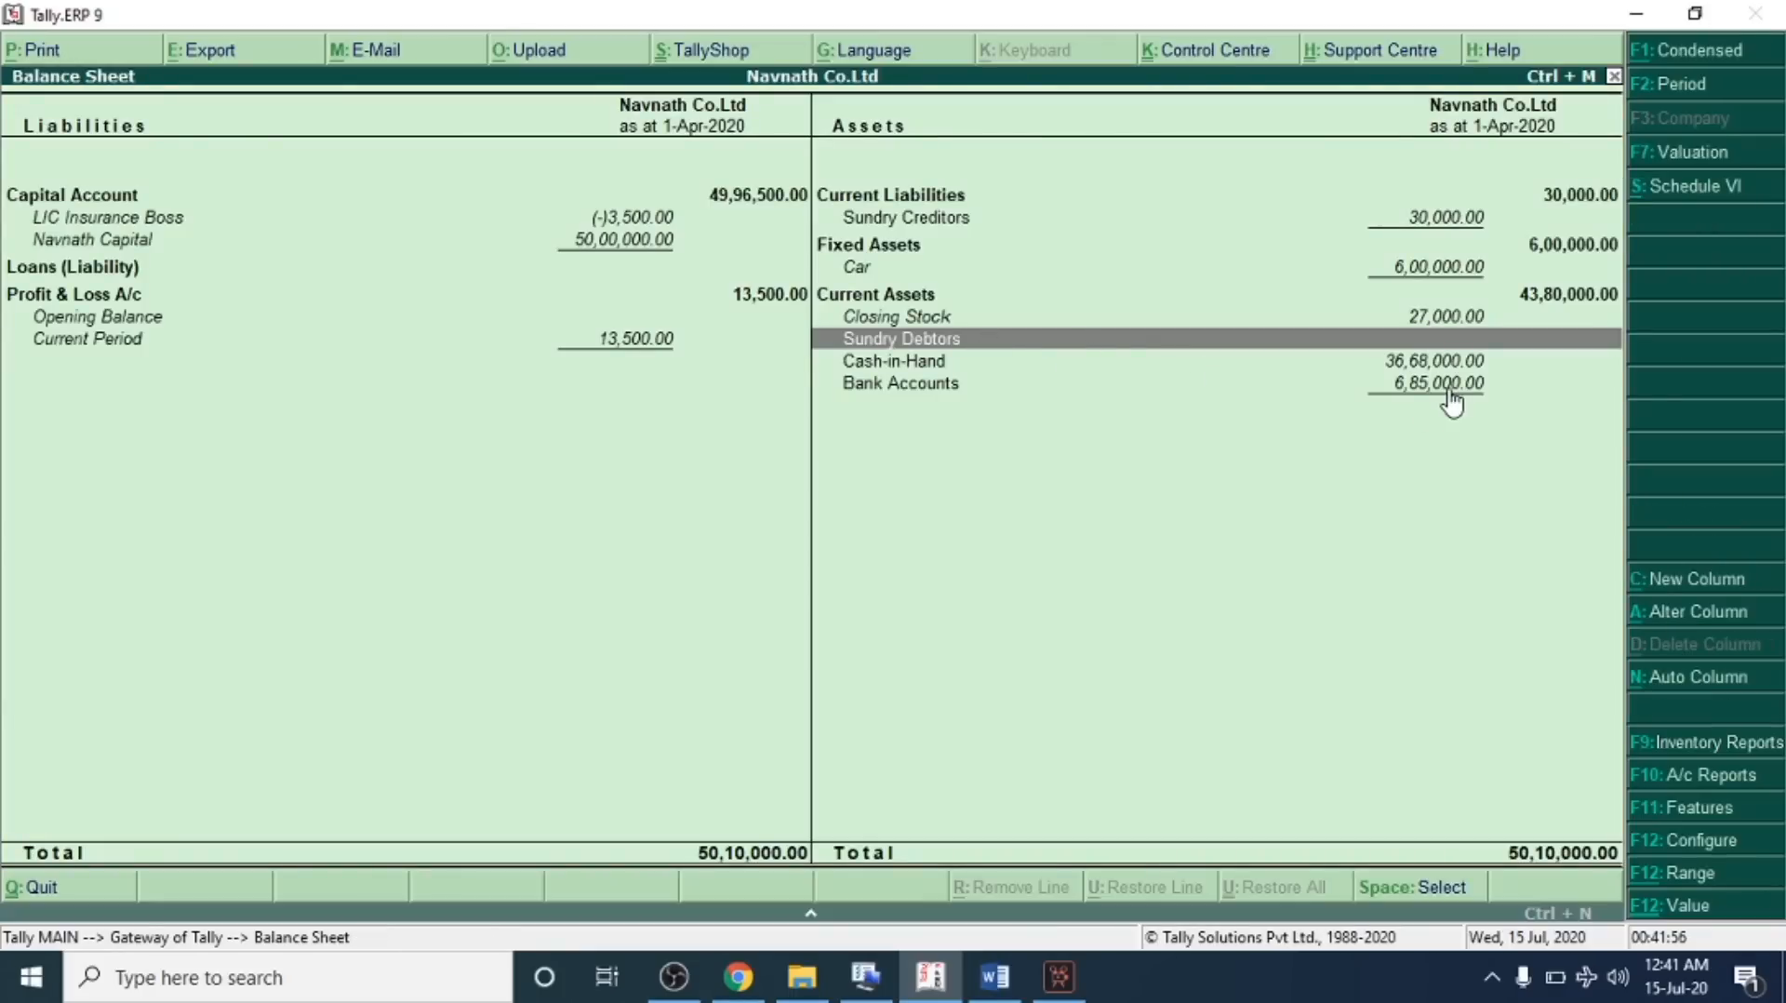
# Look up the Sundry Creditors figure in the answer key document
pyautogui.hotkey('alt', 'Tab')
pyautogui.scroll(-2, 337, 456)
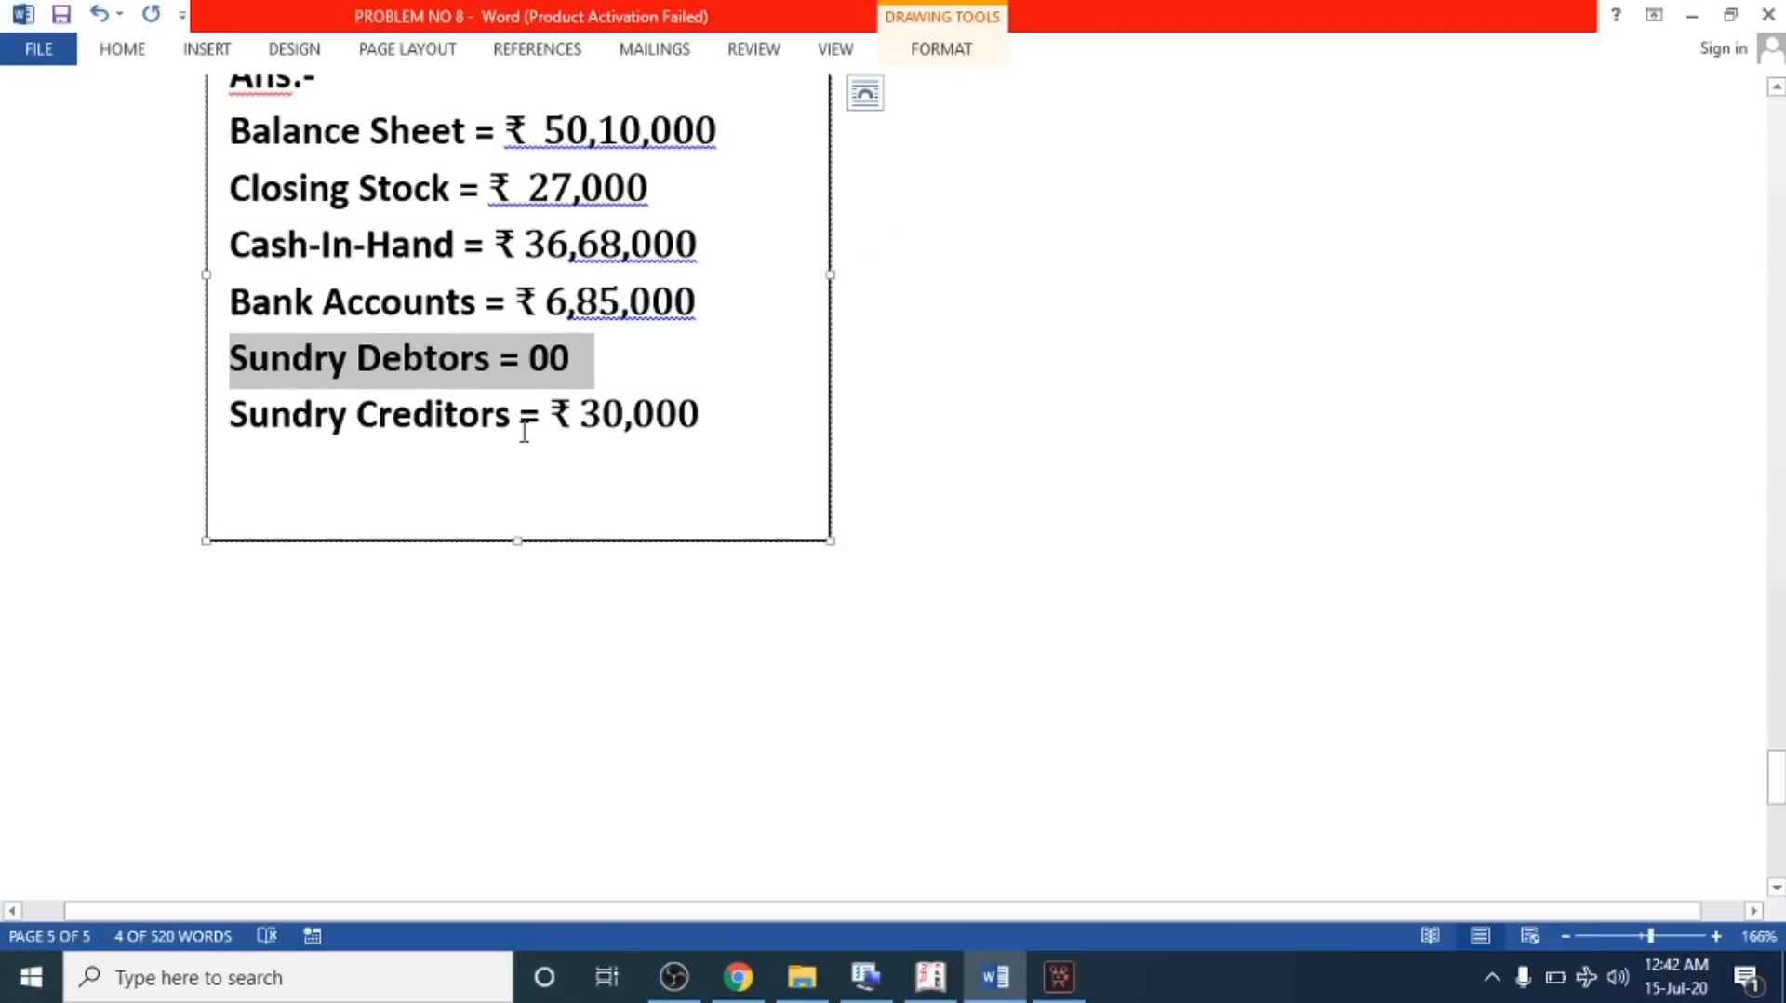
pyautogui.moveTo(577, 423); pyautogui.dragTo(693, 426)
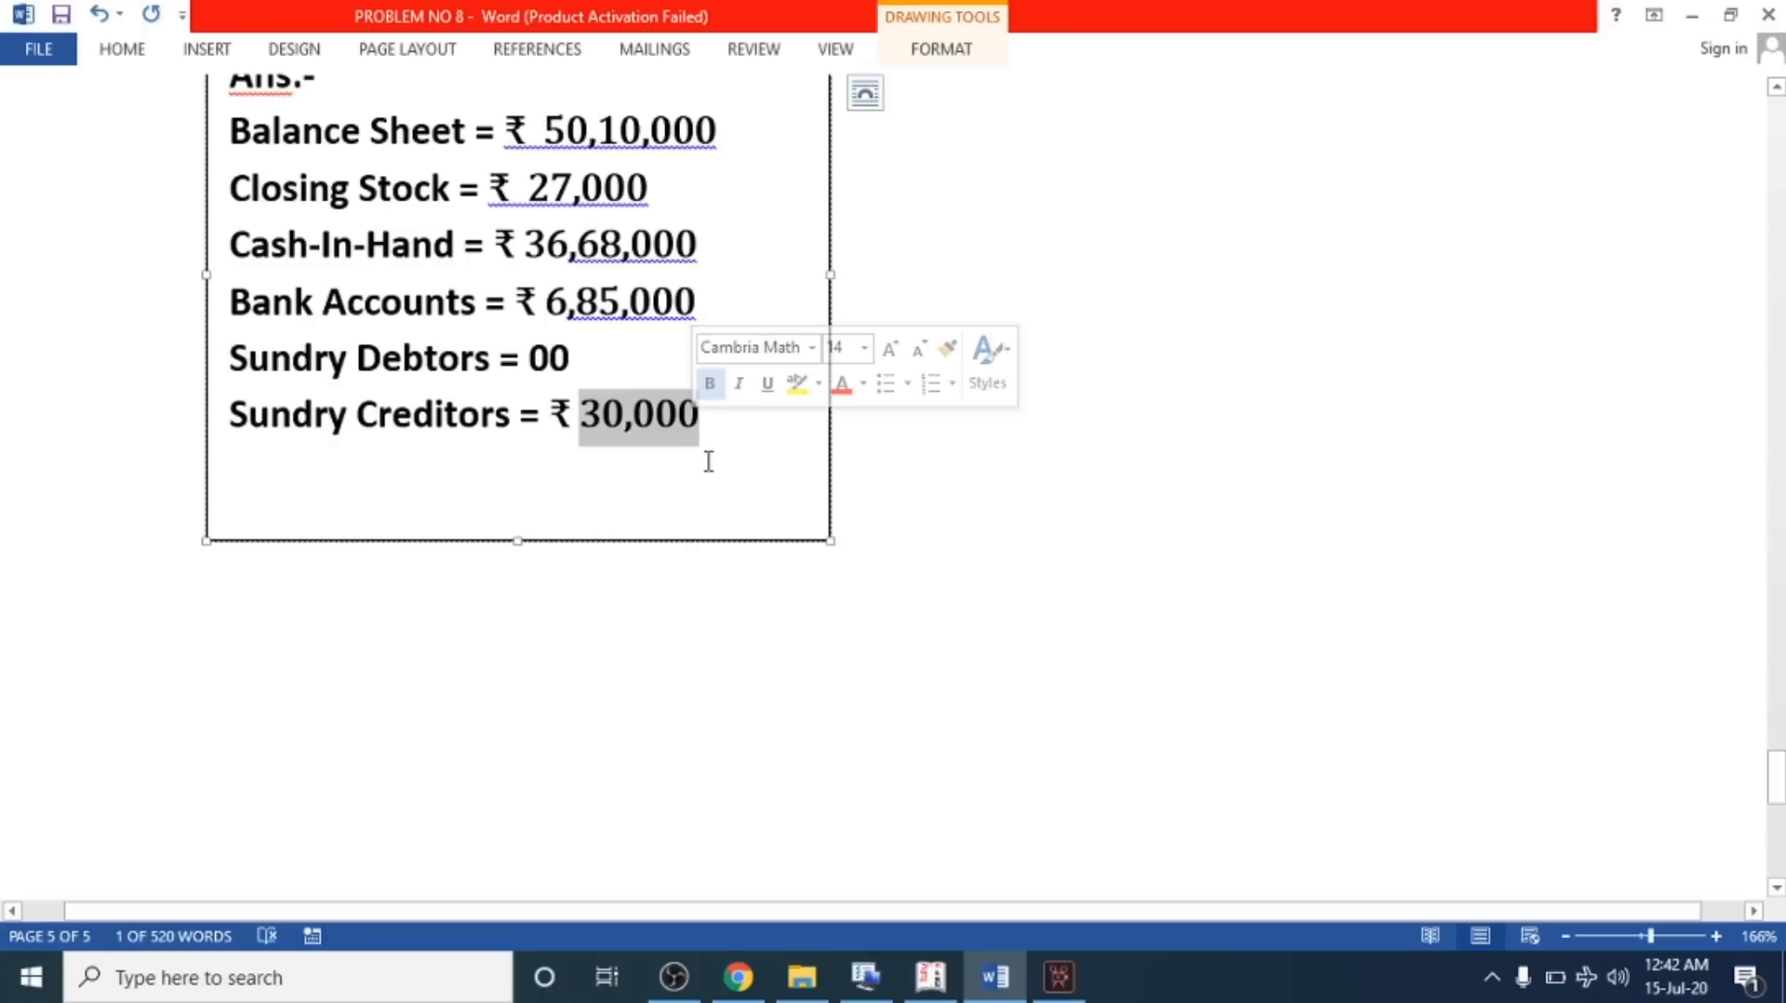
pyautogui.click(721, 464)
pyautogui.hotkey('alt', 'Tab')
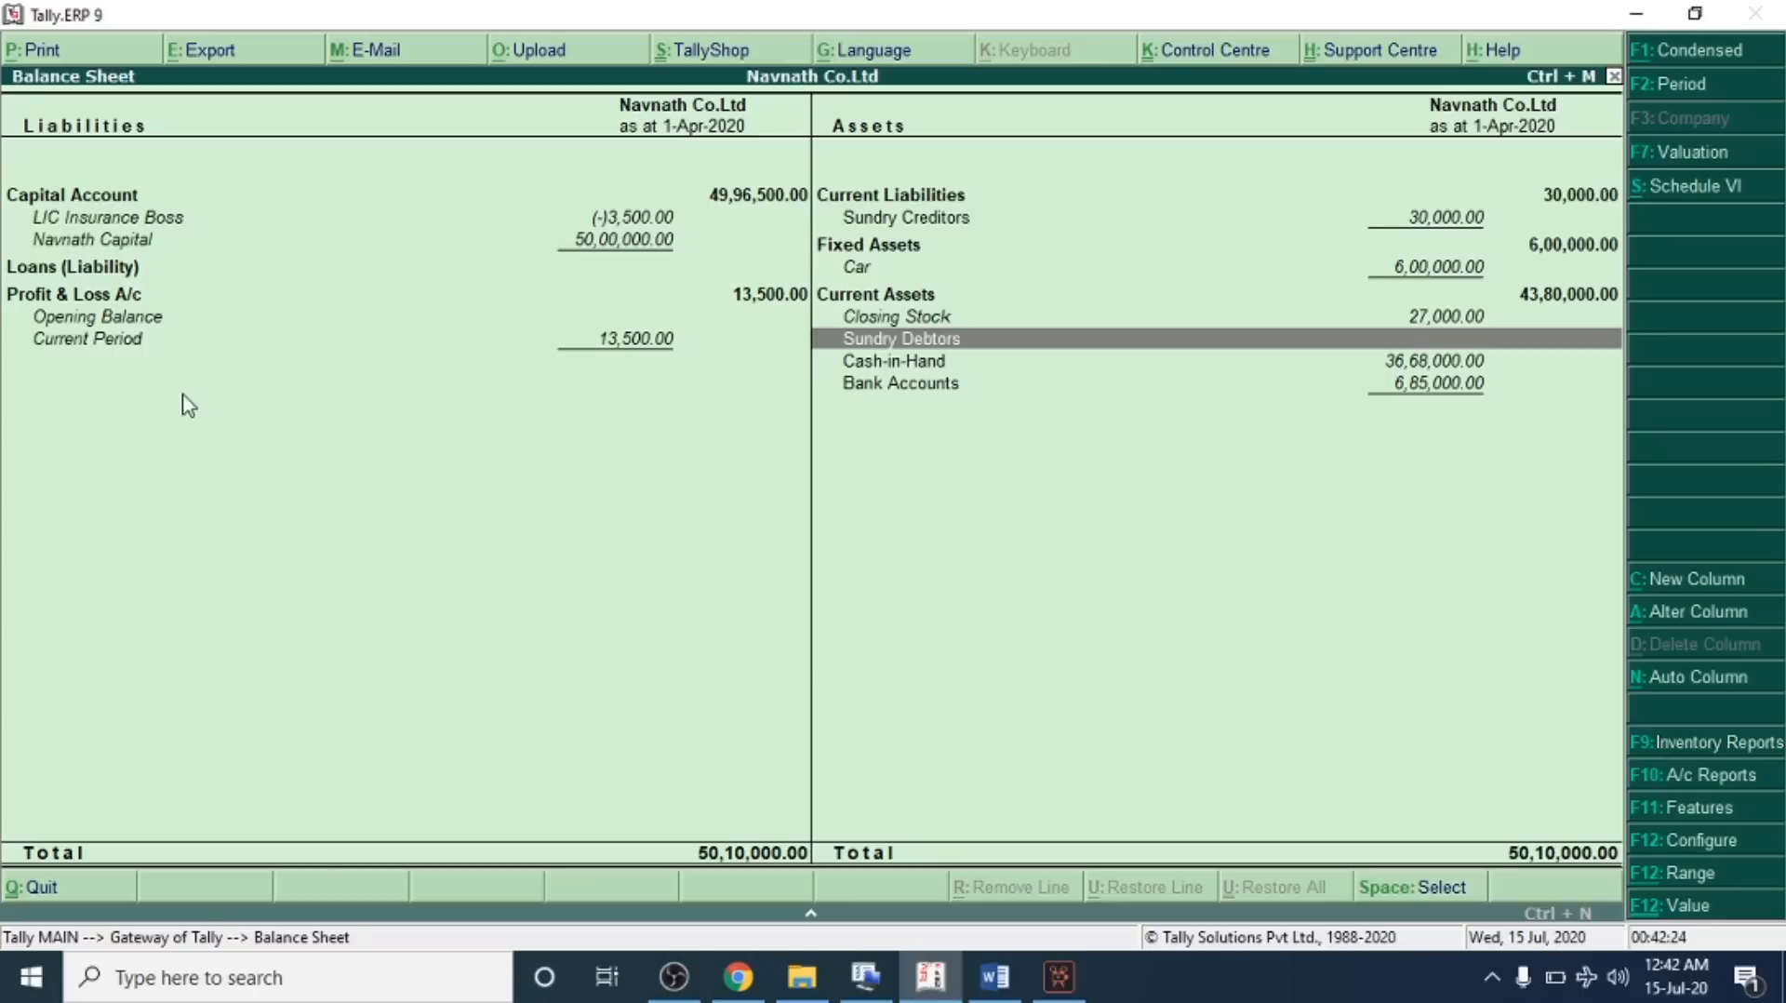
# Drill into Sundry Creditors down to Akshay Co.'s ledger vouchers and open the purchase return debit note
pyautogui.click(900, 220)
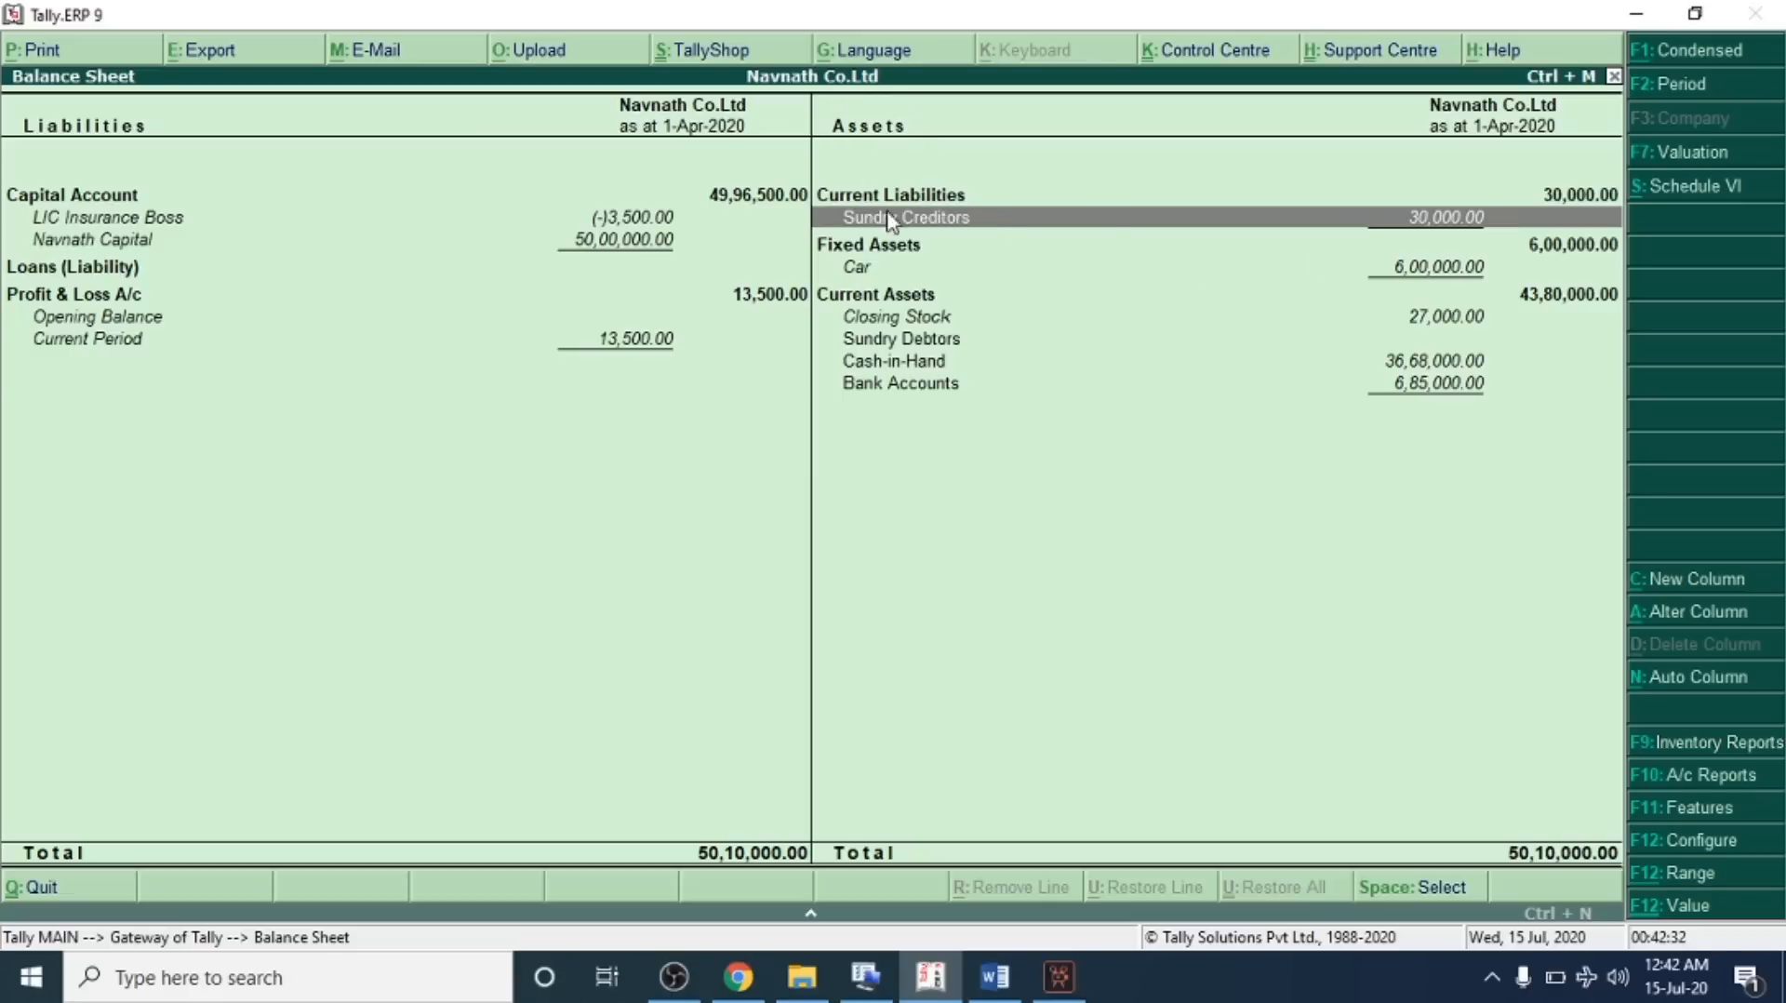
pyautogui.click(980, 224)
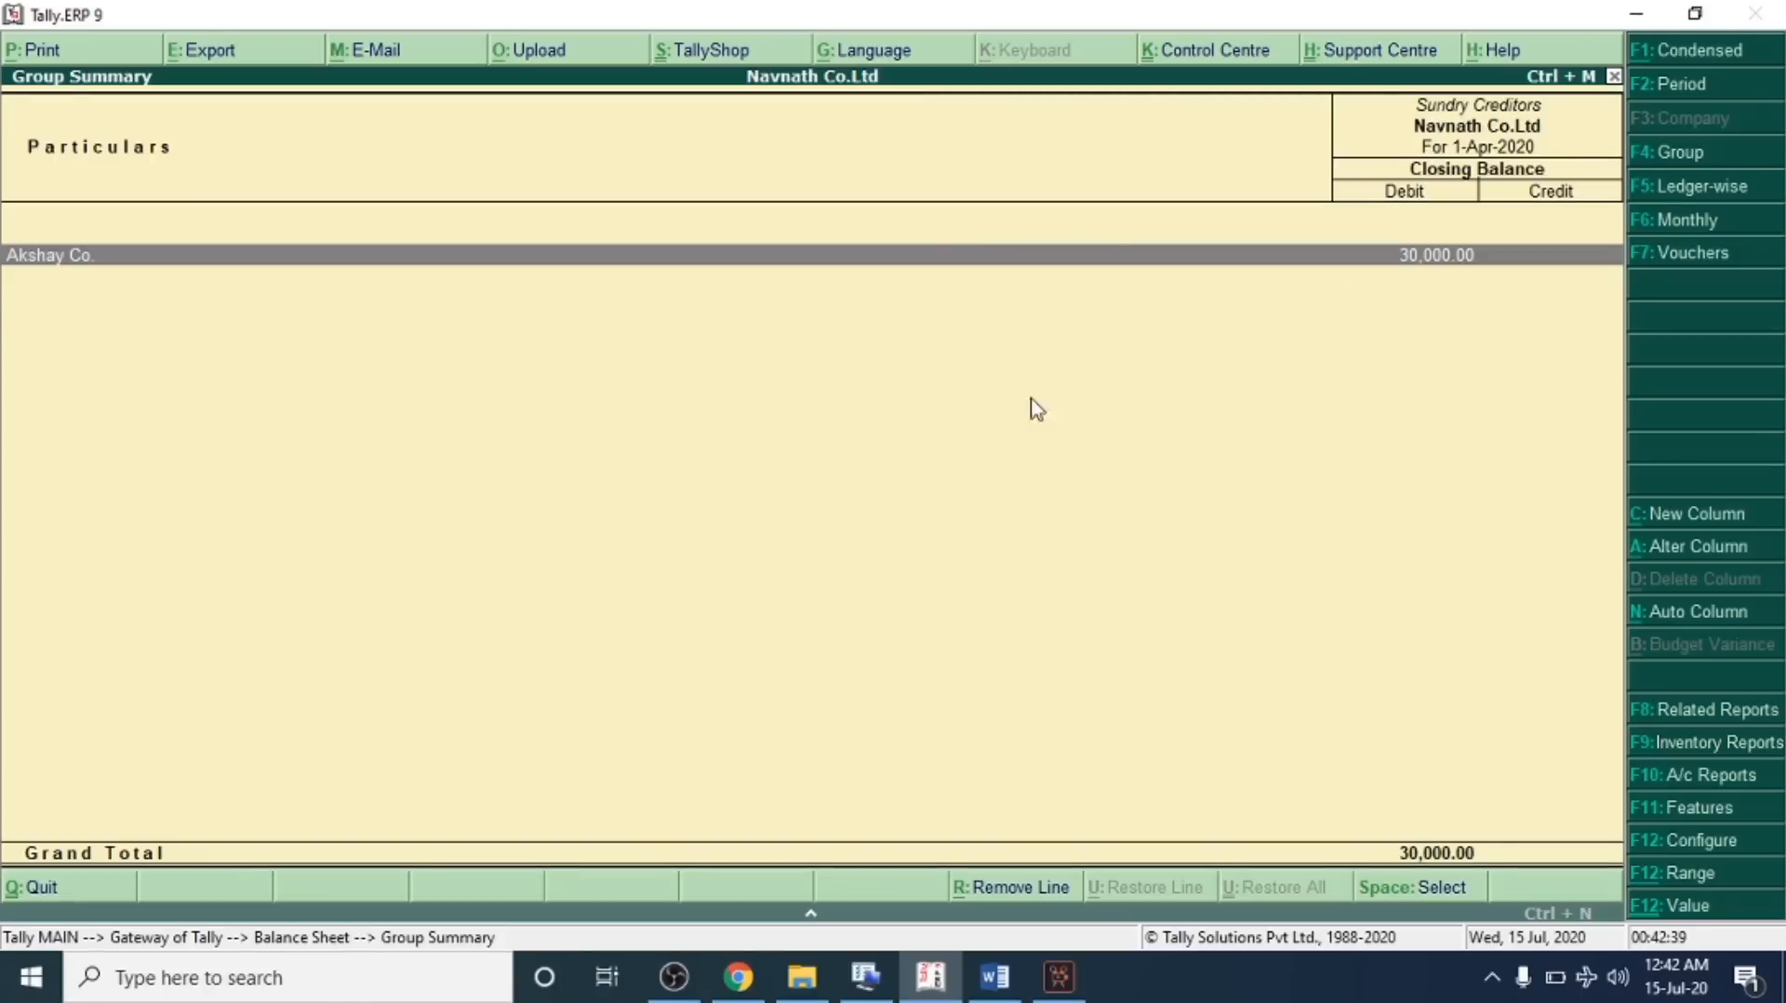
pyautogui.press('Return')
pyautogui.press('Return')
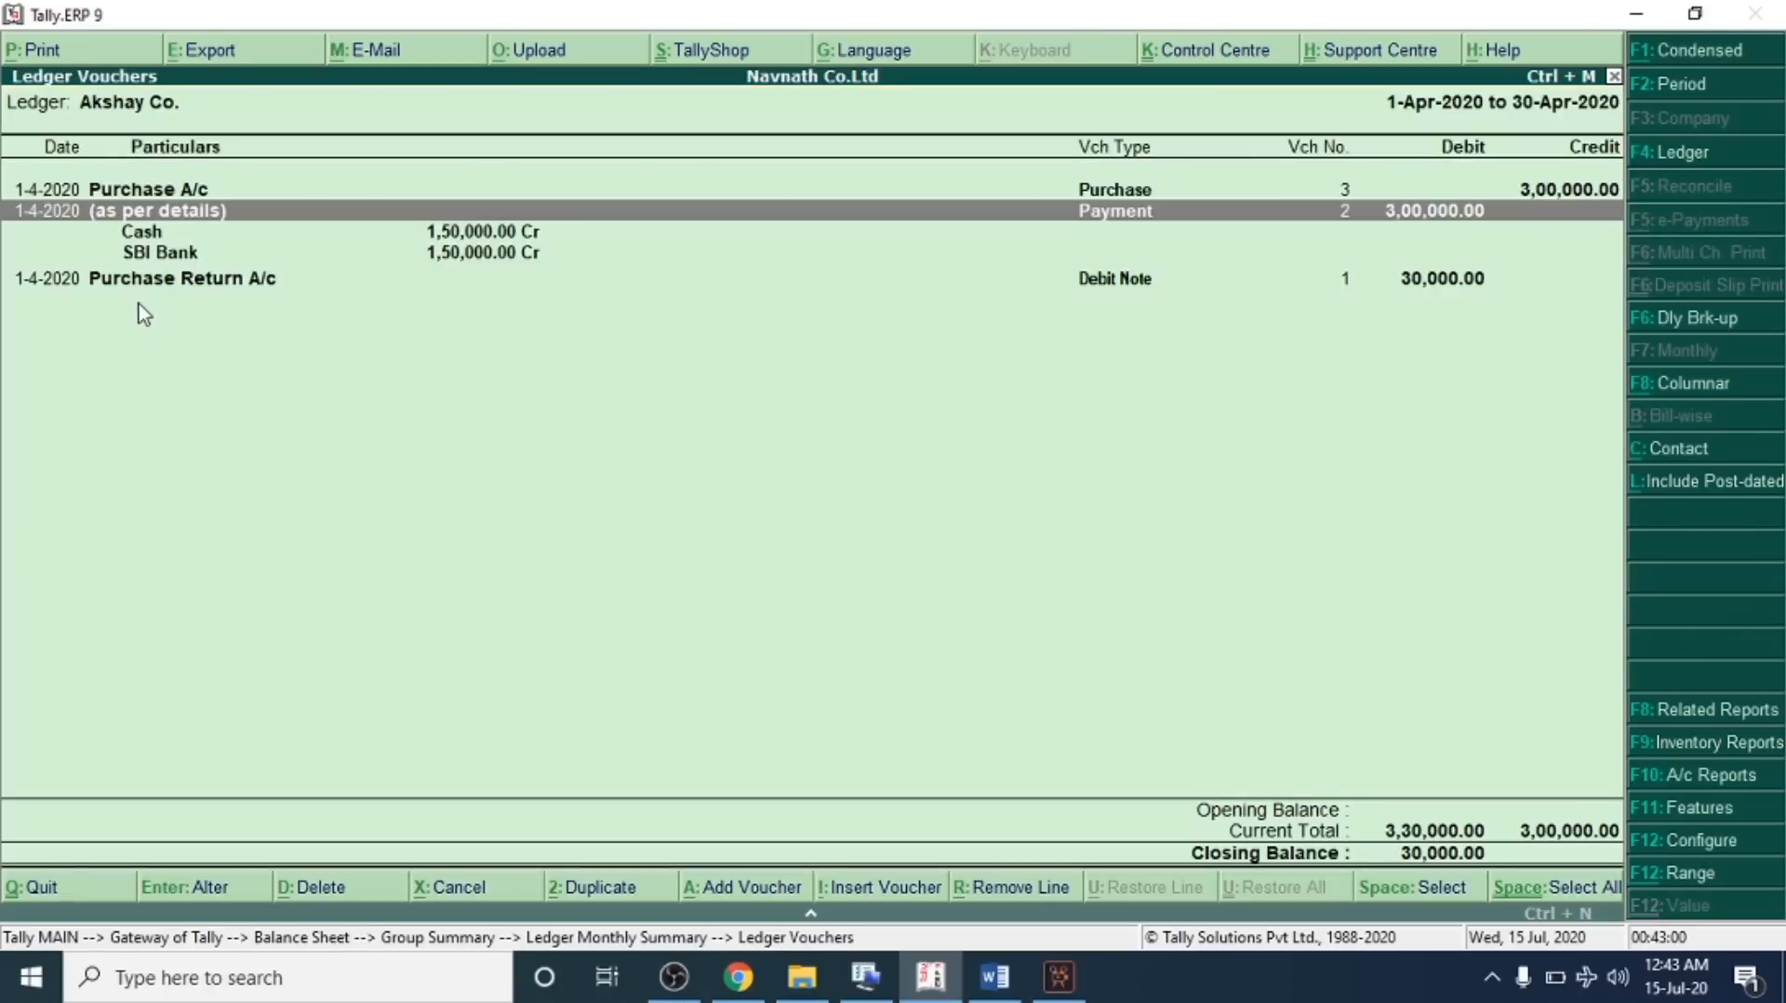
pyautogui.click(182, 279)
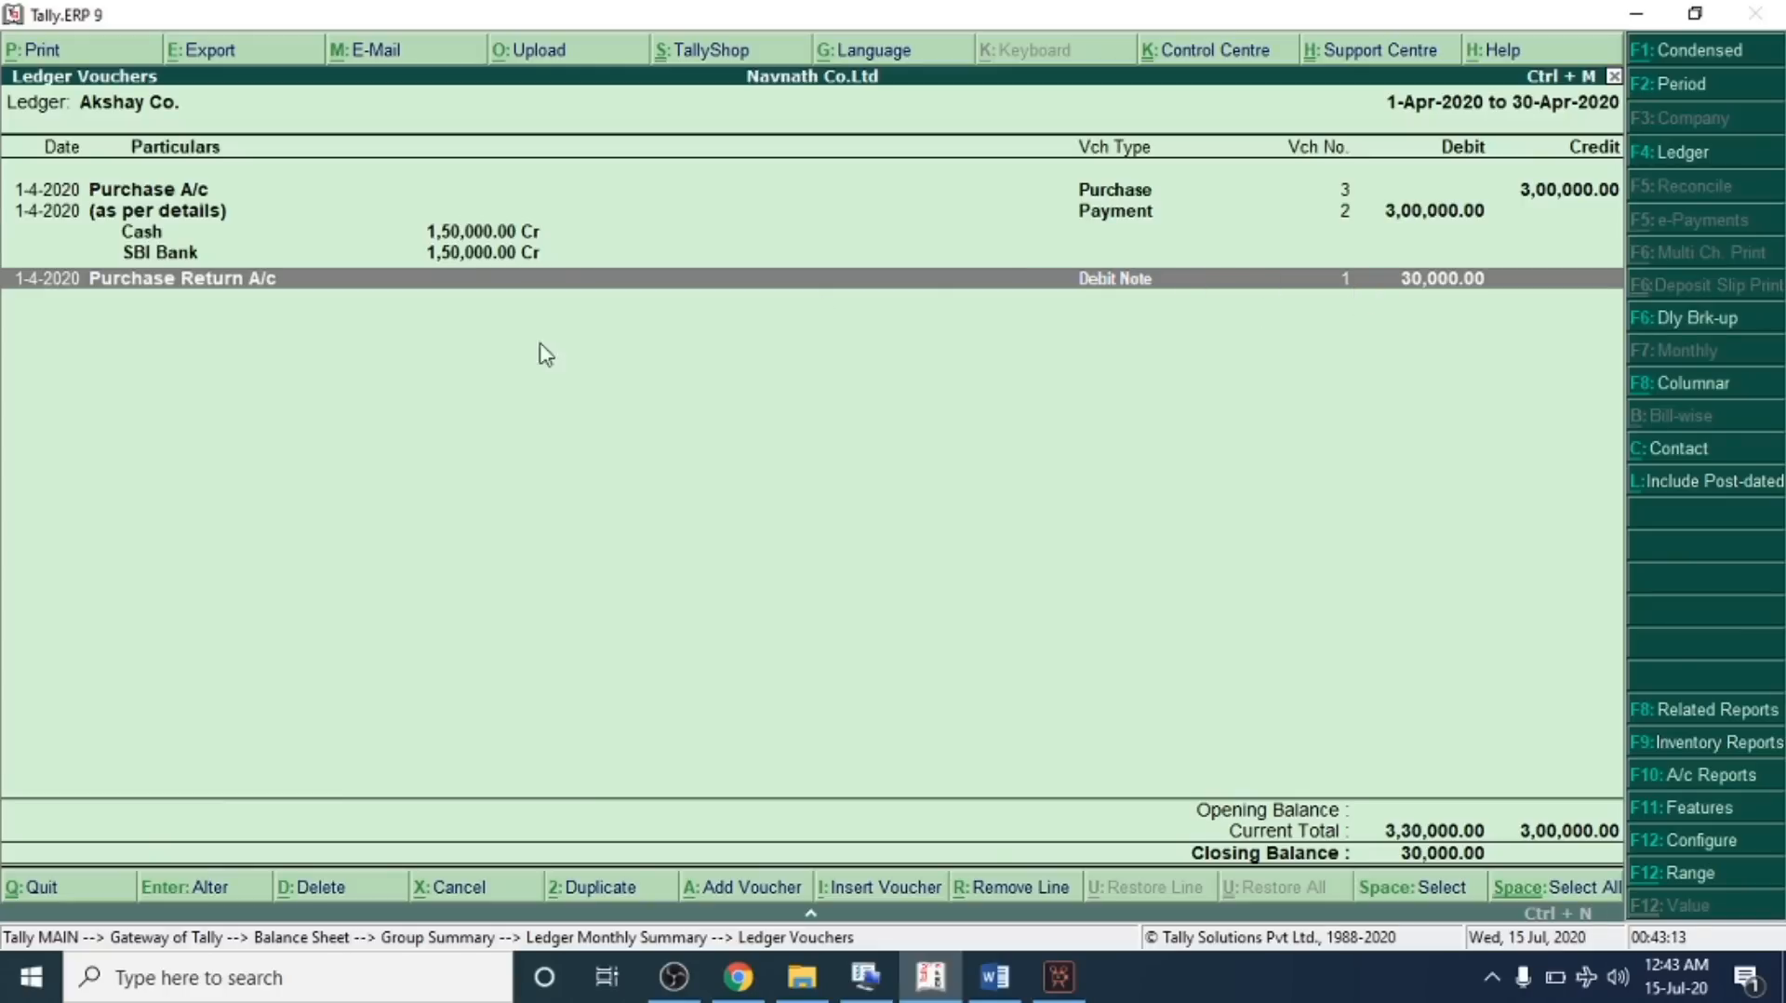
pyautogui.click(1117, 290)
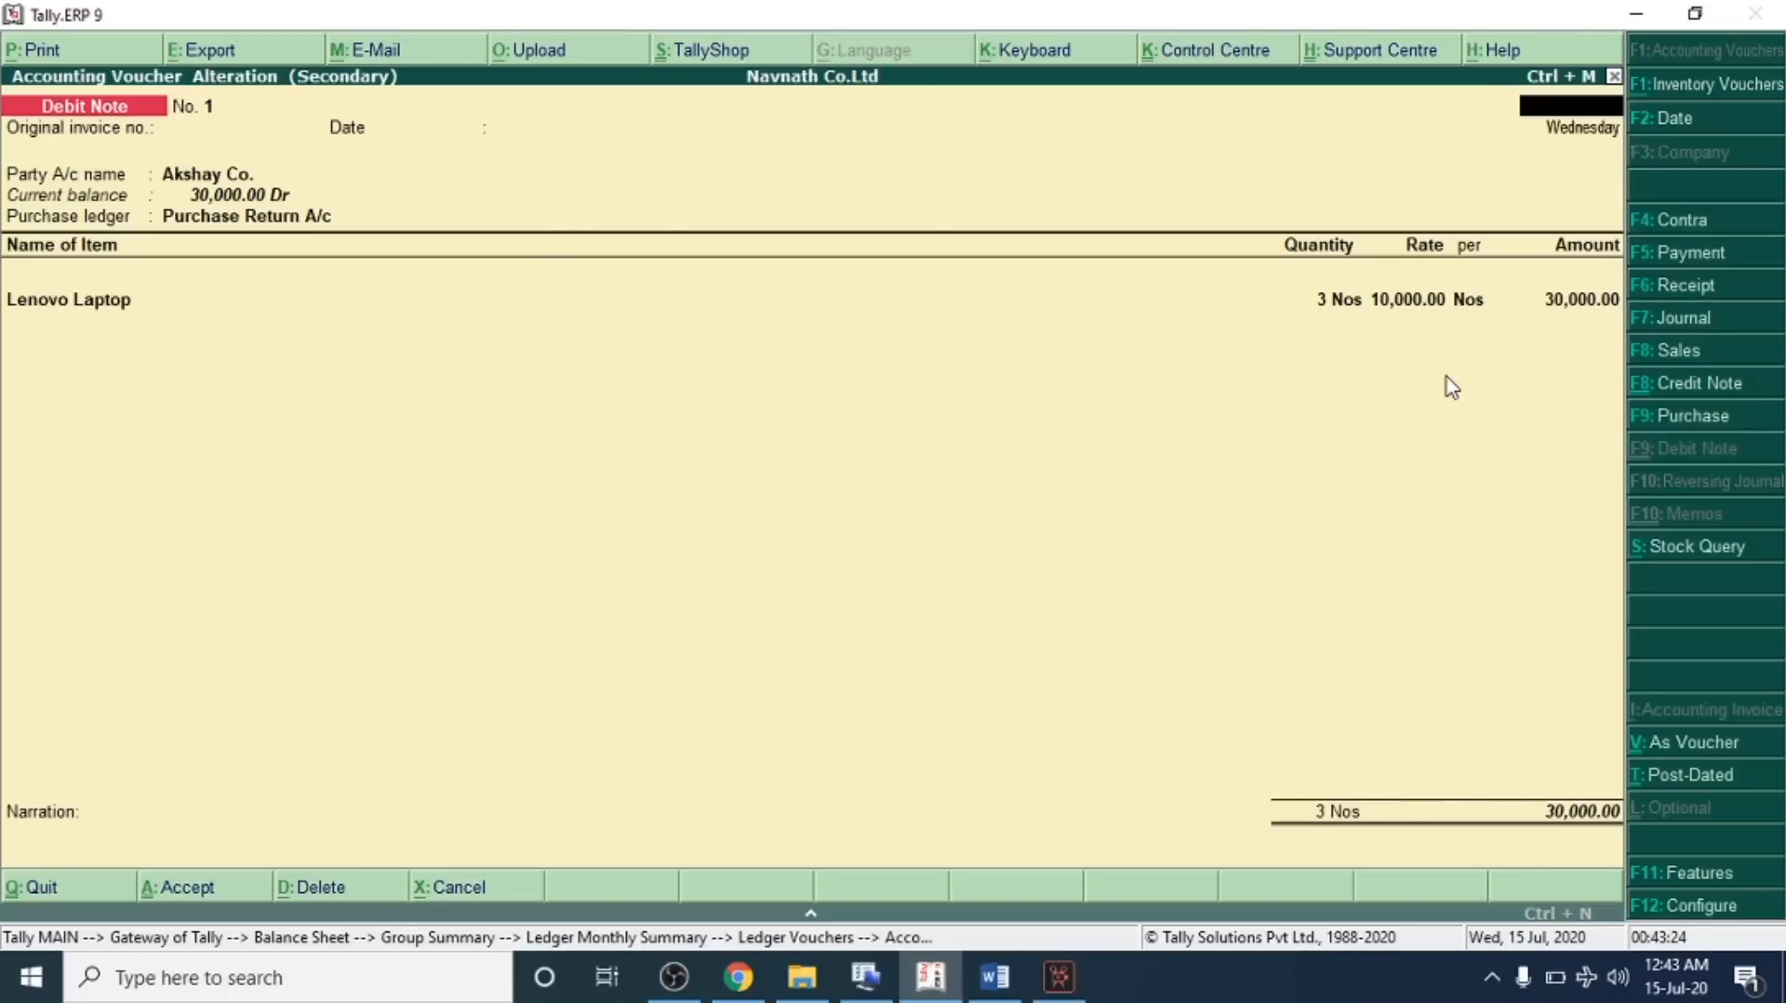
# Close the debit note and back out of the drill-down reports
pyautogui.press('Escape')
pyautogui.press('y')
pyautogui.press('Escape')
pyautogui.press('Escape')
pyautogui.press('Escape')
pyautogui.press('Escape')
pyautogui.press('Escape')
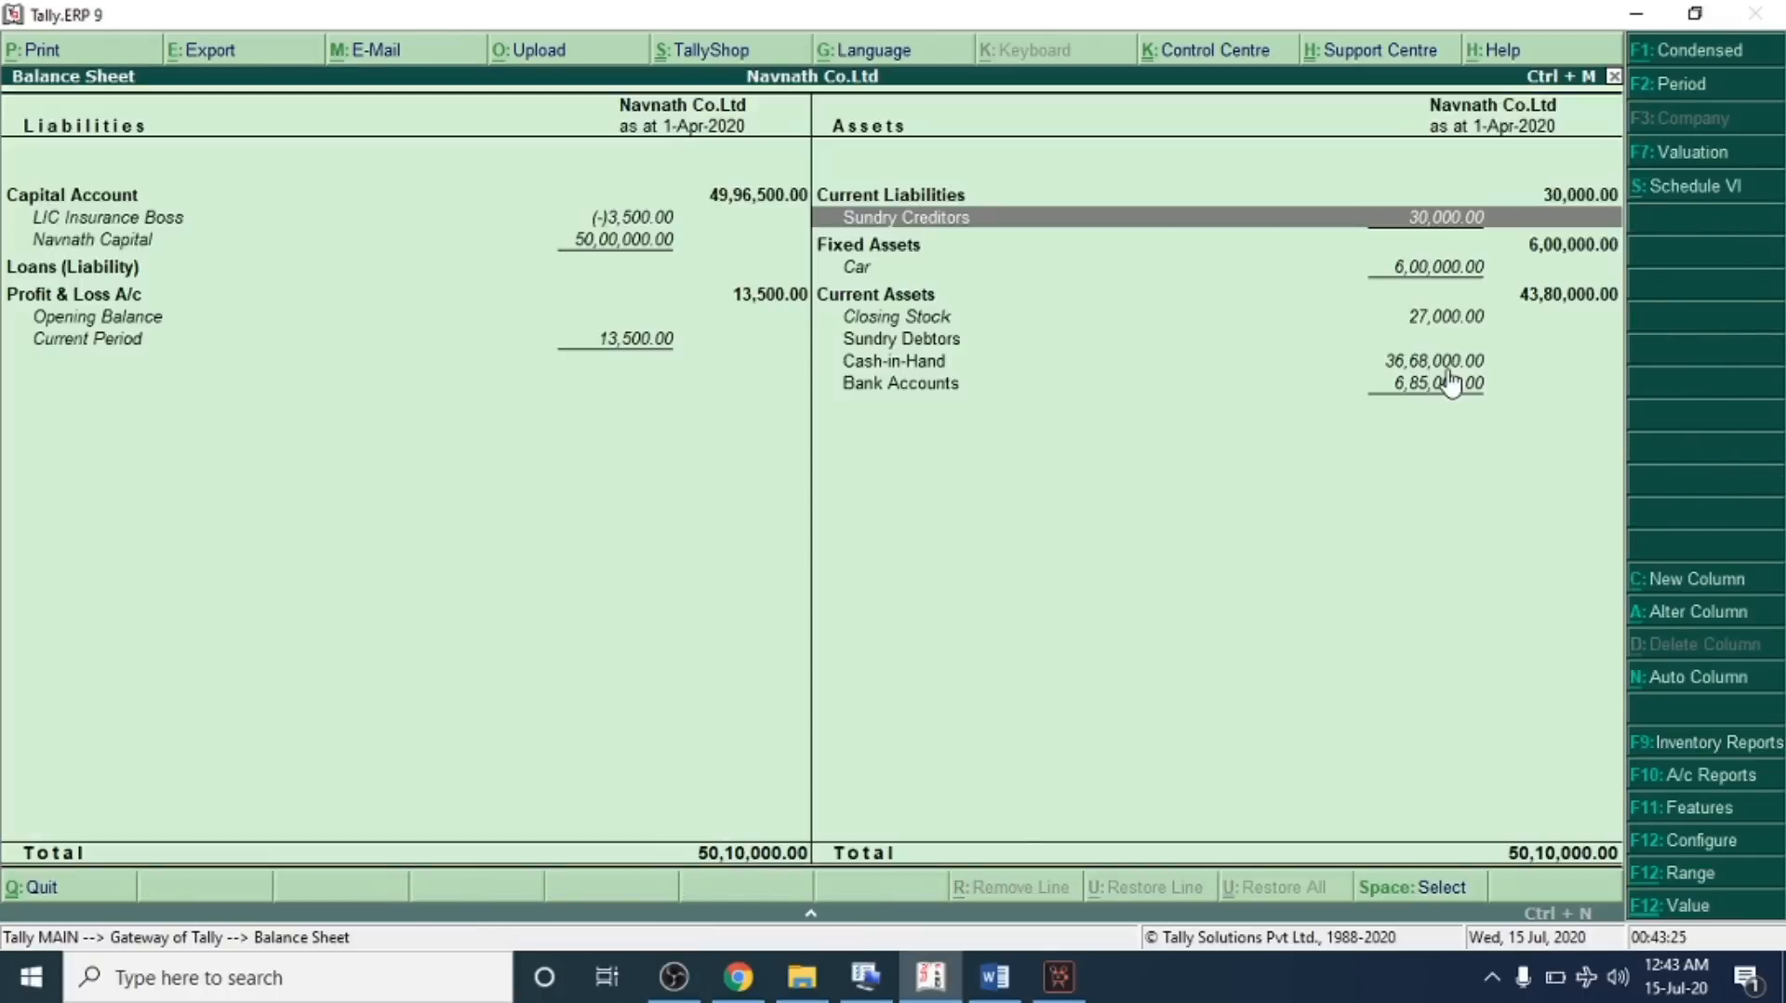
# Reopen the Balance Sheet from the gateway and switch it to the detailed view
pyautogui.press('n')
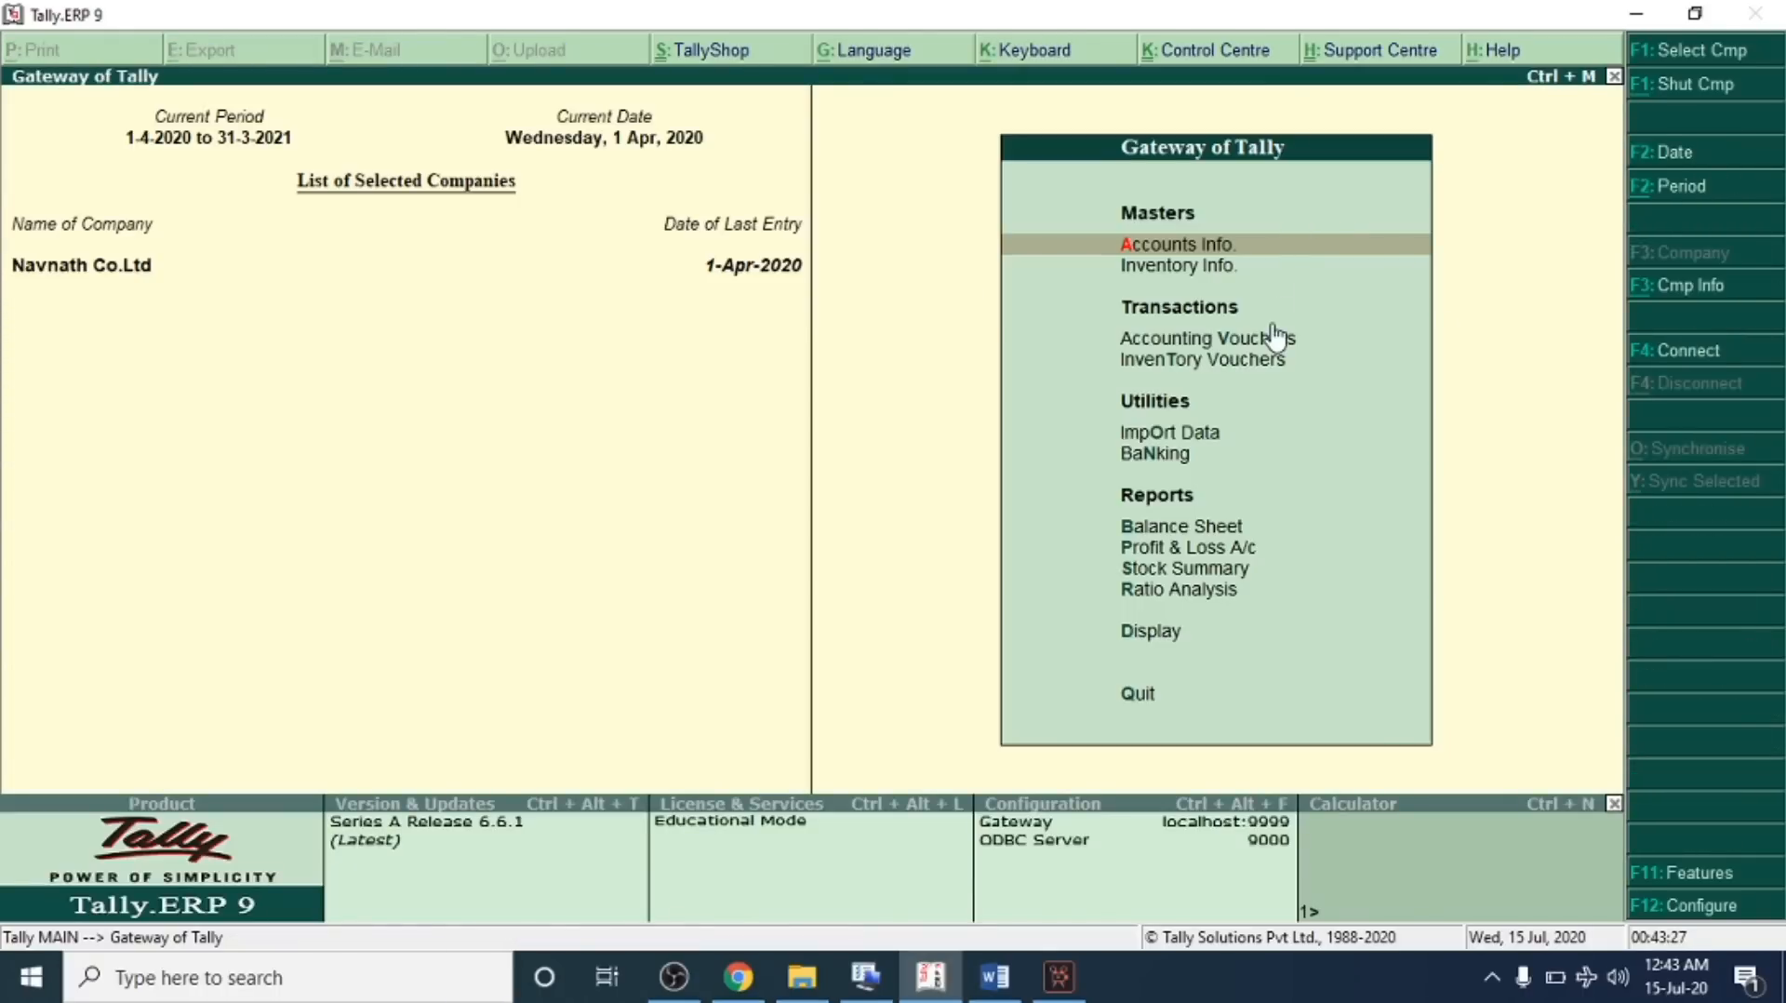
pyautogui.press('b')
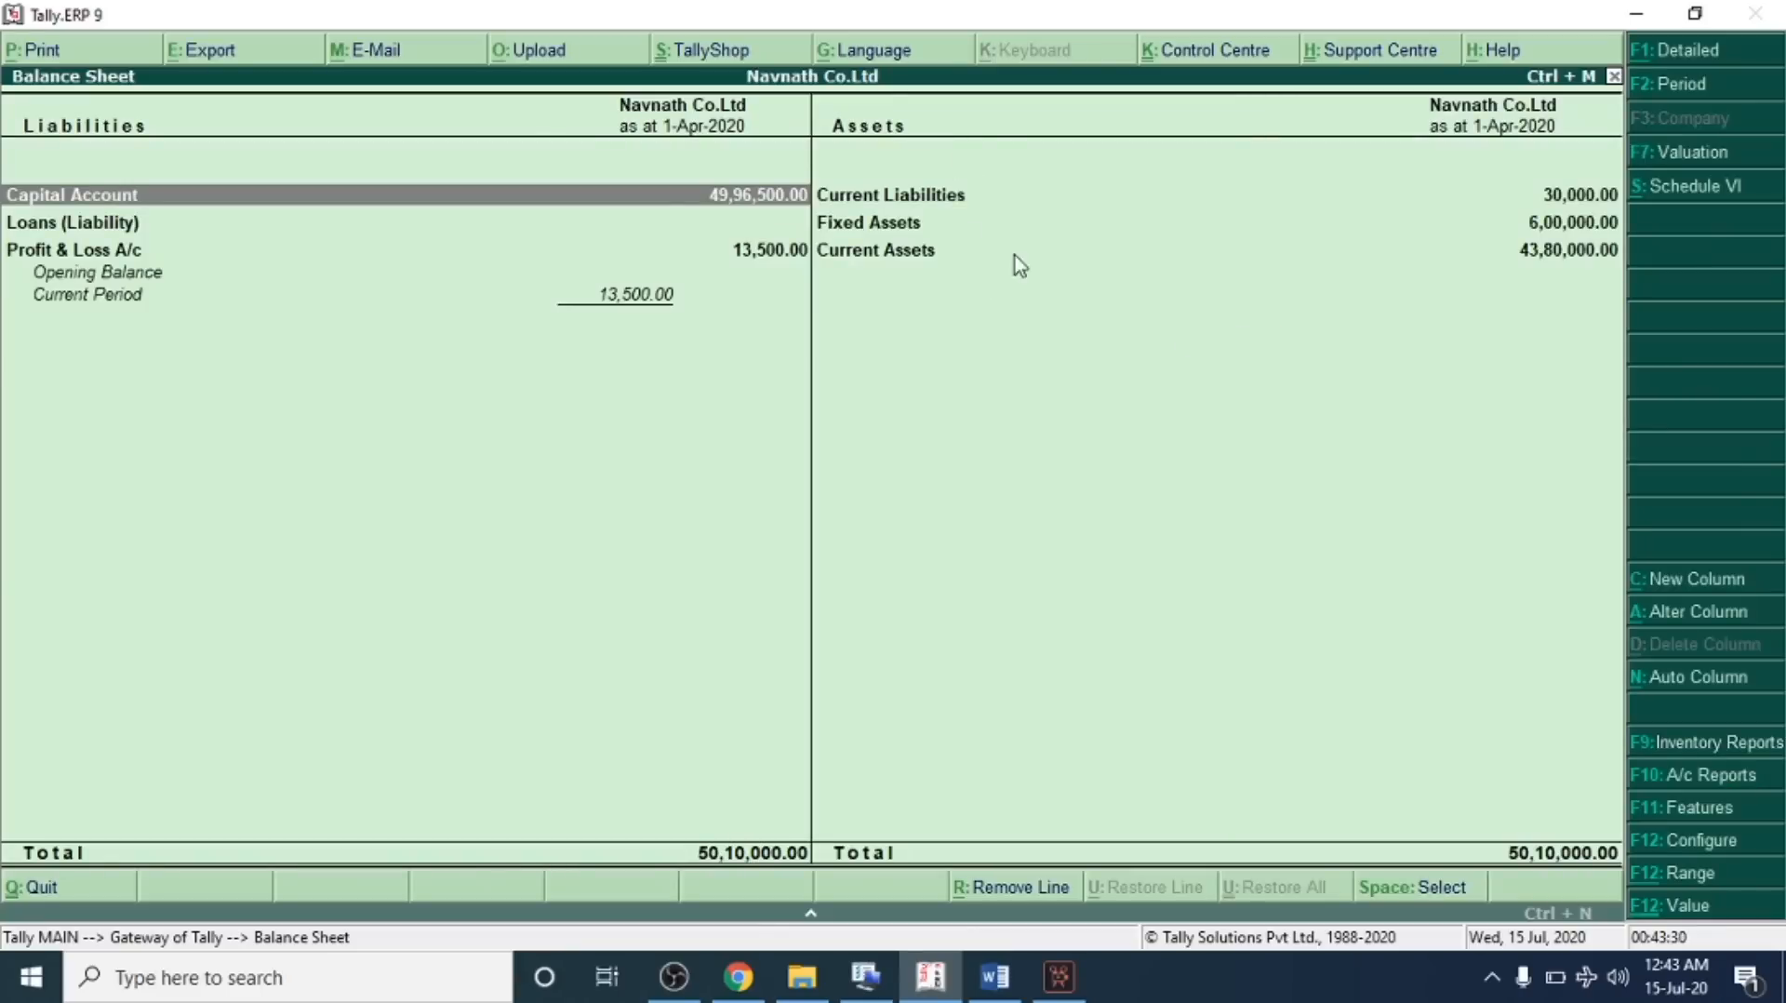
pyautogui.hotkey('alt', 'F1')
pyautogui.click(1444, 219)
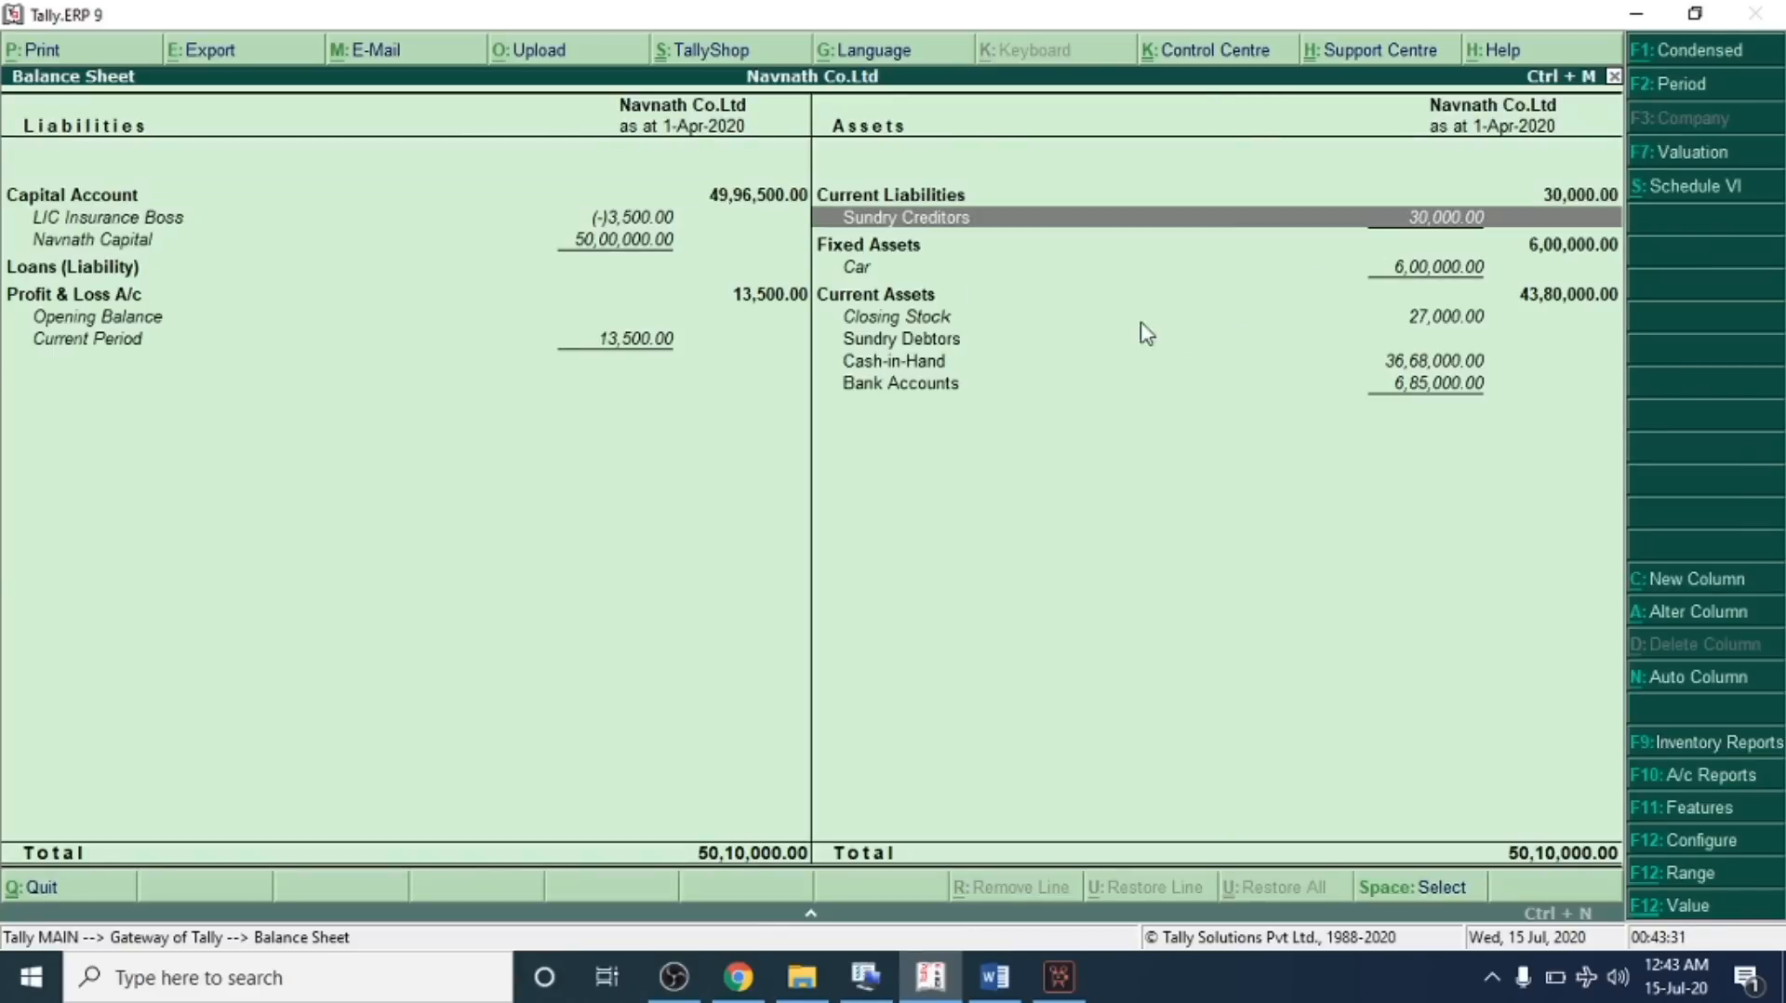